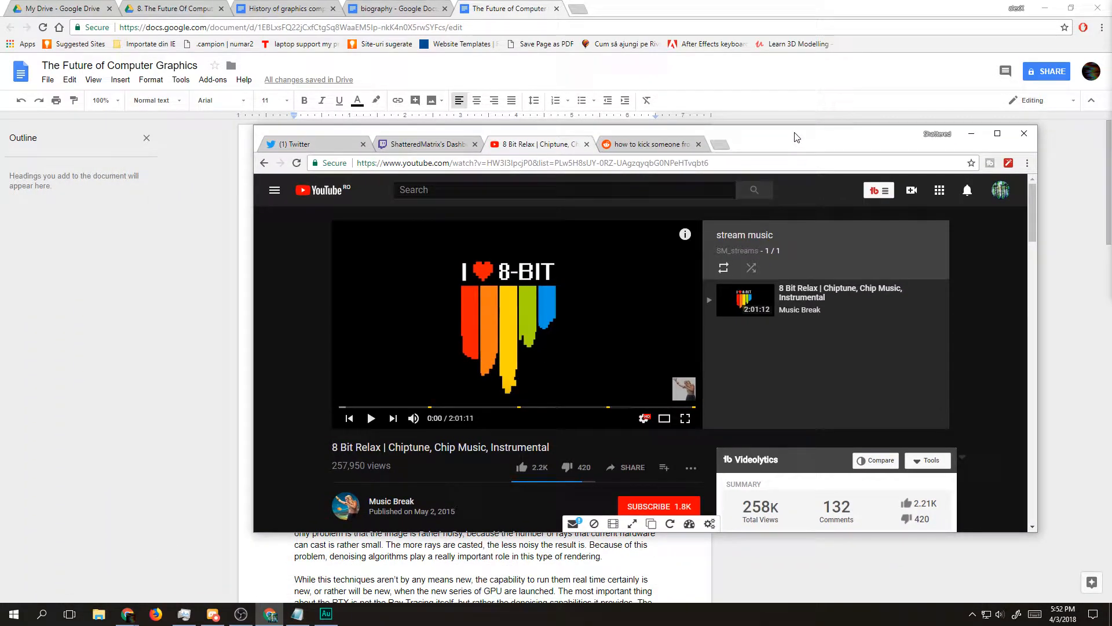
Step: Review the 8 Bit Relax video's description, licence and comments on its YouTube page
scroll(439, 457, down, 2)
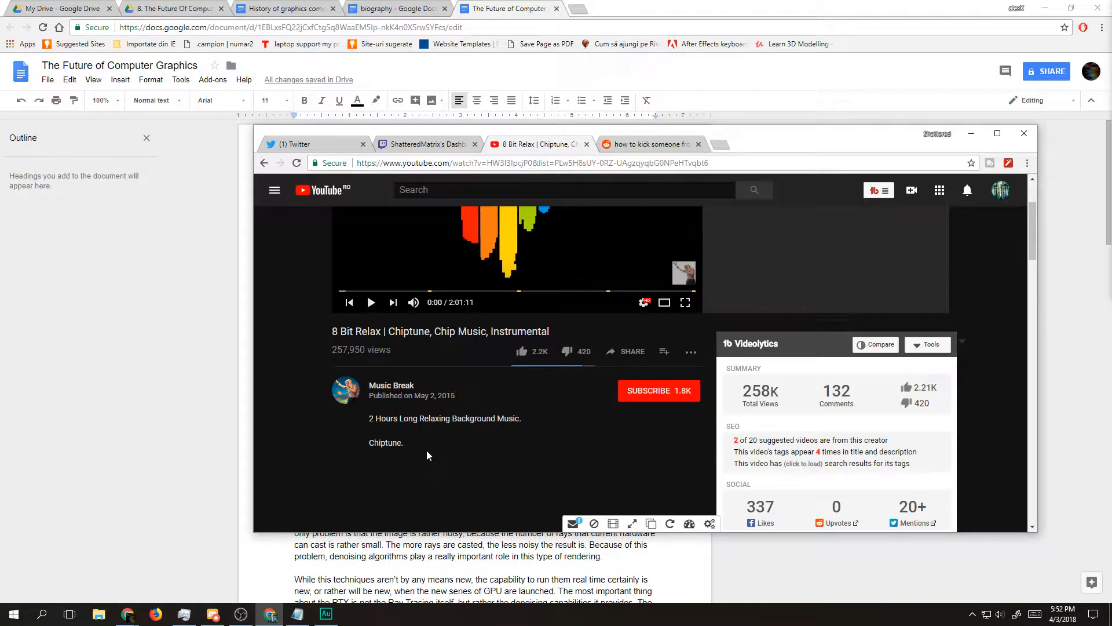
scroll(447, 373, up, 2)
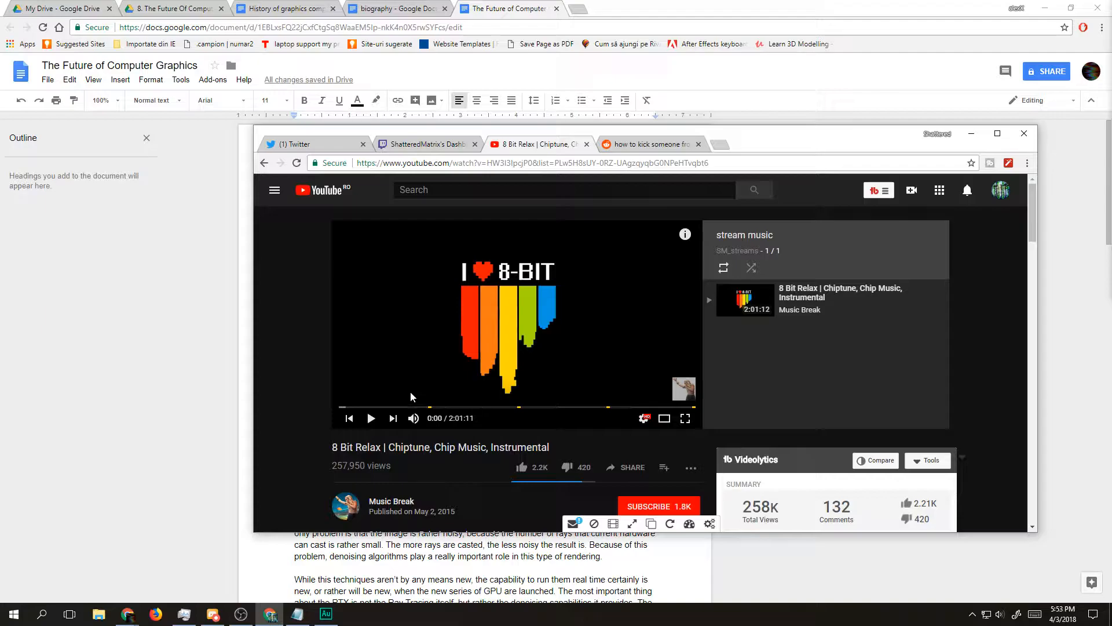
scroll(481, 463, down, 2)
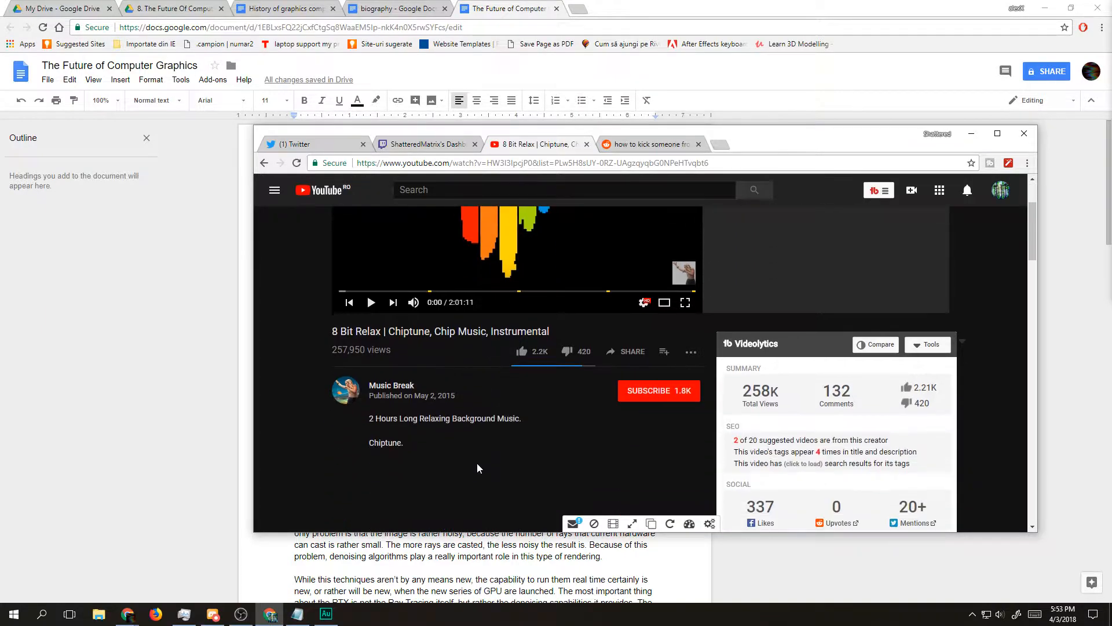
scroll(478, 467, down, 3)
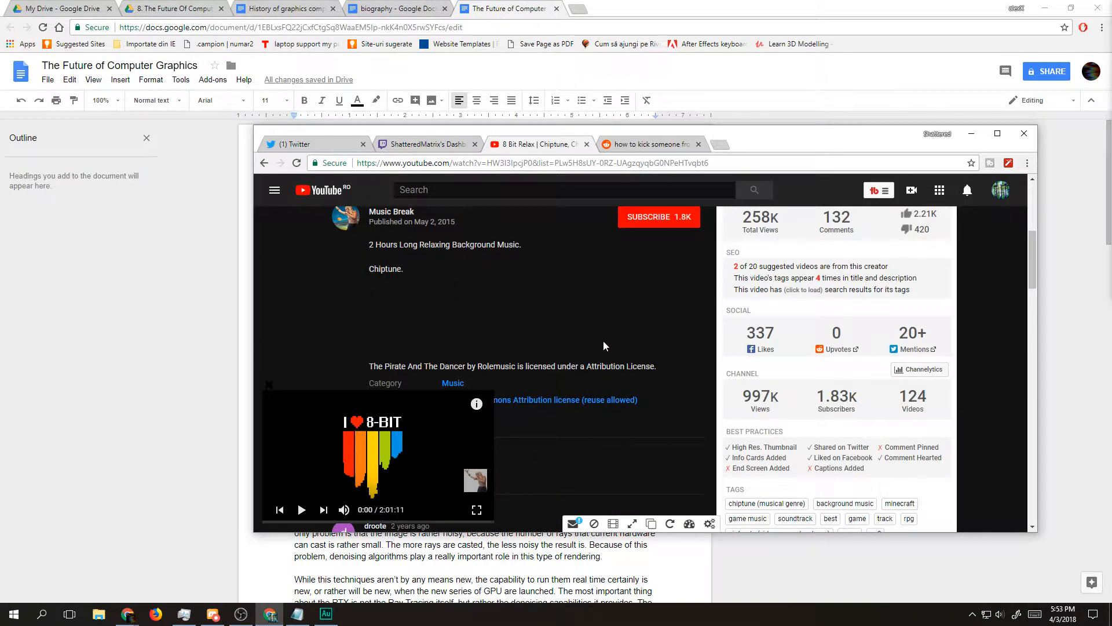
scroll(595, 352, down, 2)
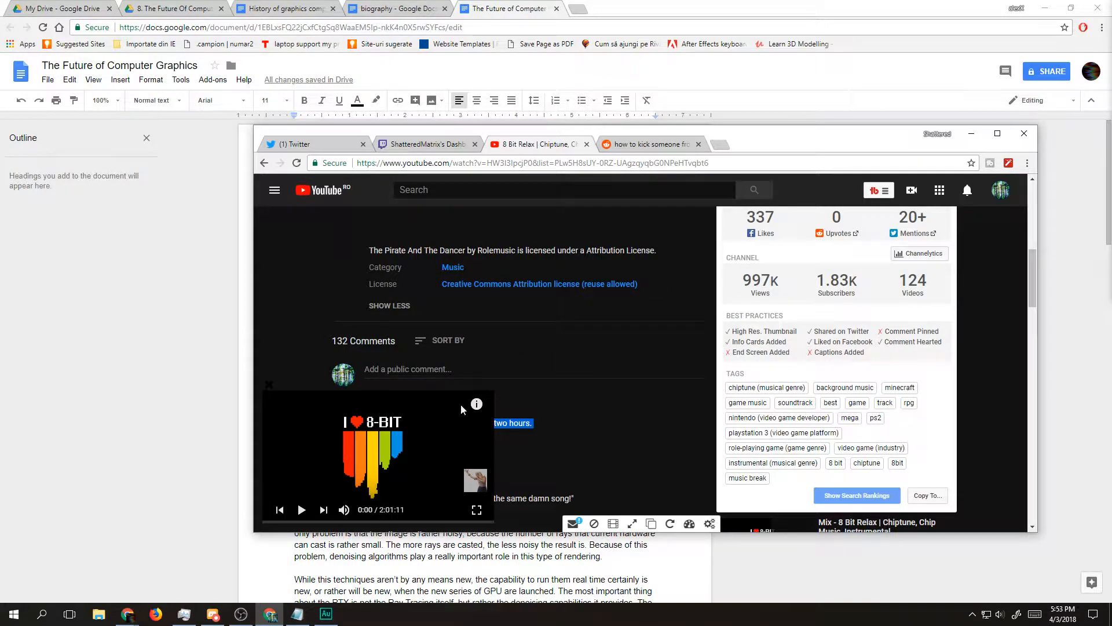
scroll(574, 365, up, 7)
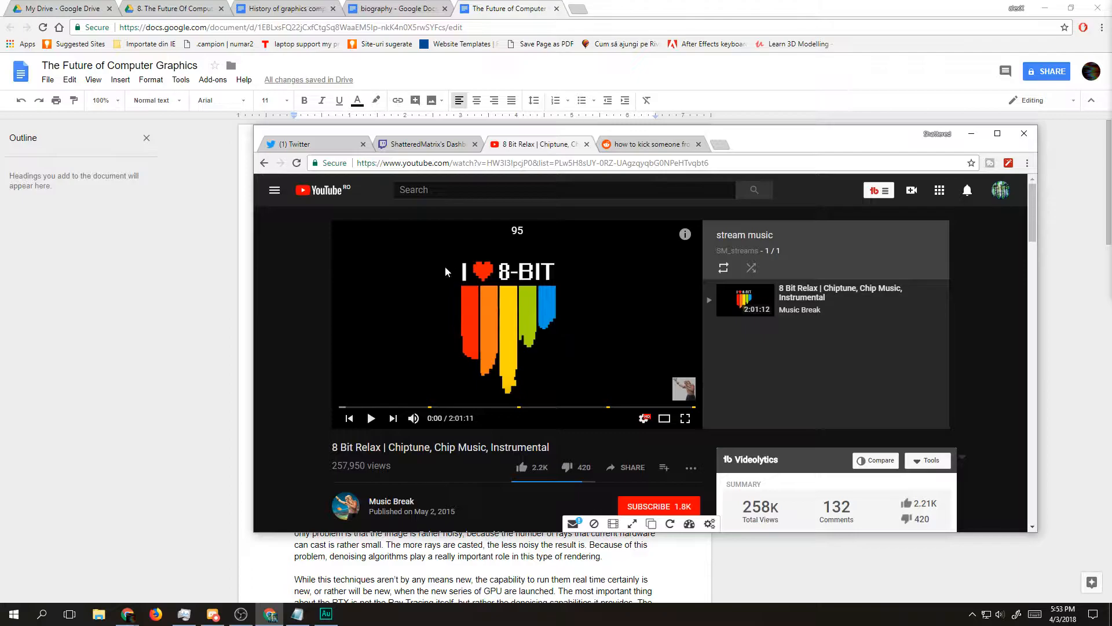
Step: Start playing the 8 Bit Relax video and move its browser window off the document
click(488, 276)
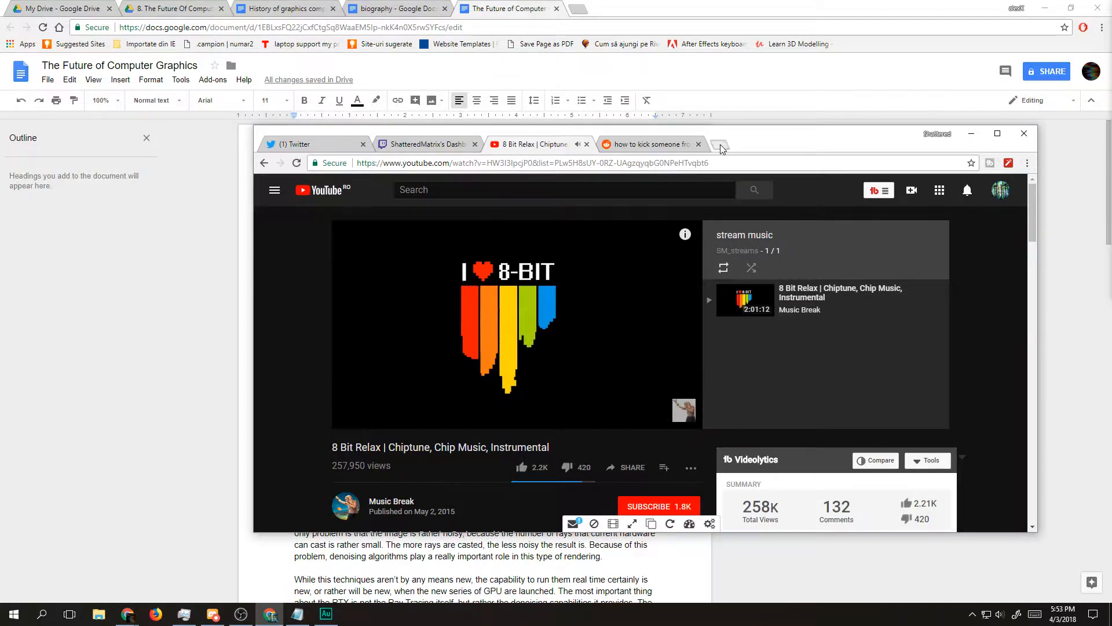
click(720, 143)
drag(765, 138, 1111, 194)
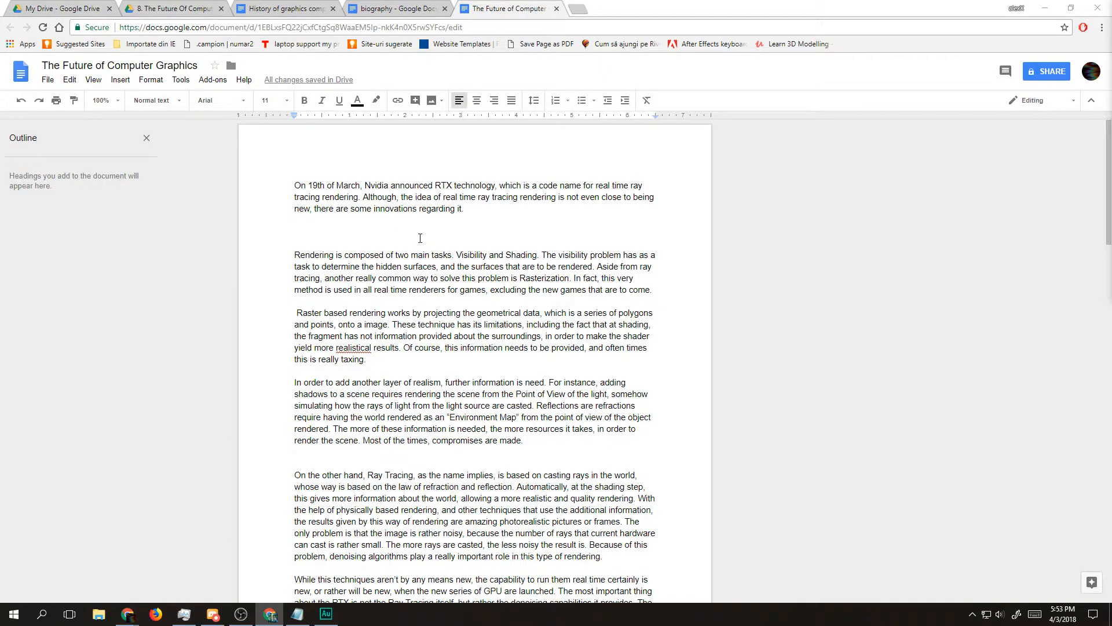
Step: Look through The Future of Computer Graphics script, from the RTX introduction to the closing notes about the future
scroll(420, 238, down, 3)
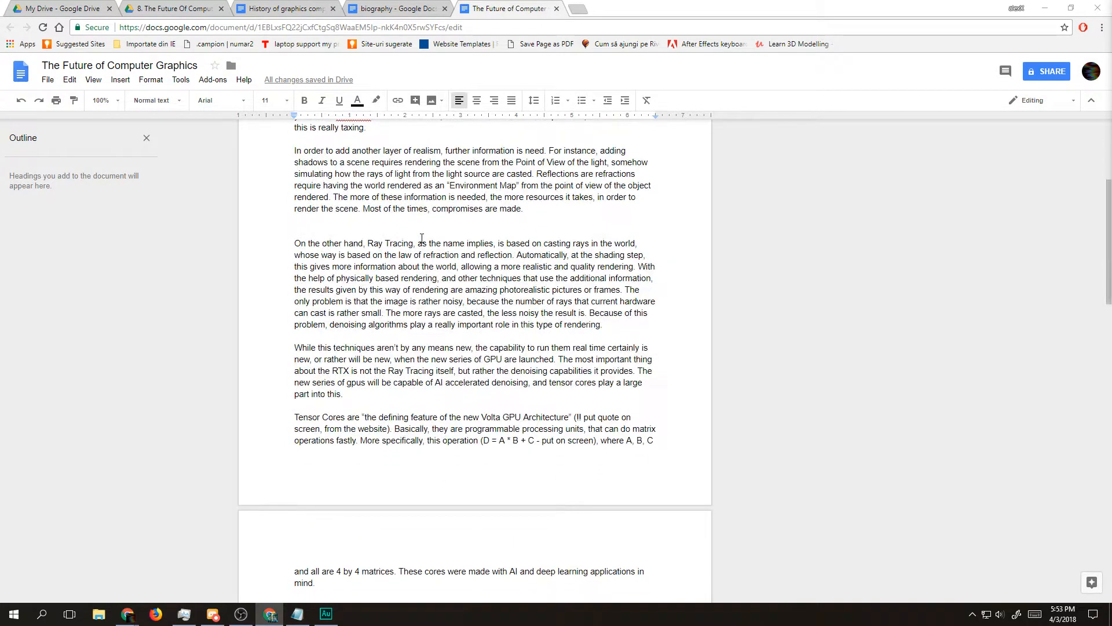
scroll(422, 238, up, 1)
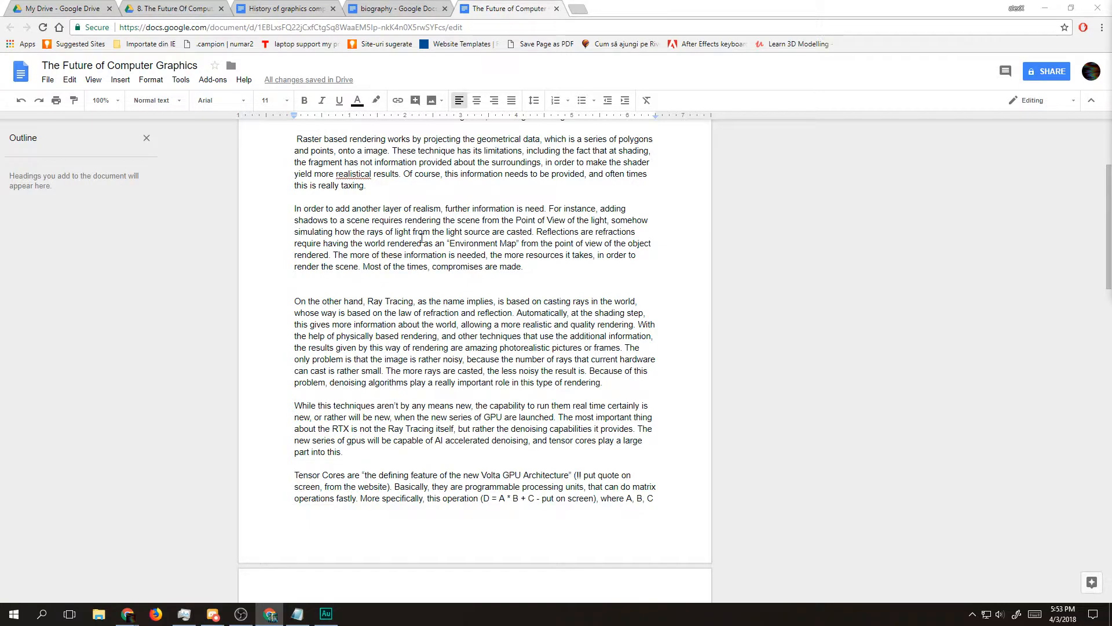
scroll(421, 238, down, 7)
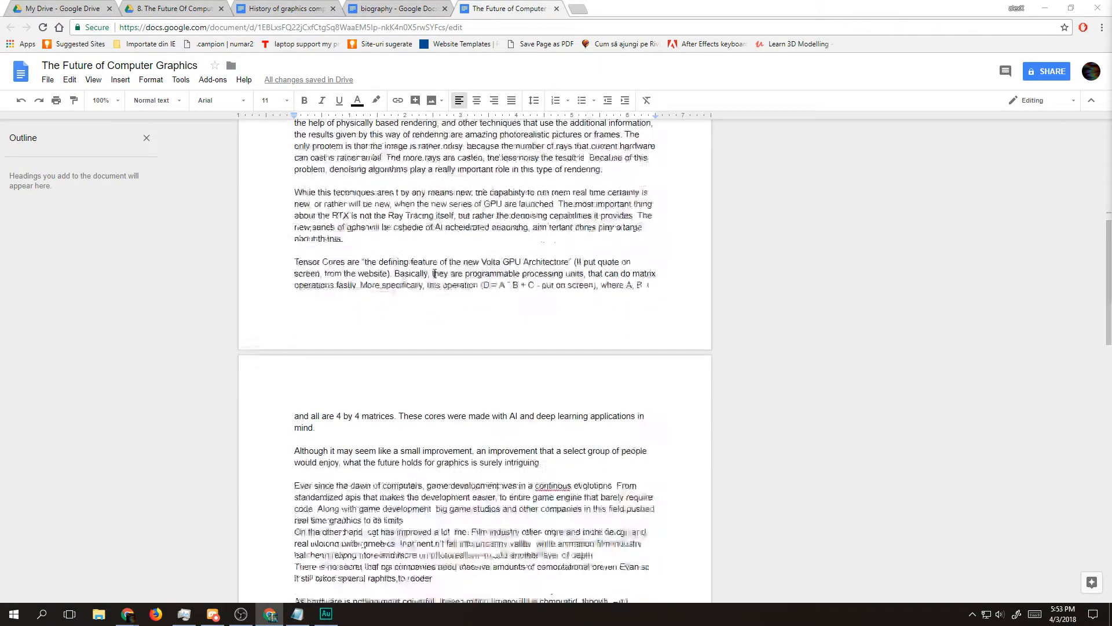
scroll(434, 273, down, 7)
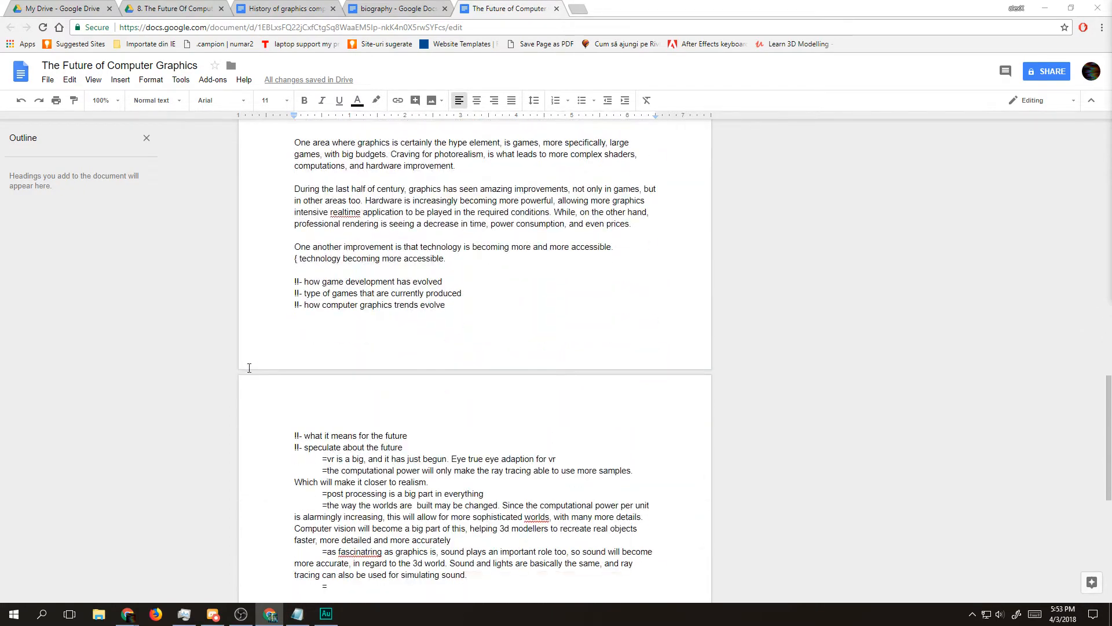
drag(288, 277, 377, 304)
scroll(430, 390, down, 3)
scroll(429, 390, up, 2)
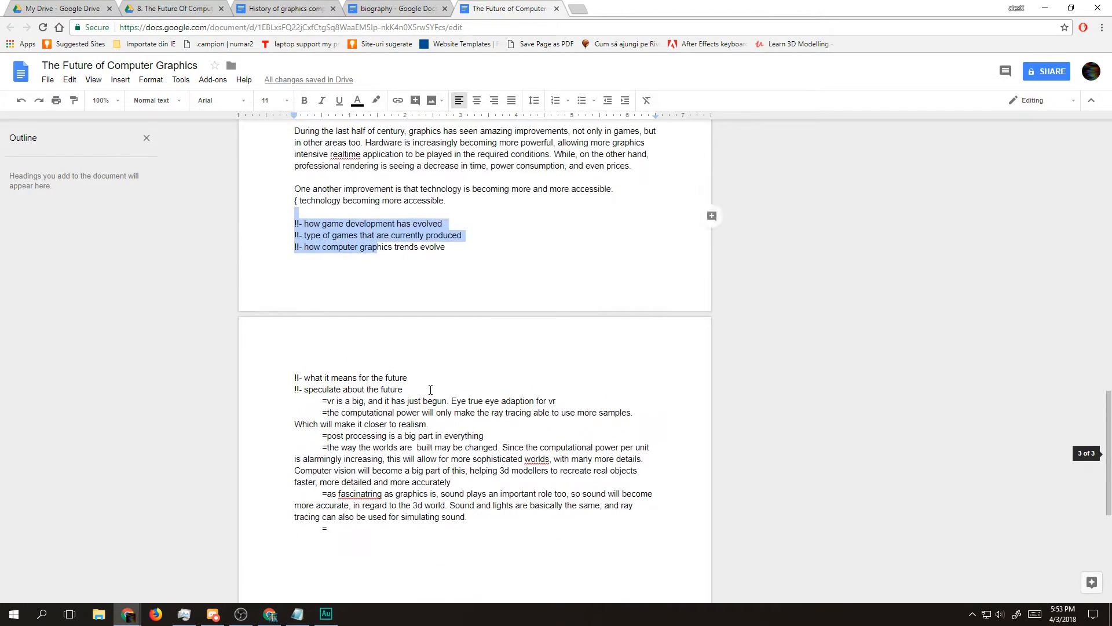
key(alt+Tab)
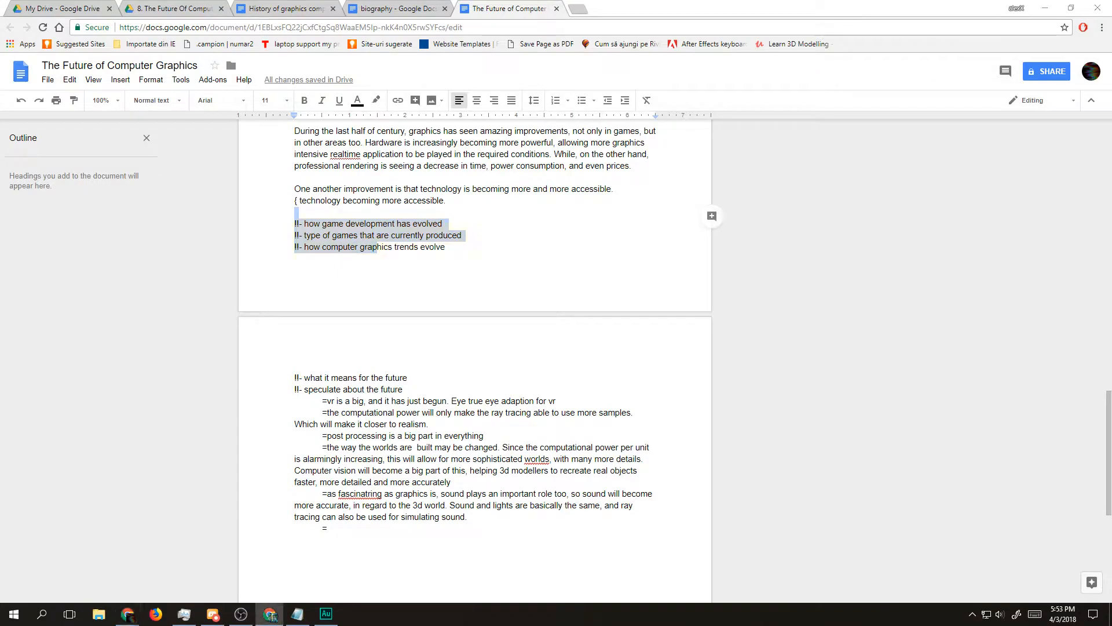
key(alt+Tab)
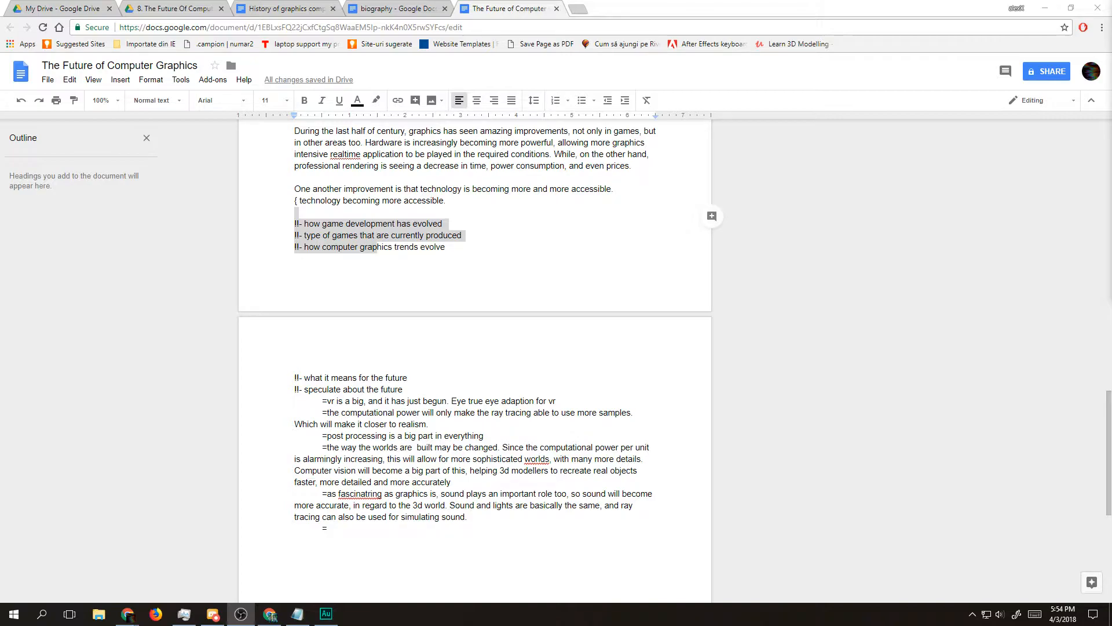
scroll(588, 163, up, 15)
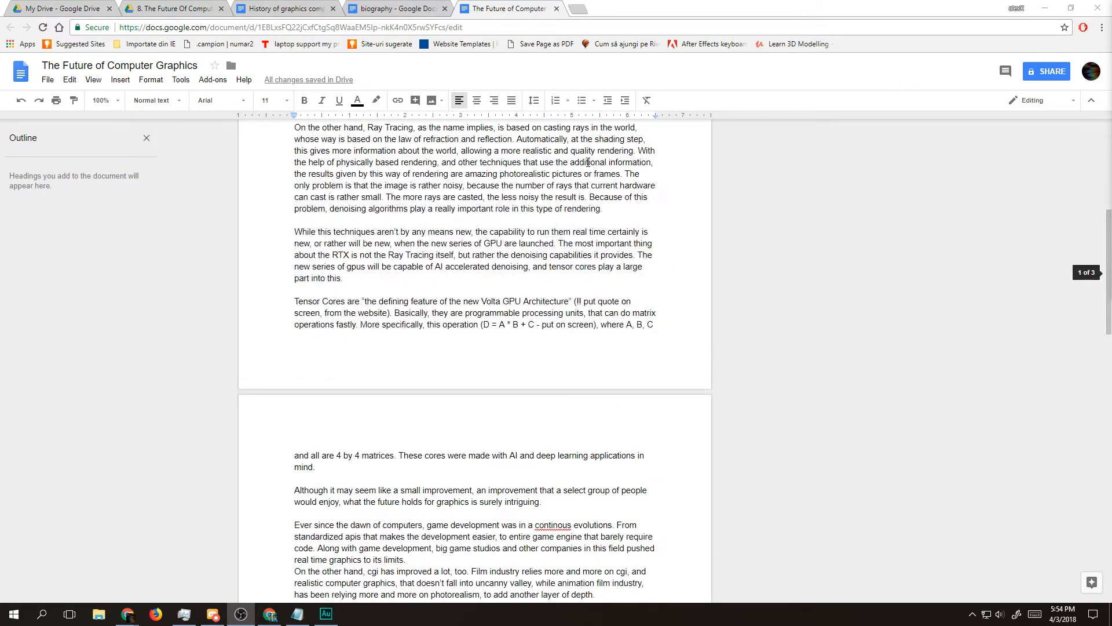
scroll(588, 163, up, 1)
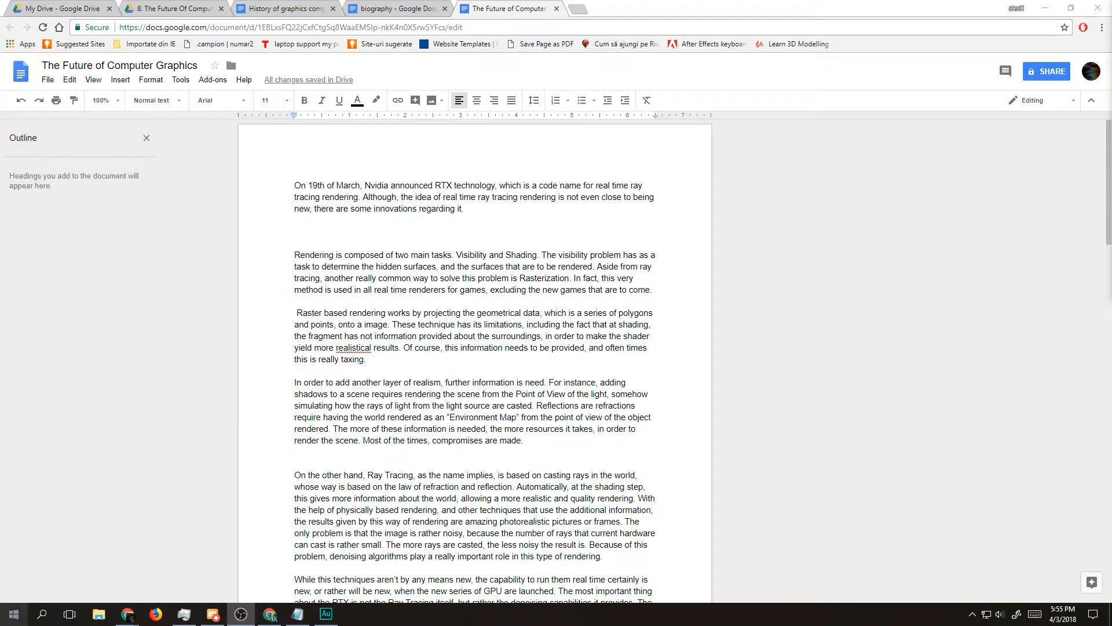
Step: Launch Blender and dismiss its splash screen to reach the default cube scene
click(14, 614)
text(blender)
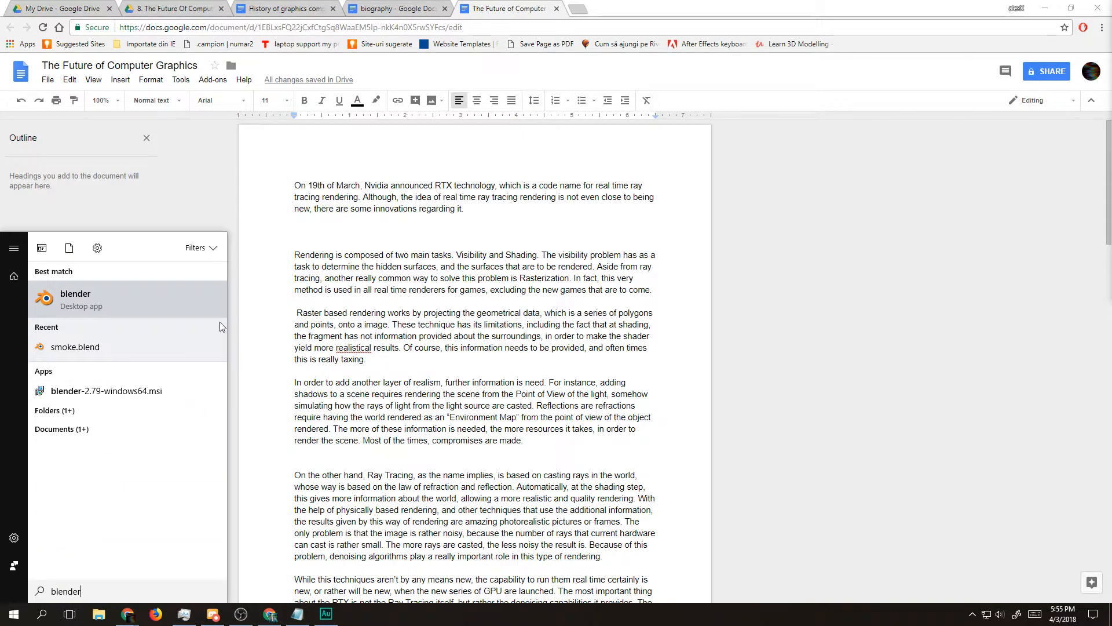
key(Return)
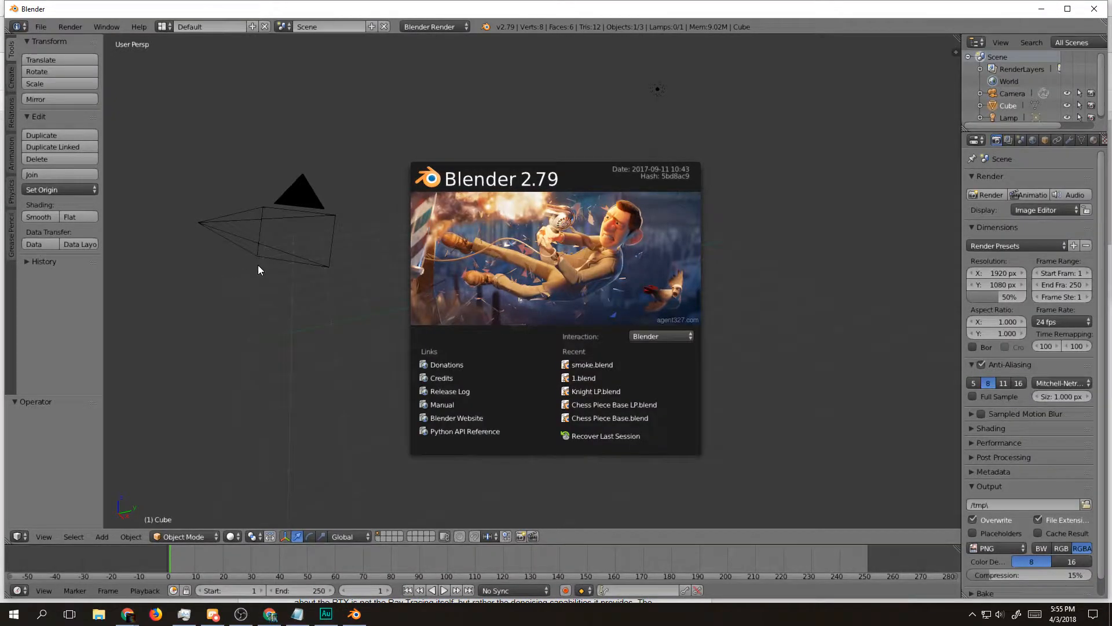
click(263, 263)
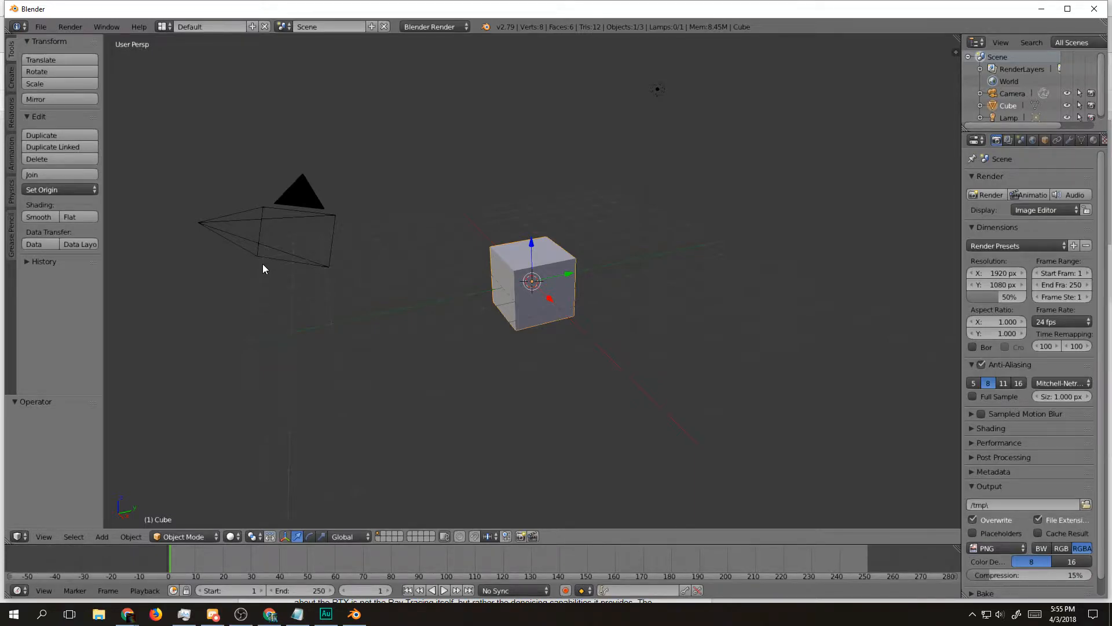
Step: Switch the render engine to Cycles Render and set the viewport shading to Rendered
click(432, 27)
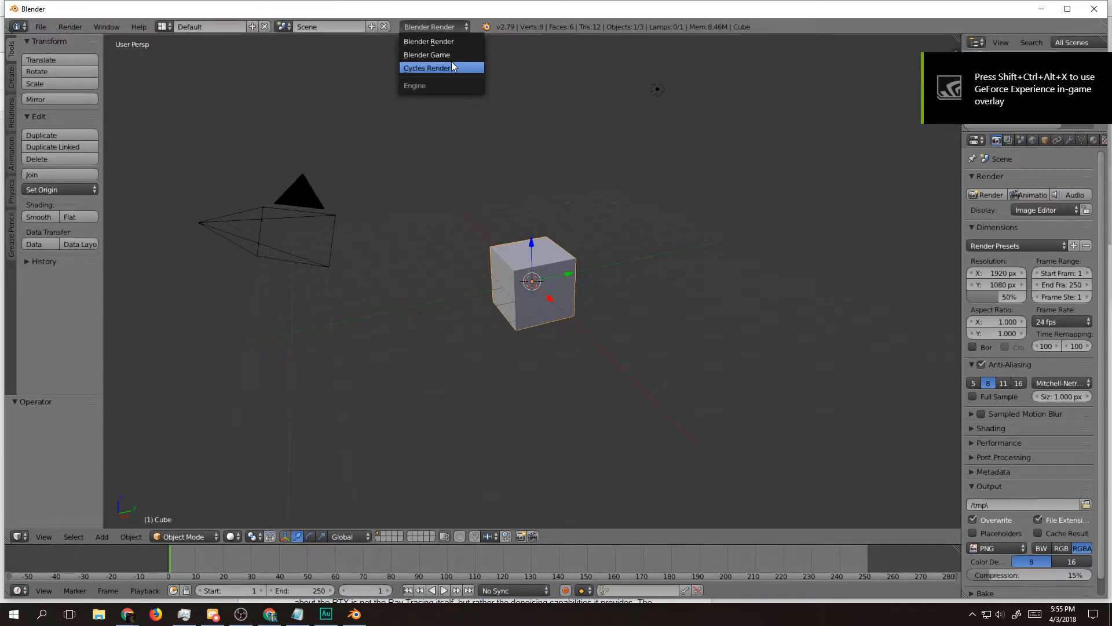
click(452, 65)
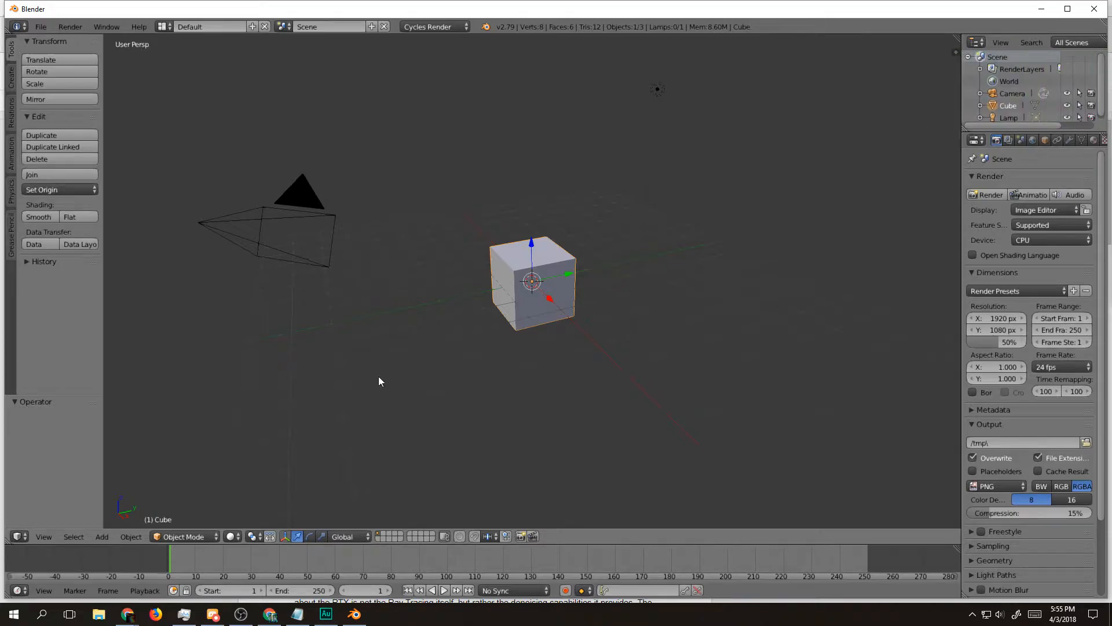
click(232, 536)
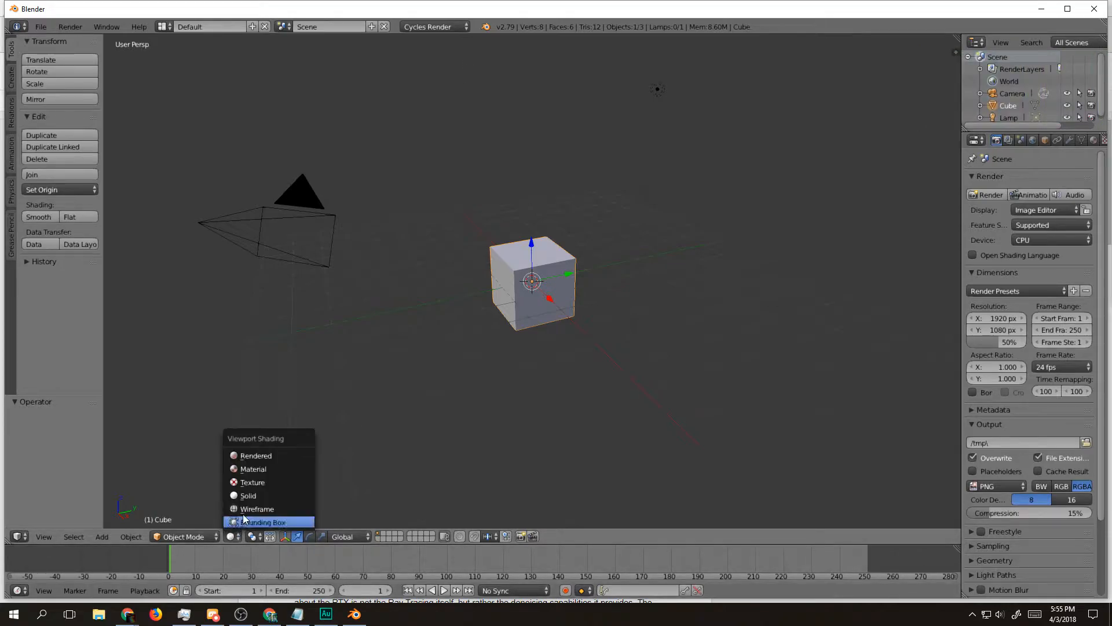
click(258, 457)
Step: Enable nodes on the point lamp and raise its light strength
scroll(502, 349, up, 8)
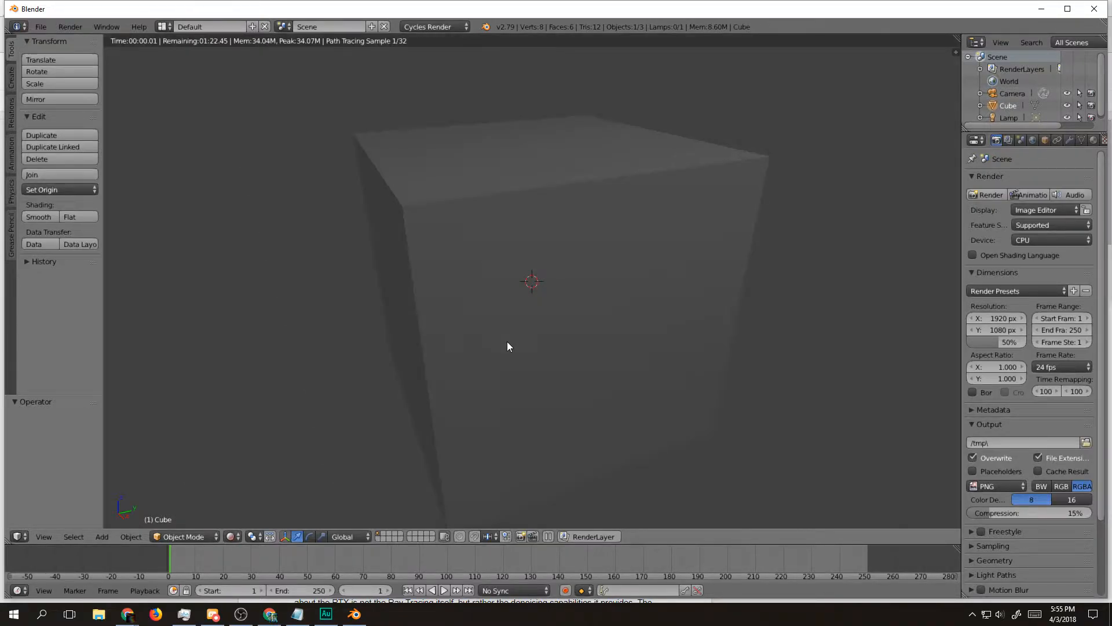
scroll(509, 342, down, 8)
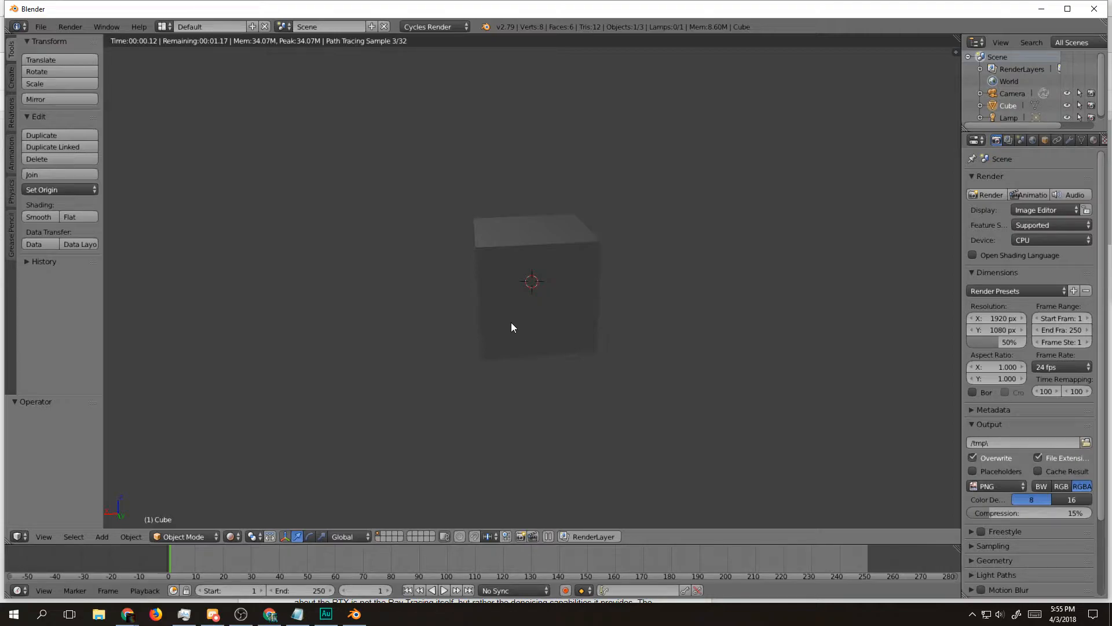
scroll(510, 322, up, 4)
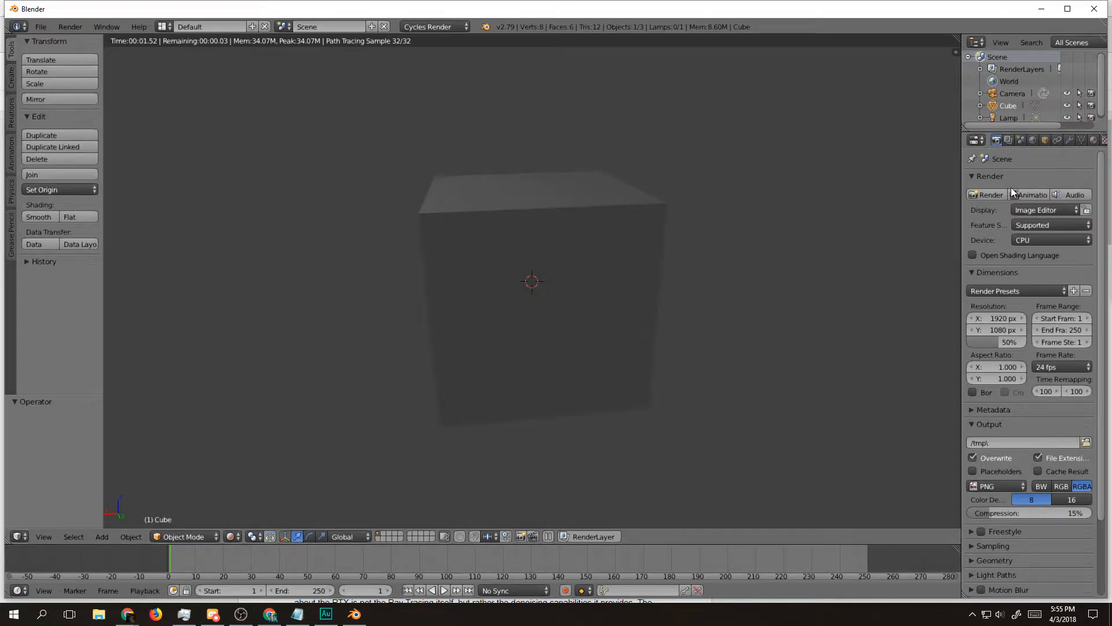
right_click(737, 234)
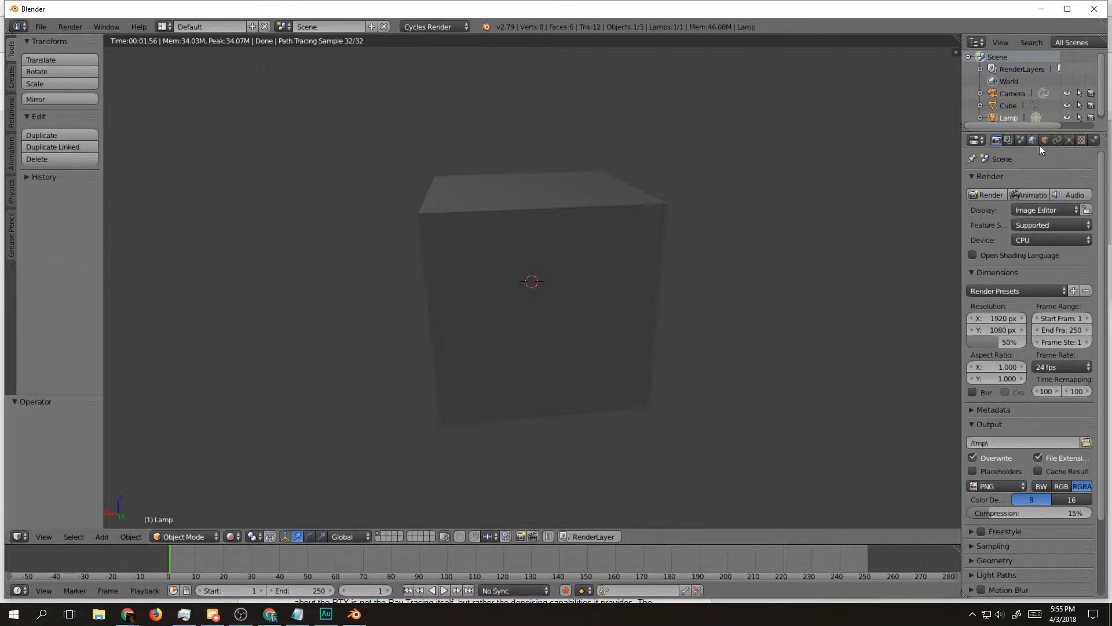
click(1069, 140)
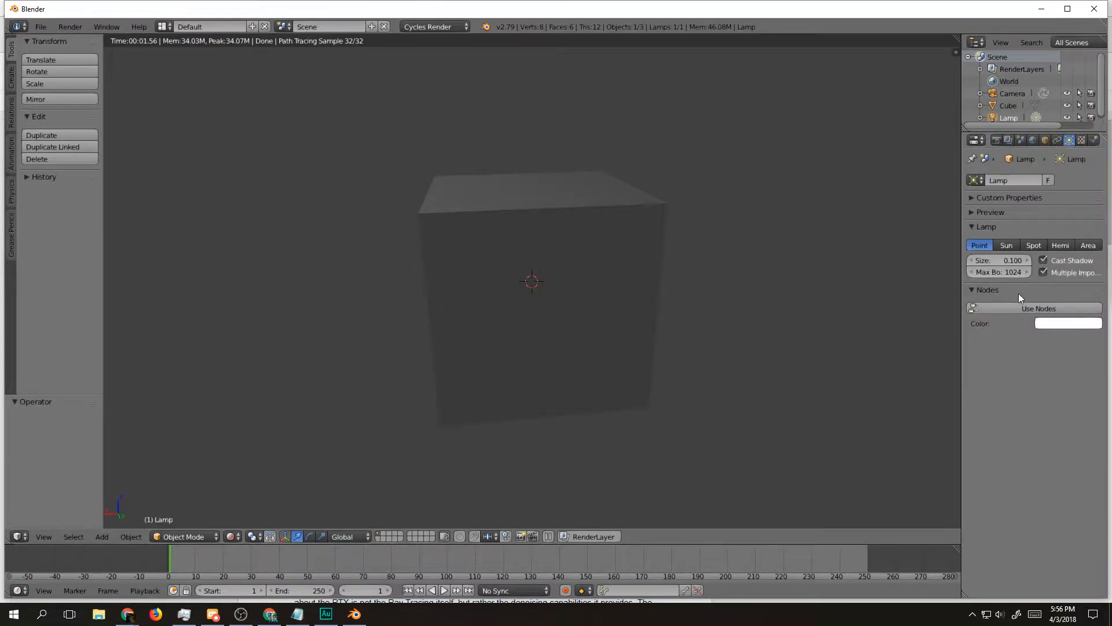
click(1045, 310)
drag(1051, 345, 1107, 345)
Step: Enable nodes on the cube's material and set its surface shader to Glossy BSDF
drag(590, 276, 608, 297)
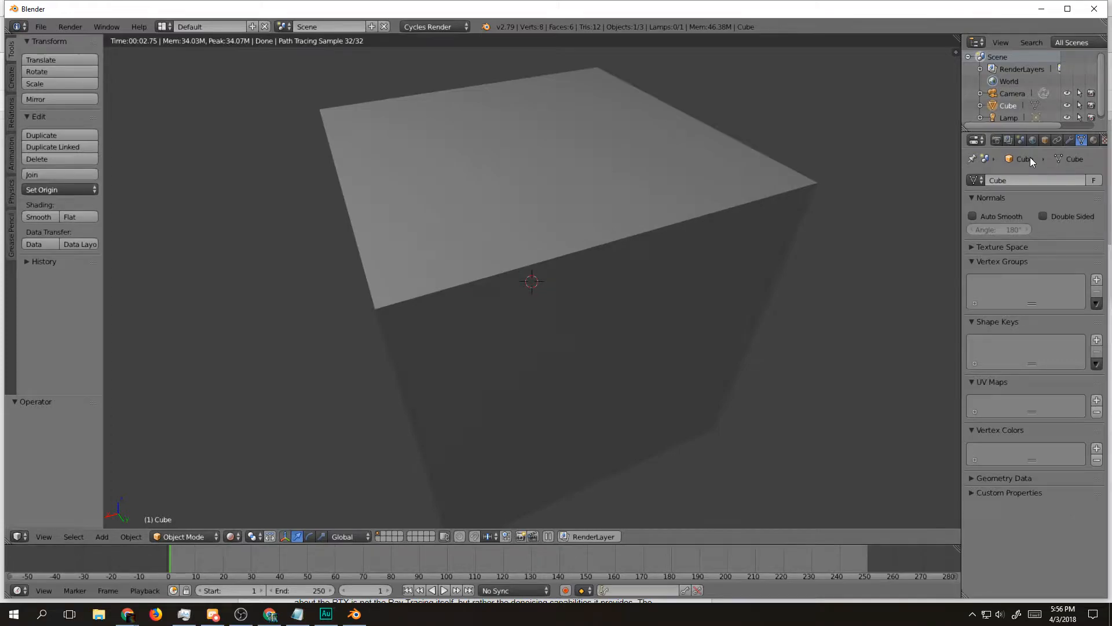
click(1093, 140)
click(1004, 221)
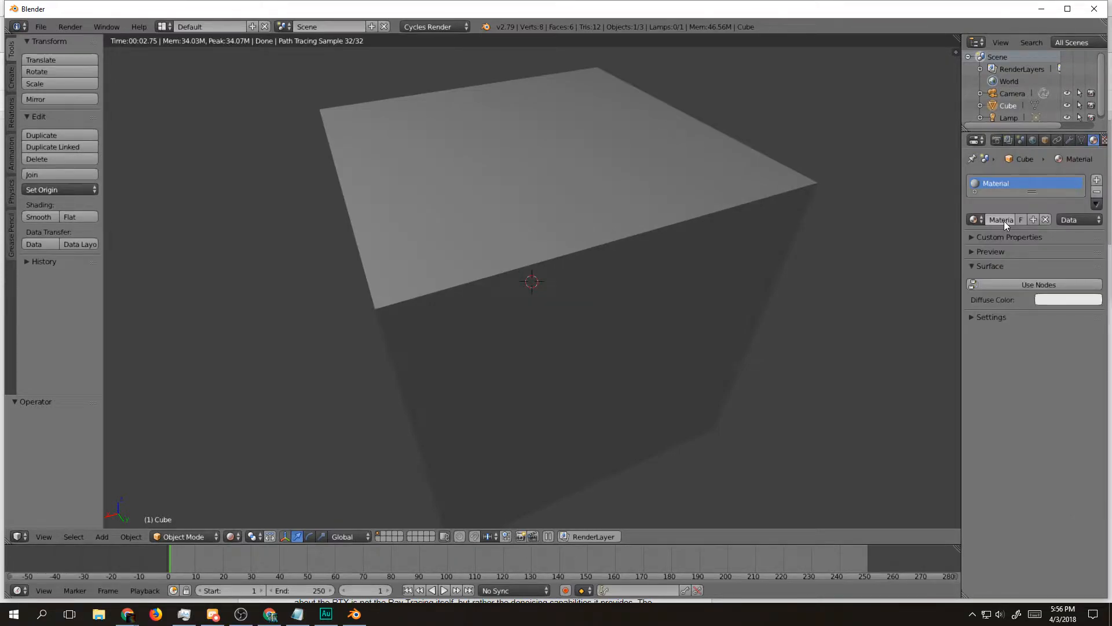
click(1052, 283)
click(1055, 281)
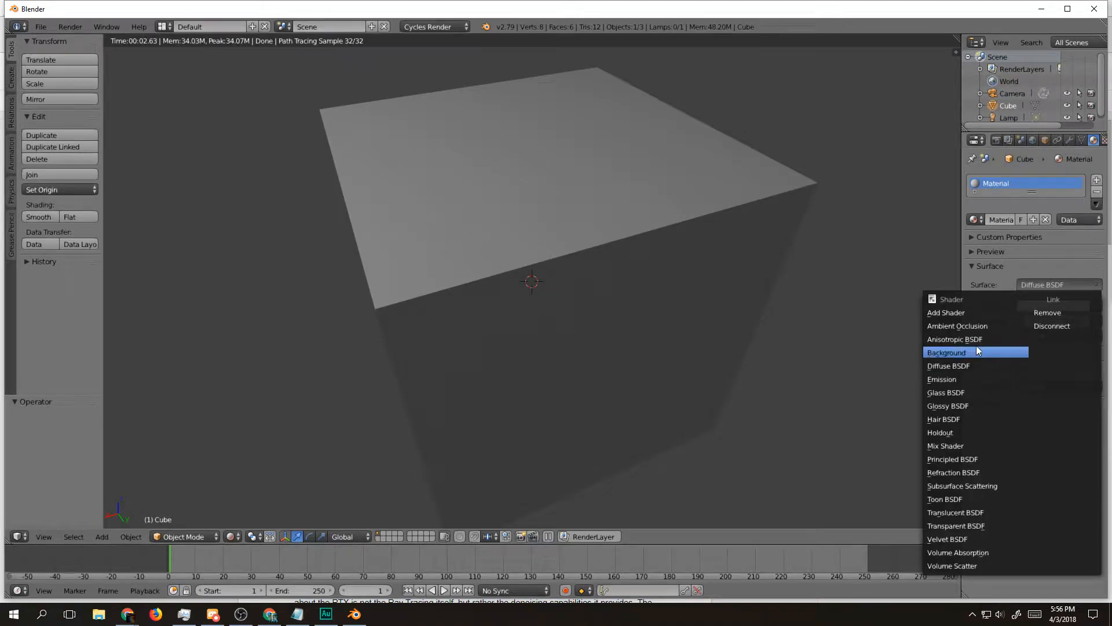
click(961, 405)
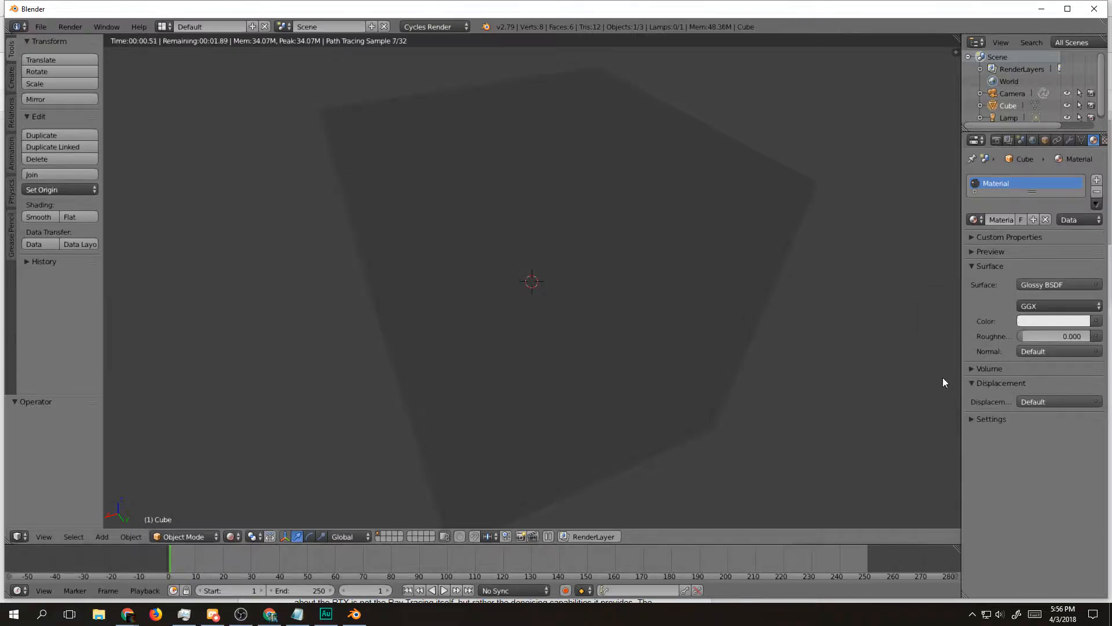
Step: Raise the cube's glossy roughness to 0.655 and inspect the rendered result from other angles
drag(794, 301, 937, 332)
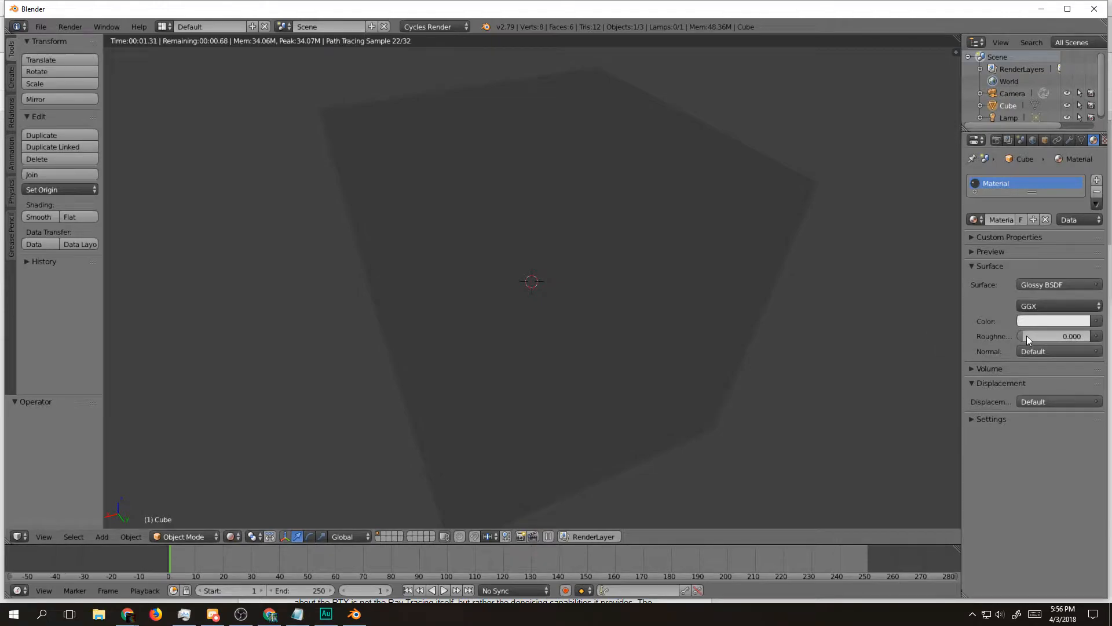
drag(1026, 336, 1066, 336)
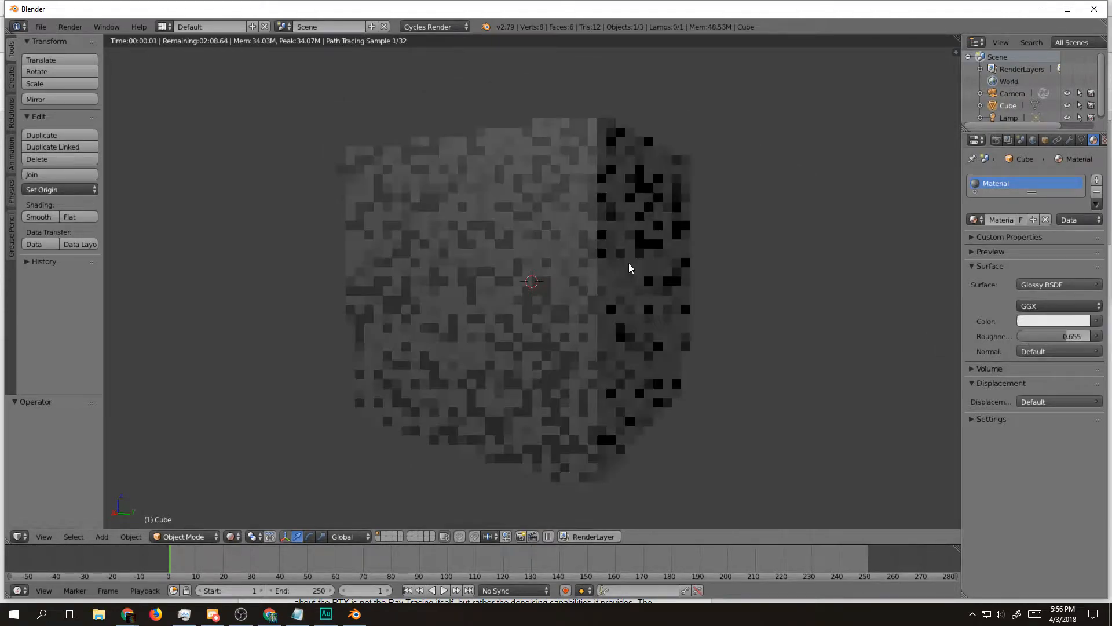
drag(624, 287, 603, 328)
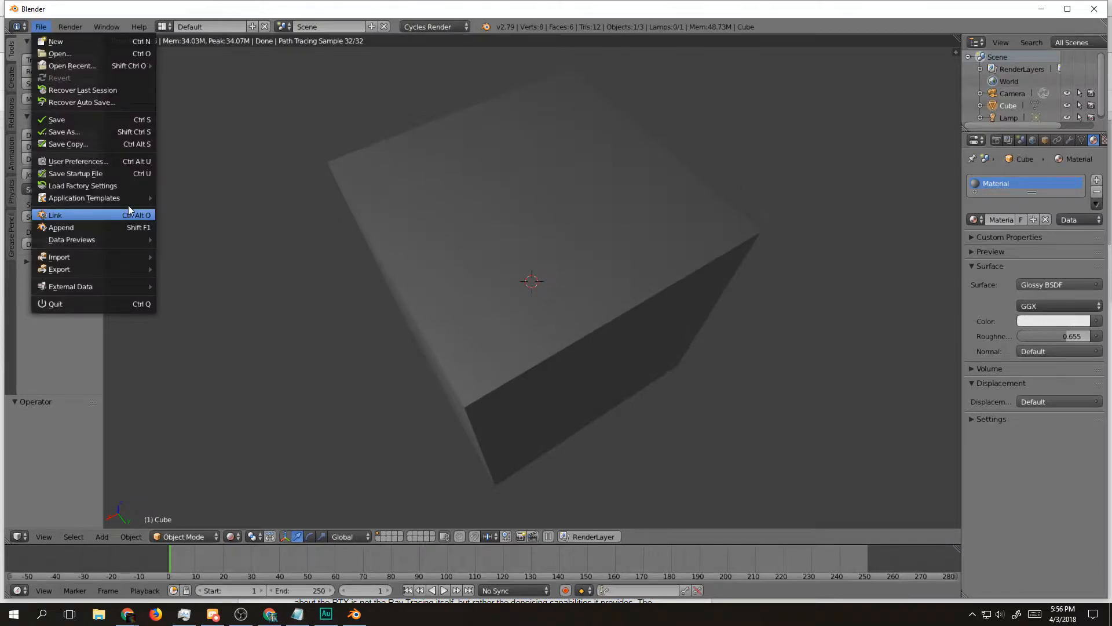
Step: Open the recent file smoke.blend and show the 3D View in place of the render result
mouse_move(129, 199)
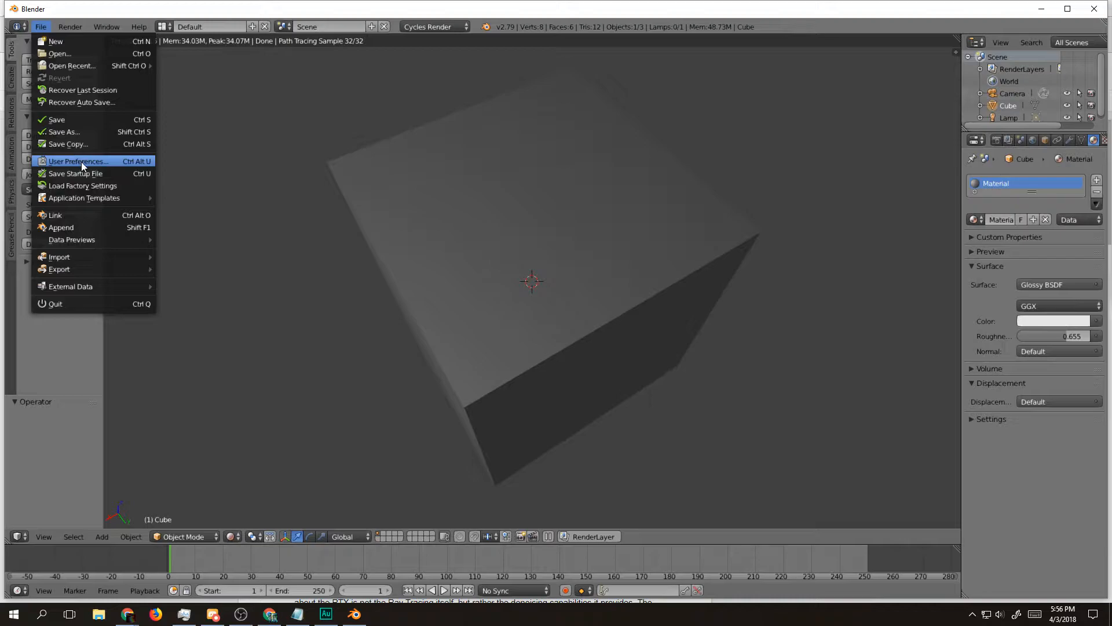
mouse_move(85, 68)
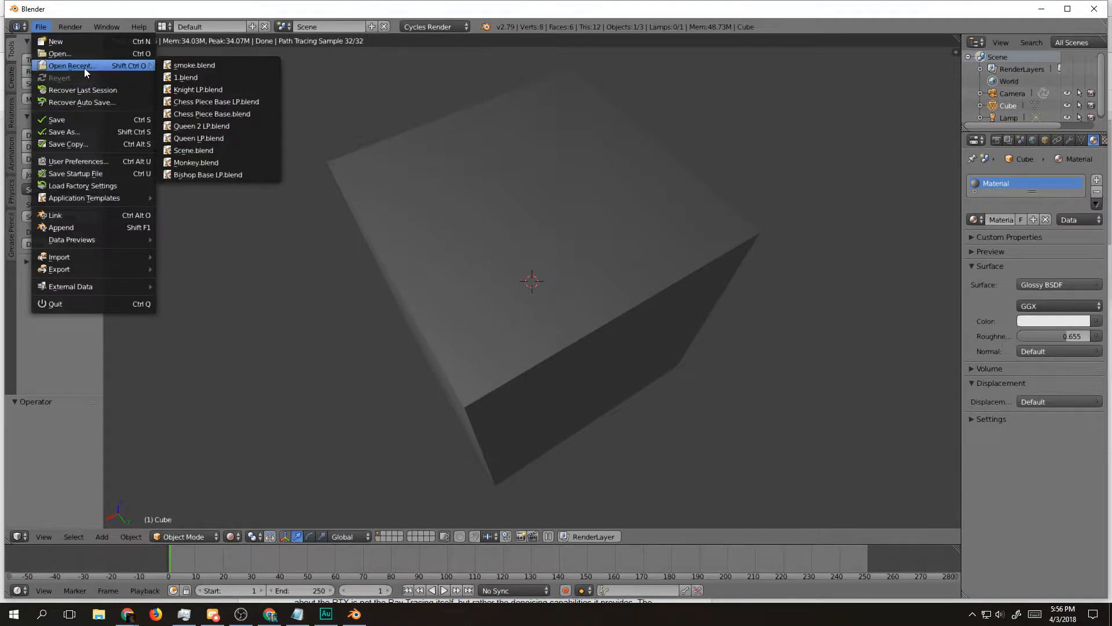
click(216, 70)
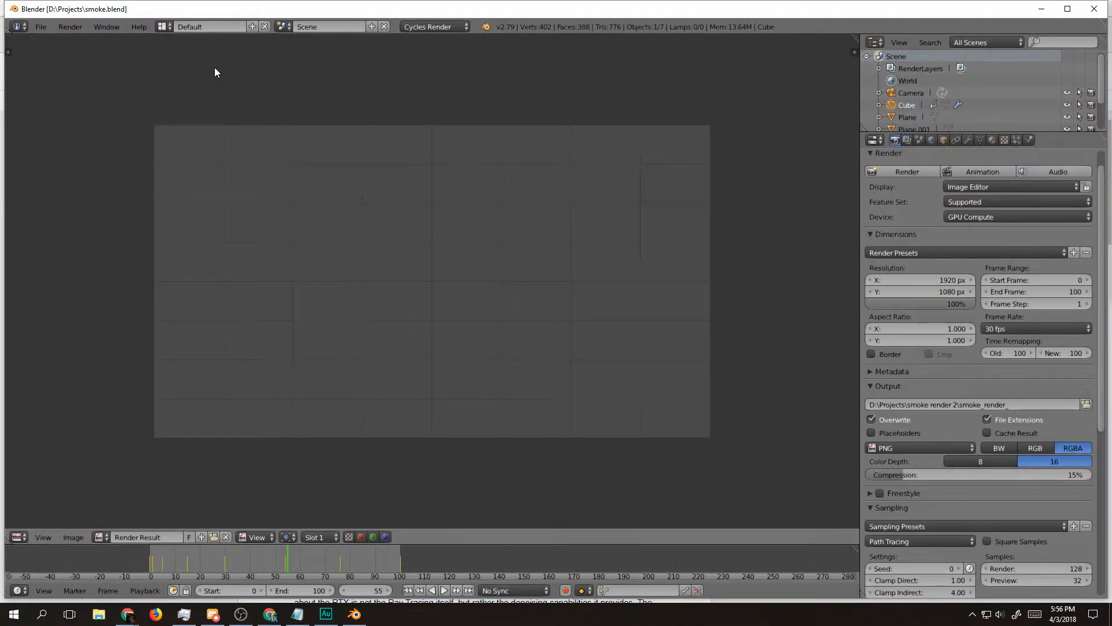
click(18, 536)
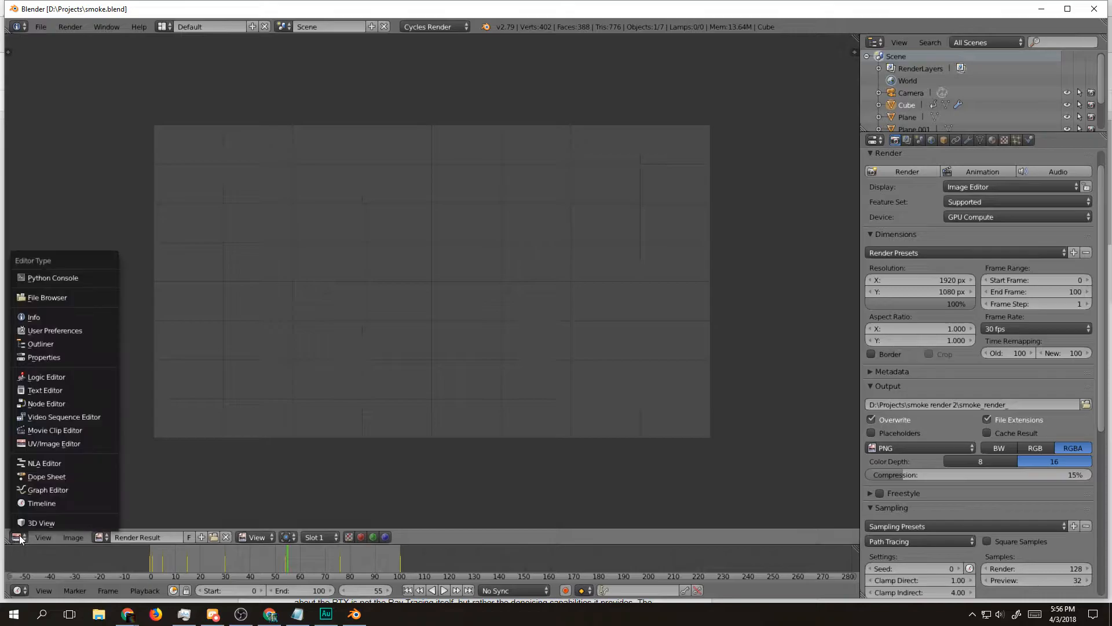
click(60, 522)
scroll(385, 326, up, 4)
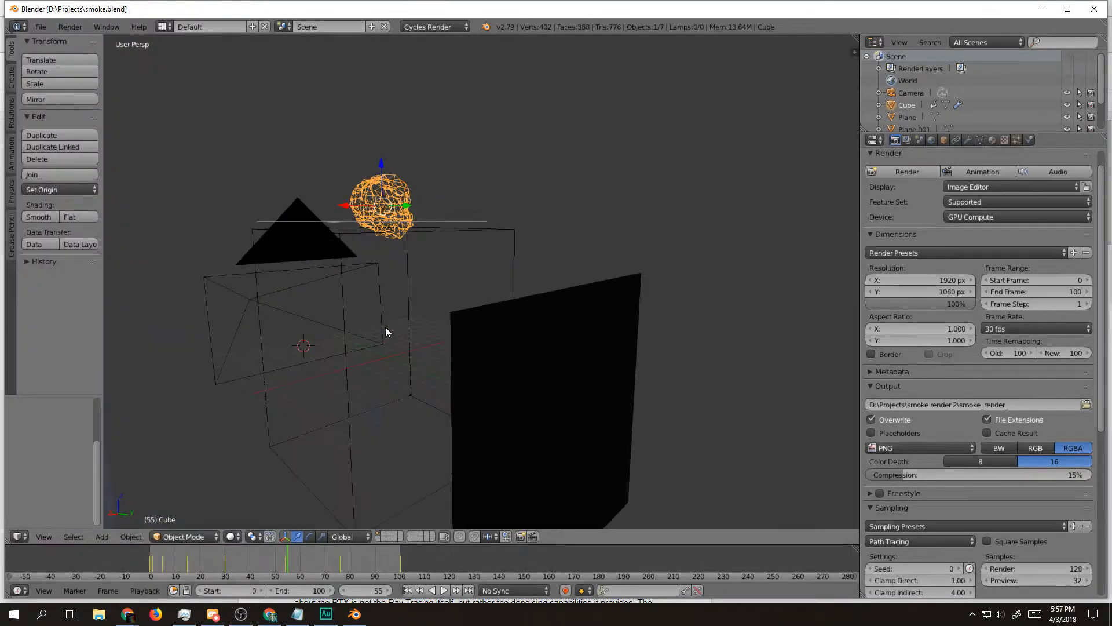
Step: Try to display the smoke scene with Rendered viewport shading at frame 55
click(232, 537)
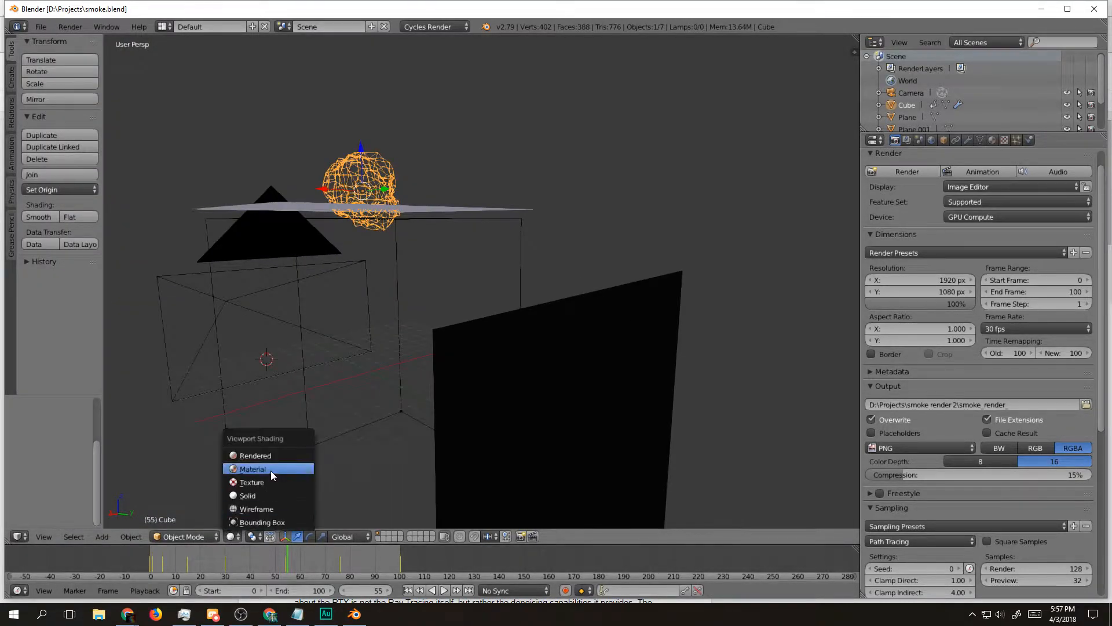
click(270, 455)
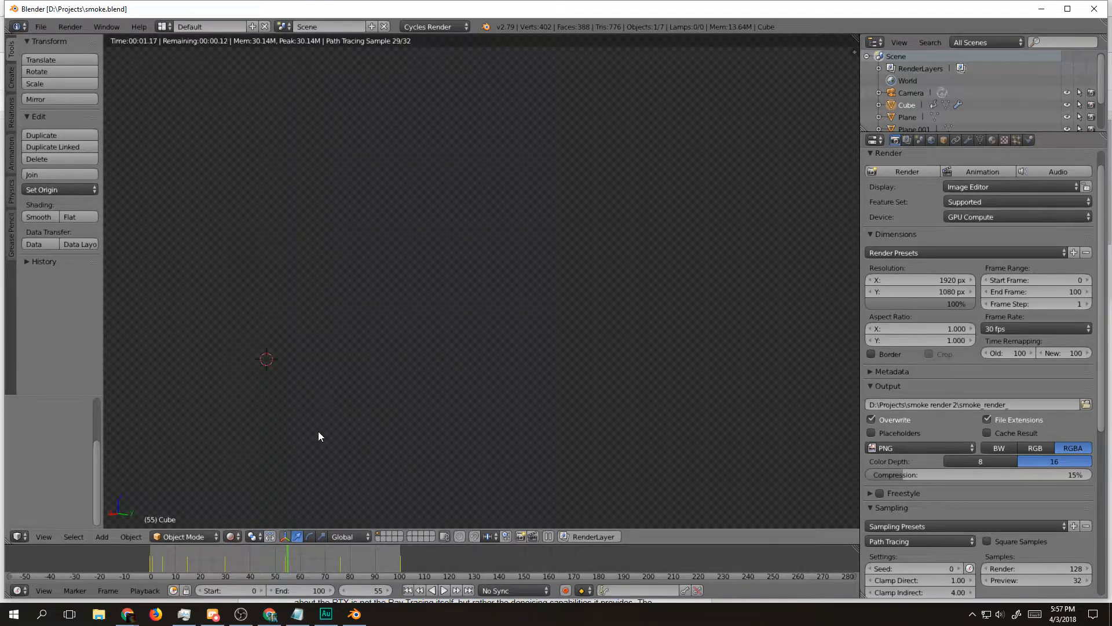
key(shift+Left)
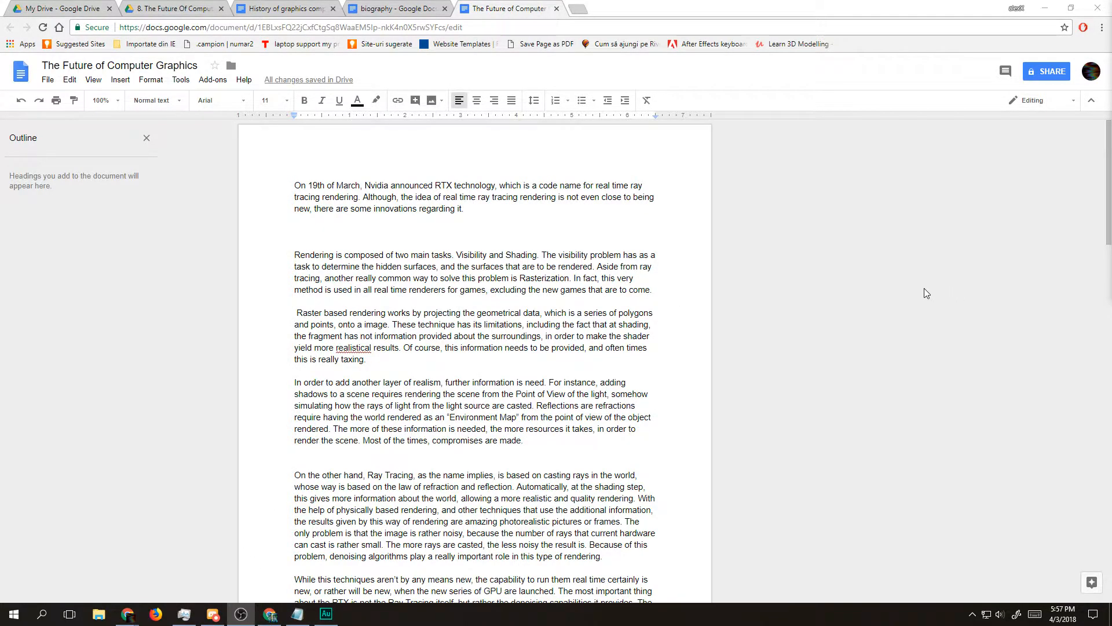
Step: Relaunch Blender and open the recent file smoke.blend again
click(14, 614)
text(blender)
key(Return)
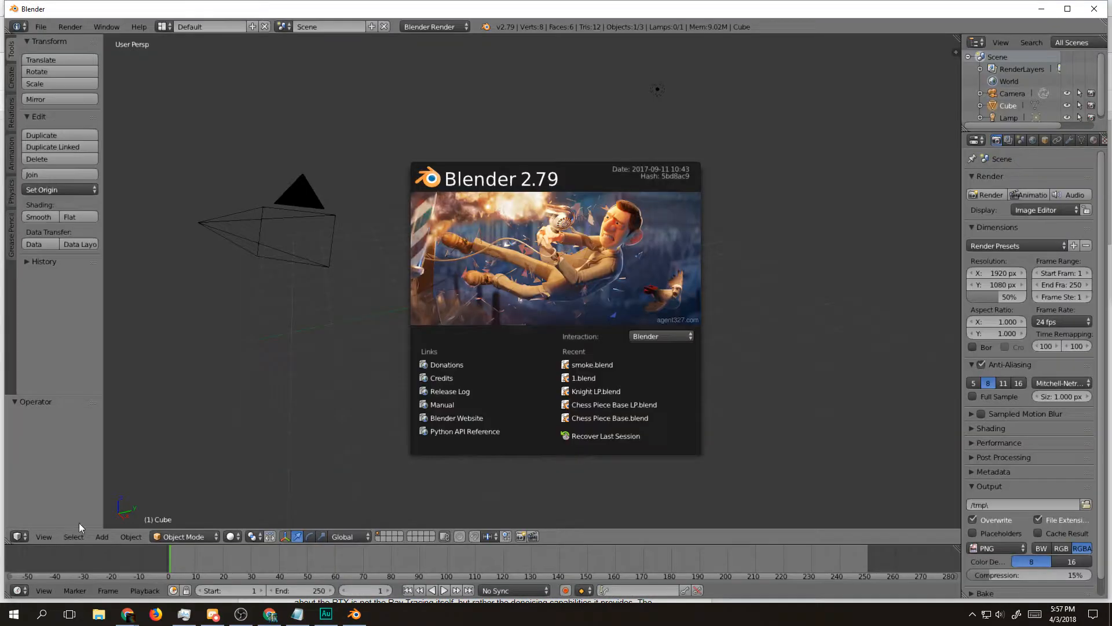
click(445, 289)
click(40, 27)
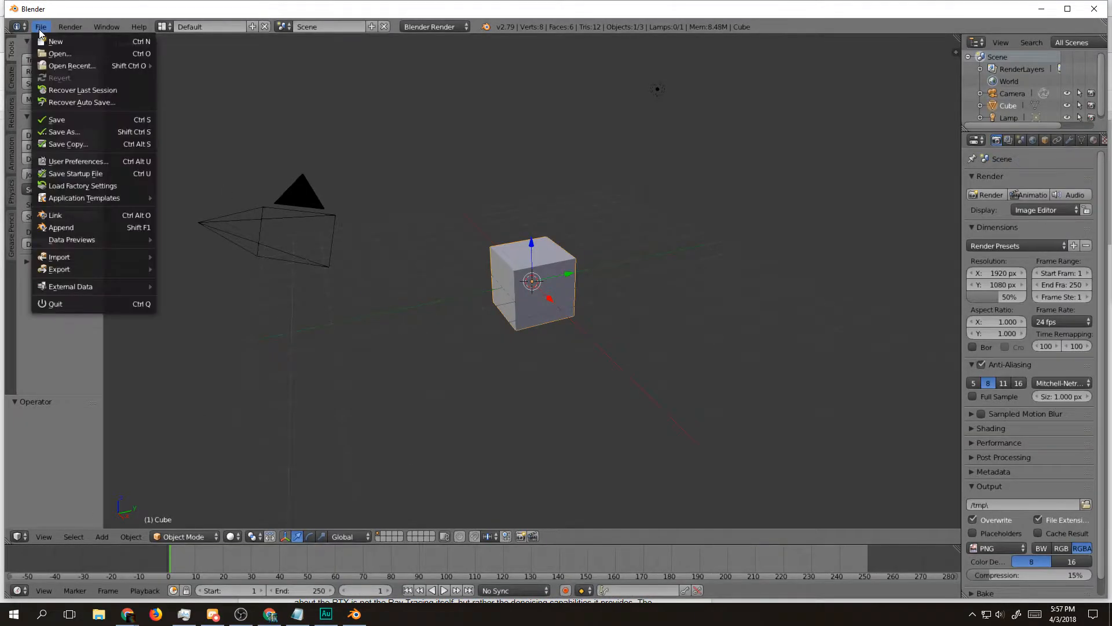
mouse_move(96, 70)
click(220, 69)
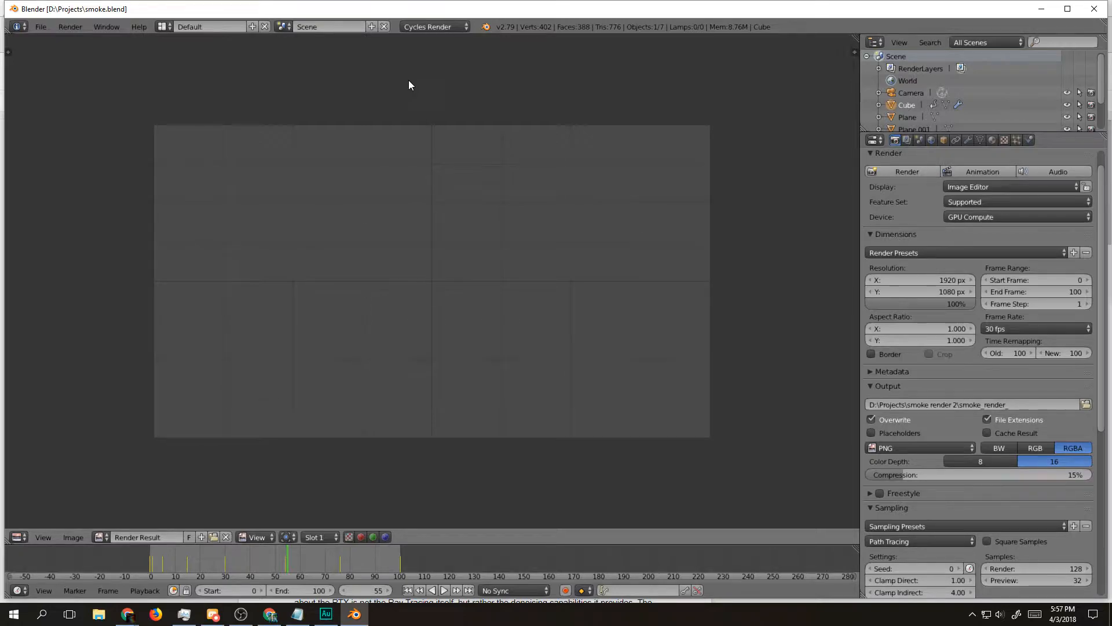
Step: Show the 3D View in place of the render result, then play the smoke animation and stop it at frame 5
click(18, 537)
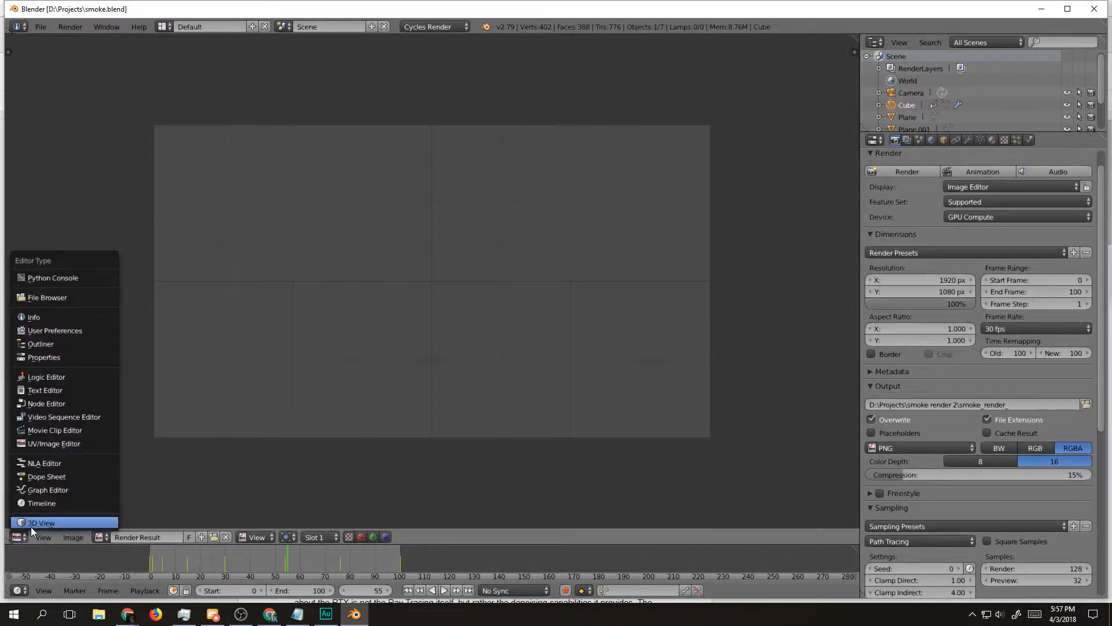
click(39, 522)
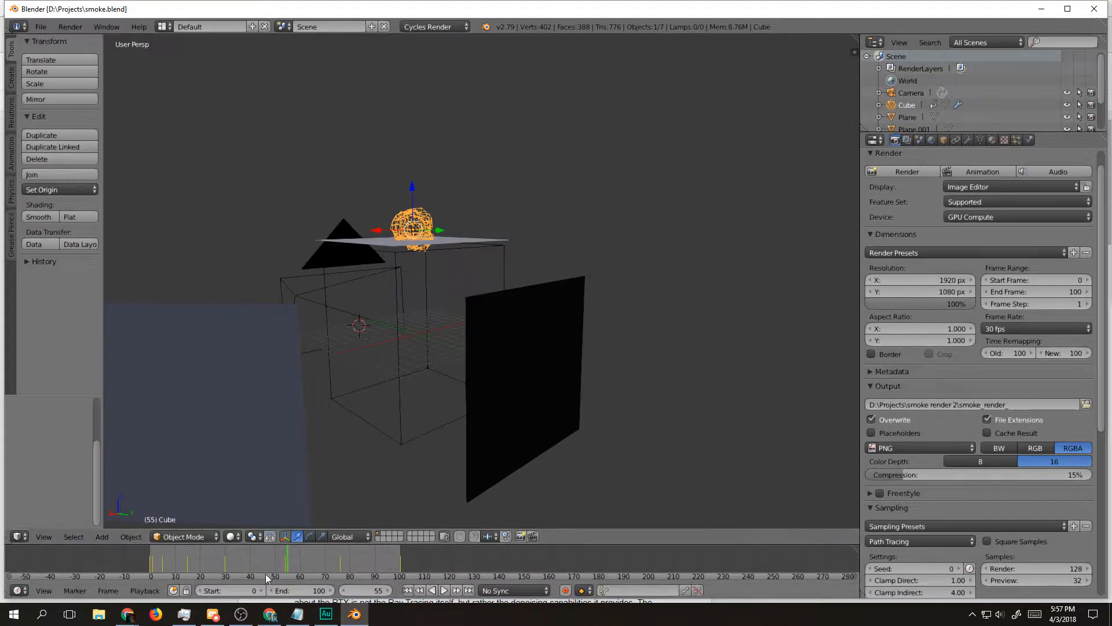
click(444, 590)
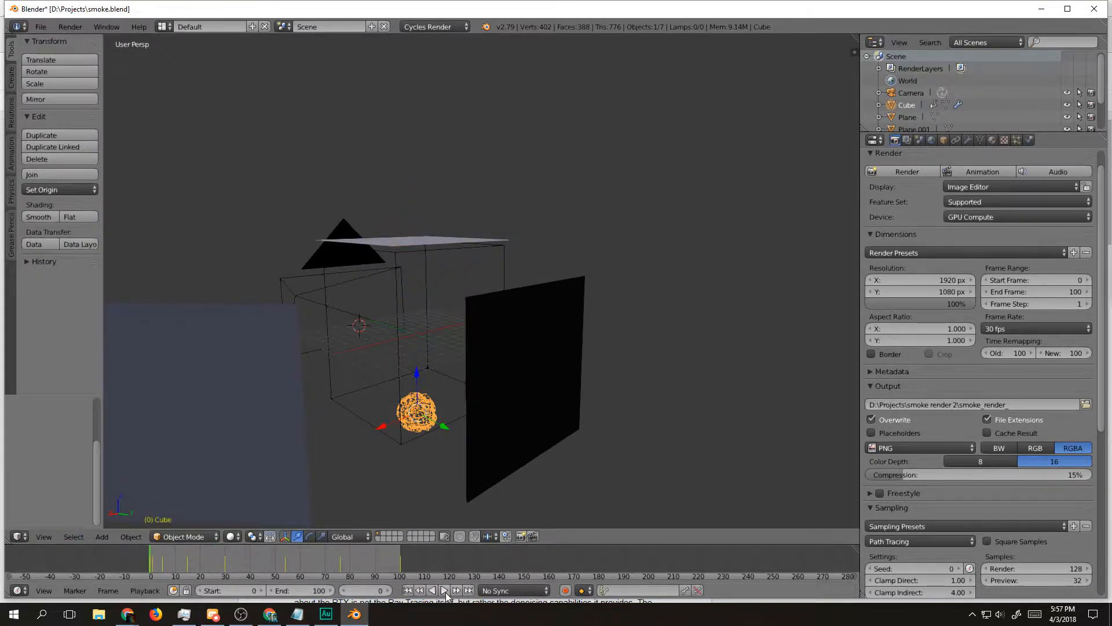
click(439, 590)
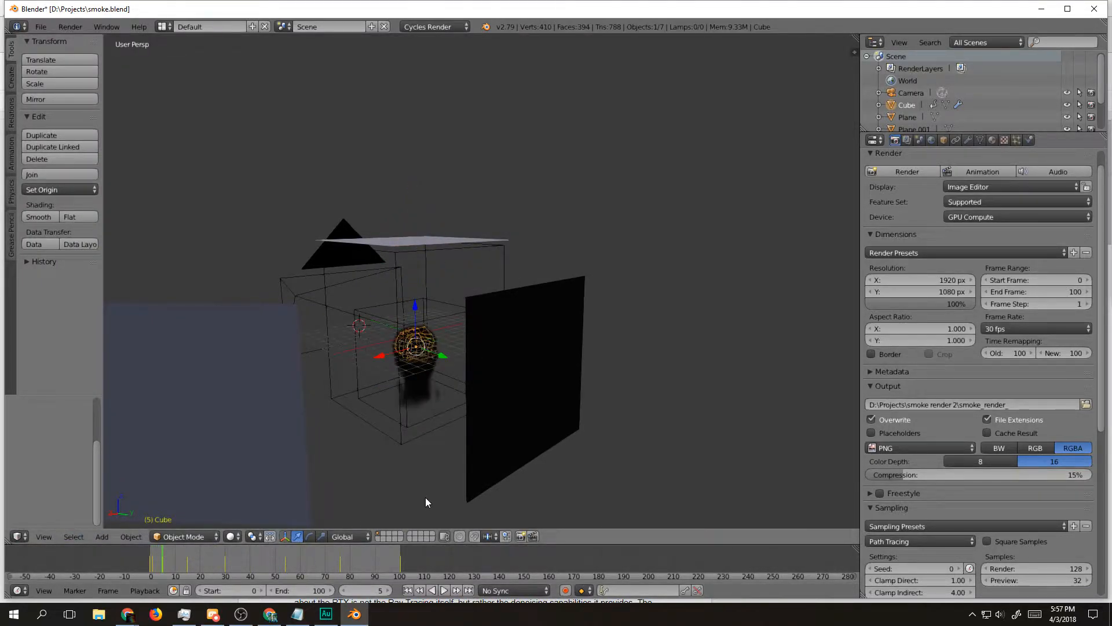
Step: Set the viewport shading to Rendered and inspect the path-traced smoke from several angles
click(231, 535)
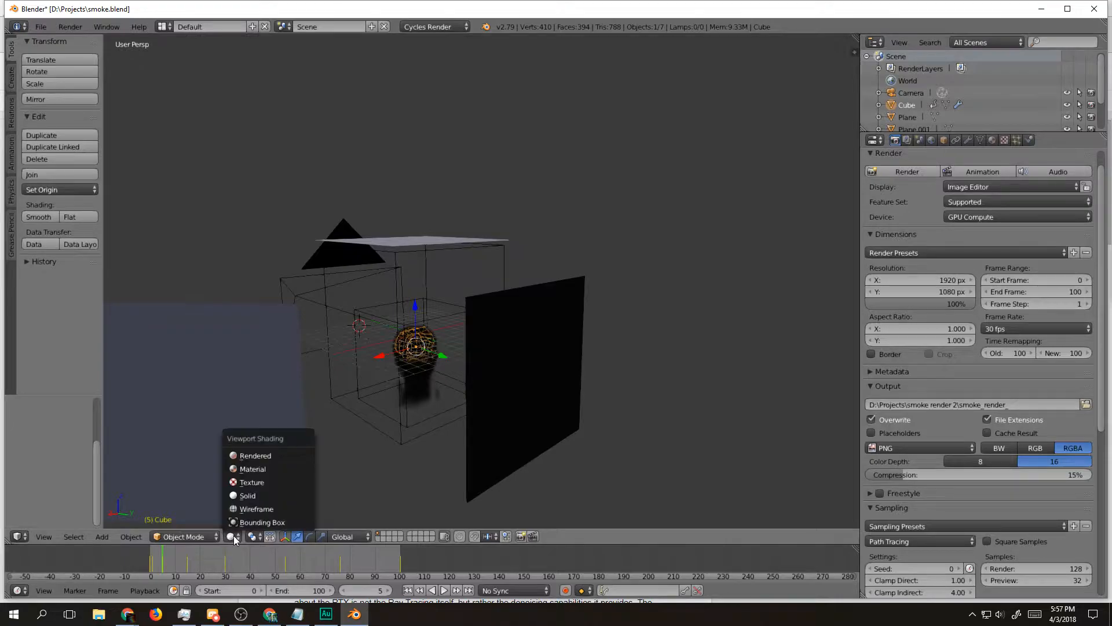
click(270, 457)
scroll(377, 425, up, 2)
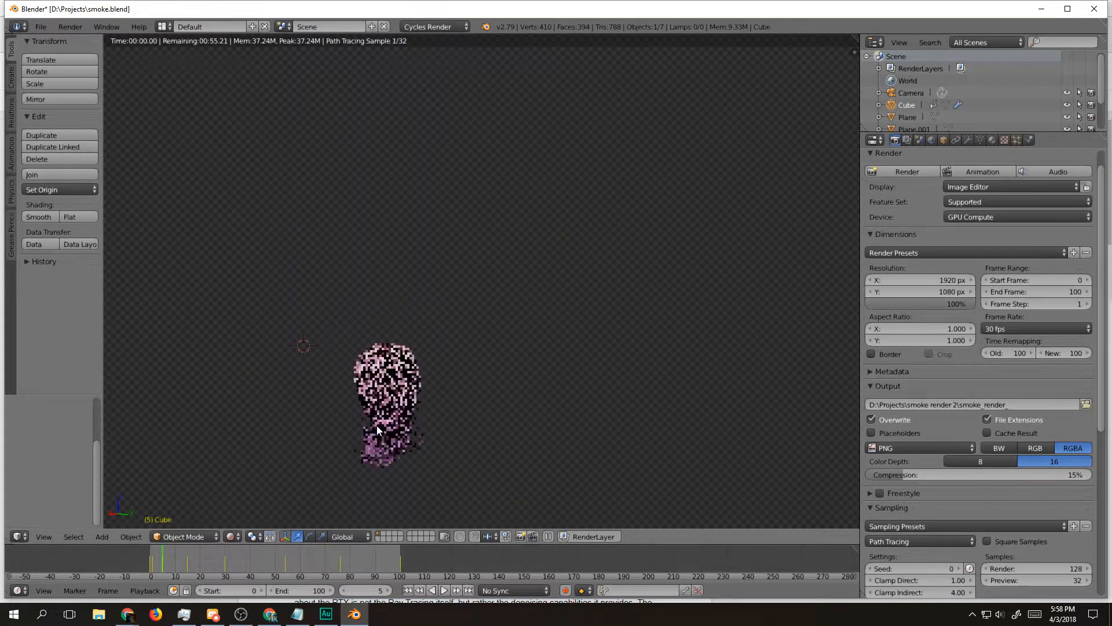
drag(392, 423, 429, 359)
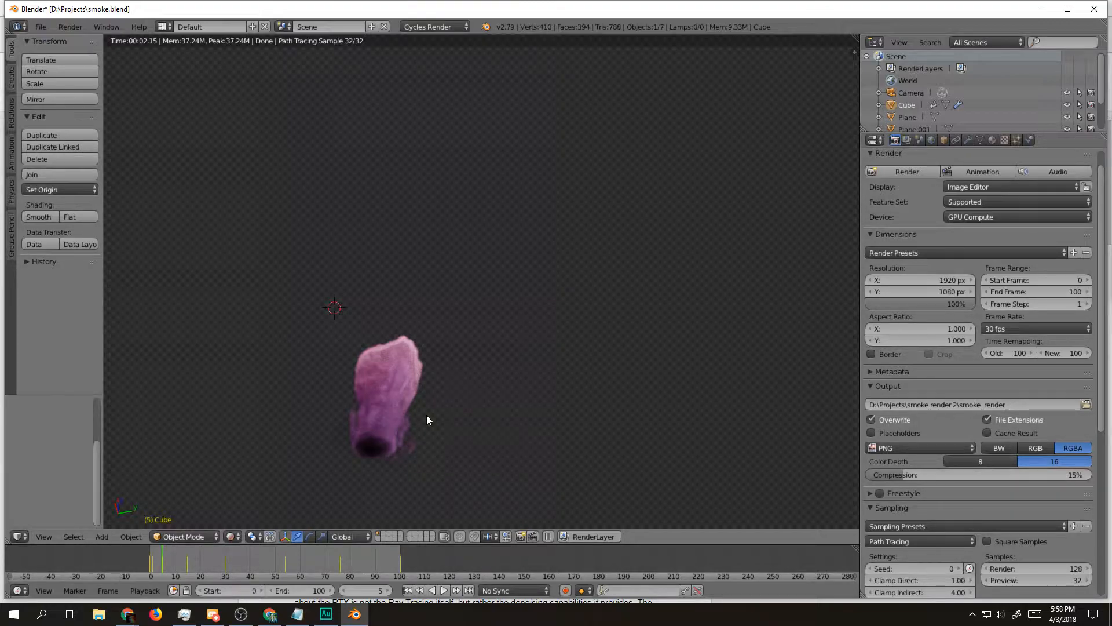
drag(428, 415, 415, 483)
drag(501, 436, 366, 475)
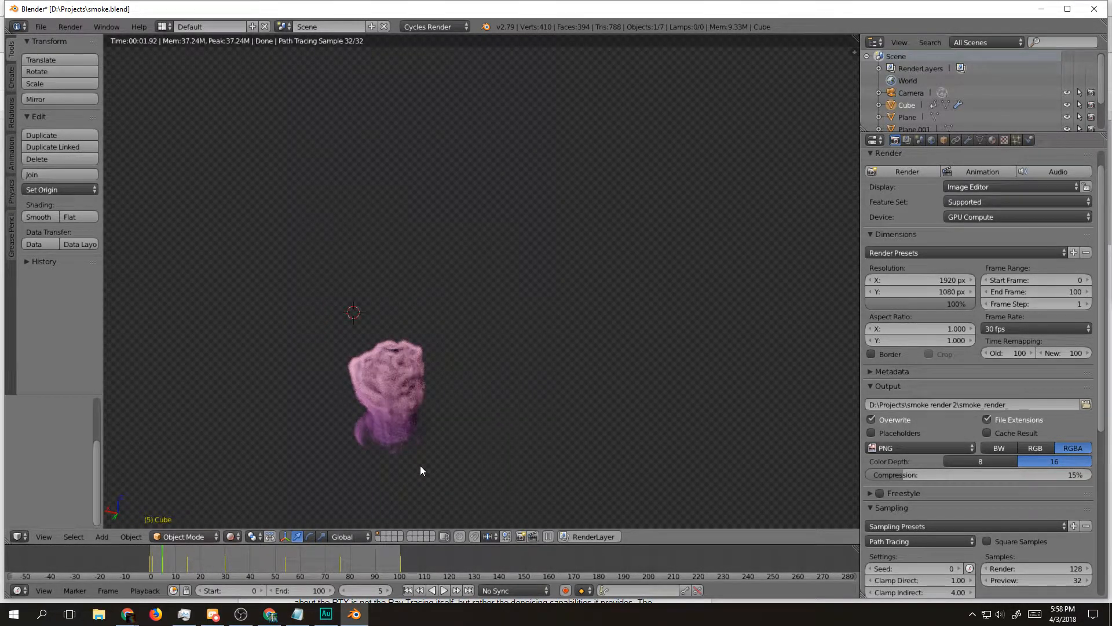
scroll(419, 239, down, 3)
scroll(431, 274, up, 2)
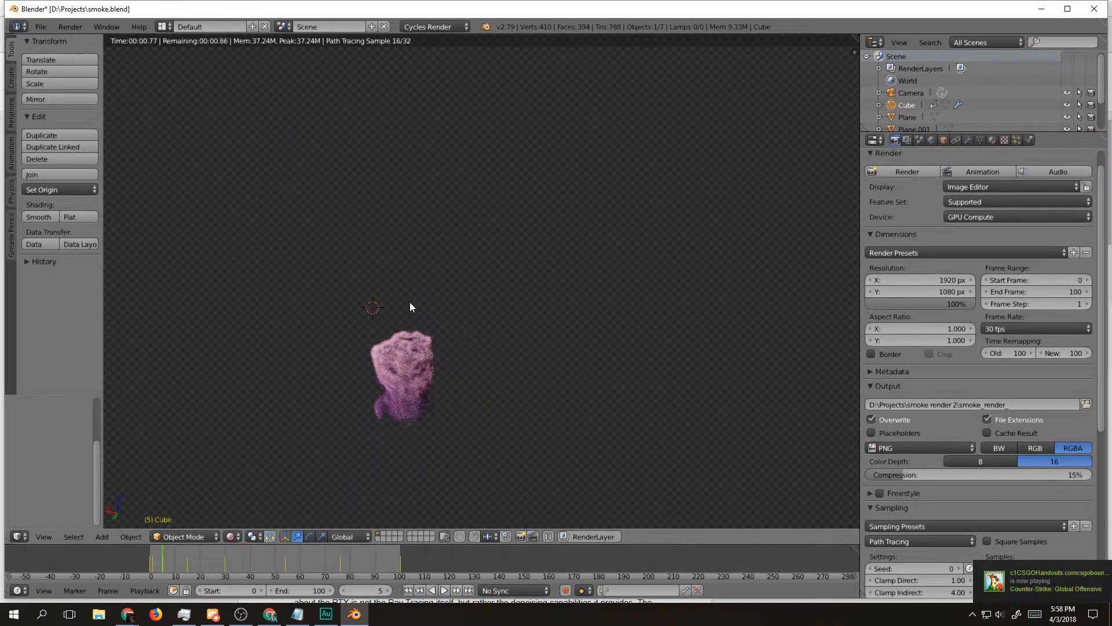
scroll(406, 292, up, 1)
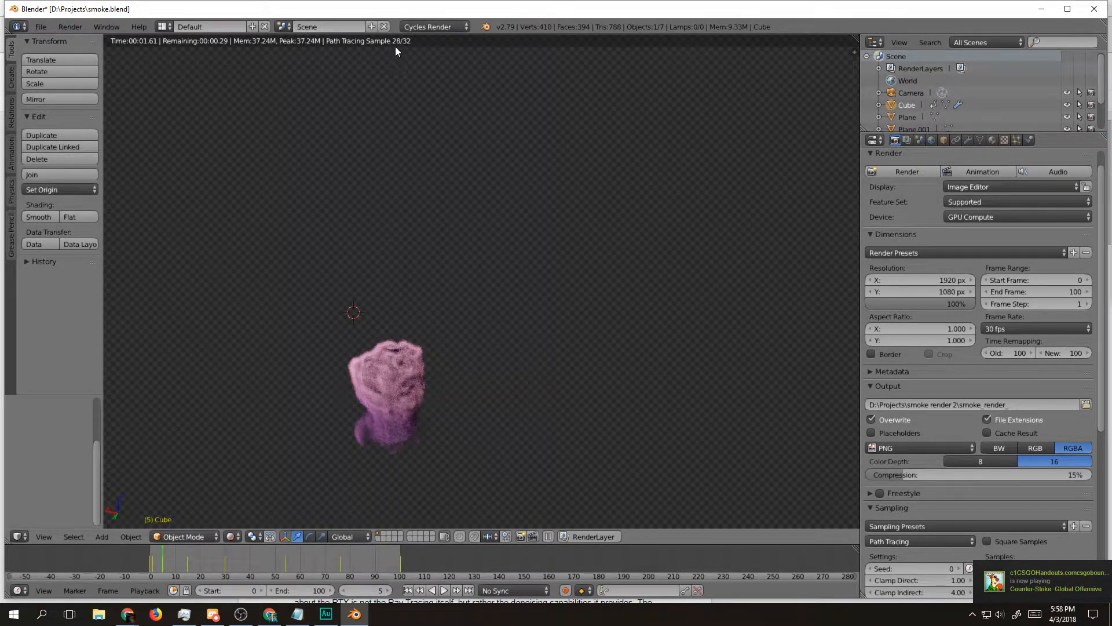
drag(457, 244, 407, 256)
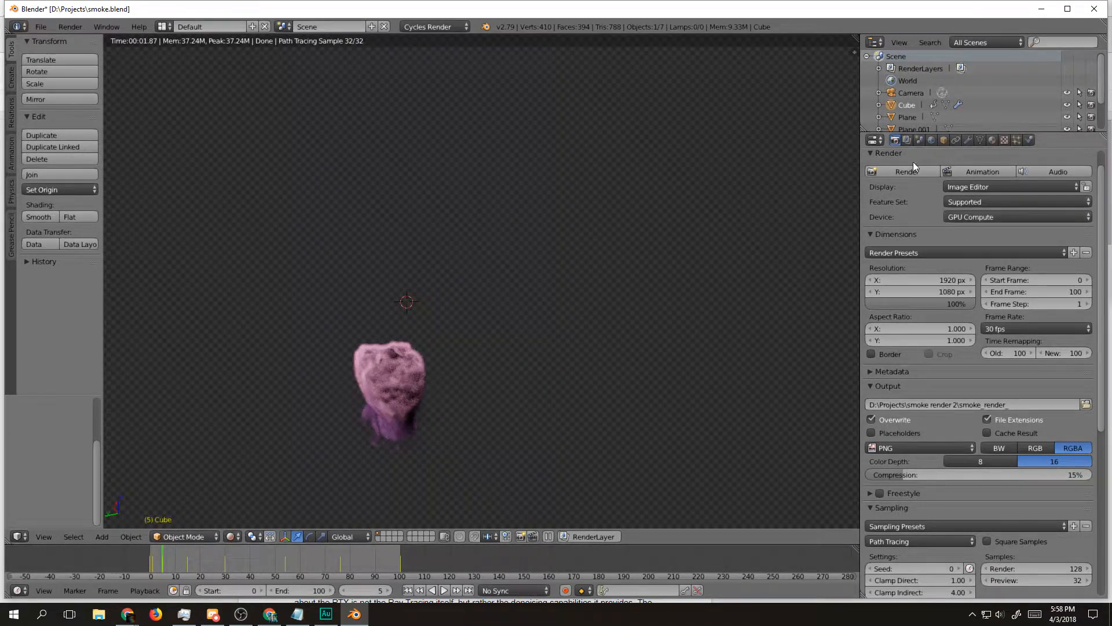
Step: Set the Cycles preview samples to 10
scroll(932, 298, down, 3)
click(1075, 511)
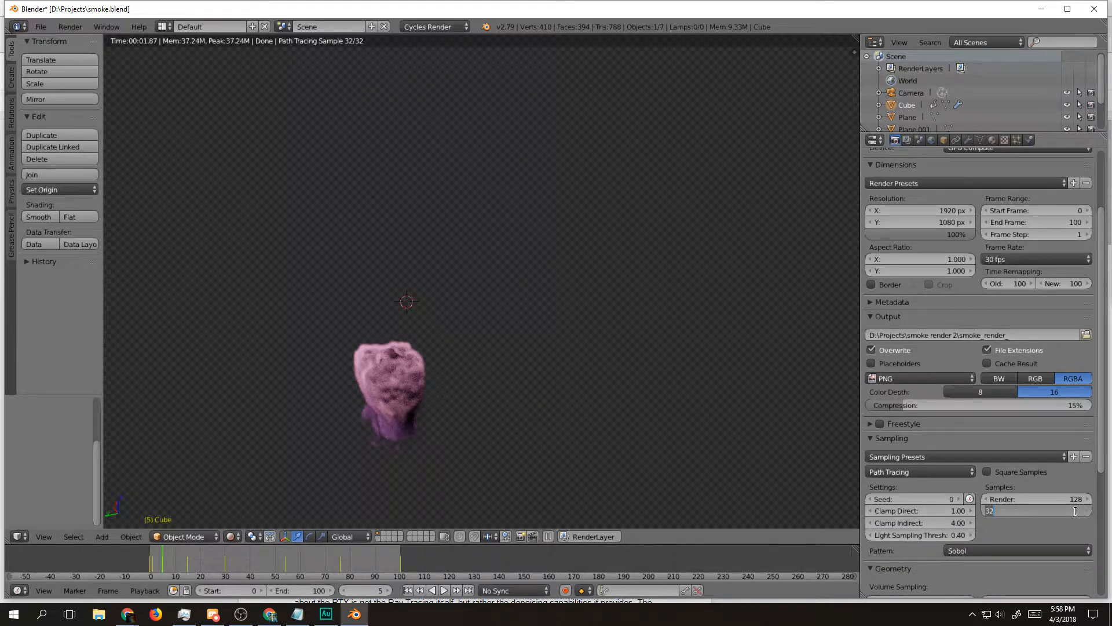
text(10)
key(Return)
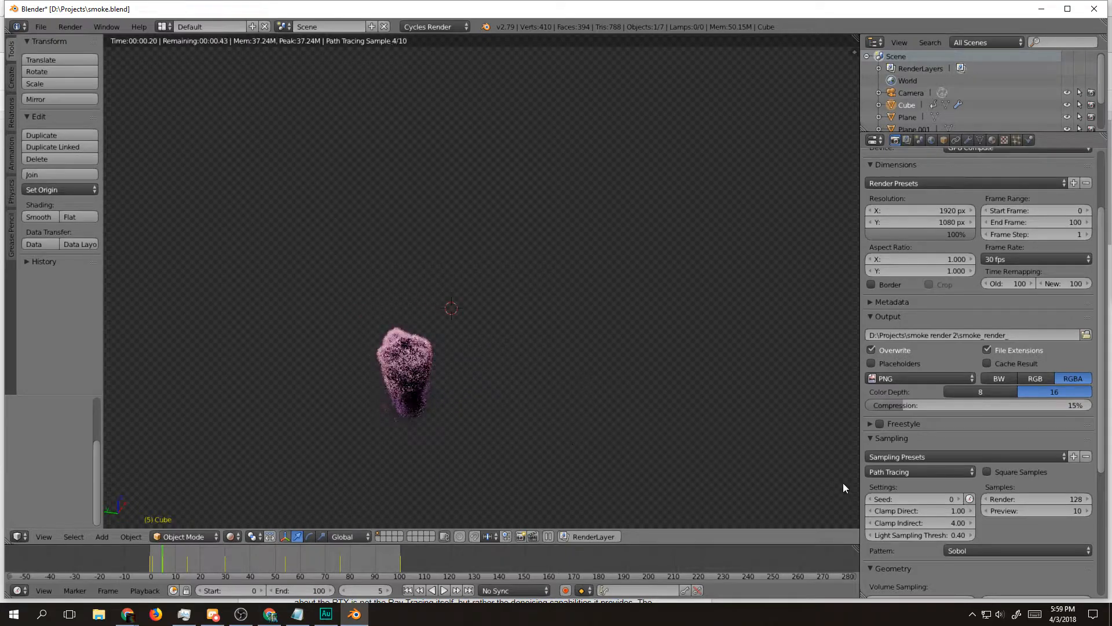
Step: Lower the Cycles preview samples to 5 and check the noise on the smoke from another angle
click(1039, 511)
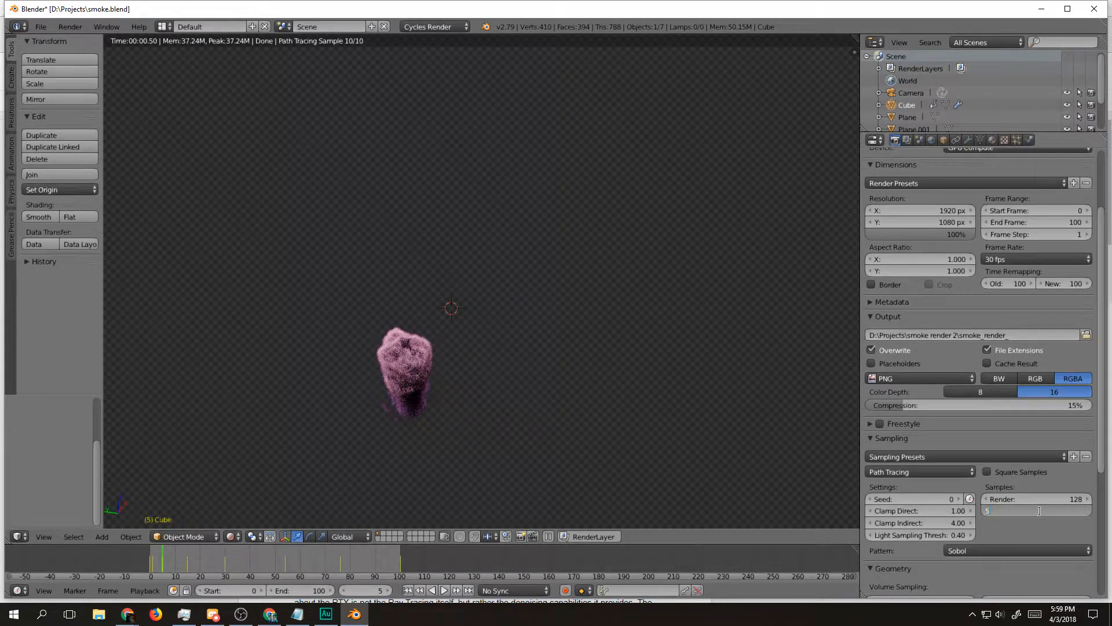
text(5)
key(Return)
drag(566, 436, 450, 429)
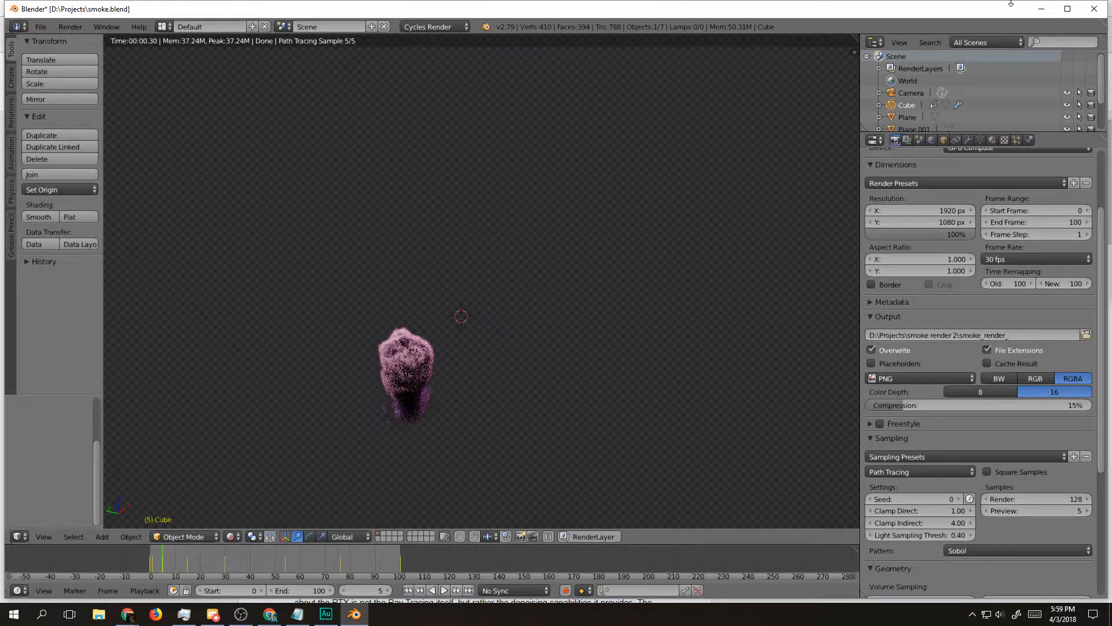
Step: Quit Blender without saving the changes and return to the script document in the browser
click(1085, 11)
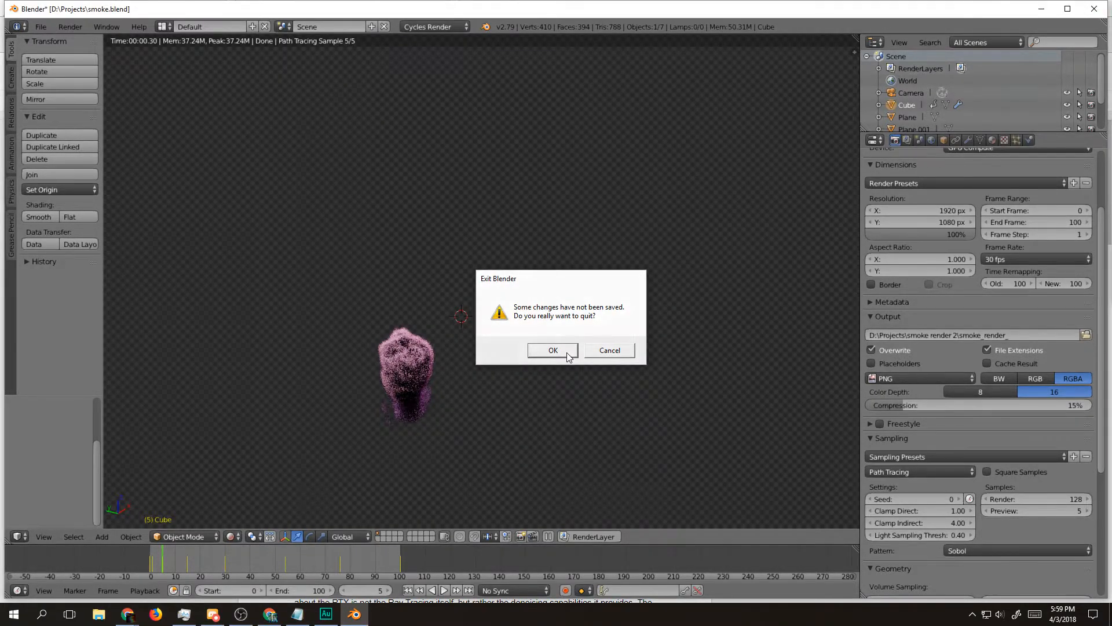
click(567, 354)
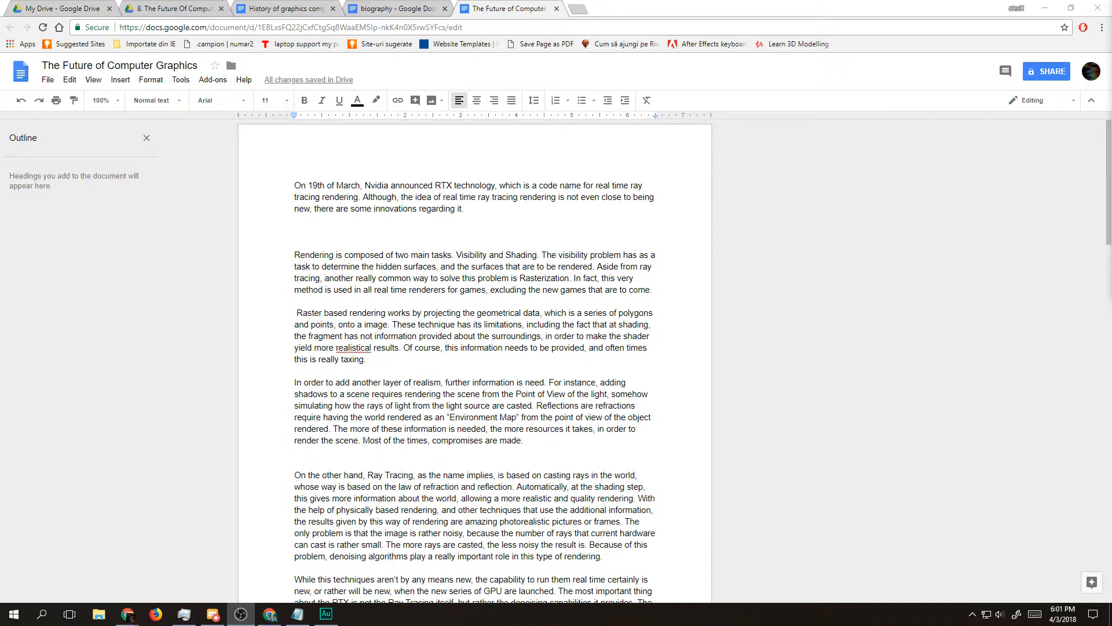
scroll(600, 276, down, 1)
scroll(600, 275, up, 1)
Step: Open a new incognito browser window and load youtube.com
click(1102, 28)
click(1043, 71)
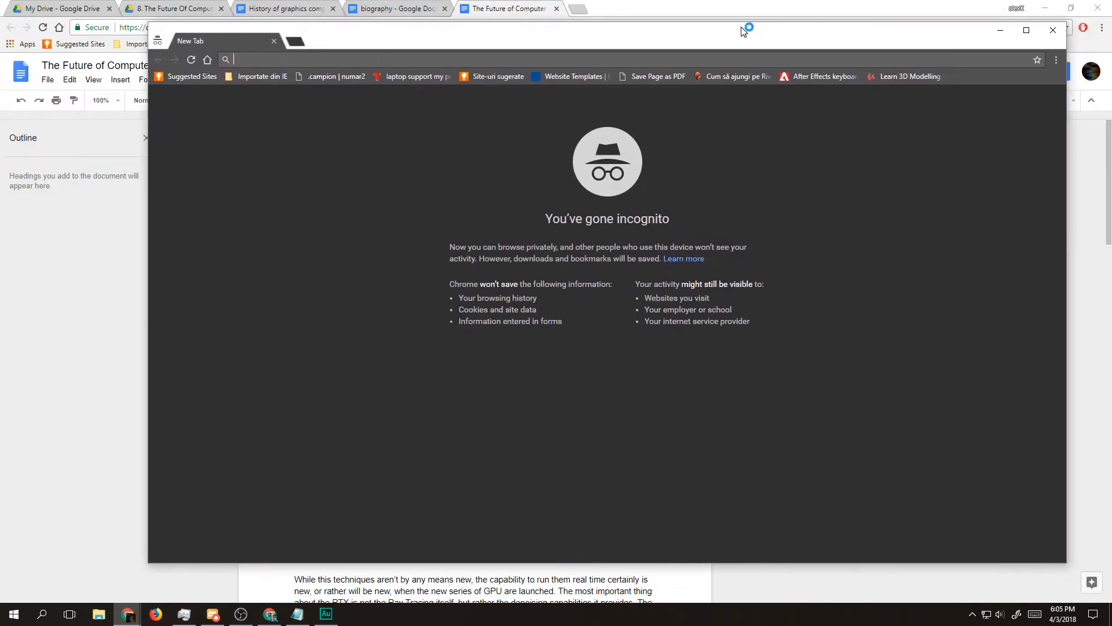
text(youtbe.co)
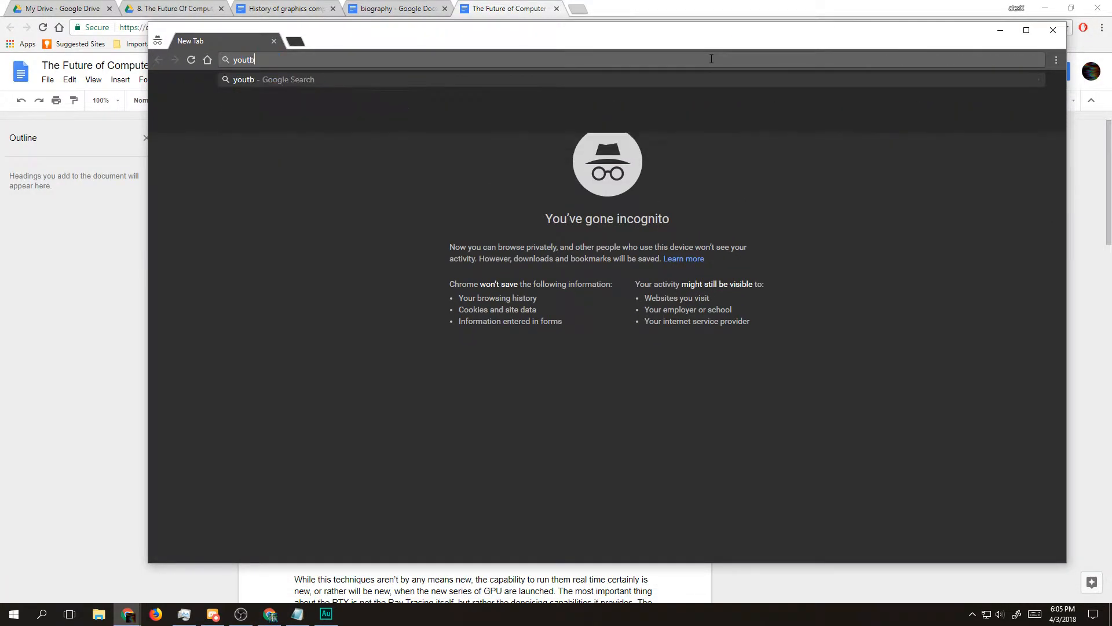
key(BackSpace)
key(BackSpace)
key(BackSpace)
key(BackSpace)
key(BackSpace)
text(ube.c)
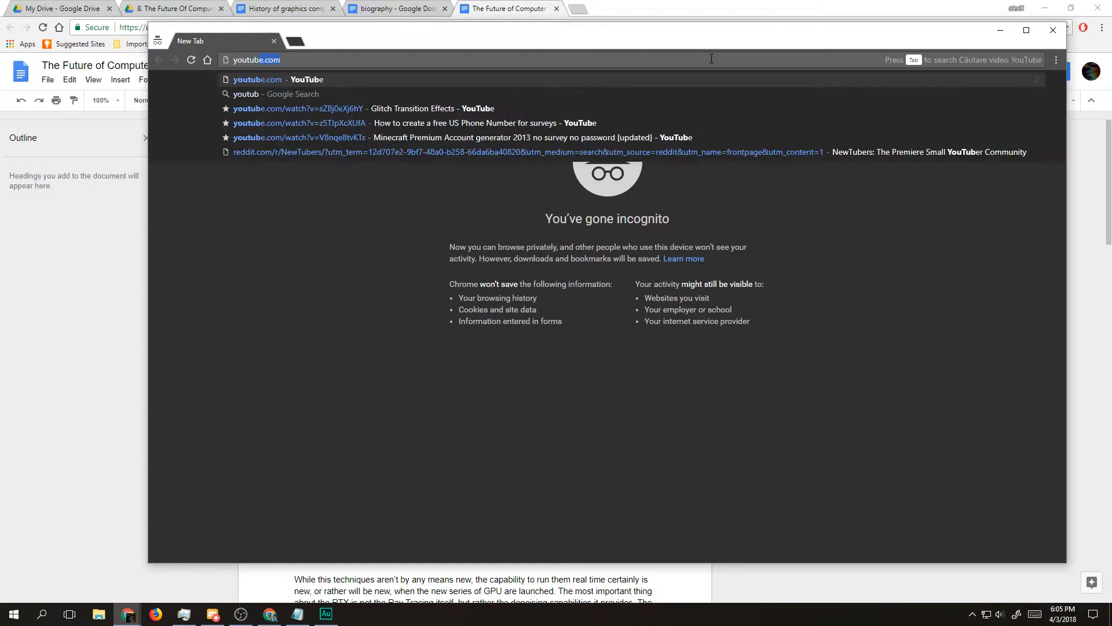
key(BackSpace)
text(om)
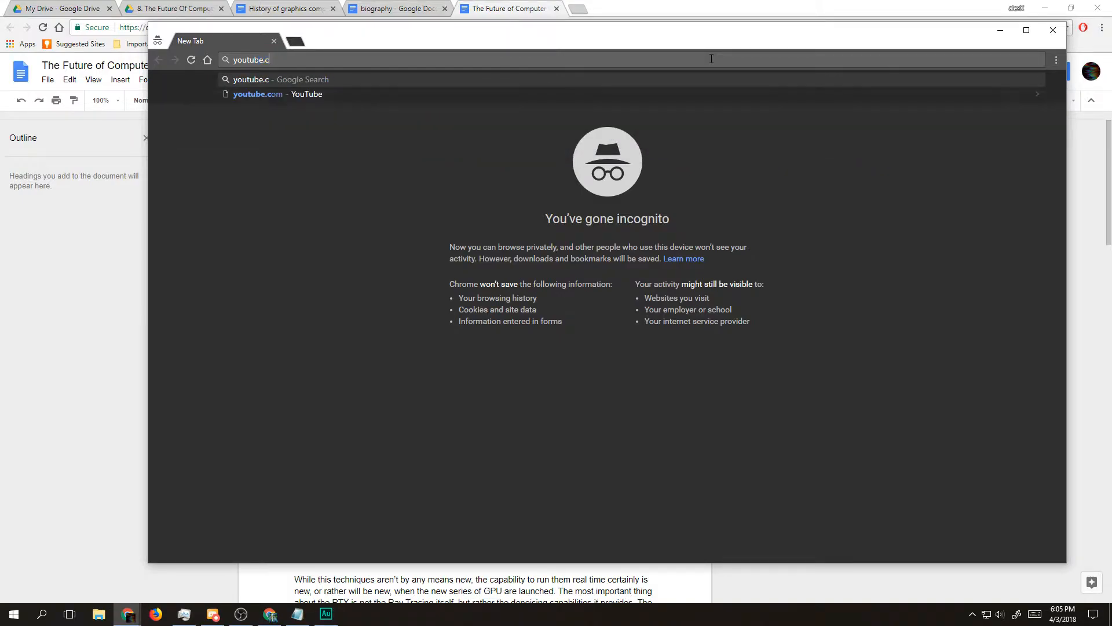
key(Return)
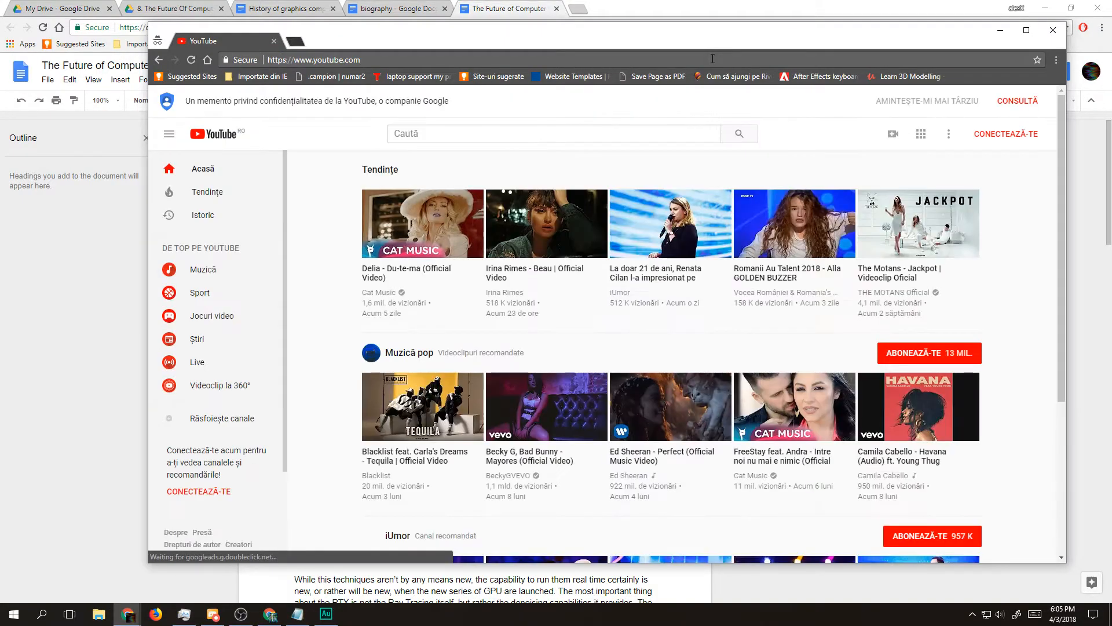
Step: Search YouTube for "rtx nvidia"
click(584, 128)
text(rtx te)
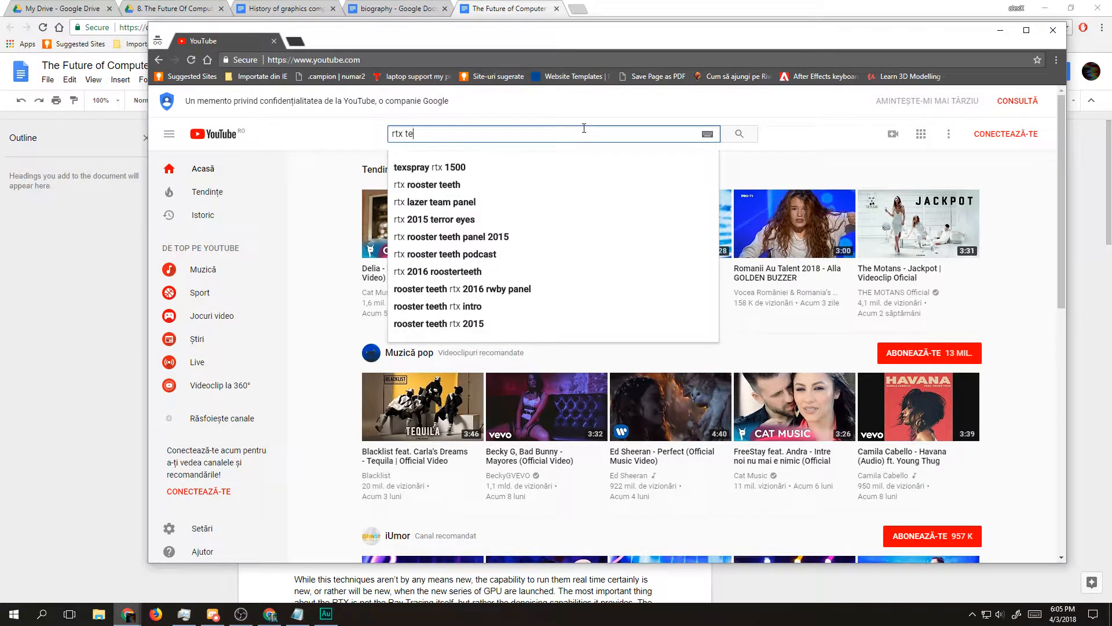
key(BackSpace)
key(BackSpace)
text(nvidia)
key(Return)
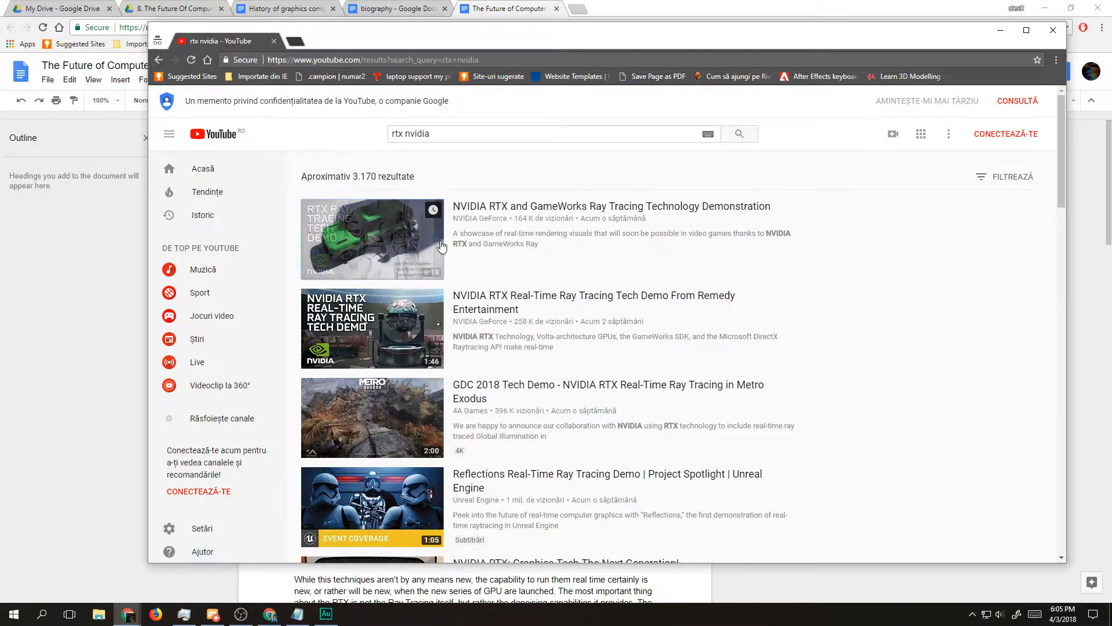
Step: Open the "NVIDIA RTX and GameWorks Ray Tracing Technology Demonstration" video in theater mode and pause it on the spherical area light shadows
click(524, 209)
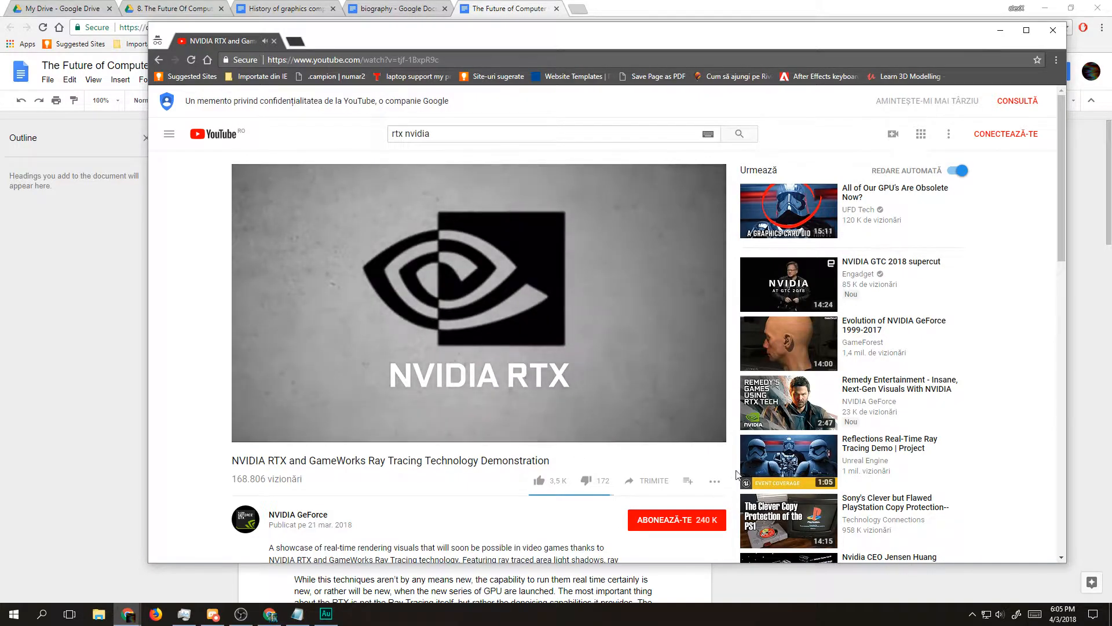
click(687, 432)
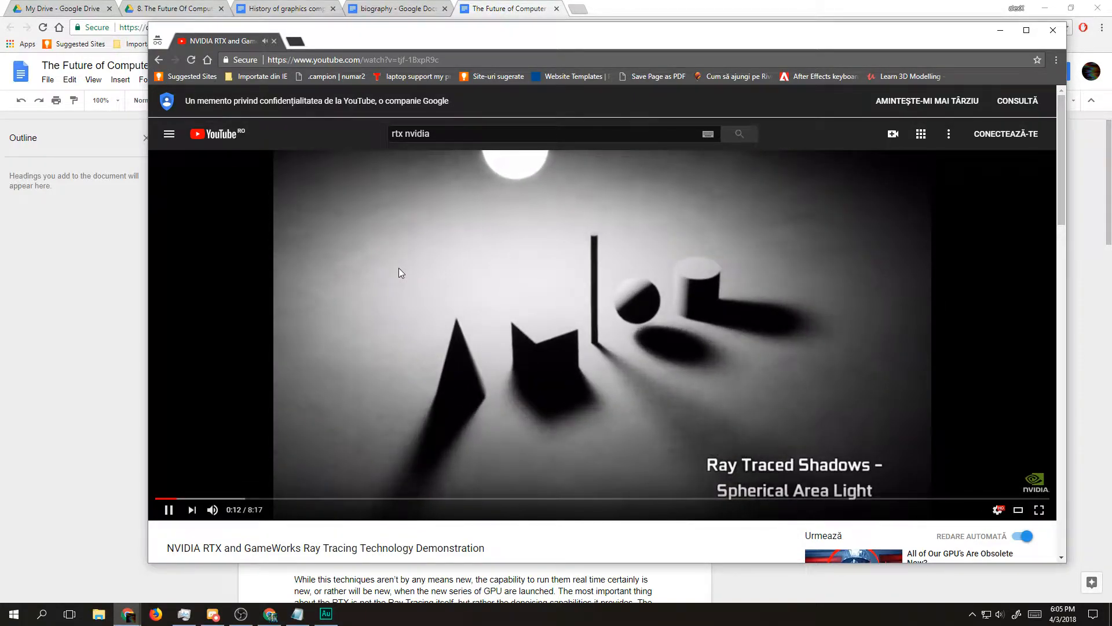
click(585, 345)
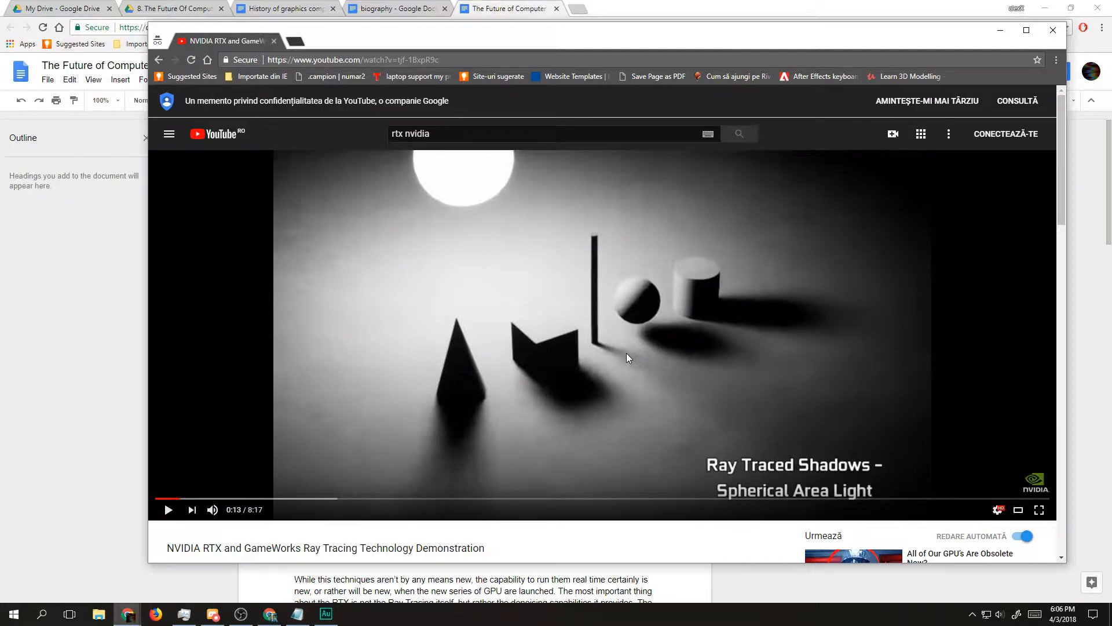
Step: Resume the video, skip ahead to the ray traced reflections, and go back to pause on the denoised ambient occlusion kitchen scene
click(347, 450)
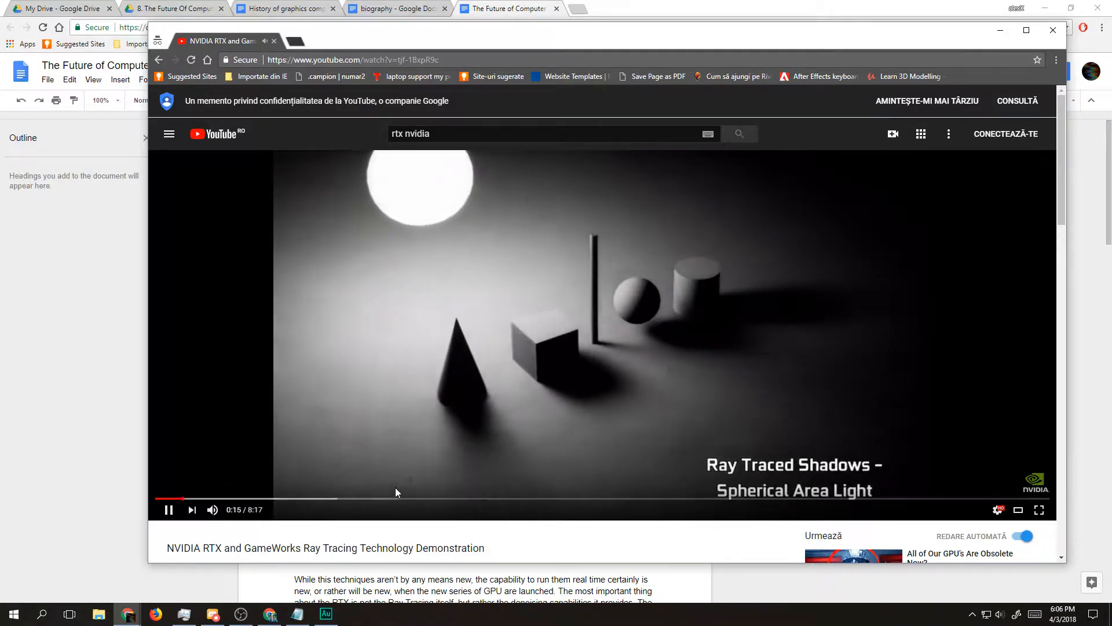
click(538, 498)
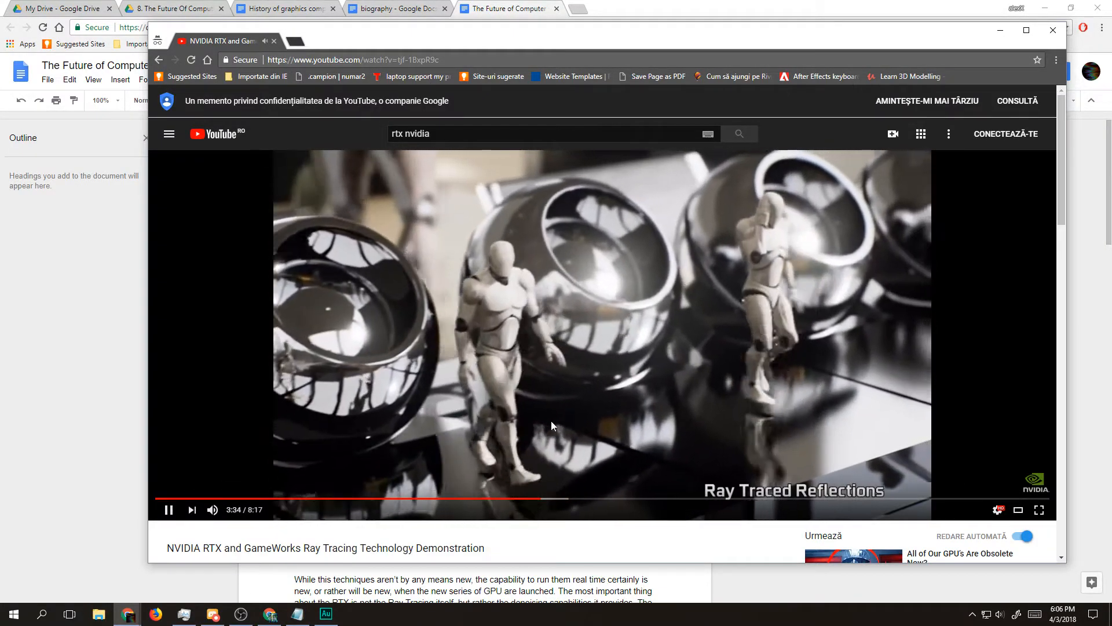
click(508, 498)
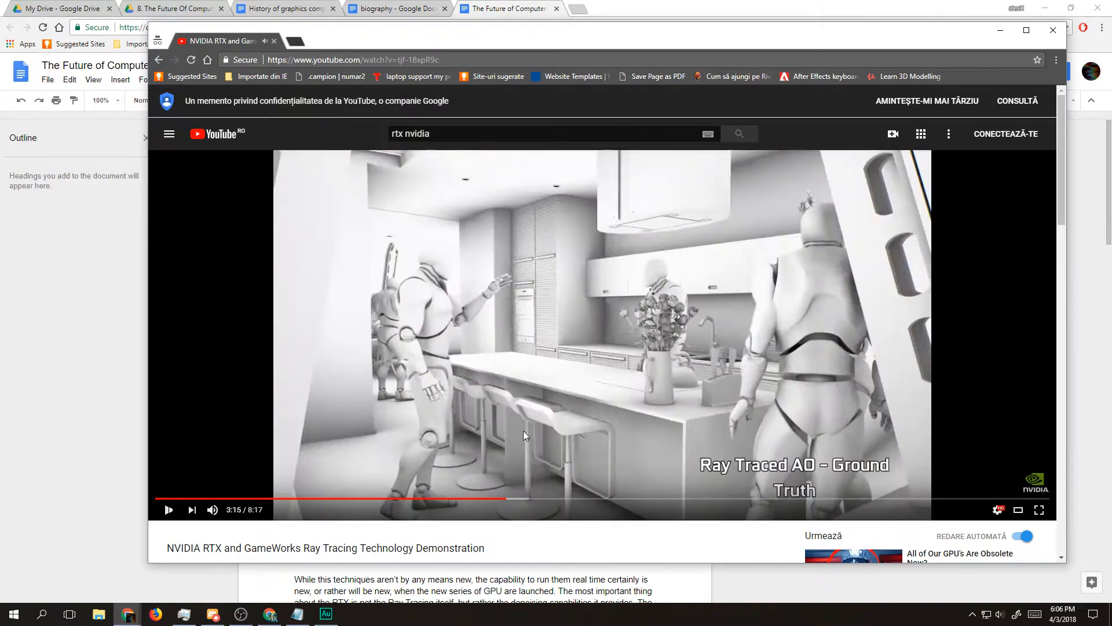
click(523, 435)
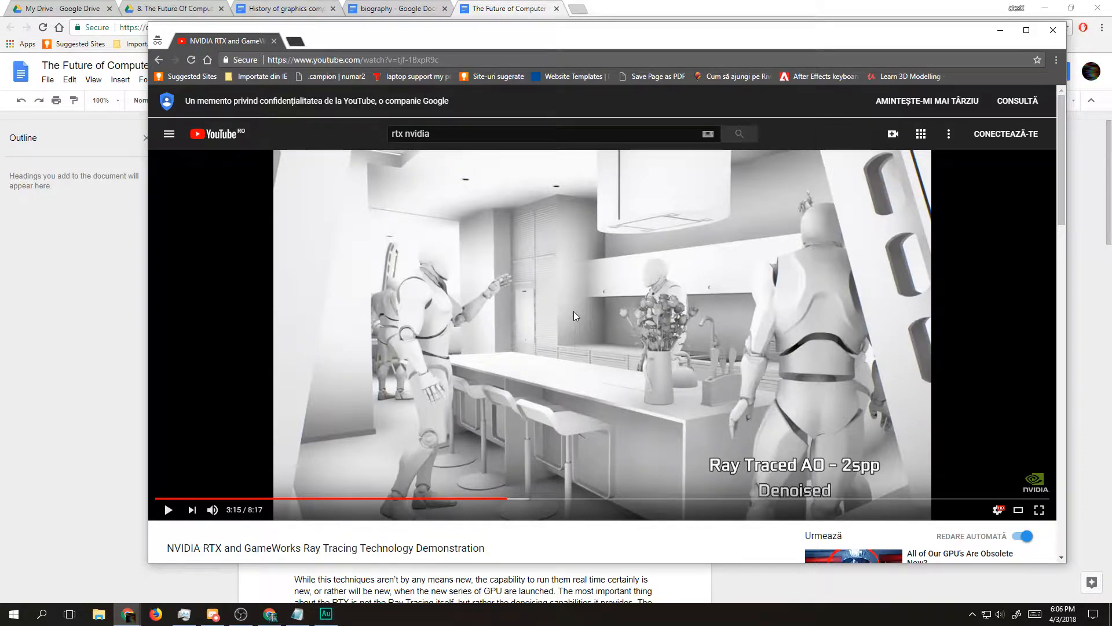
Step: Rewind to the living room ambient occlusion comparison and pause on "Ray Traced AO – 2spp Denoised" at 2:58
click(494, 498)
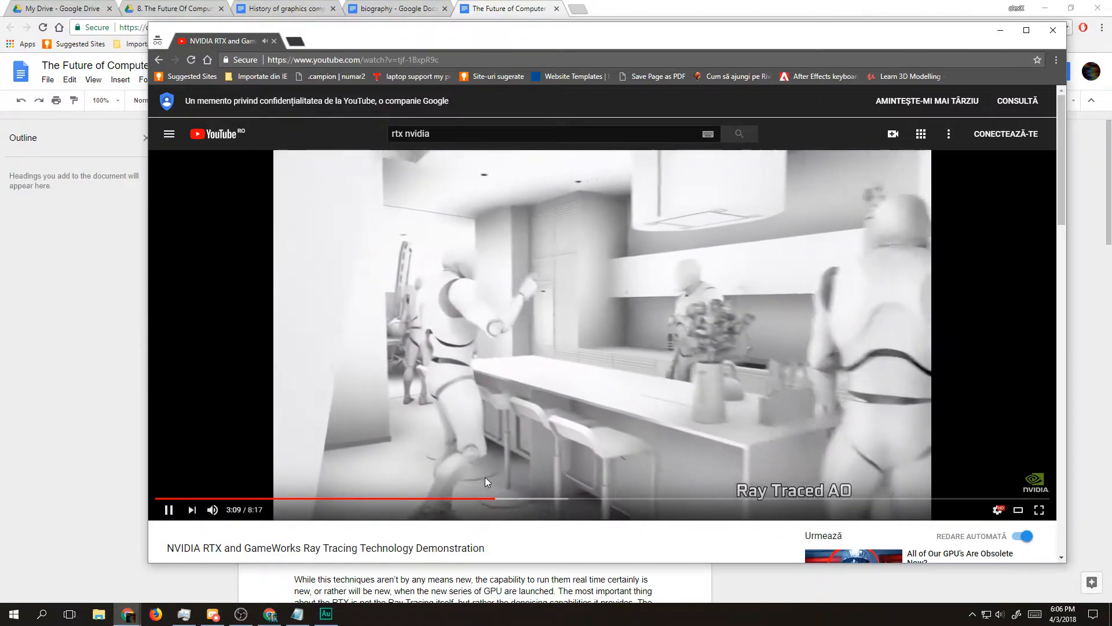
click(476, 498)
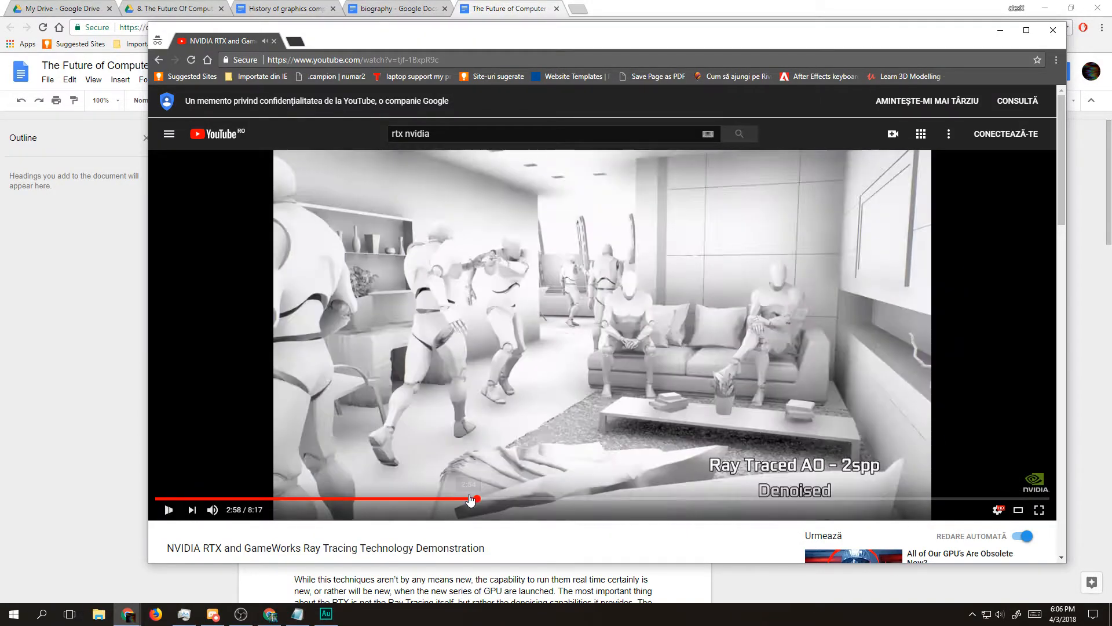
click(481, 423)
click(466, 499)
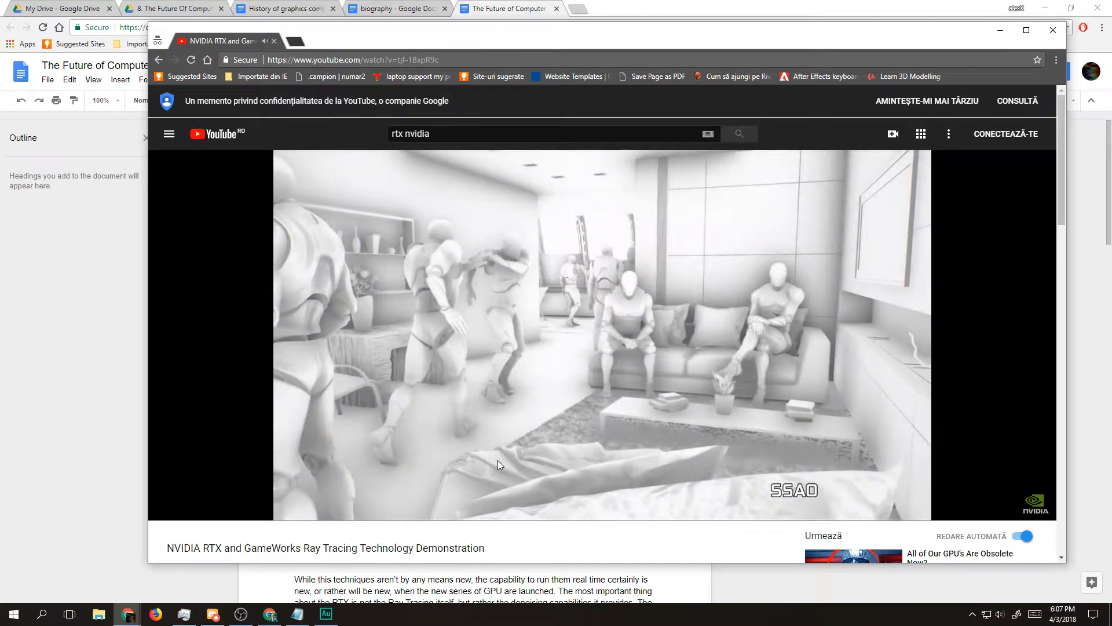
click(603, 400)
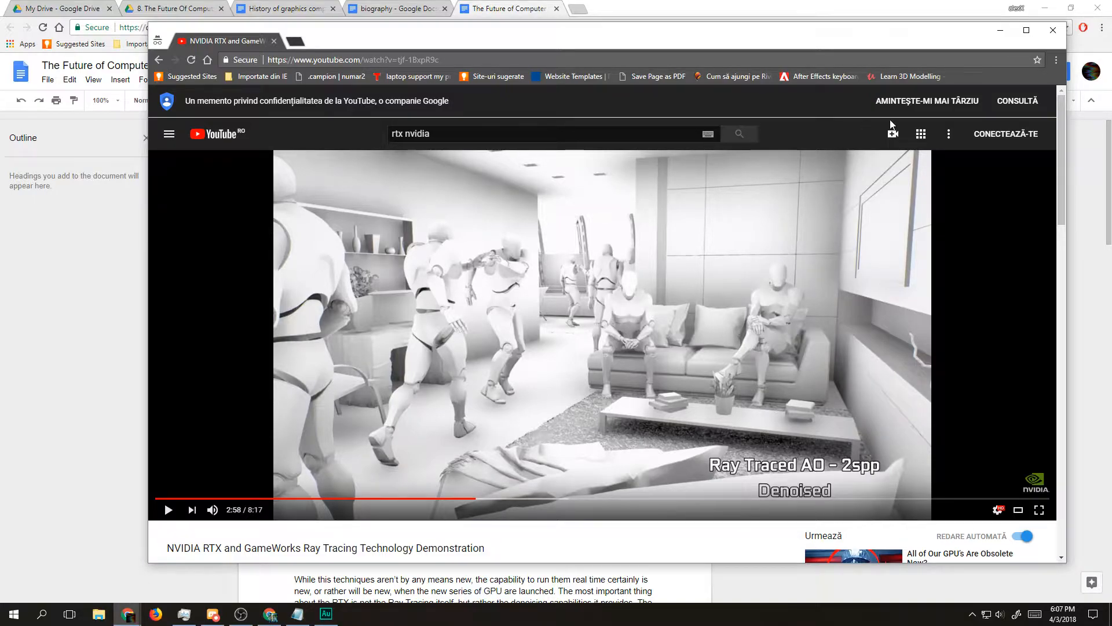
Step: Close the incognito YouTube window to return to the script document
click(1026, 32)
drag(1002, 1, 1007, 54)
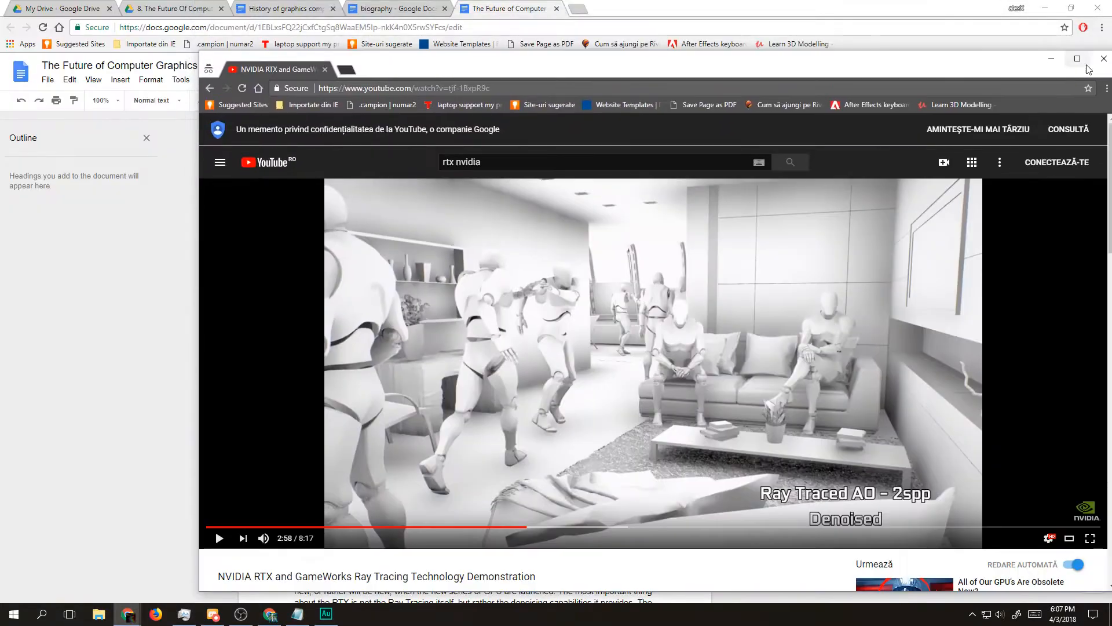
click(1104, 58)
Step: Read the script from the Tensor Cores paragraph to the closing notes, and look back over the ray tracing section
scroll(505, 389, down, 8)
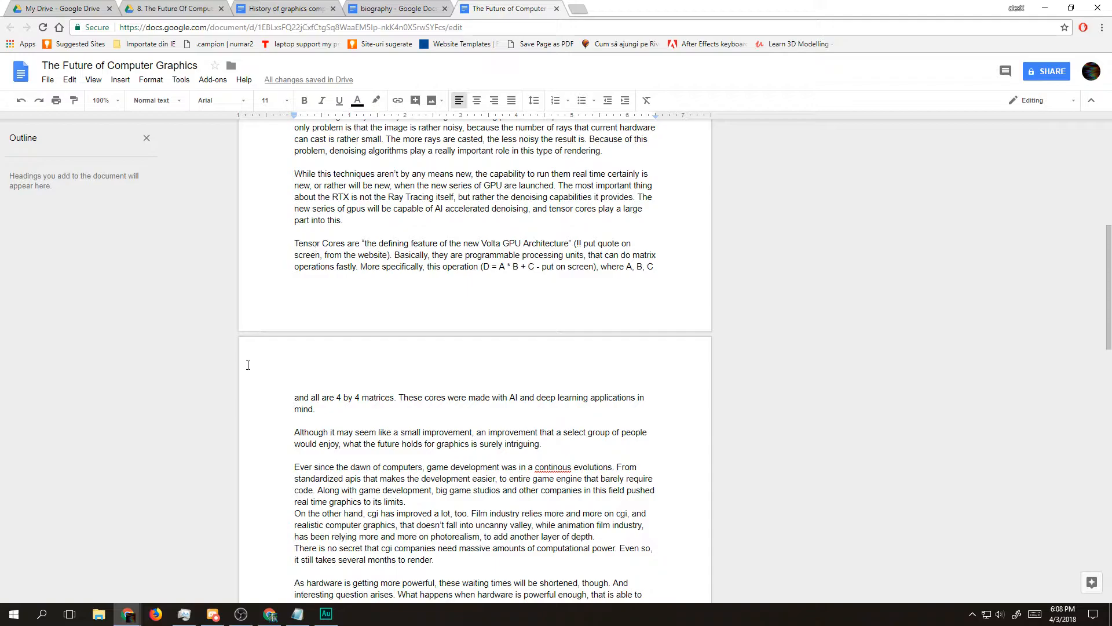
scroll(390, 301, down, 2)
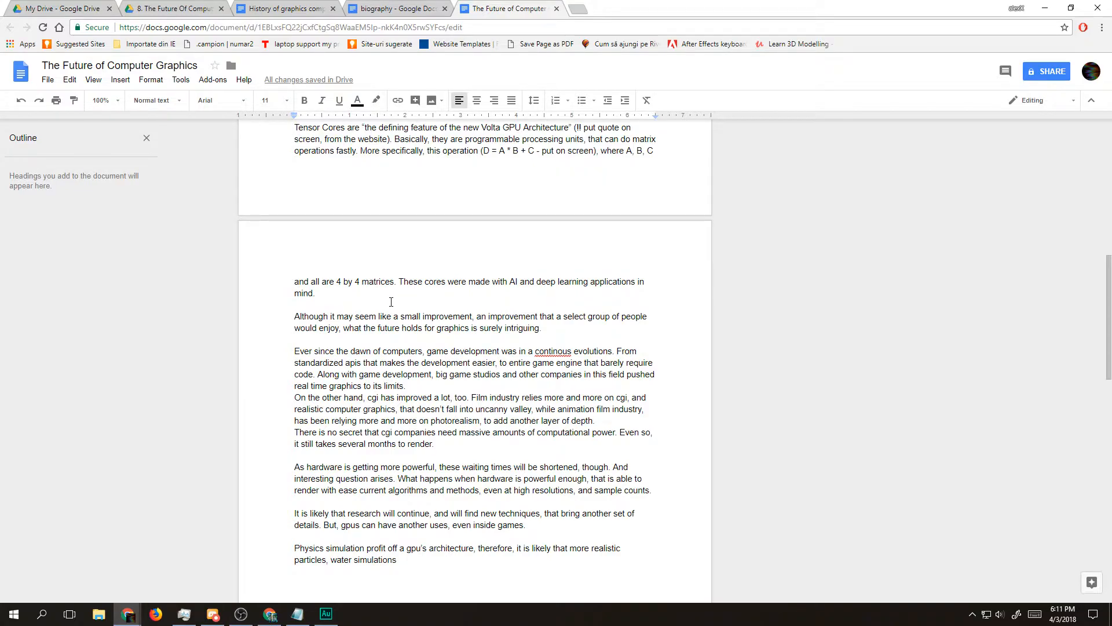
scroll(408, 319, down, 2)
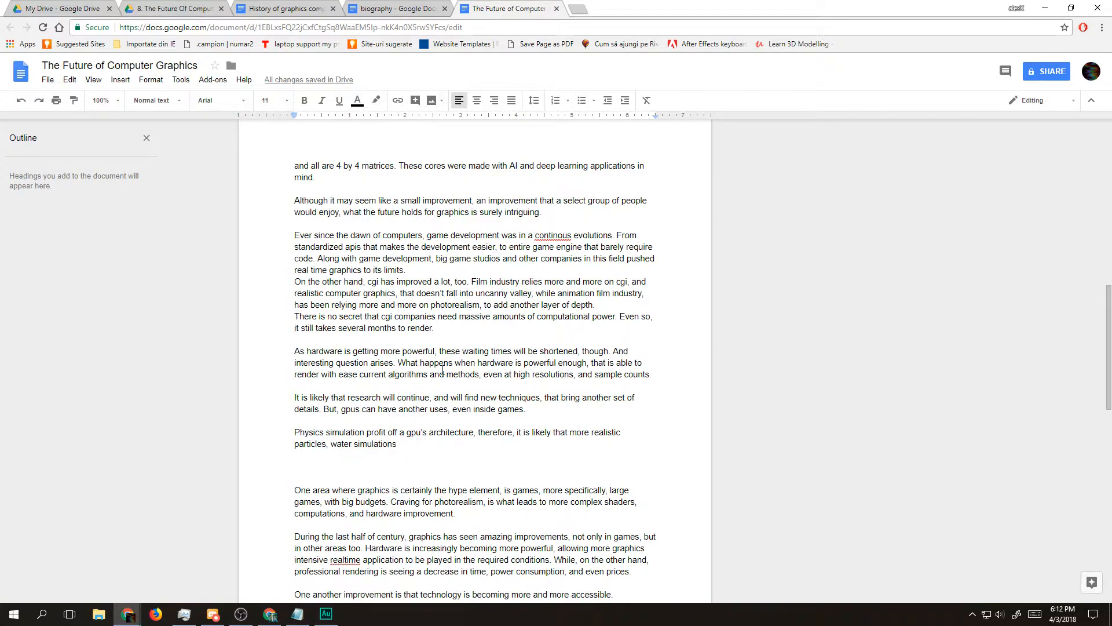
scroll(265, 536, down, 4)
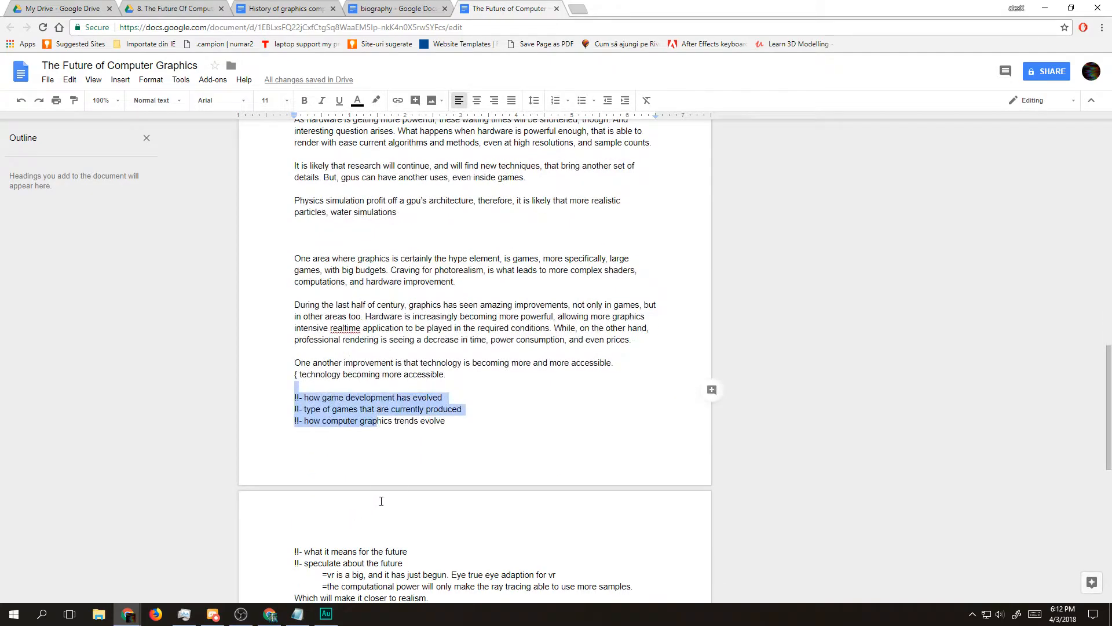
scroll(380, 502, up, 4)
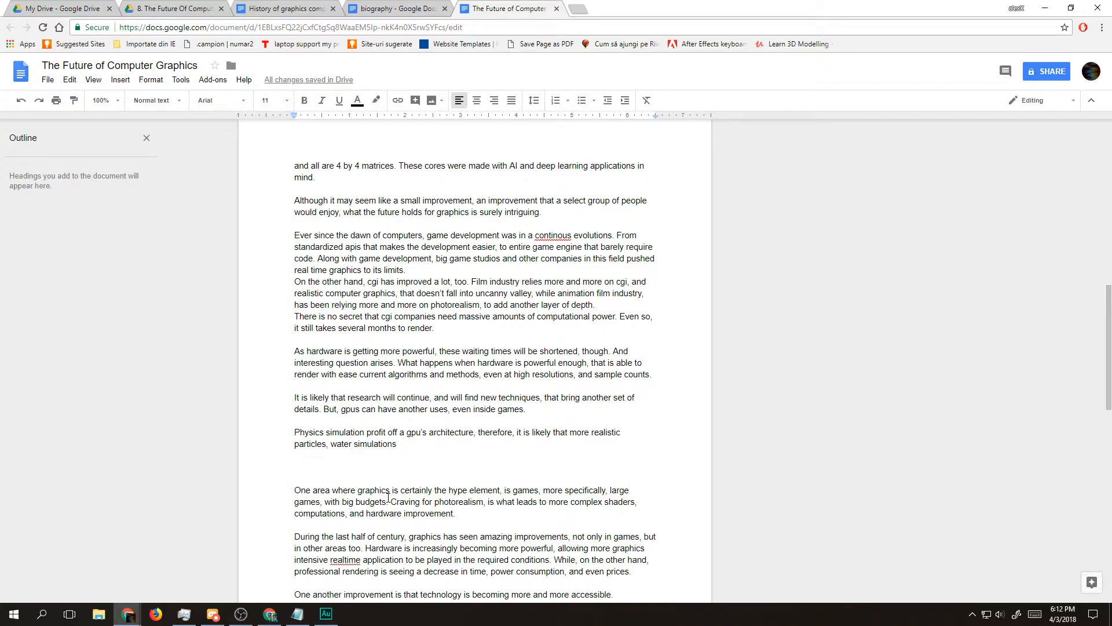
scroll(388, 497, up, 9)
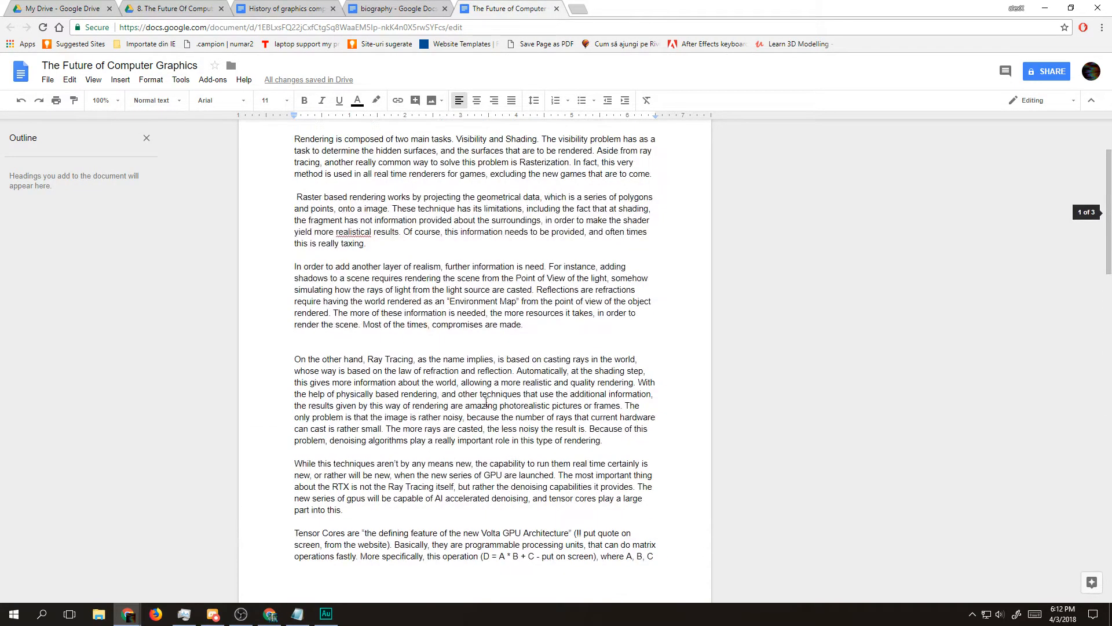
scroll(341, 288, up, 1)
scroll(339, 296, down, 3)
scroll(339, 301, down, 1)
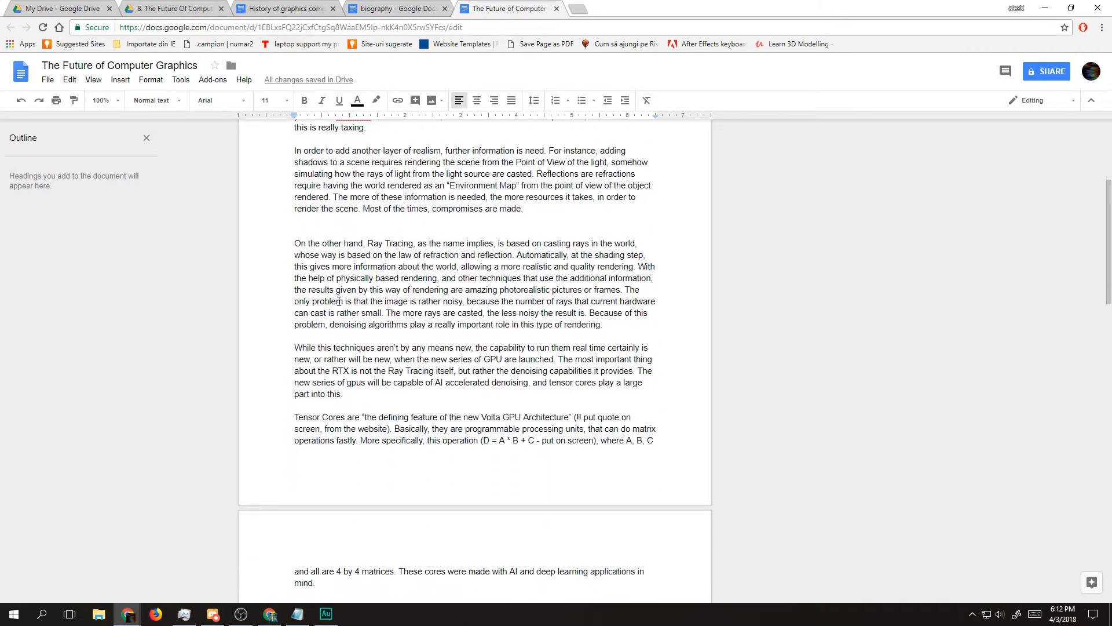
scroll(359, 298, down, 5)
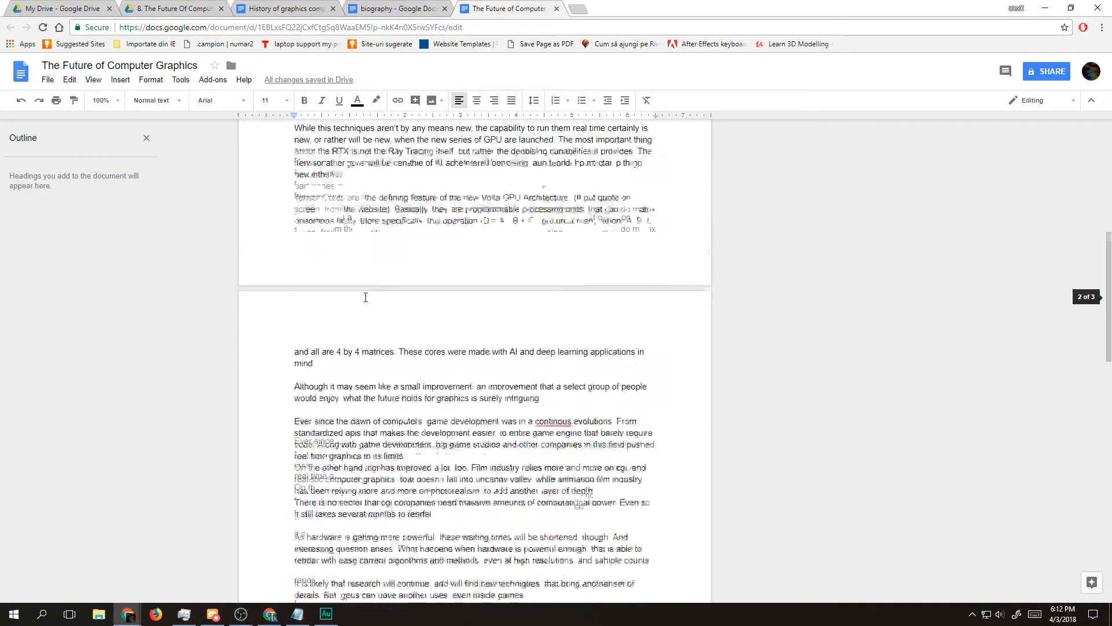
scroll(367, 297, down, 1)
Step: Review the passage starting "Although it may seem like a small improvement" and the preceding Tensor Cores text by highlighting them
drag(282, 255, 597, 490)
click(597, 490)
scroll(472, 524, down, 1)
scroll(472, 525, down, 1)
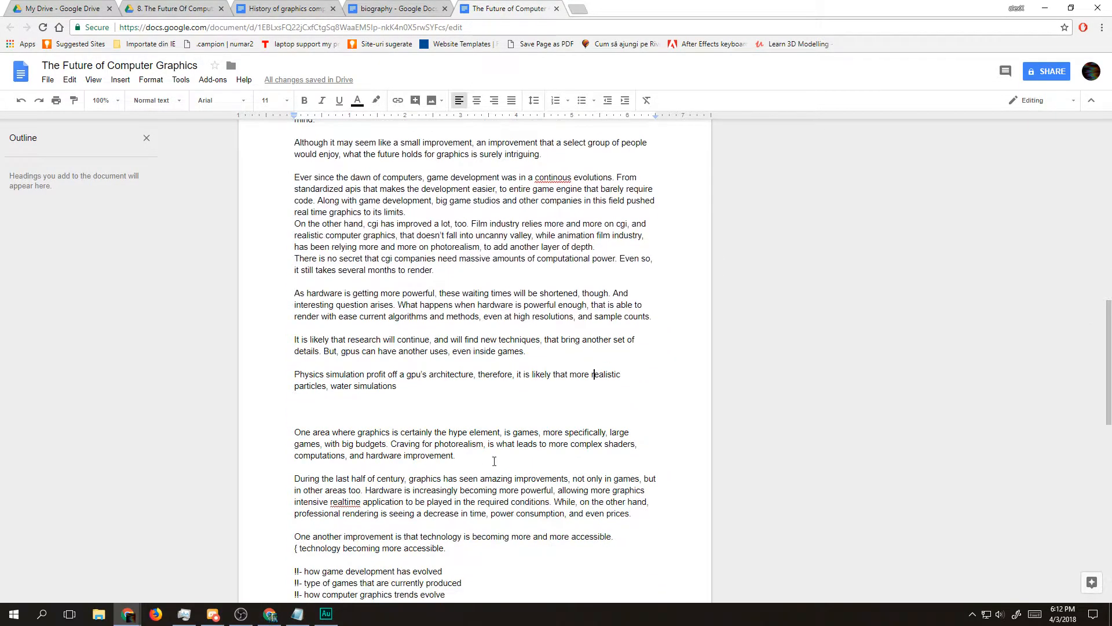
drag(423, 398, 276, 258)
scroll(276, 251, up, 2)
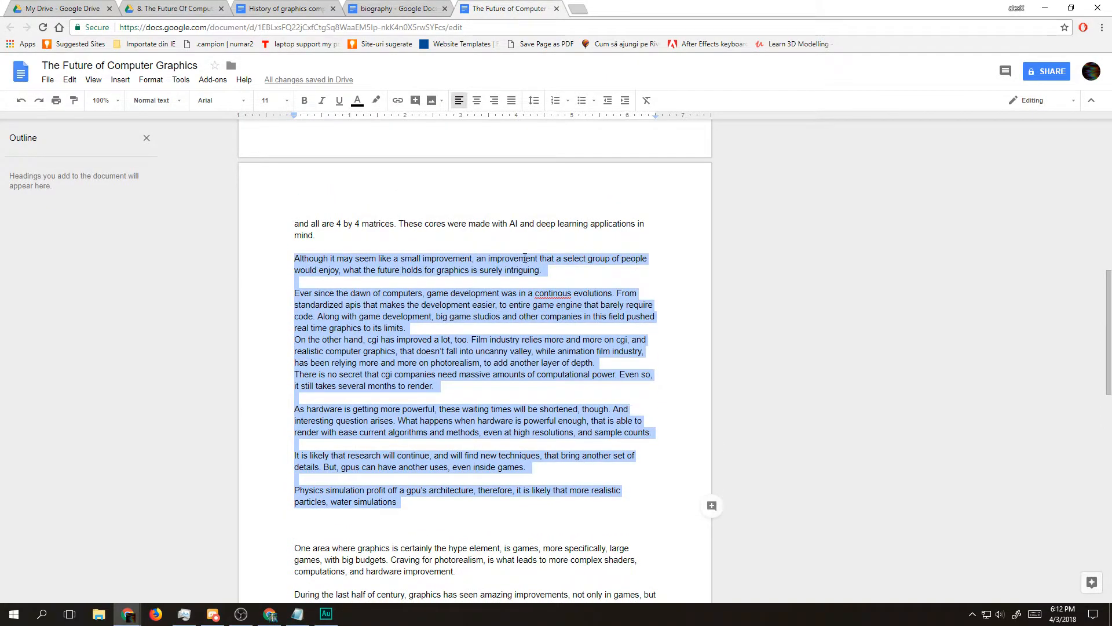
scroll(680, 444, up, 3)
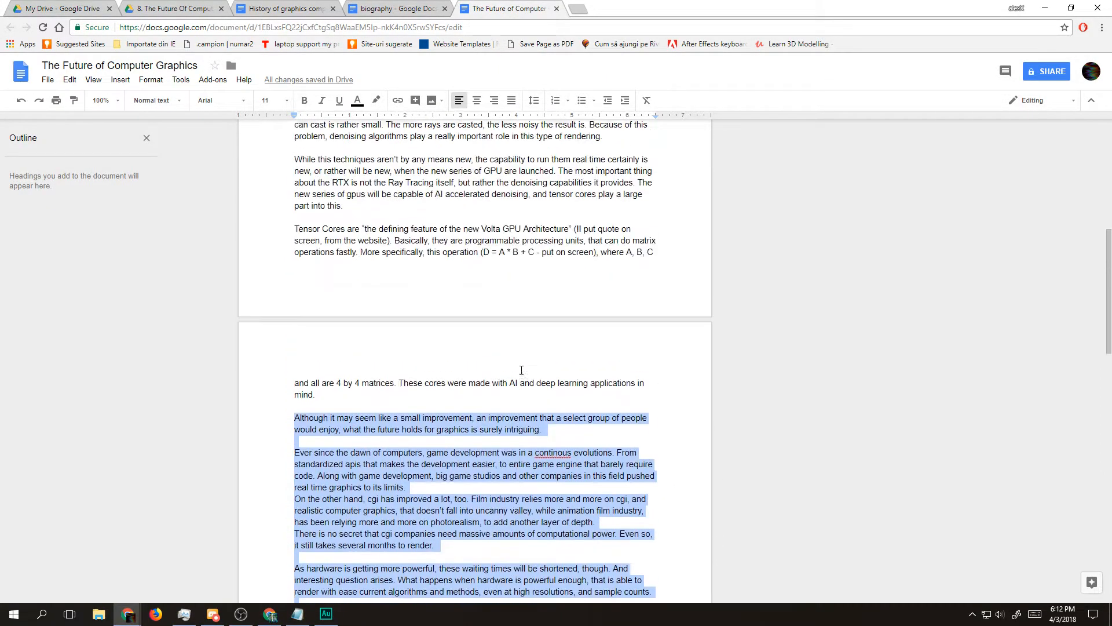
drag(297, 232, 581, 525)
scroll(579, 524, down, 1)
click(439, 350)
Step: Add a comment containing "." to the text from "Although it may seem like a small improvement" through "water simulations"
drag(413, 338, 400, 444)
scroll(576, 358, down, 3)
click(712, 193)
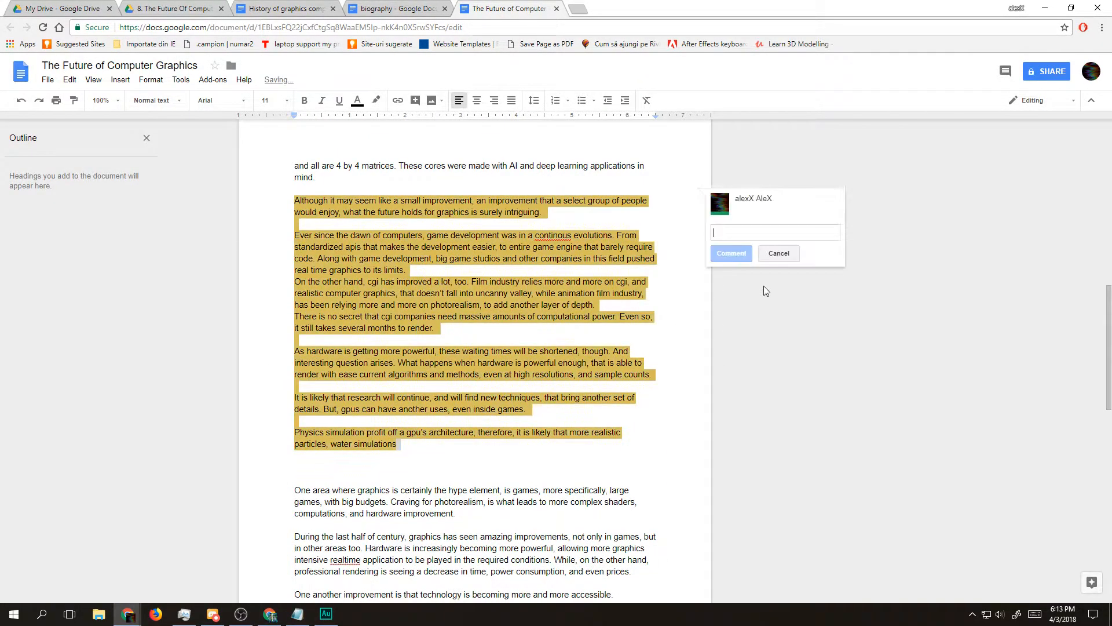
text(.)
key(Return)
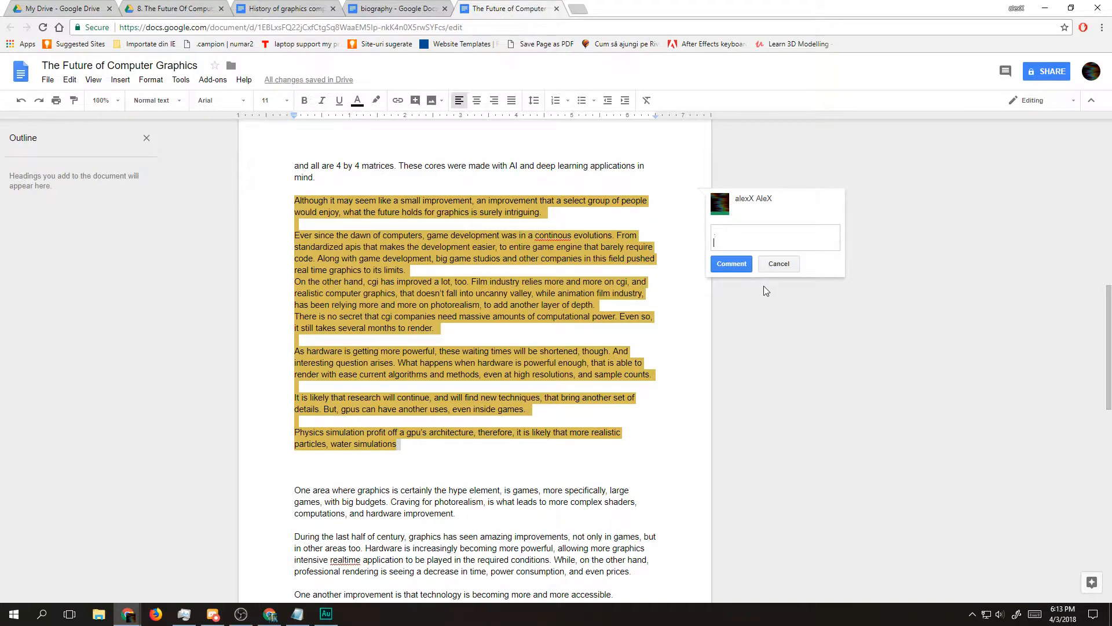
click(732, 262)
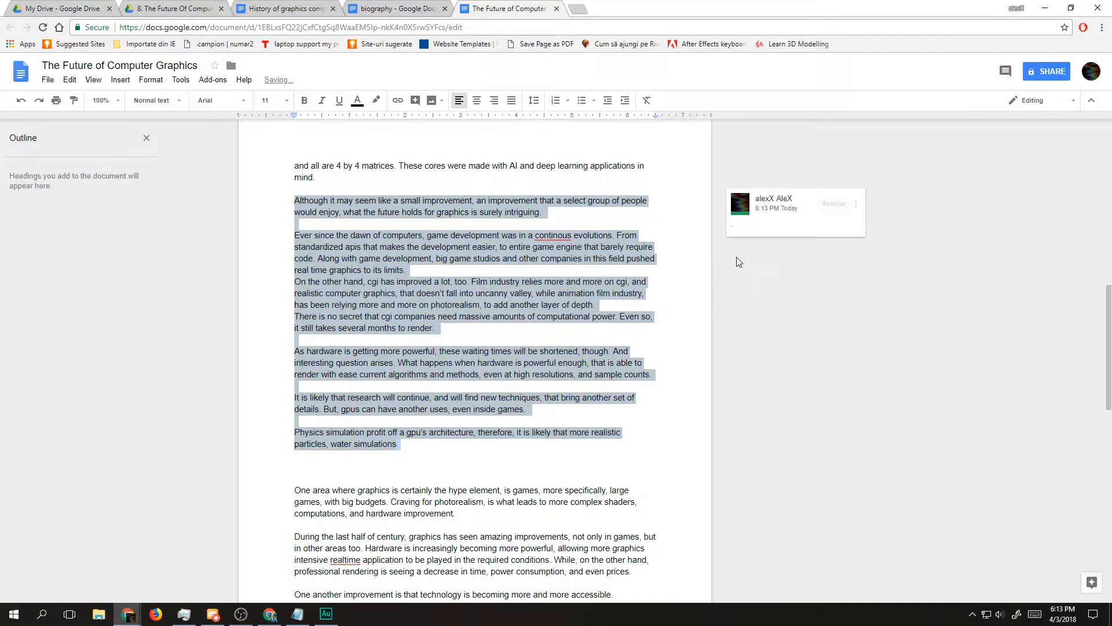
Step: Insert two blank lines above the commented passage and place the cursor in the gap
click(462, 186)
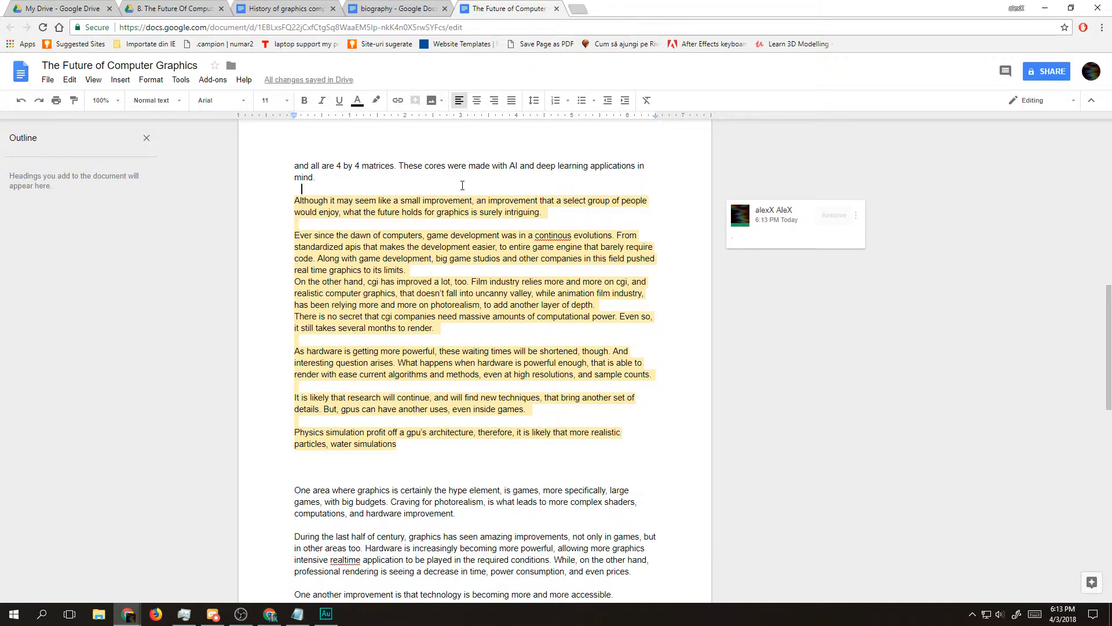
key(Return)
key(Return)
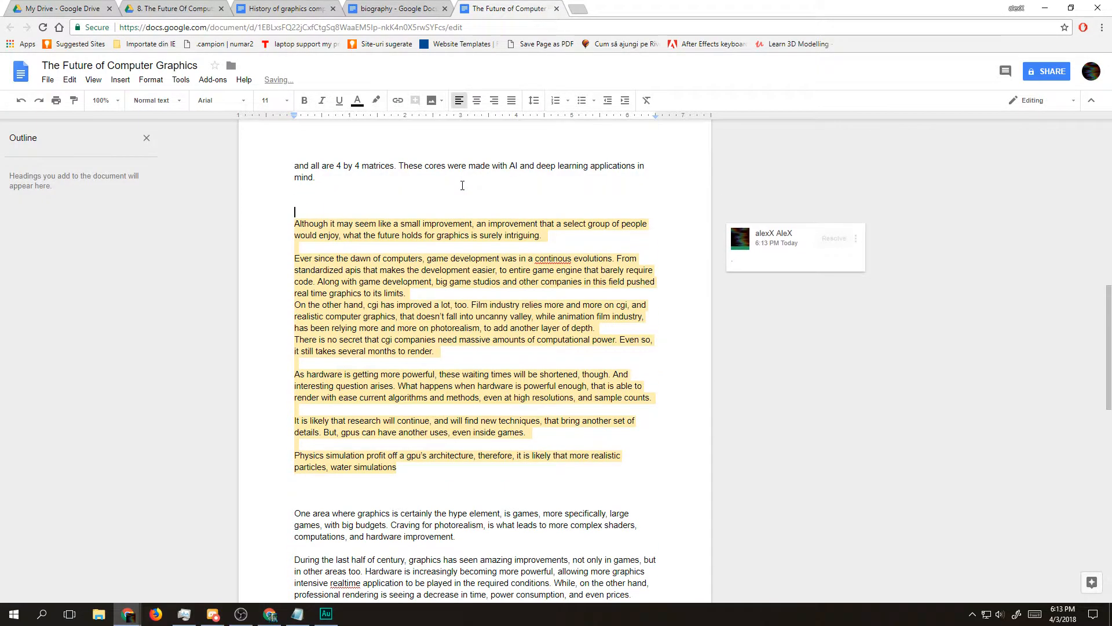
key(Up)
Step: Review the script from its opening to the Tensor Cores paragraph, highlighting that range, and return the cursor to the blank line above the commented passage
scroll(462, 186, up, 20)
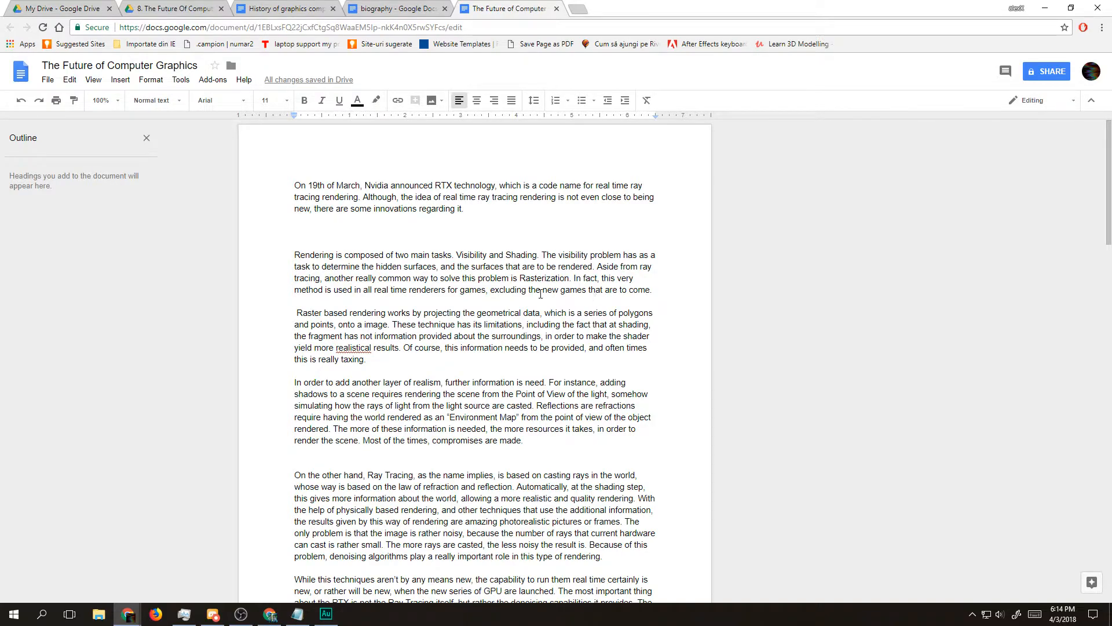
scroll(373, 342, down, 12)
scroll(391, 350, up, 2)
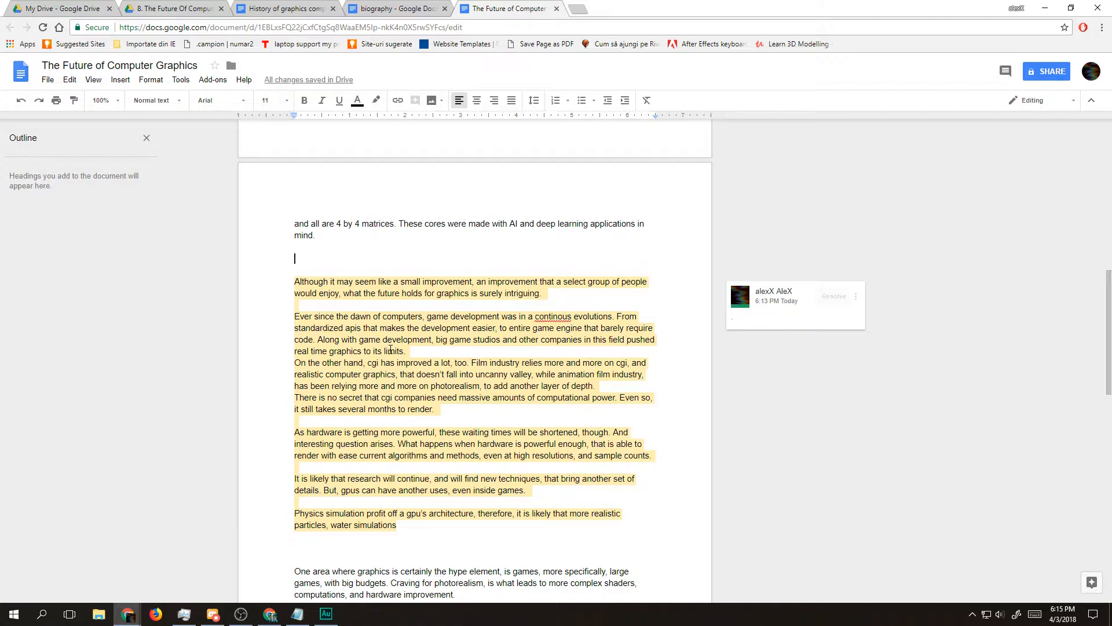
scroll(390, 350, up, 15)
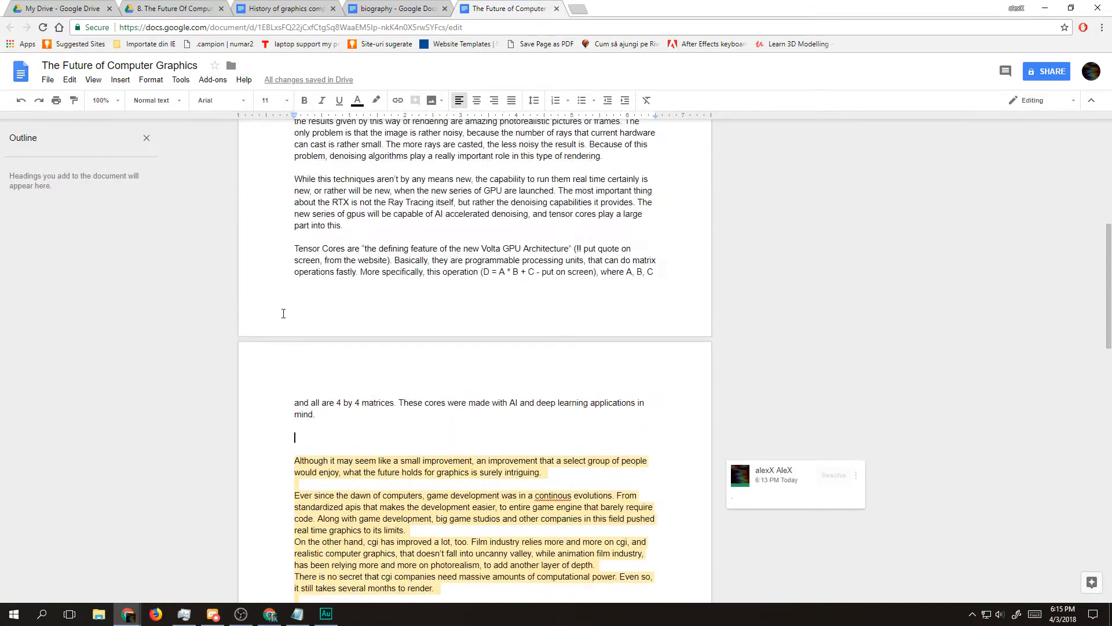
drag(317, 236, 577, 376)
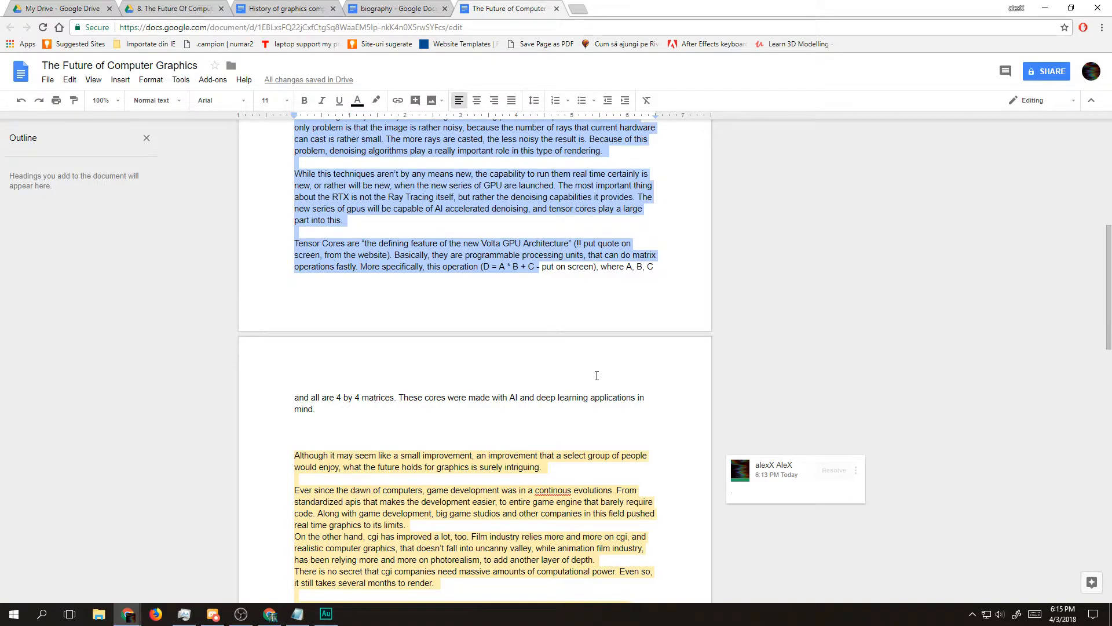
scroll(596, 376, up, 5)
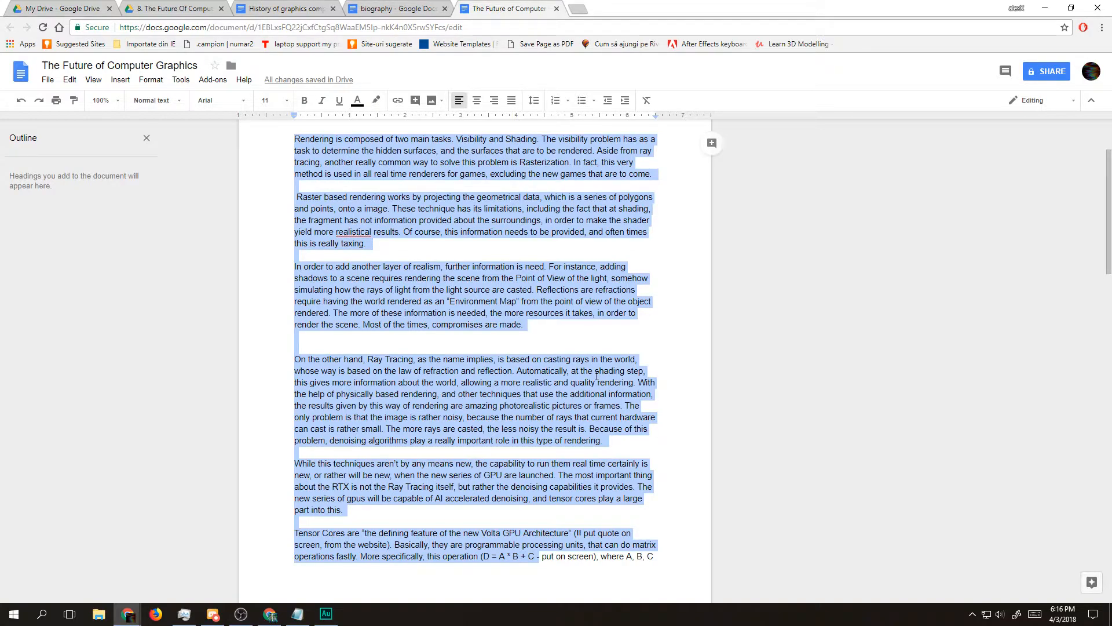
scroll(597, 376, down, 6)
click(318, 362)
click(314, 378)
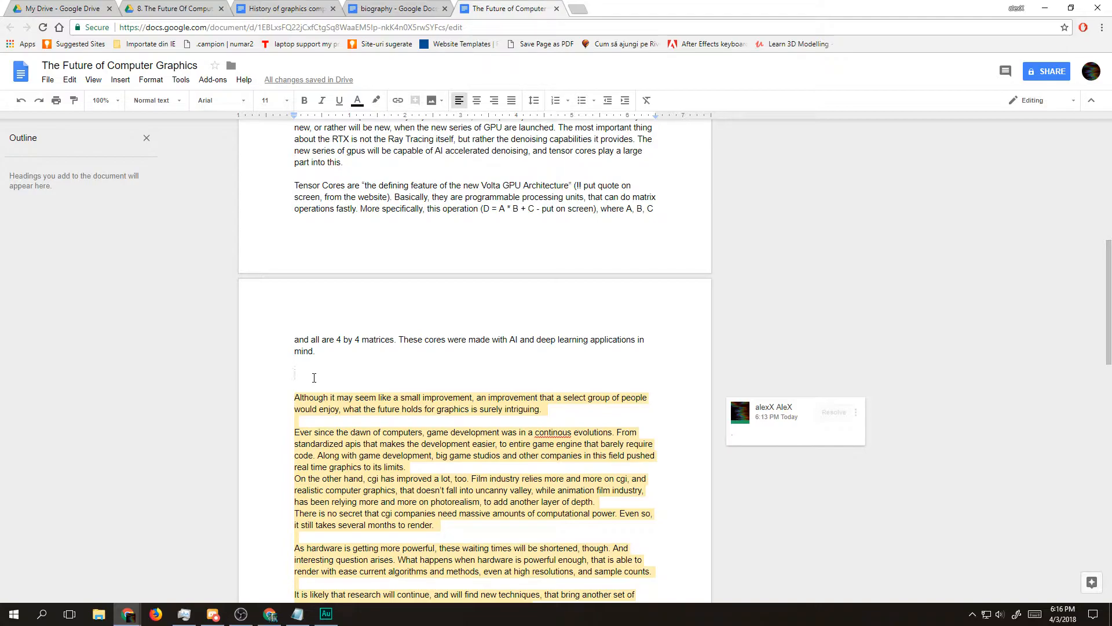
key(alt+Tab)
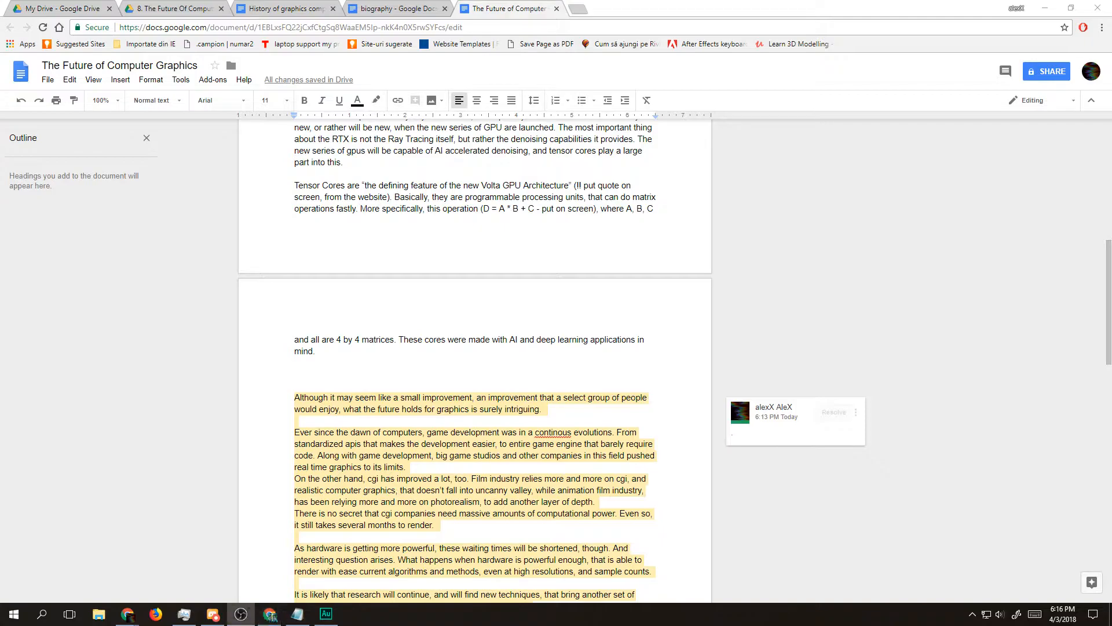
key(alt+Tab)
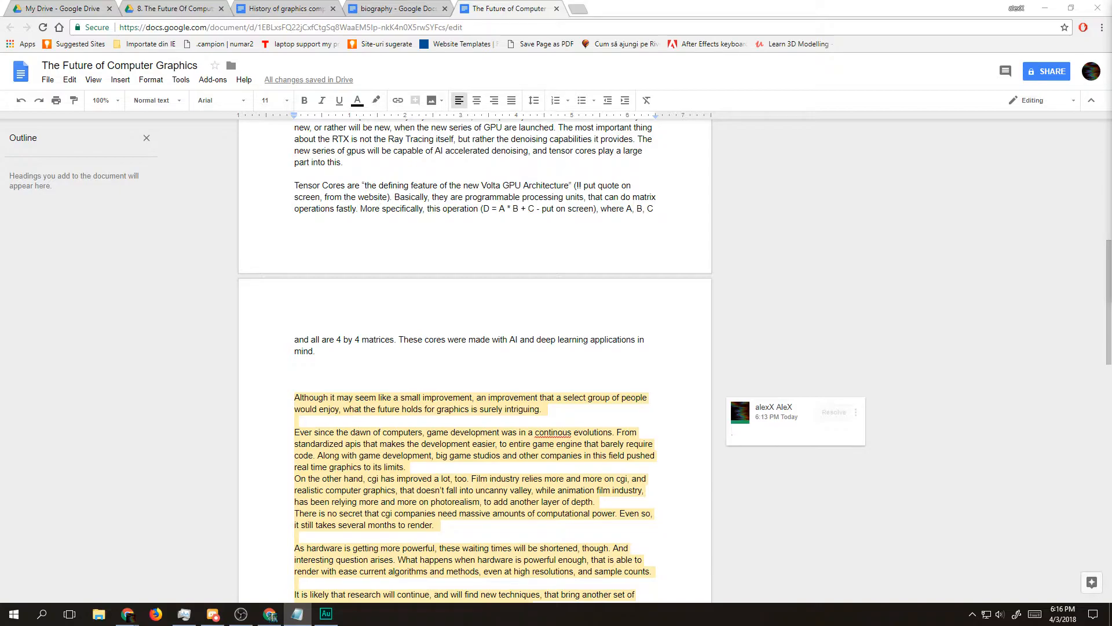
key(alt+Tab)
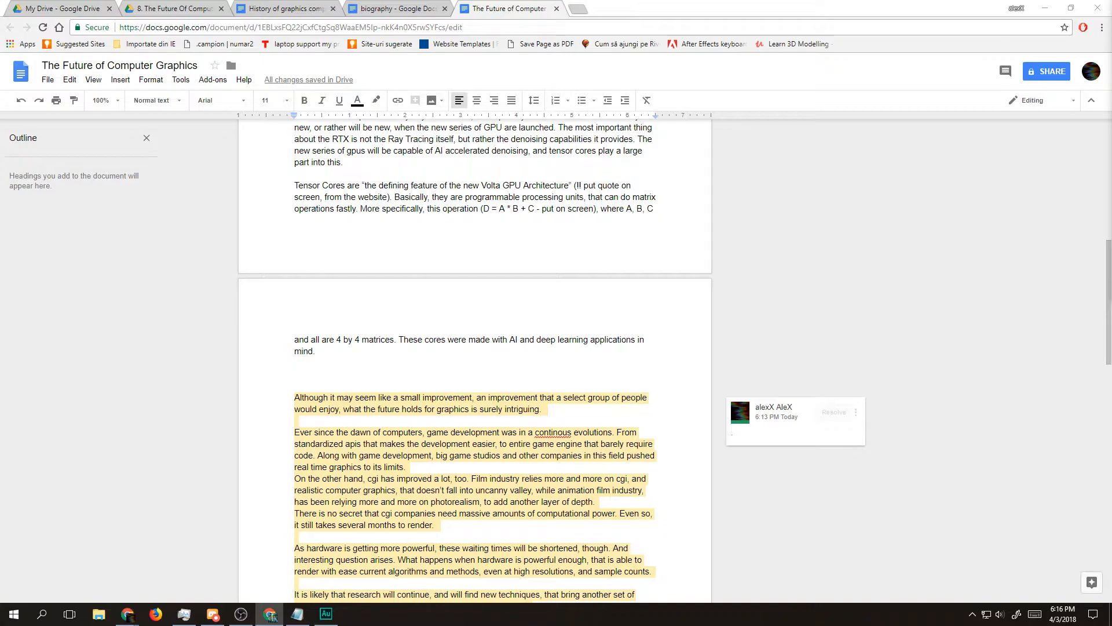
Step: Write "But how does this change the graphics, and what does this mean for the future?" on the blank line above the commented passage
key(alt+Tab)
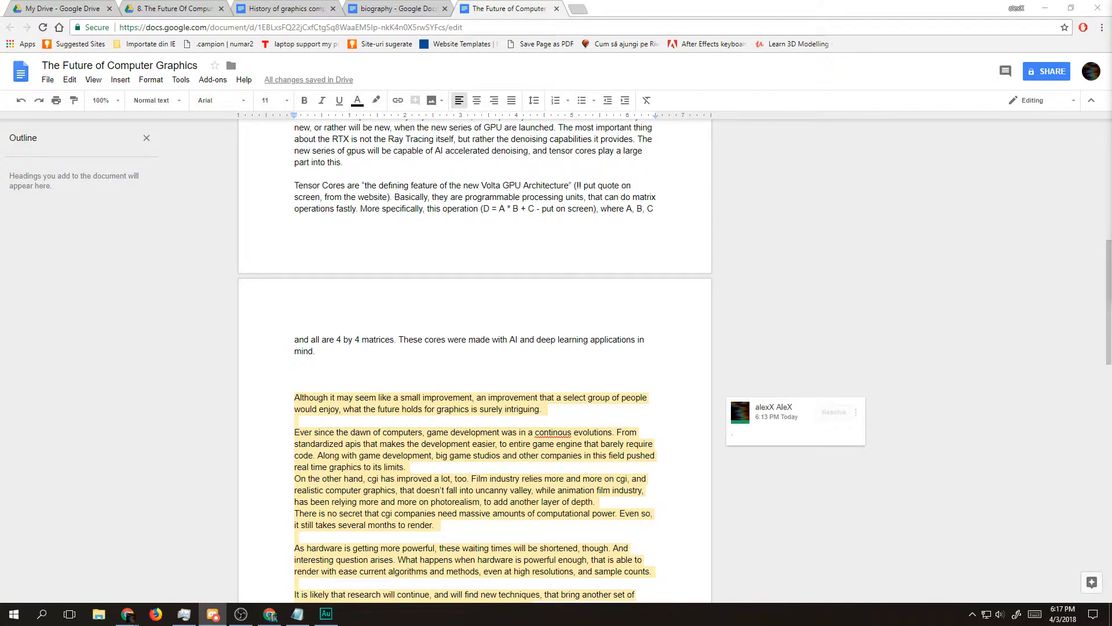
double_click(317, 377)
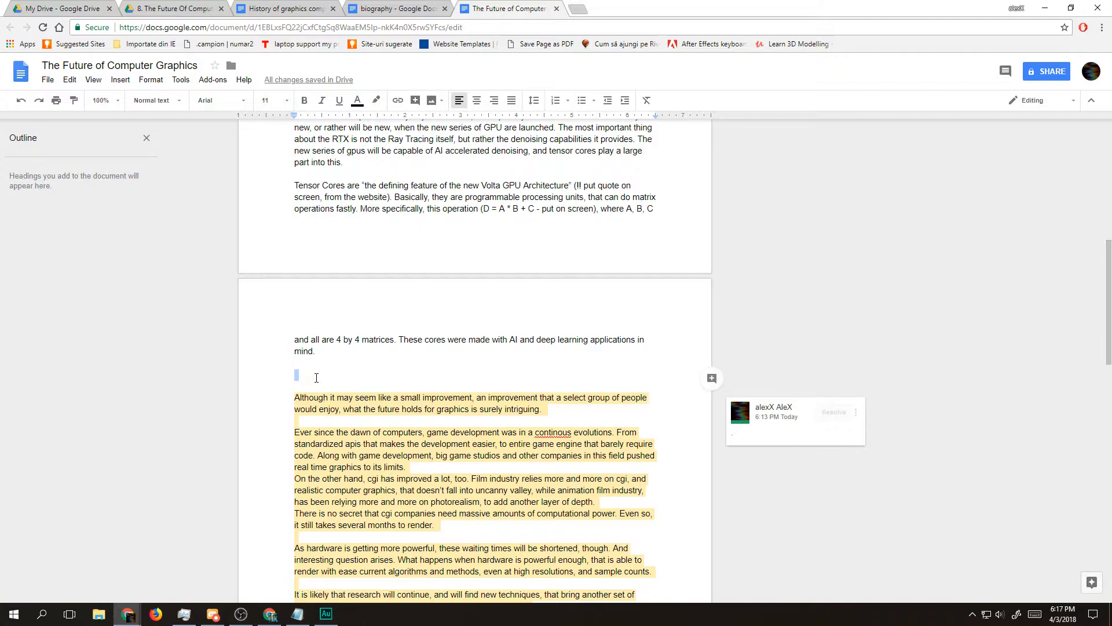
click(316, 378)
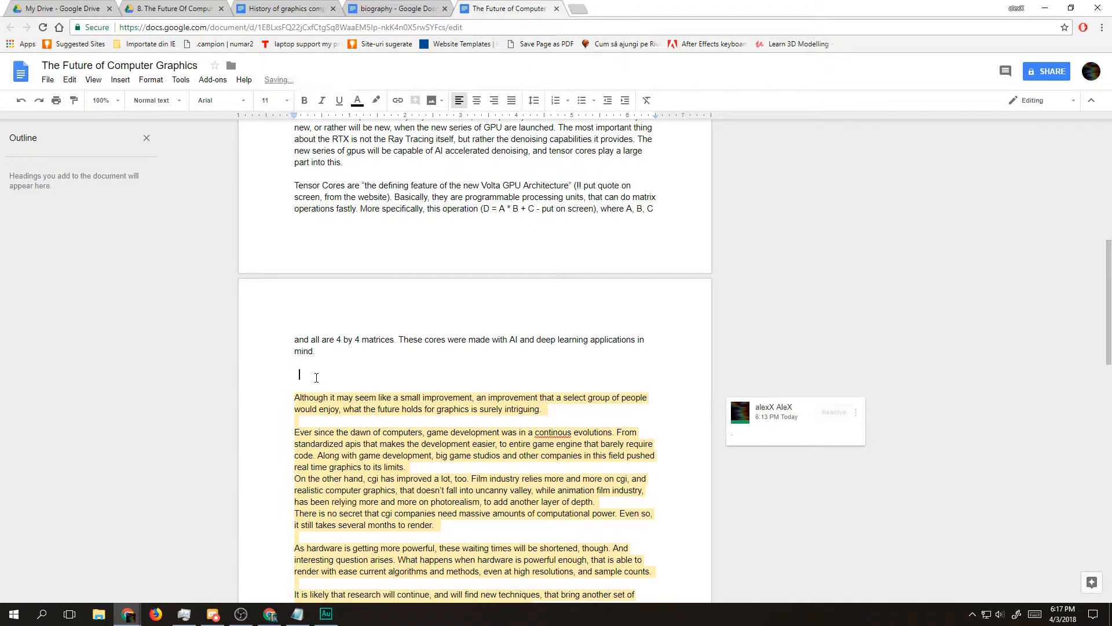
text(But)
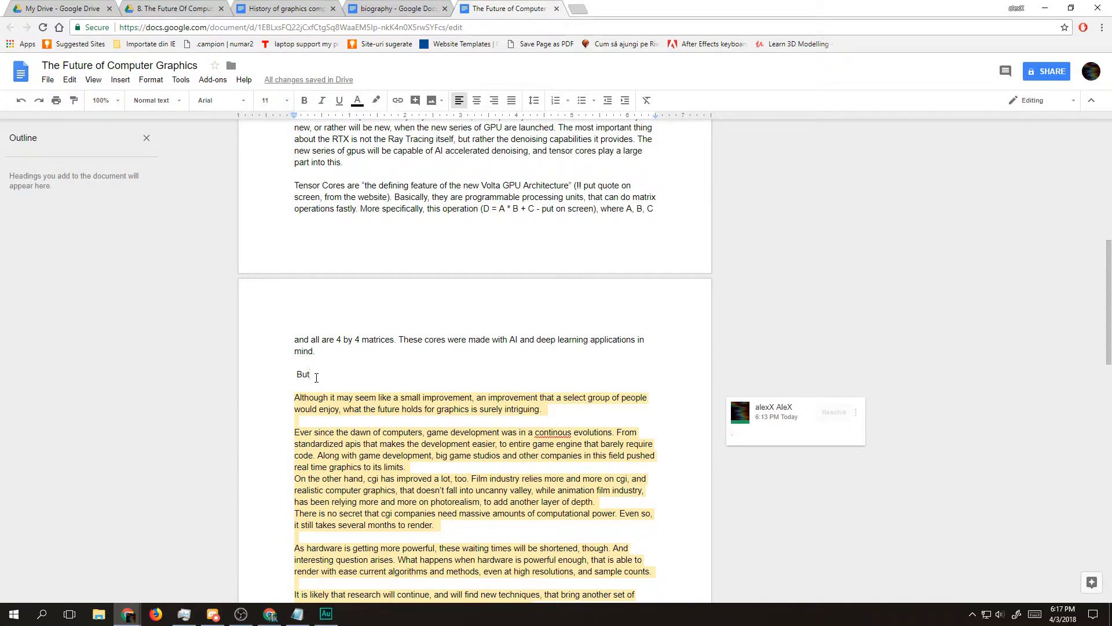
text(how does this)
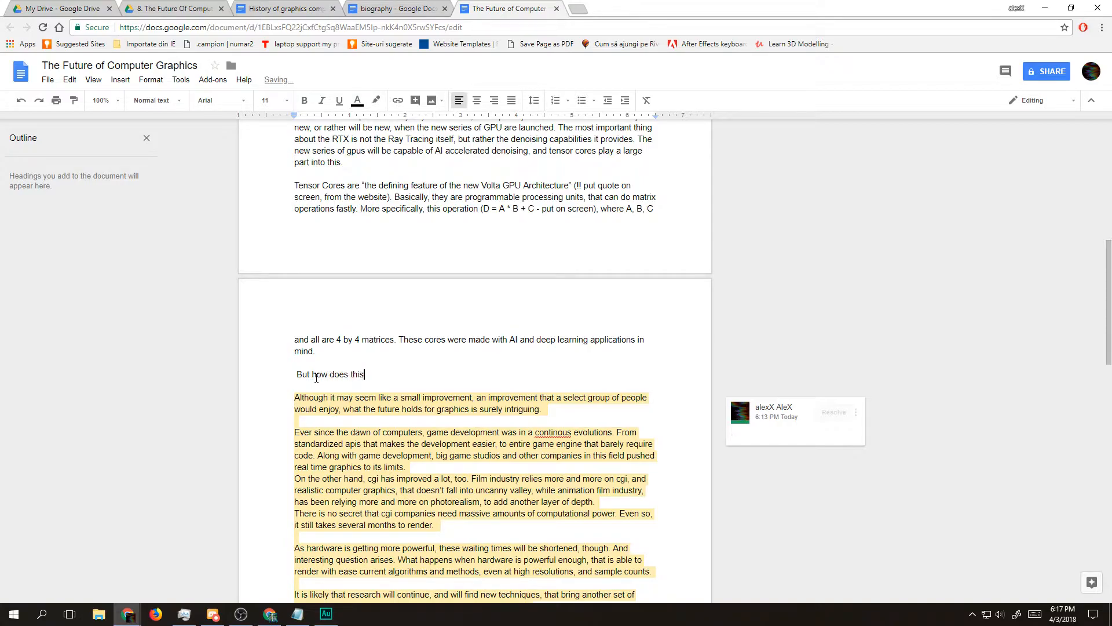
text( change the graphics, and what does this mean for the future?)
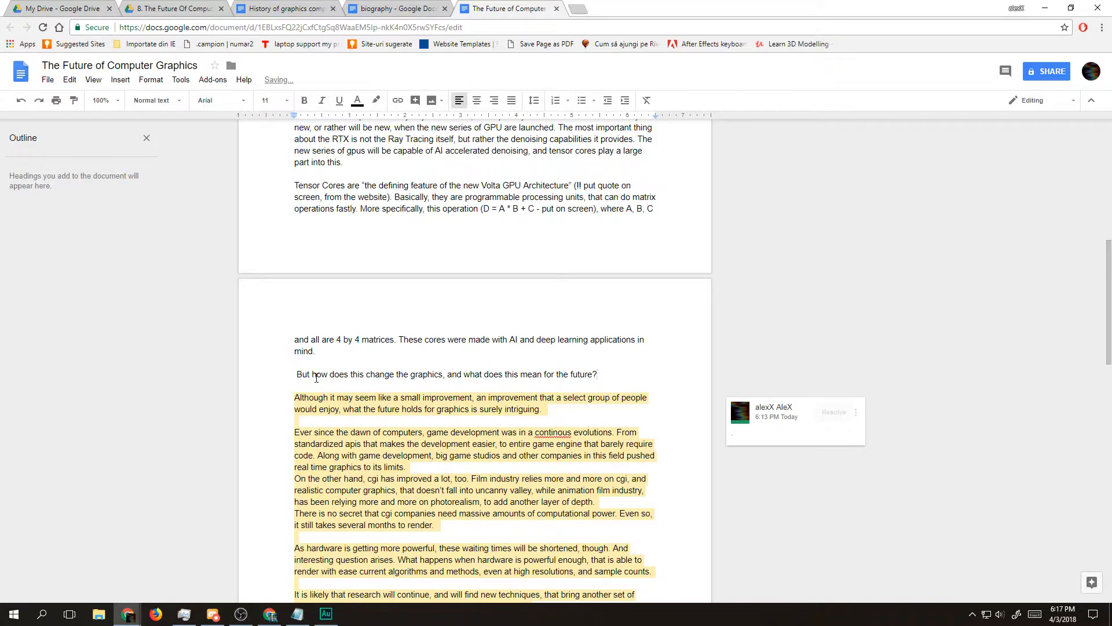
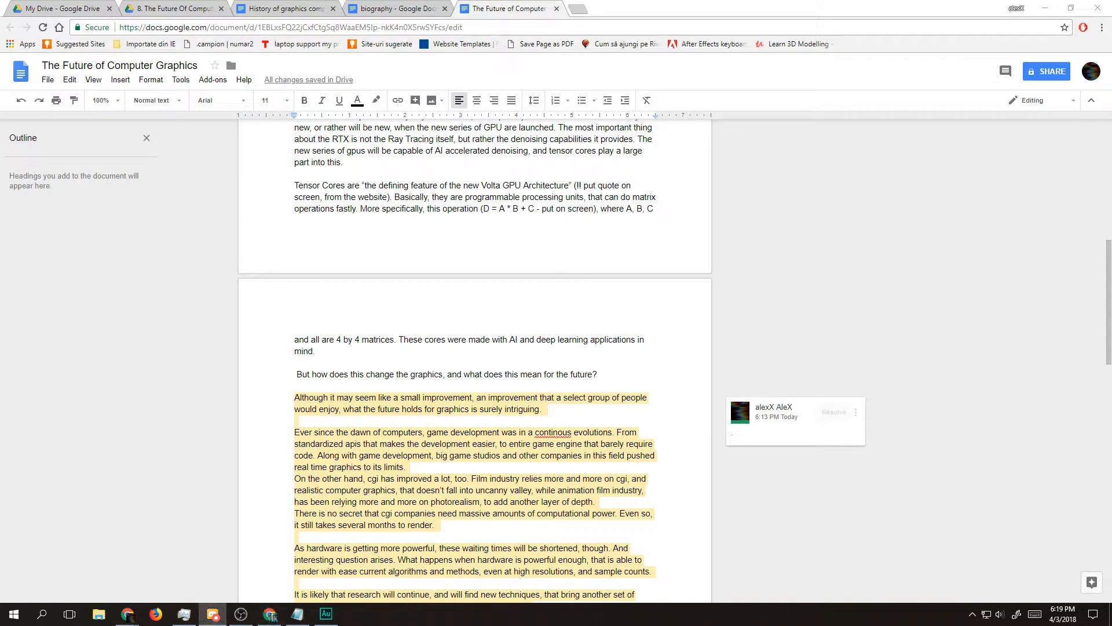
Step: Insert blank lines between the transition question and the commented passage to make room for a new paragraph
click(617, 358)
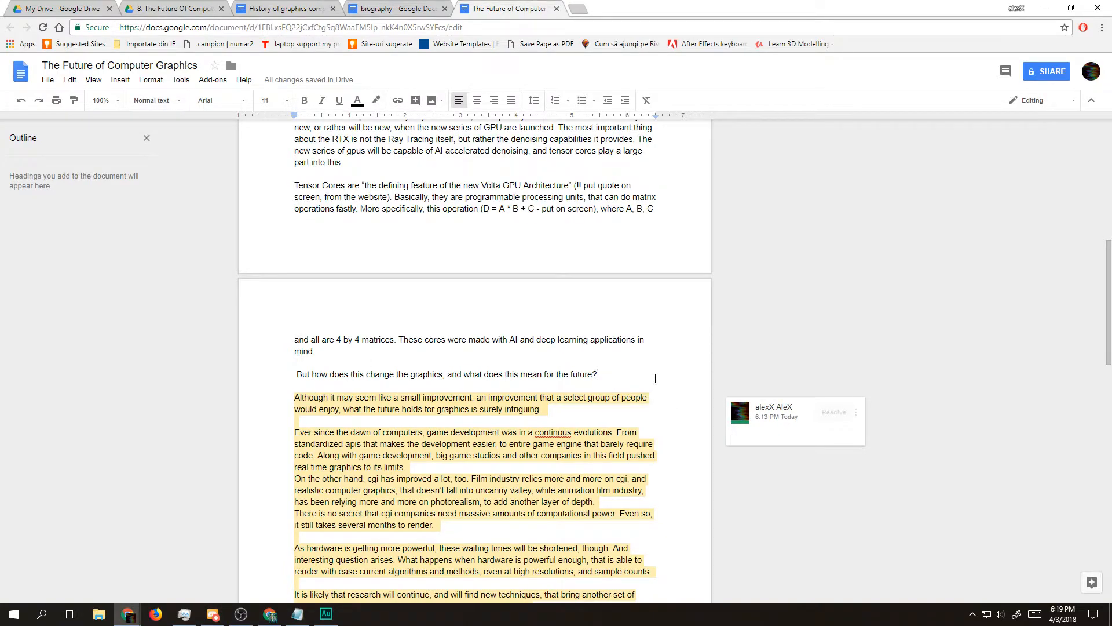
key(Return)
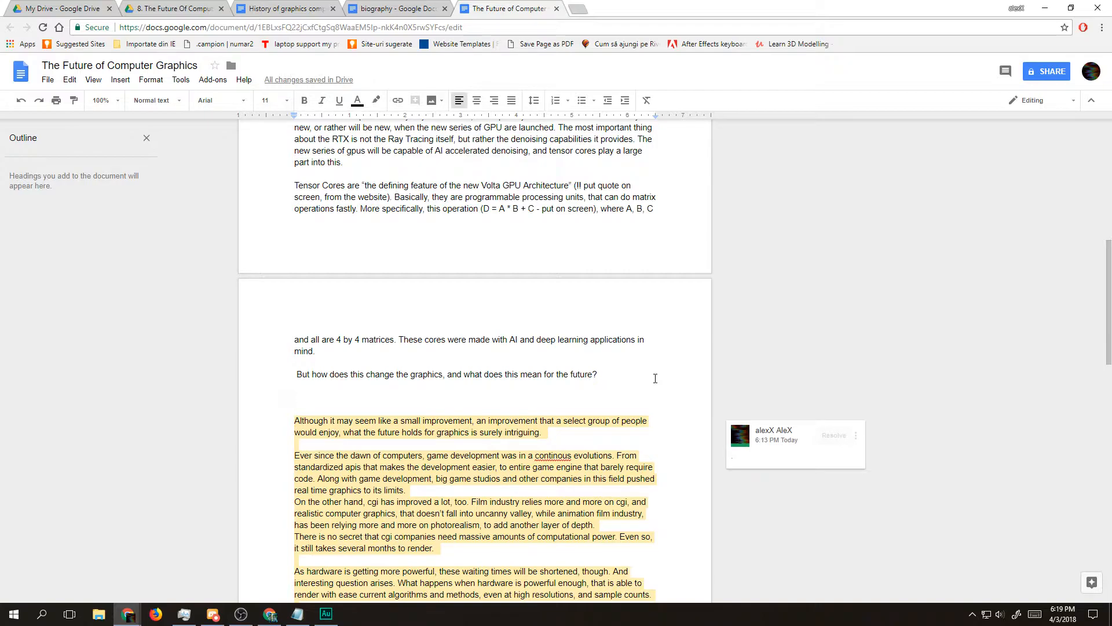
text(Al)
key(BackSpace)
key(BackSpace)
text(Wi)
key(BackSpace)
key(BackSpace)
Step: Reread the opening paragraphs of the commented passage and return the cursor to the blank line above it
triple_click(378, 422)
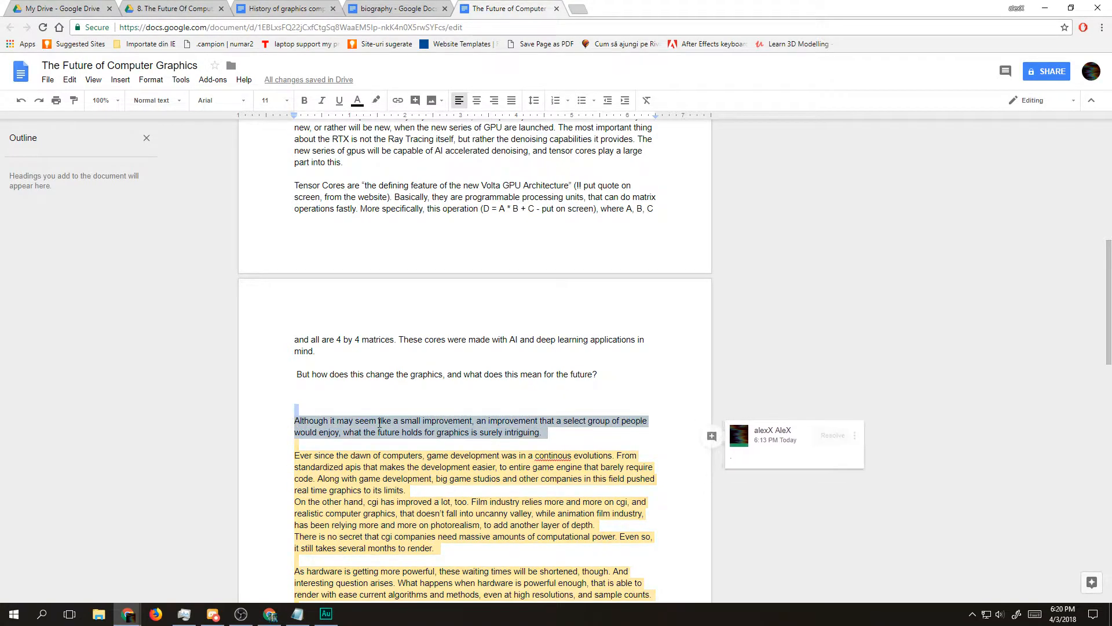
scroll(378, 423, down, 3)
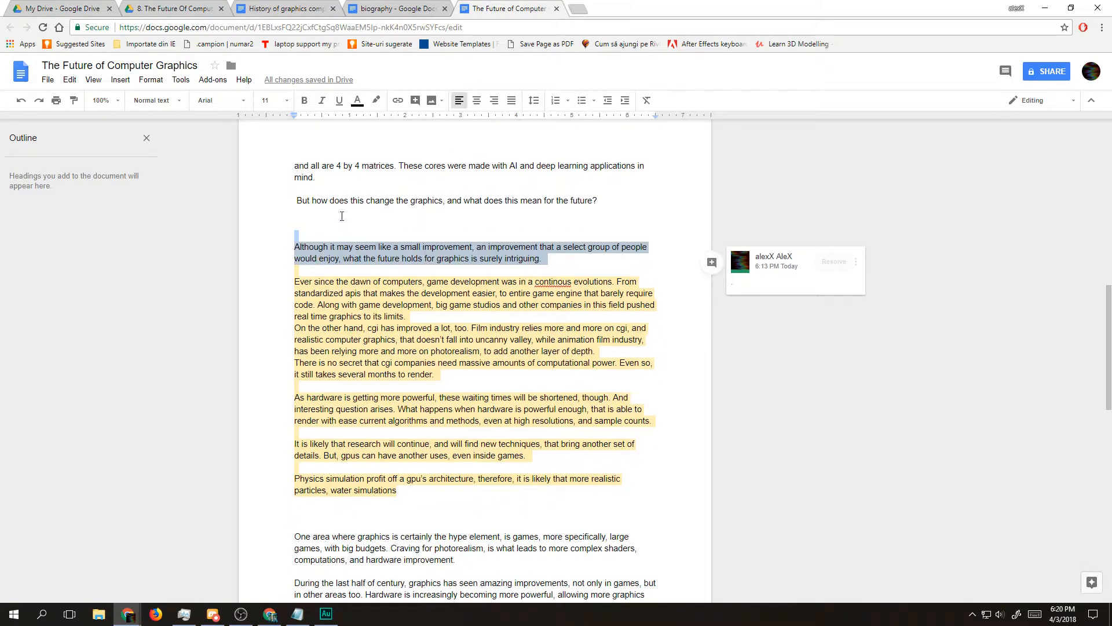
click(343, 217)
click(474, 328)
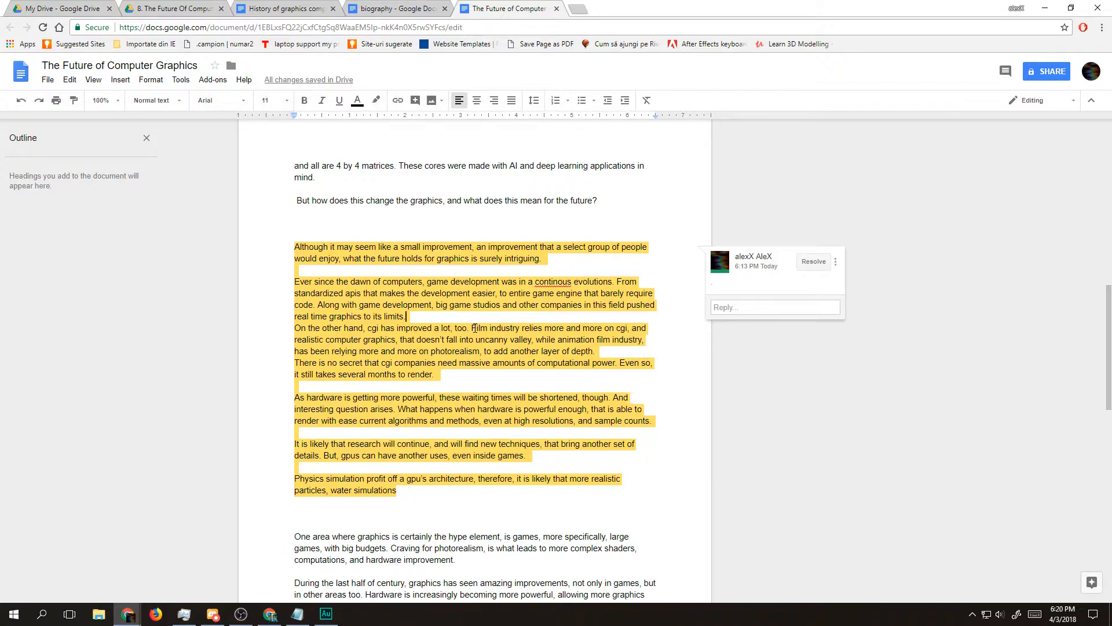
click(327, 215)
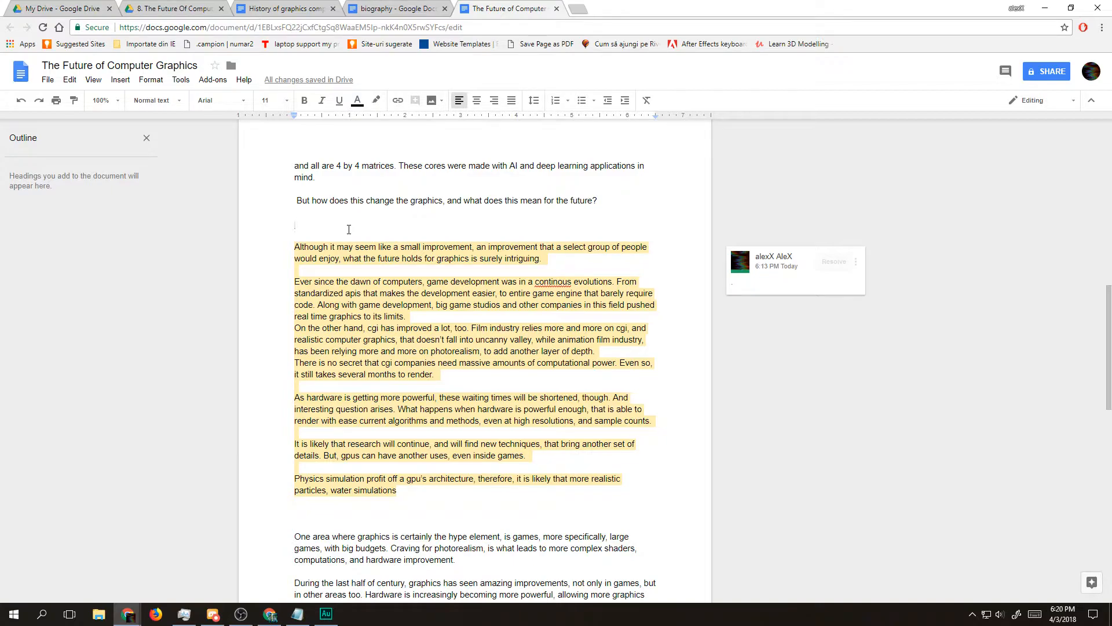
text(Th)
key(BackSpace)
key(BackSpace)
text(A)
key(BackSpace)
text(Eve)
key(BackSpace)
key(BackSpace)
key(BackSpace)
Step: Write "Without any shadow of dumb, this is an important step in the history of computer graphics." below the transition question
text(Without any)
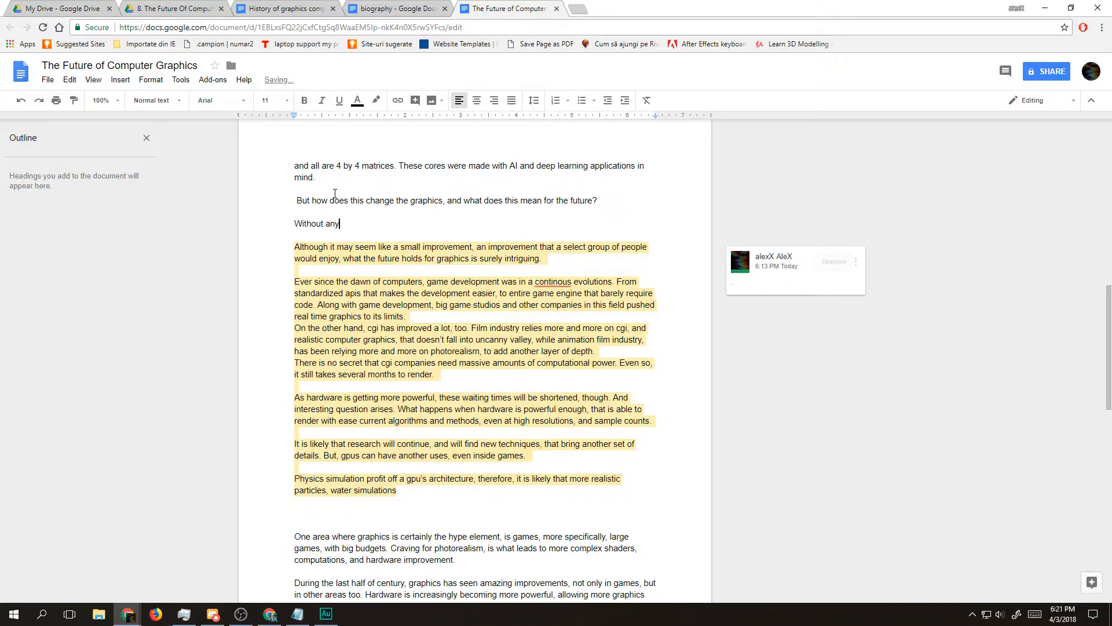
text( shadow of dumb, this is an important step)
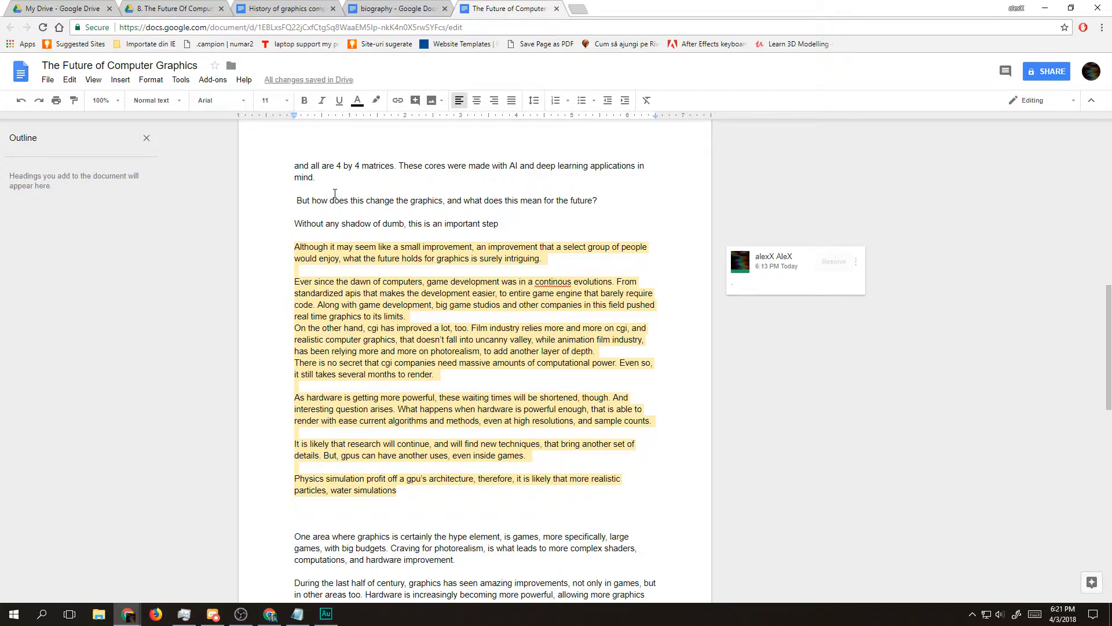
text(in the history of )
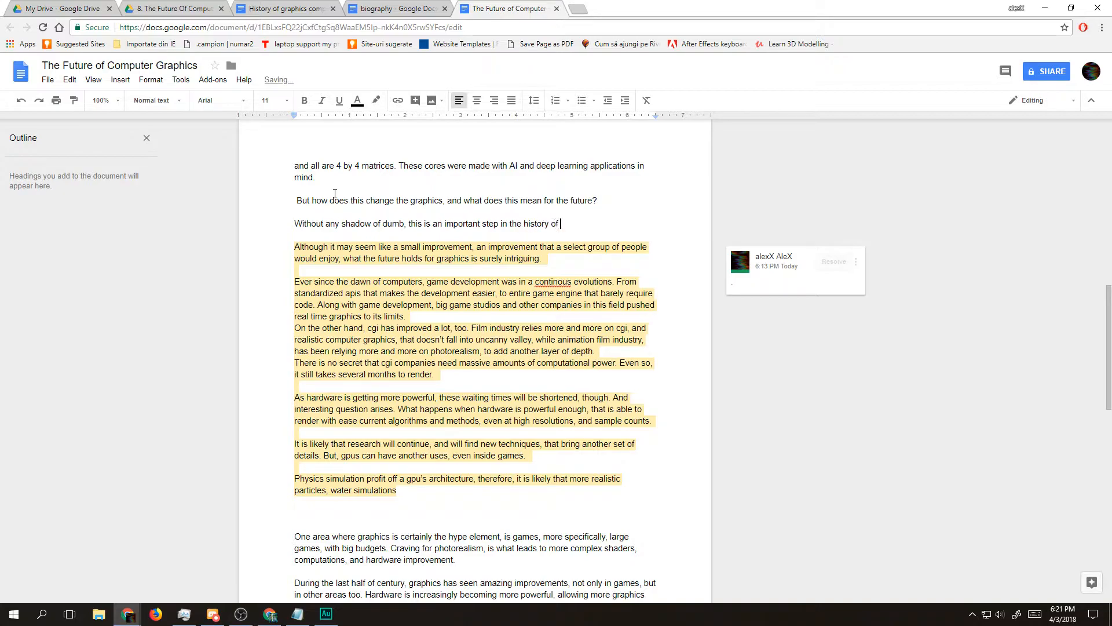
text(computer graphics.)
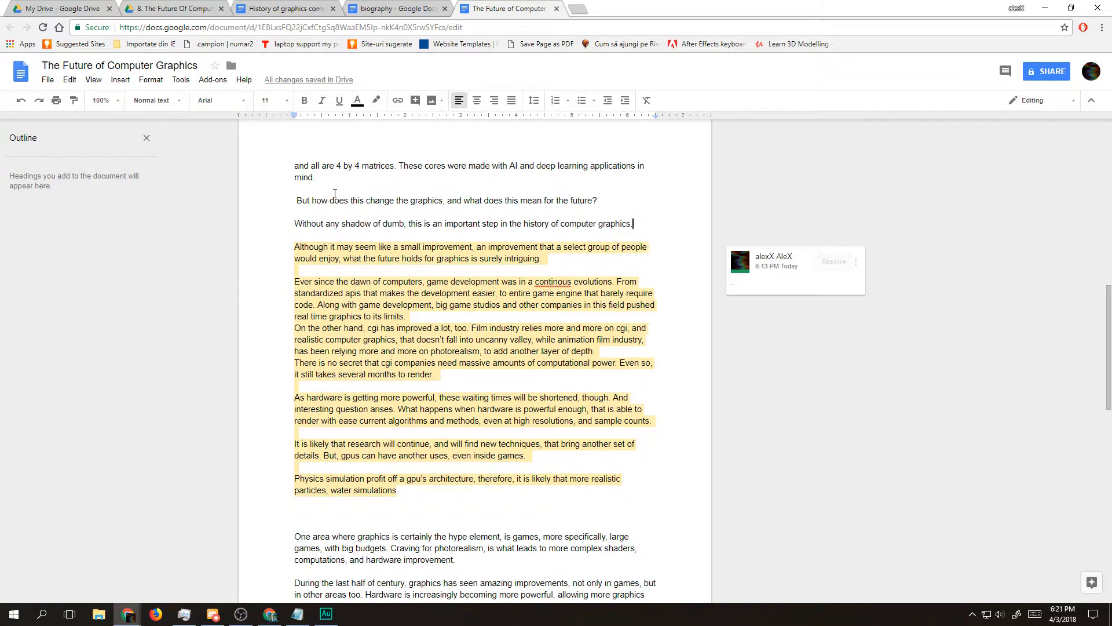
Step: Replace the new sentence's final period with ", along with the addition"
key(BackSpace)
text(, along with the additiong)
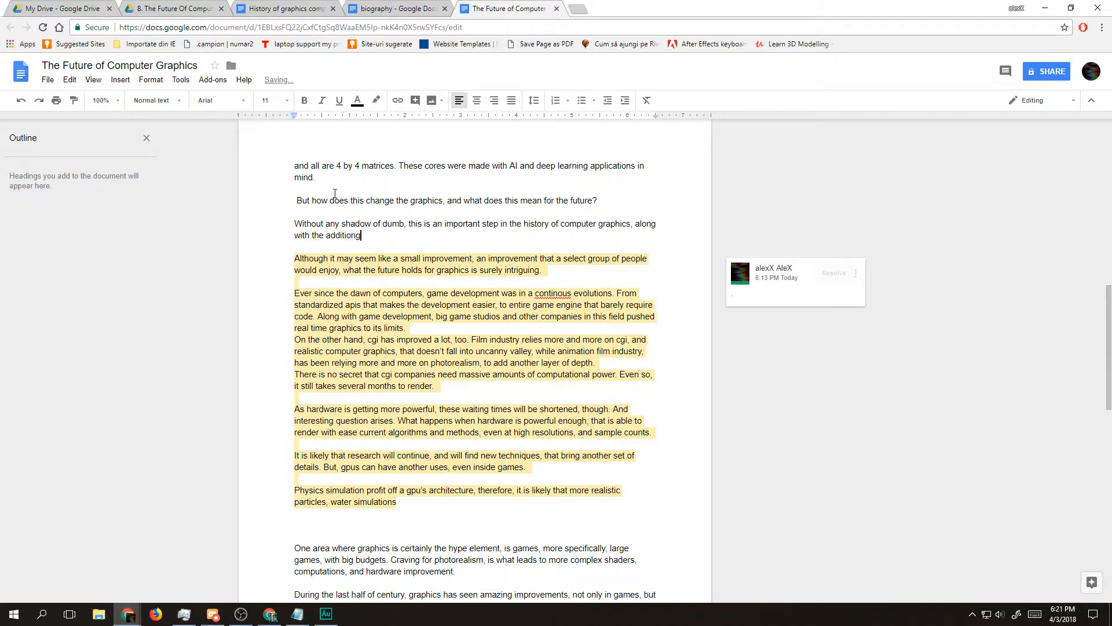
key(BackSpace)
Step: Replace "addition" at the end of the sentence with "the addition of"
key(ctrl+shift+Left)
key(ctrl+shift+Left)
key(ctrl+shift+Left)
key(ctrl+shift+Left)
key(ctrl+shift+Left)
key(ctrl+shift+Right)
key(Right)
key(ctrl+shift+Left)
key(ctrl+shift+Left)
key(ctrl+shift+Right)
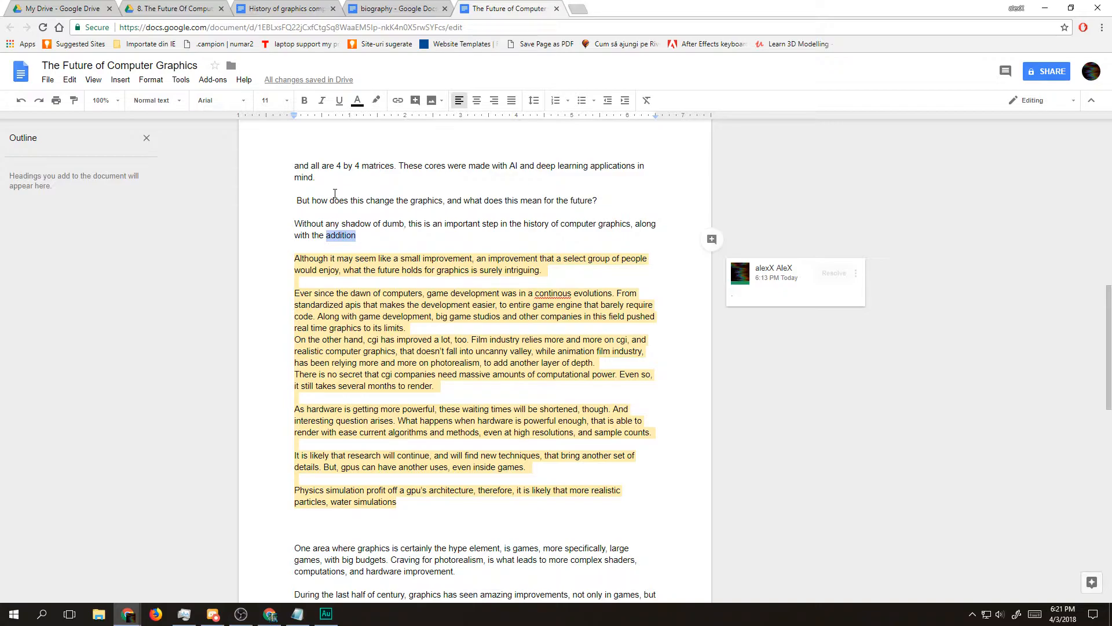
text(RTX)
key(BackSpace)
key(BackSpace)
key(BackSpace)
text(the addition of)
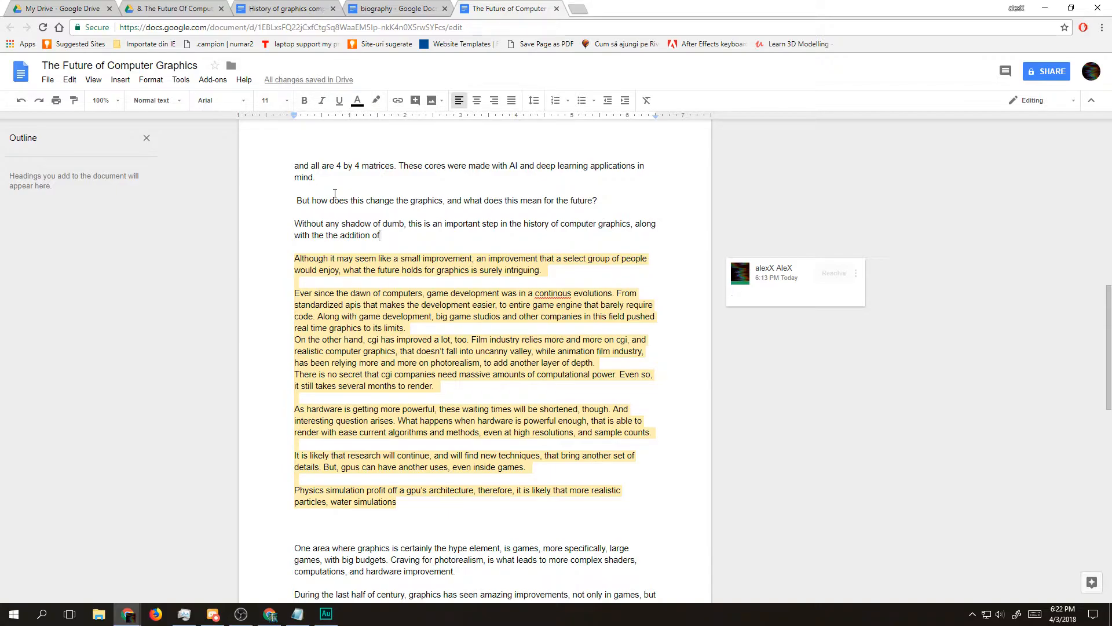
Step: Continue the sentence with "programmable shaders, physically based rendering, and"
text(programmable shaders, )
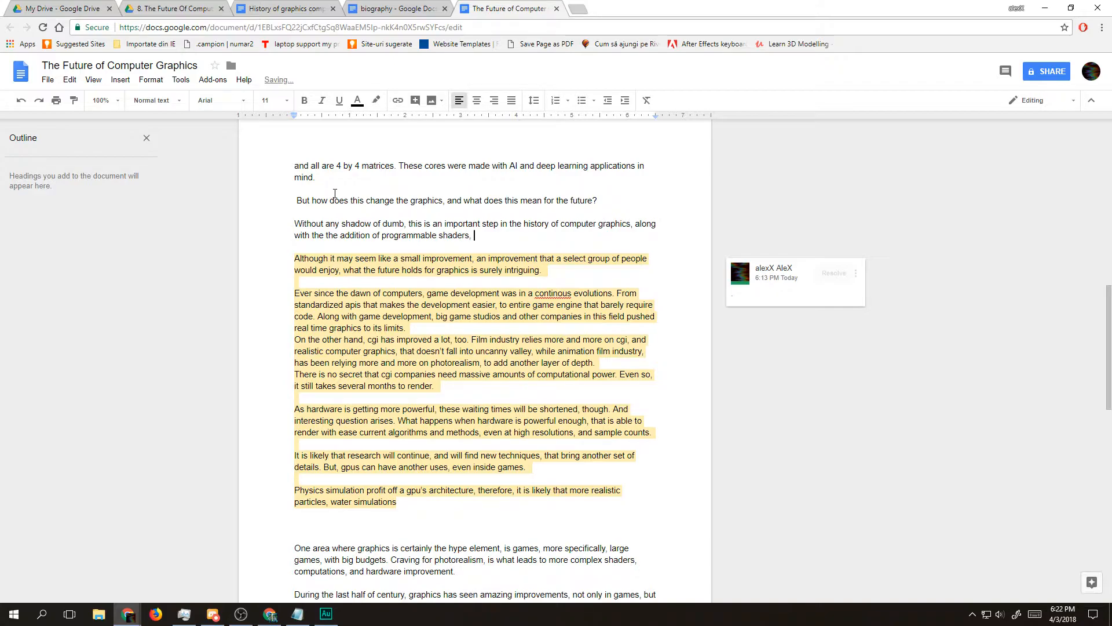
text(physically based ren)
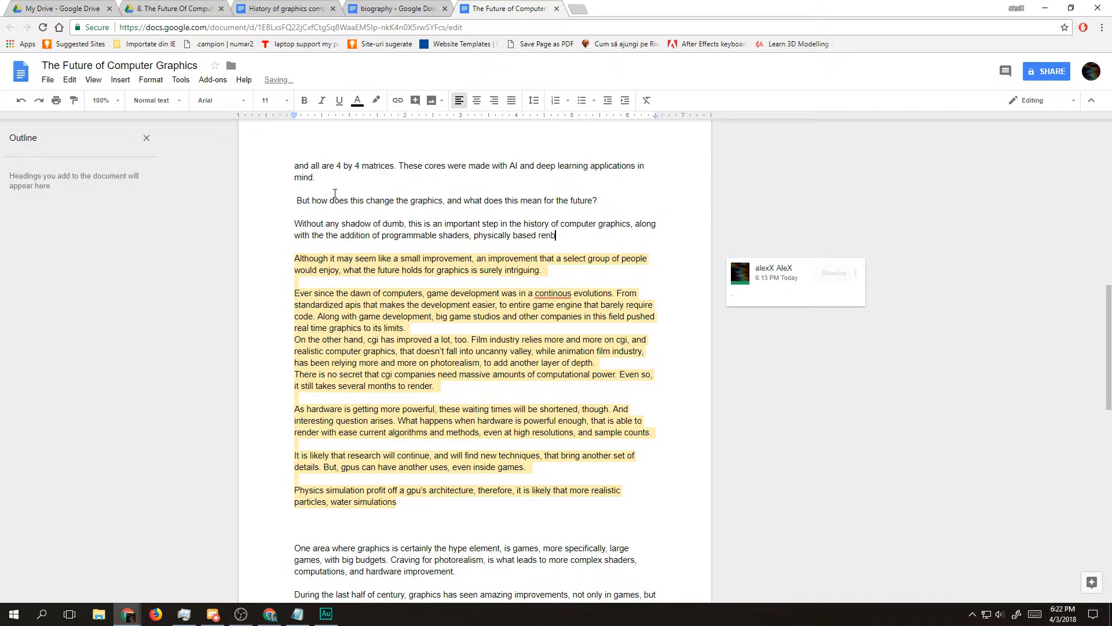
text(dering)
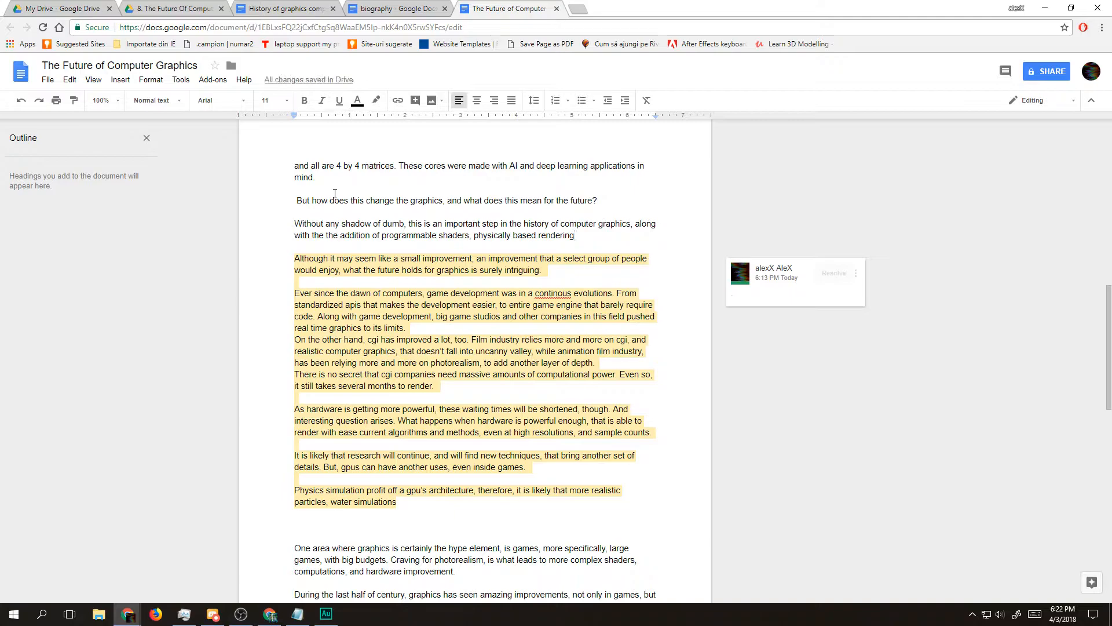
text(, and)
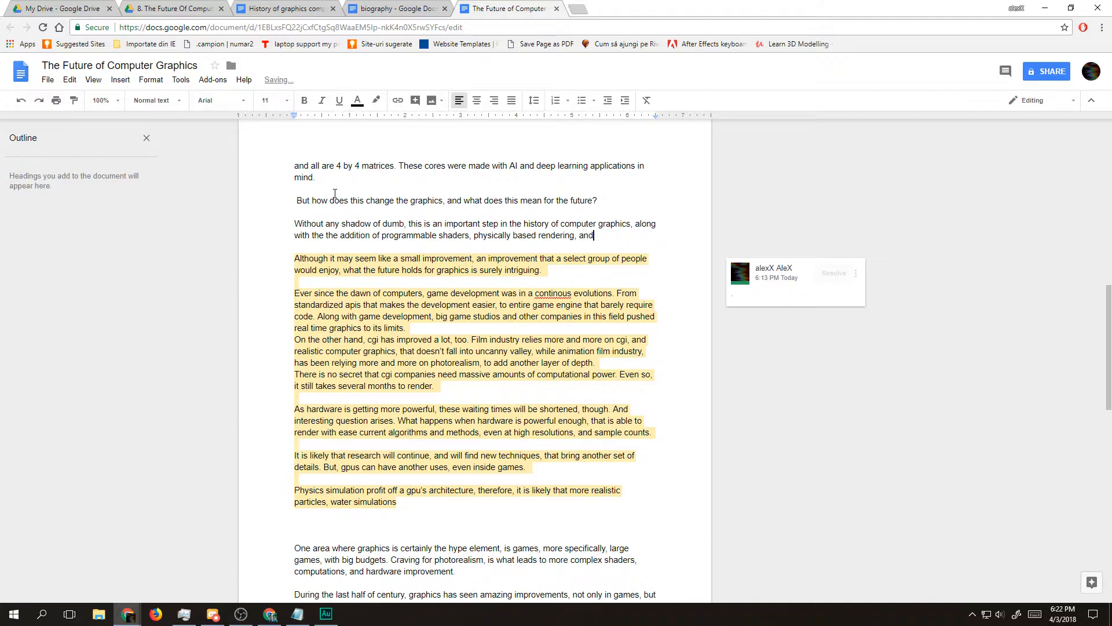
Step: Correct "dumb" to "doubt" in the phrase "Without any shadow of dumb"
key(ctrl+shift+Left)
key(ctrl+shift+Left)
key(ctrl+shift+Left)
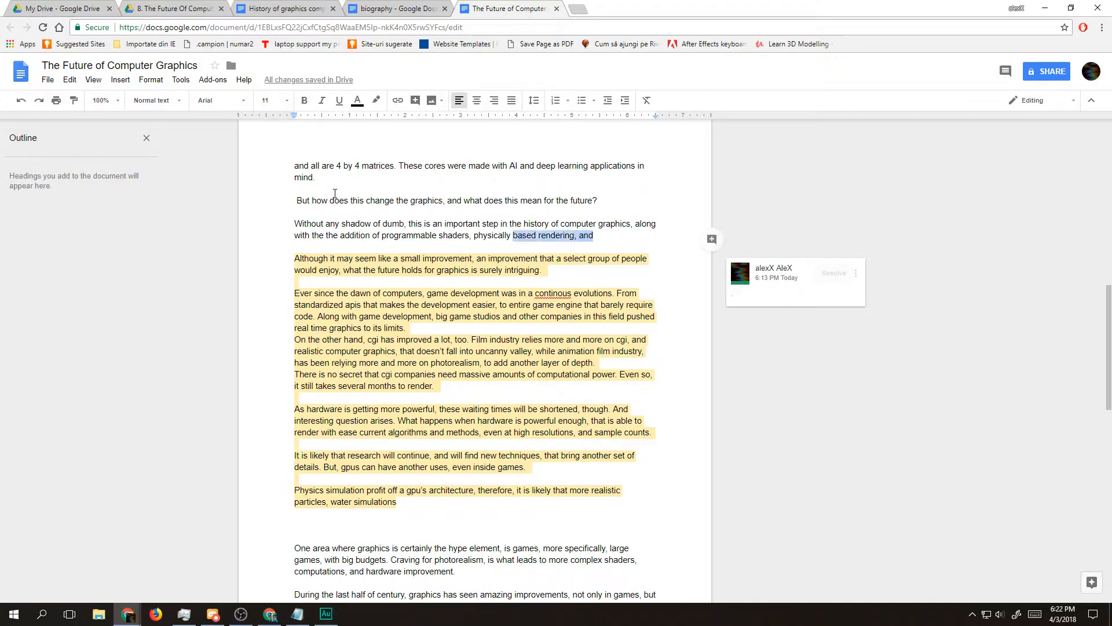
key(ctrl+shift+Left)
key(ctrl+shift+Left)
key(ctrl+shift+Left)
key(ctrl+shift+Left)
key(ctrl+shift+Left)
key(ctrl+shift+Left)
key(ctrl+shift+Left)
key(ctrl+shift+Left)
key(ctrl+shift+Left)
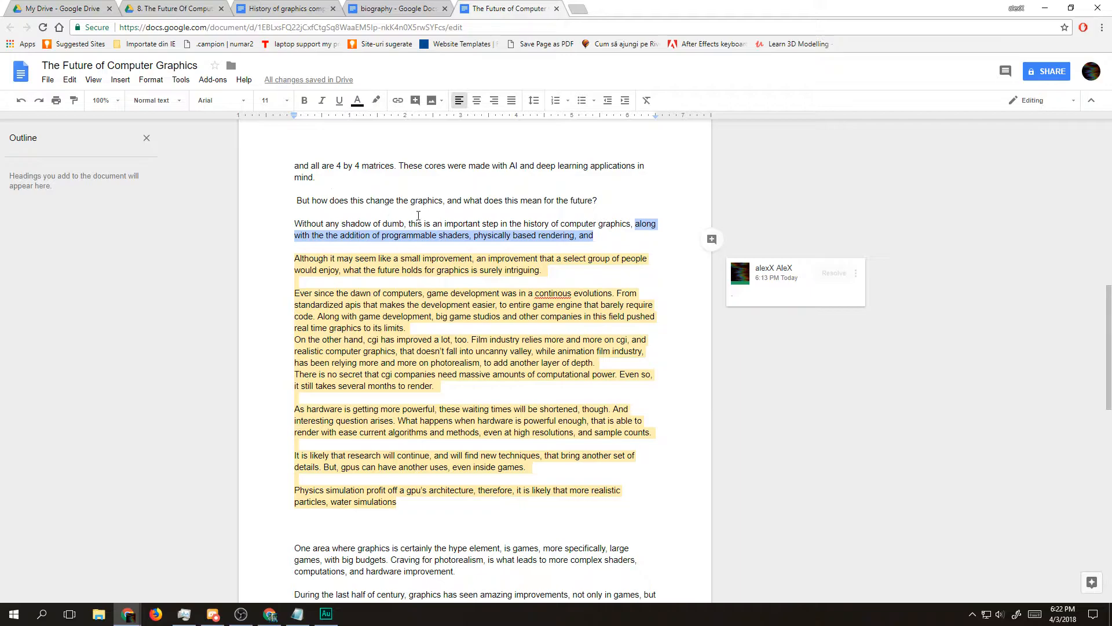
double_click(396, 223)
text(do)
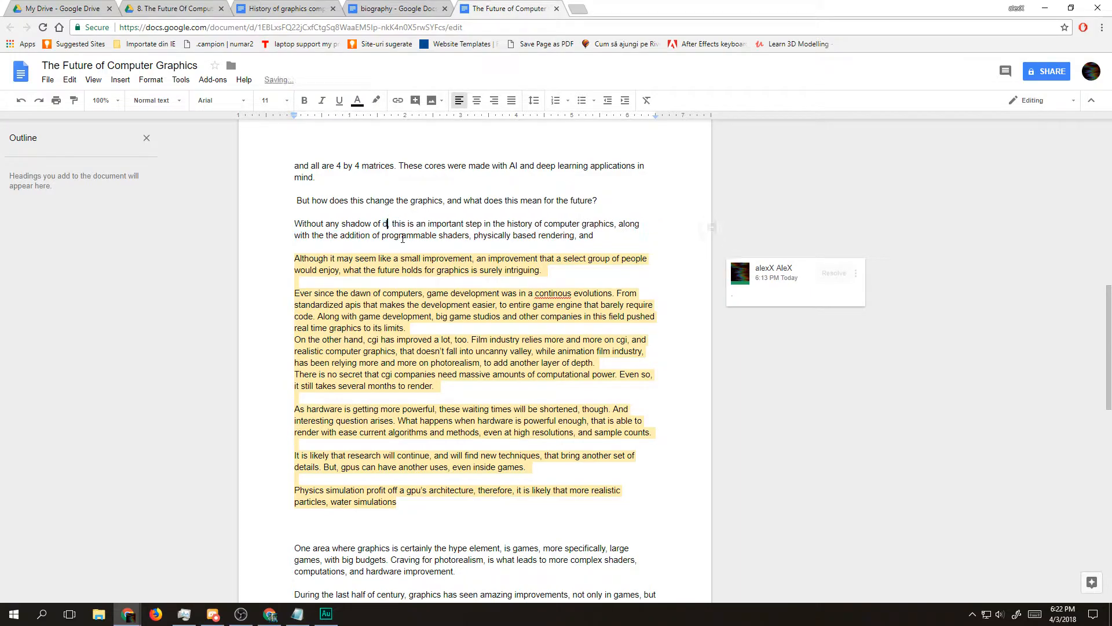
text(ubt)
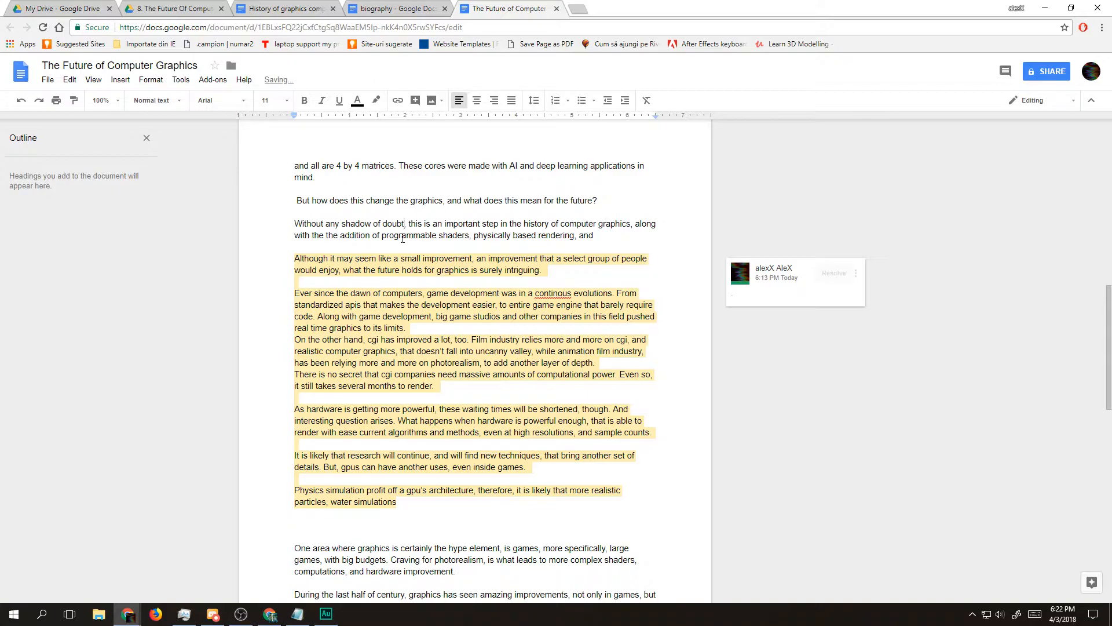
text(,)
text(,)
Step: Reread the start of the commented passage and the new paragraph, and place the cursor at the end of the unfinished sentence
drag(412, 259, 538, 269)
click(575, 281)
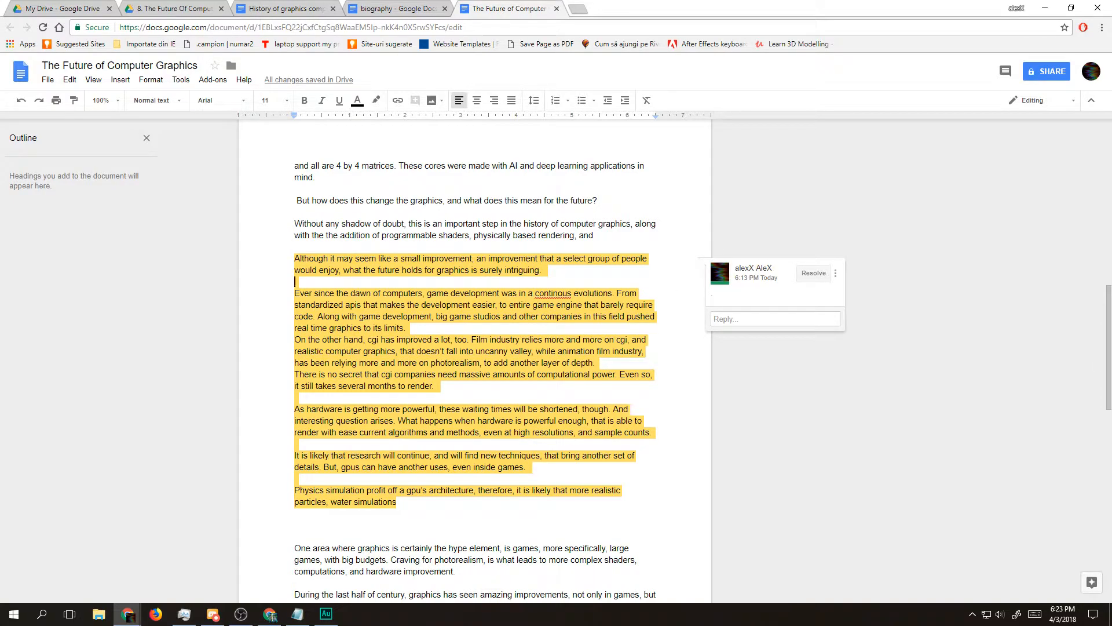
key(alt+Tab)
key(alt+Tab)
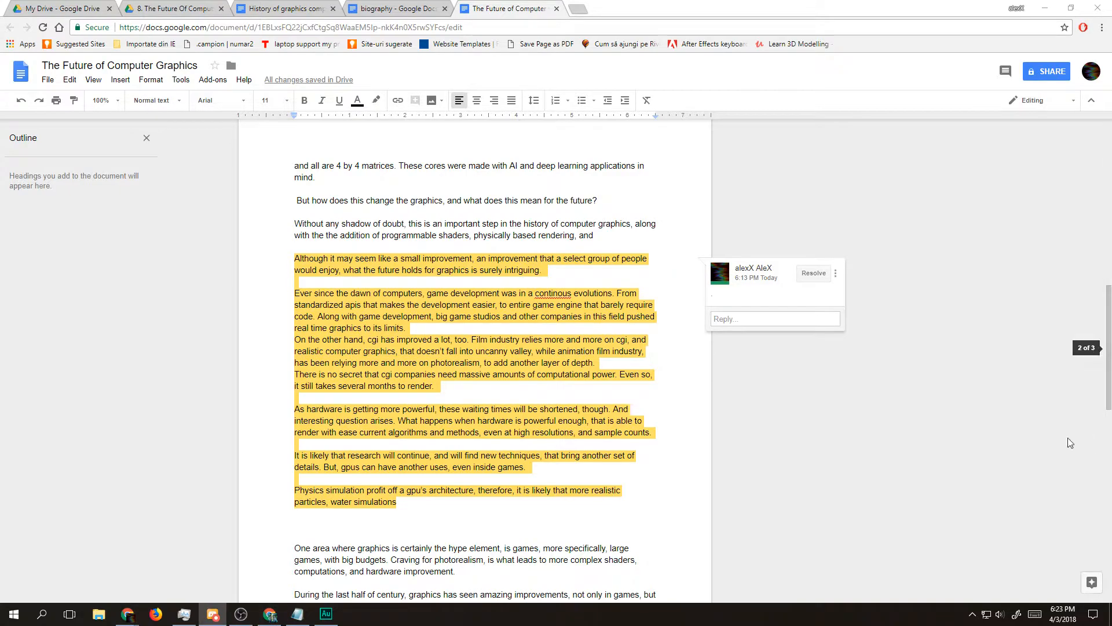
drag(327, 227, 599, 236)
click(602, 237)
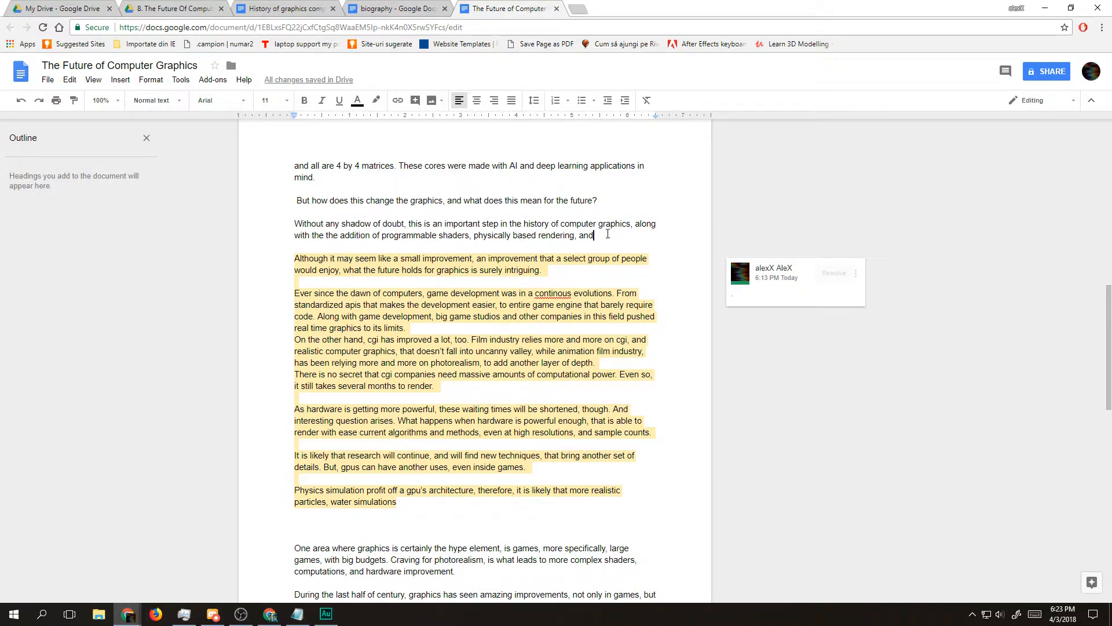
drag(372, 225, 529, 238)
click(537, 235)
key(Return)
key(Return)
key(BackSpace)
key(BackSpace)
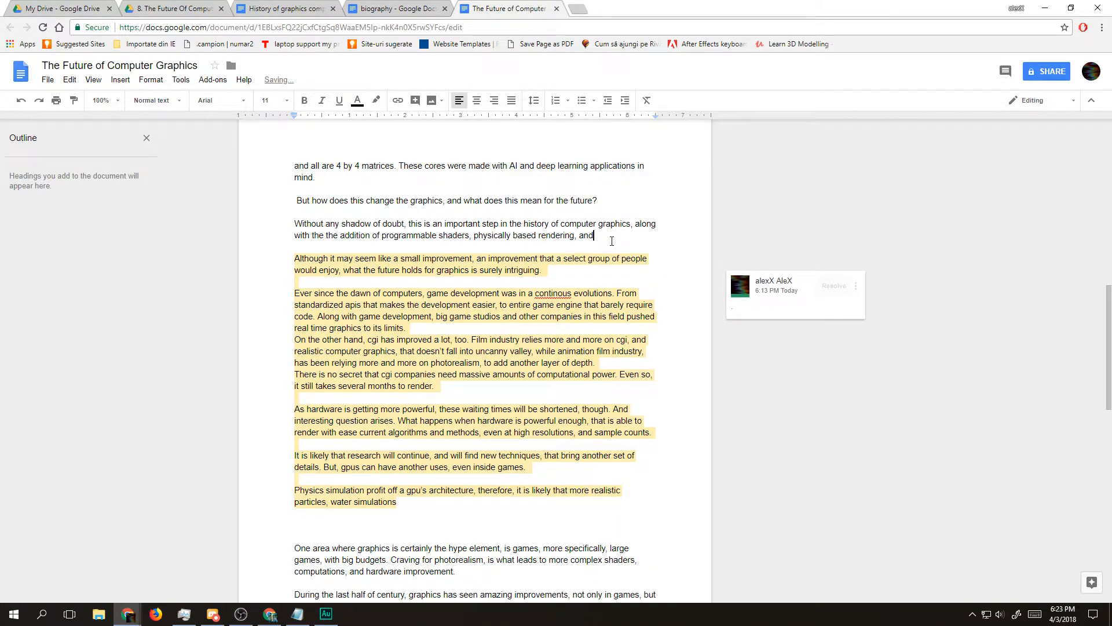
Step: Close the sentence with the placeholder "[...]." and add "This makes me wonder of what future holds for computer graphics."
text([...])
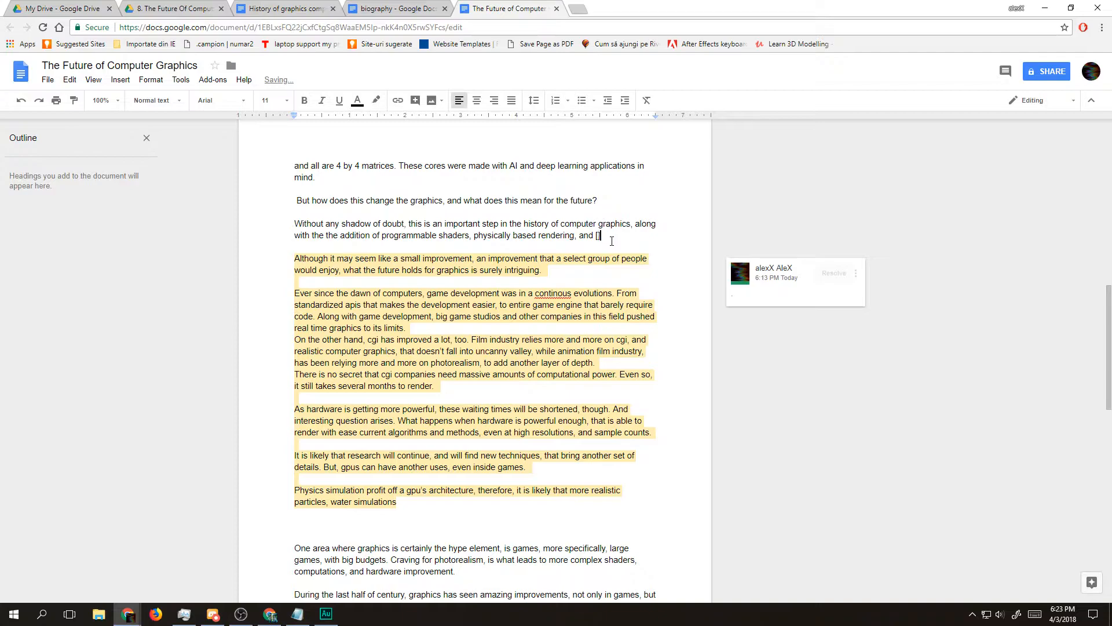
text(.)
text(This makes me w)
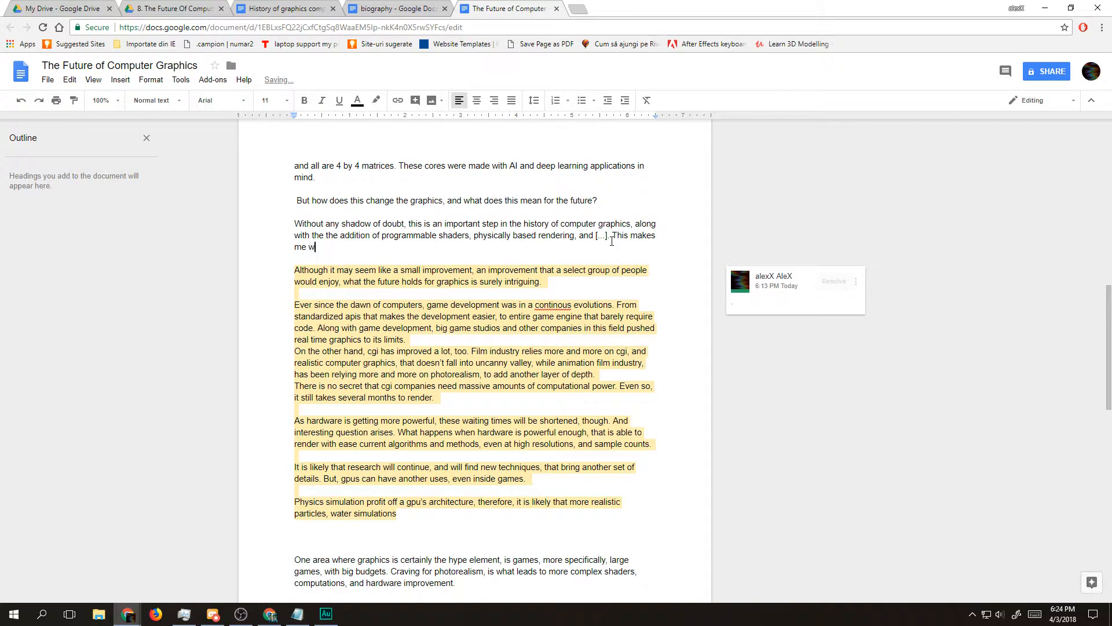
text(onder)
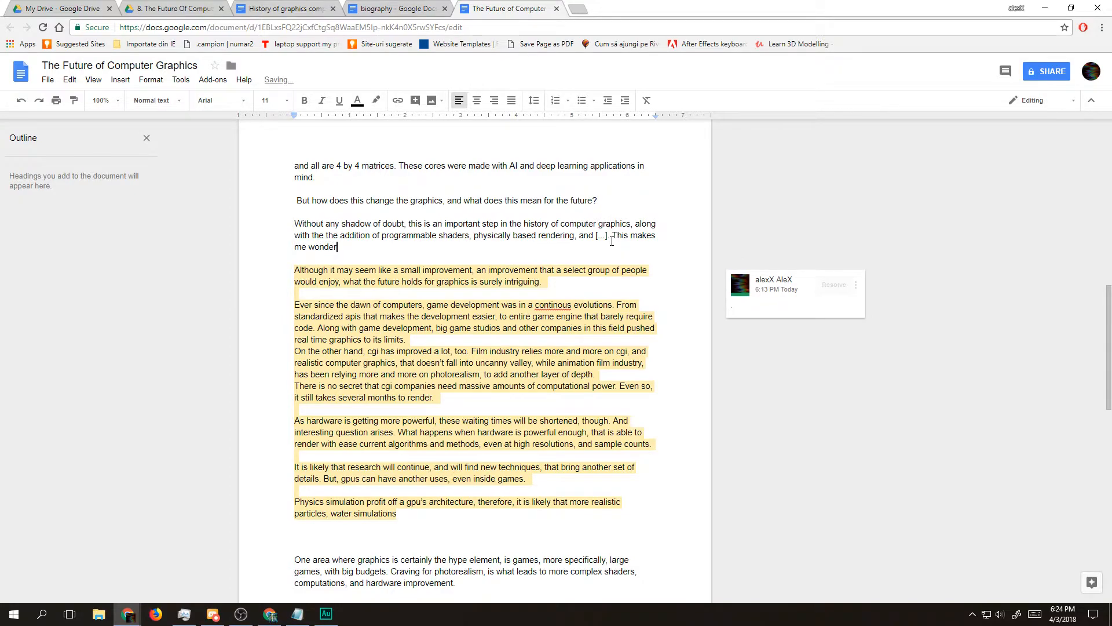
text( of what future holds for computer graphics.)
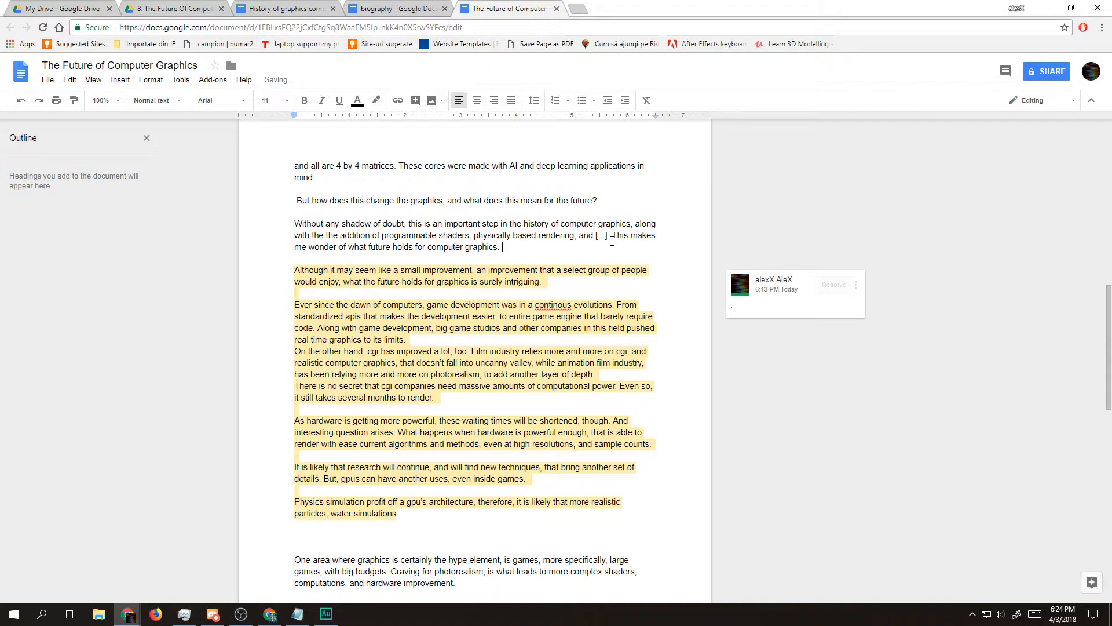
Step: Insert two line breaks after the new paragraph to open a blank line above the commented passage
key(Right)
key(shift+Down)
key(shift+Down)
key(shift+Down)
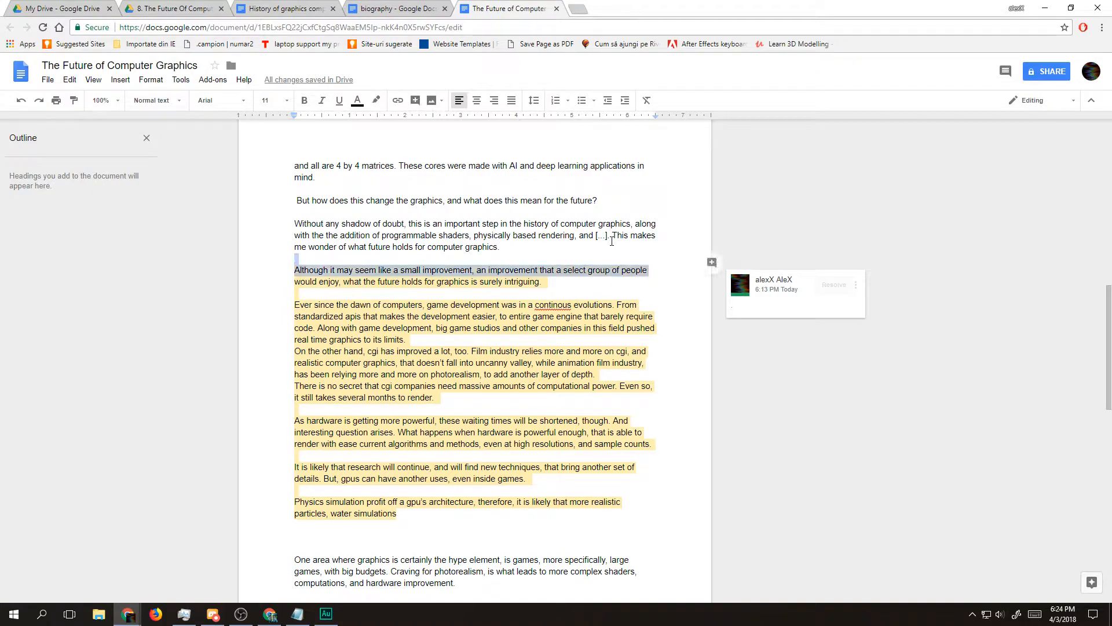
key(Up)
key(End)
key(Return)
key(Return)
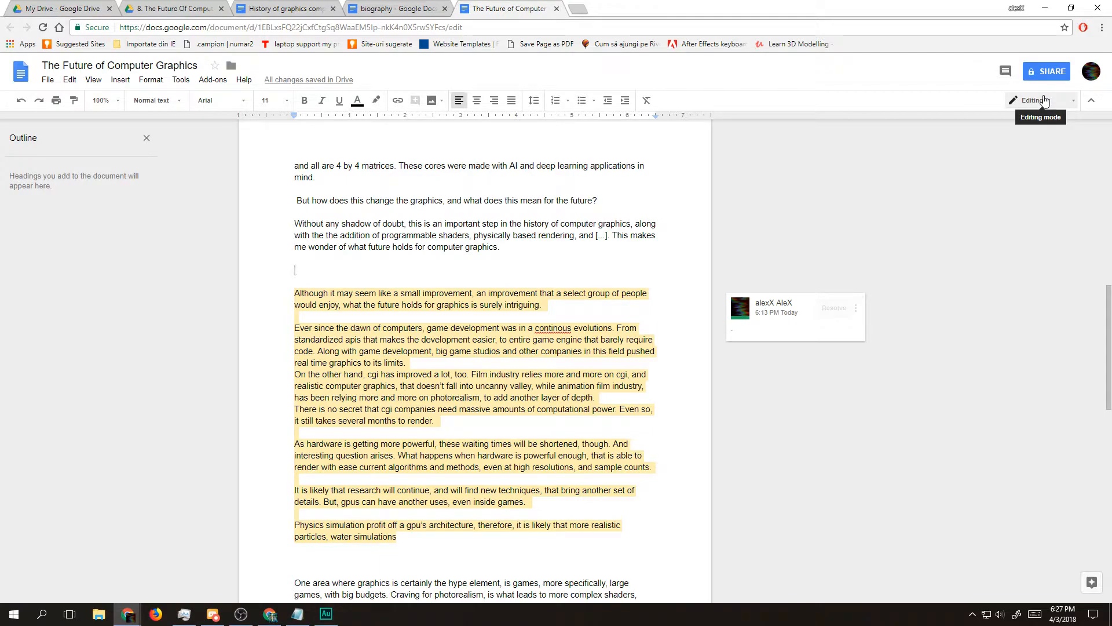
key(super)
key(super)
text(P)
key(BackSpace)
Step: Write the section note "(raw computational power)" on the blank line and start a new line below it
text((raw computational power))
key(Return)
key(Return)
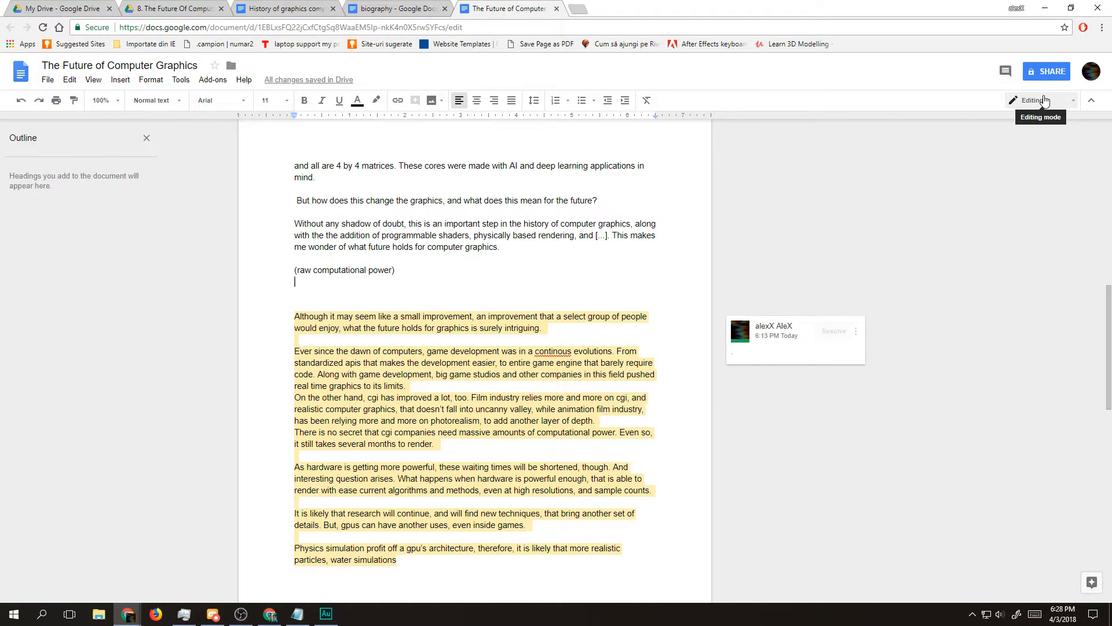
Step: Begin the text under the section note with "Computational Power is an important factor"
text(Comput)
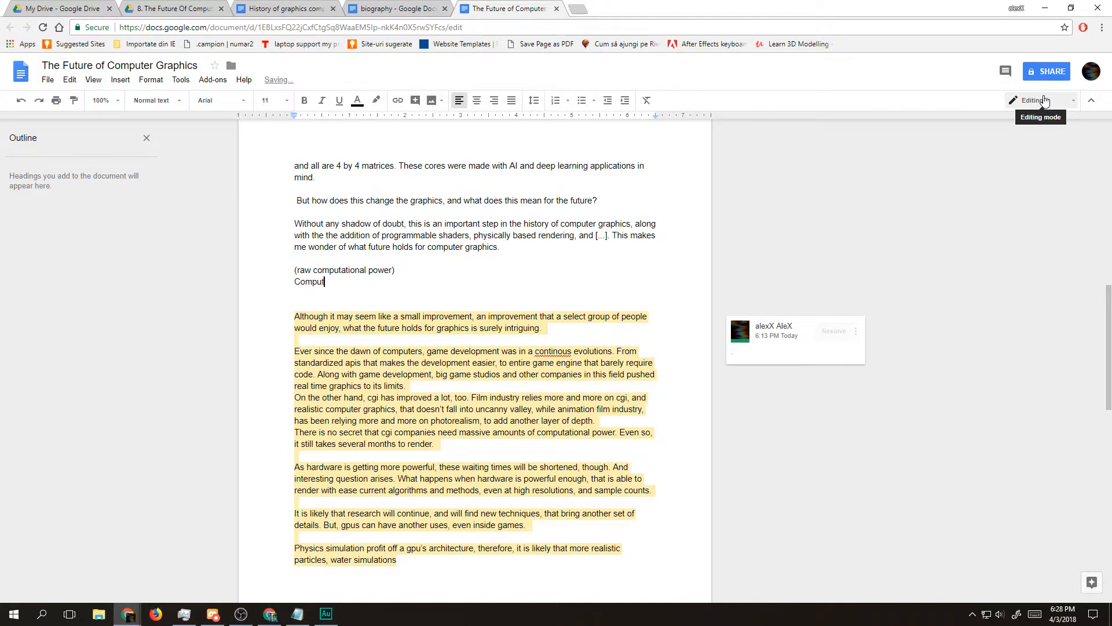
text(ational Power is an important factor tha)
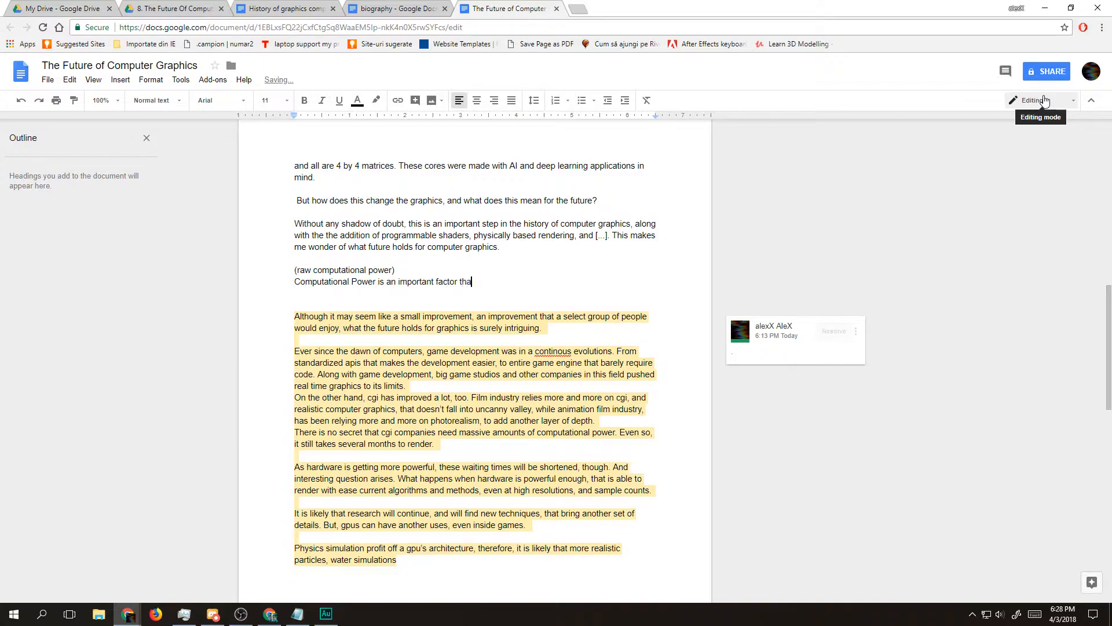
text(t enables the evolution of computer graphics)
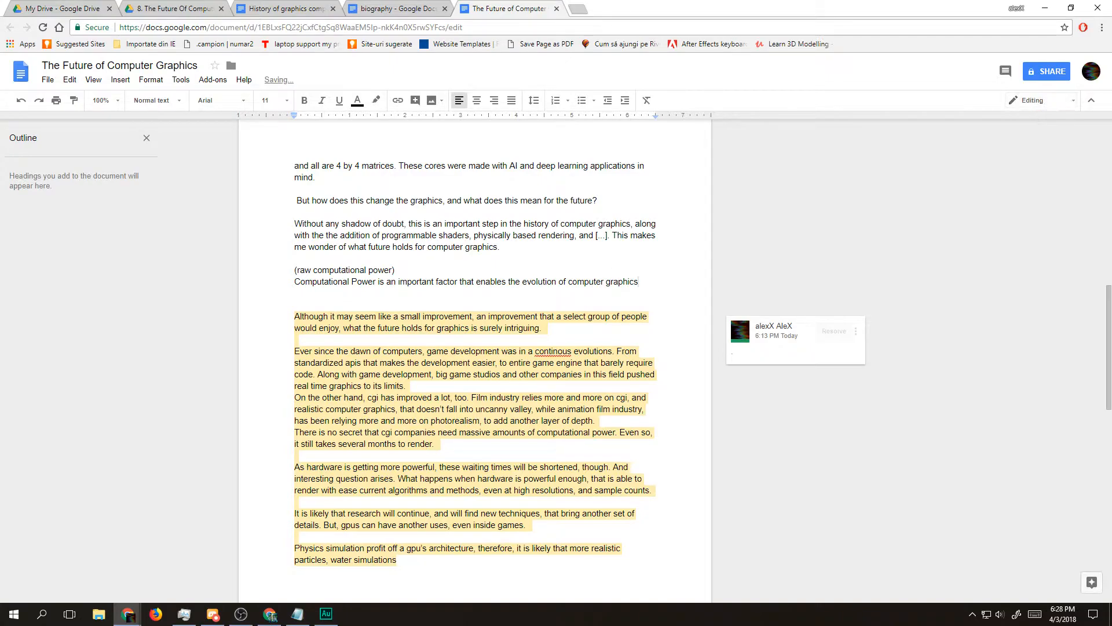
key(alt+Tab)
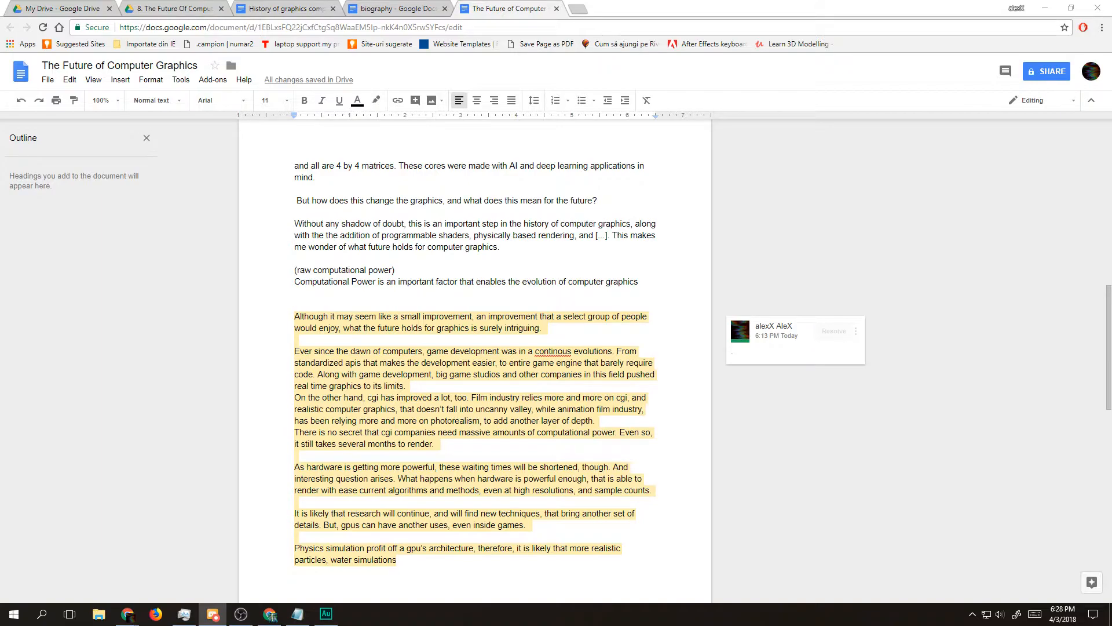
key(alt+Tab)
key(alt+Tab)
Step: Extend the computational power sentence after "computer graphics" with ", and along with times," and the start of the following word
click(653, 283)
text(,)
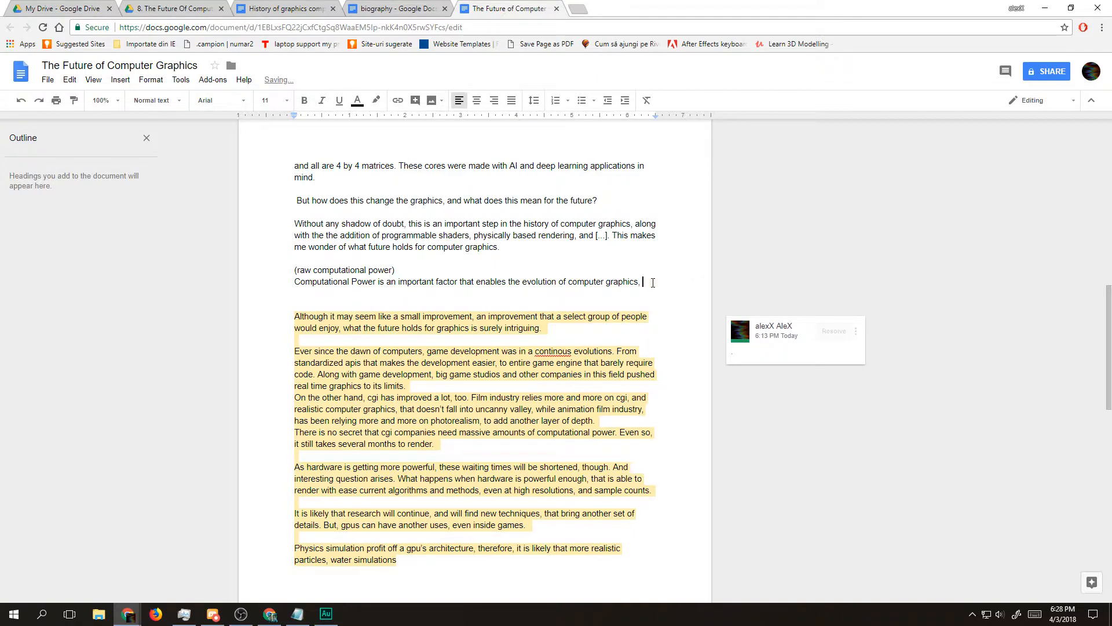
key(BackSpace)
key(BackSpace)
text(.)
key(BackSpace)
key(BackSpace)
key(BackSpace)
text(, and along with t)
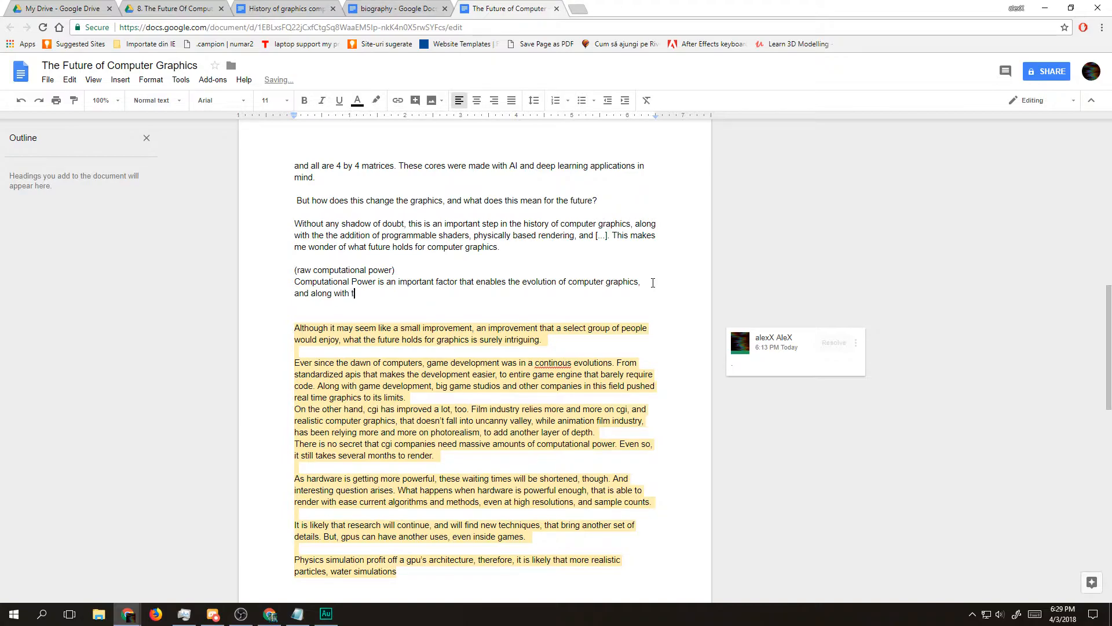
text(imes, computational power dramatically i)
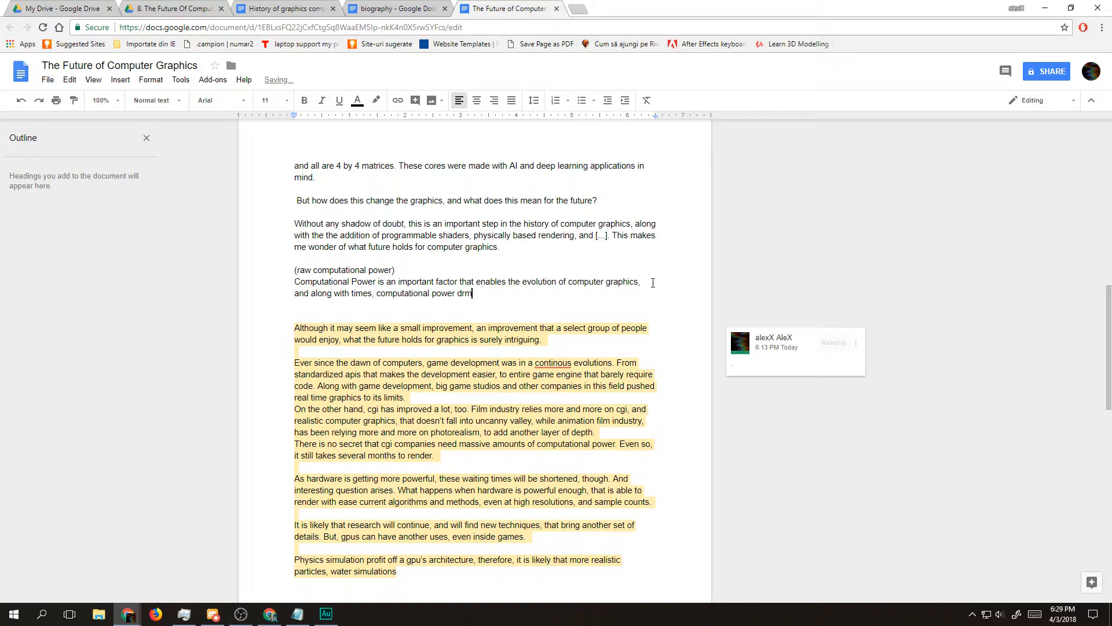
Step: Complete the sentence with "computational power dramatically increases."
text(ncreases.)
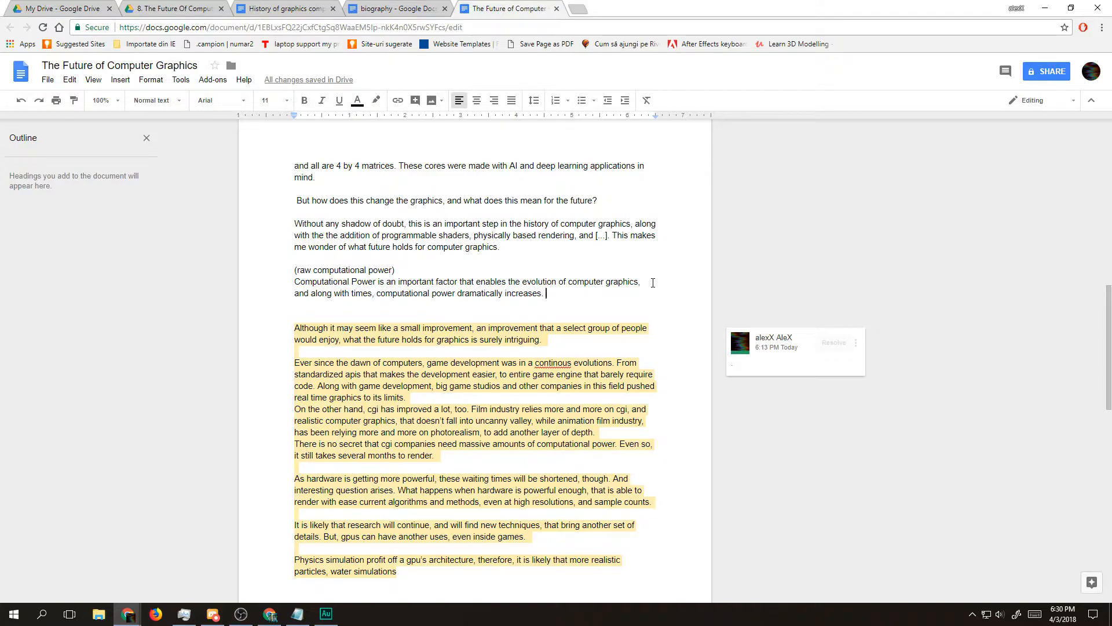
text(Render)
key(BackSpace)
key(BackSpace)
key(BackSpace)
key(BackSpace)
key(BackSpace)
key(BackSpace)
key(BackSpace)
text(RE)
key(BackSpace)
key(BackSpace)
text(Co)
key(BackSpace)
key(BackSpace)
Step: Begin another sentence in the paragraph with "Graphics in games has seen a fantastic"
text(Graphics in game)
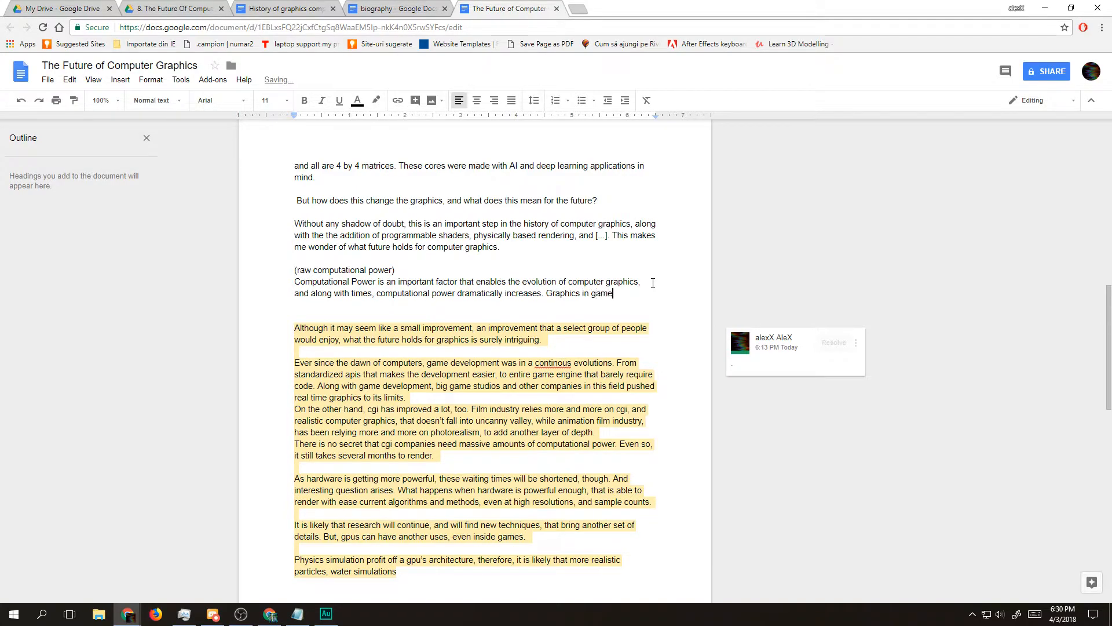
text(s has seen a )
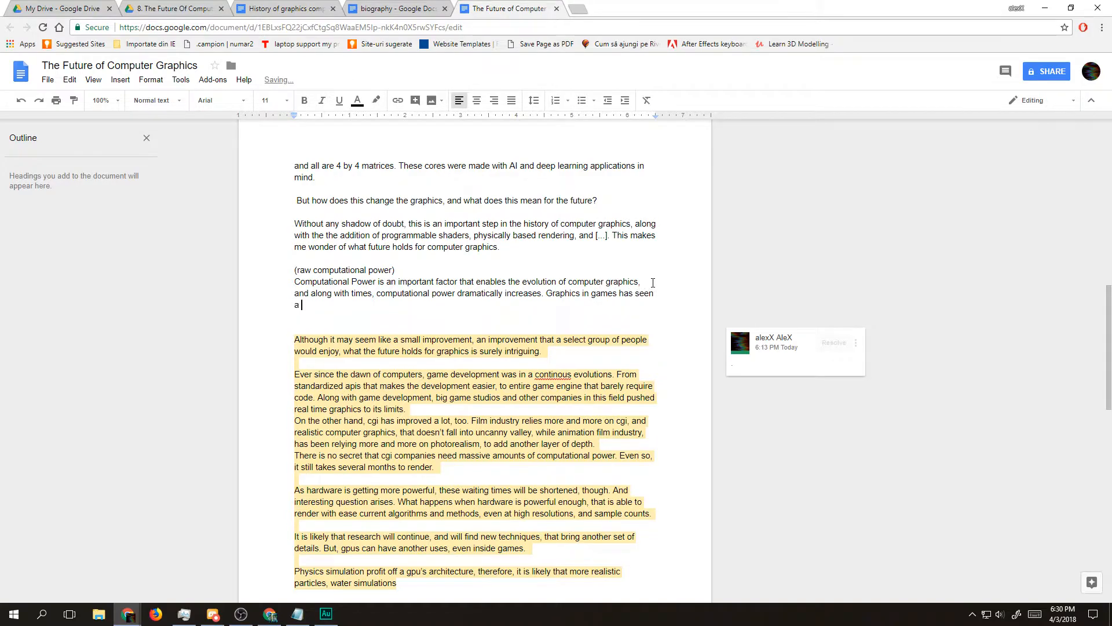
text(fantastic)
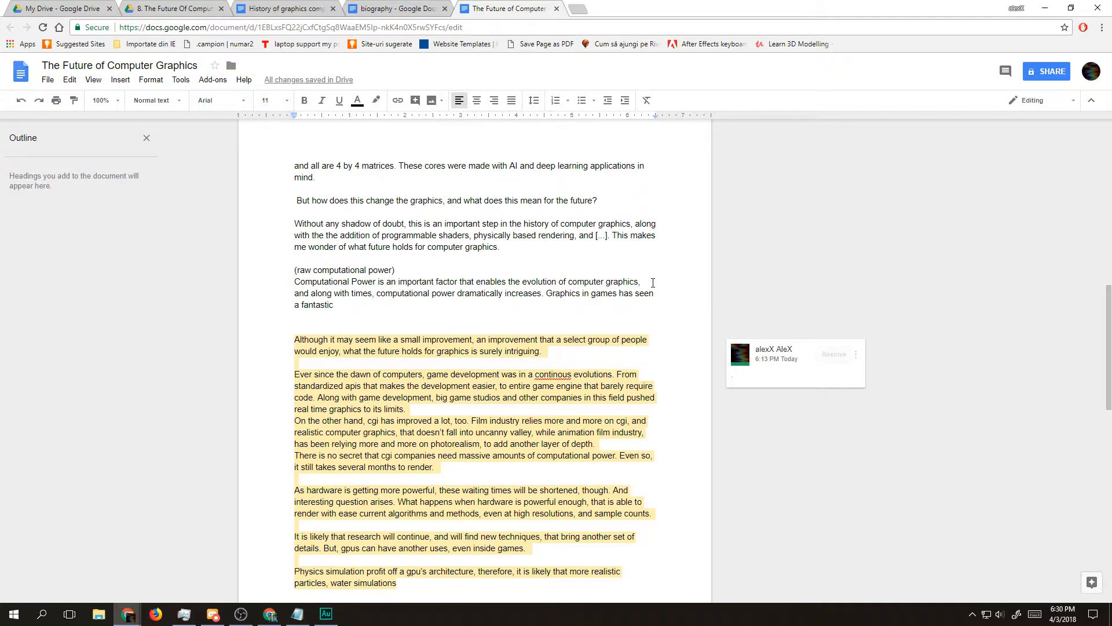
Step: Reword the opening of the new sentence to "Realism of graphics" with a lowercase g
click(548, 293)
text(Rea)
text(lism of )
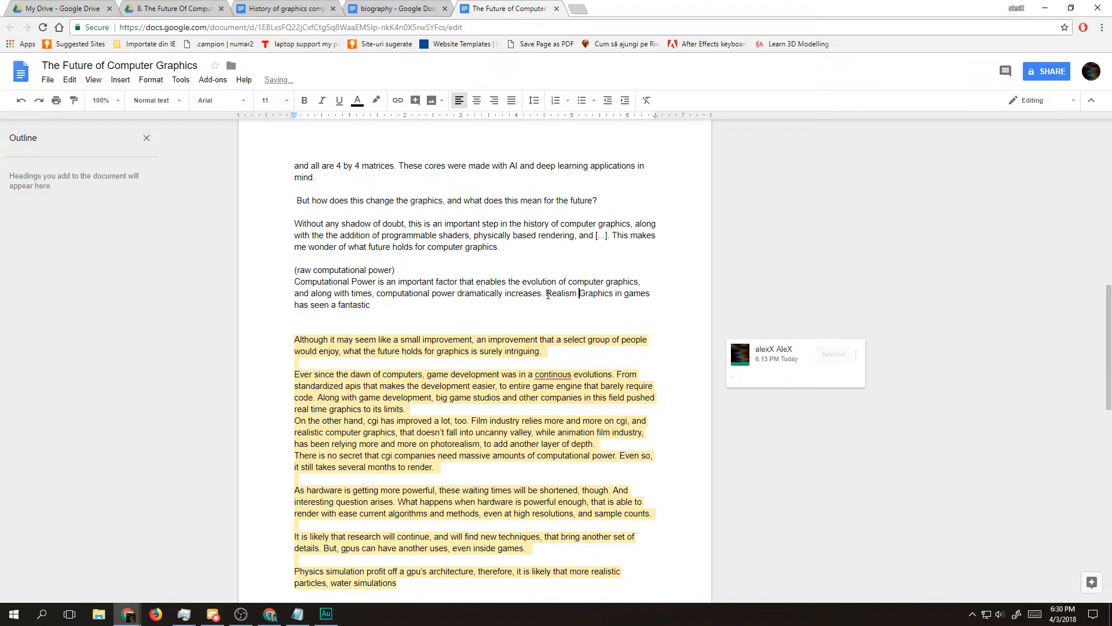
text(g)
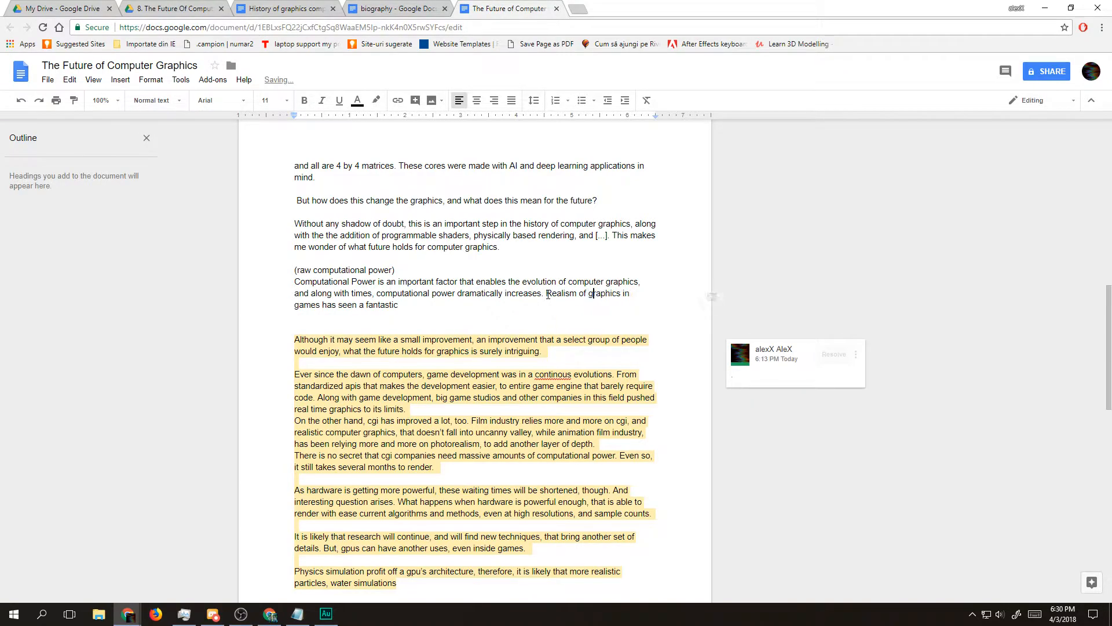
Step: Finish the sentence after "fantastic" with "growth over the past decade."
key(Right)
key(Right)
key(Right)
key(Right)
key(Right)
key(Right)
key(Right)
key(Right)
key(Right)
key(Right)
key(Right)
key(Right)
key(Right)
key(Right)
key(Right)
key(Right)
key(Right)
key(Right)
key(Right)
key(Right)
text(growth over the past decade.)
Step: Search the web for "half life 2" in a new browser tab
click(583, 14)
text(half life)
key(Down)
key(Return)
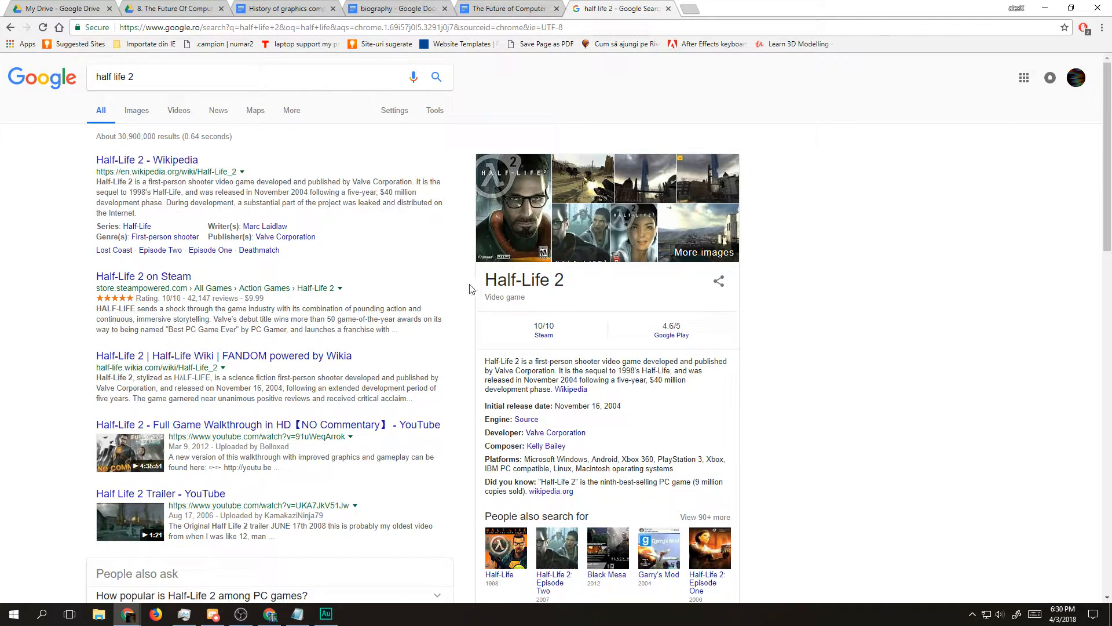
Step: Show the image results for Half-Life 2 and preview the canal screenshot to examine its graphics
double_click(611, 404)
click(134, 111)
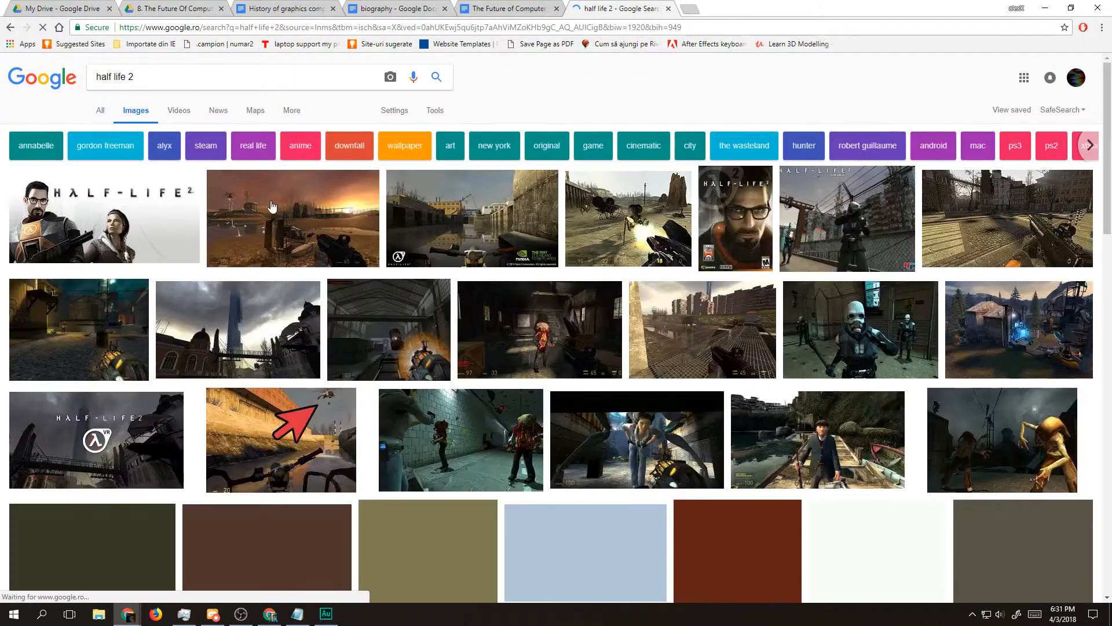
click(427, 226)
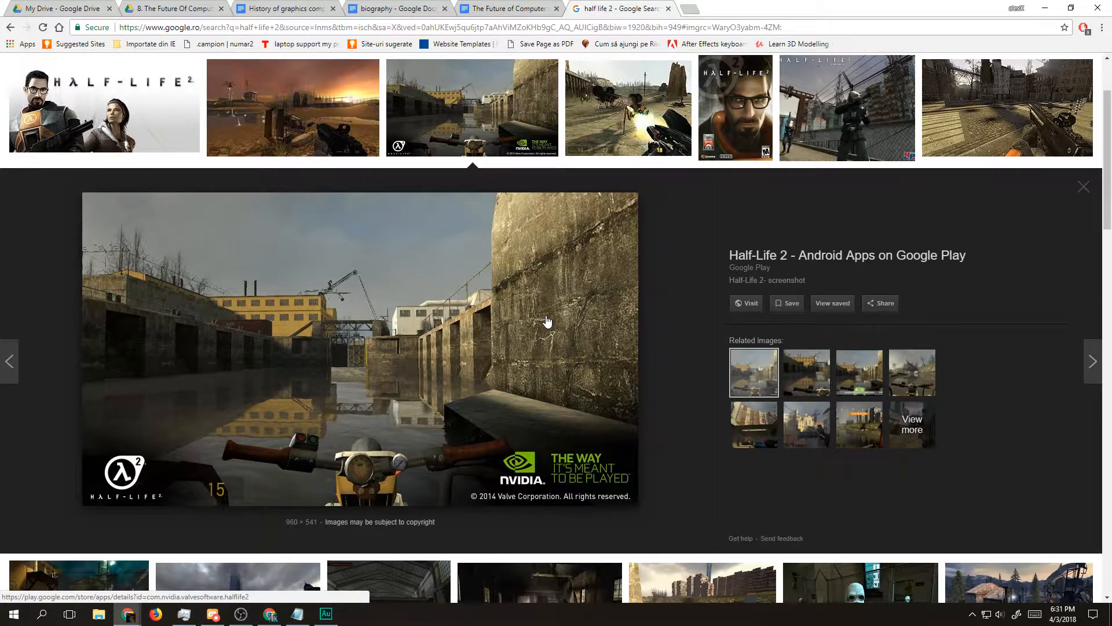
scroll(547, 321, down, 4)
scroll(546, 324, up, 6)
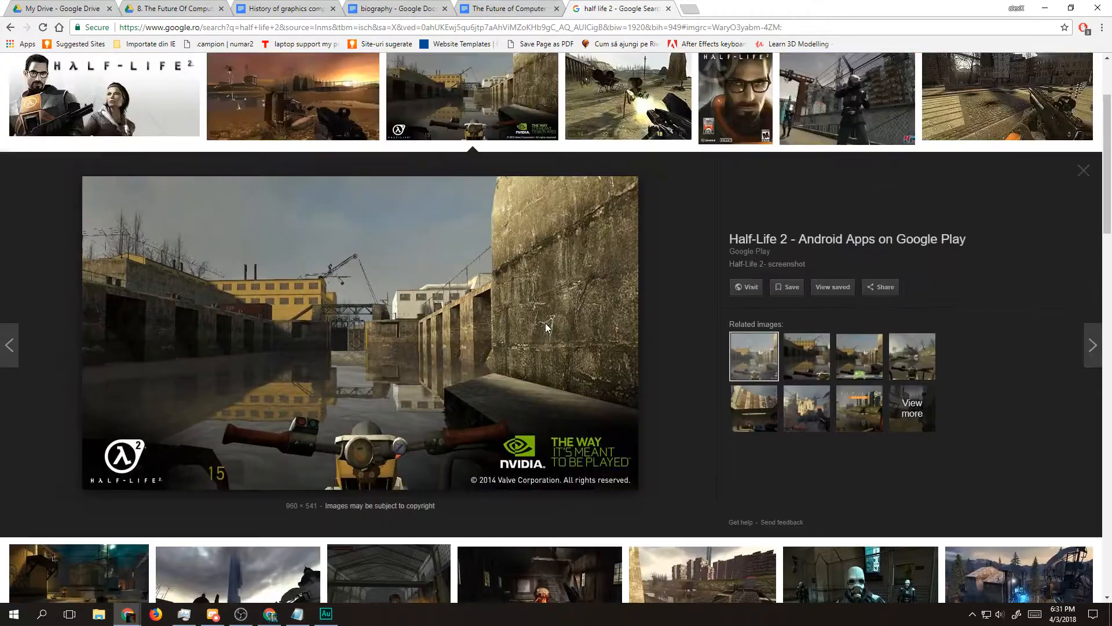
Step: Search the images for "assassin's creed origins"
drag(261, 82, 2, 88)
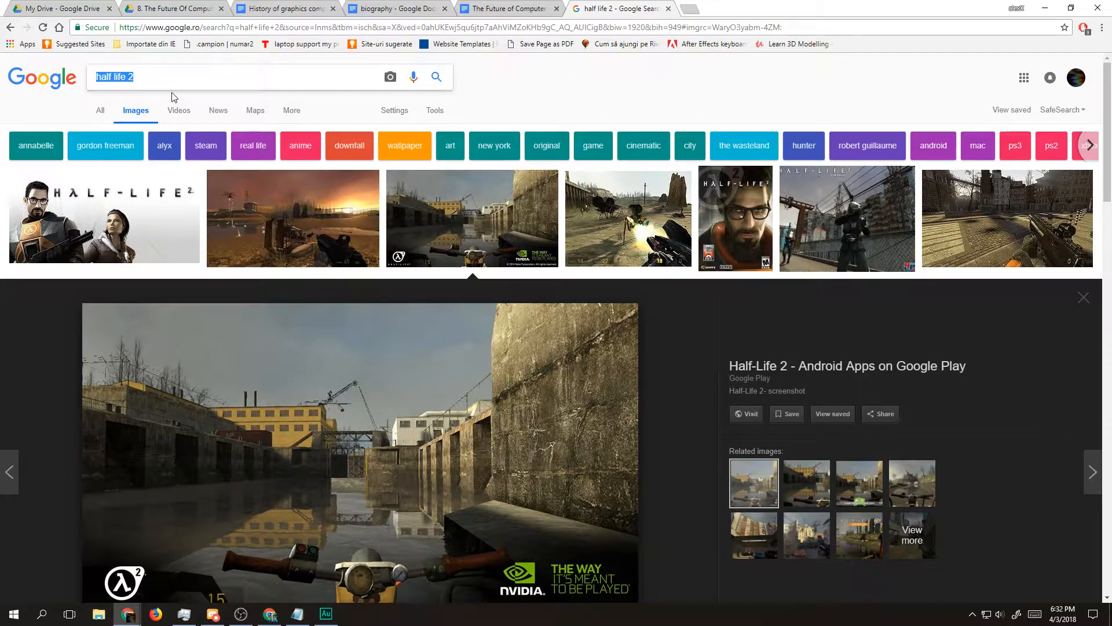
text(ass)
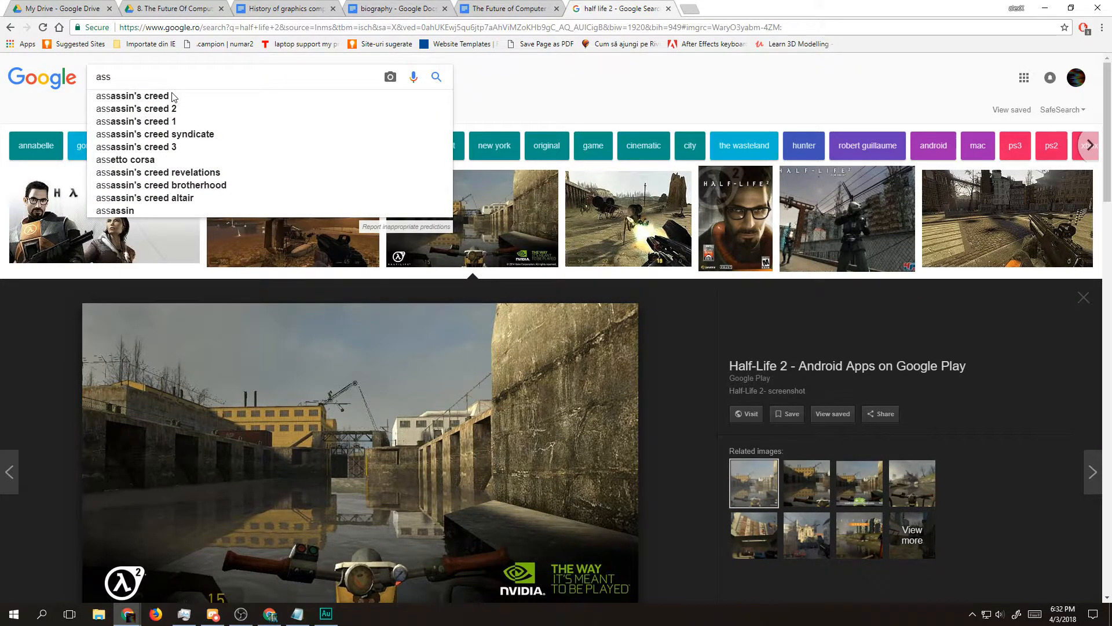
key(Down)
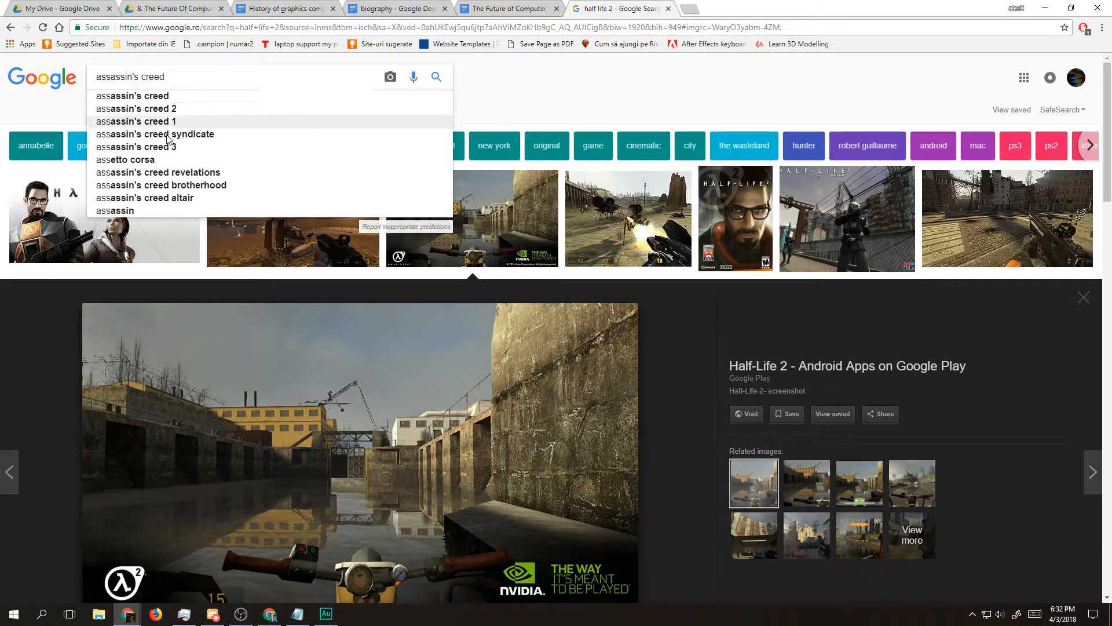
text(orig)
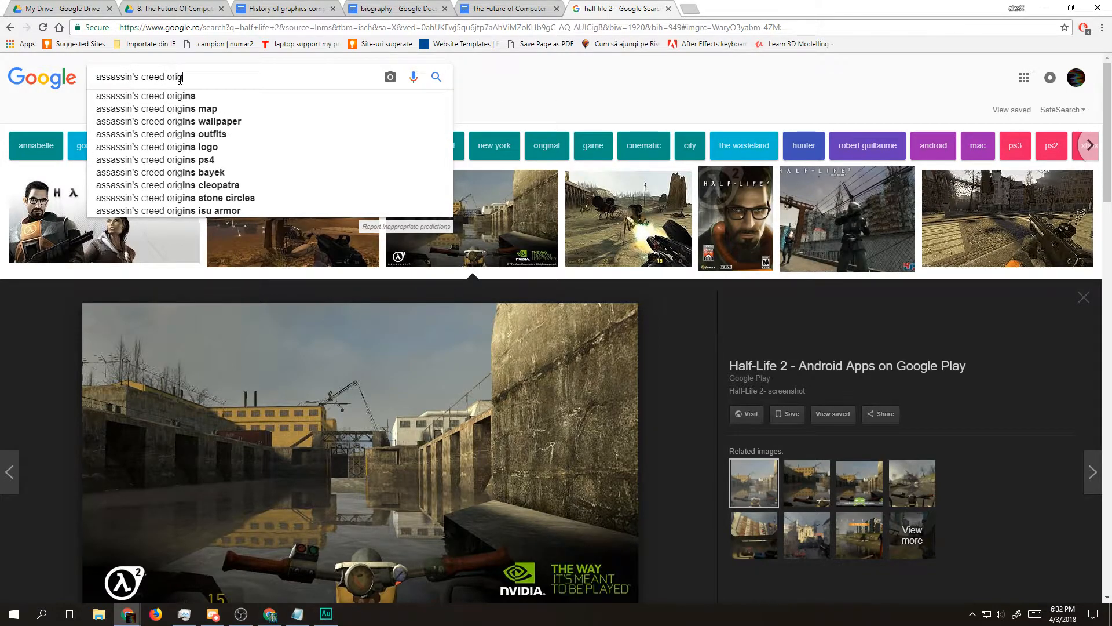
text(ins)
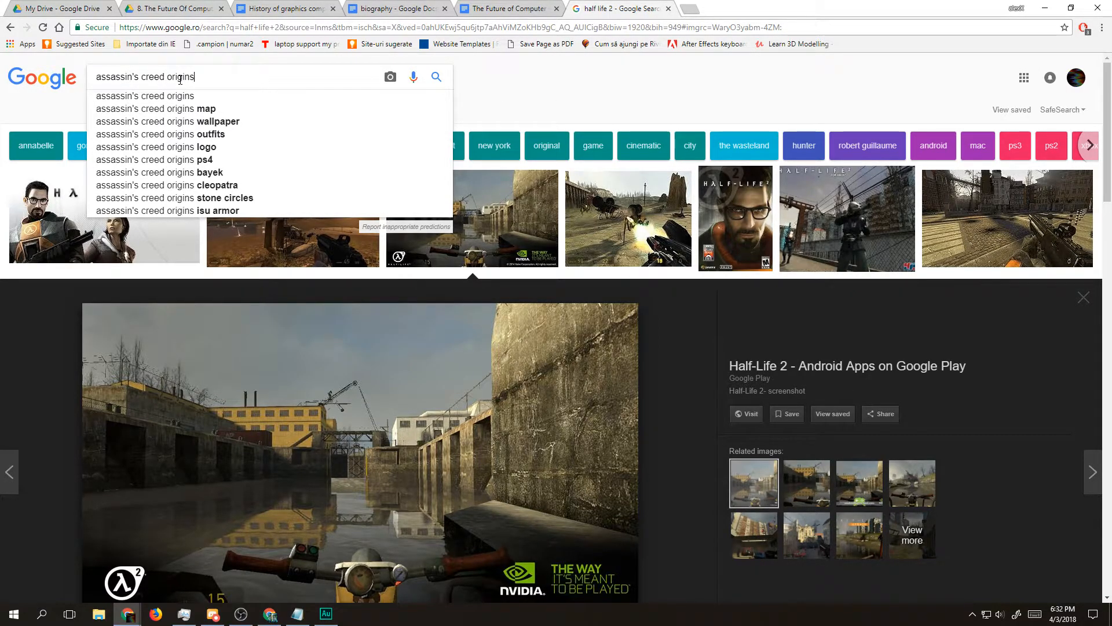
key(Return)
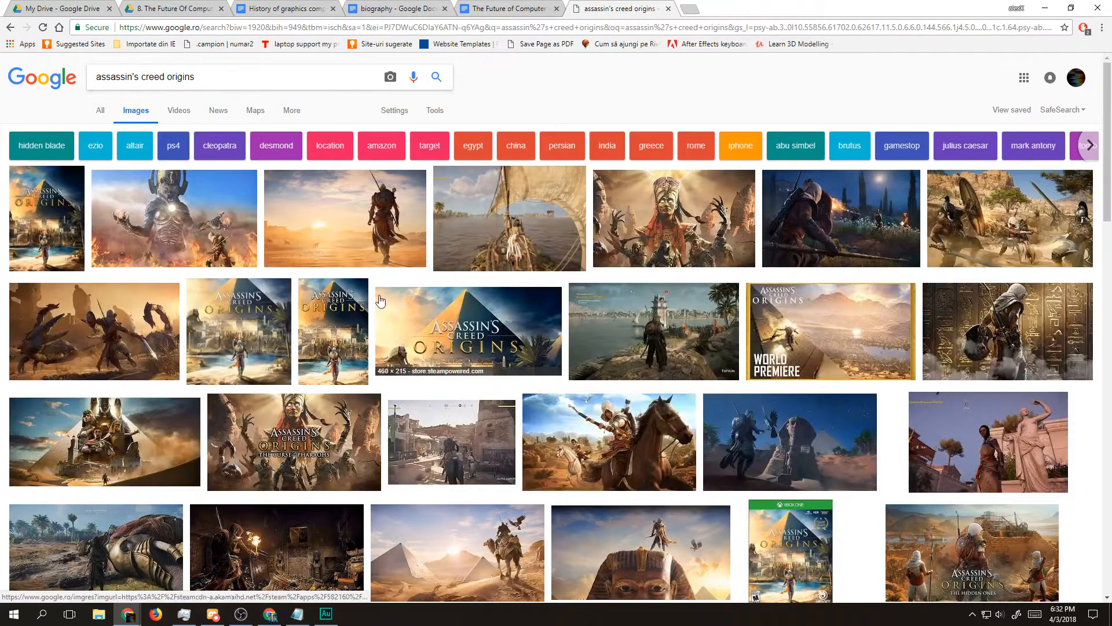
Step: Look through the Assassin's Creed Origins images and preview the gameplay screenshot with the fallen war elephant
scroll(429, 387, down, 2)
scroll(427, 384, up, 2)
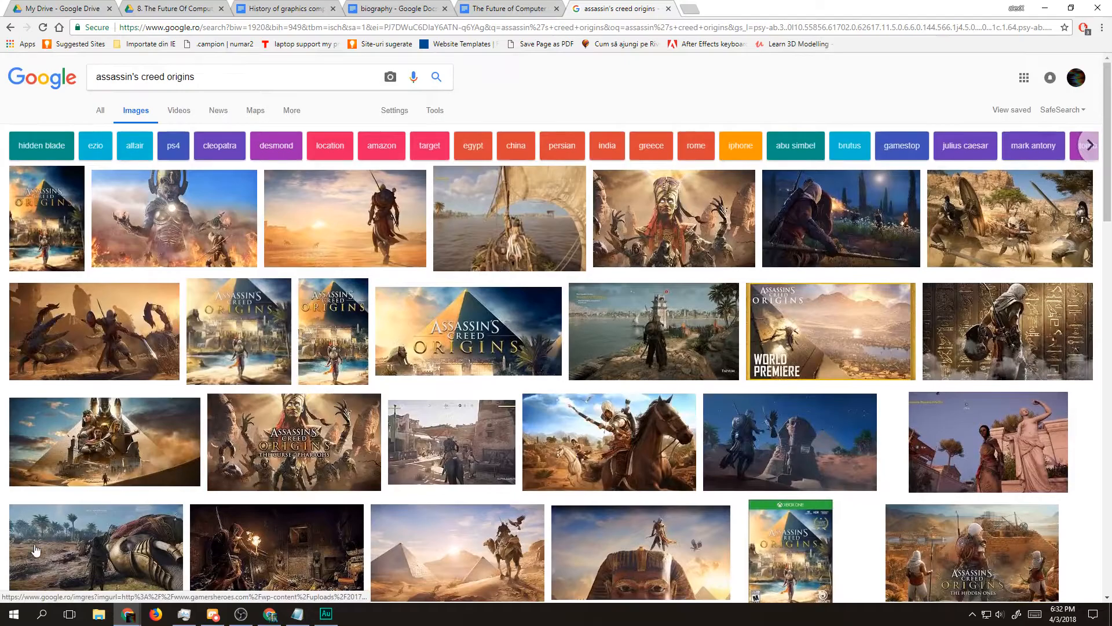
click(67, 543)
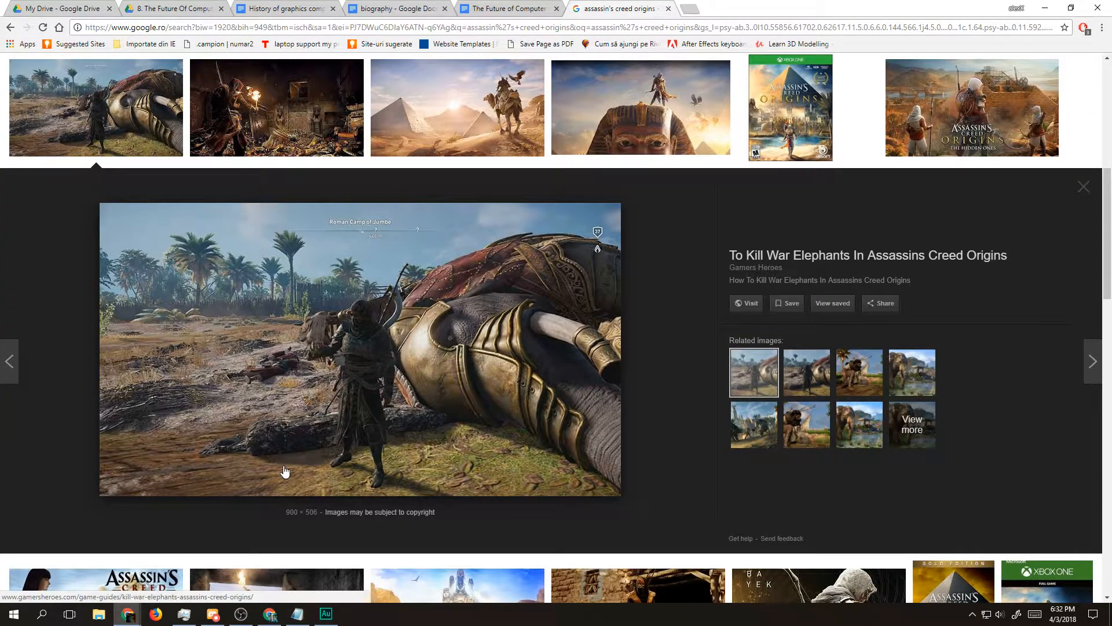
scroll(284, 472, up, 8)
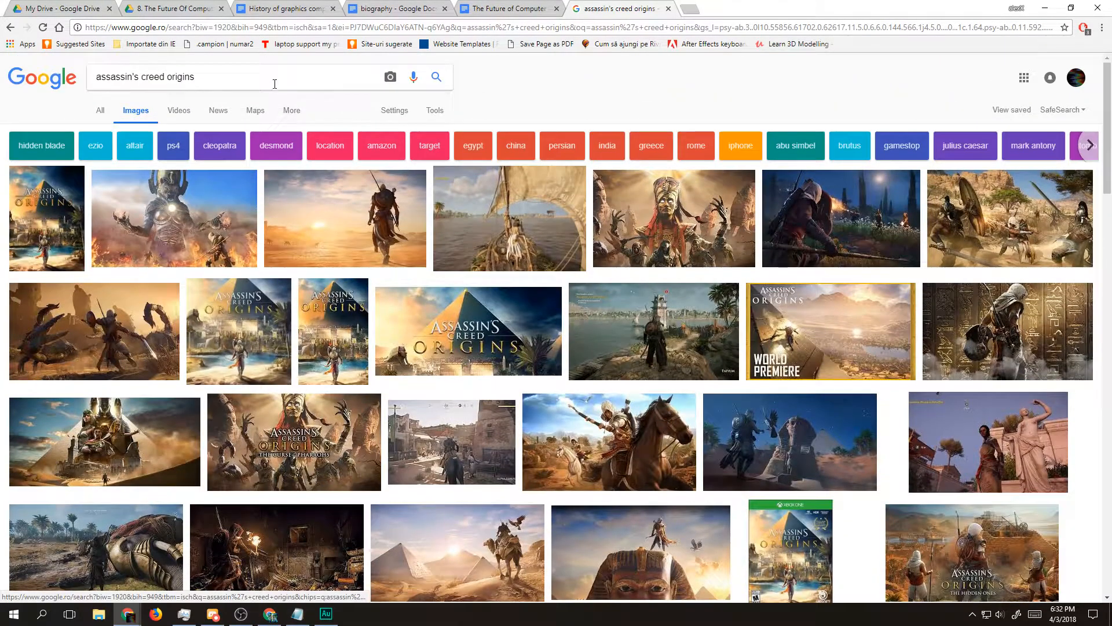
Step: Search the images for "shadow of war"
drag(272, 78, 1, 85)
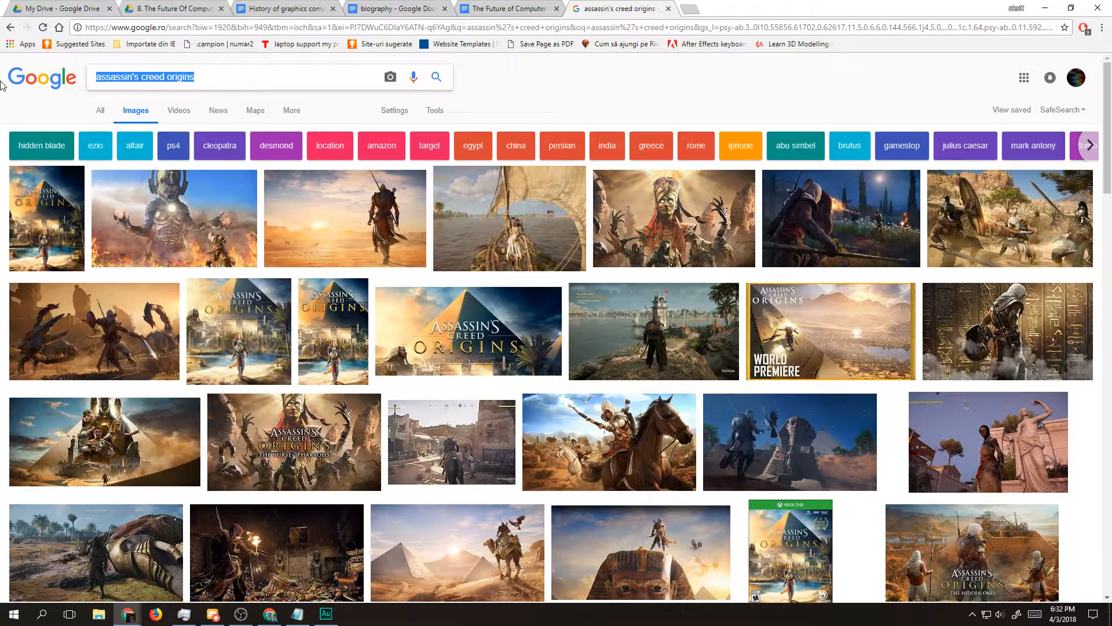
text(shadow)
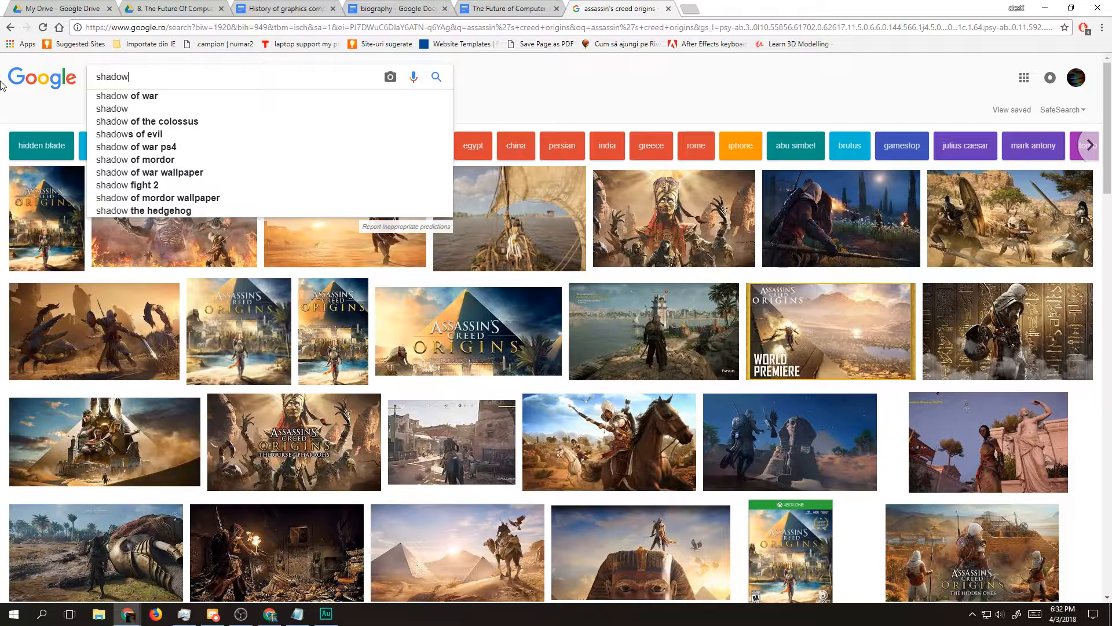
key(Down)
key(Return)
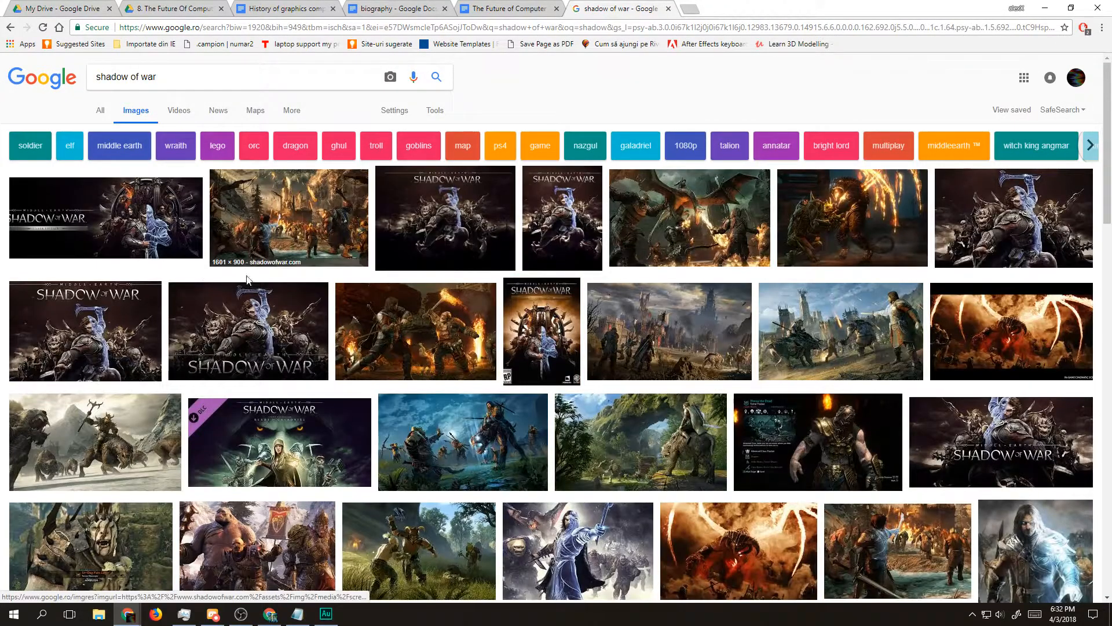
Step: Preview the blue night scene with the beast rider from Shadow of War and examine its graphics
click(481, 434)
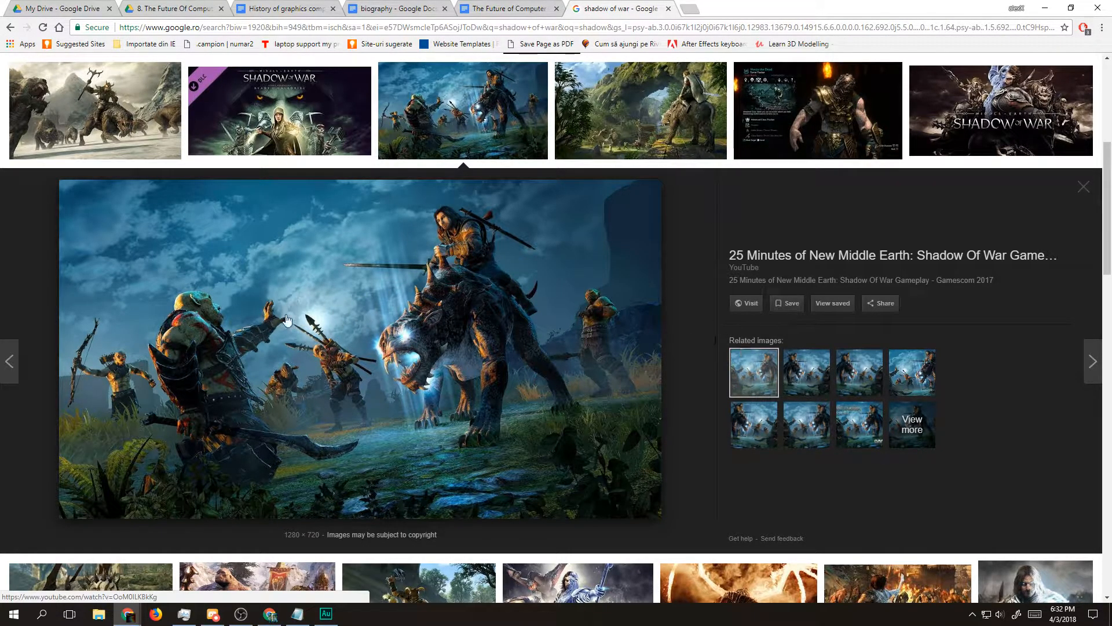
scroll(445, 335, up, 3)
scroll(484, 223, down, 4)
scroll(484, 223, up, 2)
key(ctrl+t)
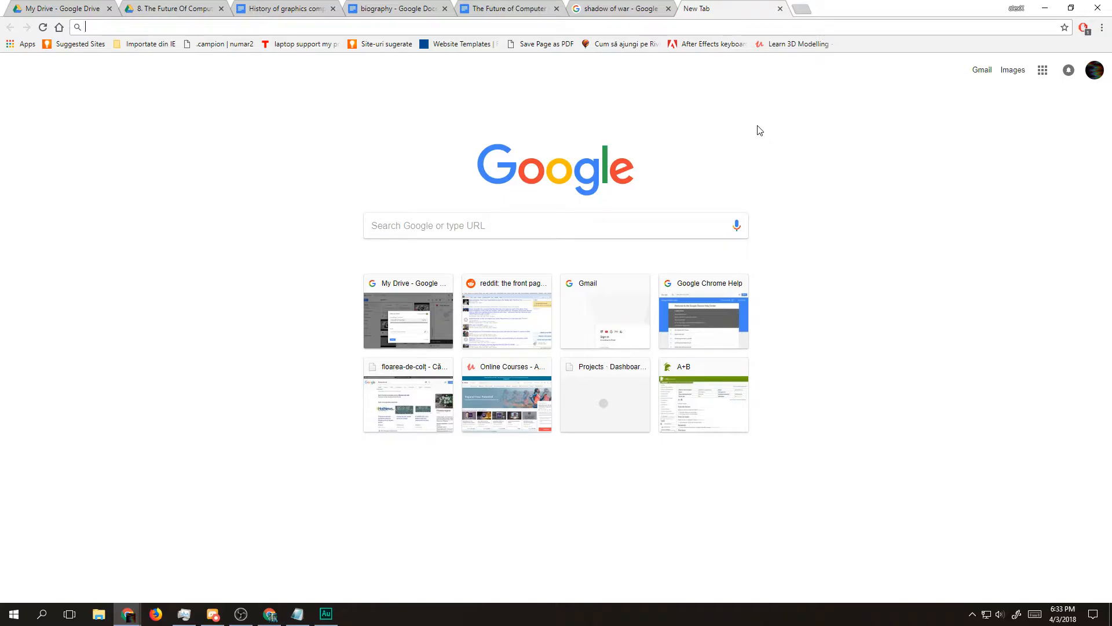
click(619, 9)
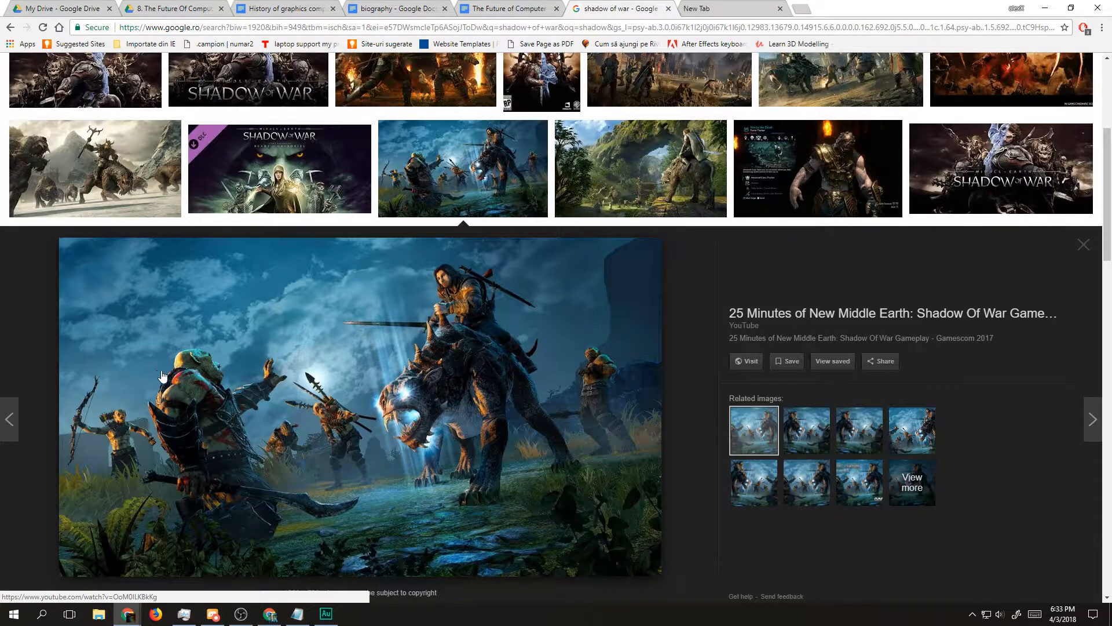
Step: Return to the Future of Computer Graphics document and begin a sentence after "past decade." with "Not only in gaming"
click(510, 6)
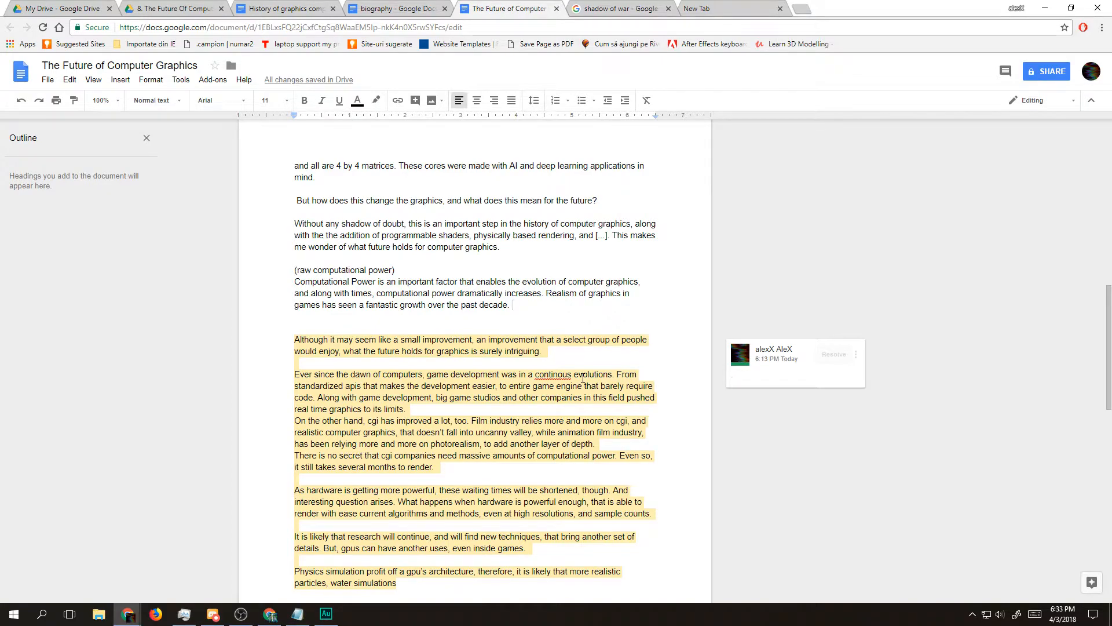
key(shift+Left)
key(shift+Left)
key(shift+Left)
key(shift+Left)
key(shift+Left)
key(shift+Left)
key(shift+Left)
key(Right)
text(O)
key(BackSpace)
text(Not only in gaming)
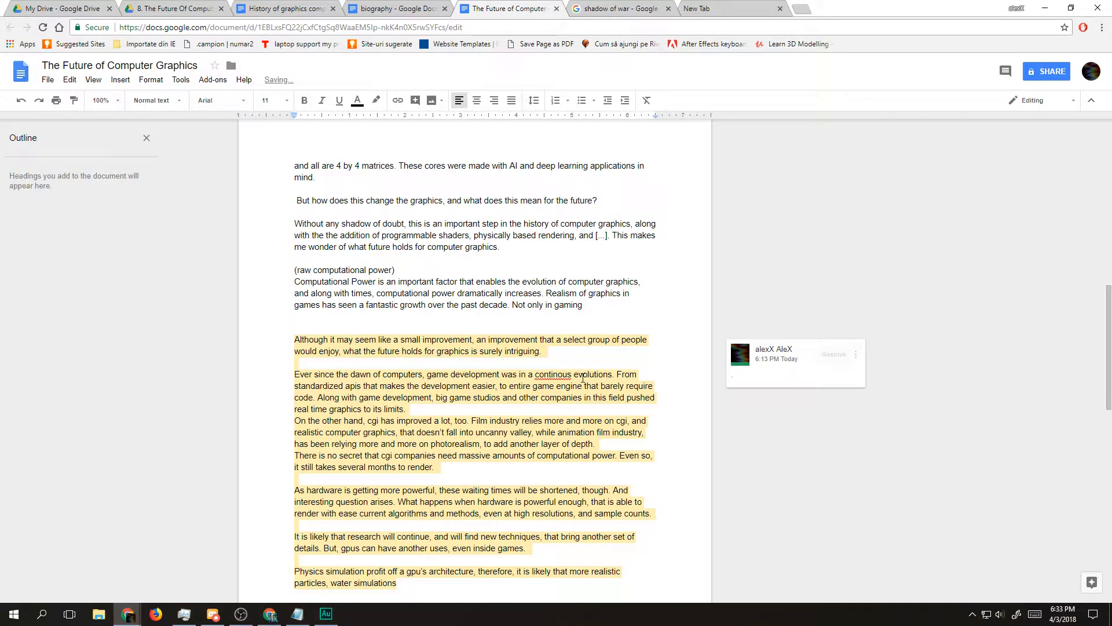
Step: Continue the sentence with "field, but rather in animation industry"
key(BackSpace)
key(BackSpace)
text(g field, but rather in)
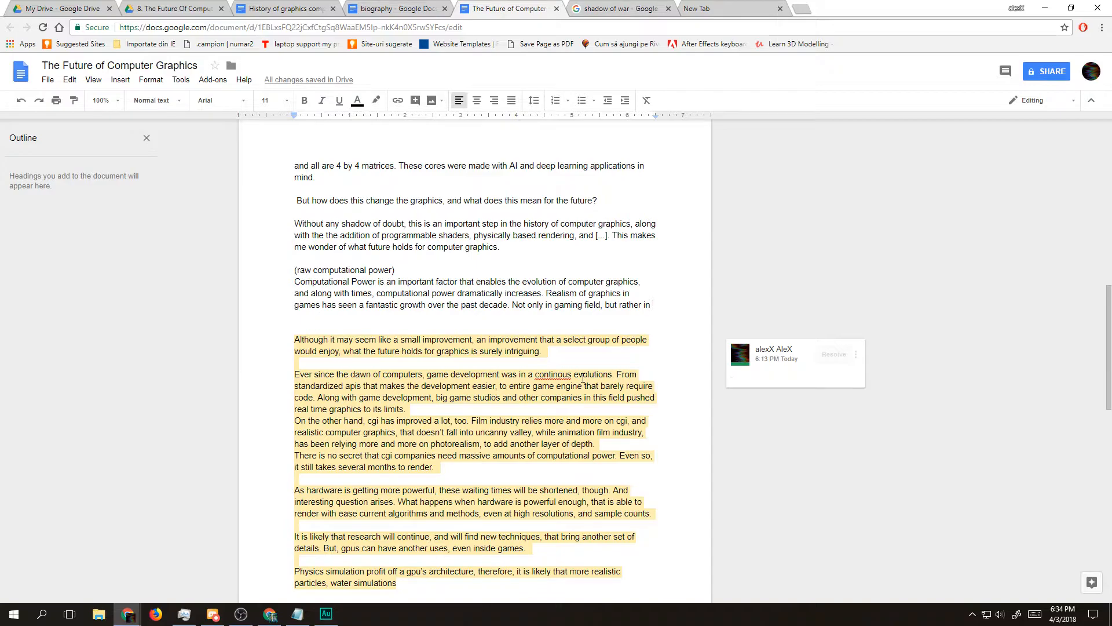
text(animation industry)
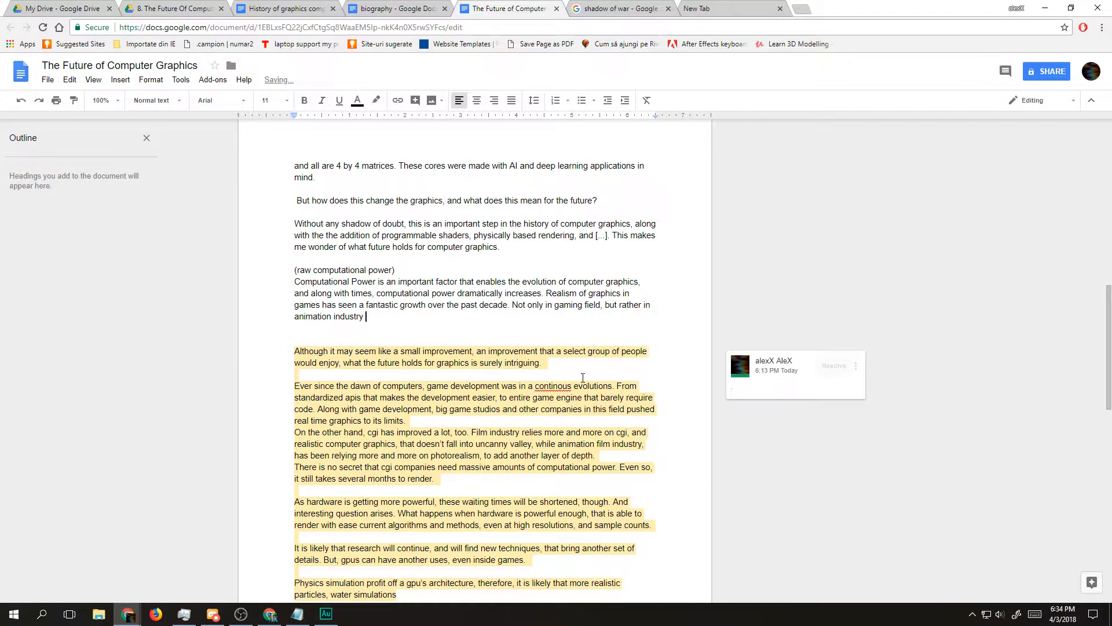
text( (?), although, it presents a more)
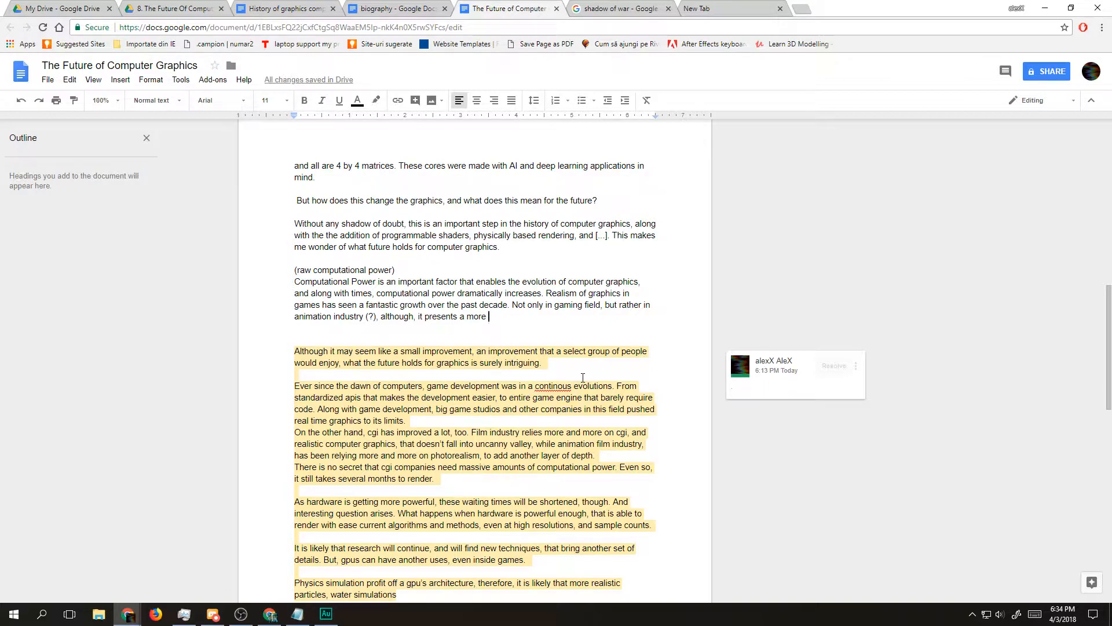
Step: Finish the sentence after "animation industry" with "(?), although, it presents a slower evolution."
key(BackSpace)
key(BackSpace)
key(BackSpace)
key(BackSpace)
key(BackSpace)
text(slower evolution)
Step: Start a new paragraph below it with "It is safe to assume that the future increase"
key(Return)
key(Return)
text(It)
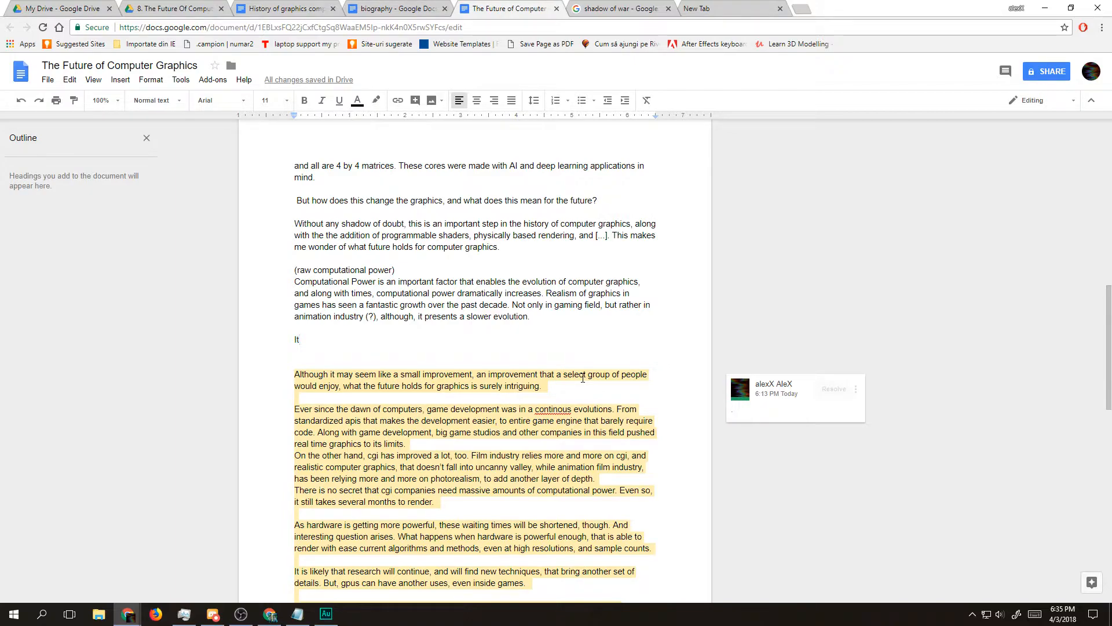
text(is safe to assume that th)
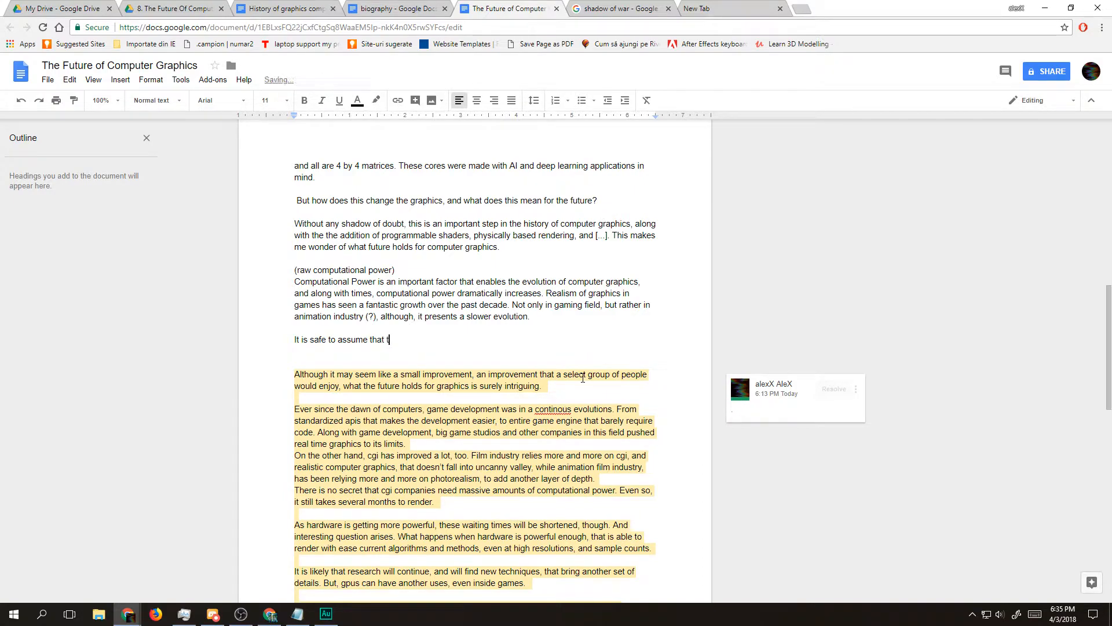
key(BackSpace)
key(BackSpace)
text(the future increase)
Step: Search Google for "future synonyms" and expand the synonym list for the noun's second meaning
double_click(411, 338)
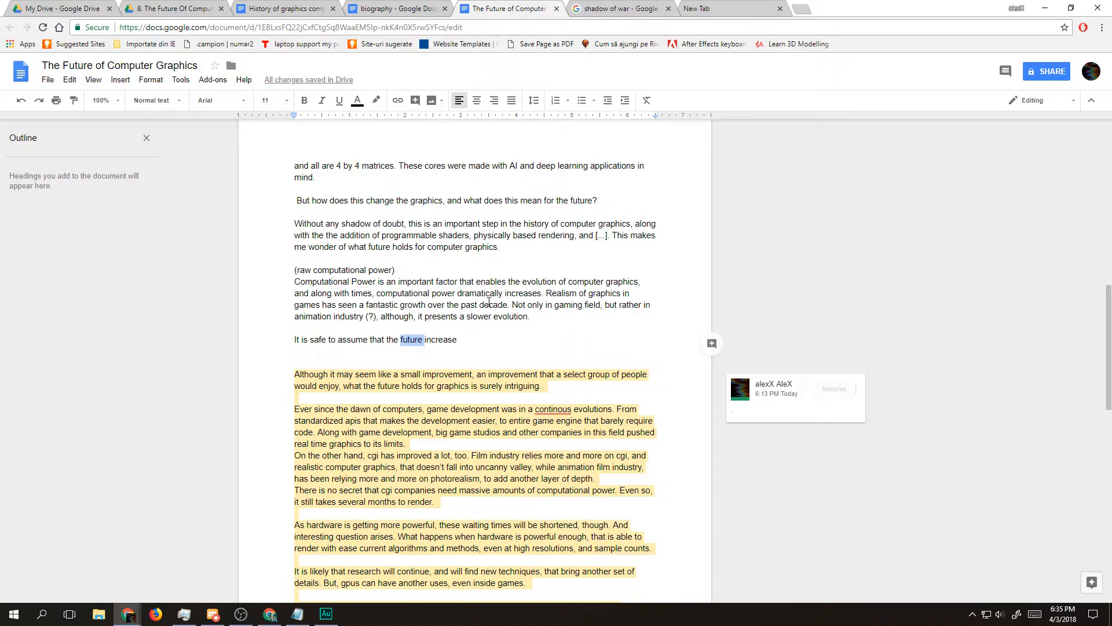
click(721, 8)
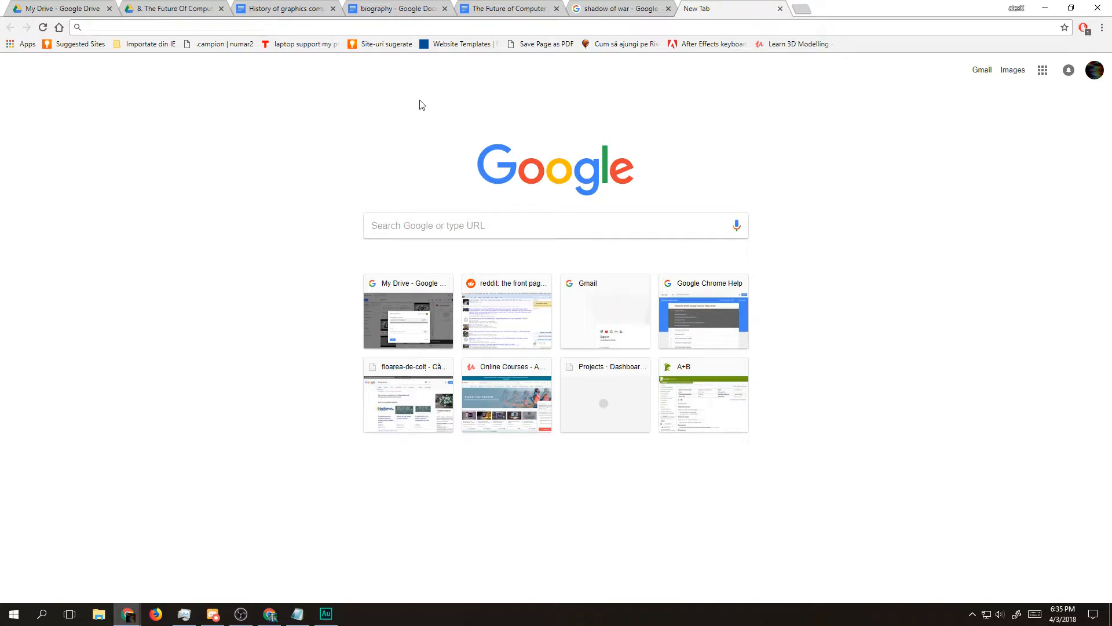
text(future synonyms)
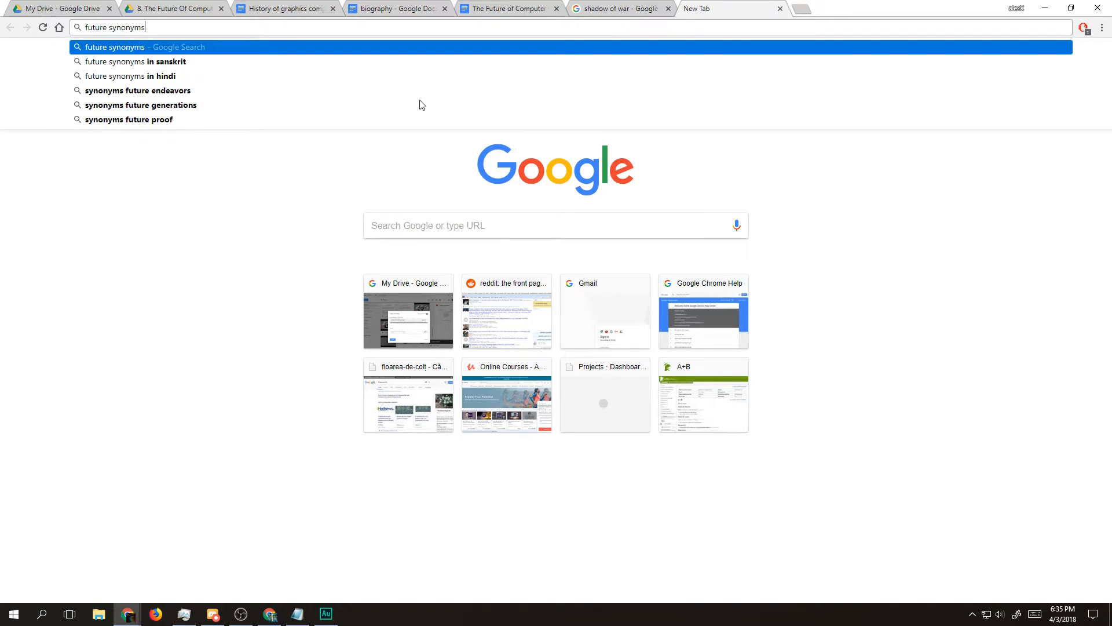
key(Return)
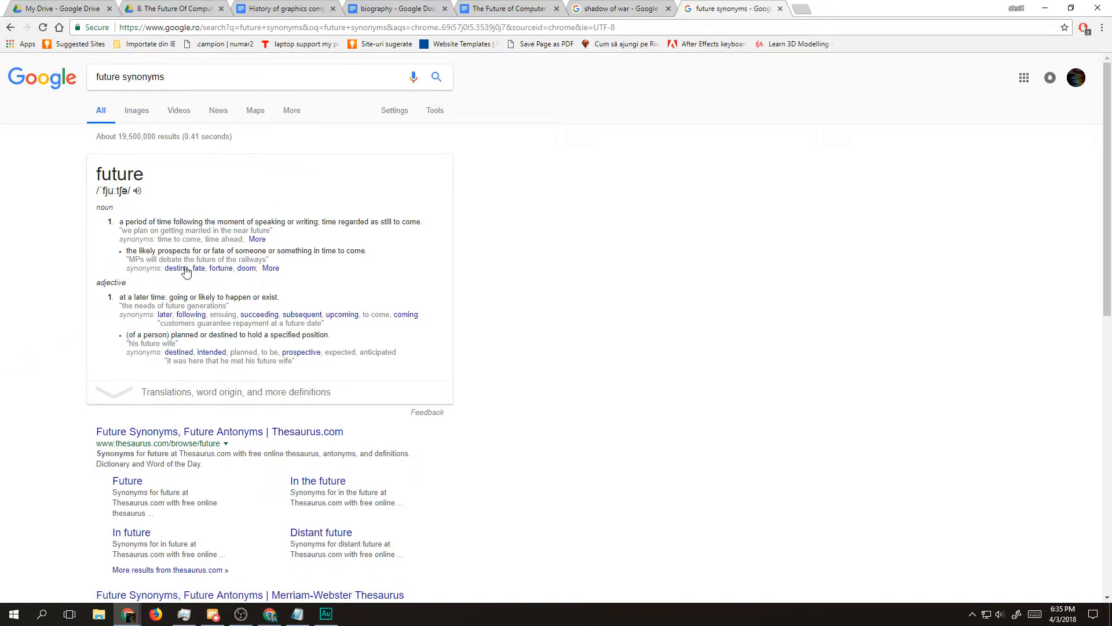
drag(280, 270, 113, 262)
click(320, 281)
click(271, 268)
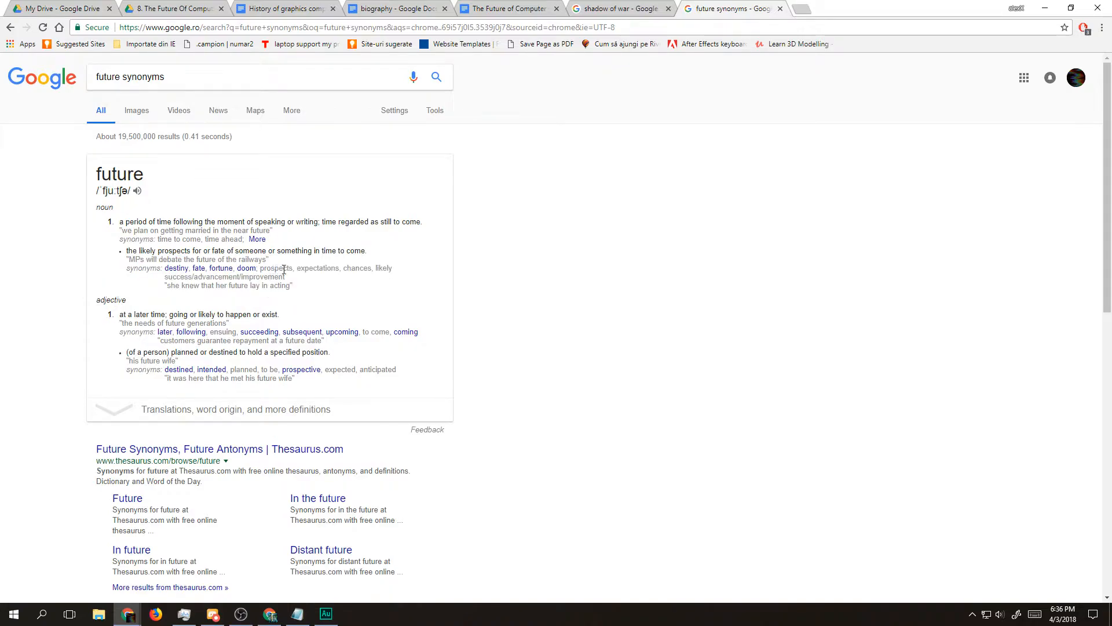
Step: Return to the Future of Computer Graphics document and replace "future" before "increase" with "much anticipated"
click(504, 8)
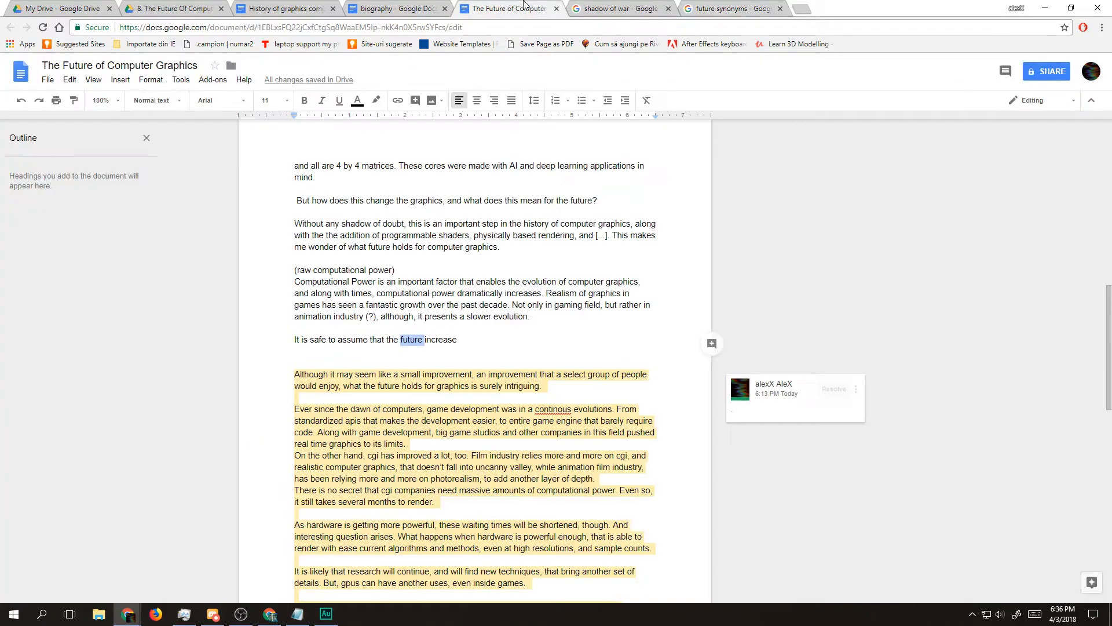
double_click(409, 340)
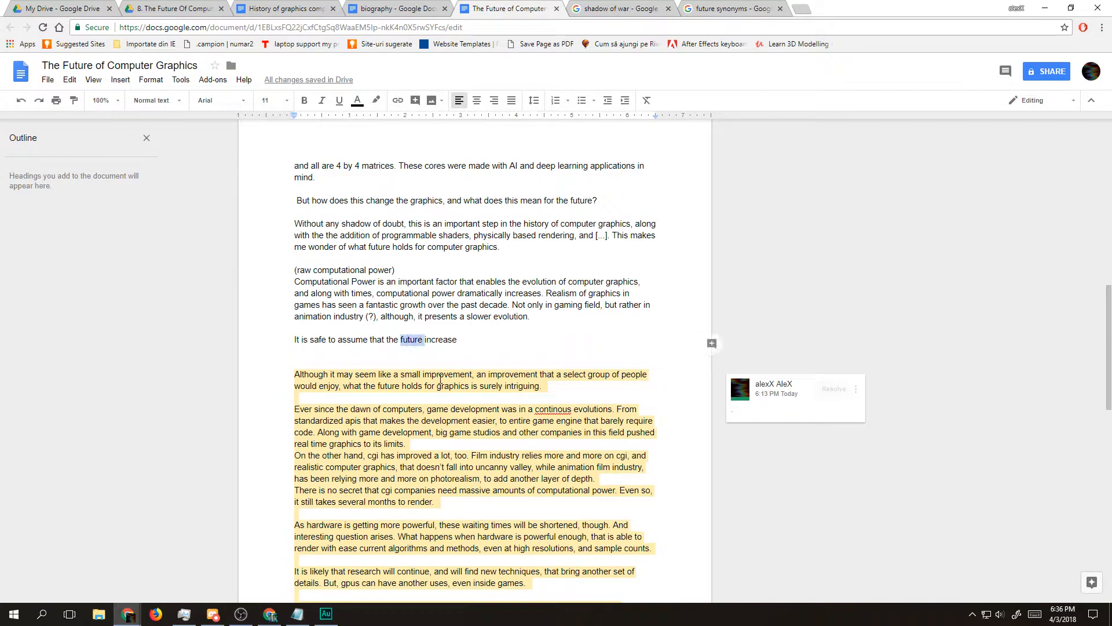
drag(308, 340, 421, 341)
click(427, 340)
double_click(412, 341)
click(701, 5)
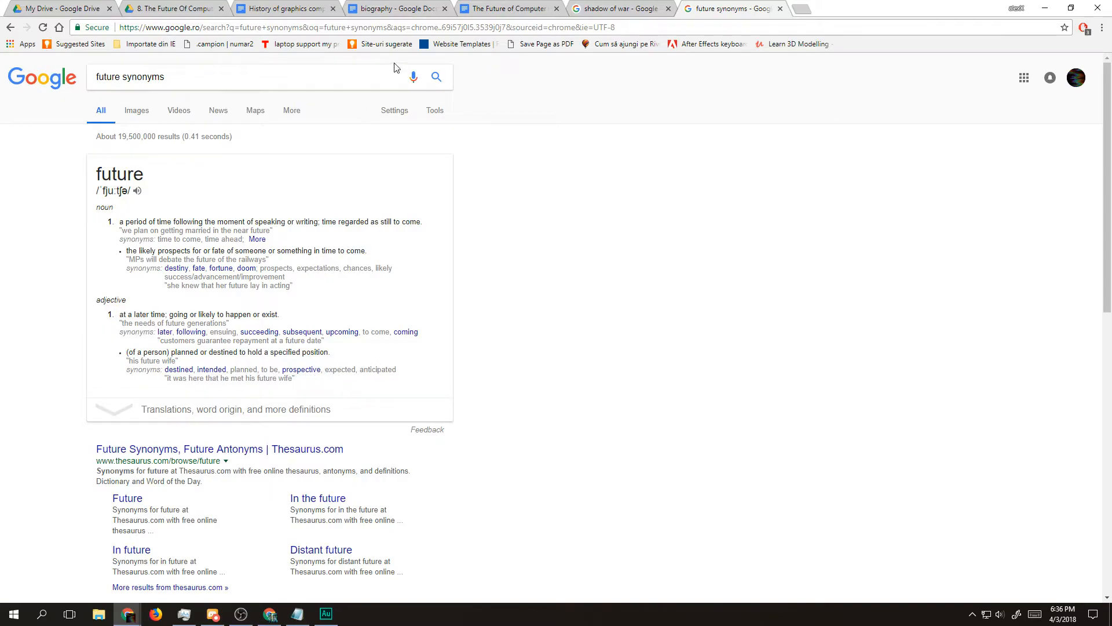
click(482, 4)
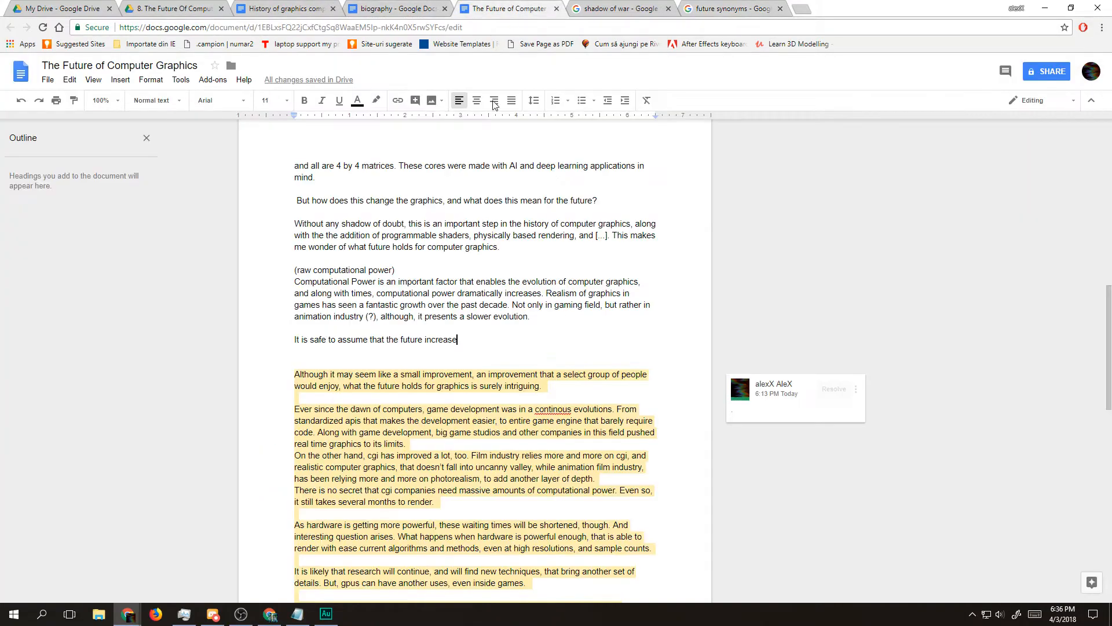
text(much anticipated)
key(End)
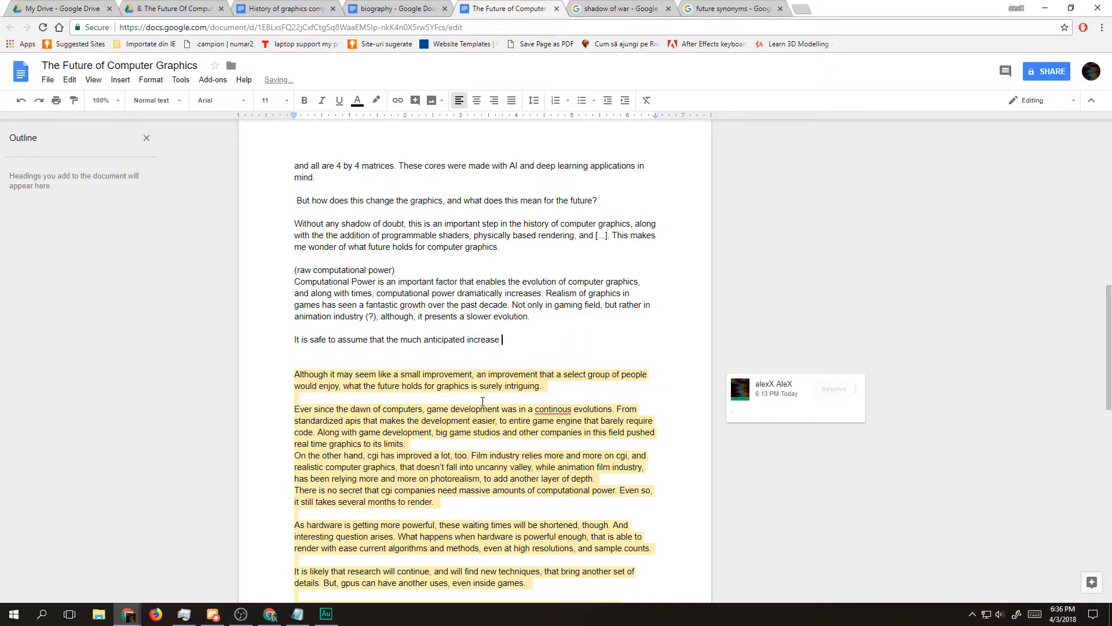
Step: Continue the sentence after "increase" with "of computational power, expected"
text(of computational power, expected)
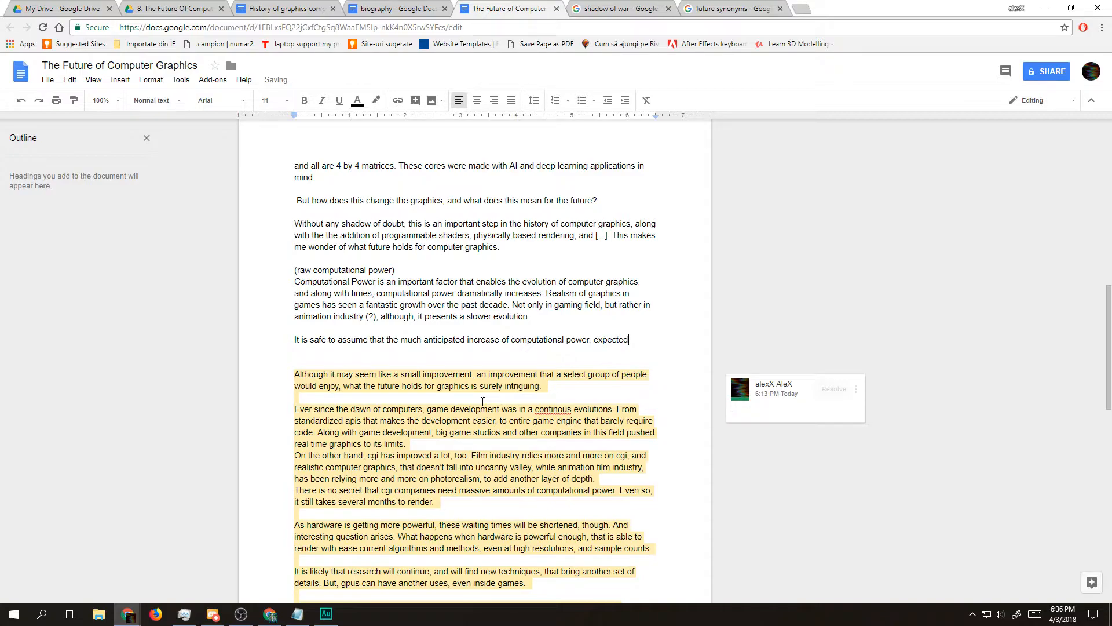
Step: Replace the word "expected" with "that will occur over the next couple of decades"
key(ctrl+shift+Left)
key(Right)
key(ctrl+shift+Left)
key(Right)
key(ctrl+shift+Left)
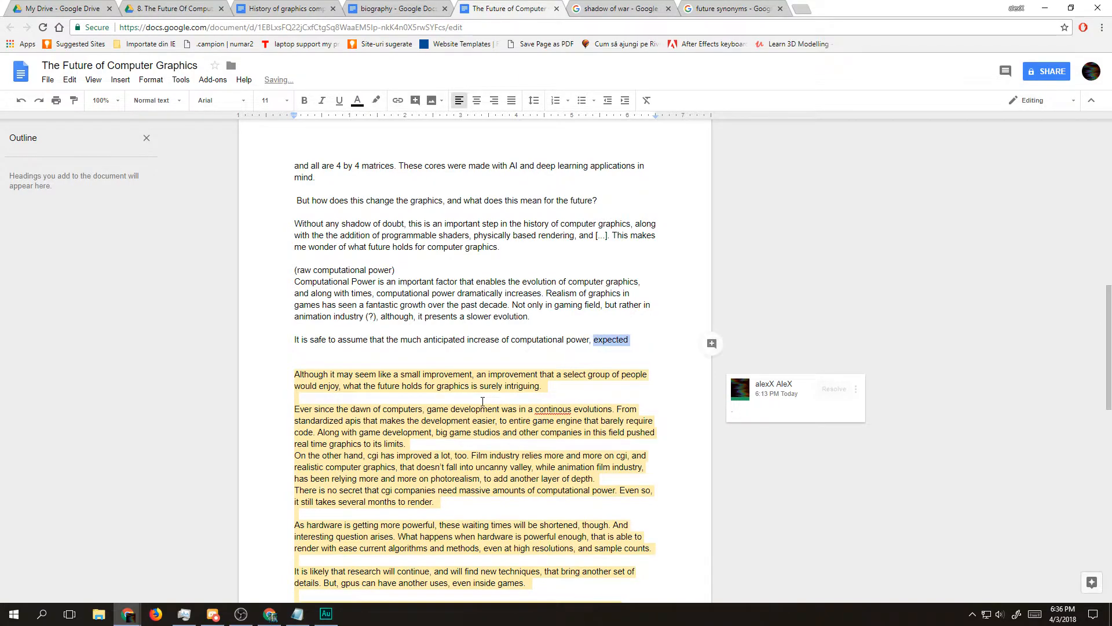
text(that will occur over then)
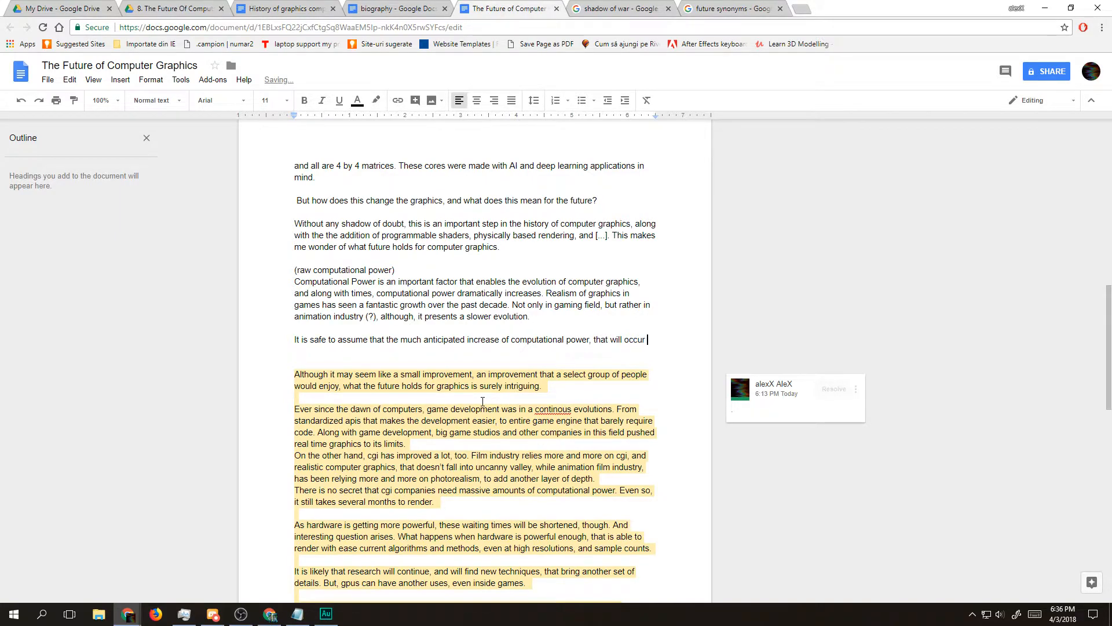
key(BackSpace)
text(next )
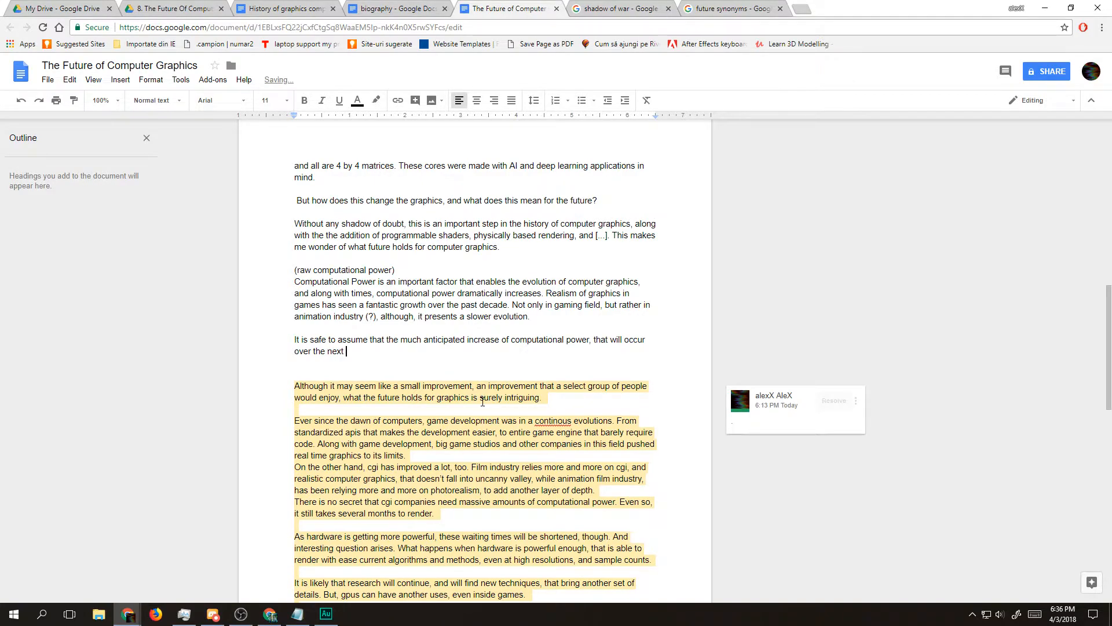
text(couple of decadeas)
key(BackSpace)
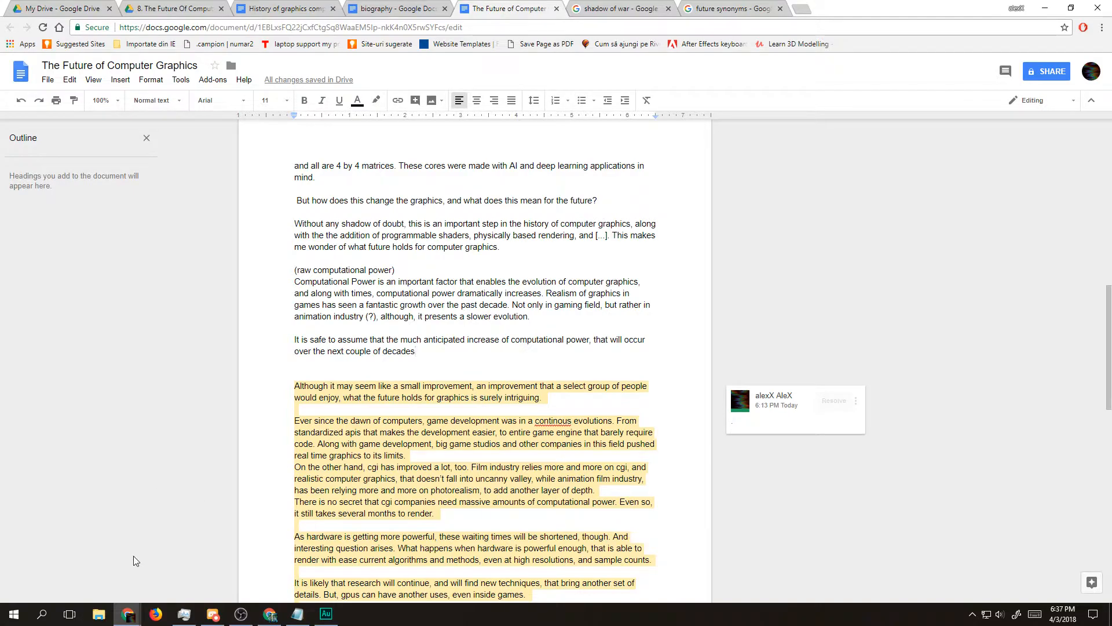
Step: Extend the sentence after "decades" with ", will", removing the trial words "play an im"
double_click(359, 352)
click(399, 341)
key(Down)
text(, will play an im)
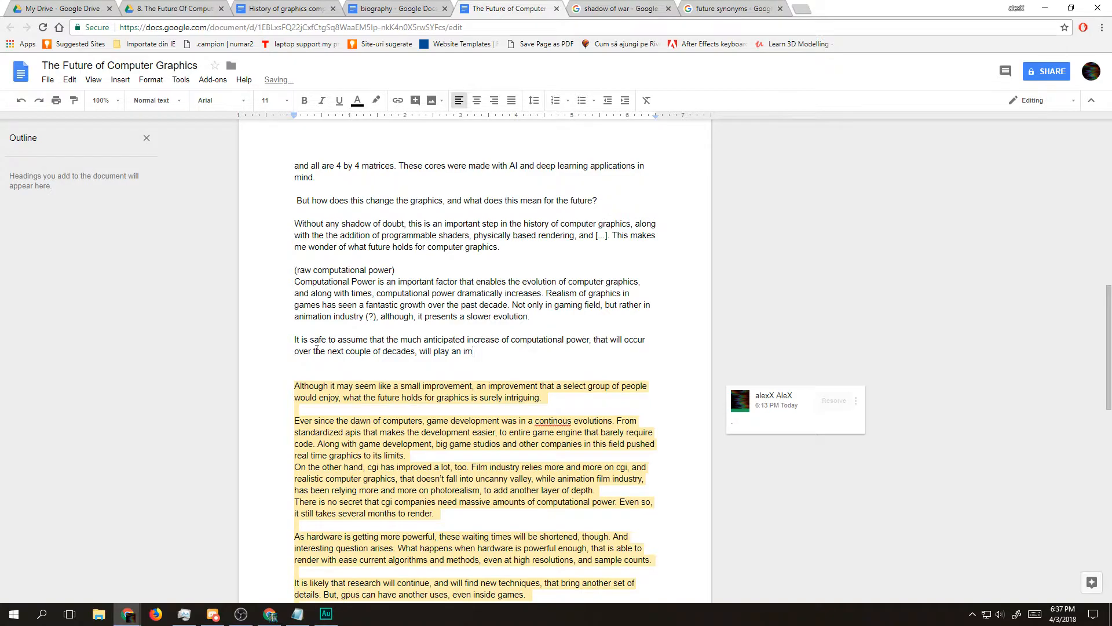
key(BackSpace)
key(BackSpace)
key(BackSpace)
key(BackSpace)
key(BackSpace)
key(BackSpace)
key(BackSpace)
key(BackSpace)
key(BackSpace)
key(BackSpace)
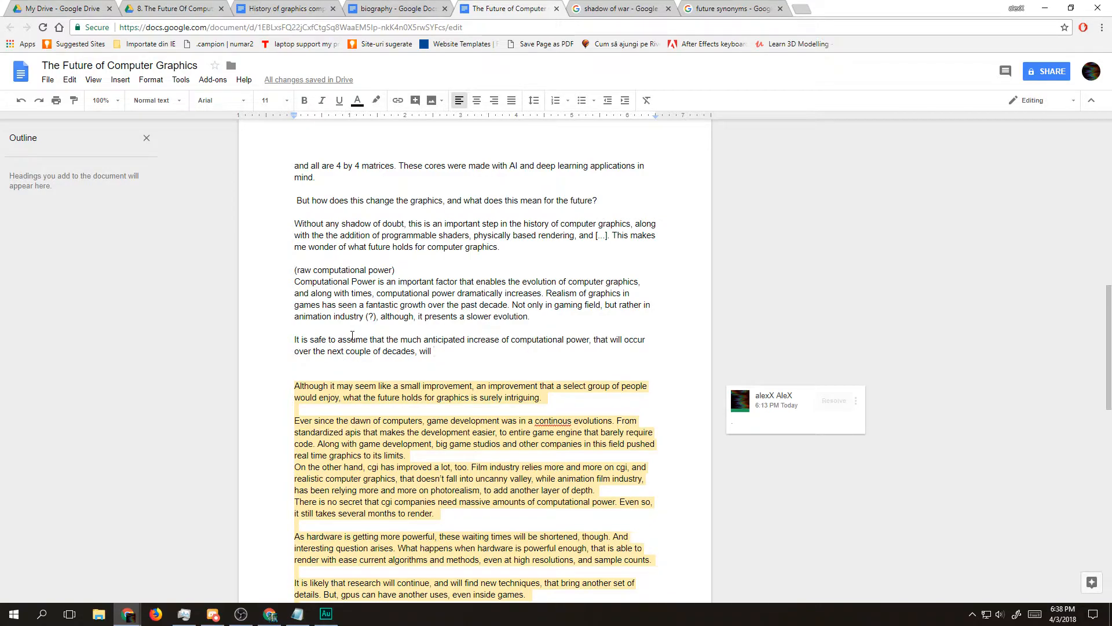
Step: Reread the question about the future, the unfinished sentence and the draft notes further down the document
drag(286, 197, 598, 201)
click(597, 200)
drag(454, 350, 334, 340)
click(402, 355)
drag(440, 363, 294, 337)
click(485, 368)
scroll(492, 366, down, 15)
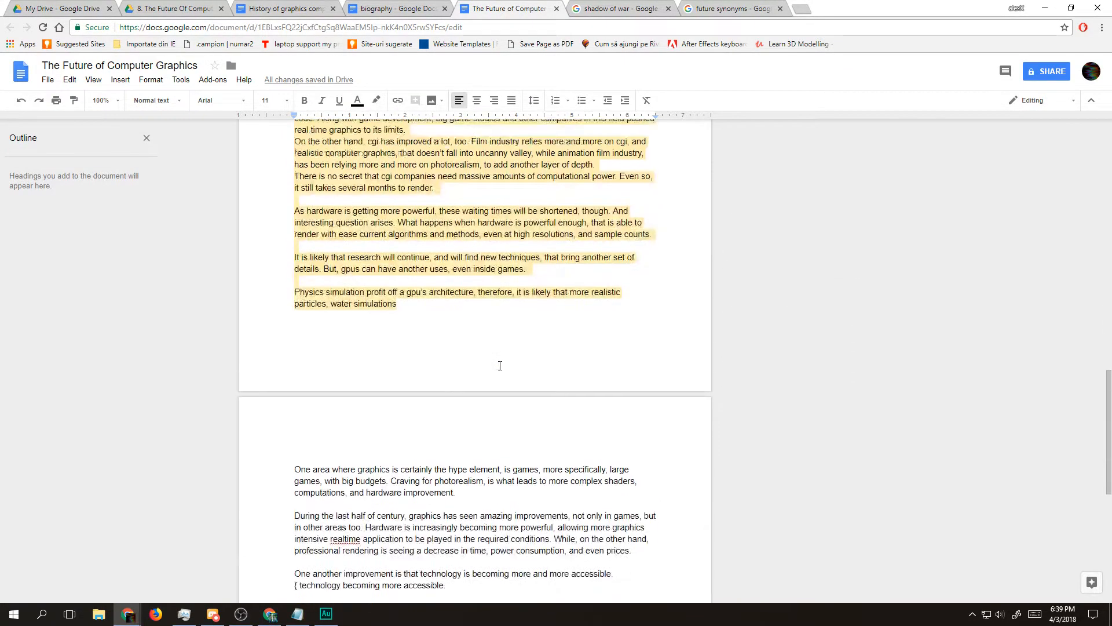
scroll(498, 367, up, 2)
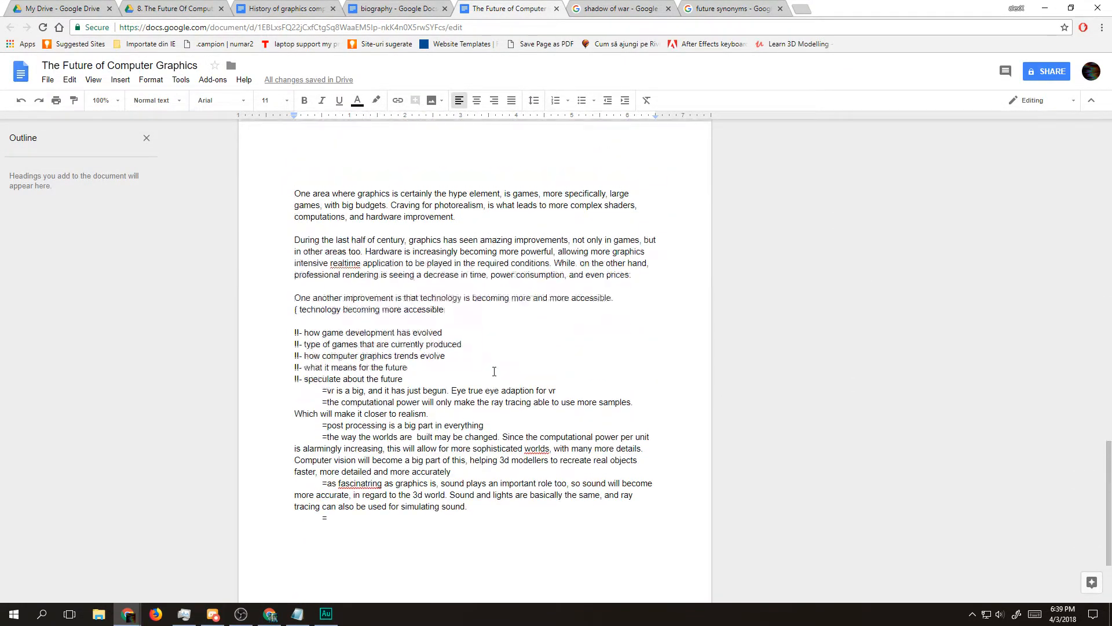
scroll(392, 366, up, 15)
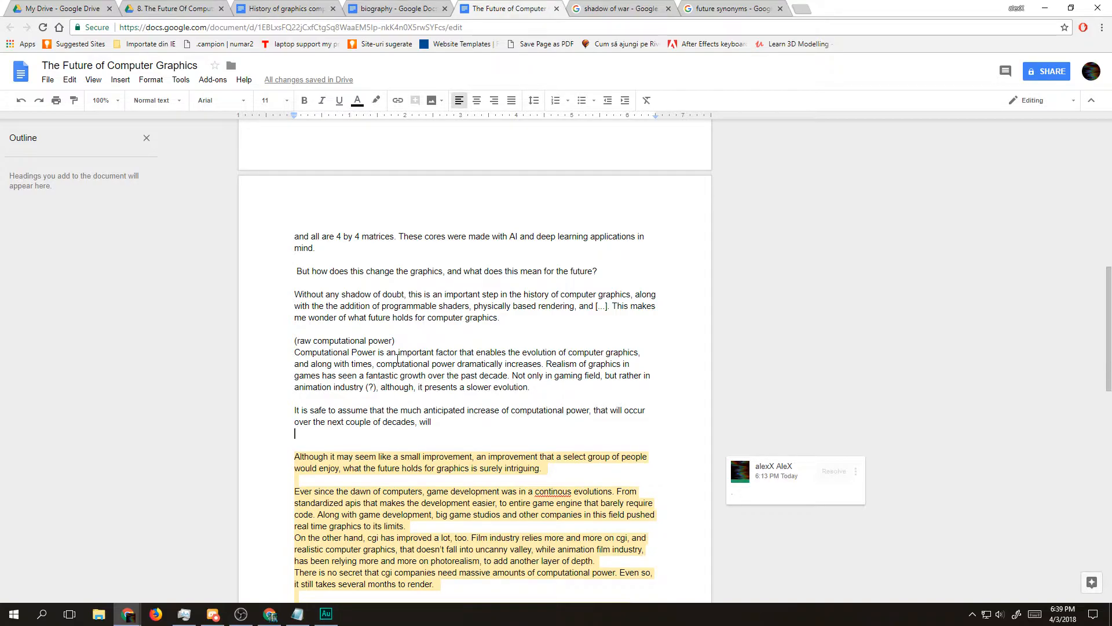
Step: Continue the sentence after "will" with "bring with more detail and realism to entire worlds"
click(436, 422)
text(bring with it a lot)
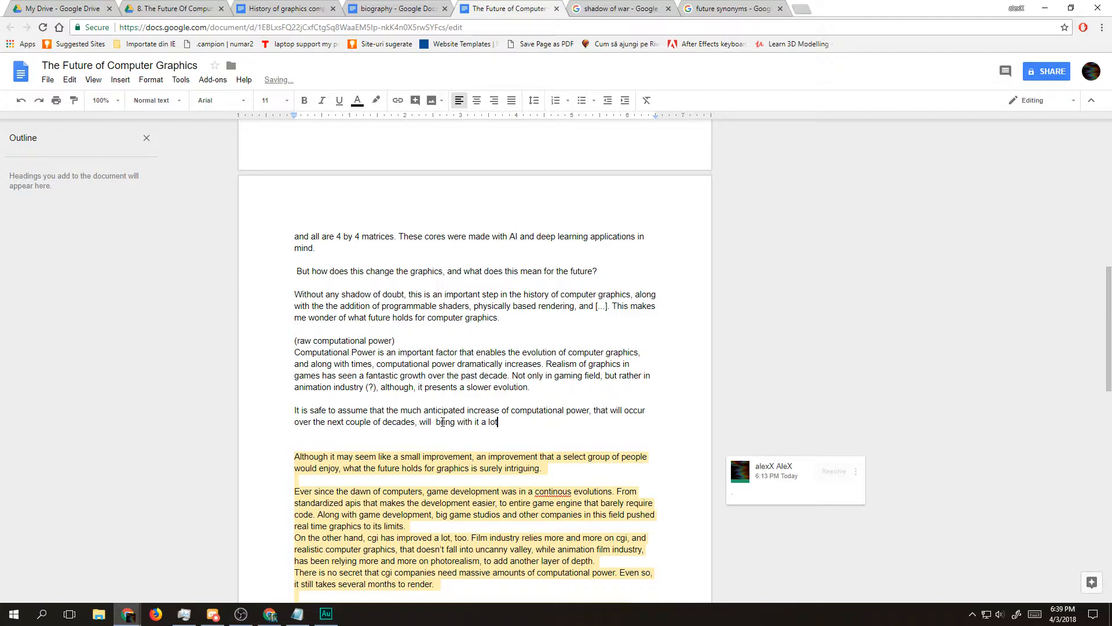
key(BackSpace)
key(BackSpace)
key(BackSpace)
key(BackSpace)
key(BackSpace)
key(BackSpace)
key(BackSpace)
key(BackSpace)
text(more detail and realism to entire worlds)
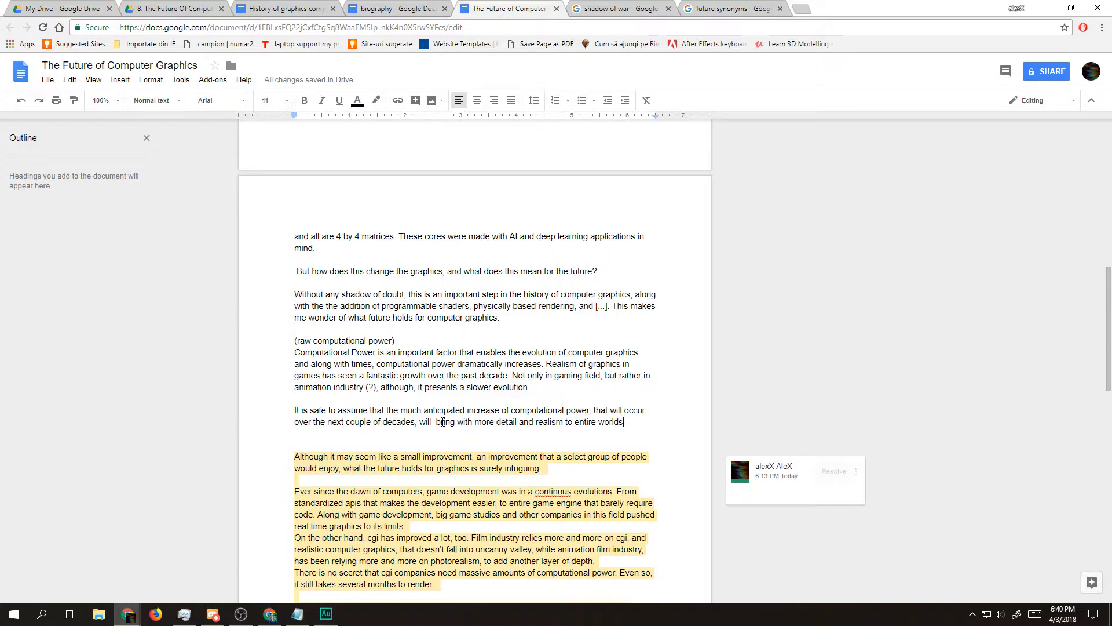
Step: Insert the missing word "it" between "bring with" and "more detail"
click(473, 422)
text(it)
key(BackSpace)
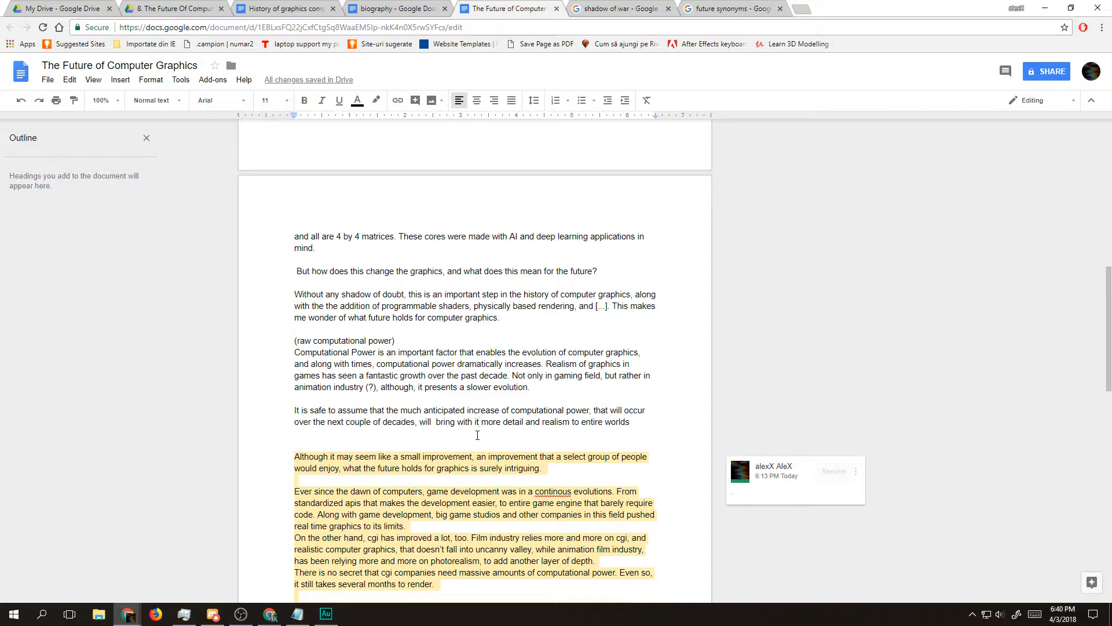
key(alt+Tab)
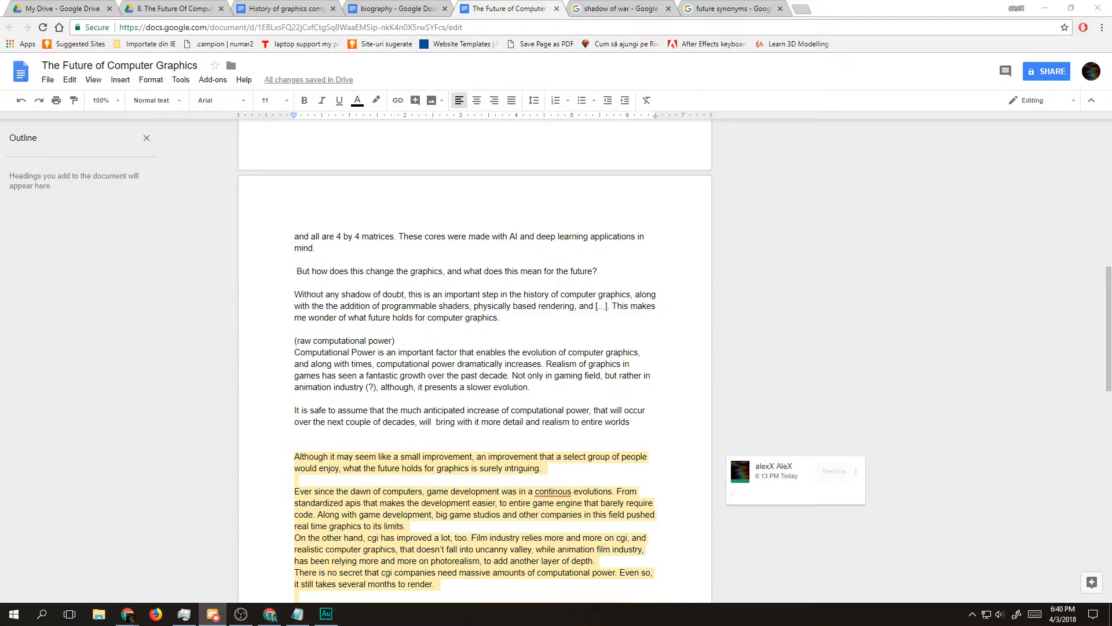
key(alt+Tab)
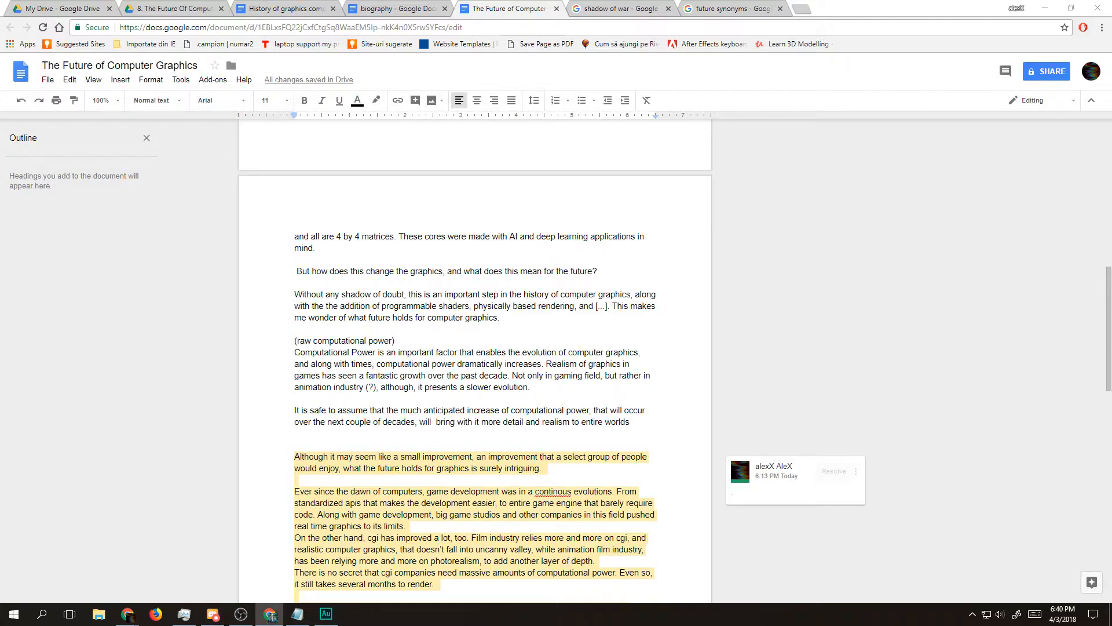
key(alt+Tab)
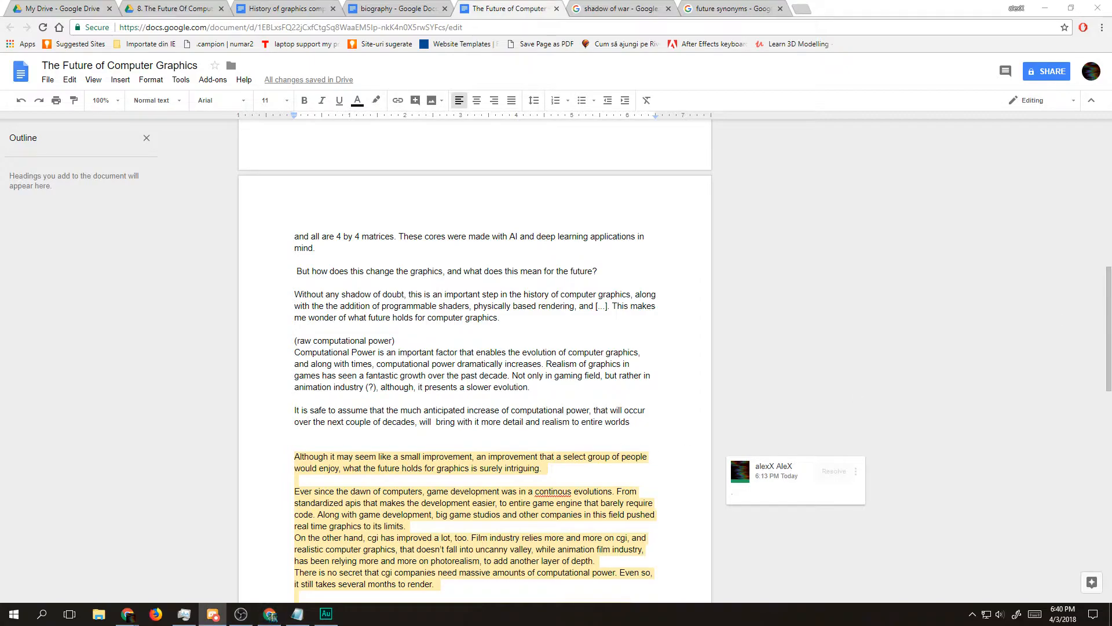
key(alt+Tab)
key(alt+Tab)
key(alt+Tab)
drag(649, 422, 287, 408)
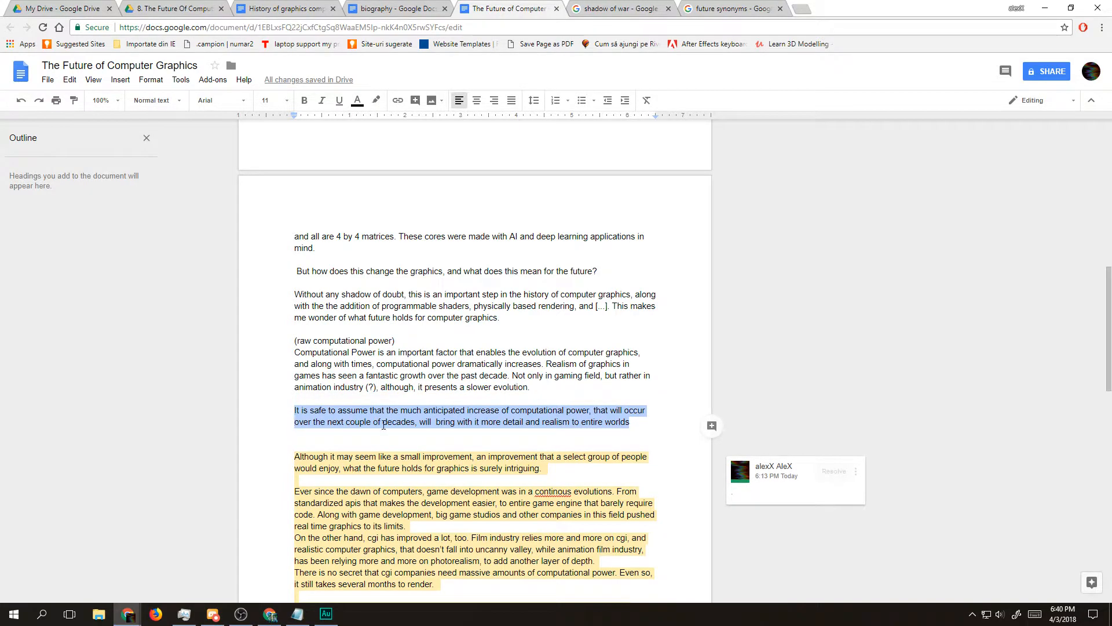
click(472, 422)
drag(493, 422, 628, 427)
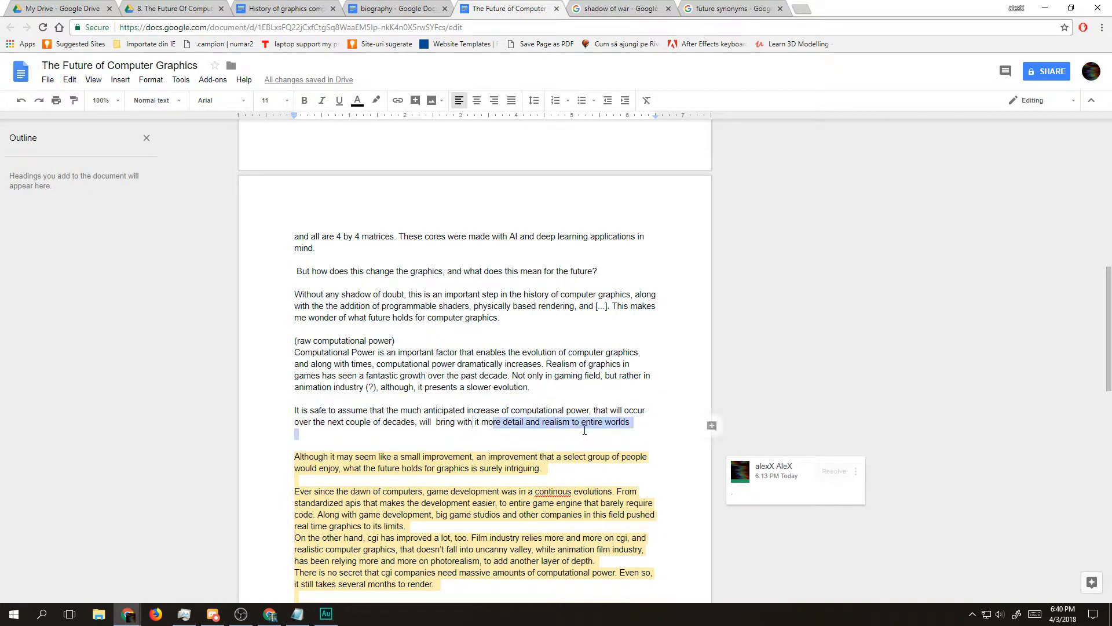
triple_click(637, 422)
click(489, 423)
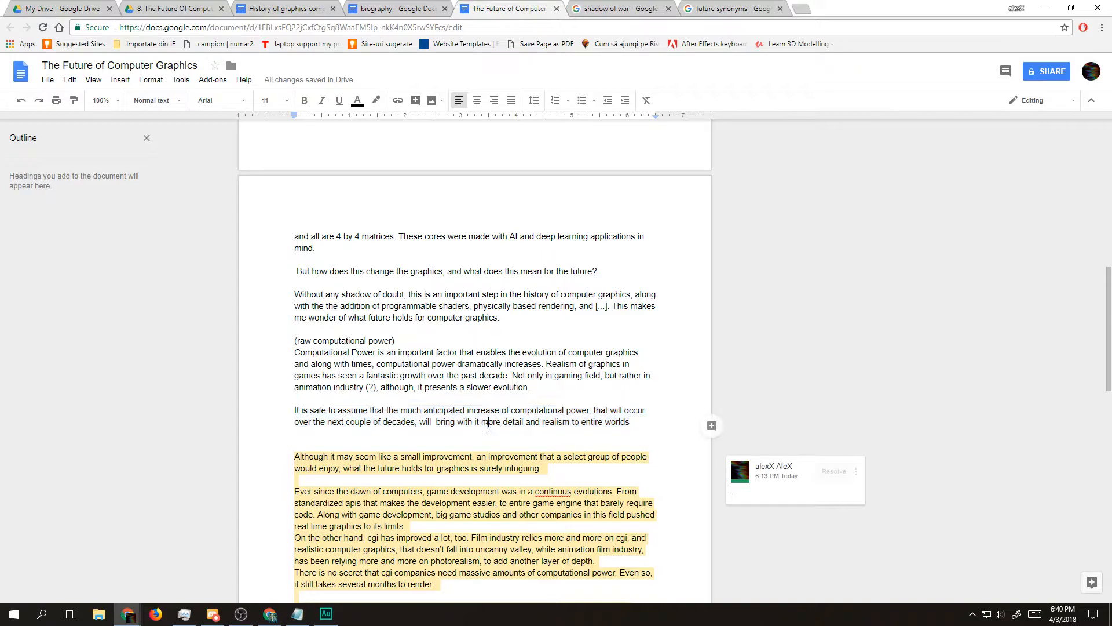
Step: Continue the sentence after "entire worlds" with ", and not only games, as"
click(648, 425)
text(. )
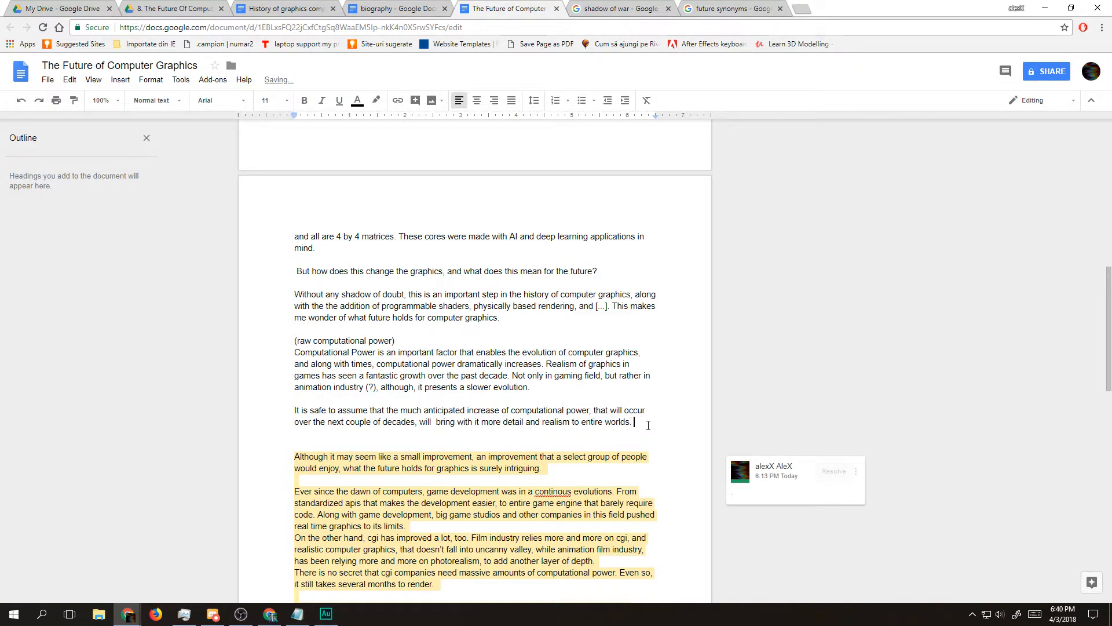
text(B)
key(BackSpace)
key(BackSpace)
key(BackSpace)
text(, and not onlt i)
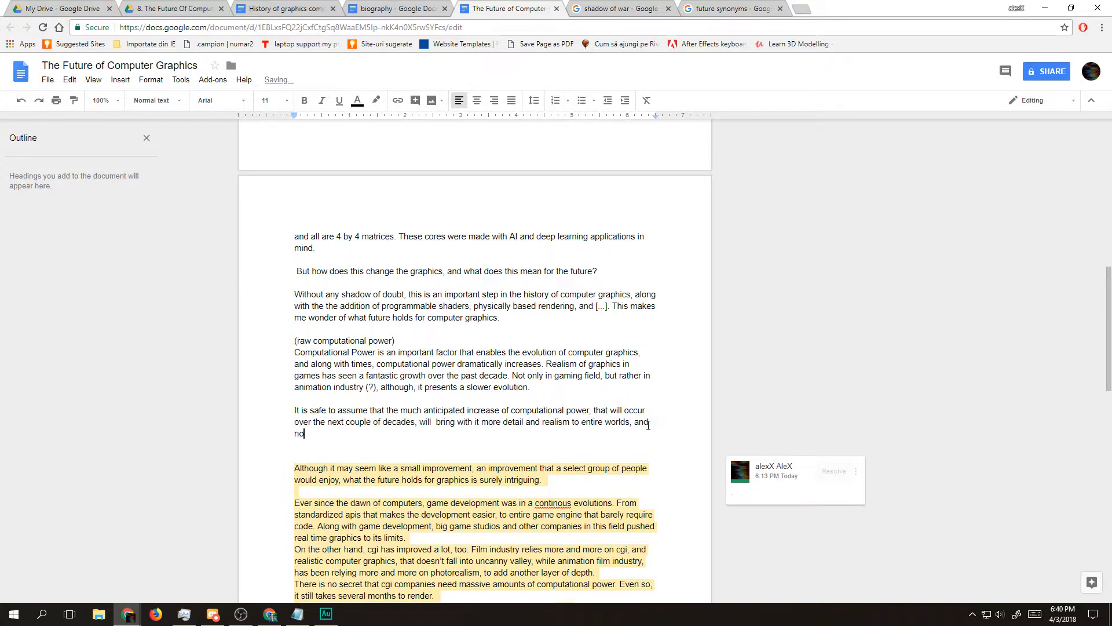
key(BackSpace)
key(BackSpace)
key(BackSpace)
text(y games, as )
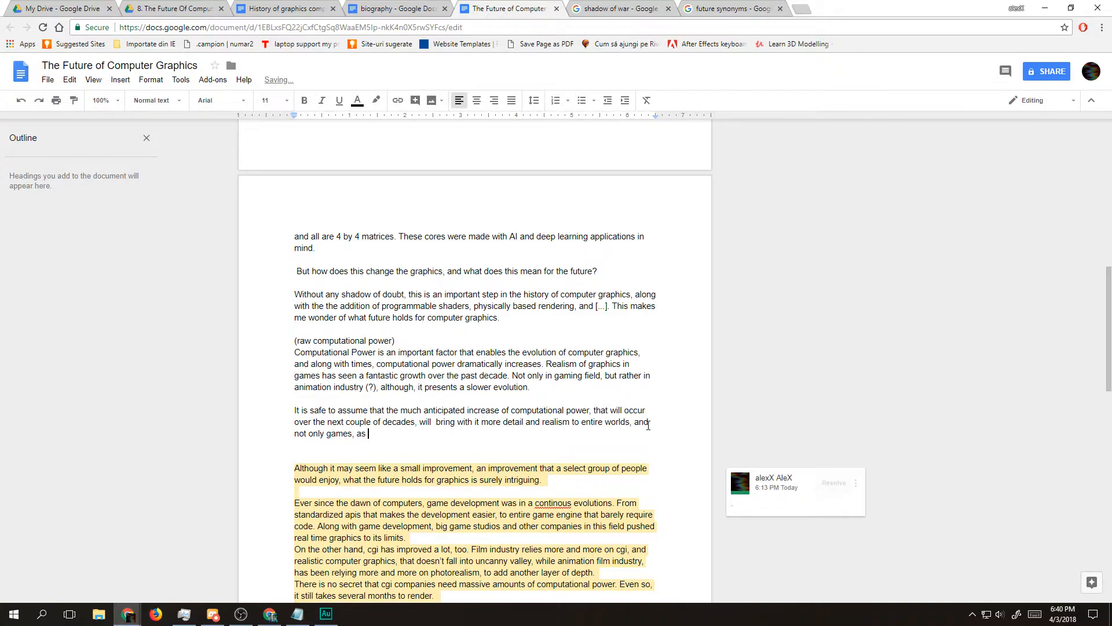
text(this computational power)
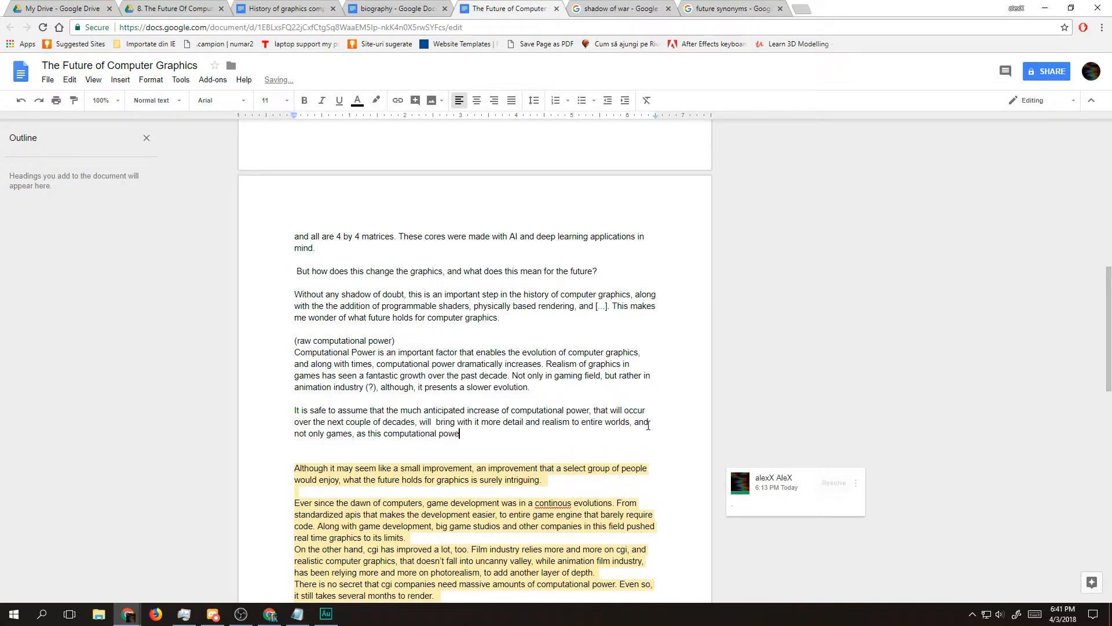
Step: Continue the sentence after "not only games, as" with "this inc", dropping the trial wording "computational power"
key(BackSpace)
key(BackSpace)
key(BackSpace)
key(BackSpace)
key(BackSpace)
key(BackSpace)
key(BackSpace)
key(BackSpace)
key(BackSpace)
key(BackSpace)
key(BackSpace)
key(BackSpace)
key(BackSpace)
key(BackSpace)
key(BackSpace)
key(BackSpace)
key(BackSpace)
key(BackSpace)
key(BackSpace)
text(inc)
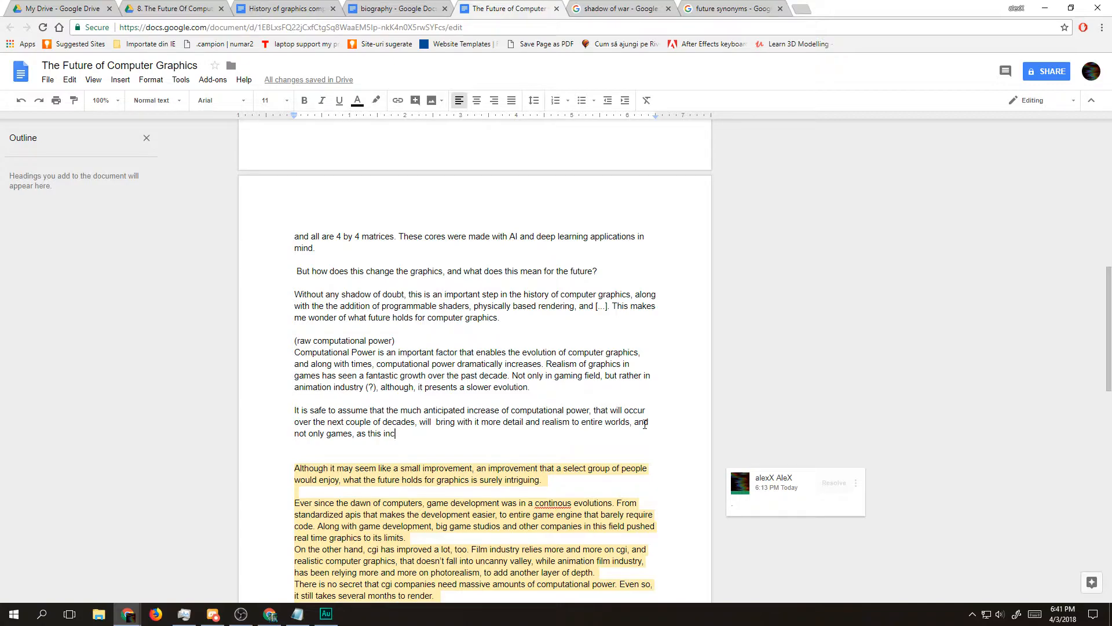
click(269, 614)
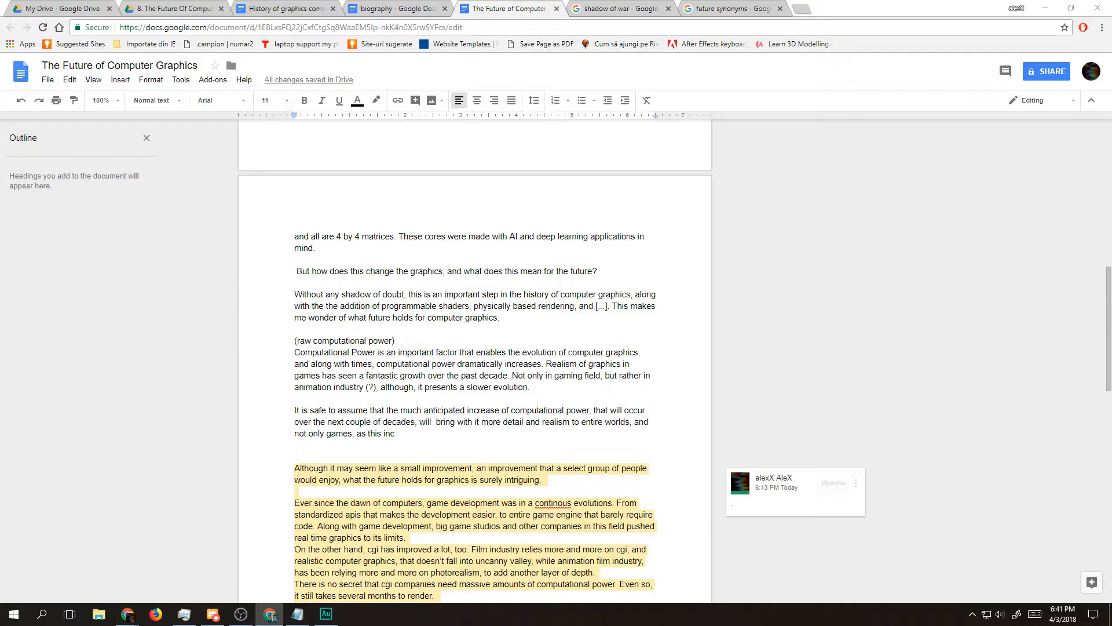
key(alt+Tab)
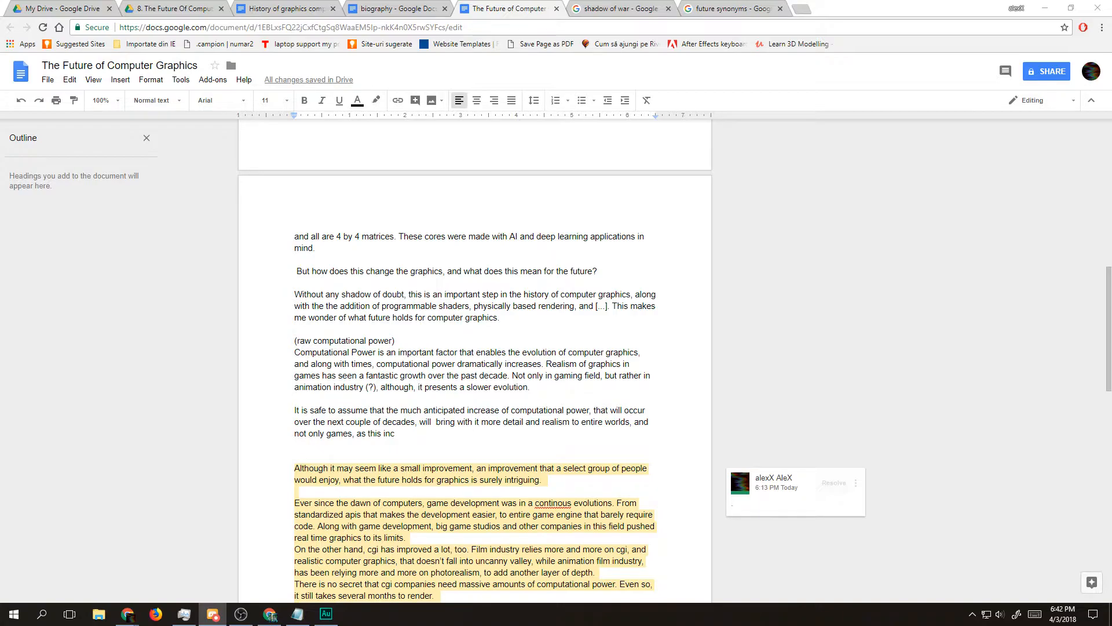
key(alt+Tab)
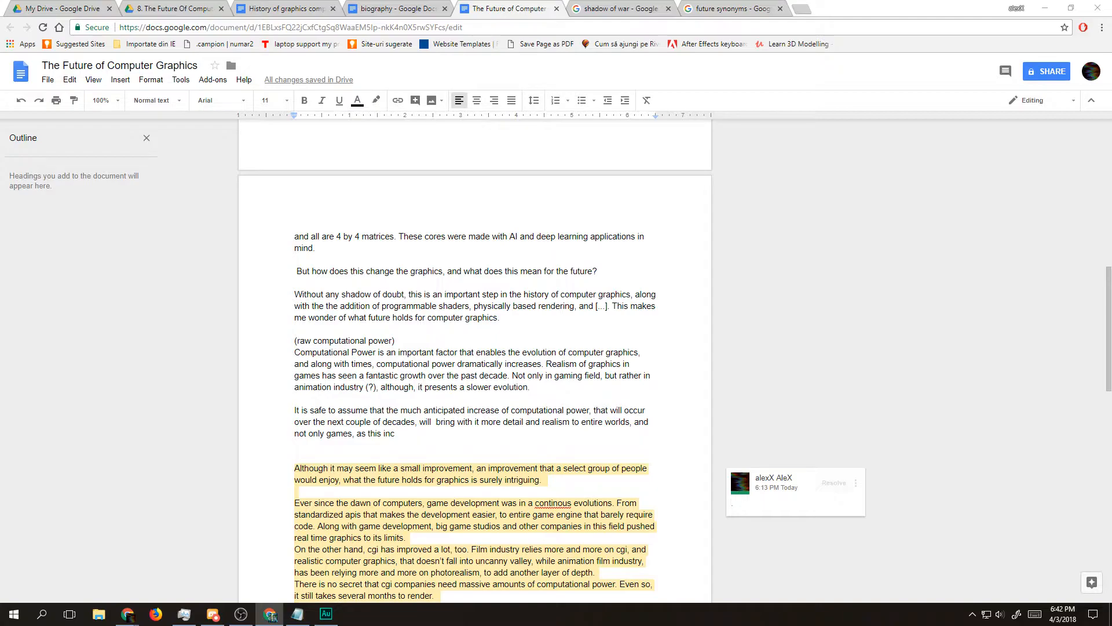
key(alt+Tab)
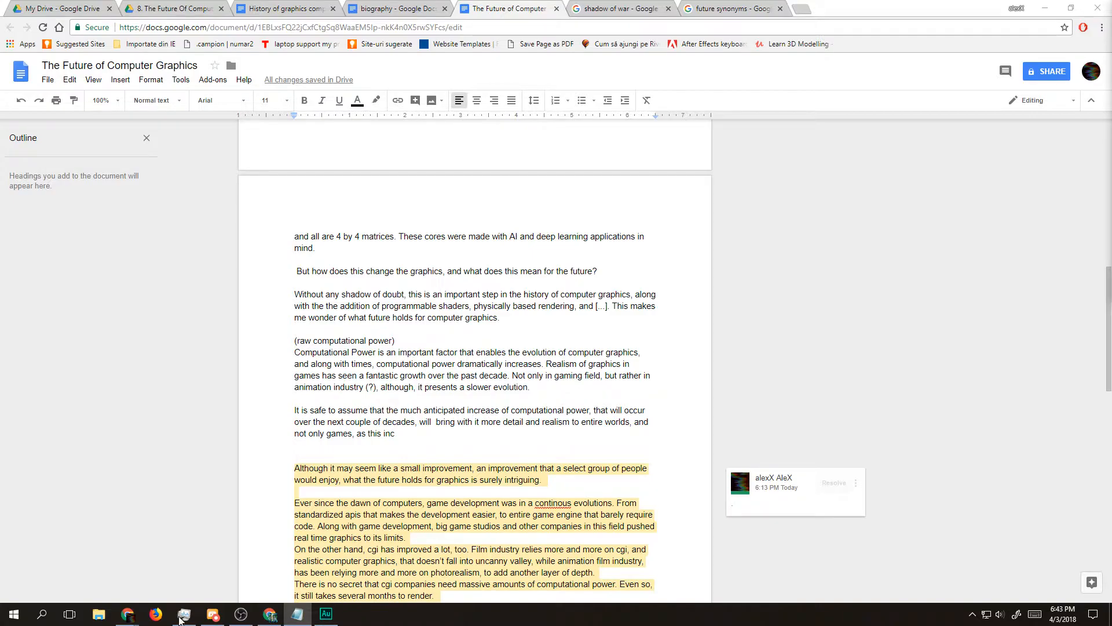
Step: Mark the unfinished sentence after "as this inc" with the placeholder "[...]"
click(439, 446)
click(428, 440)
text([...])
Step: Add the comment "this should also talk about <>" to the whole raw computational power section
drag(427, 439, 255, 347)
click(712, 437)
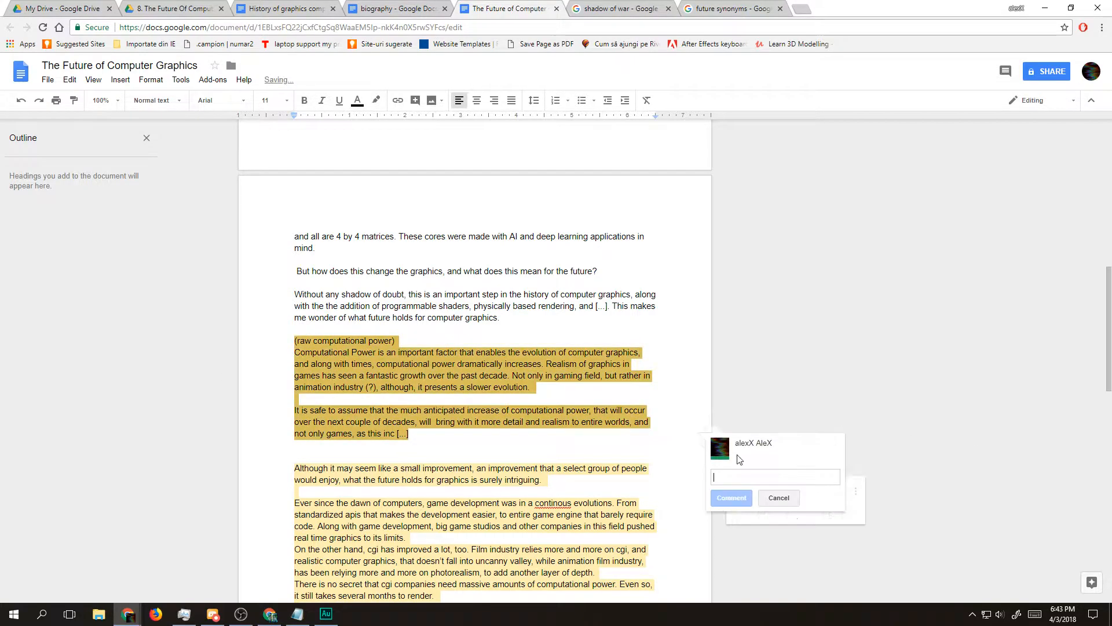
text(this should also talk about <>)
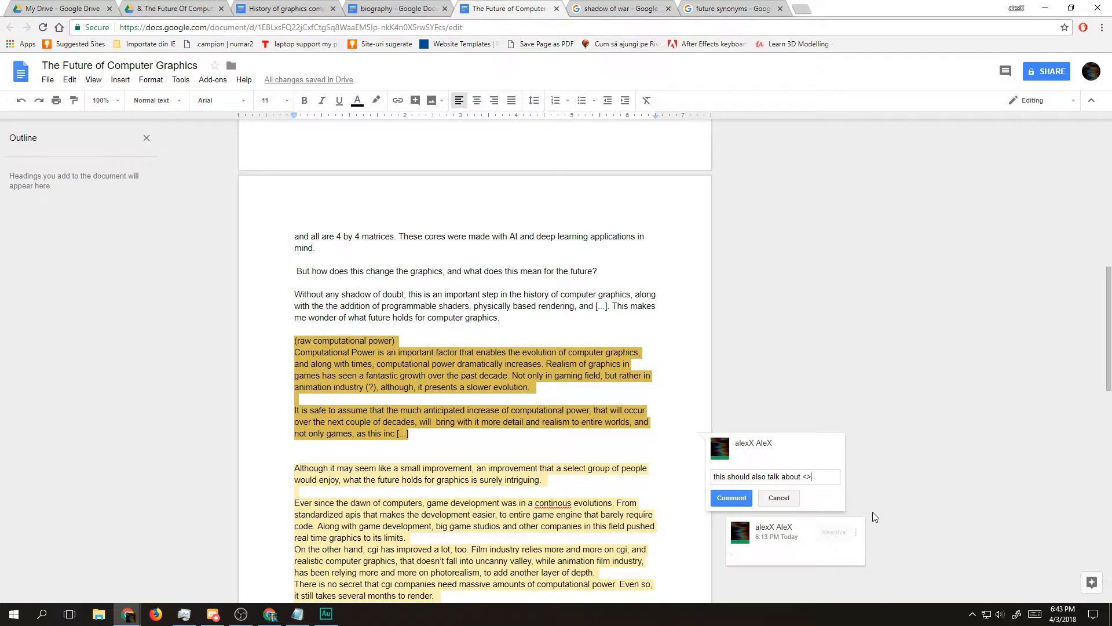
click(731, 497)
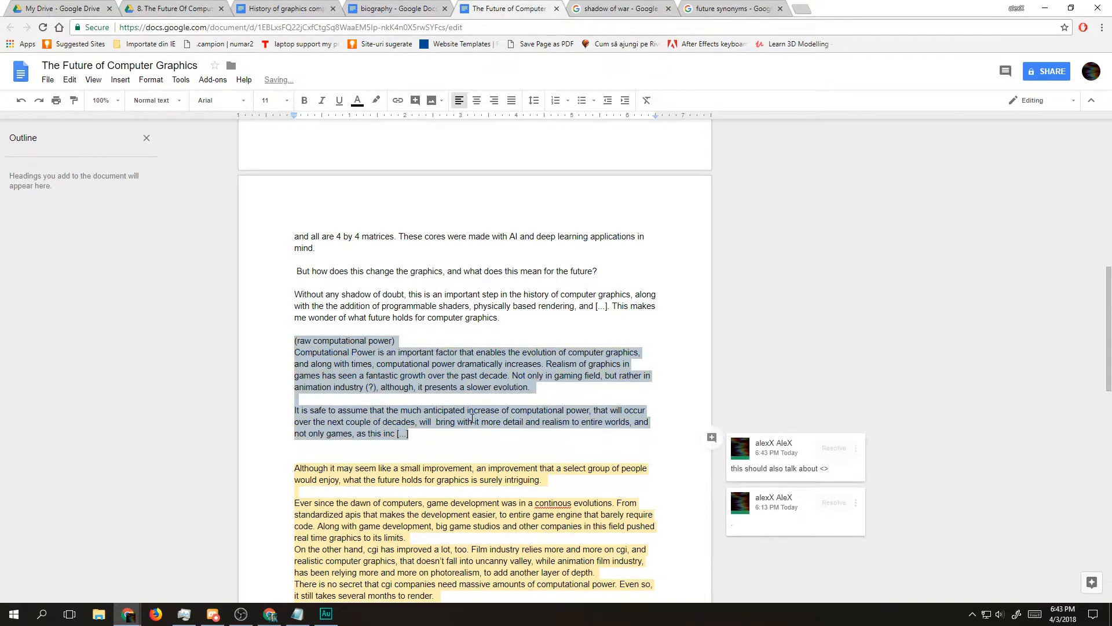
Step: Insert three blank lines below the raw computational power section to make room for a new paragraph
drag(413, 439, 274, 343)
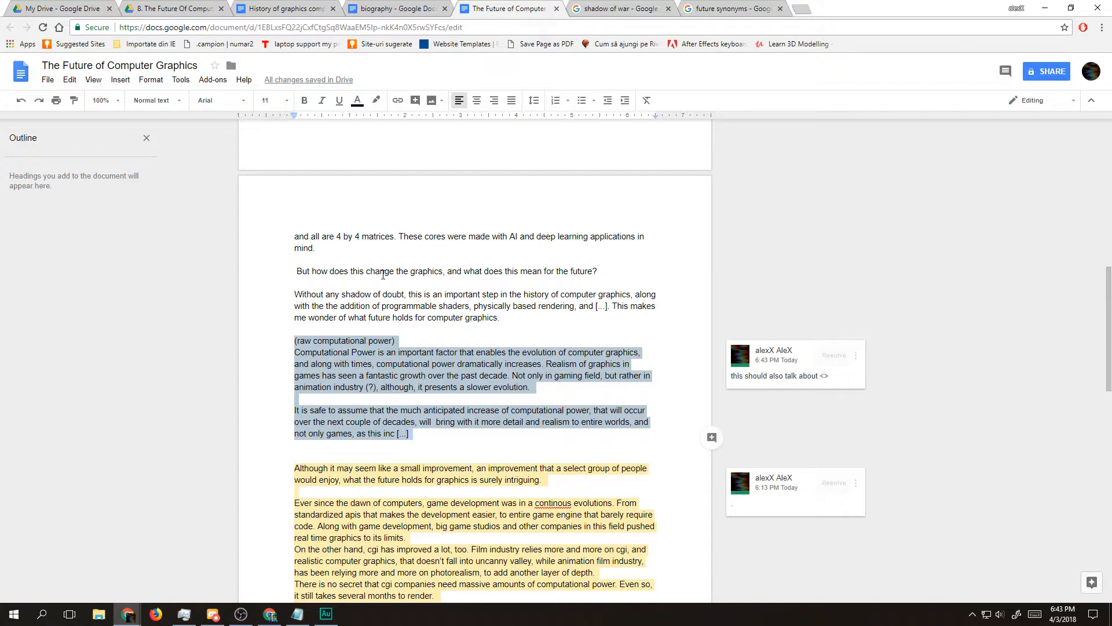
click(436, 442)
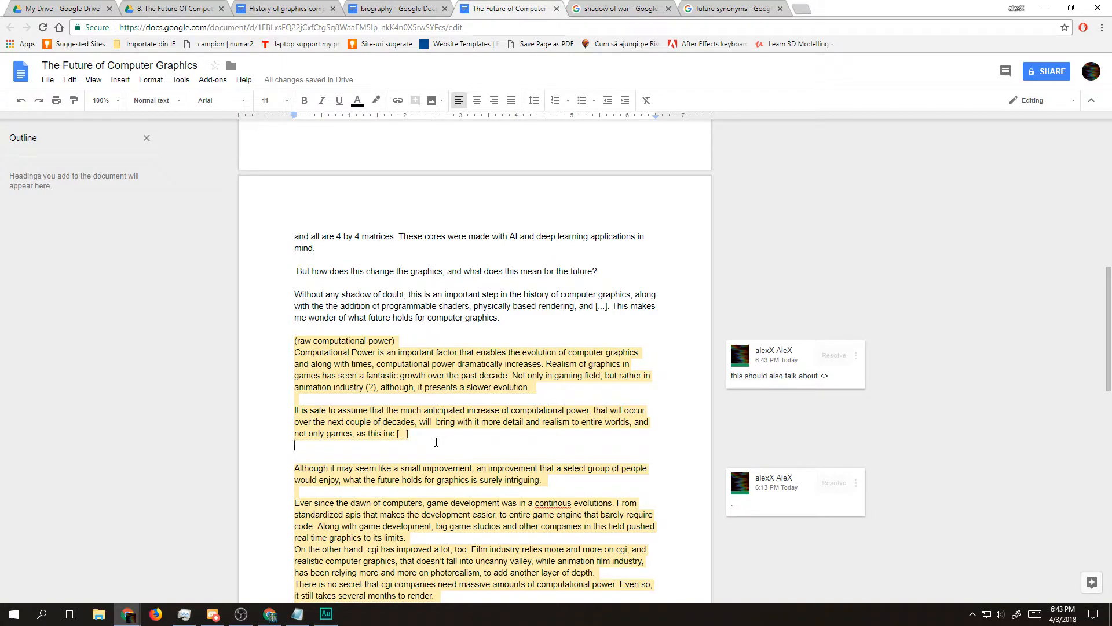
key(Return)
key(Return)
key(Return)
key(Up)
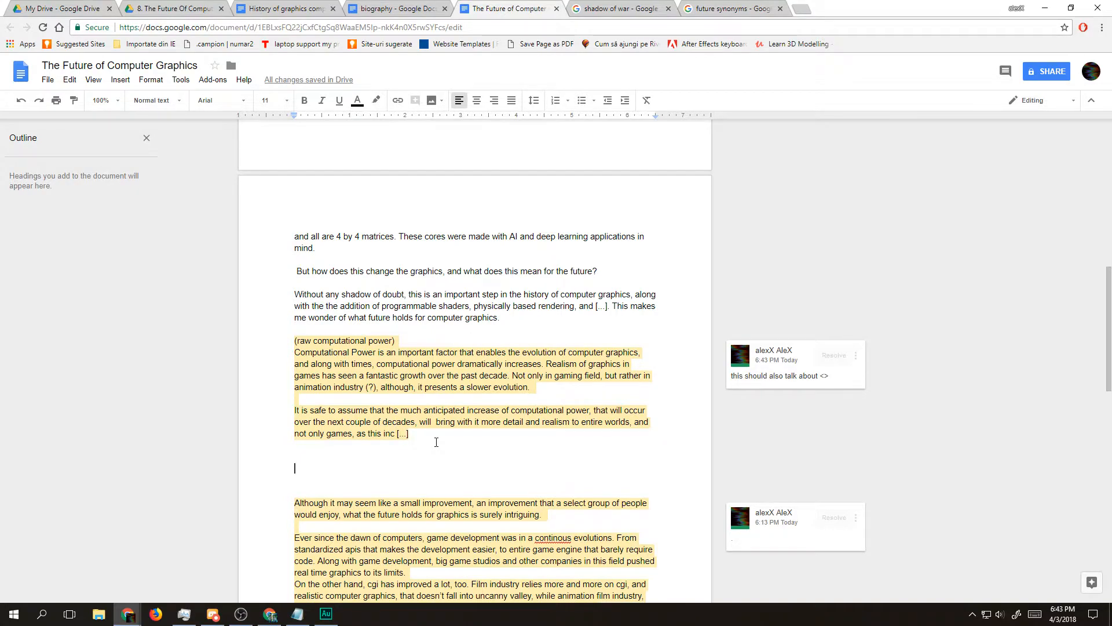
Step: Reread the outline notes on how game development has evolved and the type of games currently produced
scroll(425, 434, down, 10)
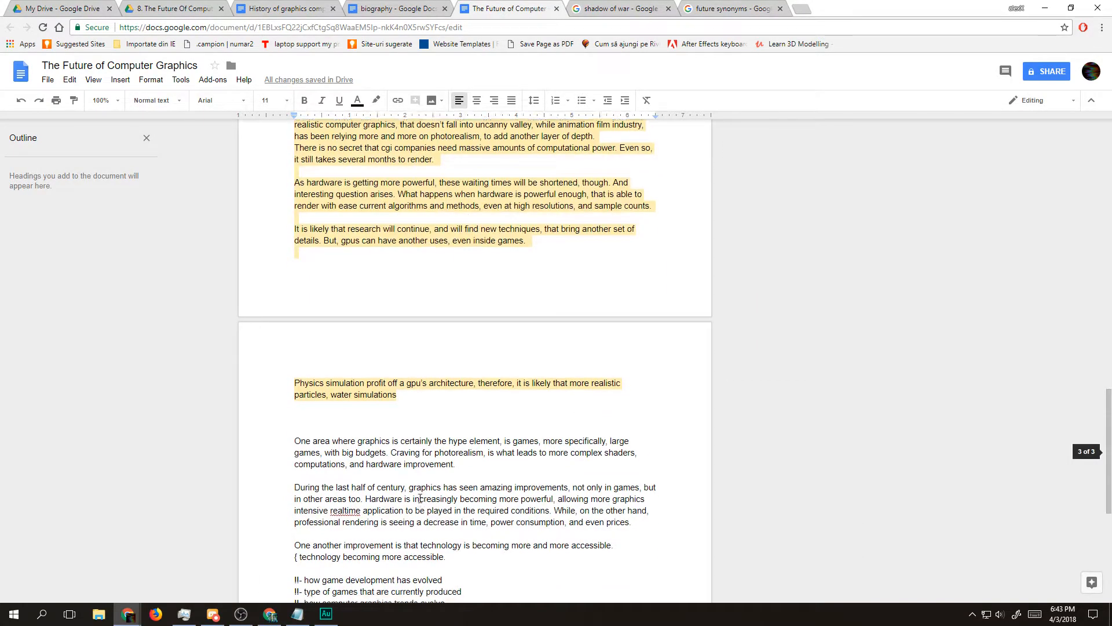
drag(304, 414, 484, 411)
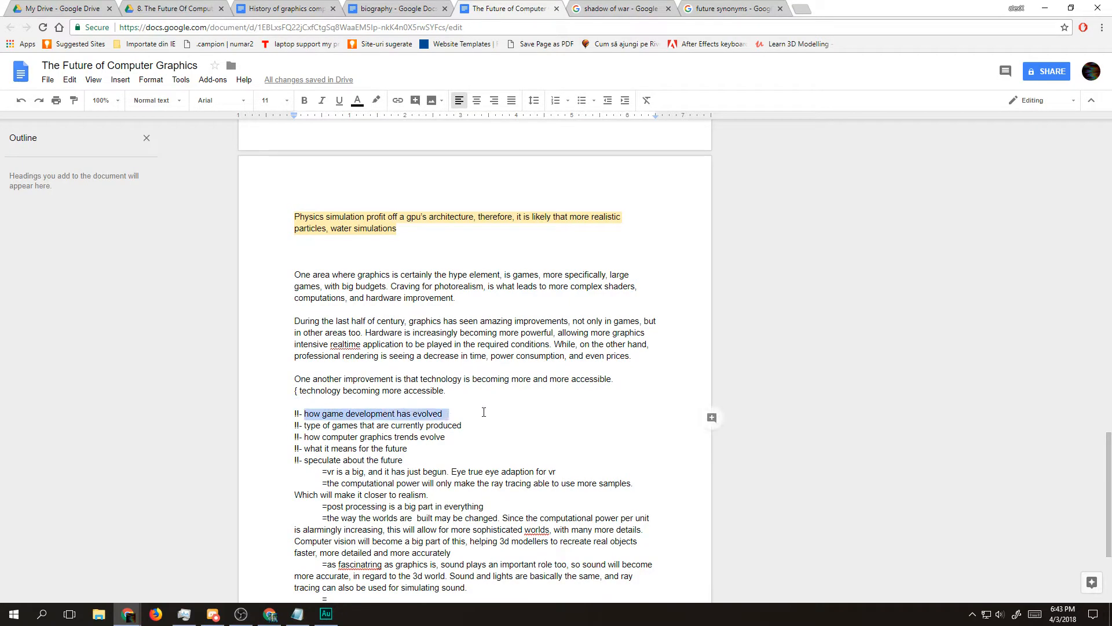
double_click(375, 414)
click(325, 437)
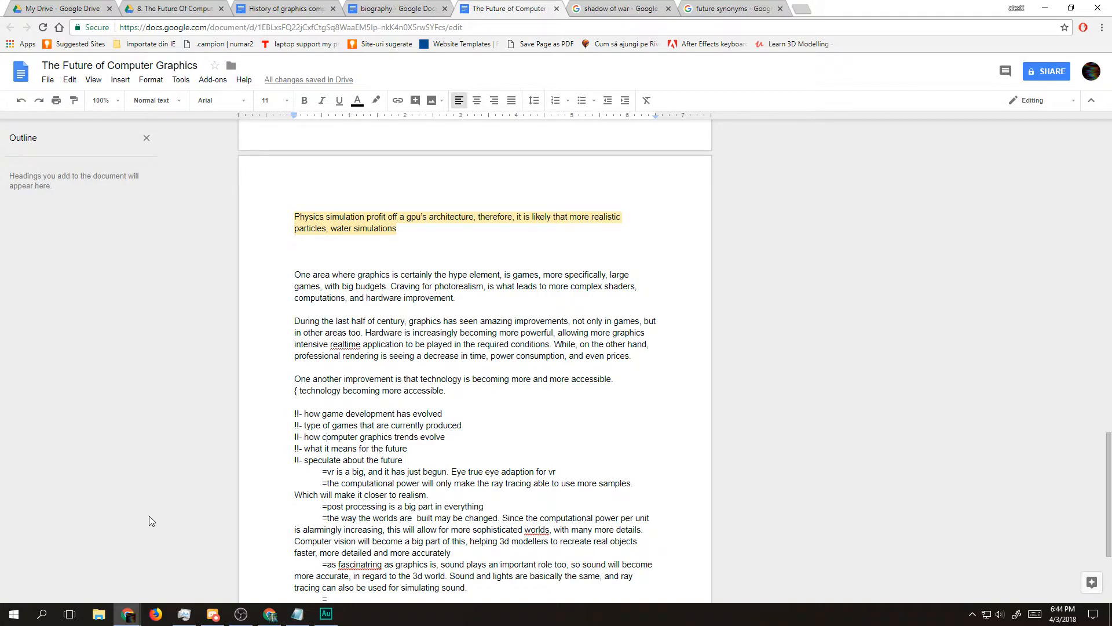
scroll(144, 509, up, 3)
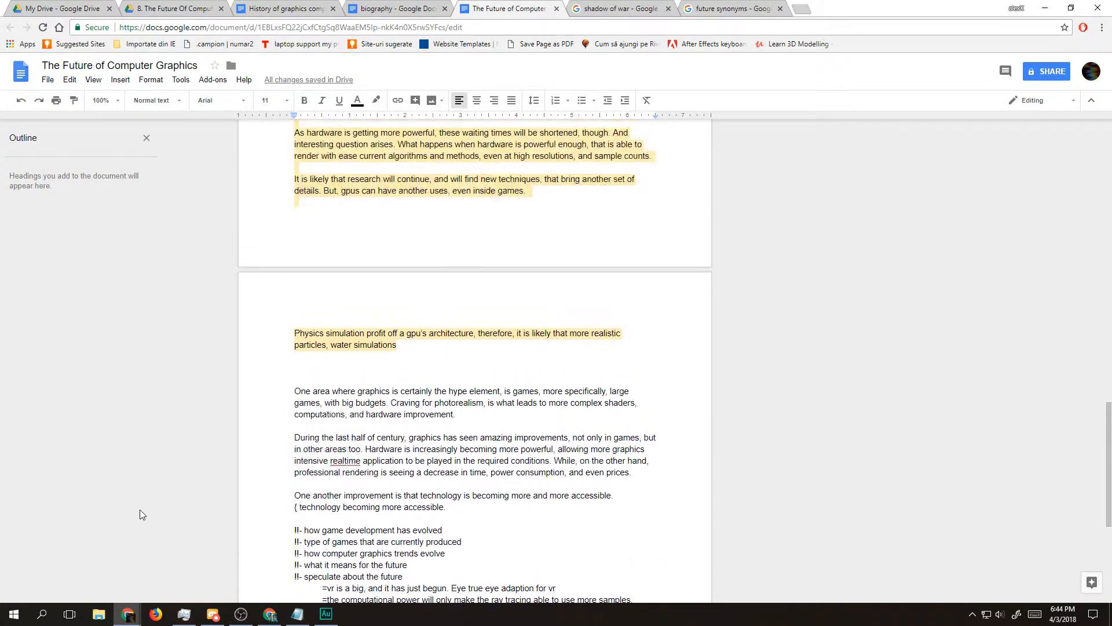
scroll(142, 509, down, 4)
scroll(213, 533, up, 1)
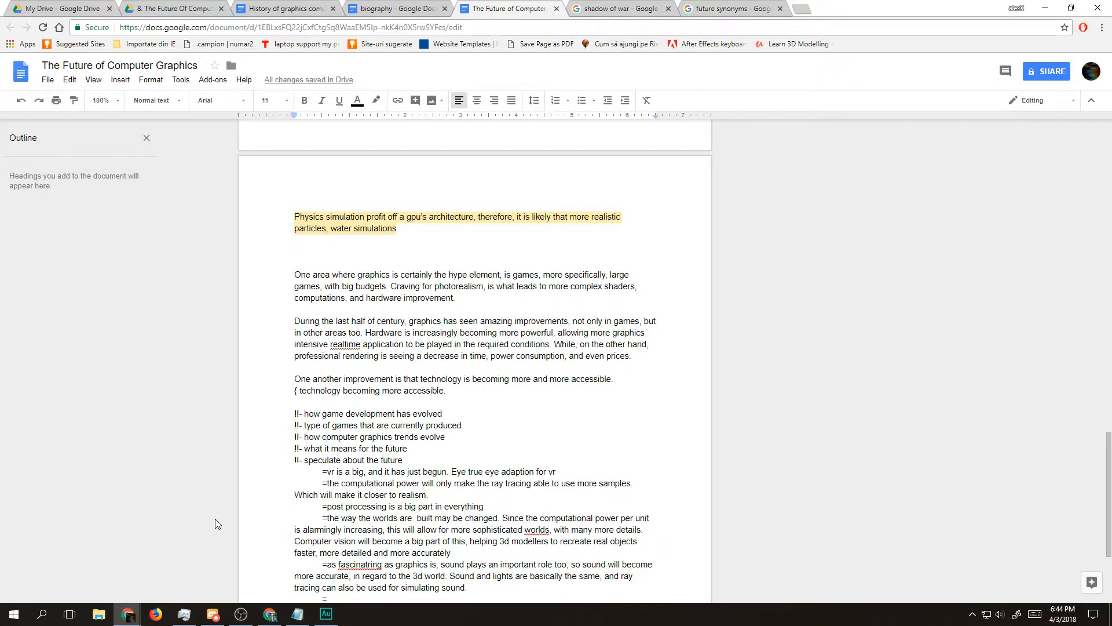
drag(315, 431, 360, 430)
click(375, 437)
click(377, 429)
click(362, 430)
triple_click(444, 424)
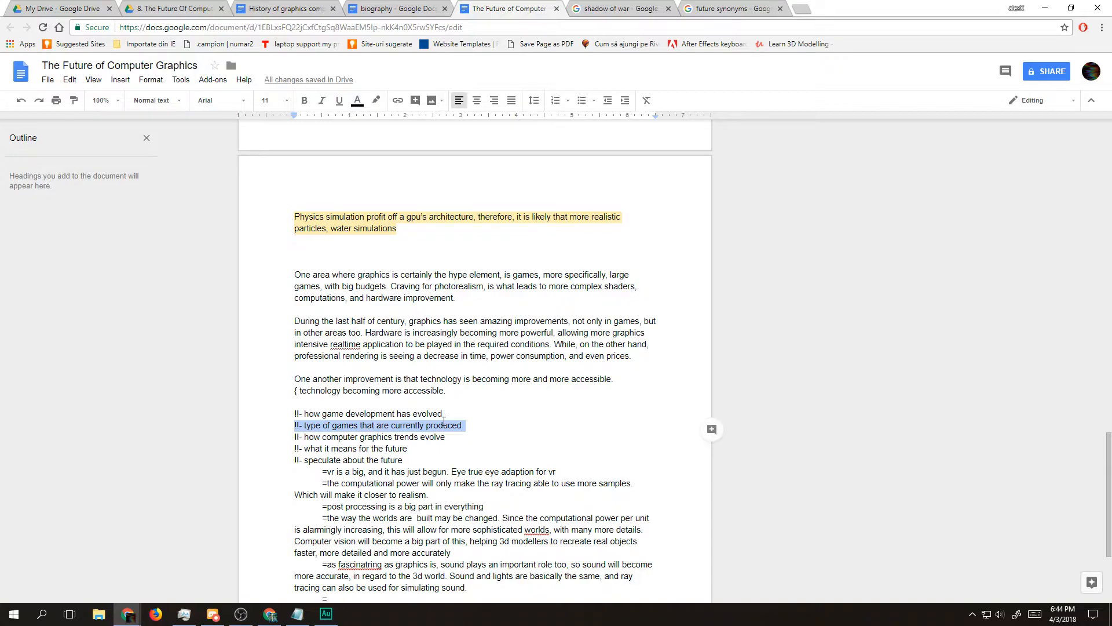
Step: Insert "tend to" before "evolve" in the outline note about computer graphics trends
triple_click(344, 438)
click(367, 438)
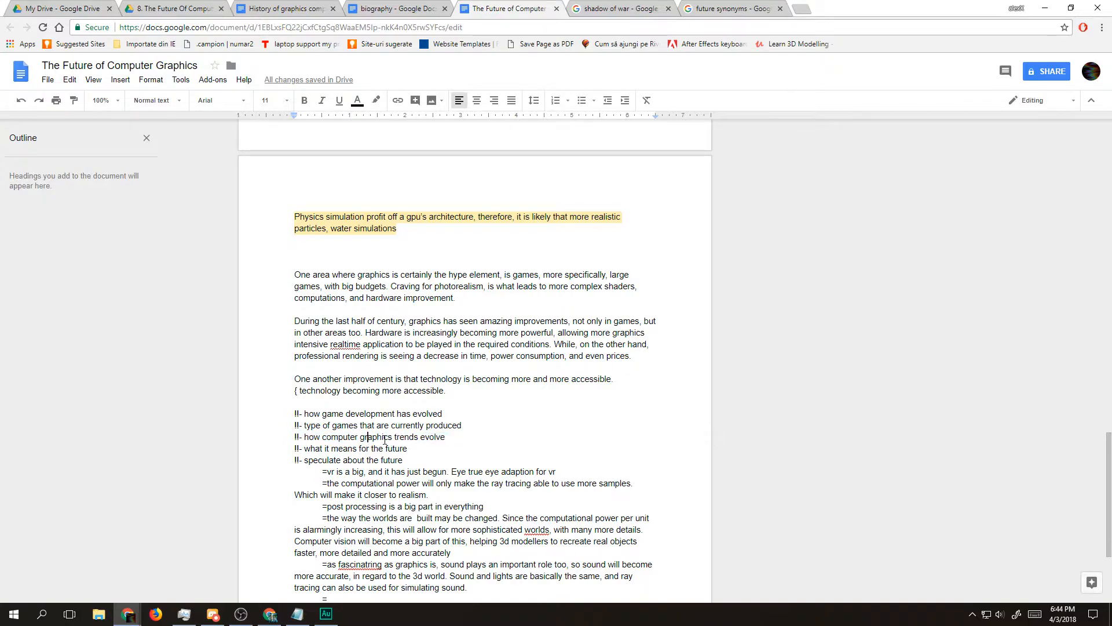
click(421, 438)
text(tend )
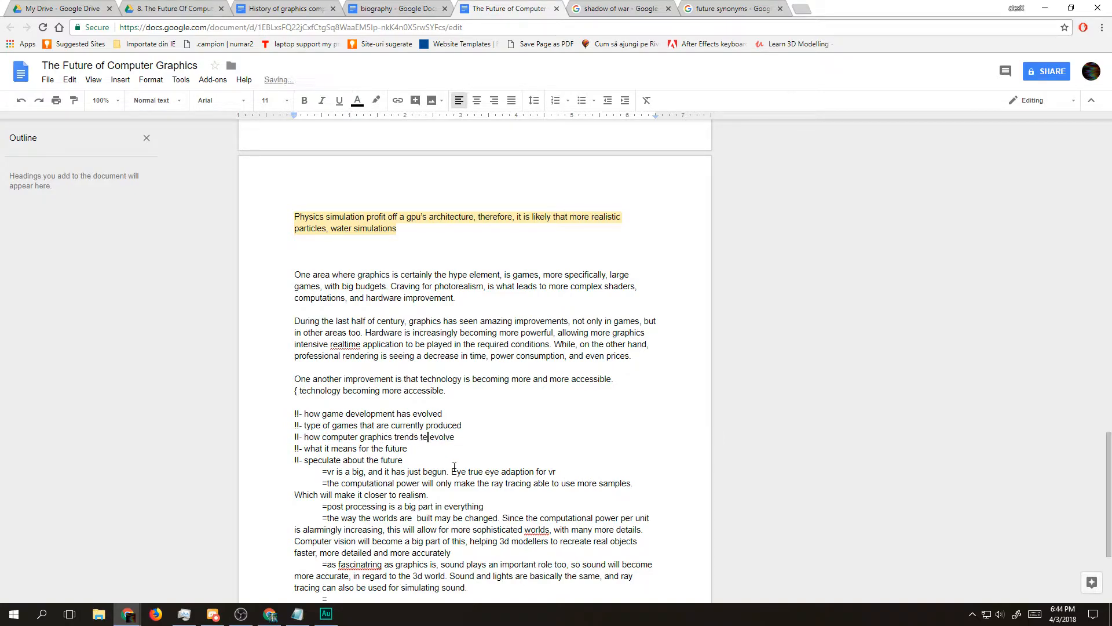
text(to)
Step: Reread the outline notes on what it means for the future and the speculation about VR
double_click(310, 448)
click(360, 460)
double_click(360, 459)
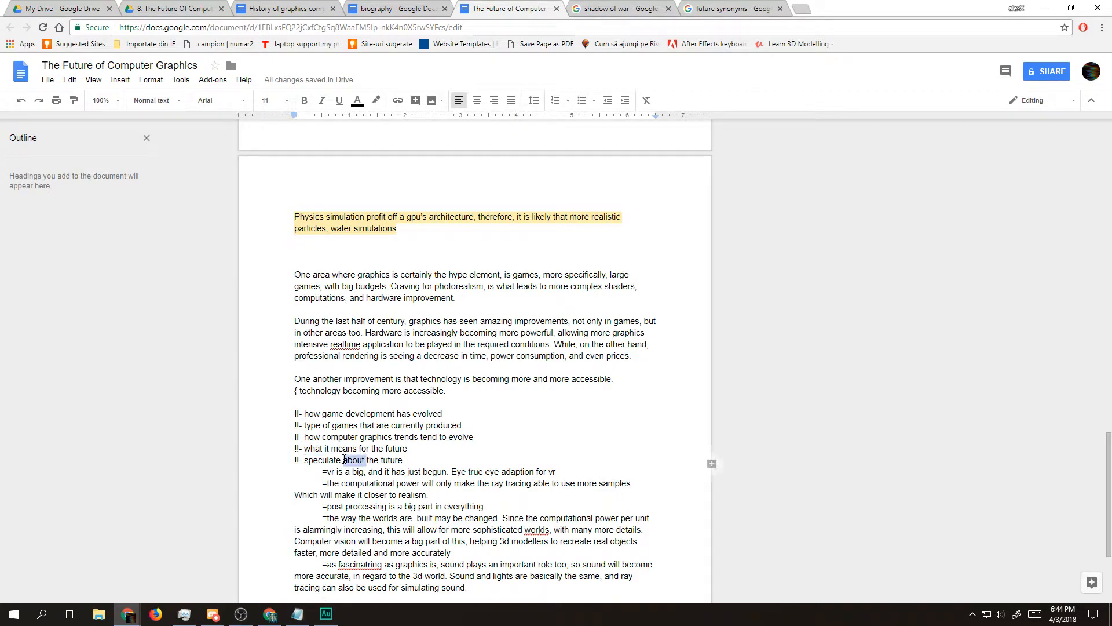
scroll(395, 452, down, 3)
drag(322, 297, 588, 301)
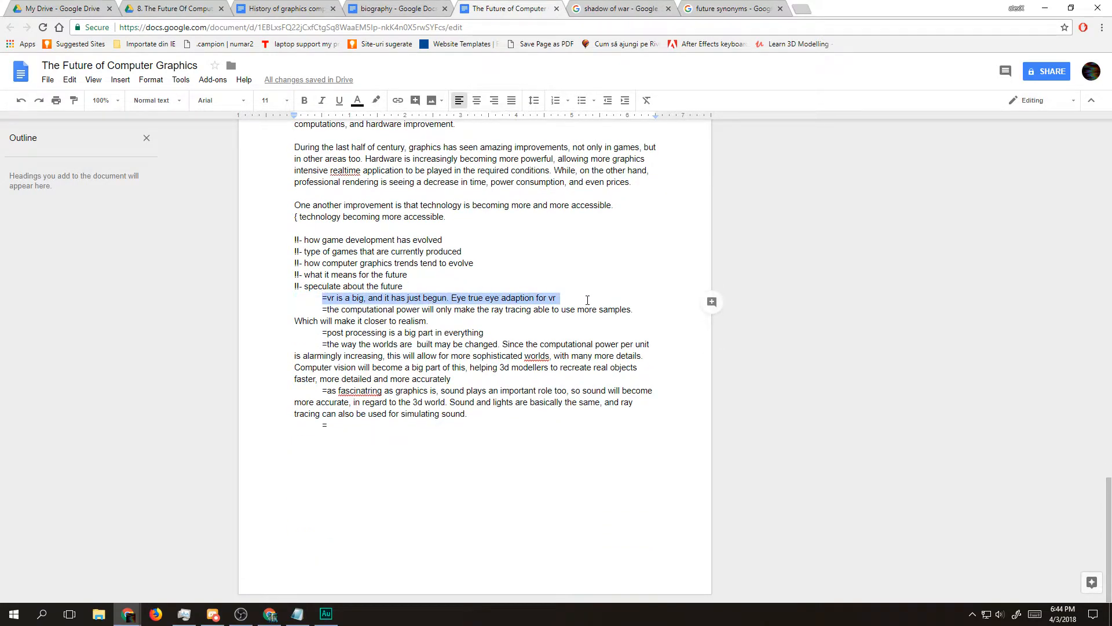
click(463, 298)
triple_click(550, 298)
scroll(553, 365, up, 11)
scroll(549, 365, up, 3)
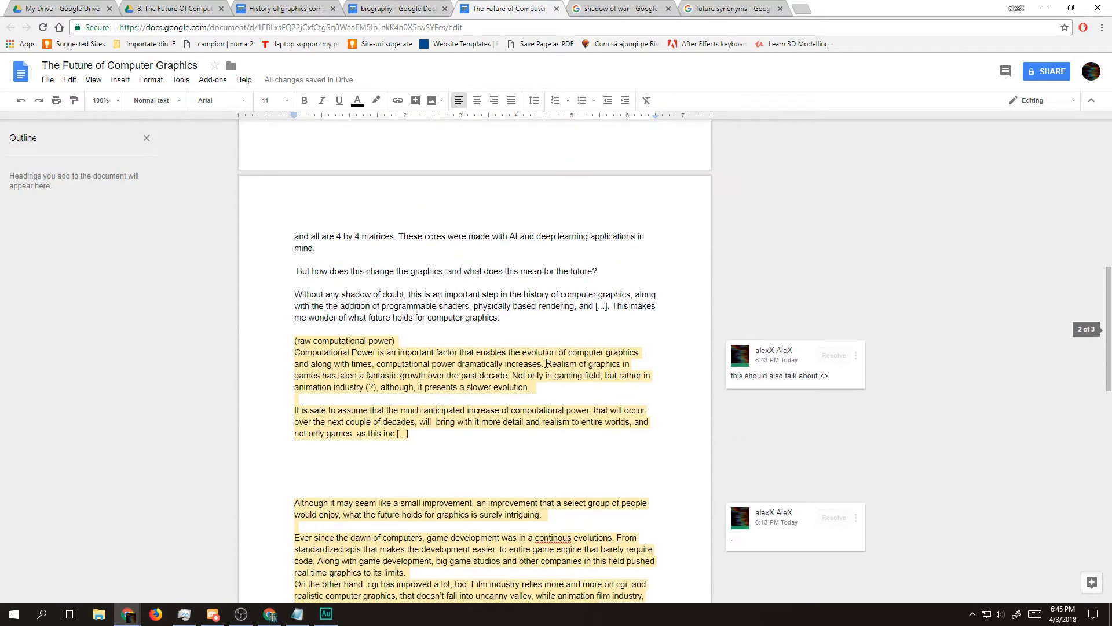
Step: Begin a new paragraph with "In" in the blank space below the raw computational power section
click(392, 461)
text(In)
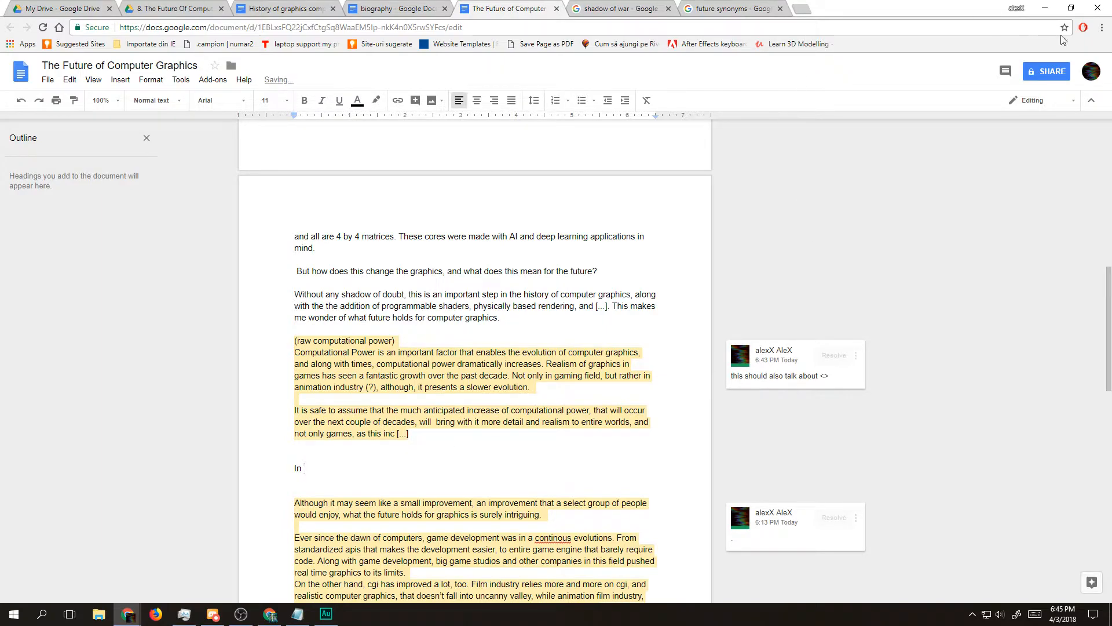
Step: Search Google for "oculus rift launch date" in a new incognito window and check the results for the release year
click(1103, 27)
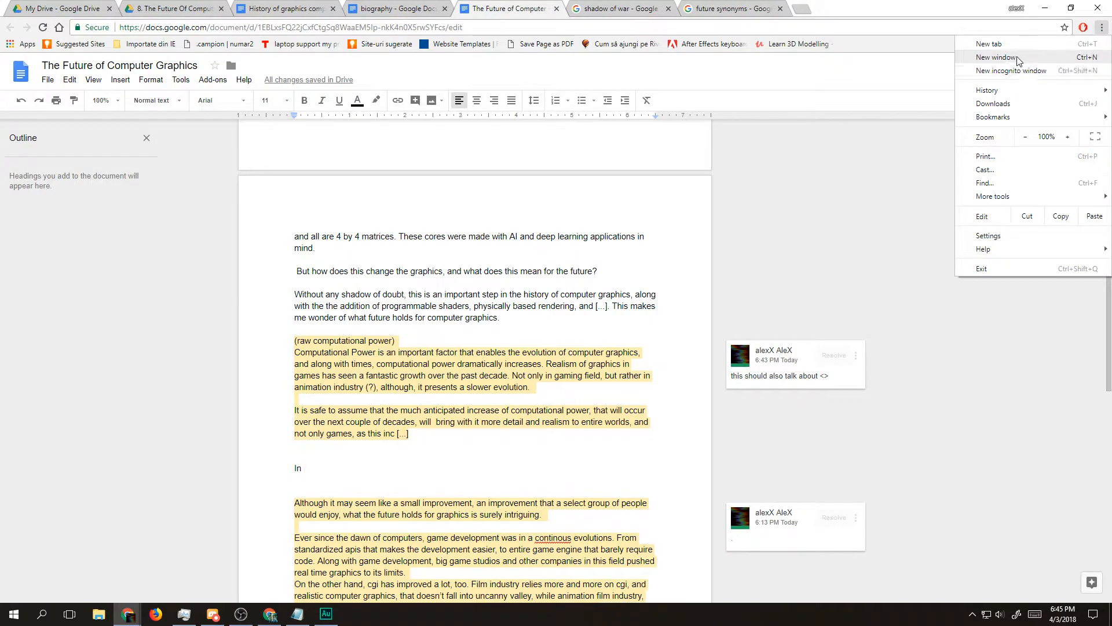
click(993, 70)
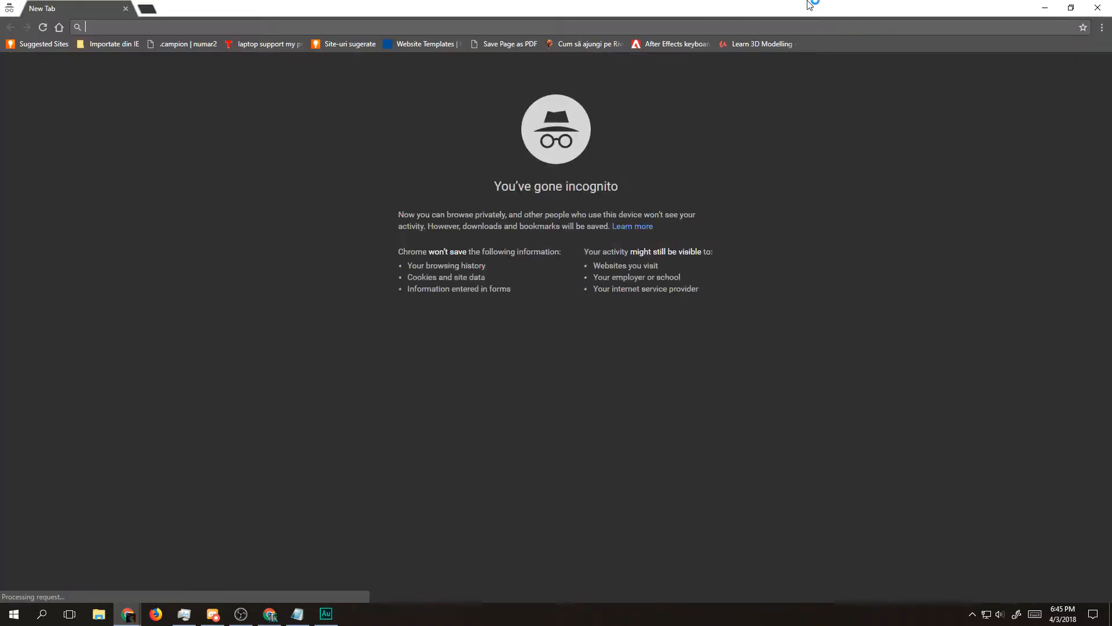
text(oculus rioft)
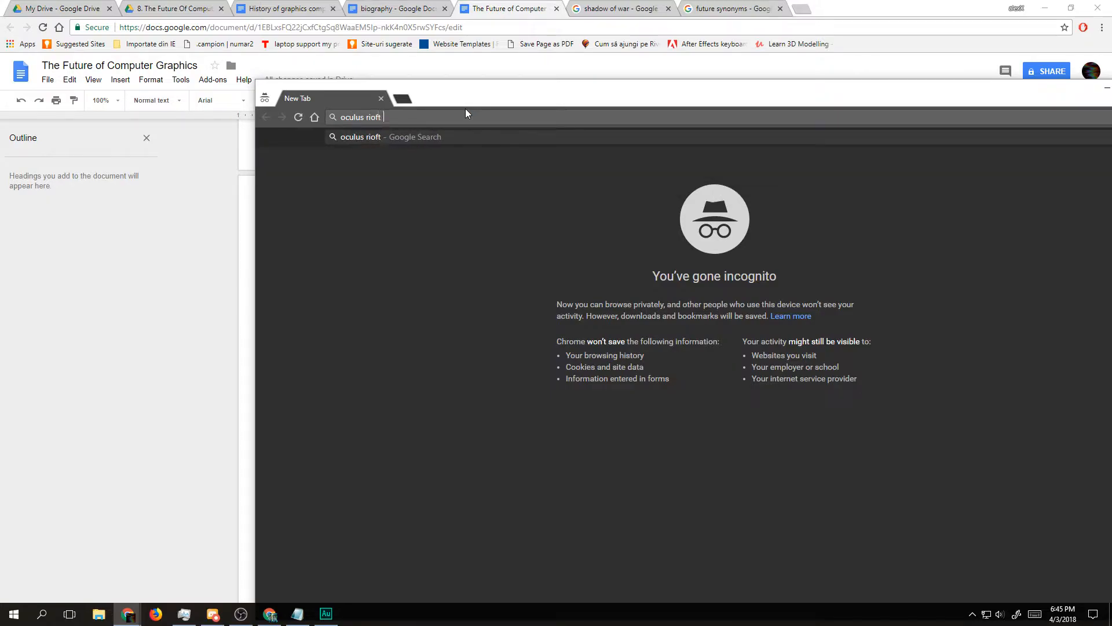
key(BackSpace)
key(BackSpace)
text(ft launch data)
key(BackSpace)
text(e)
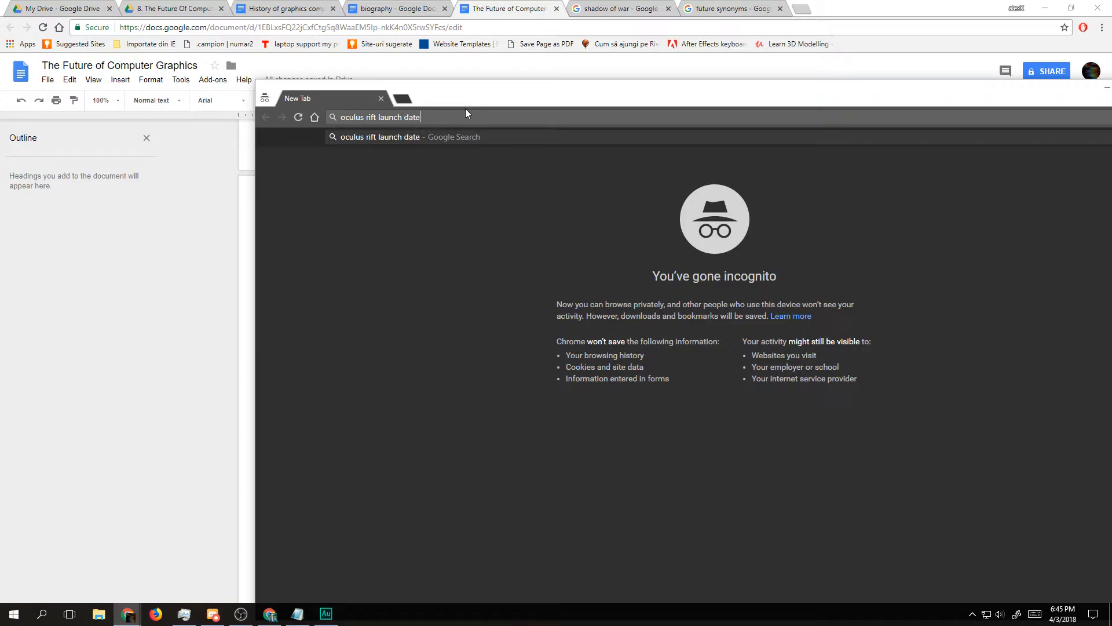
key(Return)
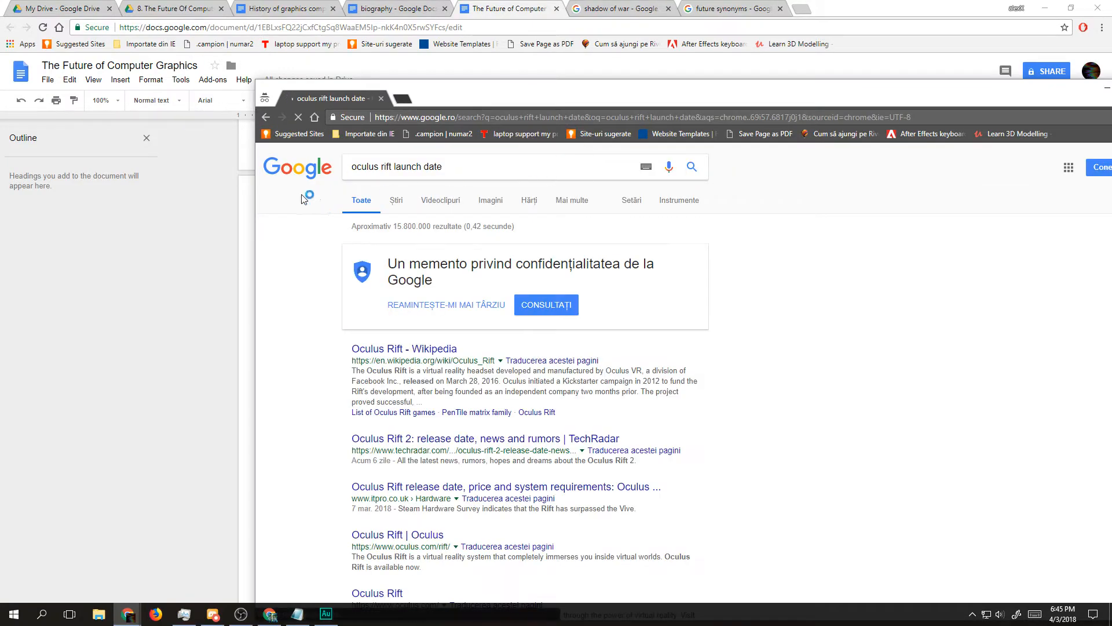
double_click(490, 380)
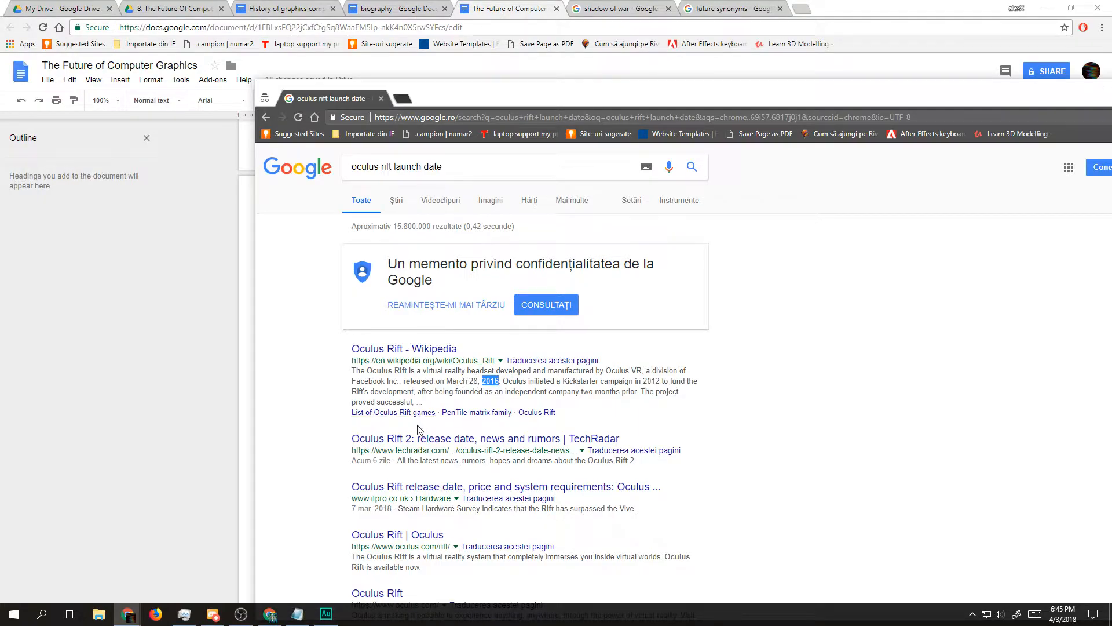
triple_click(428, 461)
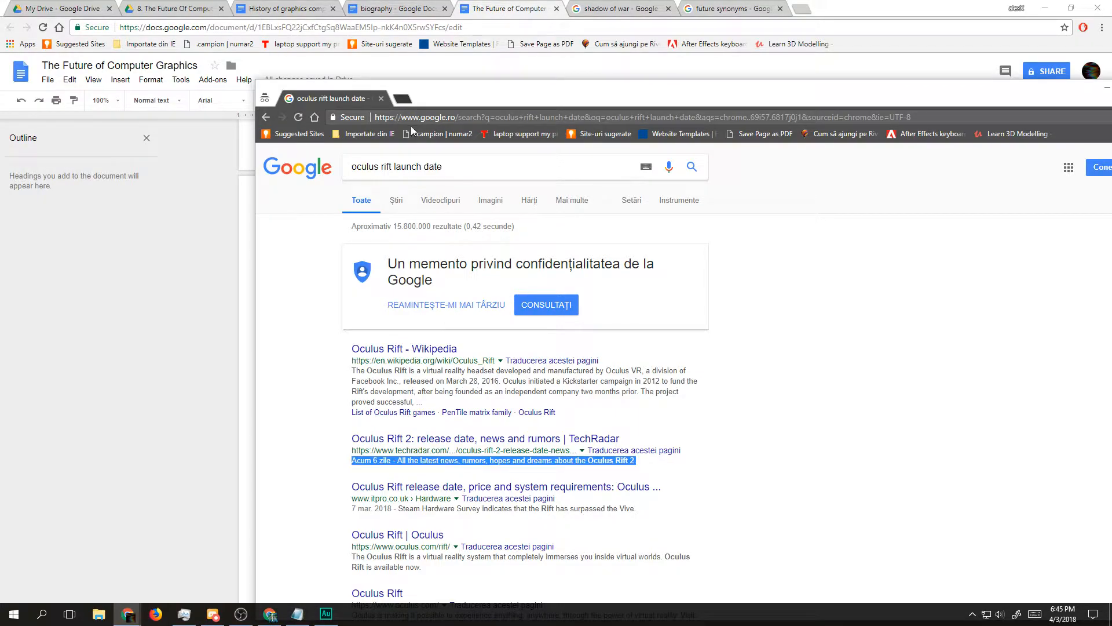
Step: Search Google in a new tab for "vr debut" and refine the query to "vr goggles debut"
click(403, 99)
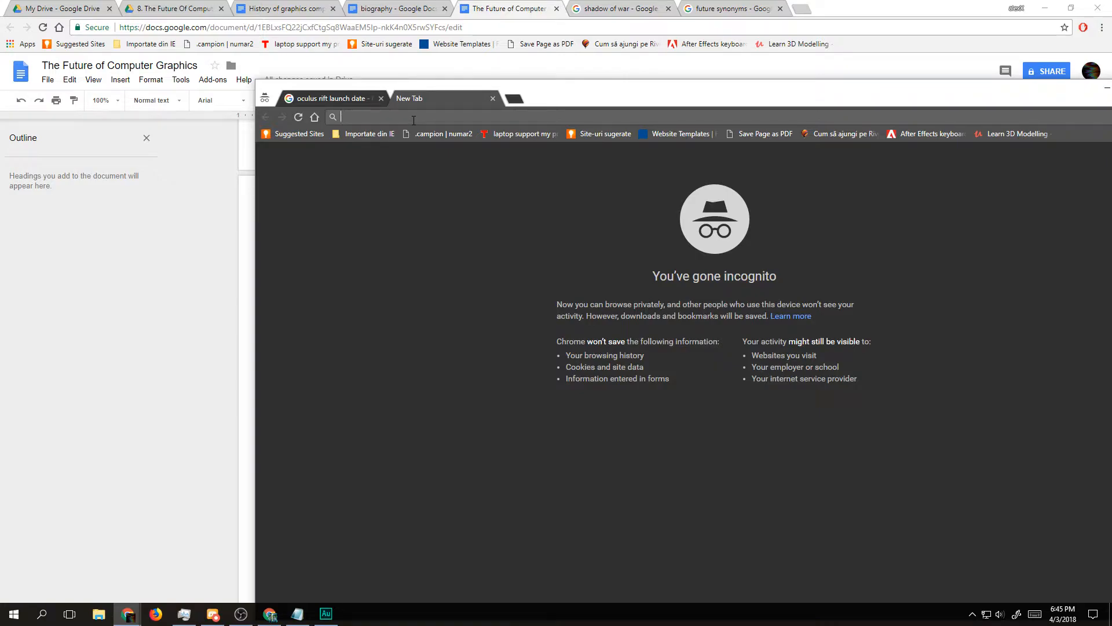
text(vr debut)
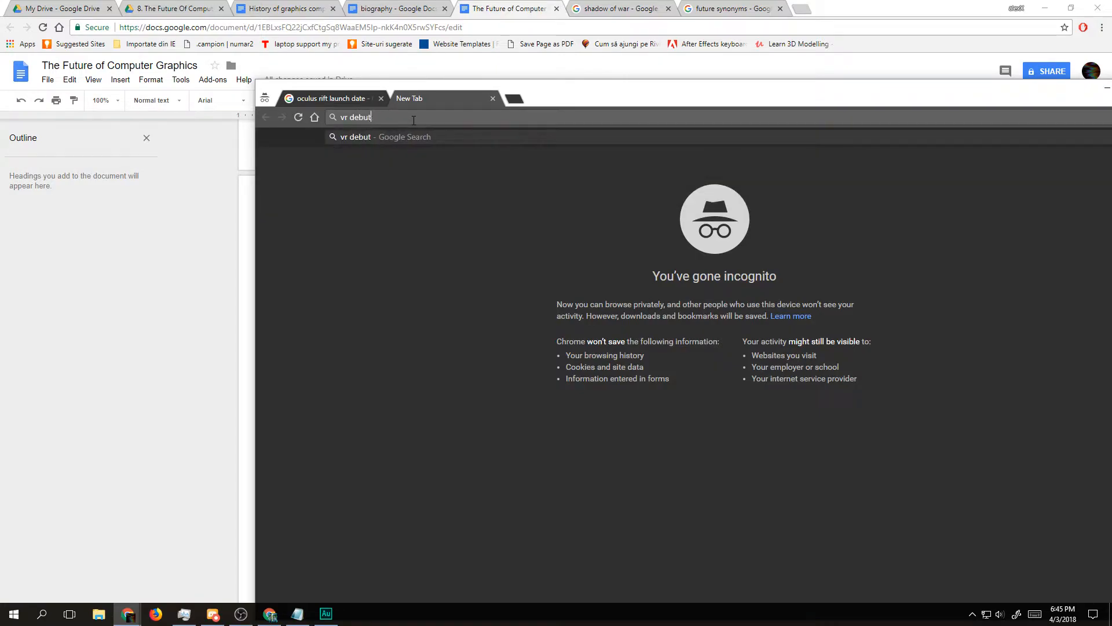
key(Return)
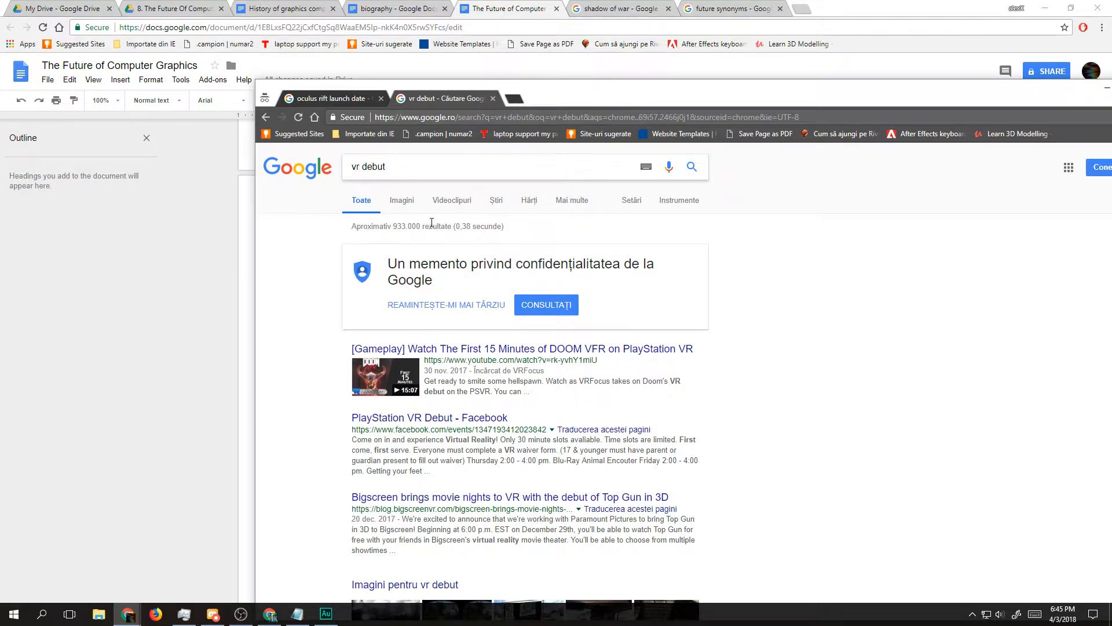
text(goggle)
text(s)
key(Return)
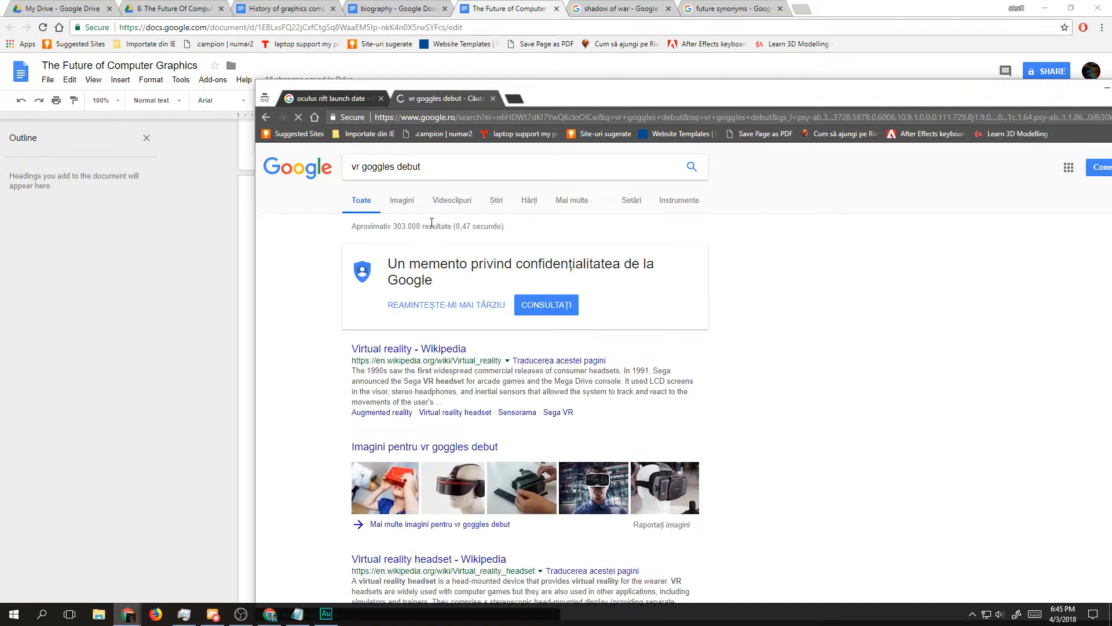
Step: Open the Wikipedia article on virtual reality and go to its 2015–present history section
click(410, 352)
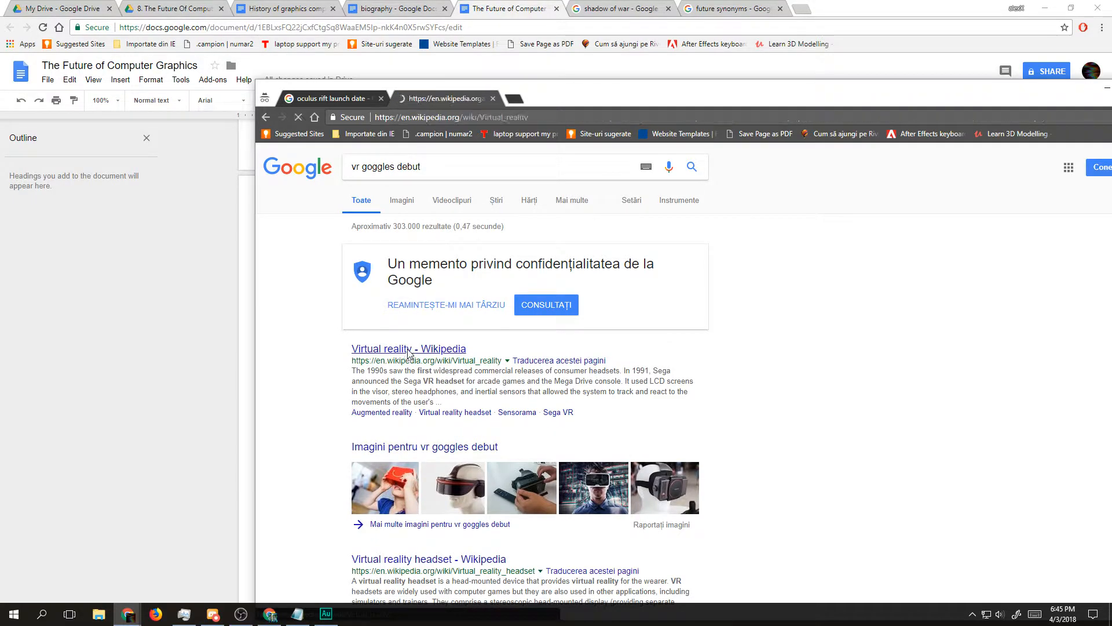
scroll(468, 363, down, 3)
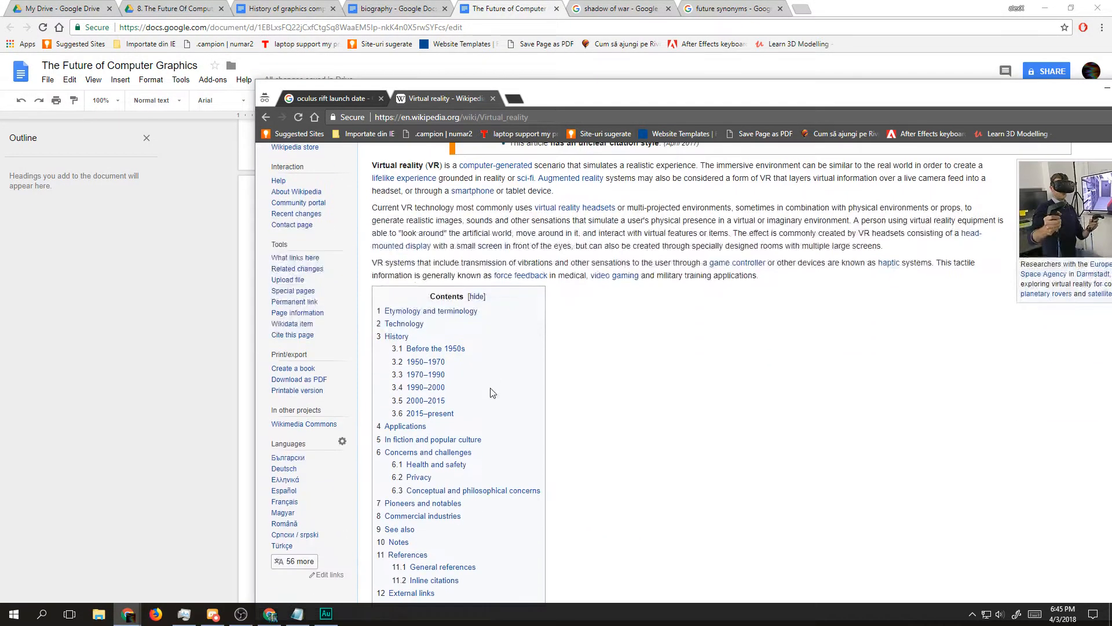
click(460, 416)
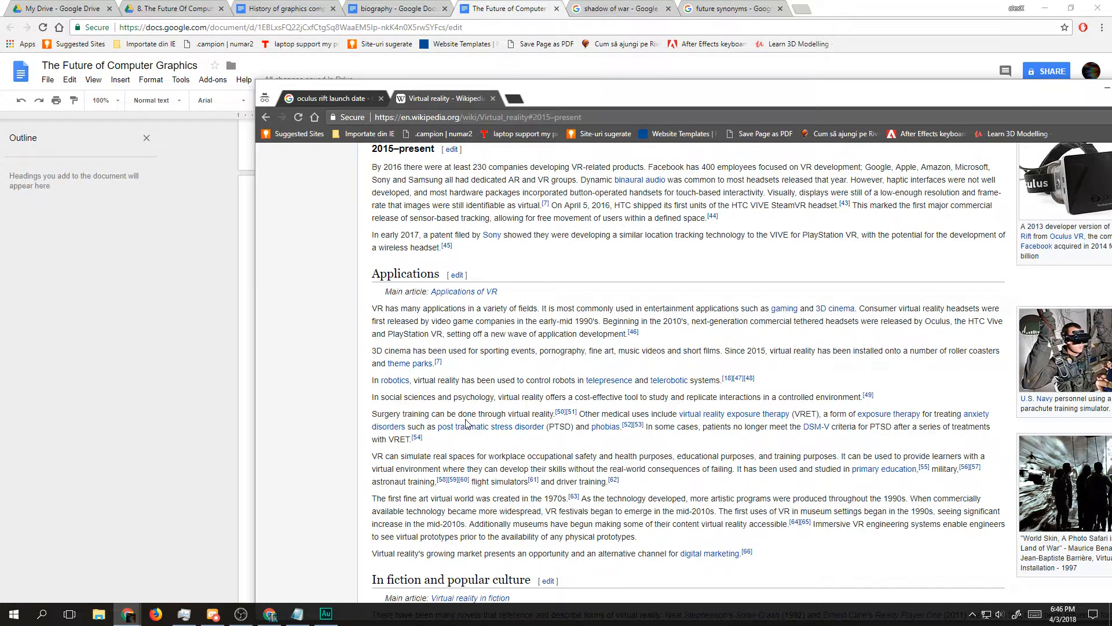
Step: Return to the script document and extend the "In" line to read "In 2016, virtual reality technology debuted"
click(144, 404)
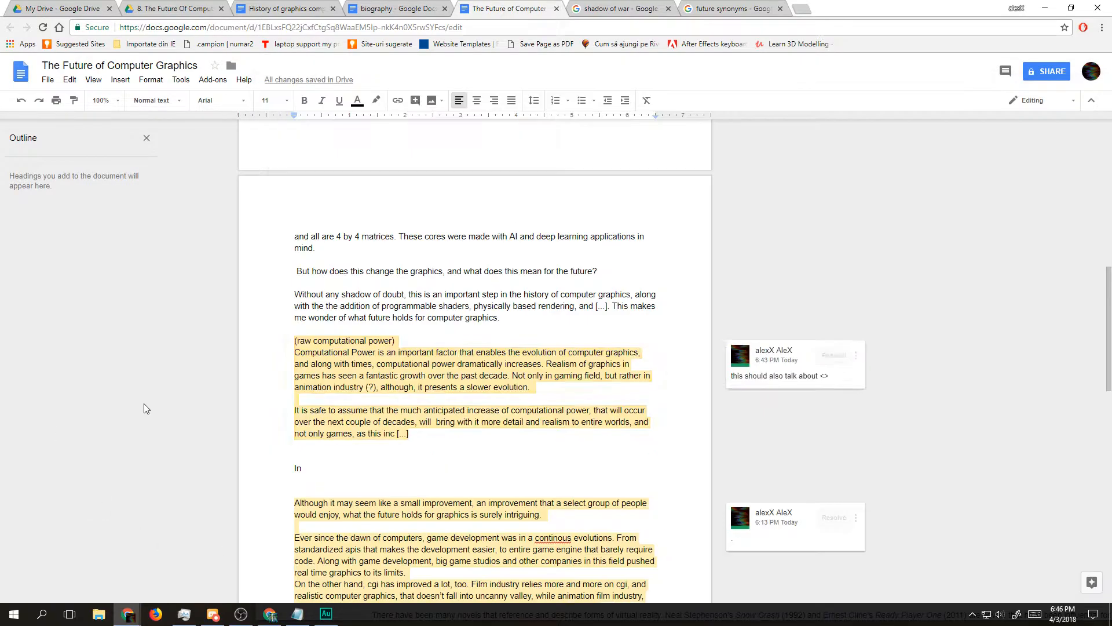
click(342, 465)
text(2016, virtual reality )
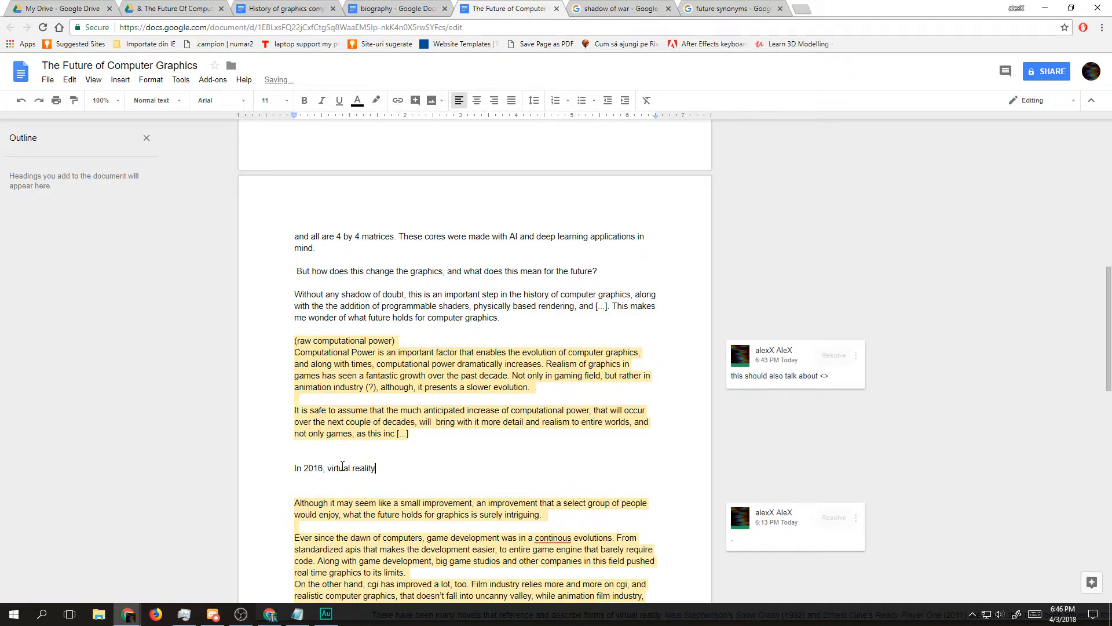
text(technologty)
key(BackSpace)
key(BackSpace)
text(y debuted)
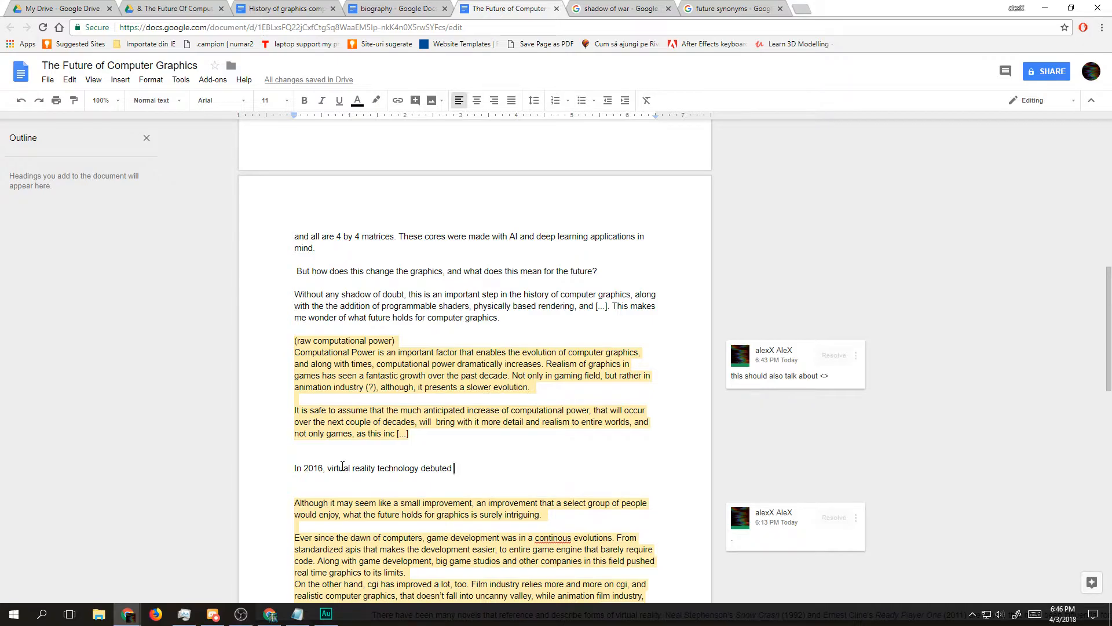
Step: Complete the virtual reality sentence with "with the launch of 2 main stream vr goggles."
text(with the laucn)
key(BackSpace)
key(BackSpace)
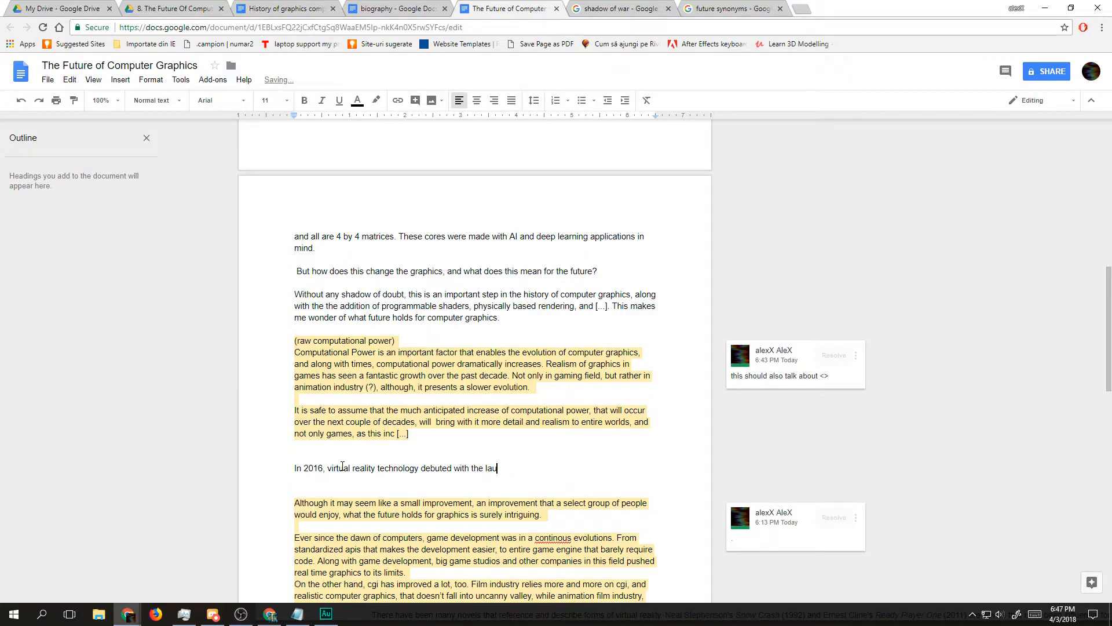
text(nch of 2 mains)
key(BackSpace)
key(BackSpace)
text(stream vr goggles.)
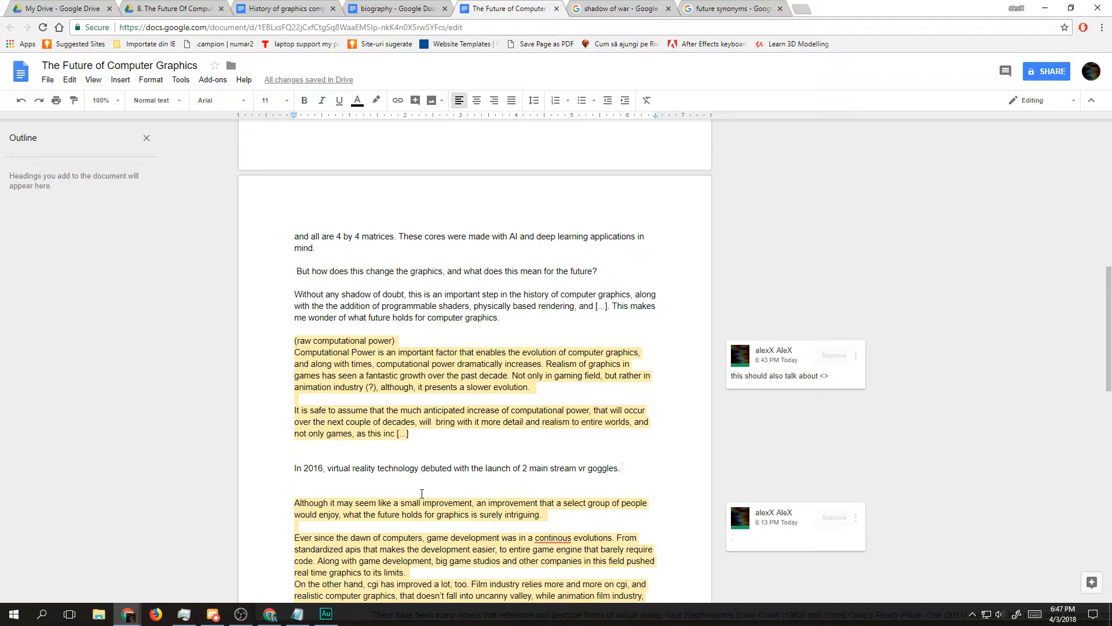
text(This technology)
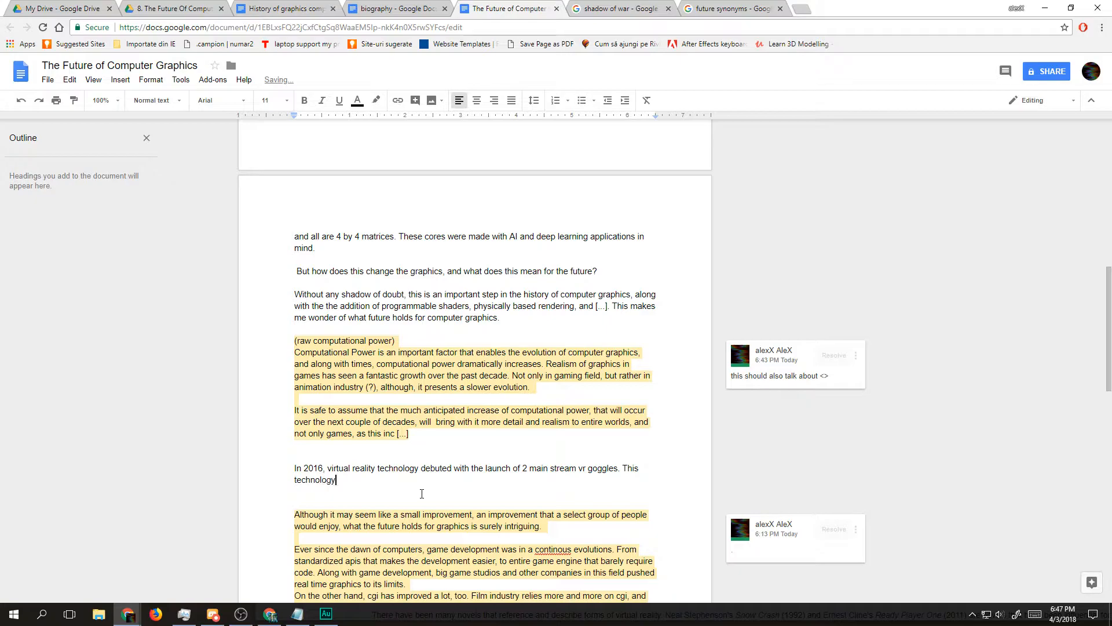
text( require)
key(BackSpace)
key(BackSpace)
key(BackSpace)
key(BackSpace)
key(BackSpace)
key(BackSpace)
key(BackSpace)
key(BackSpace)
key(BackSpace)
key(BackSpace)
key(BackSpace)
key(BackSpace)
key(BackSpace)
key(BackSpace)
key(BackSpace)
key(BackSpace)
key(BackSpace)
key(BackSpace)
key(BackSpace)
key(BackSpace)
Step: Start the paragraph's second sentence with "At the present time, this technology"
text(At )
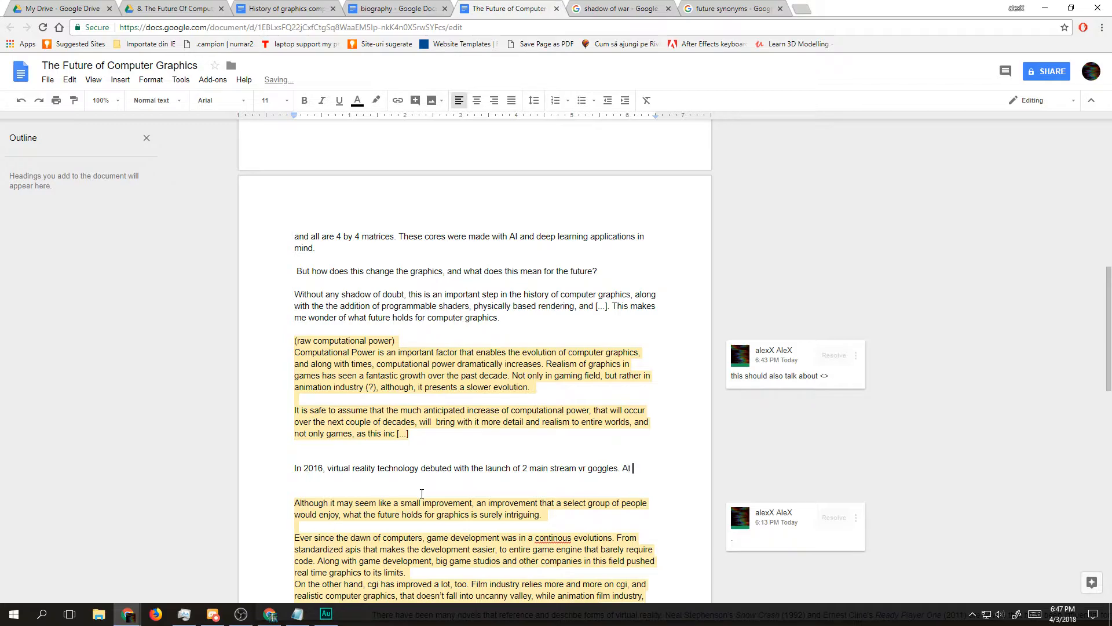
text(the present t)
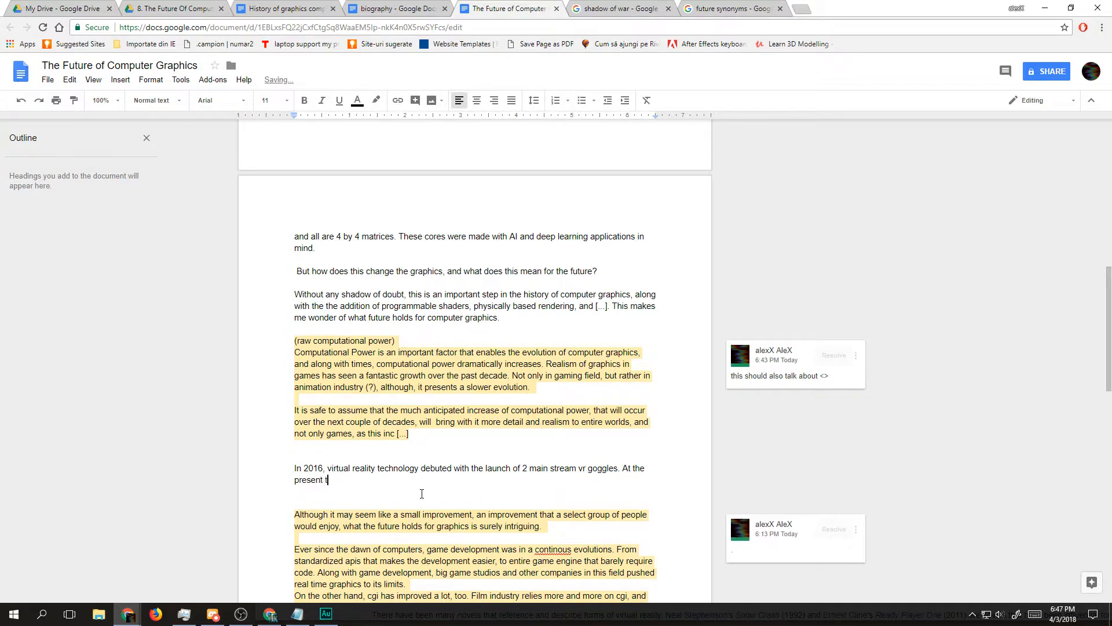
text(ime, the)
key(BackSpace)
text(is)
text( techno)
text(logy )
text(laxk=)
Step: Continue the second sentence of the virtual reality paragraph with "lacks of actual immersion,"
key(BackSpace)
key(BackSpace)
key(BackSpace)
text(cks of)
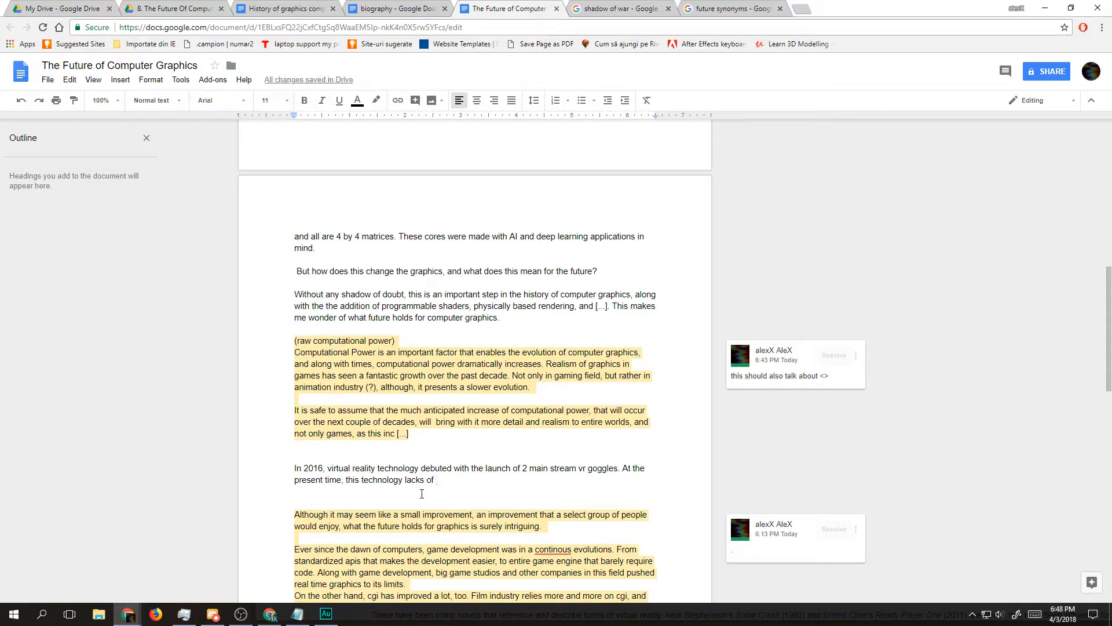
text( actual)
text(immersion, )
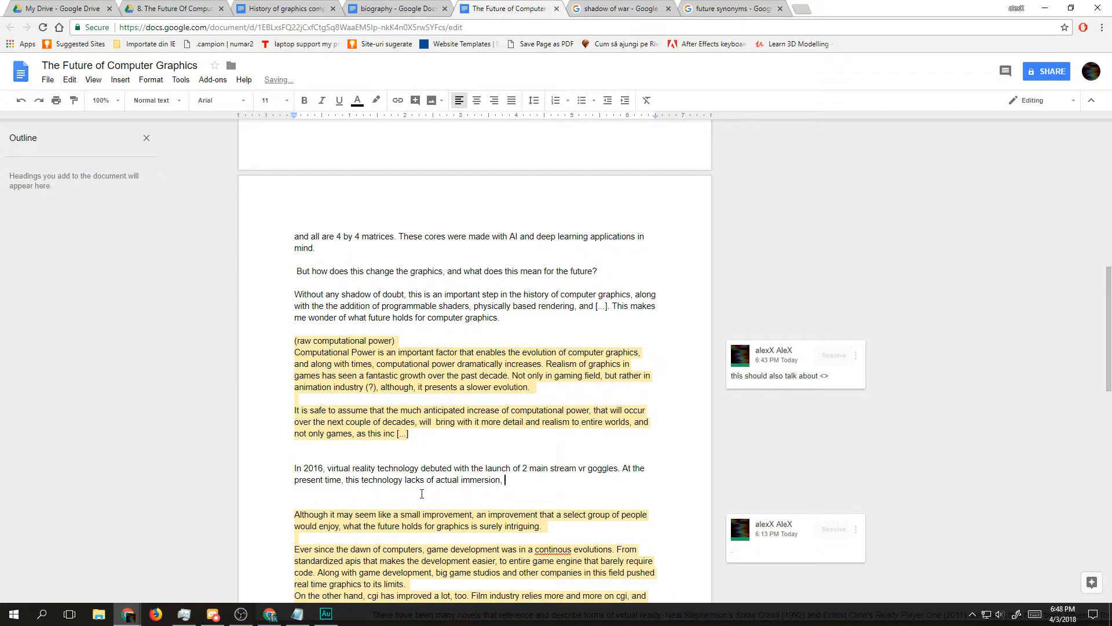
text(but I think as ti)
Step: Add "but, as time progresses, these fields where" after the clause about actual immersion
key(BackSpace)
key(BackSpace)
key(BackSpace)
key(BackSpace)
key(BackSpace)
key(BackSpace)
key(BackSpace)
key(BackSpace)
key(BackSpace)
key(BackSpace)
key(BackSpace)
key(BackSpace)
key(BackSpace)
key(BackSpace)
text(, as time progresses, these fields where )
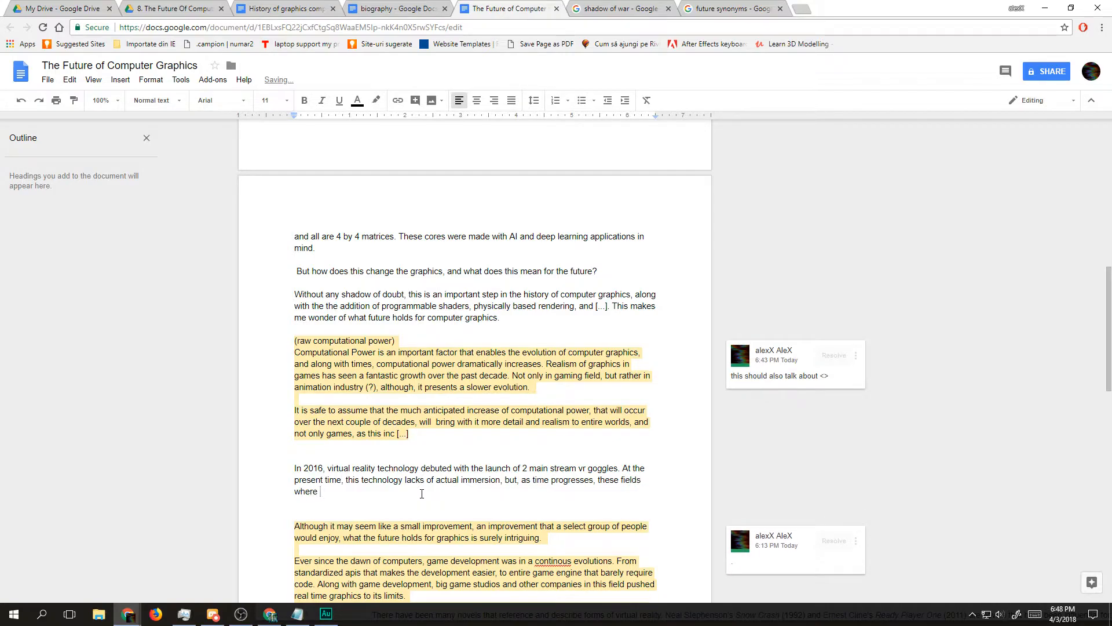
text(it lacks of)
Step: Finish the immersion sentence with "there are lacks of immersion will be filled."
key(ctrl+BackSpace)
key(ctrl+BackSpace)
key(ctrl+BackSpace)
text(there are lacks of immersion will be filled. )
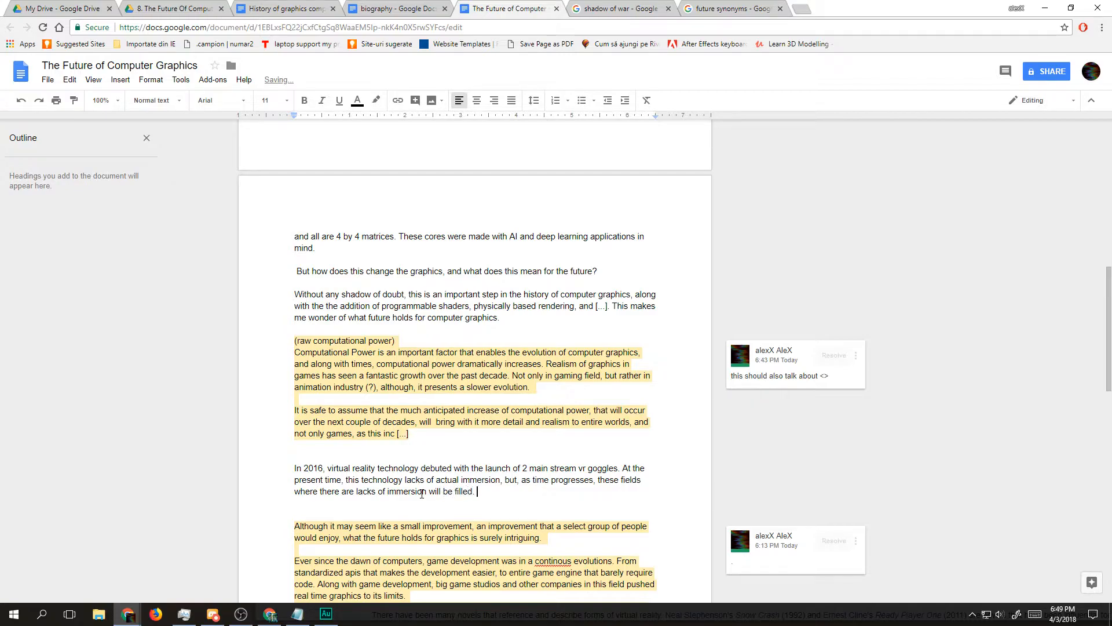
text(Haptic technology)
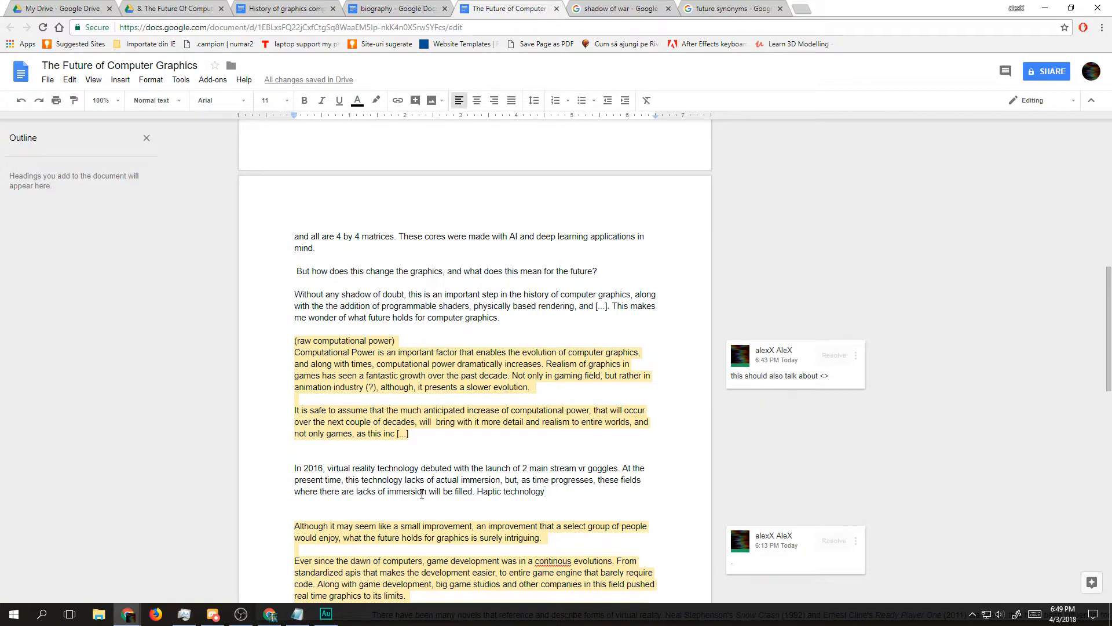
Step: Review the VR idea in the speculation notes at the end of the document and return to the virtual reality paragraph
scroll(422, 493, down, 20)
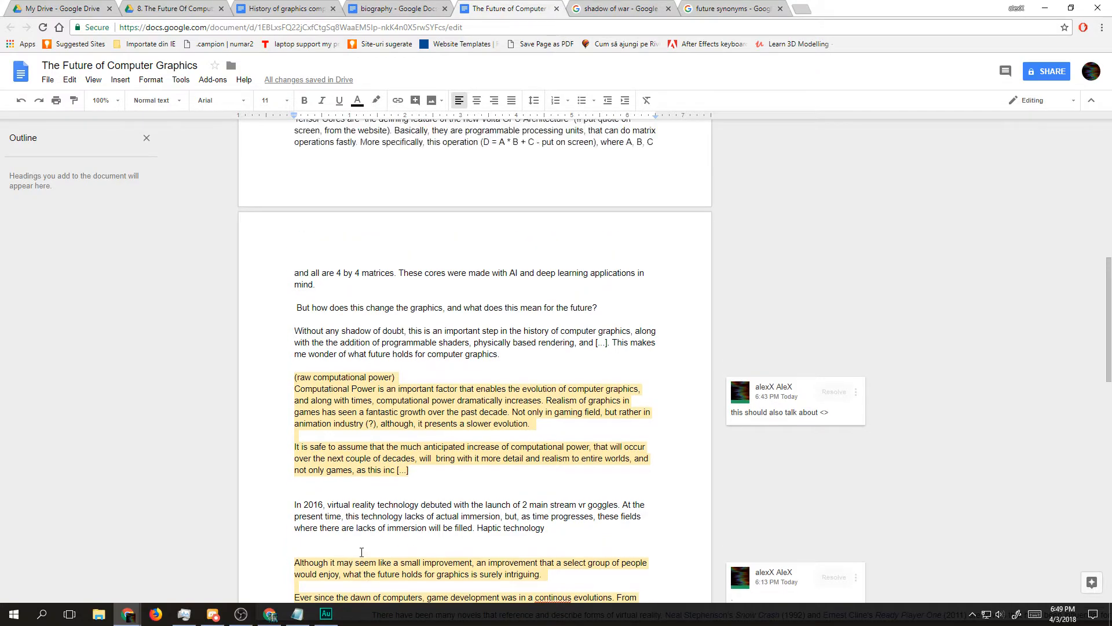
drag(344, 332, 586, 332)
click(581, 335)
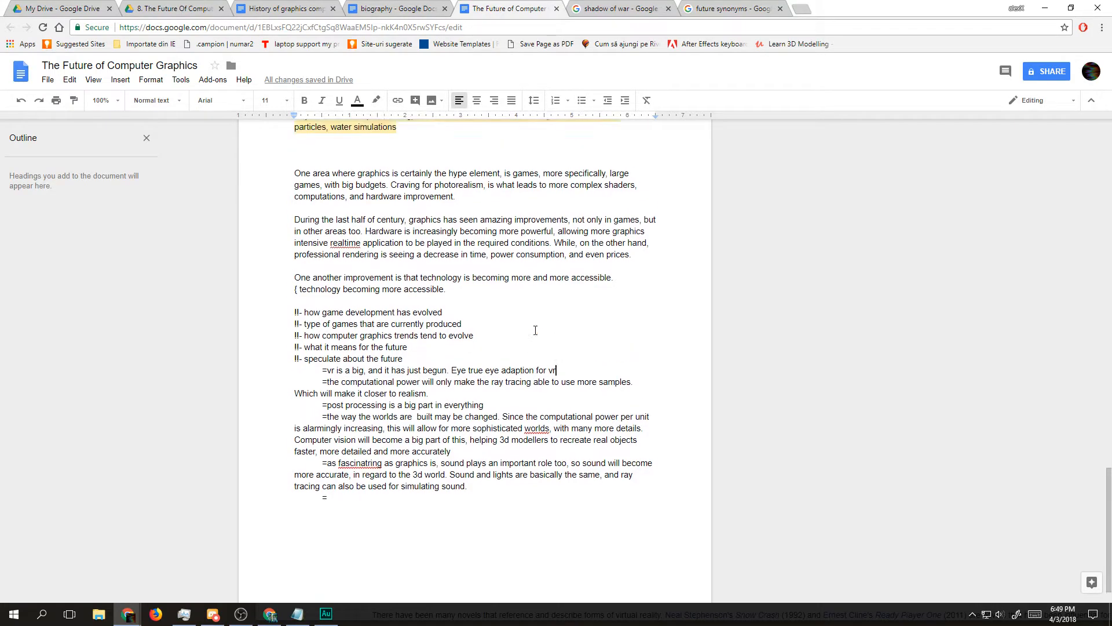
drag(557, 332, 323, 332)
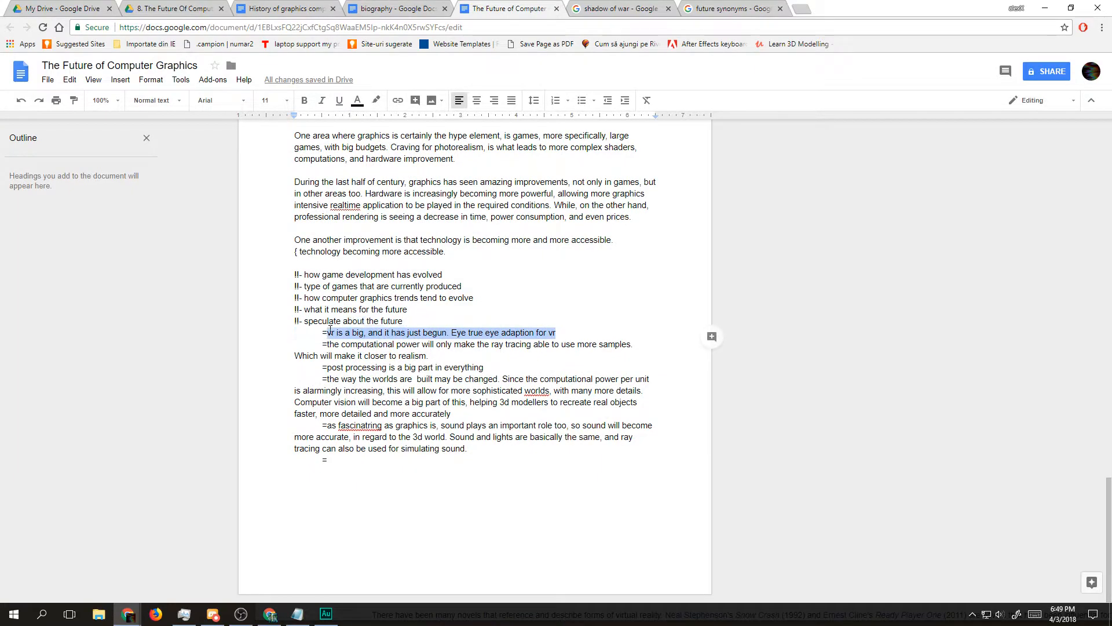
scroll(587, 329, up, 10)
drag(570, 320, 308, 284)
click(492, 333)
drag(490, 312, 495, 316)
Step: Extend the "Haptic technology" sentence with "and natural audio simulation"
click(549, 322)
text(and )
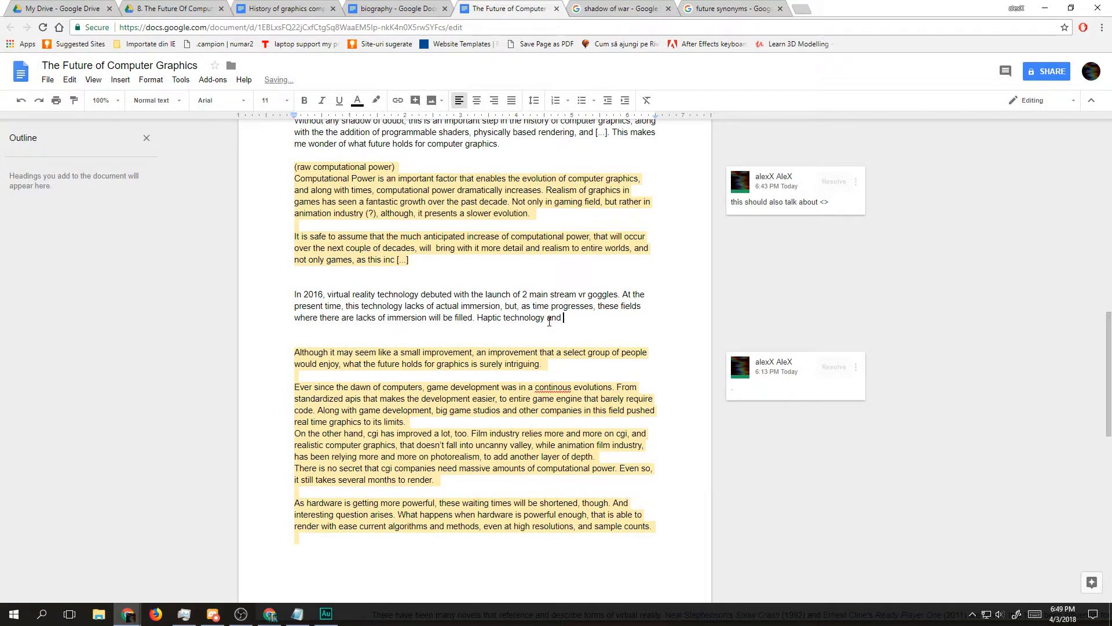
text(audio ar)
key(BackSpace)
key(BackSpace)
key(BackSpace)
key(BackSpace)
key(BackSpace)
key(BackSpace)
key(BackSpace)
key(BackSpace)
key(BackSpace)
text(natura)
text(l audio )
text(simulati)
text(on )
text(are 2 a)
text(reas in )
text(which th)
text(is techn)
text(ology)
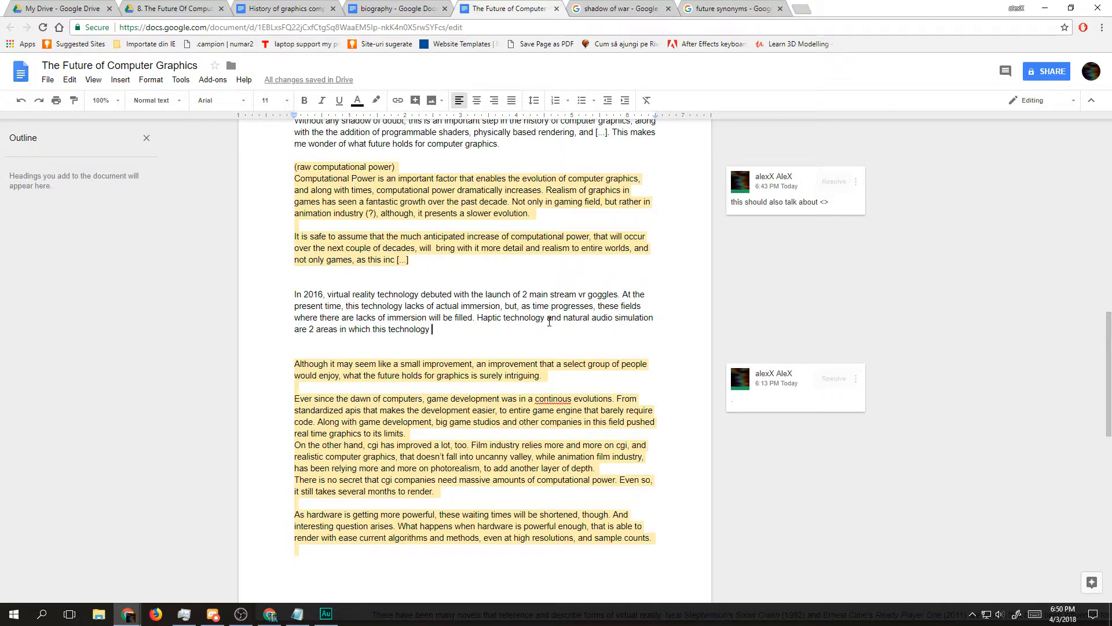
Step: Finish the haptic and audio sentence with "are 2 areas in which this technology lacky."
text(lacky. Computa)
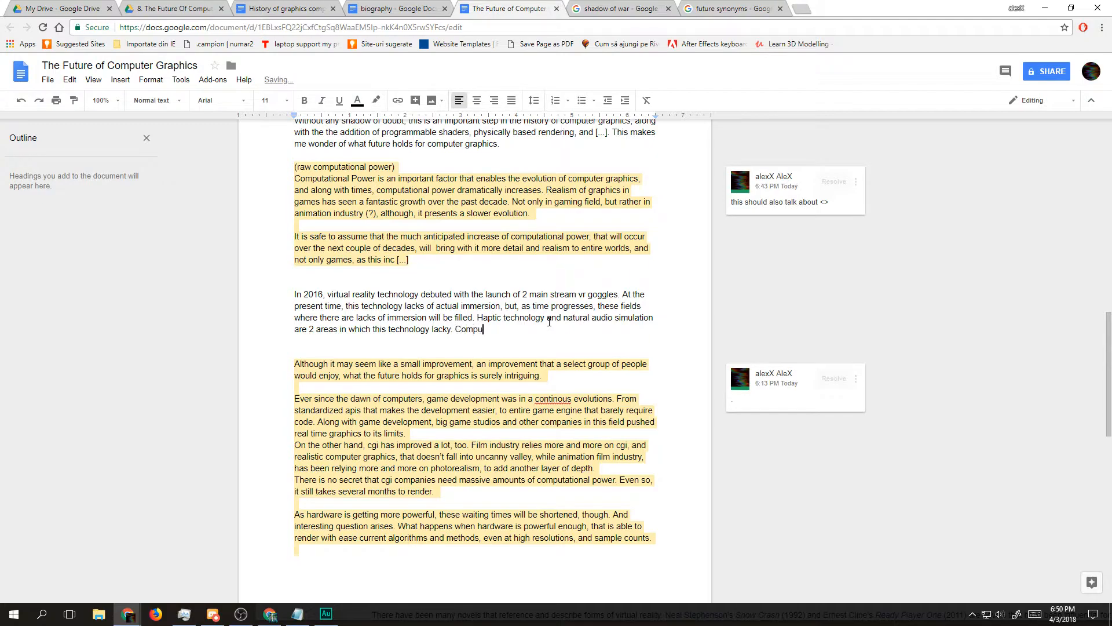
Step: Start a new sentence in the virtual reality paragraph with "Increased computational power will"
key(BackSpace)
key(BackSpace)
key(BackSpace)
key(BackSpace)
key(BackSpace)
key(BackSpace)
key(BackSpace)
text(Increased computational power will al)
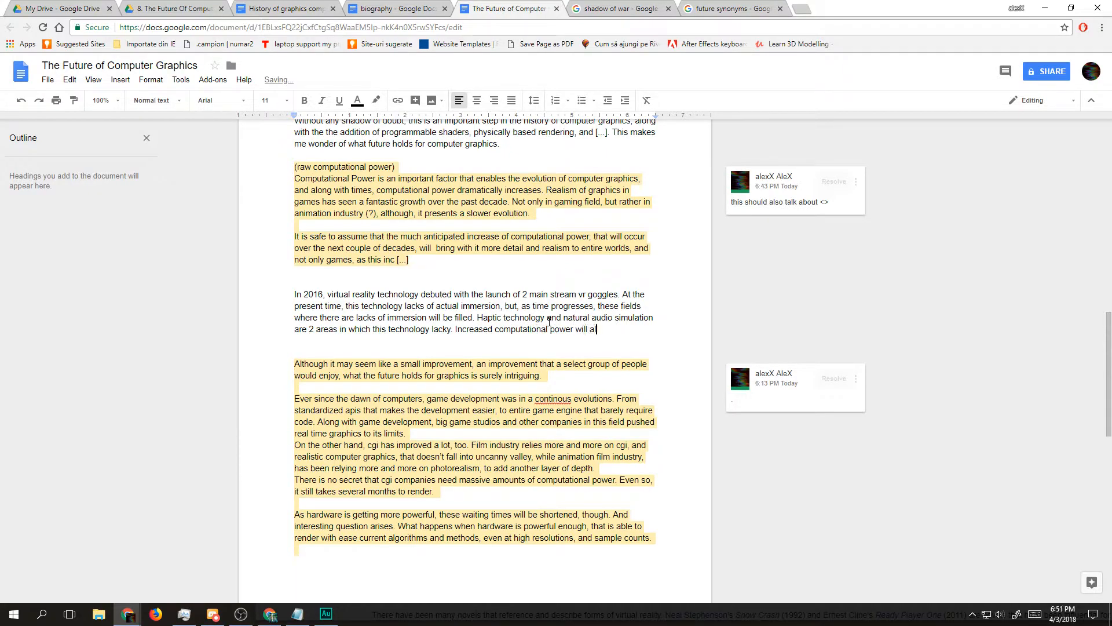
text(low th)
Step: Continue the computational power sentence with "allow to simulate"
key(BackSpace)
key(BackSpace)
text(to rea)
key(BackSpace)
key(BackSpace)
key(BackSpace)
text(simulate )
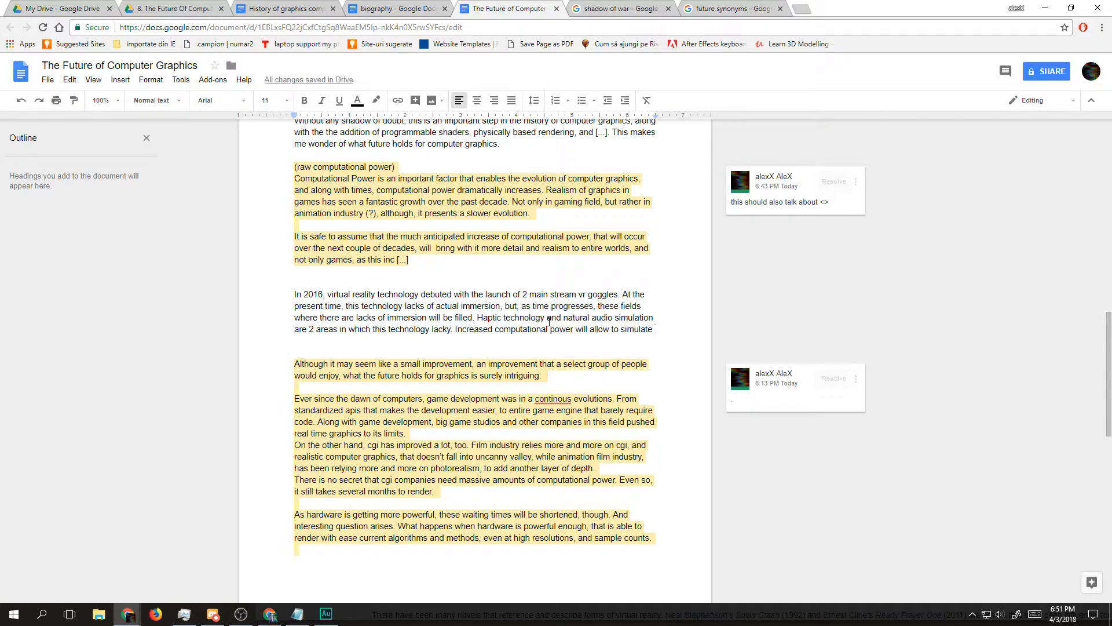
text(tou)
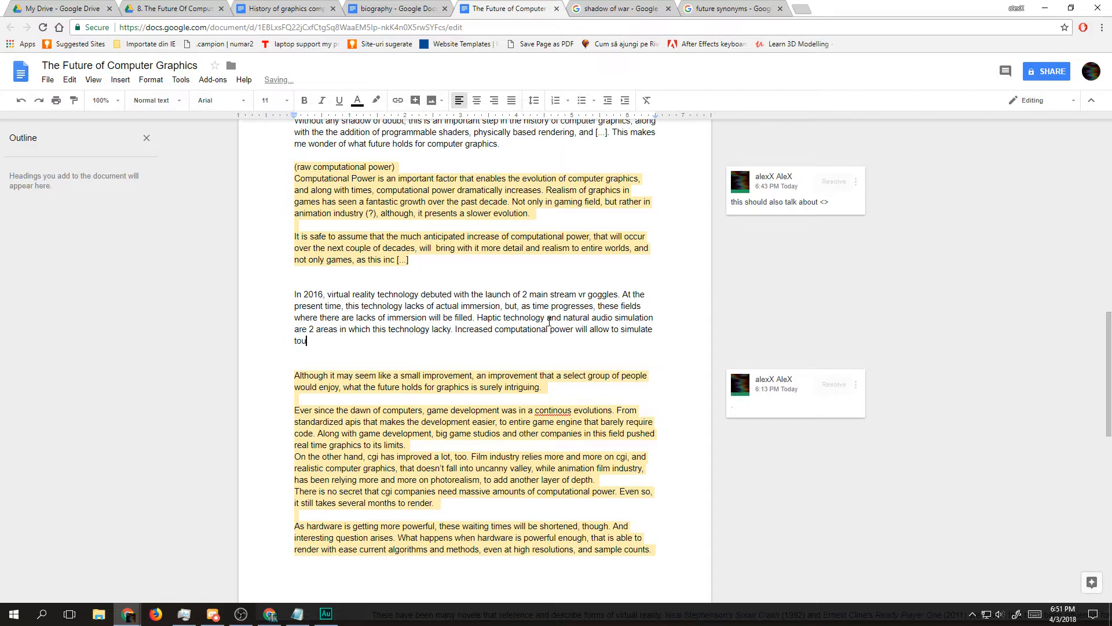
text(he touc)
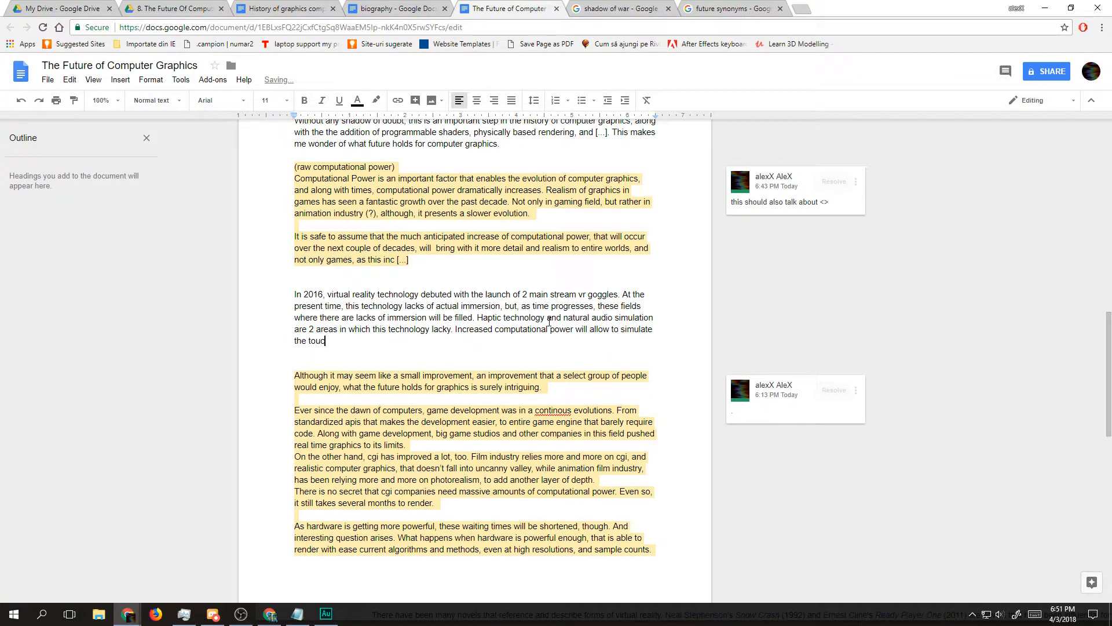
text(h sensation and aud)
Step: Add "the touch sensation and" after "simulate" in the computational power sentence
key(BackSpace)
key(BackSpace)
key(BackSpace)
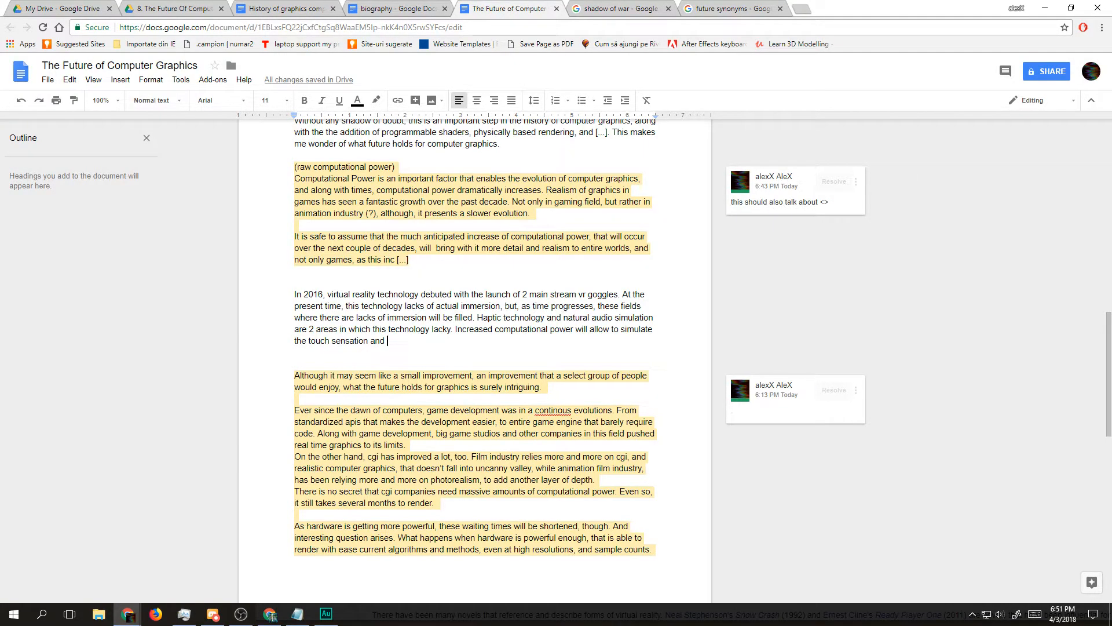
Step: Switch to the incognito browser window and search Google in a new tab for "nvidia audio real simulation"
key(alt+Tab)
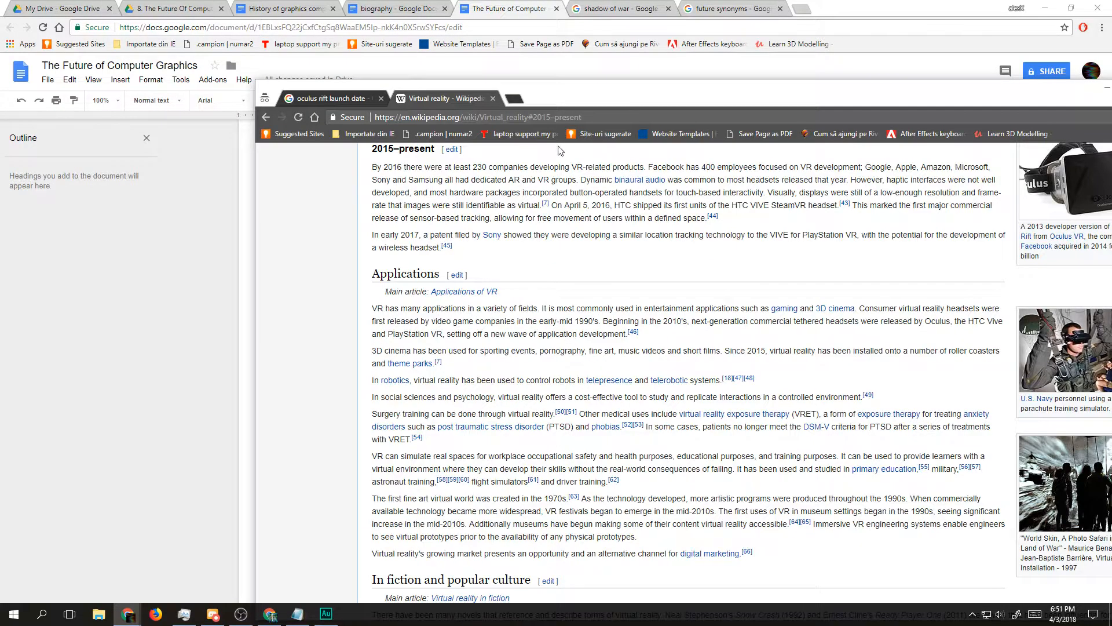
click(519, 100)
text(nvidia)
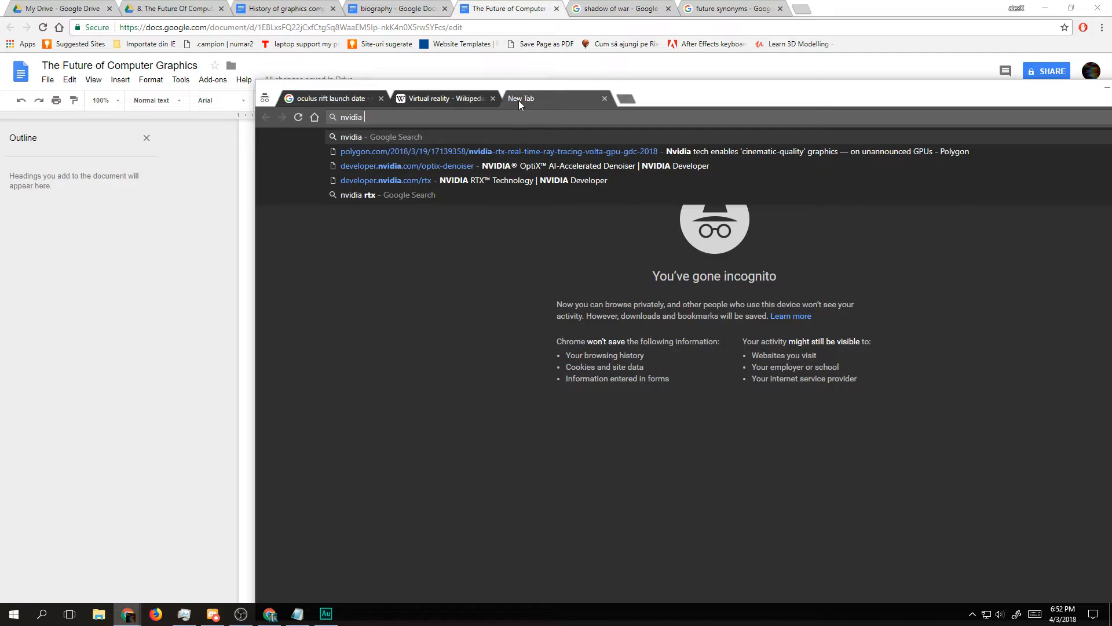
text(audio)
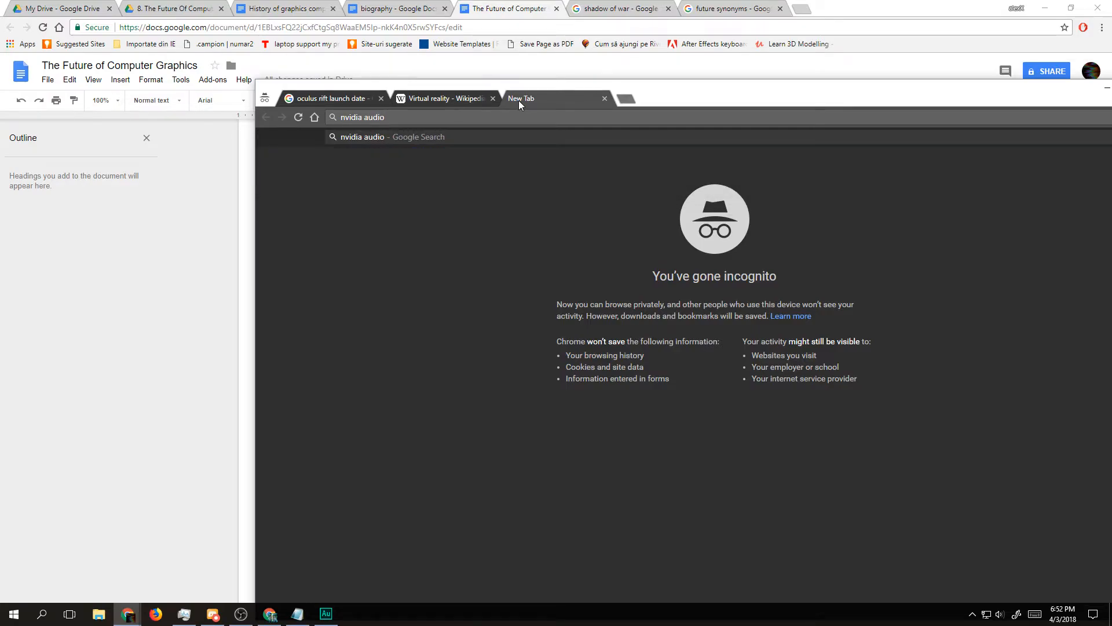
text( real simulation)
key(Return)
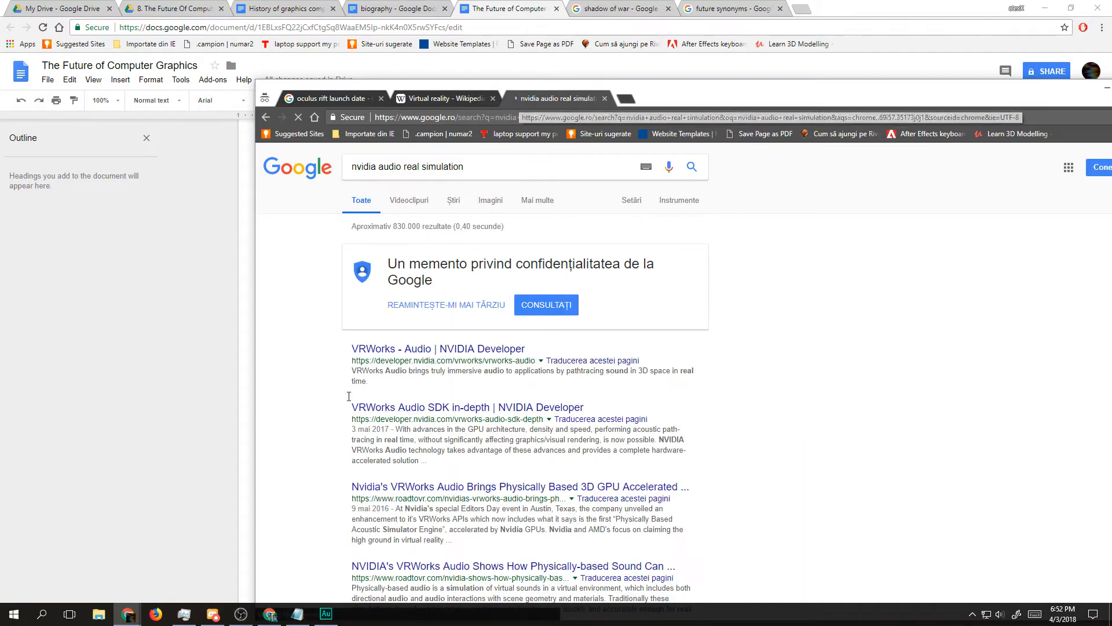
Step: Open NVIDIA's VRWorks Audio page and examine its introduction, the Propagation and Path Traced Audio diagrams, and the key features
click(380, 349)
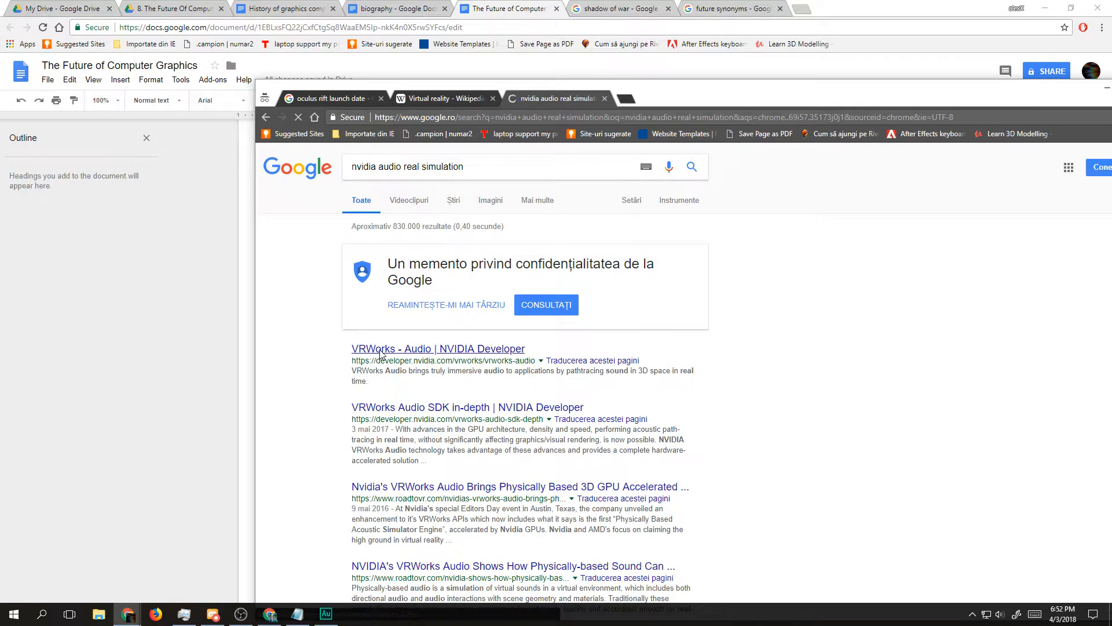
scroll(454, 461, down, 1)
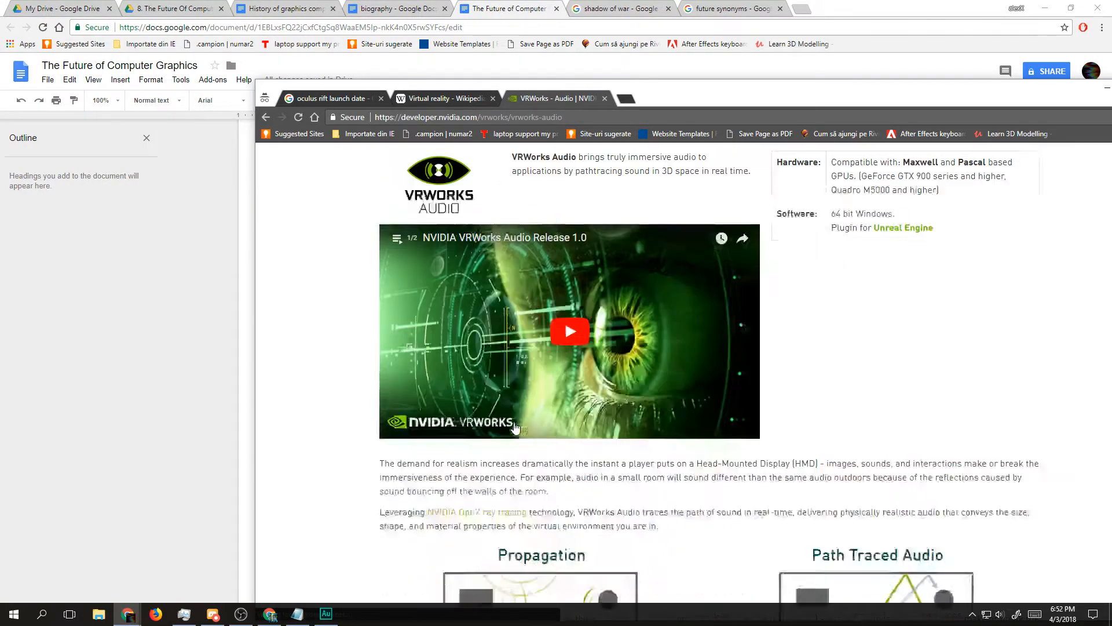
triple_click(574, 259)
double_click(639, 267)
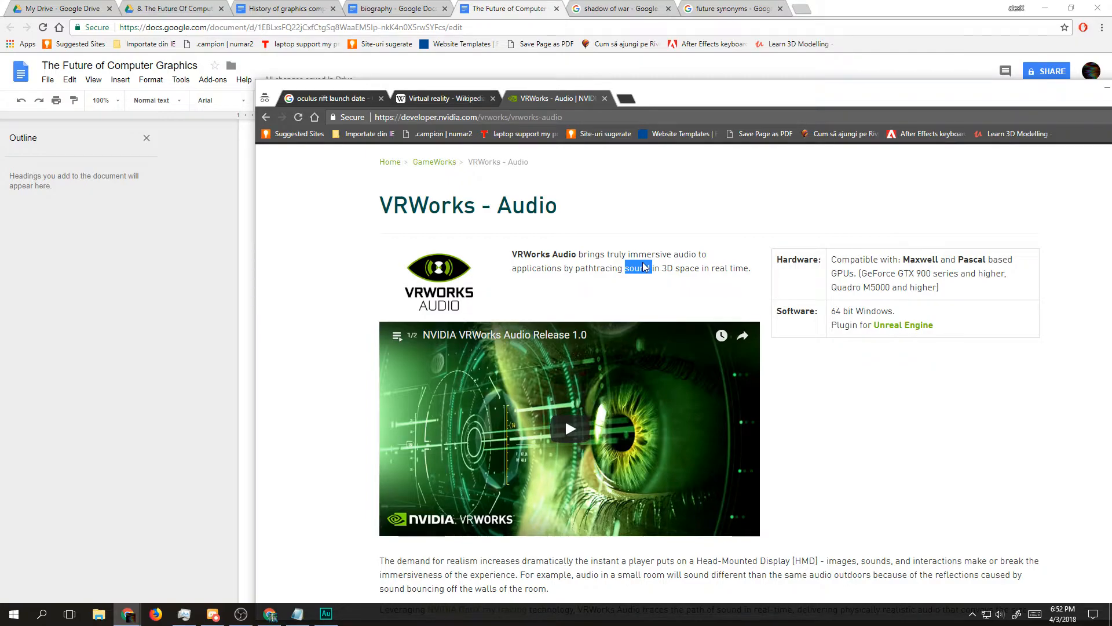
scroll(569, 334, down, 6)
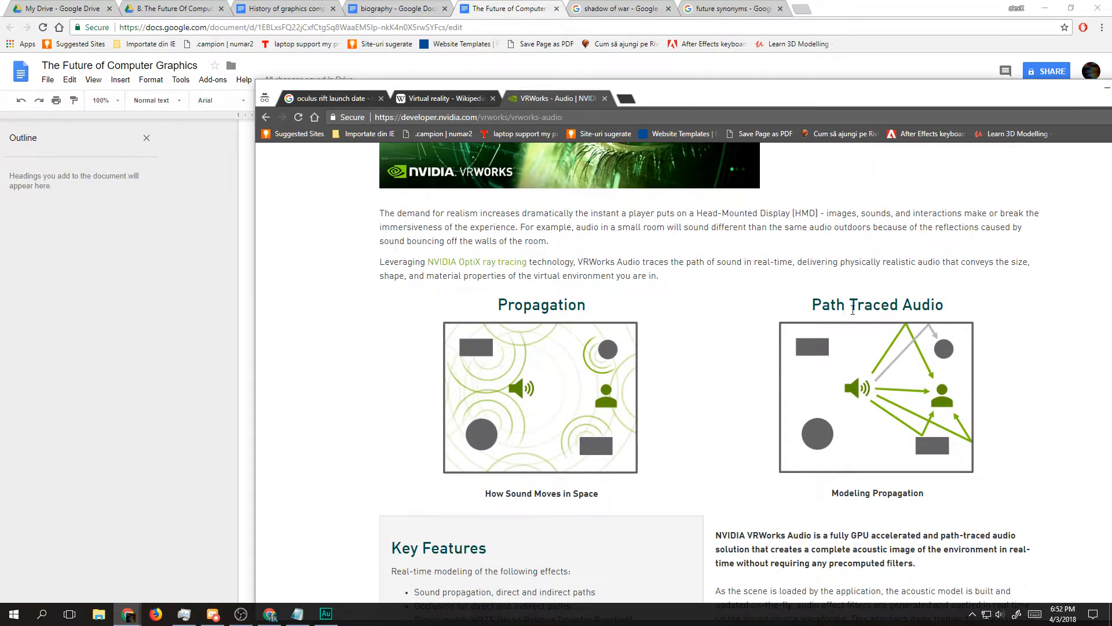
double_click(514, 309)
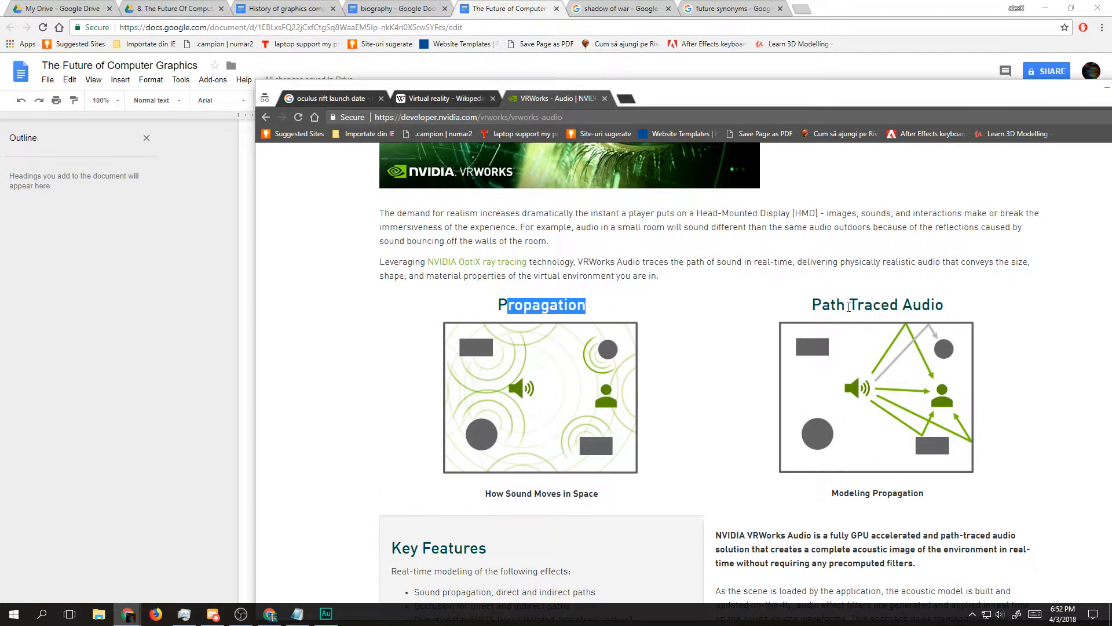
drag(846, 305, 944, 304)
scroll(777, 329, down, 5)
scroll(776, 329, down, 4)
scroll(633, 373, up, 7)
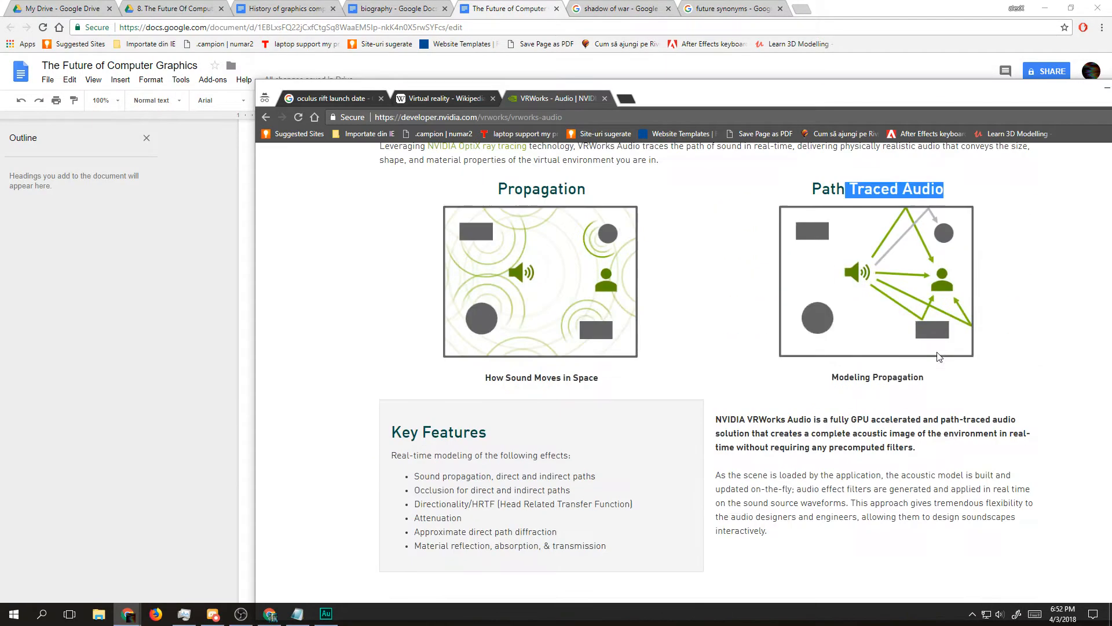
scroll(617, 371, down, 5)
scroll(615, 372, down, 8)
scroll(614, 371, up, 15)
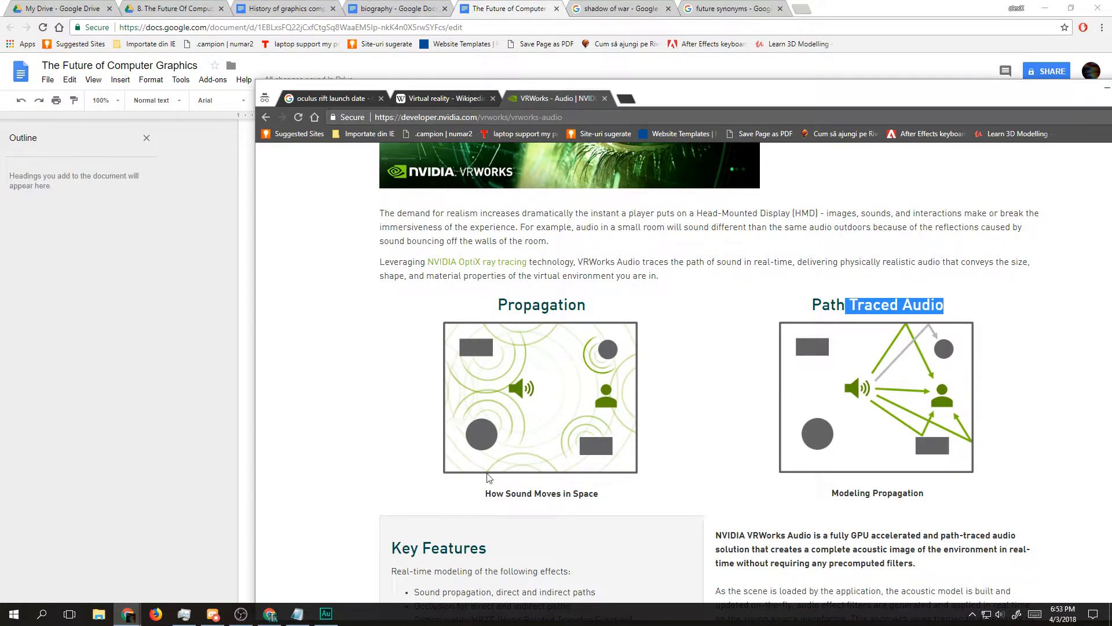
Step: Examine the VRWorks Audio page's key features, solution description, SDK section and Unreal Engine 4 plugin information
scroll(713, 377, down, 4)
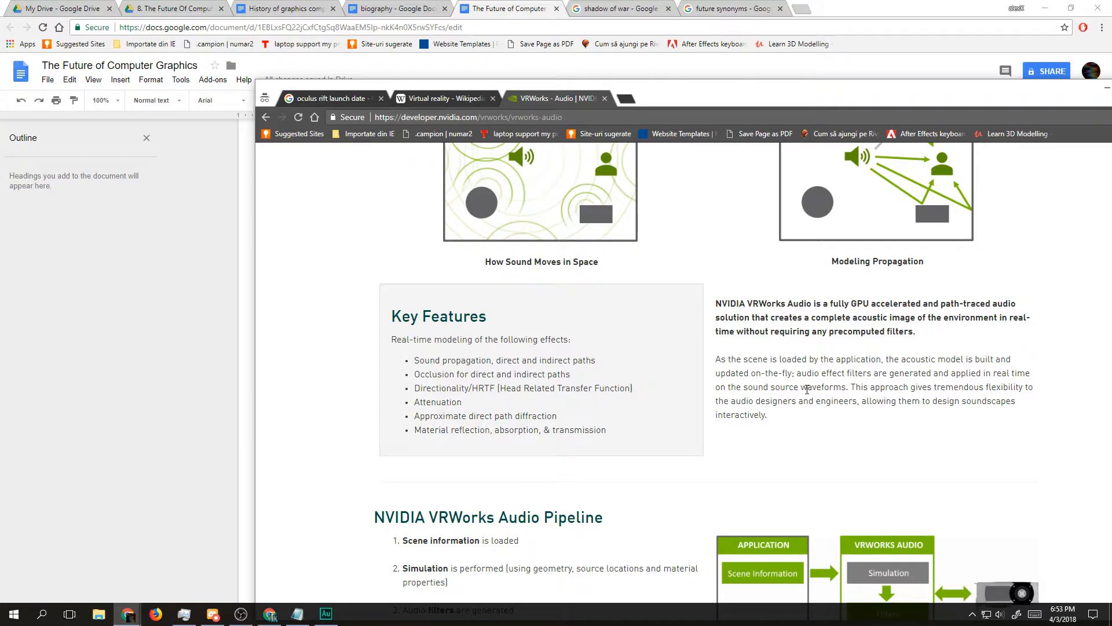
scroll(753, 377, down, 8)
scroll(689, 377, down, 3)
scroll(674, 394, up, 2)
scroll(637, 348, down, 3)
scroll(626, 340, up, 5)
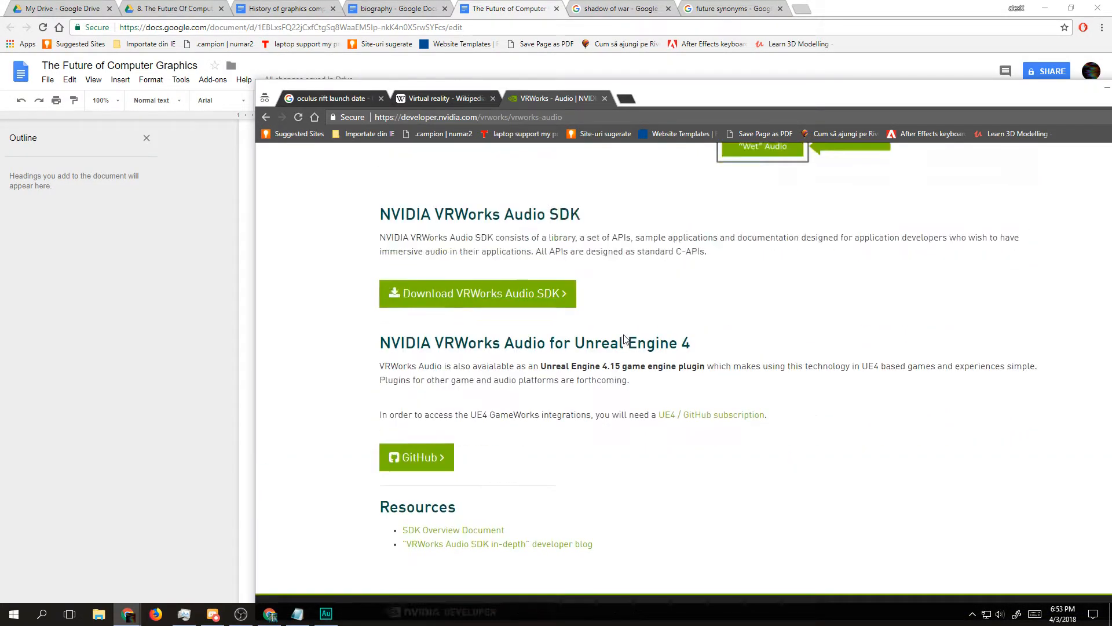
scroll(625, 340, down, 5)
scroll(626, 340, up, 6)
Step: Examine the NVIDIA VRWorks Audio Pipeline stages, including how filters are applied to "Dry" audio and how "Wet" audio is output
triple_click(438, 315)
click(517, 313)
triple_click(517, 313)
triple_click(589, 316)
click(526, 313)
scroll(526, 313, up, 1)
scroll(527, 312, up, 2)
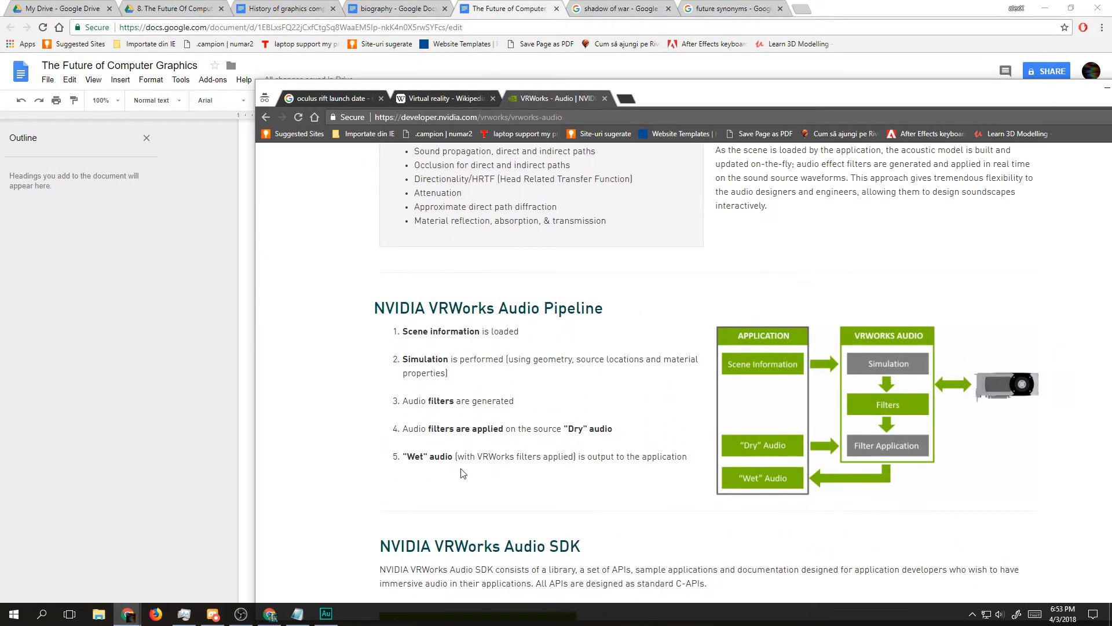
triple_click(517, 462)
triple_click(619, 455)
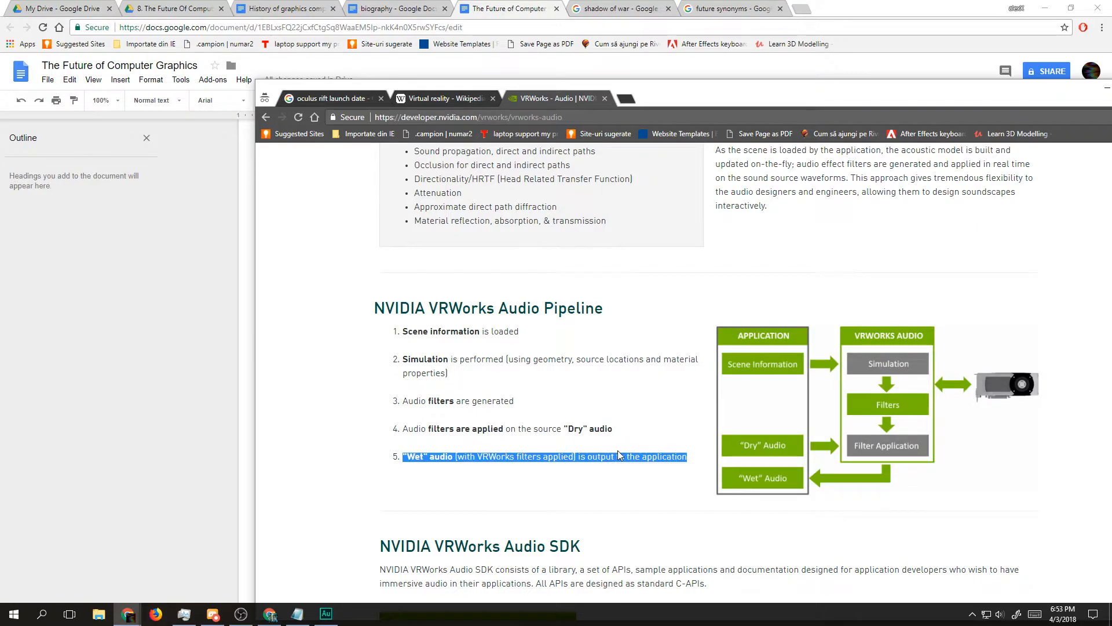
click(616, 456)
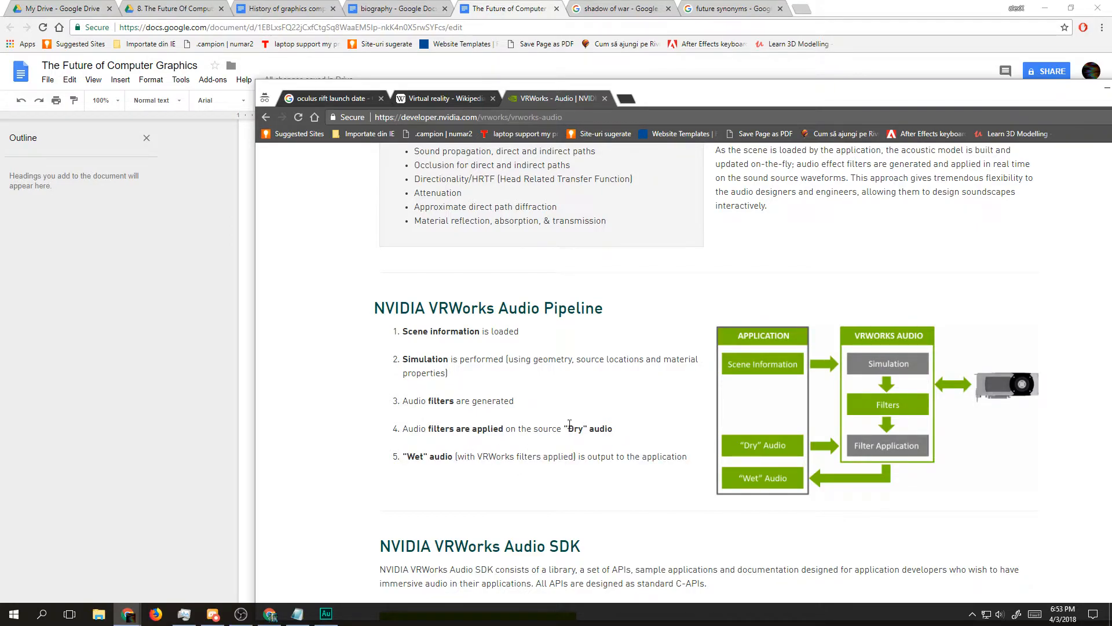
scroll(611, 411, up, 15)
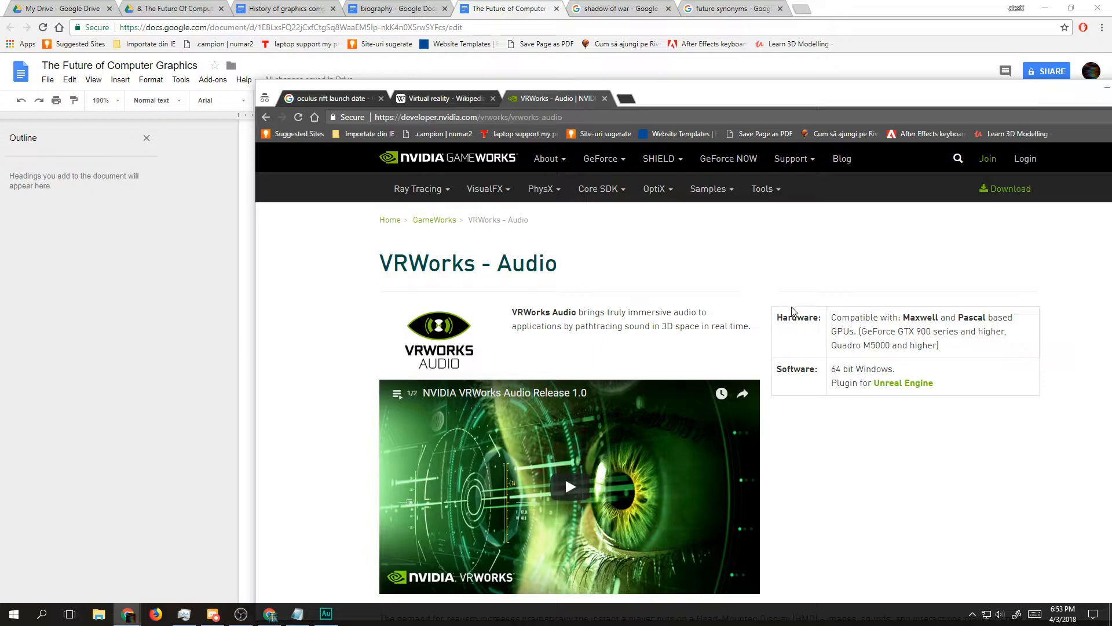
Step: Switch to the Google Docs script and reread the virtual reality paragraph that begins with "In 2016"
click(104, 227)
drag(462, 377, 460, 335)
double_click(311, 296)
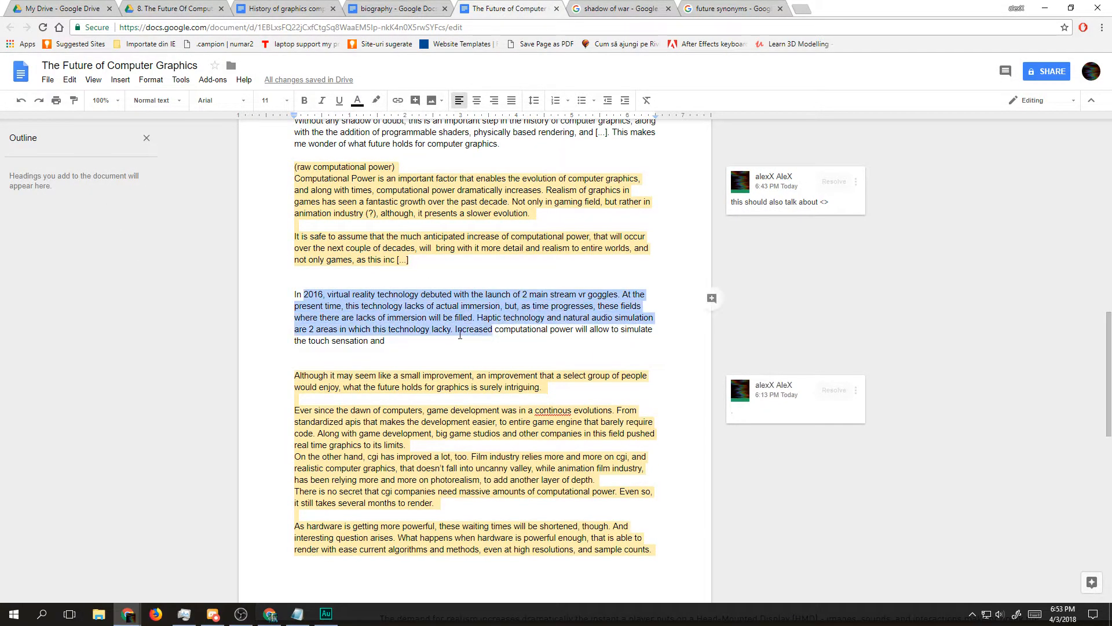
triple_click(295, 294)
click(296, 295)
drag(297, 295, 306, 319)
double_click(442, 340)
click(410, 337)
key(ctrl+z)
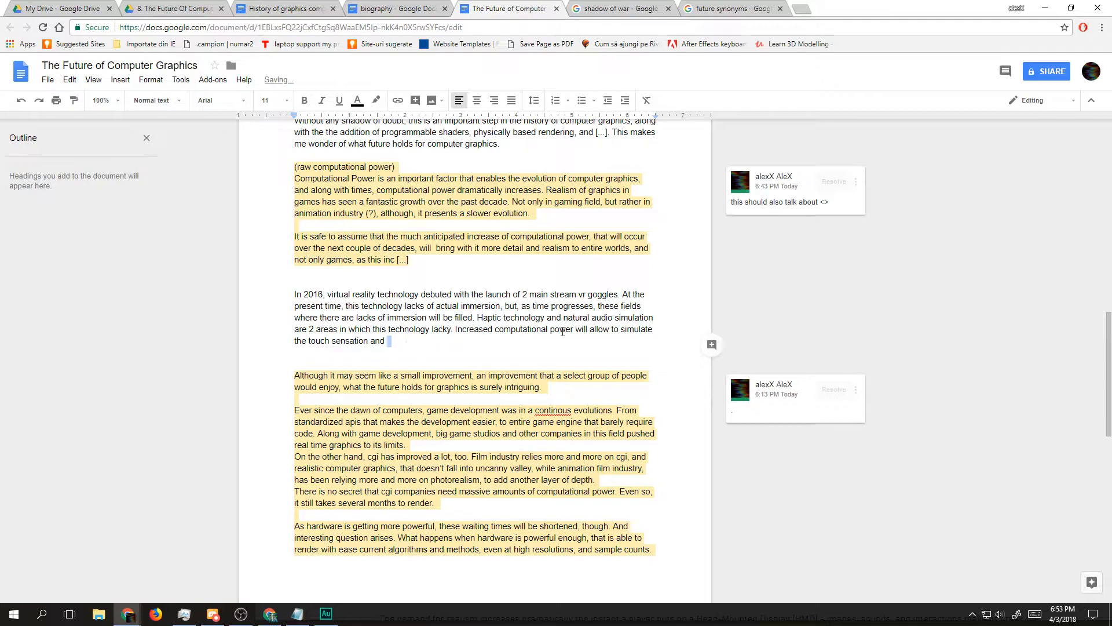
drag(295, 289, 479, 349)
click(479, 350)
Step: Insert blank lines above the "In 2016" virtual reality paragraph to make room for a new paragraph
click(333, 282)
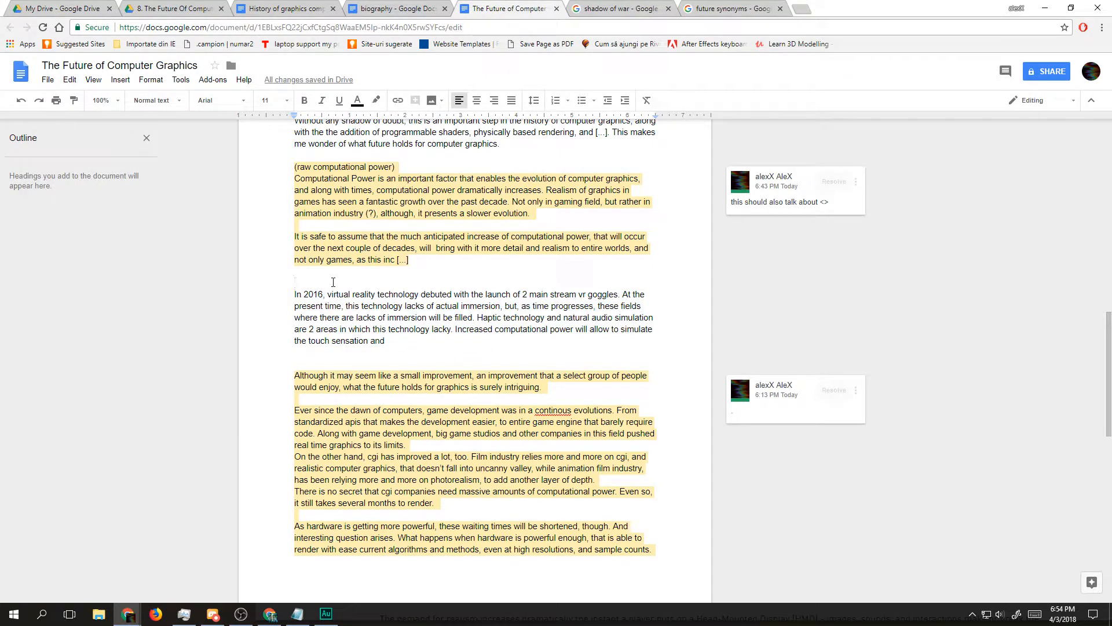
key(Return)
key(Return)
key(Return)
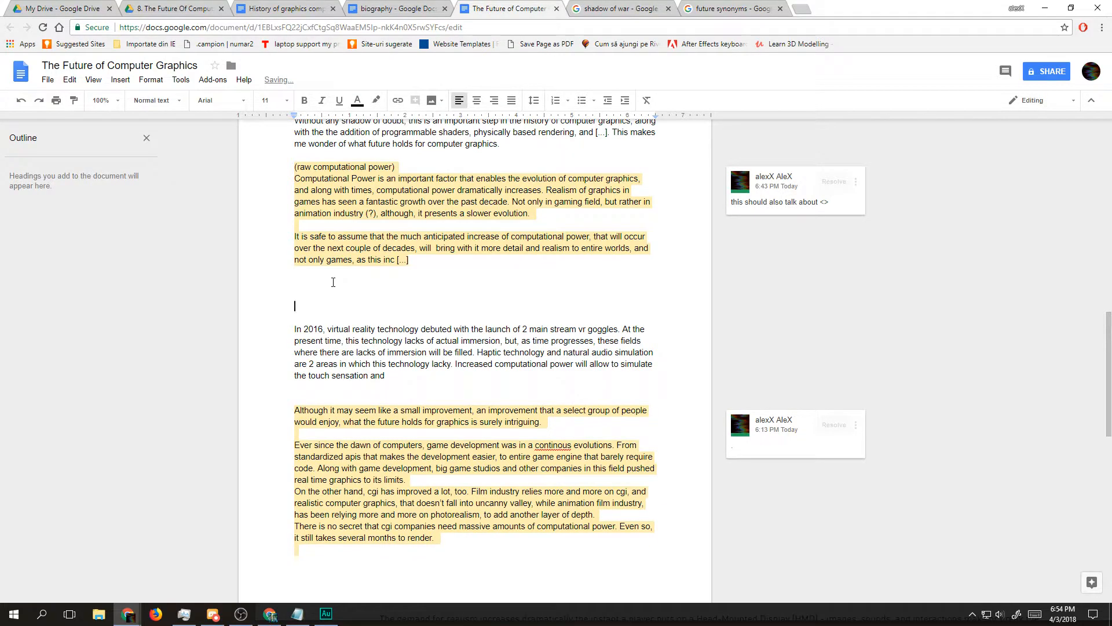
text(As we all kn)
key(BackSpace)
key(BackSpace)
key(BackSpace)
key(BackSpace)
key(BackSpace)
key(BackSpace)
key(BackSpace)
key(BackSpace)
key(BackSpace)
key(BackSpace)
key(BackSpace)
key(BackSpace)
key(BackSpace)
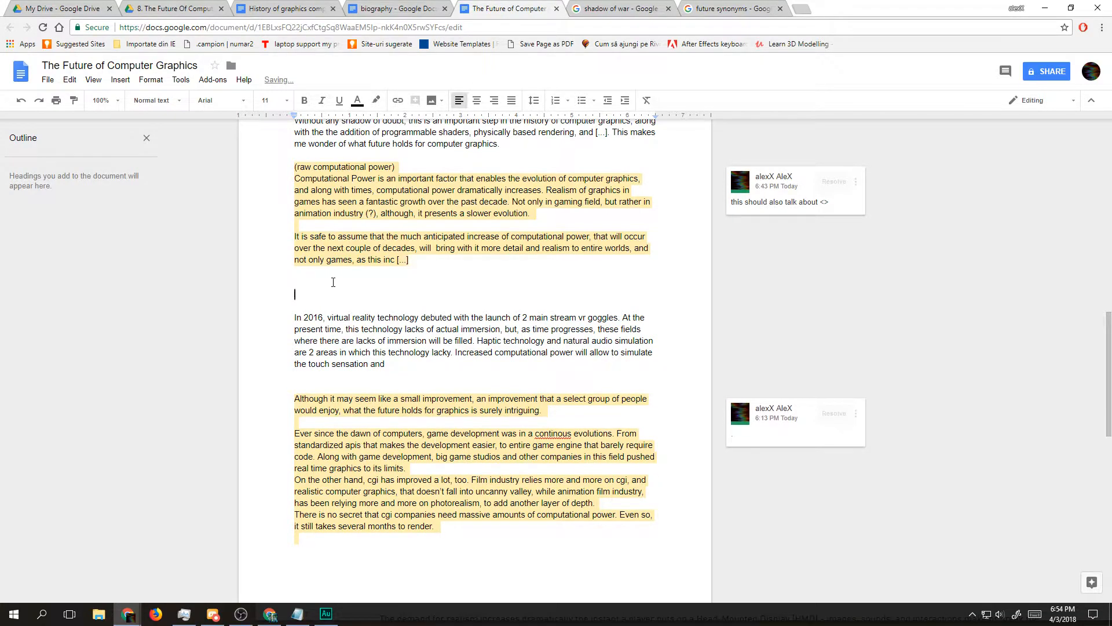
text(Grao)
key(BackSpace)
key(BackSpace)
text(apg)
key(BackSpace)
text(hics)
key(BackSpace)
key(BackSpace)
key(BackSpace)
key(BackSpace)
key(BackSpace)
key(BackSpace)
key(BackSpace)
key(BackSpace)
text(Gra)
key(BackSpace)
key(BackSpace)
key(BackSpace)
text(In)
Step: Start the new paragraph with "In today's world, gpu are not only helpful for graphics anymore."
key(BackSpace)
key(BackSpace)
key(BackSpace)
text(In todat)
key(BackSpace)
text(y's wor)
text(ld, )
text(h)
text(pu aren)
key(BackSpace)
text(not only helpfu)
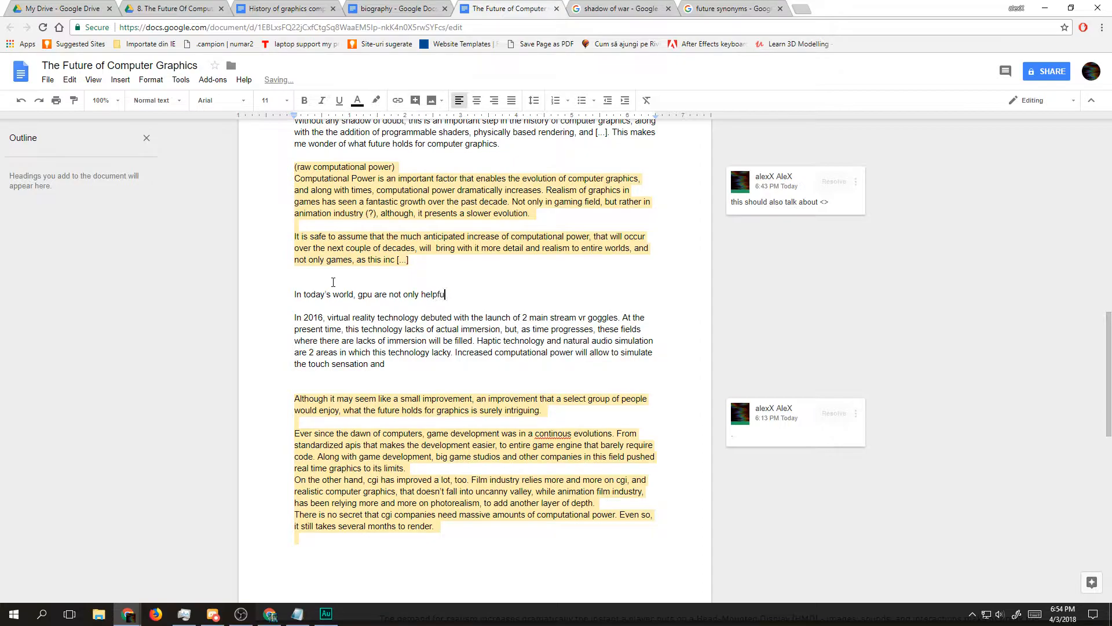
text(l for graphics anymore. Not only they provide )
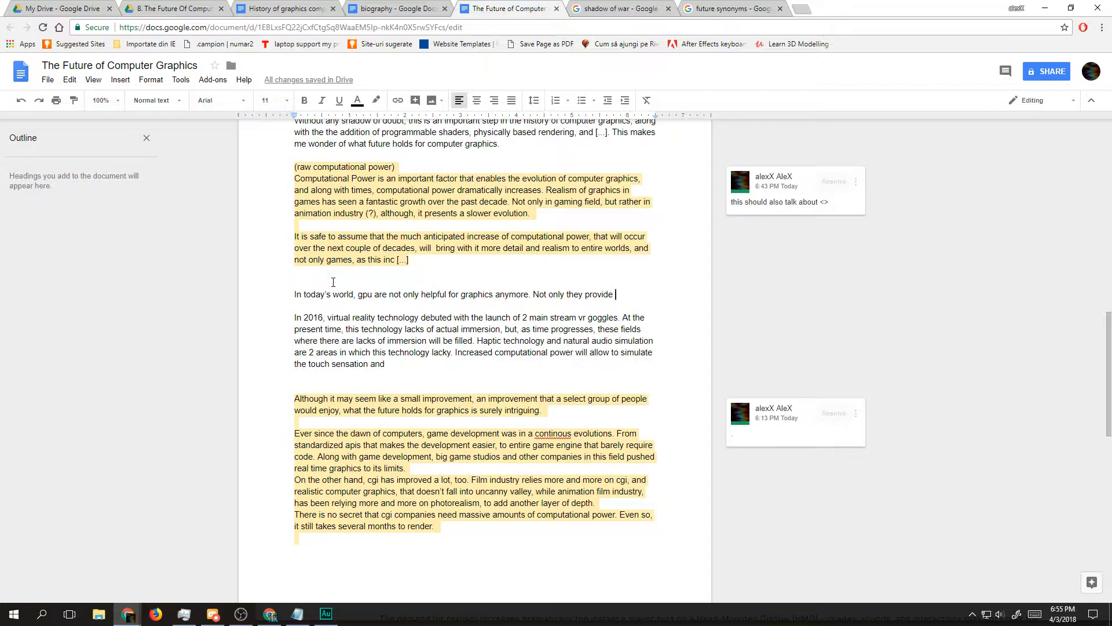
text(resources for area)
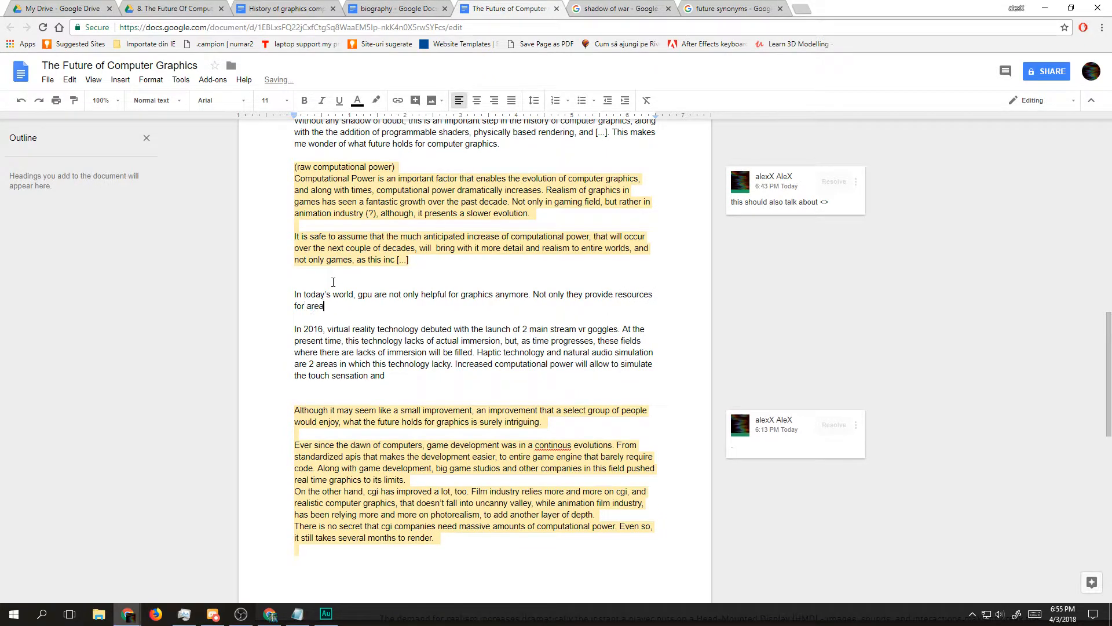
text(s such a)
key(BackSpace)
key(BackSpace)
key(BackSpace)
key(BackSpace)
key(BackSpace)
key(BackSpace)
key(BackSpace)
key(BackSpace)
key(BackSpace)
key(BackSpace)
key(BackSpace)
key(BackSpace)
key(BackSpace)
key(BackSpace)
key(BackSpace)
key(BackSpace)
key(BackSpace)
key(BackSpace)
key(BackSpace)
key(BackSpace)
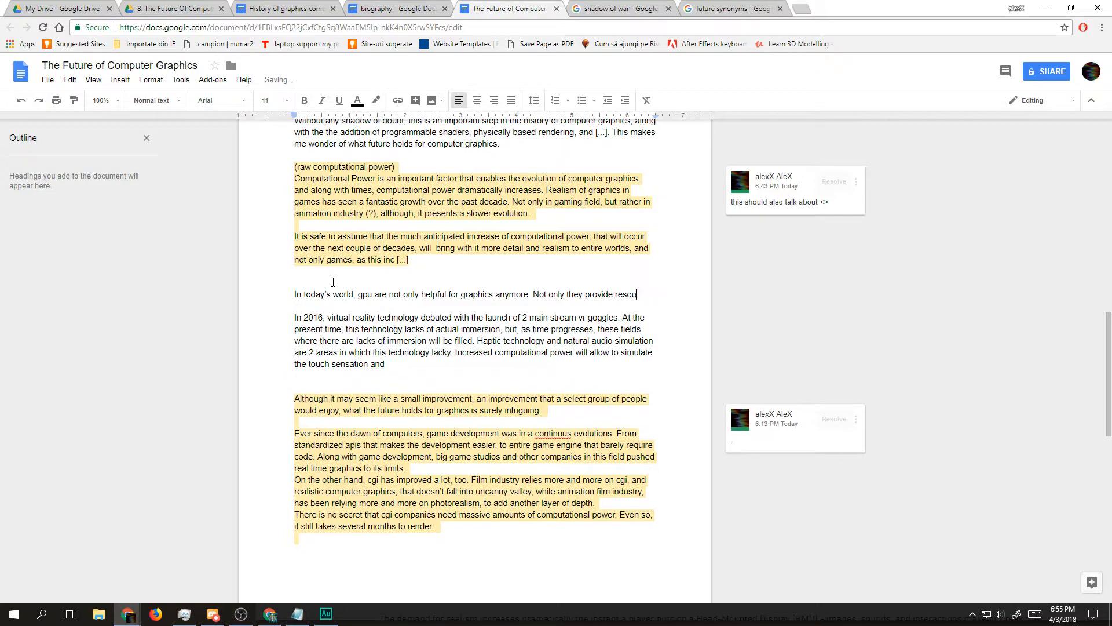
key(BackSpace)
key(BackSpace)
key(BackSpace)
text(they provide)
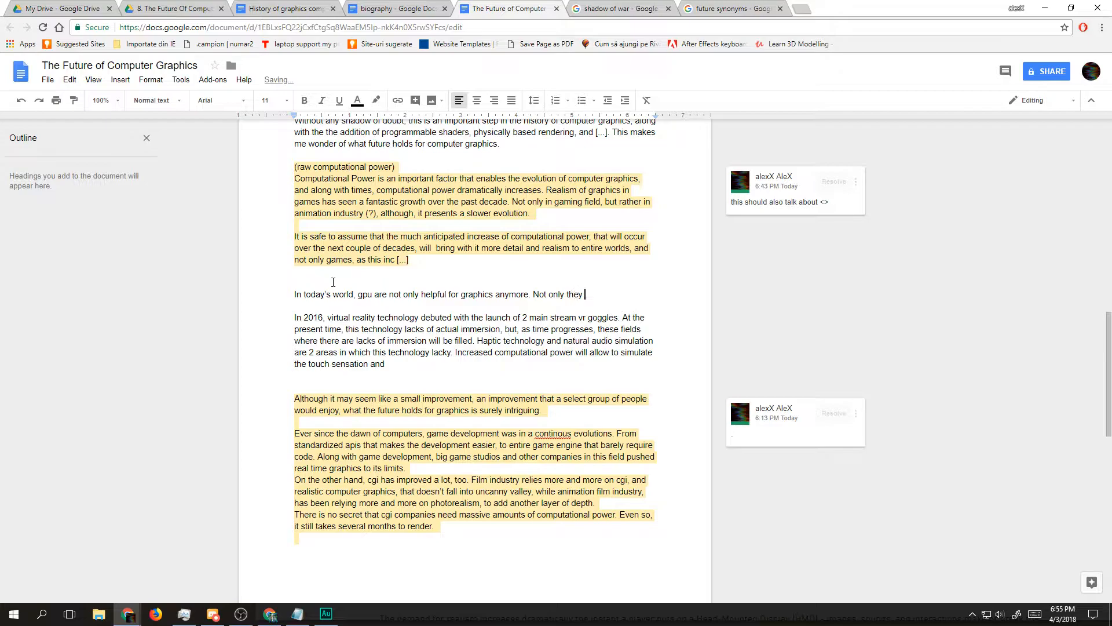
key(BackSpace)
key(BackSpace)
key(BackSpace)
key(BackSpace)
key(BackSpace)
key(BackSpace)
key(BackSpace)
key(BackSpace)
key(BackSpace)
key(BackSpace)
key(BackSpace)
key(BackSpace)
key(BackSpace)
key(BackSpace)
key(BackSpace)
key(BackSpace)
key(BackSpace)
key(BackSpace)
key(BackSpace)
key(BackSpace)
text(Not only they provide the ne)
key(ctrl+BackSpace)
key(ctrl+BackSpace)
key(ctrl+BackSpace)
key(ctrl+BackSpace)
key(ctrl+BackSpace)
text(only they provide)
key(ctrl+shift+Left)
key(ctrl+shift+Left)
key(ctrl+shift+Left)
key(ctrl+shift+Left)
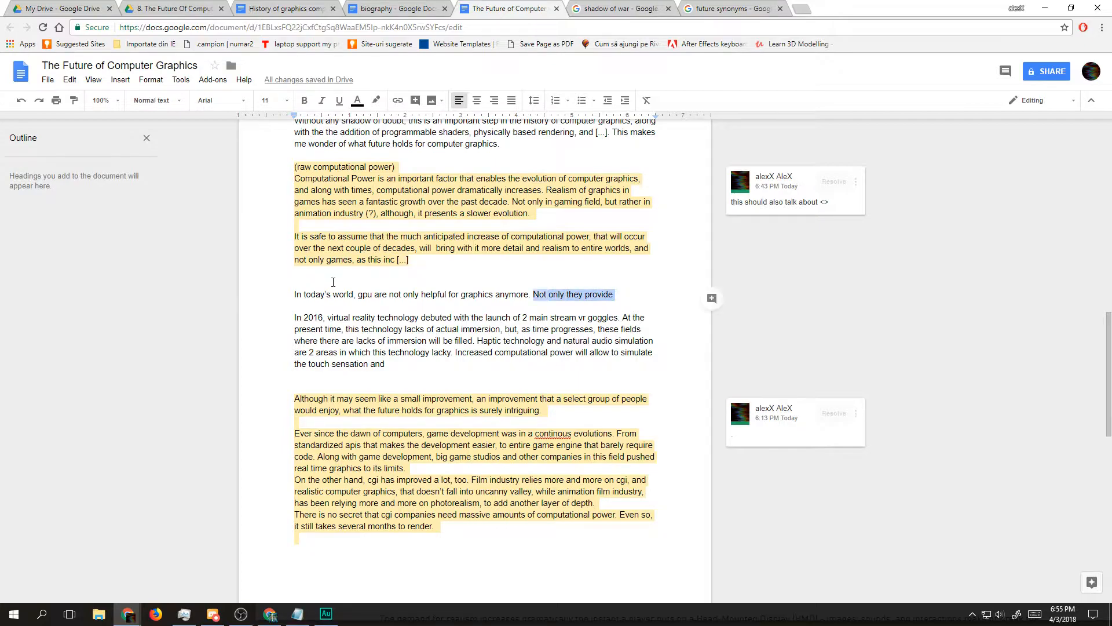
text(Not onl)
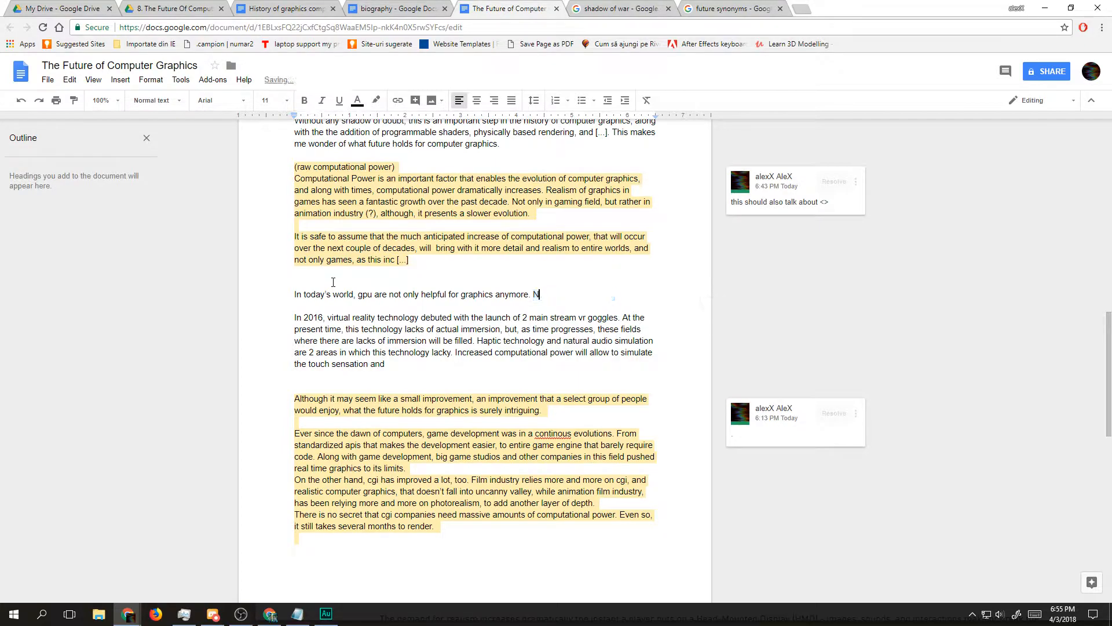
text(y they p)
key(BackSpace)
key(BackSpace)
key(BackSpace)
key(BackSpace)
key(BackSpace)
key(BackSpace)
key(BackSpace)
key(BackSpace)
key(BackSpace)
key(BackSpace)
key(BackSpace)
key(BackSpace)
key(BackSpace)
key(BackSpace)
key(BackSpace)
Step: Begin the paragraph's second sentence with "They also are useful in fields" and review its wording
text(Thew)
key(BackSpace)
text(y also are useful in fields)
key(ctrl+shift+Left)
key(ctrl+shift+Left)
key(ctrl+shift+Left)
key(ctrl+shift+Left)
key(ctrl+shift+Left)
key(ctrl+shift+Left)
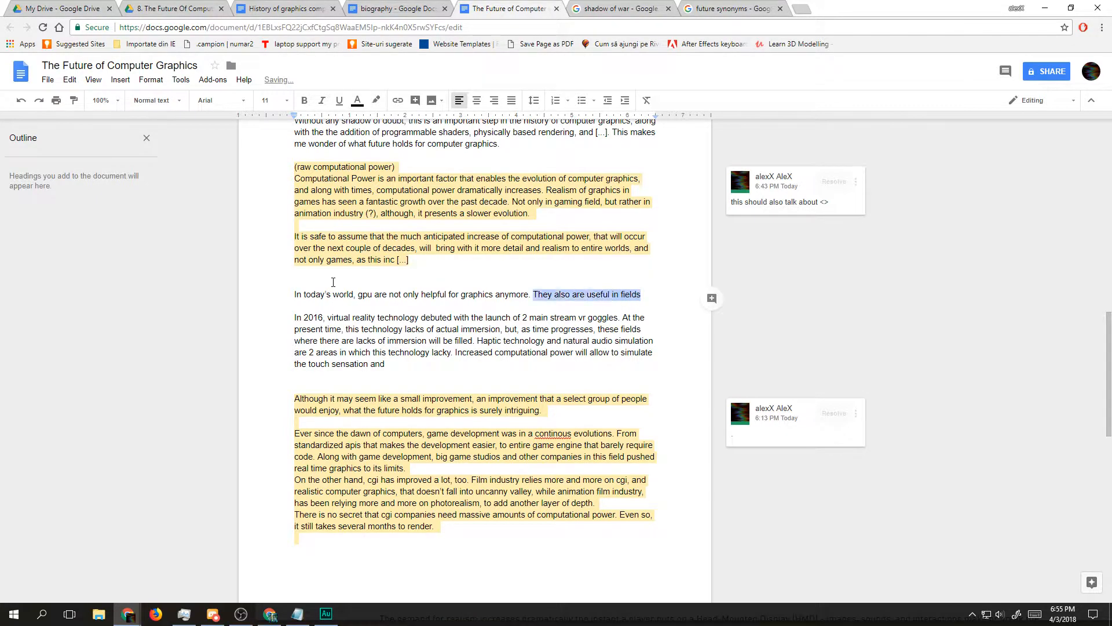
key(Right)
key(ctrl+shift+Left)
key(ctrl+shift+Left)
key(ctrl+shift+Left)
key(ctrl+shift+Left)
key(ctrl+shift+Left)
key(ctrl+shift+Left)
key(Right)
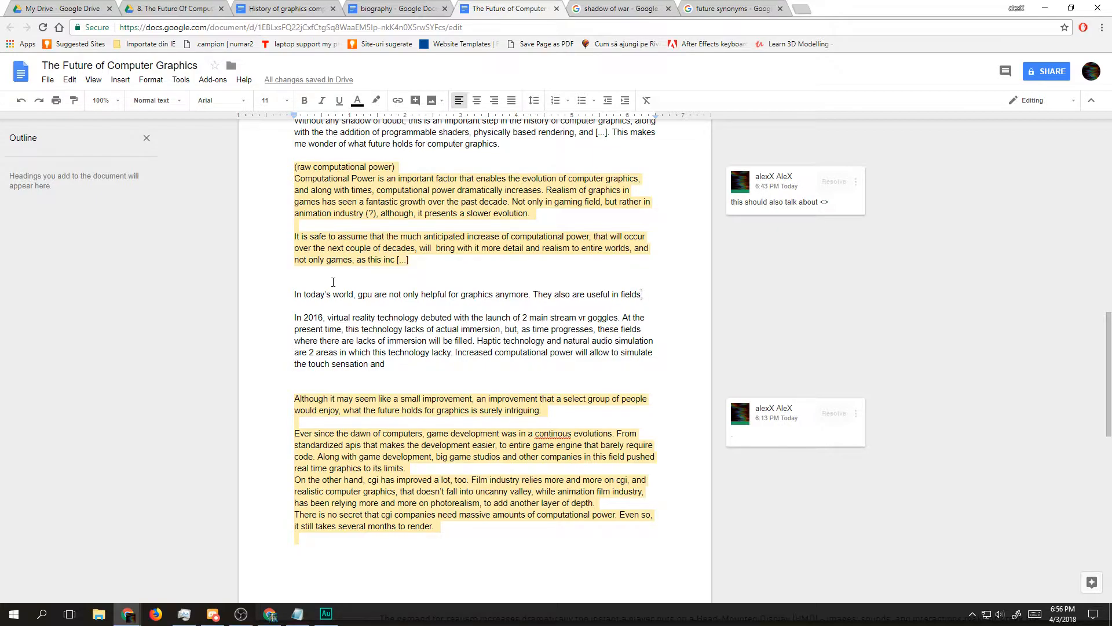
Step: Continue the second sentence with "such as medical research", correcting the spelling of "research"
text(such as medical reasearch)
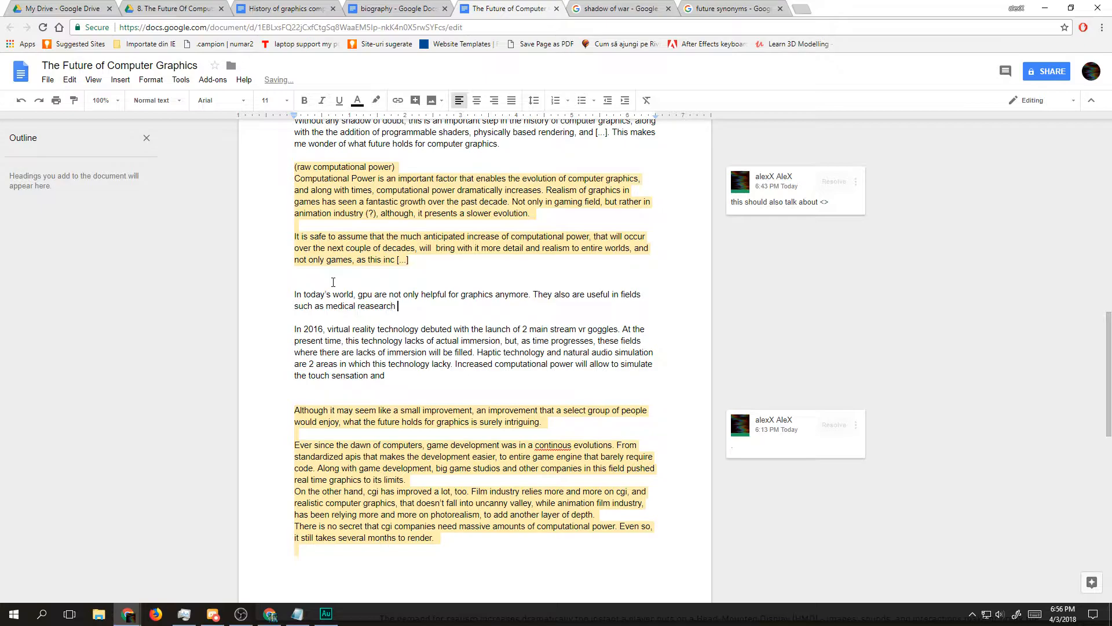
key(ctrl+Left)
key(BackSpace)
key(Right)
key(Right)
key(Right)
Step: Complete the list of fields with ", ai research, weather prediction and many more."
text(, ai research, weather prediction)
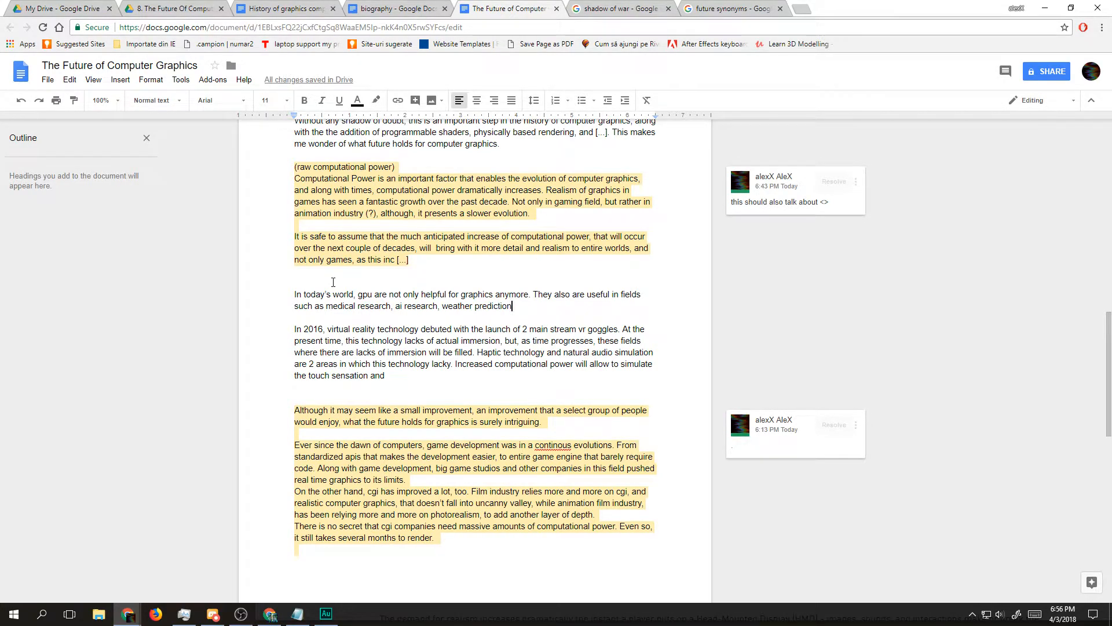
text( and many more. )
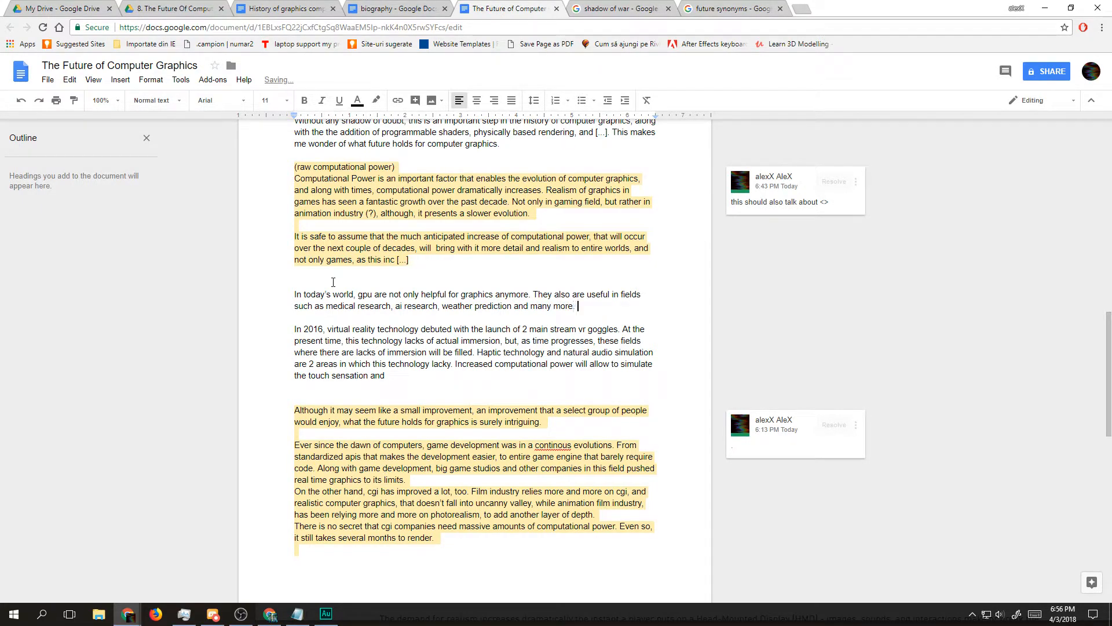
text(But)
Step: Add the sentence "But, immersion in games, and even movies, is another entire topic." to the GPU paragraph
key(BackSpace)
key(BackSpace)
key(BackSpace)
text(But, immers)
text(ion i)
text(n games, and ev)
text(e)
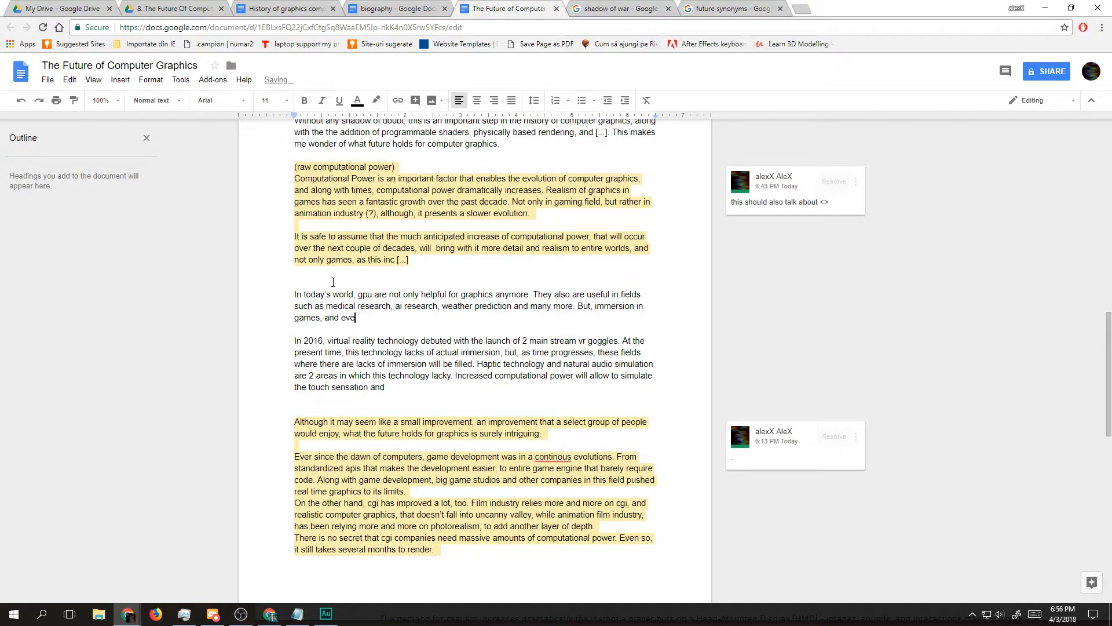
text(n movies, is another)
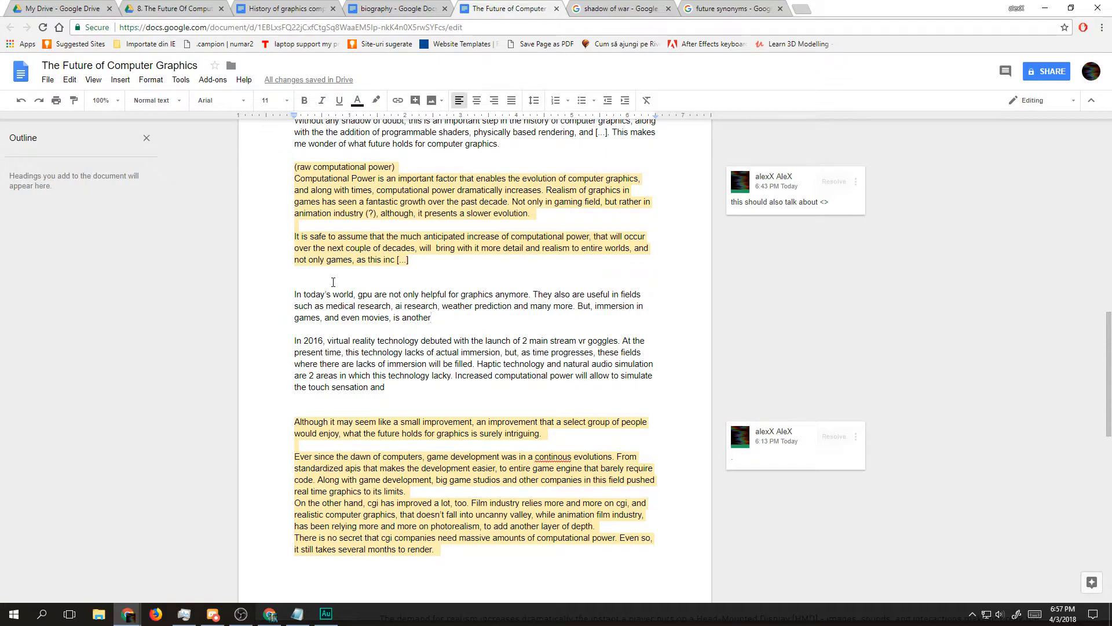
text(entire topic. )
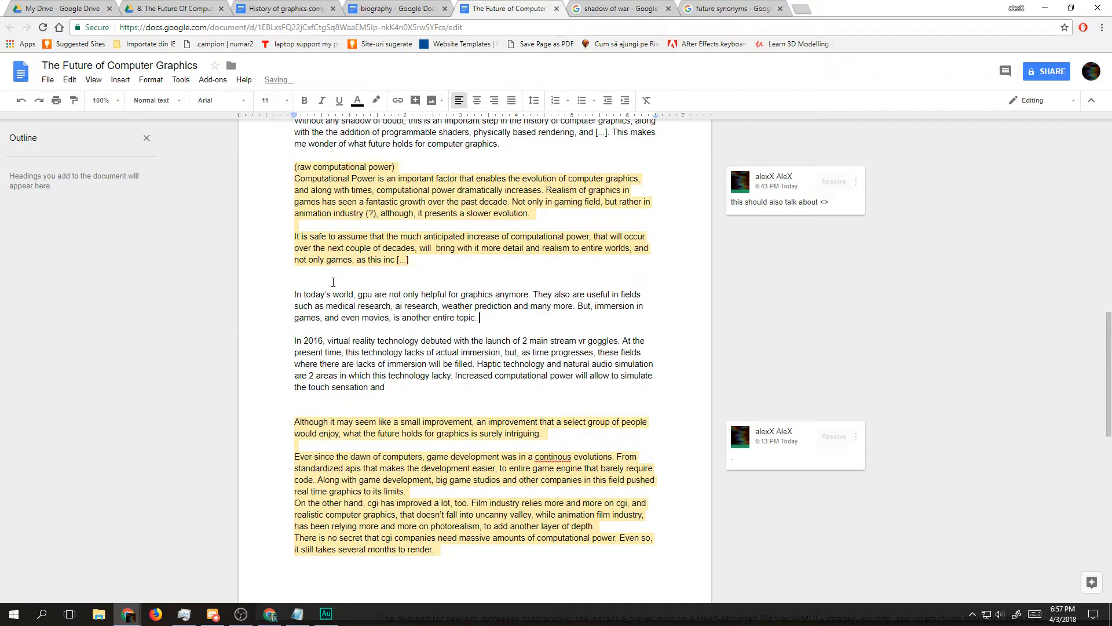
text(Imme)
key(BackSpace)
key(BackSpace)
key(BackSpace)
key(BackSpace)
Step: Insert blank lines below the GPU paragraph and place the cursor there for a new paragraph
key(Return)
key(Return)
key(Return)
key(Up)
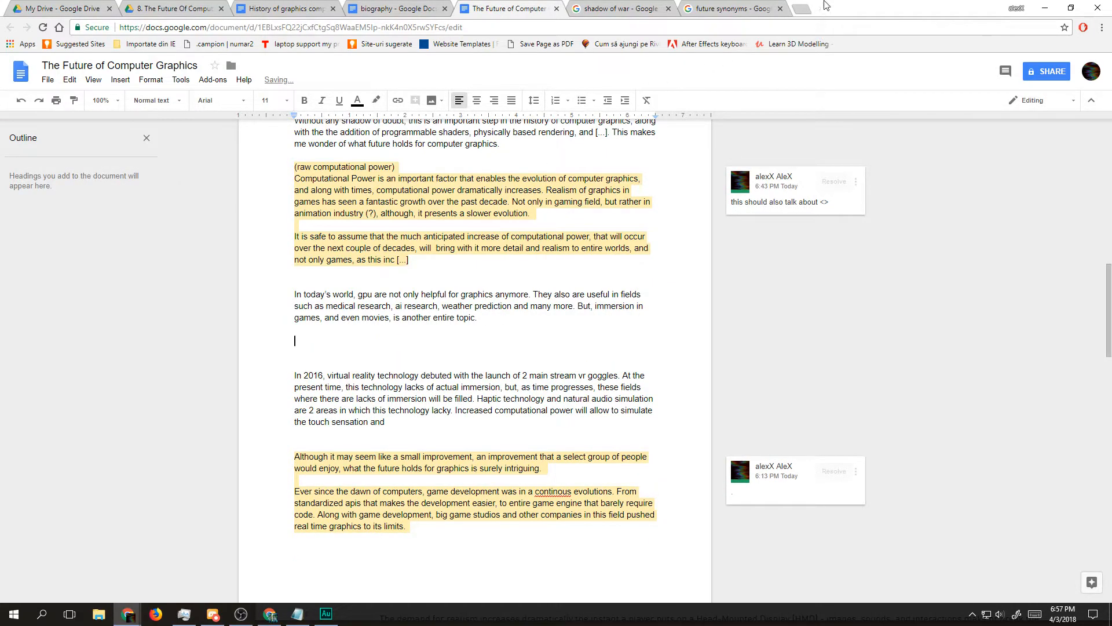
Step: Search the web for "immersion" in a new tab and open the Wikipedia page on it
click(798, 11)
text(immersip)
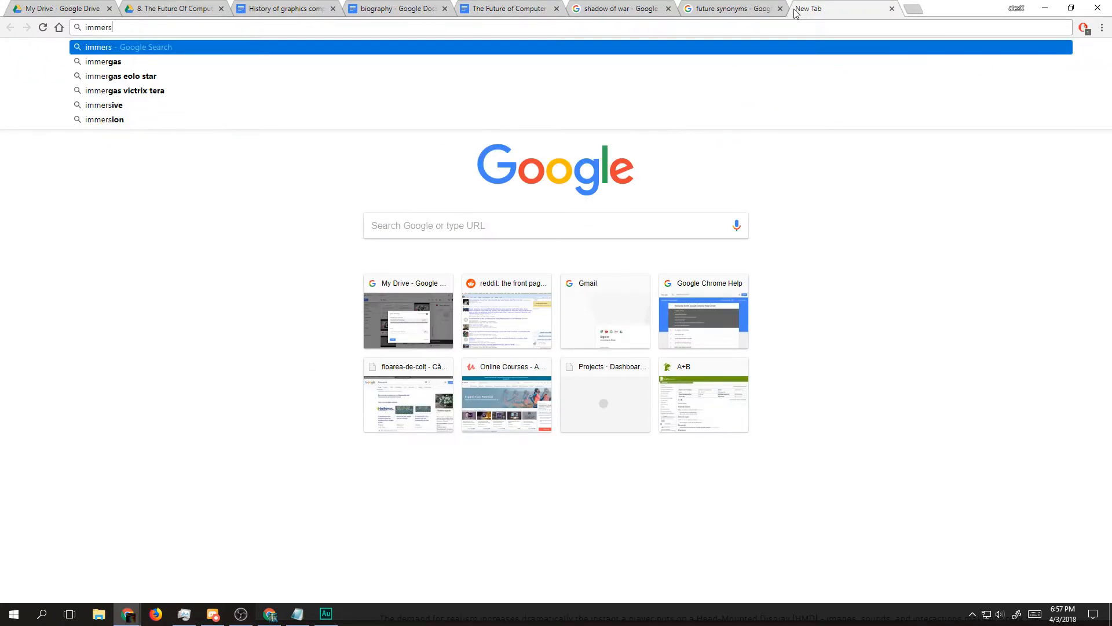
key(BackSpace)
text(on)
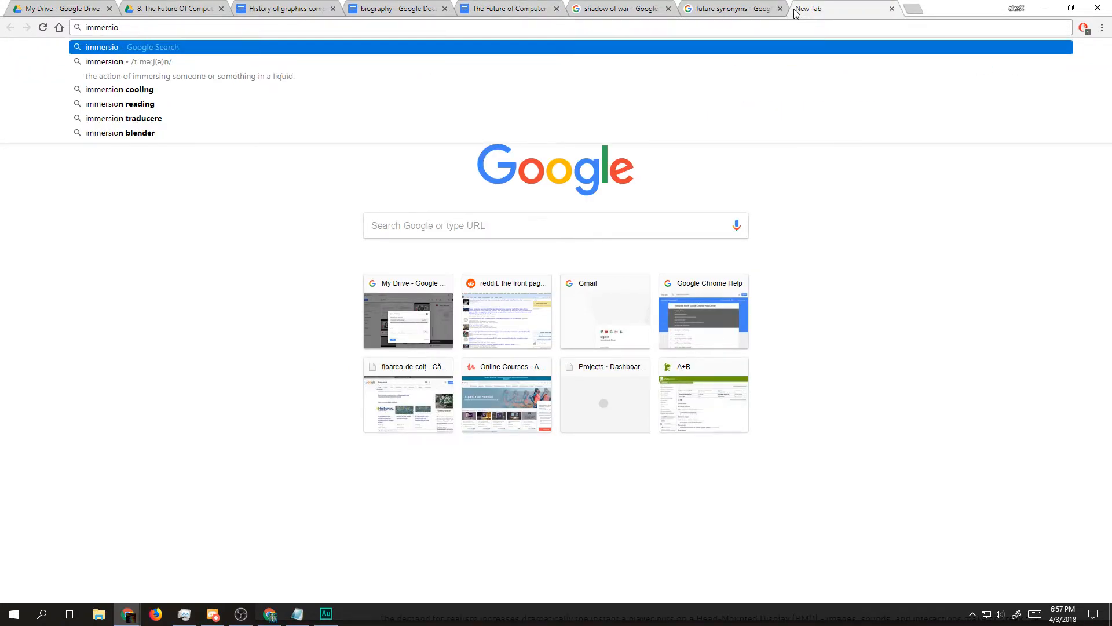
key(Return)
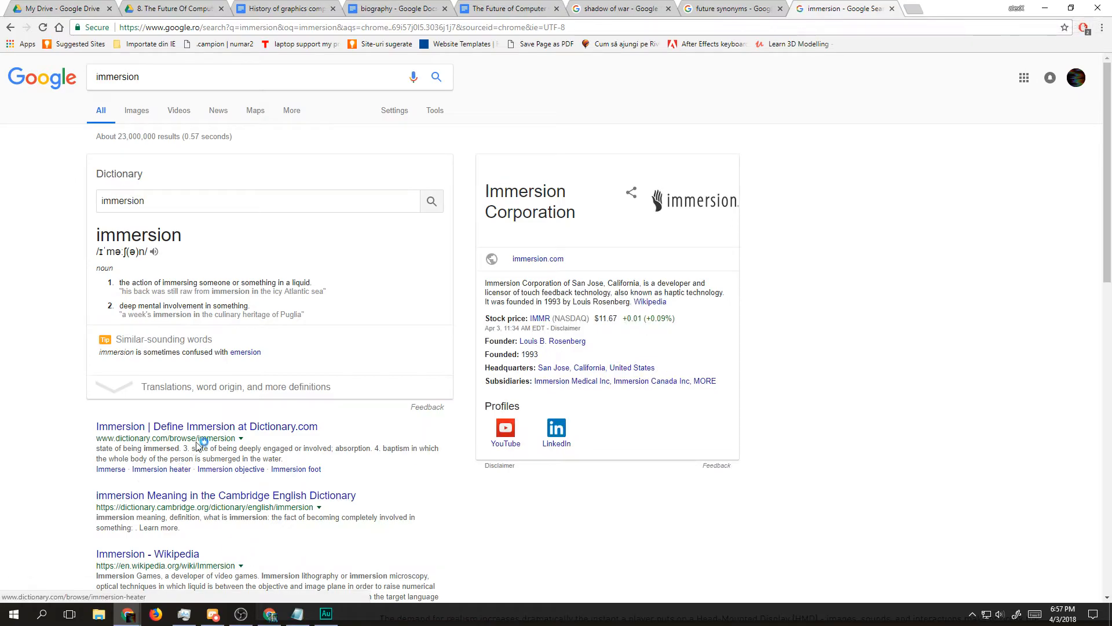
click(177, 555)
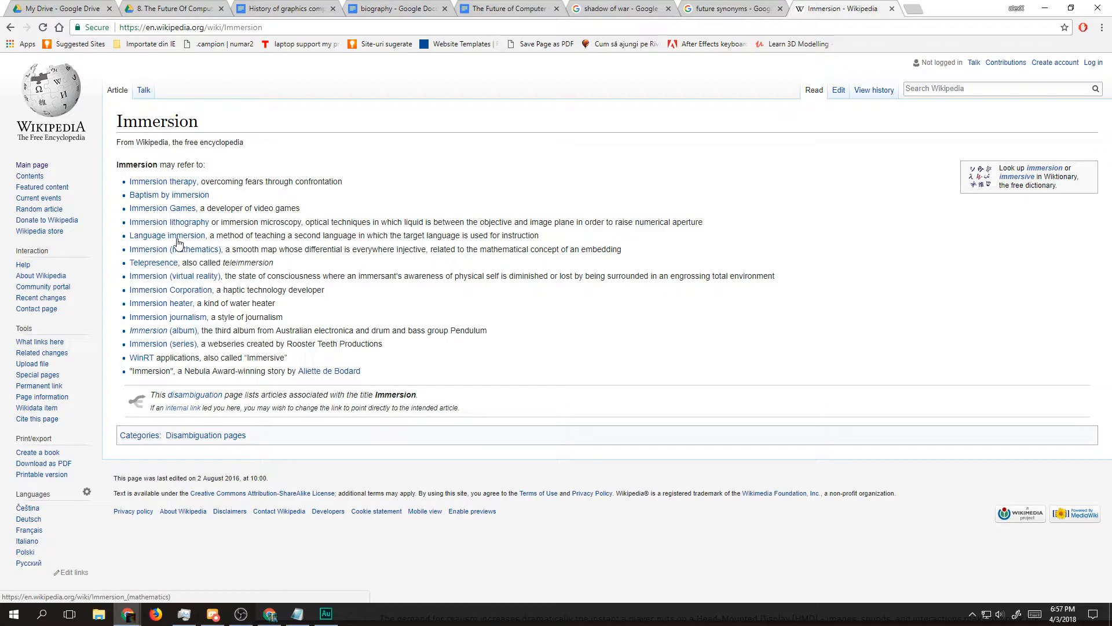
Step: Examine the listed meanings of immersion, especially the virtual reality entry, and return to the search results
drag(212, 235, 527, 246)
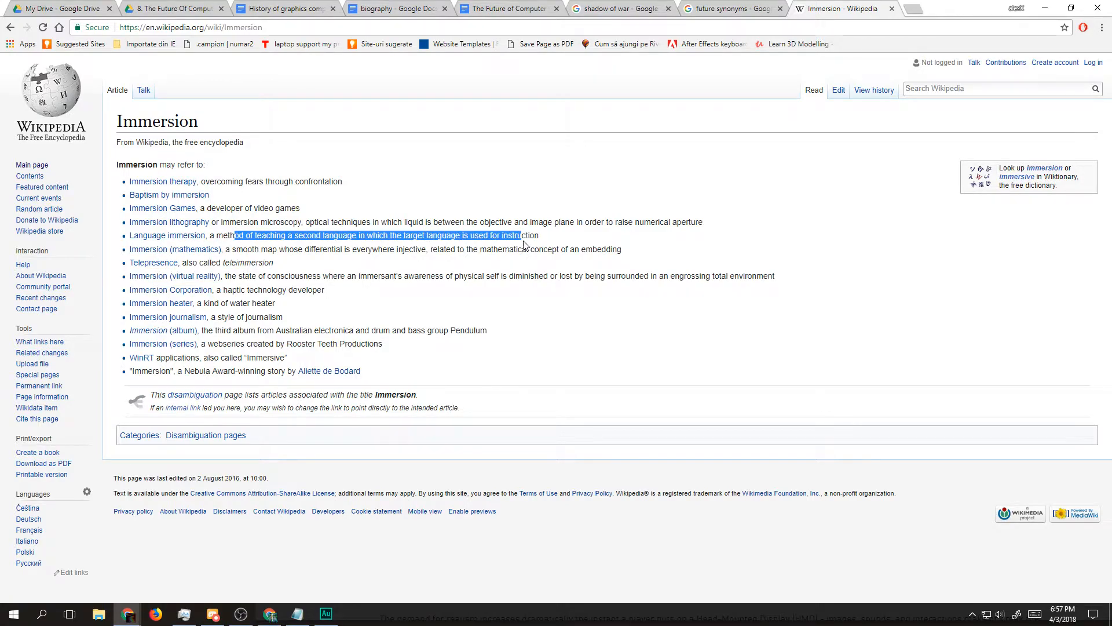
click(496, 247)
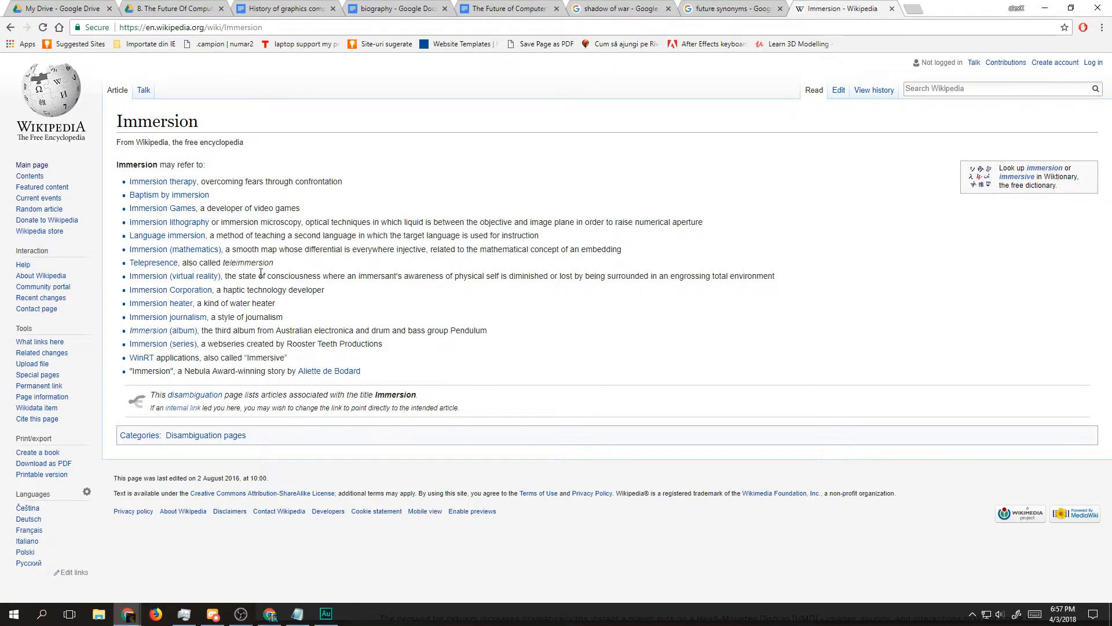
triple_click(192, 317)
triple_click(217, 304)
triple_click(238, 290)
triple_click(259, 264)
triple_click(245, 276)
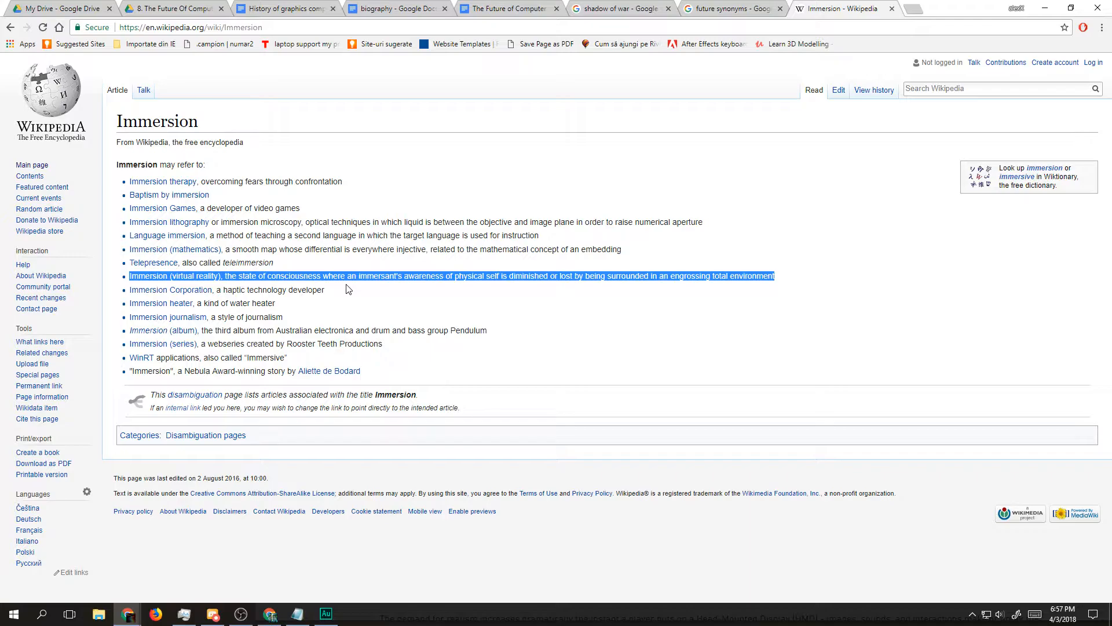
click(262, 276)
drag(347, 277, 488, 275)
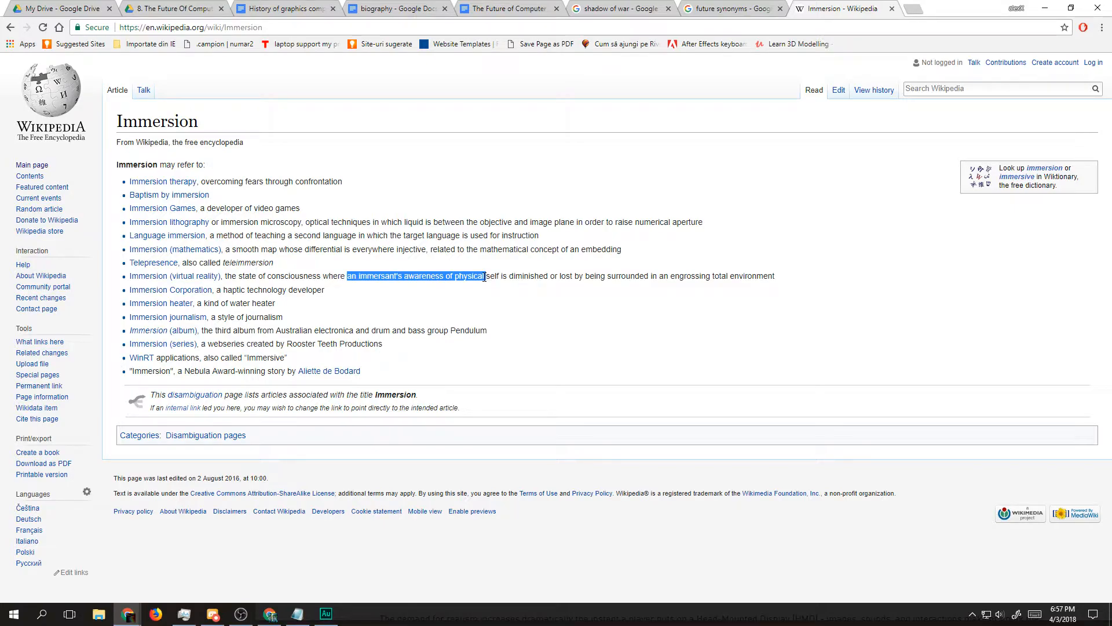
drag(484, 277, 477, 278)
key(alt+Left)
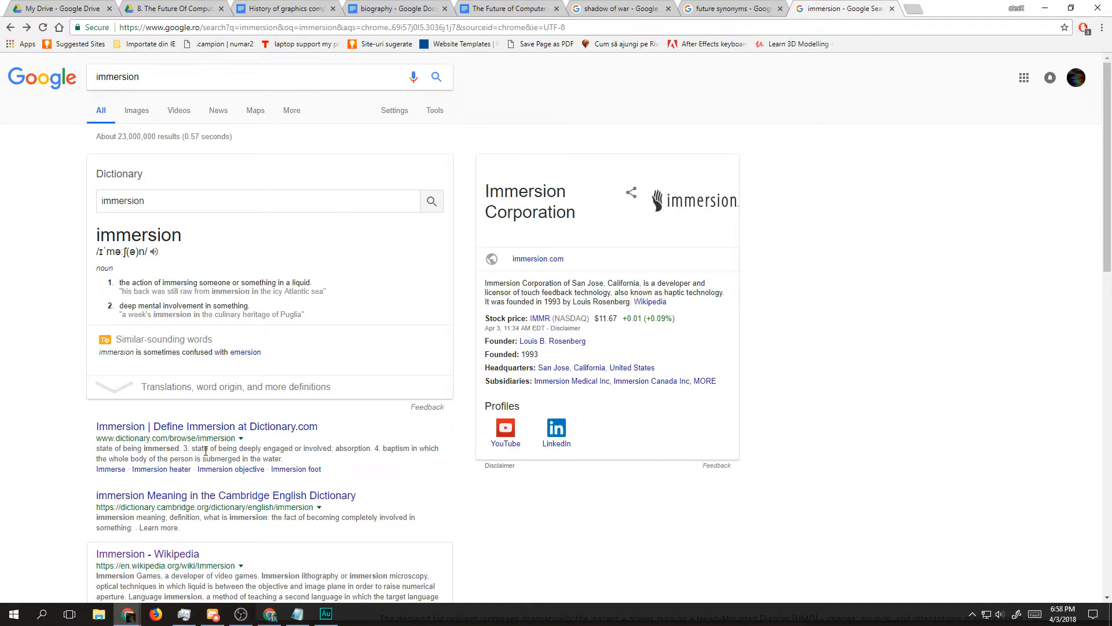
Step: Look up the Dictionary.com definitions of "immersion" and "immersed", and close the research tab
scroll(133, 514, down, 8)
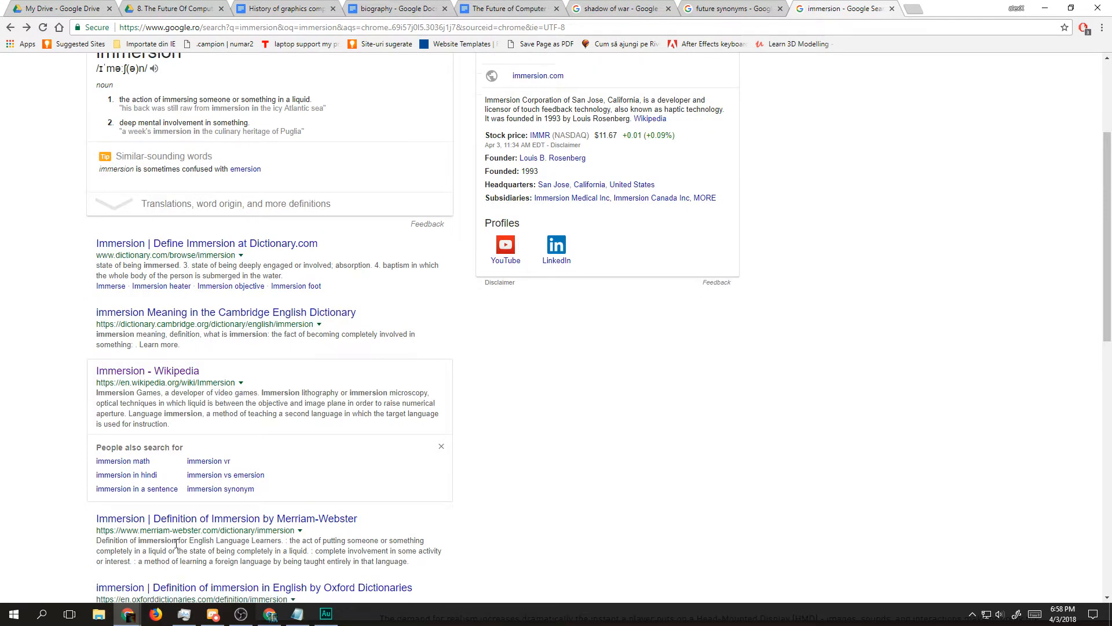
scroll(205, 352, up, 3)
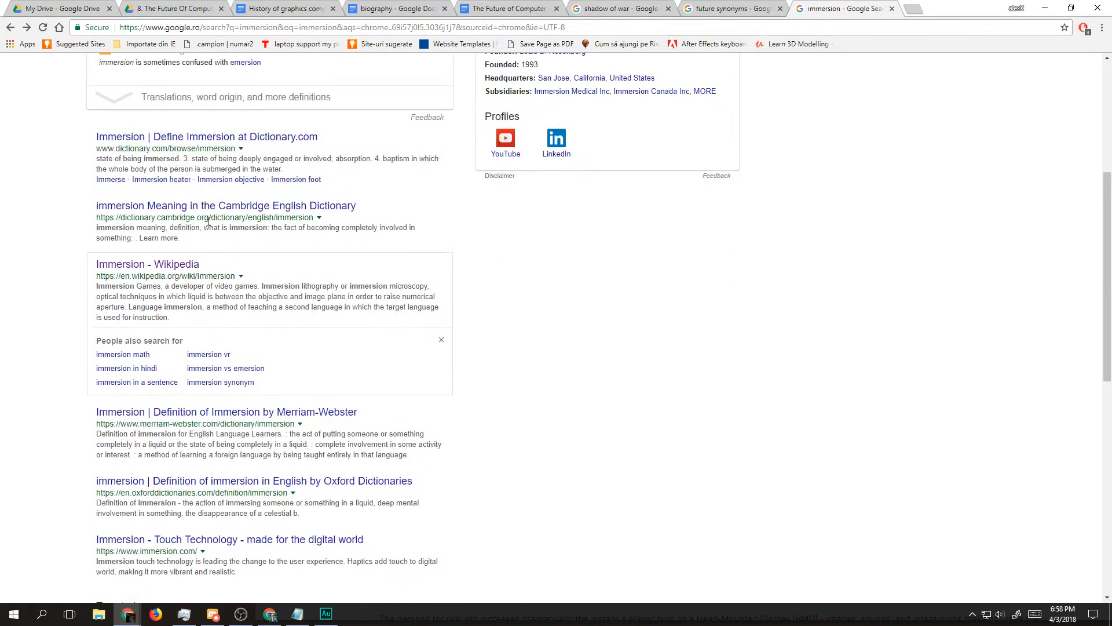
click(223, 137)
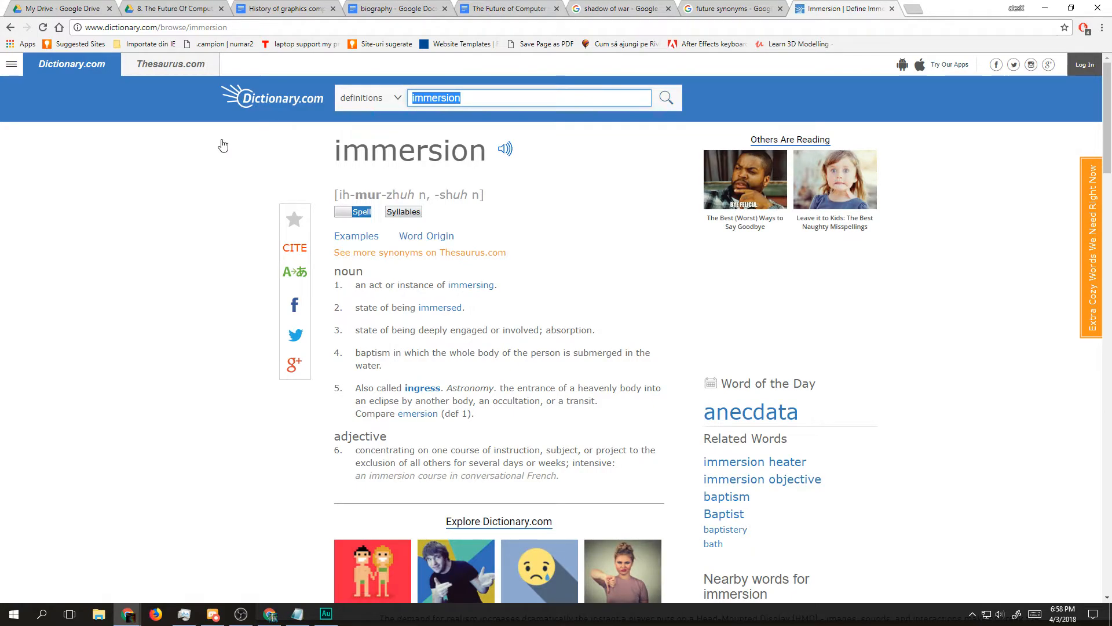
click(440, 309)
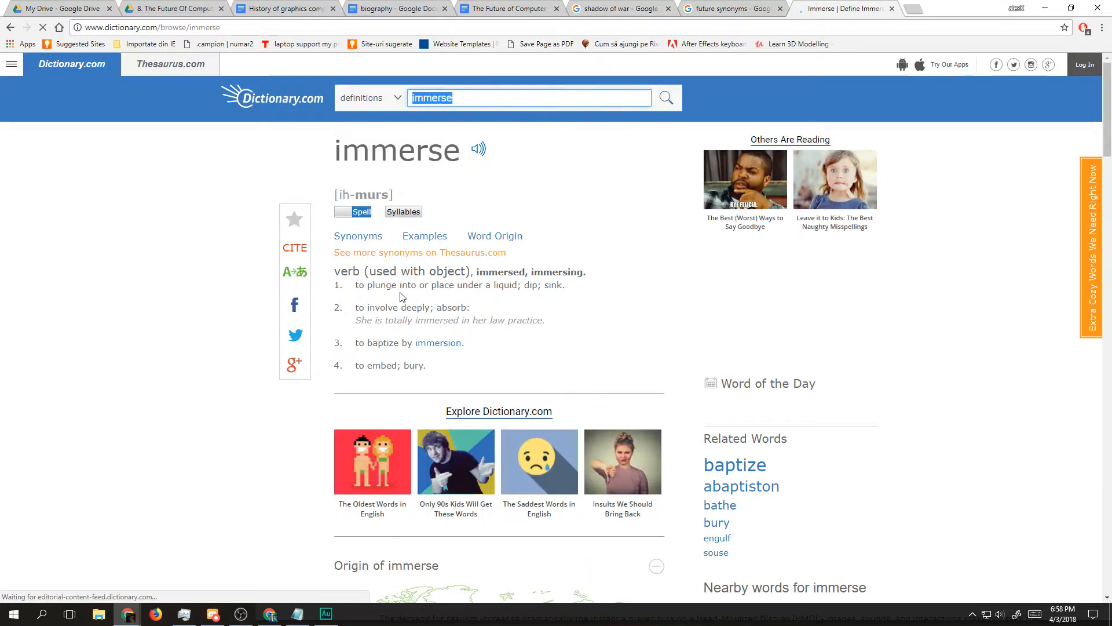
triple_click(440, 290)
double_click(447, 291)
triple_click(448, 292)
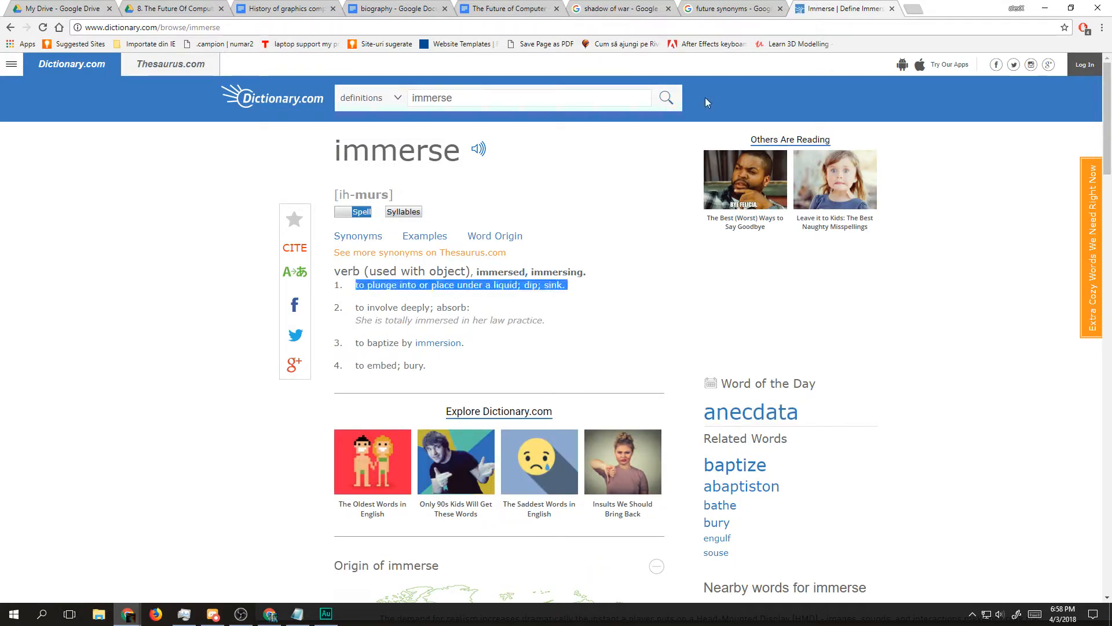
click(892, 8)
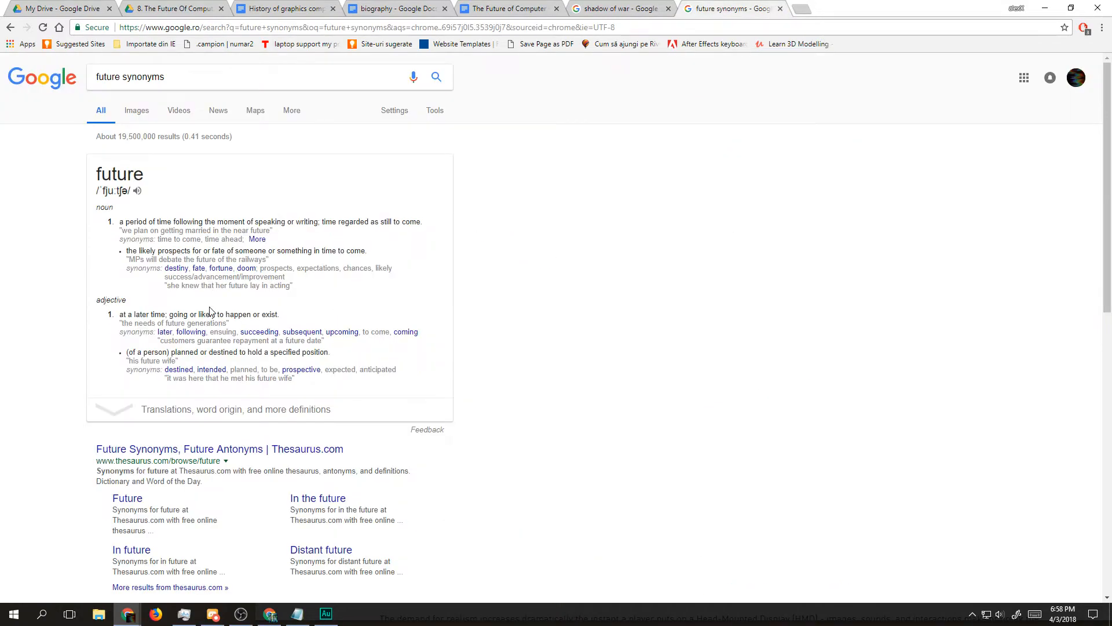
Step: Skim the "History of graphics computing" document and return to "The Future of Computer Graphics" document
click(363, 8)
click(299, 8)
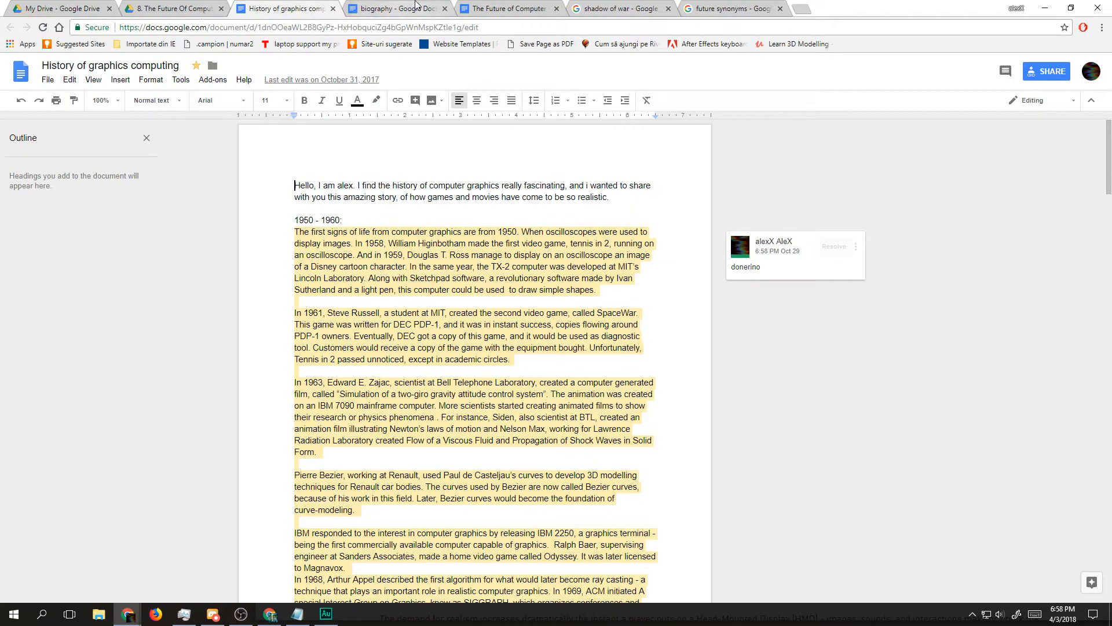
drag(1108, 158, 1078, 283)
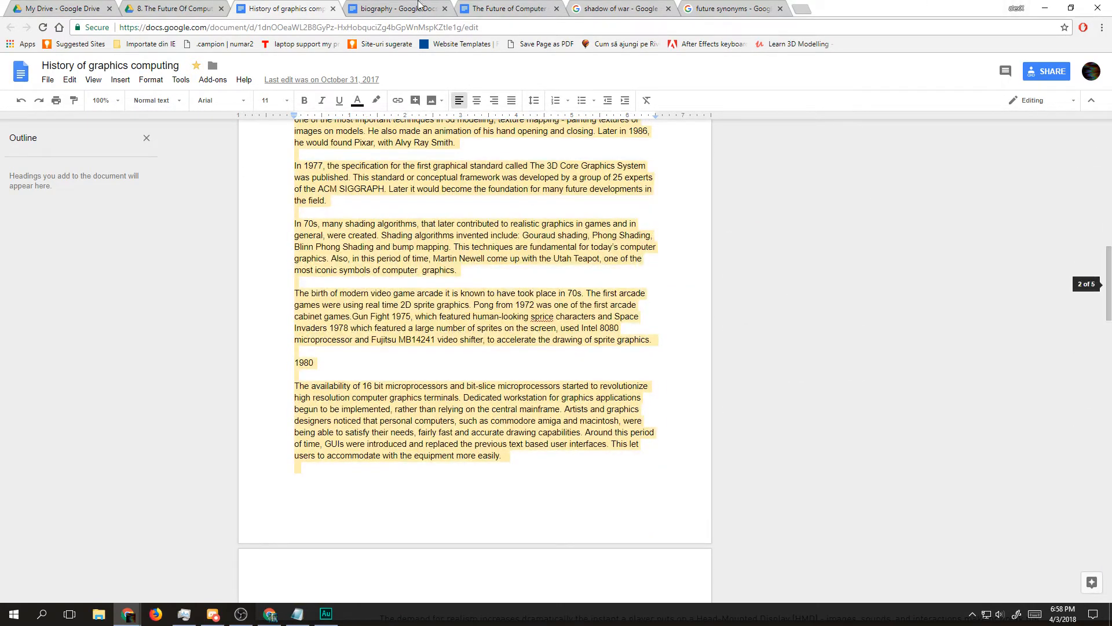
click(393, 8)
click(501, 9)
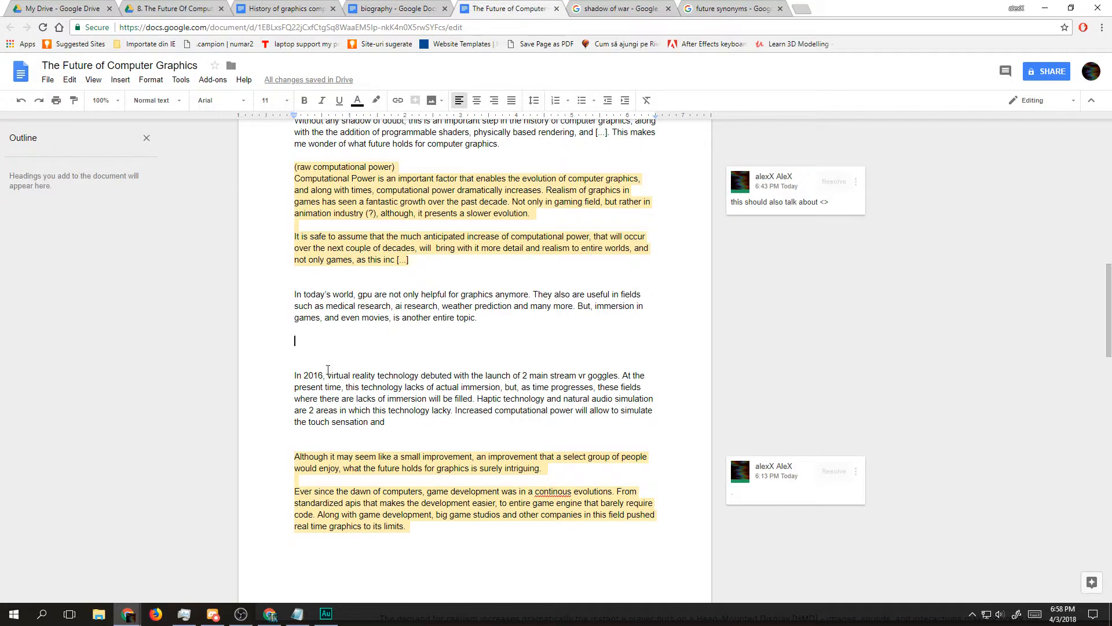
Step: Remove the blank lines above the cursor and append "Immersion is the act of fooling stimuli" to the GPU paragraph
key(BackSpace)
key(BackSpace)
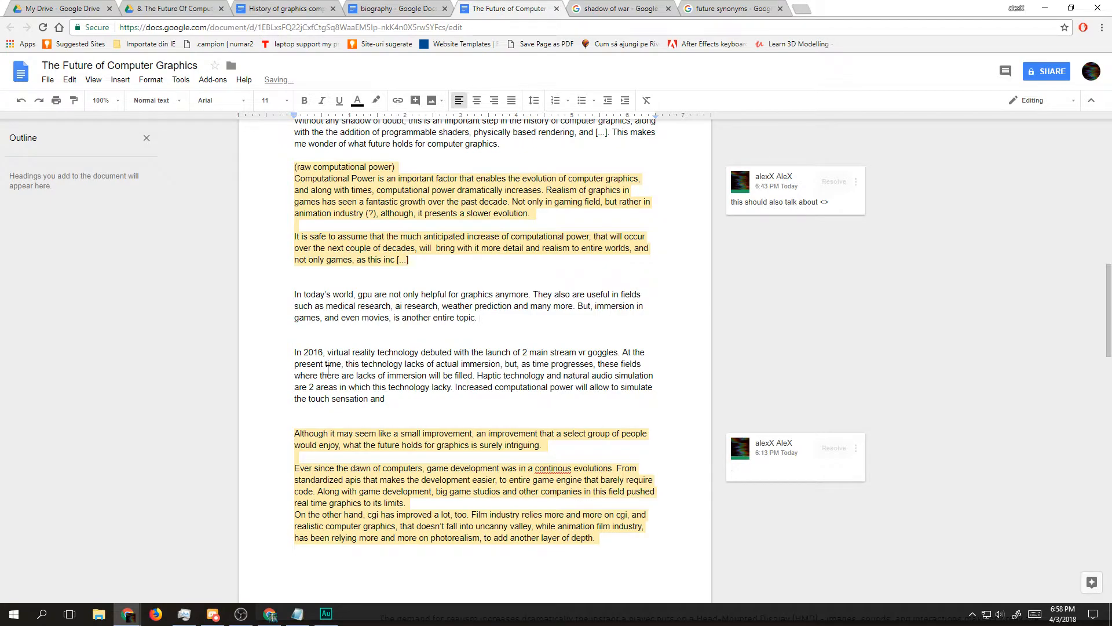
text(Immersion is the act of fooling st)
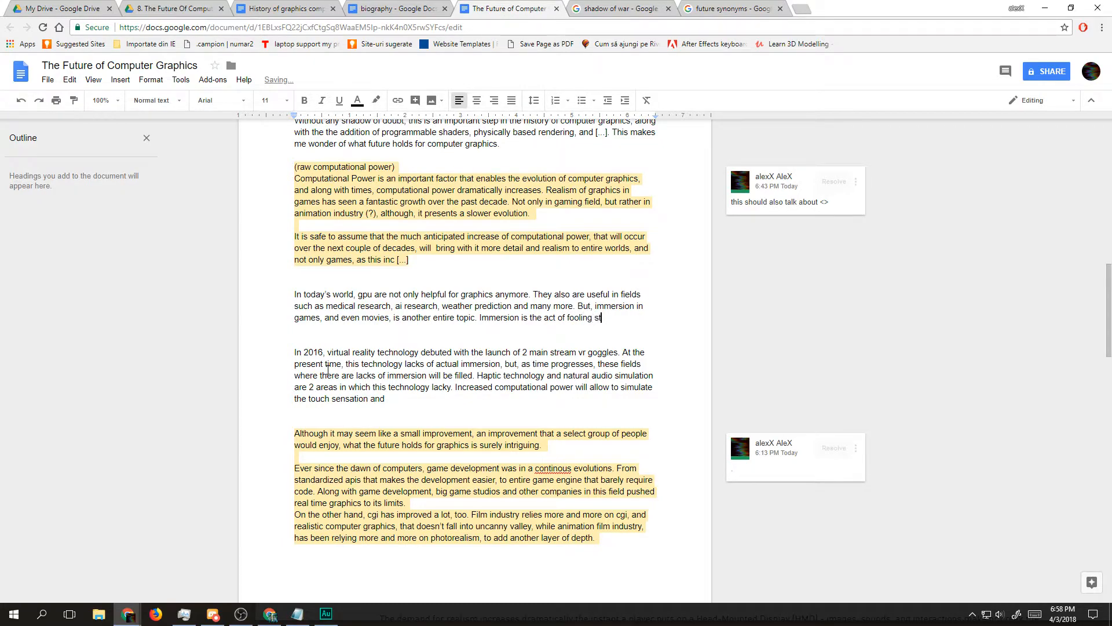
text(imuli)
Step: Replace "fooling stimuli" with "tricking human by providing" in the immersion sentence
key(ctrl+shift+Left)
key(ctrl+shift+Left)
text(tricking human by providi)
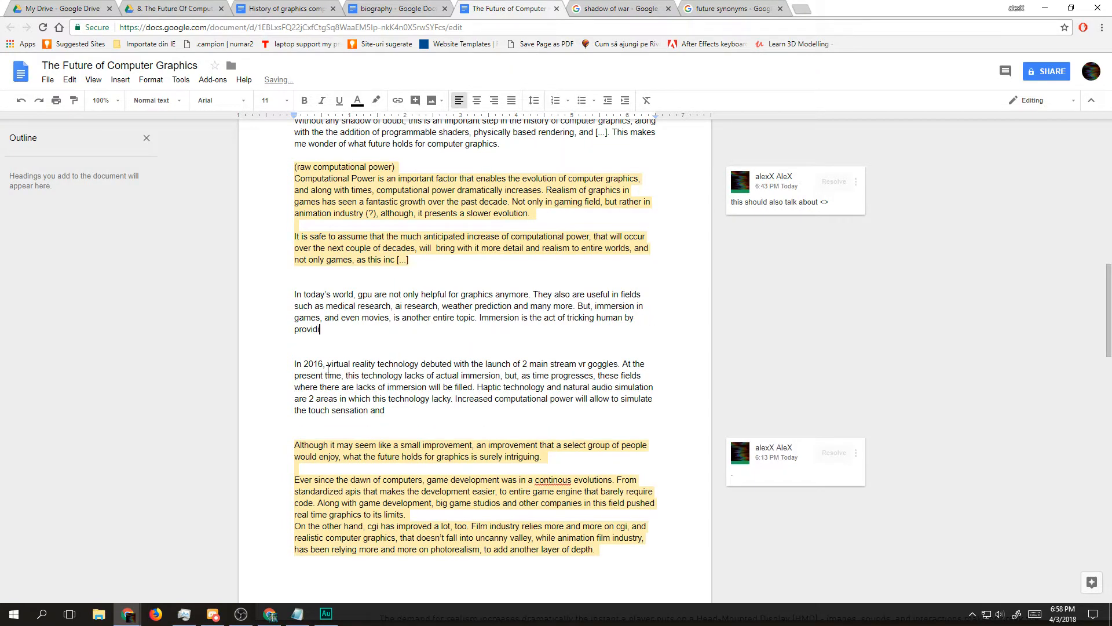
text(ng sti)
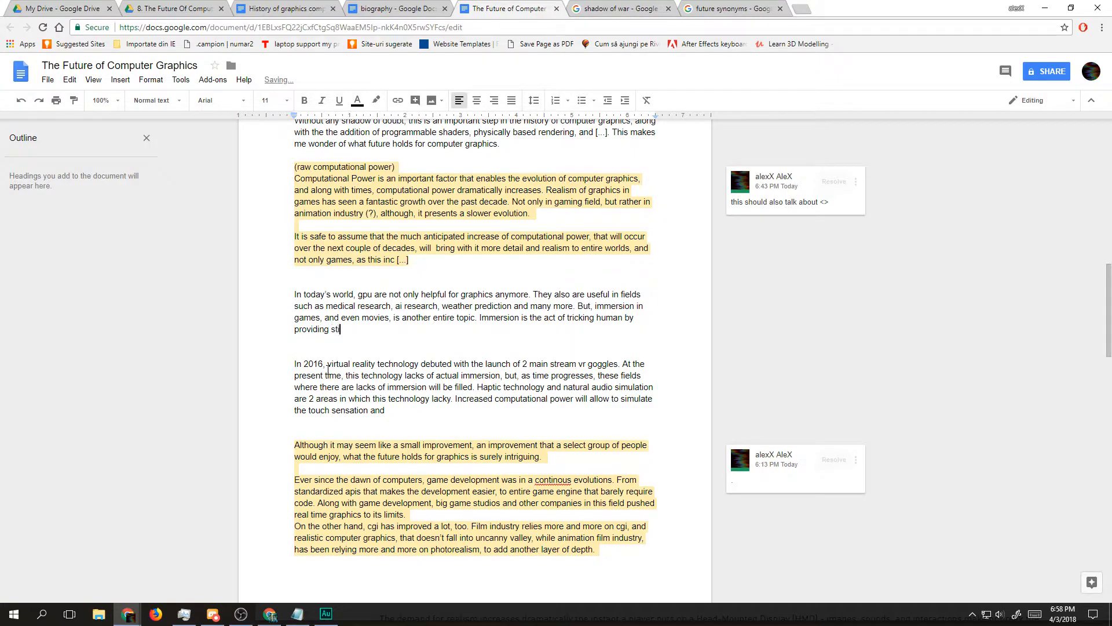
Step: Complete the immersion sentence with "crafted stimuli (?)" and start a new paragraph below, separated by a blank line
key(BackSpace)
key(BackSpace)
text(fake stim)
key(BackSpace)
key(BackSpace)
key(BackSpace)
key(BackSpace)
key(BackSpace)
key(BackSpace)
key(BackSpace)
key(BackSpace)
key(BackSpace)
text(s)
key(BackSpace)
text(crafted stimuli (?))
key(Return)
key(Return)
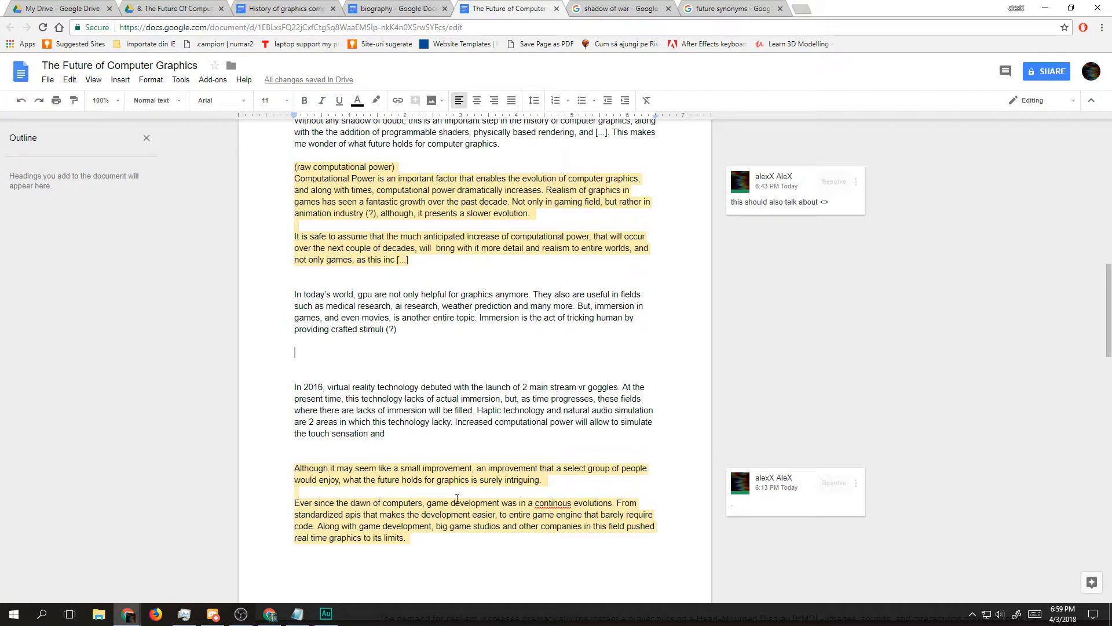
key(alt+Tab)
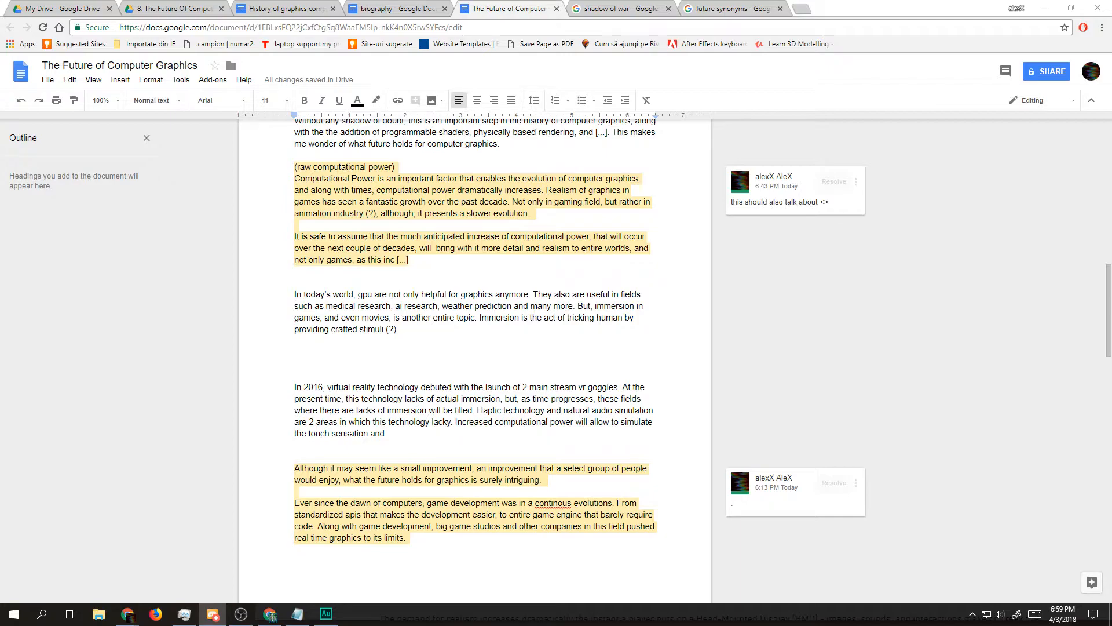
click(428, 438)
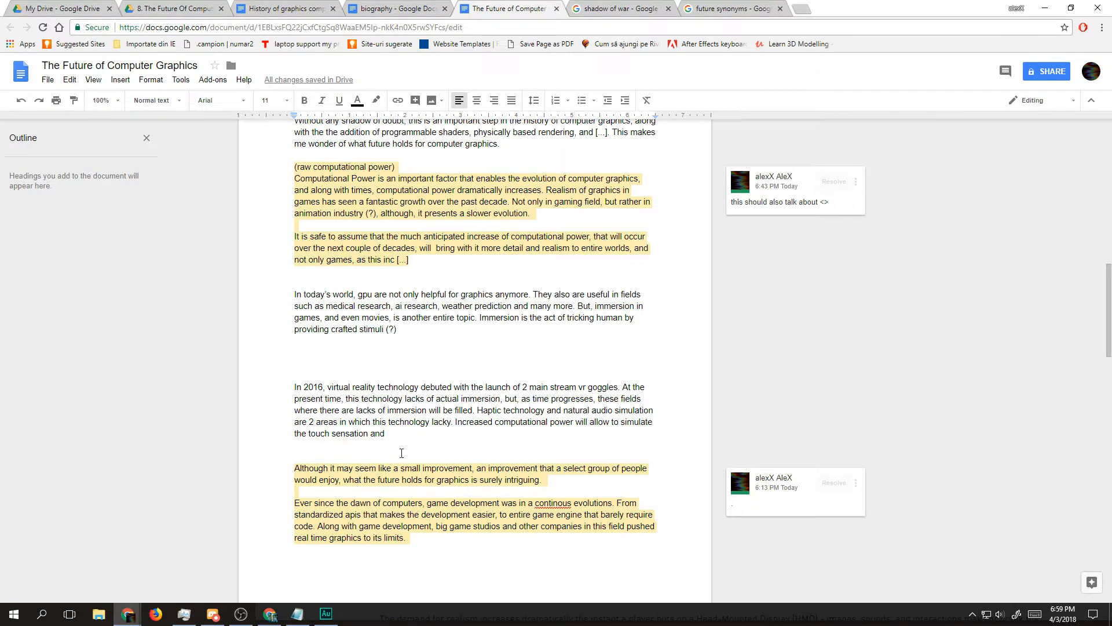
scroll(396, 461, down, 15)
scroll(396, 461, up, 15)
Step: Begin the new paragraph below the GPU paragraph with "In some cases, these stimuli need a lot of"
click(411, 354)
text(In some cases, t)
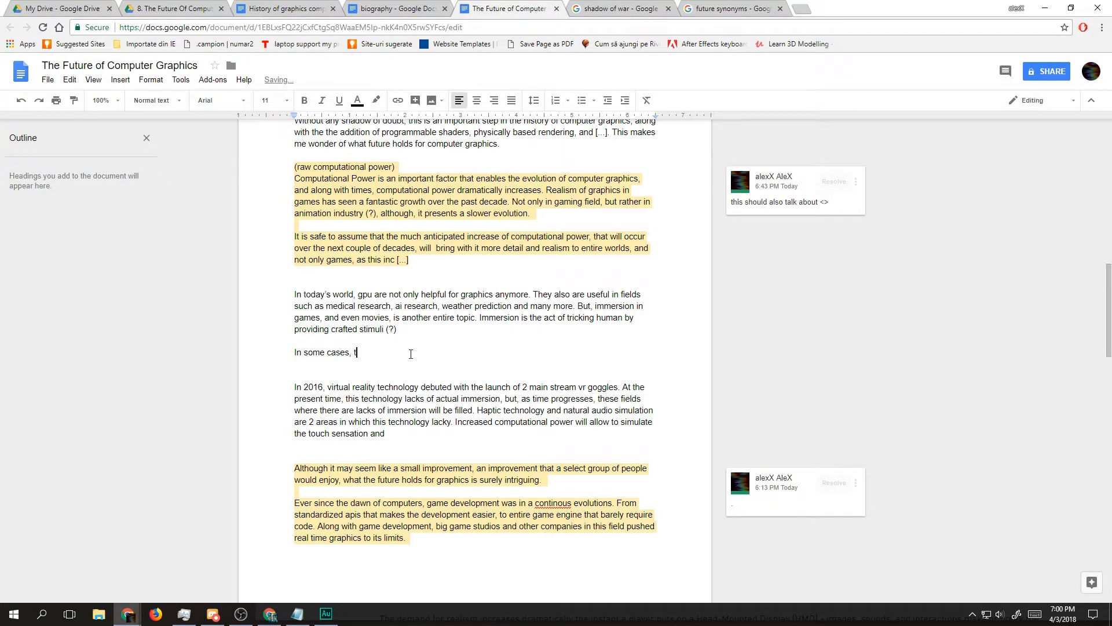
text(hese stimuli nerequire)
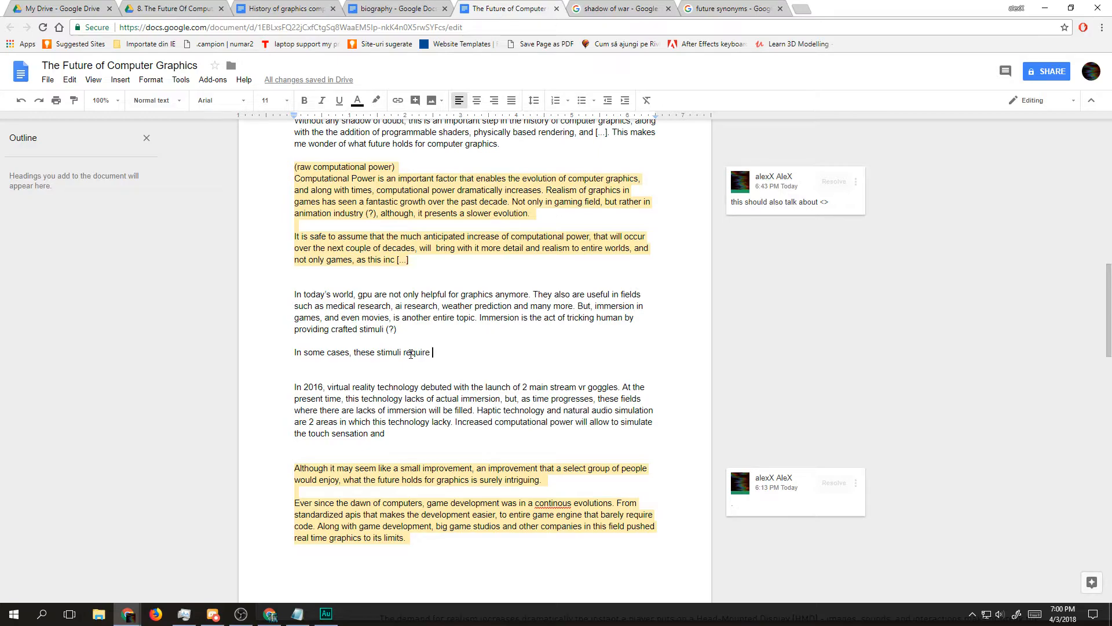
Step: Finish the sentence after "require" with ", just as graphics does, power in order to be rendered."
text(a lot of)
key(BackSpace)
key(BackSpace)
key(BackSpace)
key(BackSpace)
key(BackSpace)
key(BackSpace)
key(BackSpace)
key(BackSpace)
key(BackSpace)
key(BackSpace)
text(, just as g)
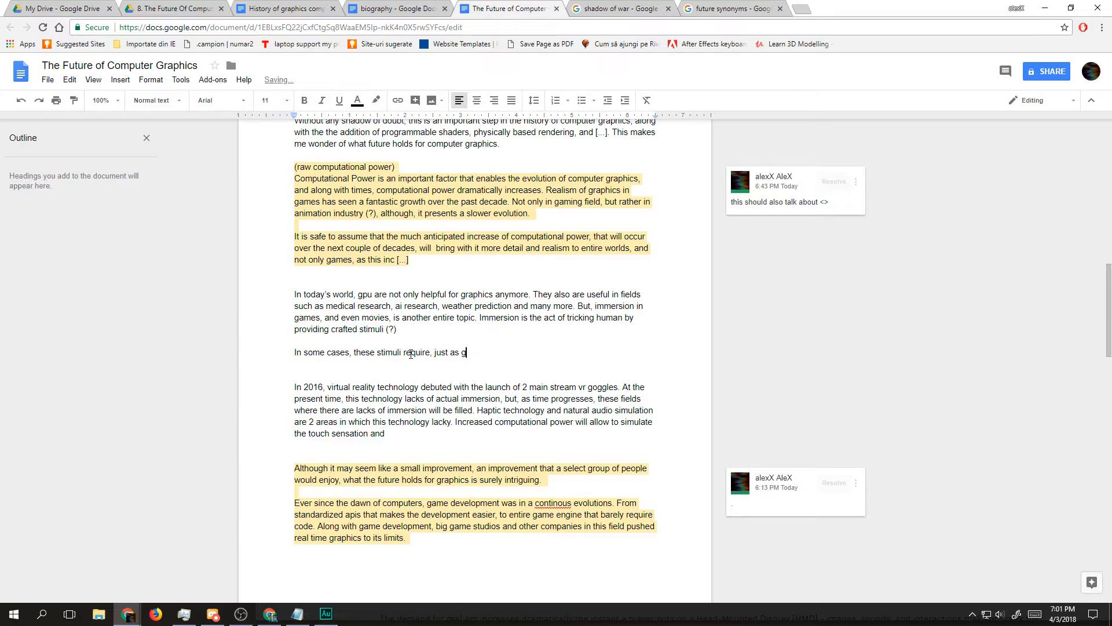
text(raphics does,)
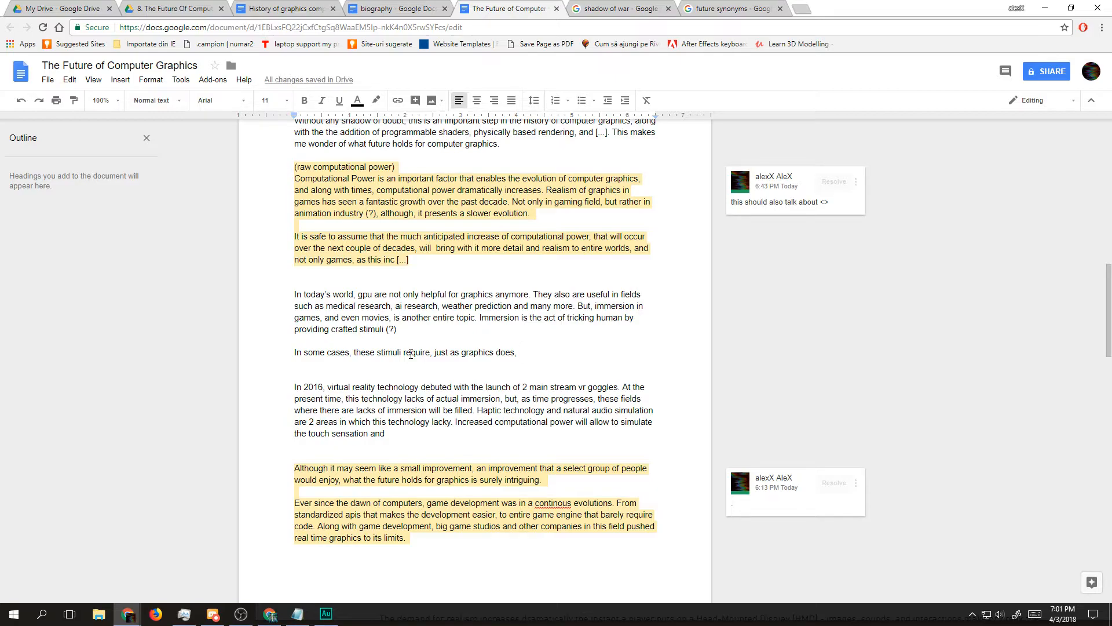
text(power in)
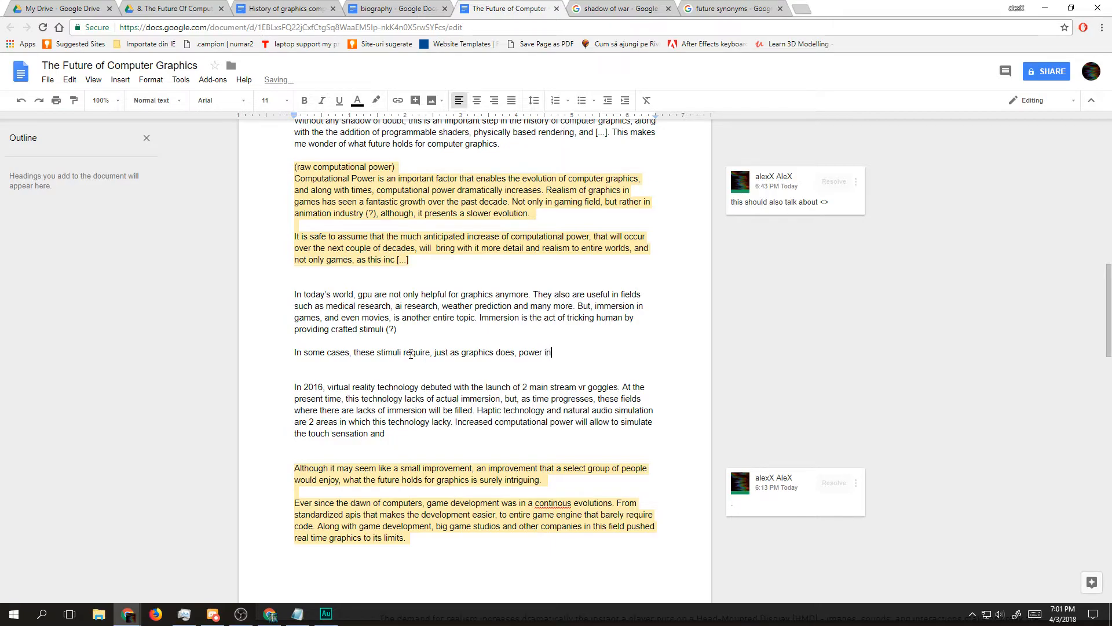
text( order to be rendered.)
Step: Put the word "rendered" in quotation marks and return the cursor to the end of the sentence
key(ctrl+shift+Left)
key(ctrl+shift+Left)
key(ctrl+shift+Left)
key(ctrl+shift+Right)
text("rendered")
key(ctrl+shift+Left)
key(ctrl+shift+Left)
key(ctrl+shift+Left)
key(ctrl+shift+Left)
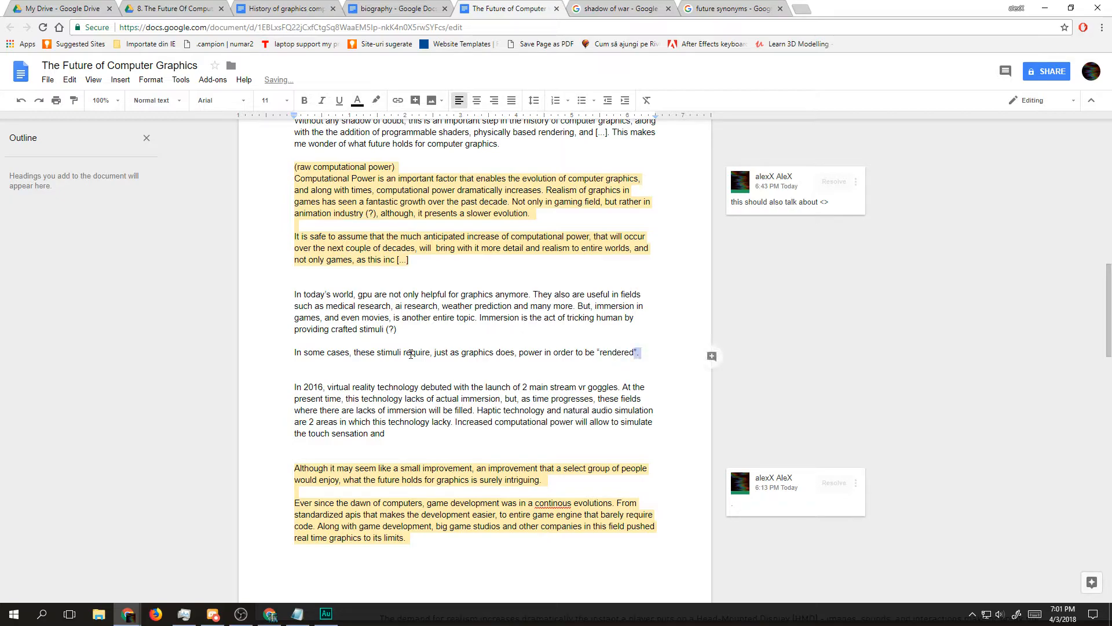
key(Down)
key(Left)
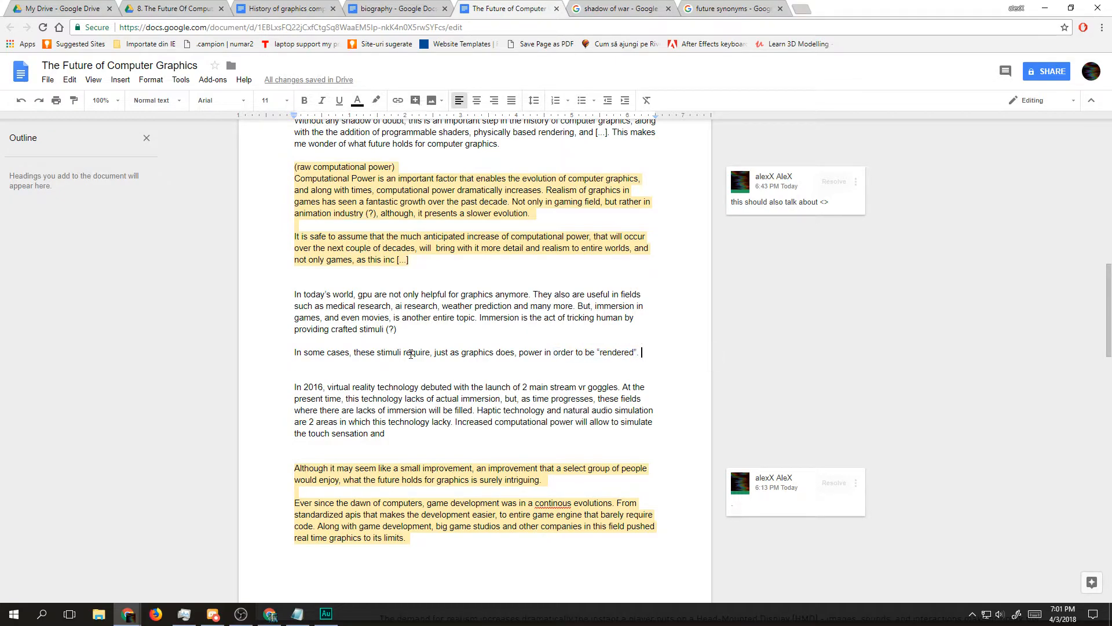
Step: Start a new line below the "rendered" sentence with the word "Audio"
key(Return)
text(Audio )
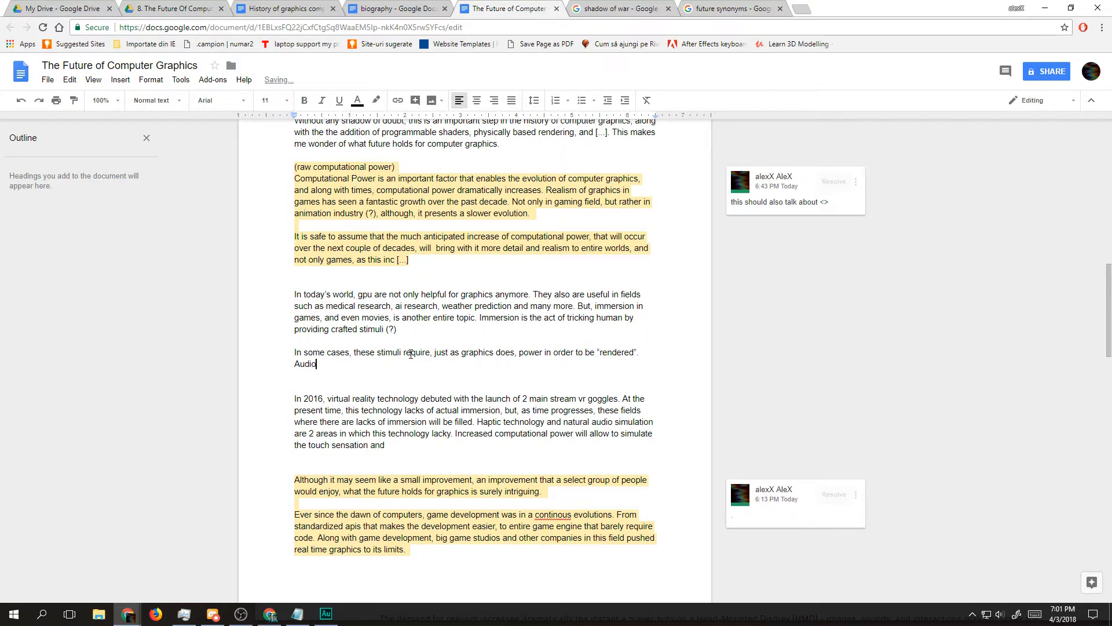
text(is)
text( o)
text(n)
text(e of)
key(BackSpace)
key(BackSpace)
key(BackSpace)
key(BackSpace)
key(BackSpace)
key(BackSpace)
key(BackSpace)
text(one)
key(BackSpace)
key(BackSpace)
key(BackSpace)
key(BackSpace)
key(BackSpace)
key(BackSpace)
key(BackSpace)
key(BackSpace)
text(,)
key(BackSpace)
Step: Continue the audio sentence with "is just as important in order to trick human mind into"
text(is just as important in order to trick hu)
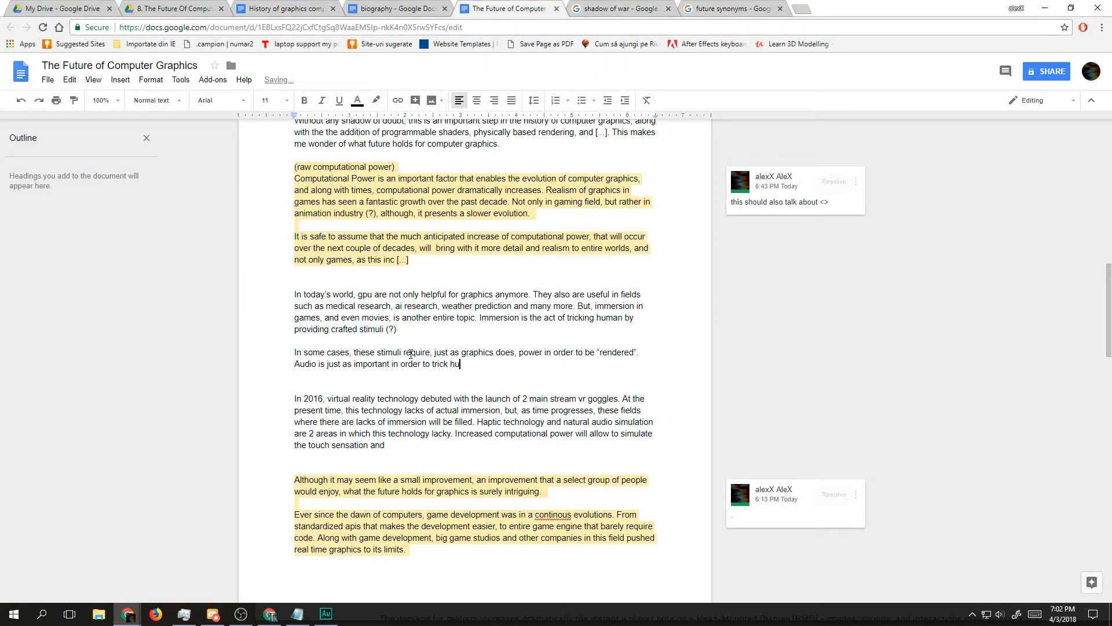
text(man mind into)
Step: Replace "trick human mind into" in the audio sentence with "fool human mind in order to be"
key(ctrl+shift+Left)
key(ctrl+shift+Left)
key(ctrl+shift+Left)
key(ctrl+shift+Left)
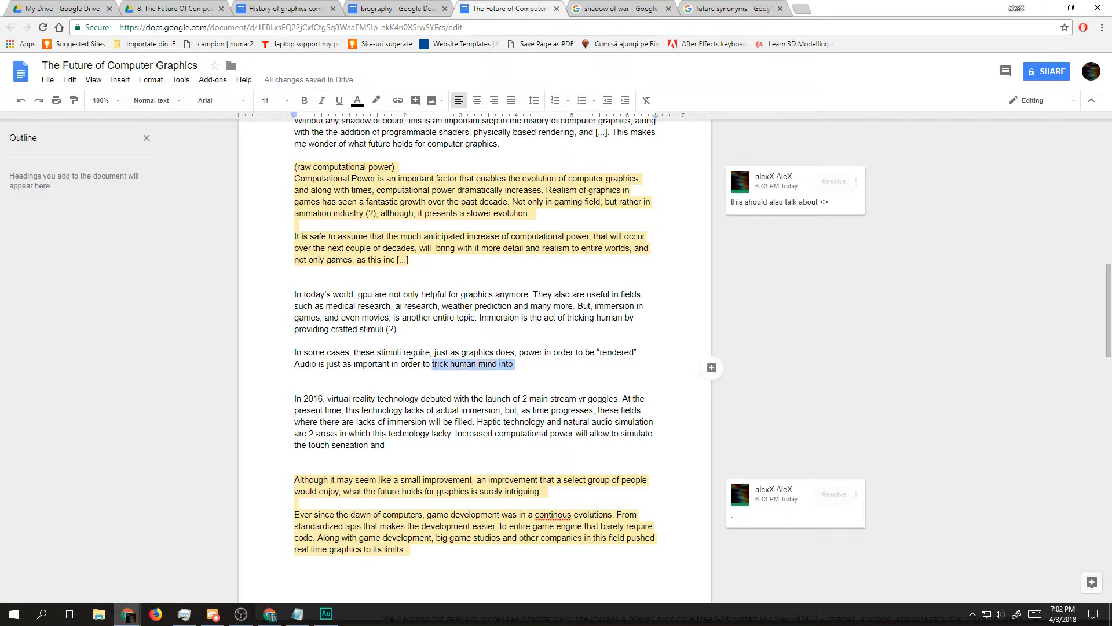
text(fool )
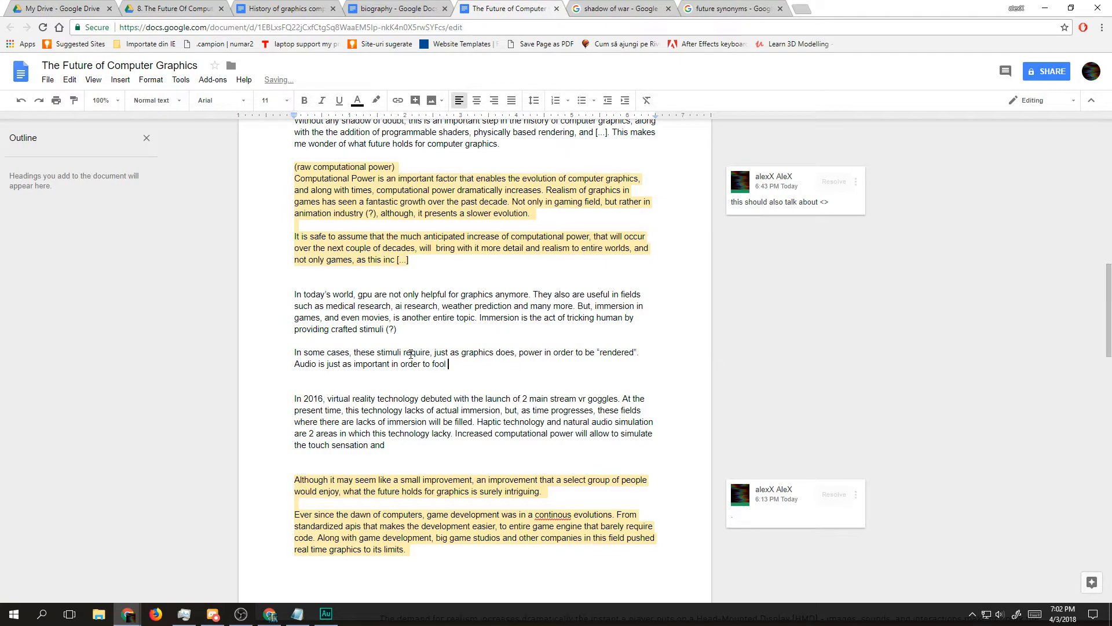
text(human mind in)
text( order to bne i)
key(BackSpace)
key(BackSpace)
key(BackSpace)
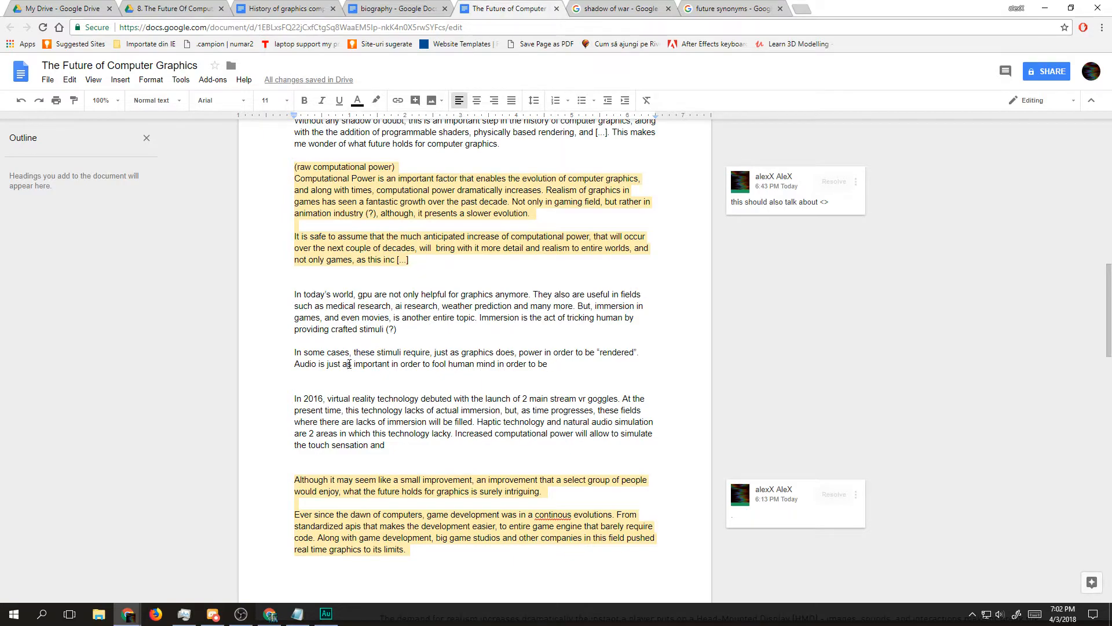
Step: Insert "as graphics" after "important" and reword the end of the audio sentence to "to be immersed."
text(as graphics)
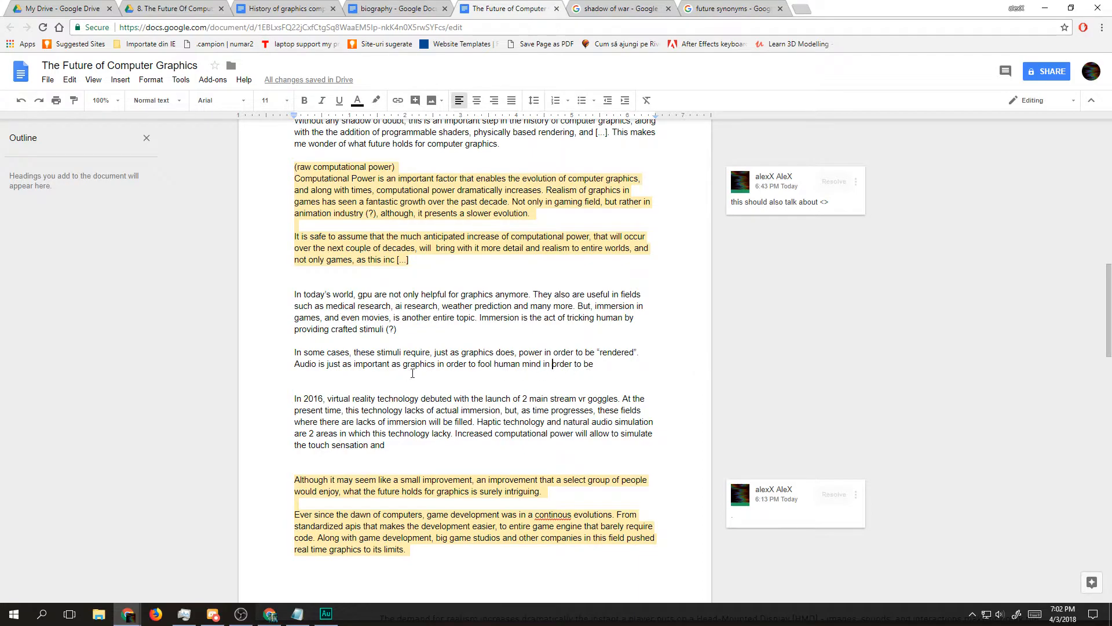
mouse_move(528, 364)
mouse_down()
mouse_move(601, 363)
mouse_move(523, 364)
mouse_move(543, 363)
mouse_up()
text(to)
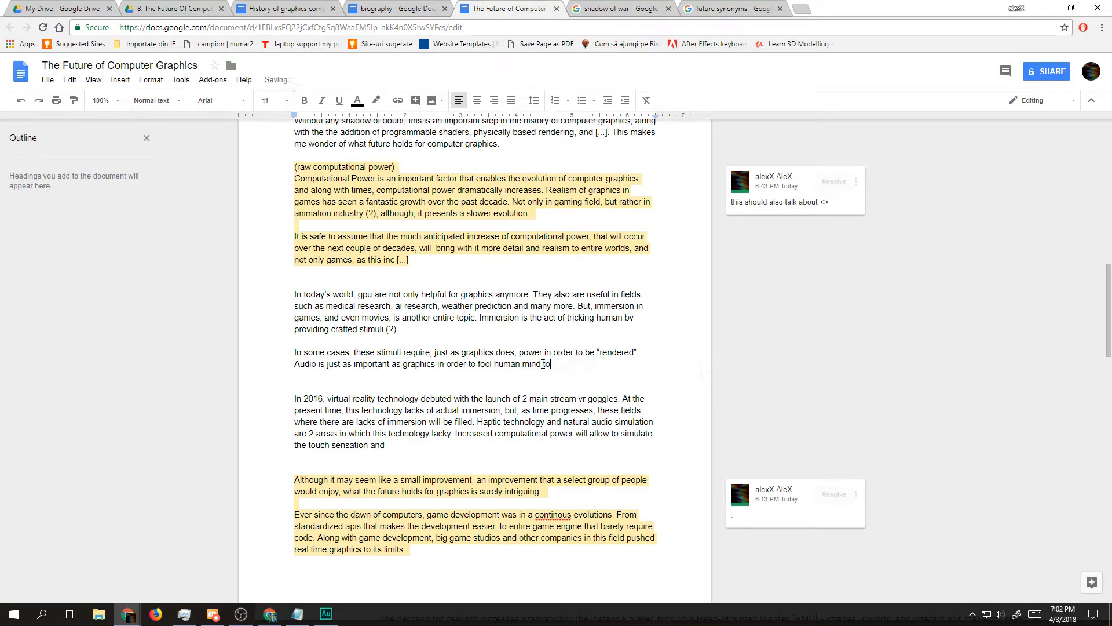
text( be immered.)
key(BackSpace)
key(Right)
key(Right)
text(s)
key(End)
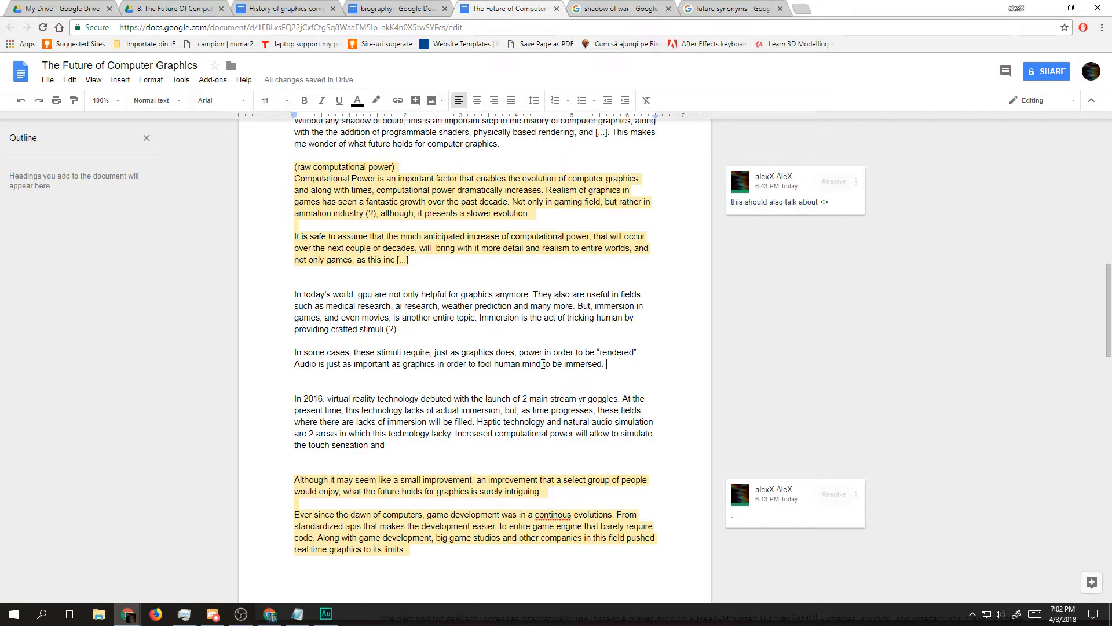
Step: Begin a new sentence after "immersed." with "To some extent"
text(At a)
key(BackSpace)
key(BackSpace)
key(BackSpace)
key(BackSpace)
key(BackSpace)
key(BackSpace)
key(BackSpace)
key(BackSpace)
text(To some )
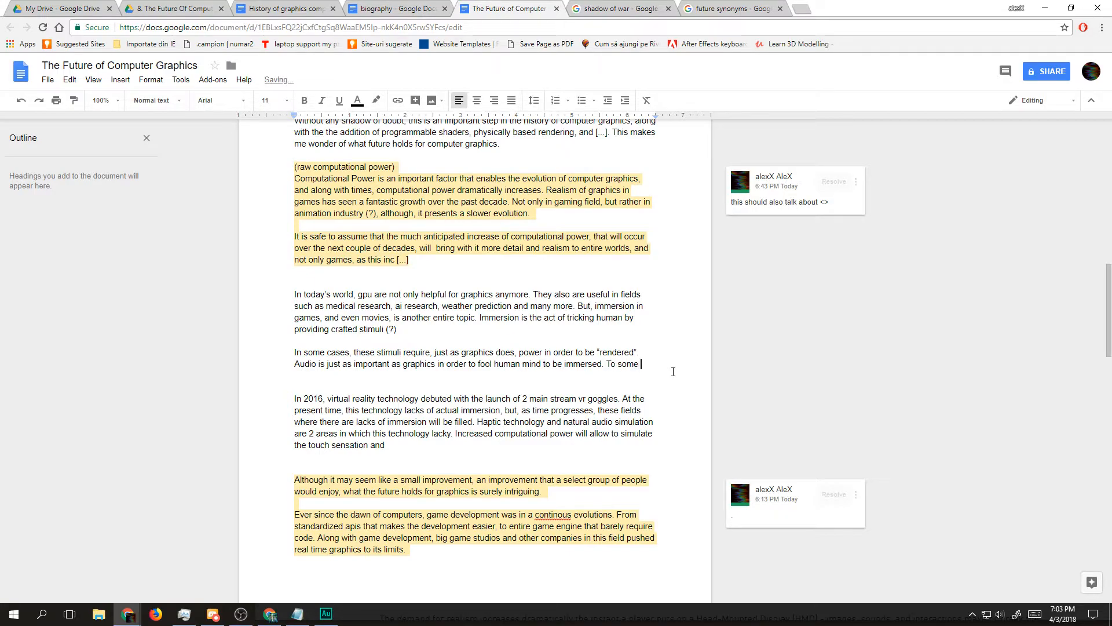
text(extent, a)
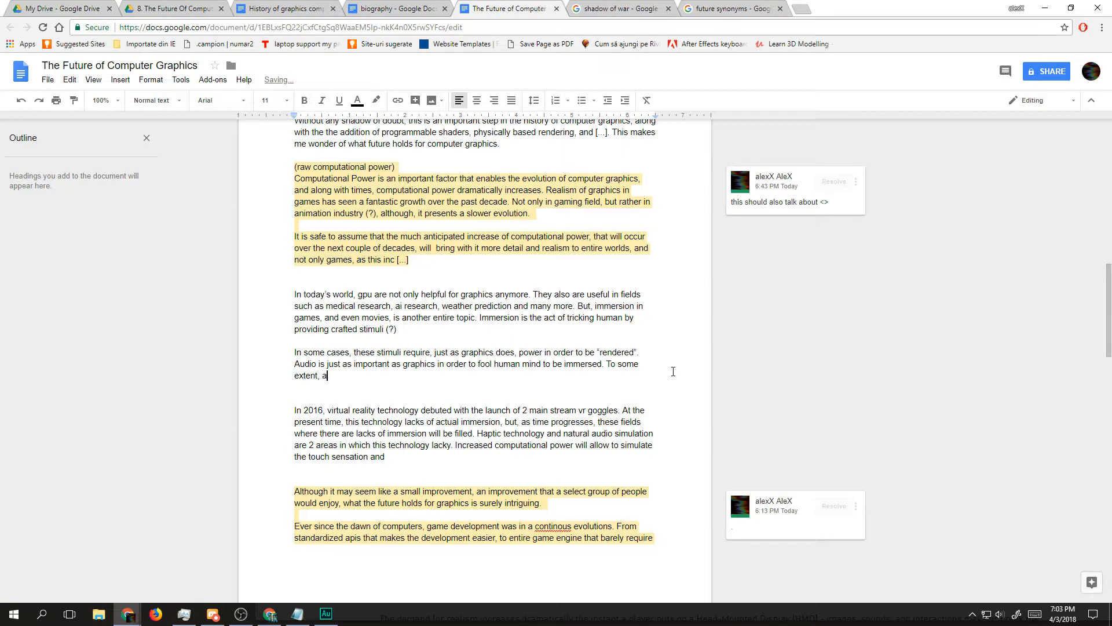
text(udio and)
Step: Continue the sentence with ", sound and light behave the same, and for this exact same reason,"
key(BackSpace)
key(BackSpace)
key(BackSpace)
key(BackSpace)
key(BackSpace)
key(BackSpace)
key(BackSpace)
key(BackSpace)
key(BackSpace)
key(BackSpace)
text(sound and light behave the same,)
key(BackSpace)
key(BackSpace)
text(, and for t)
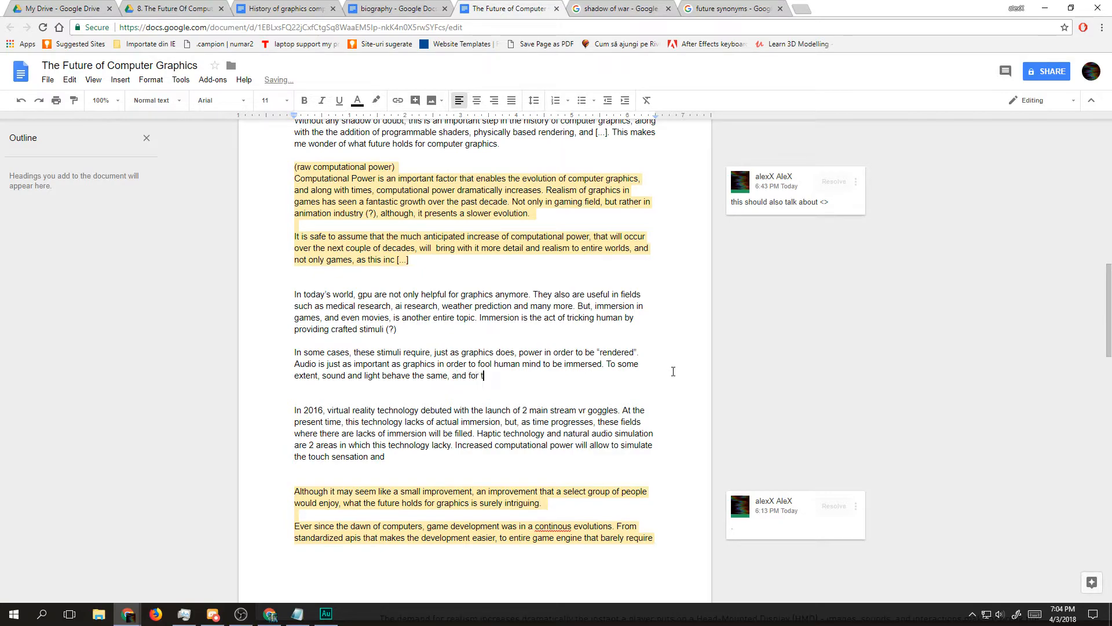
text(his exact same reason,)
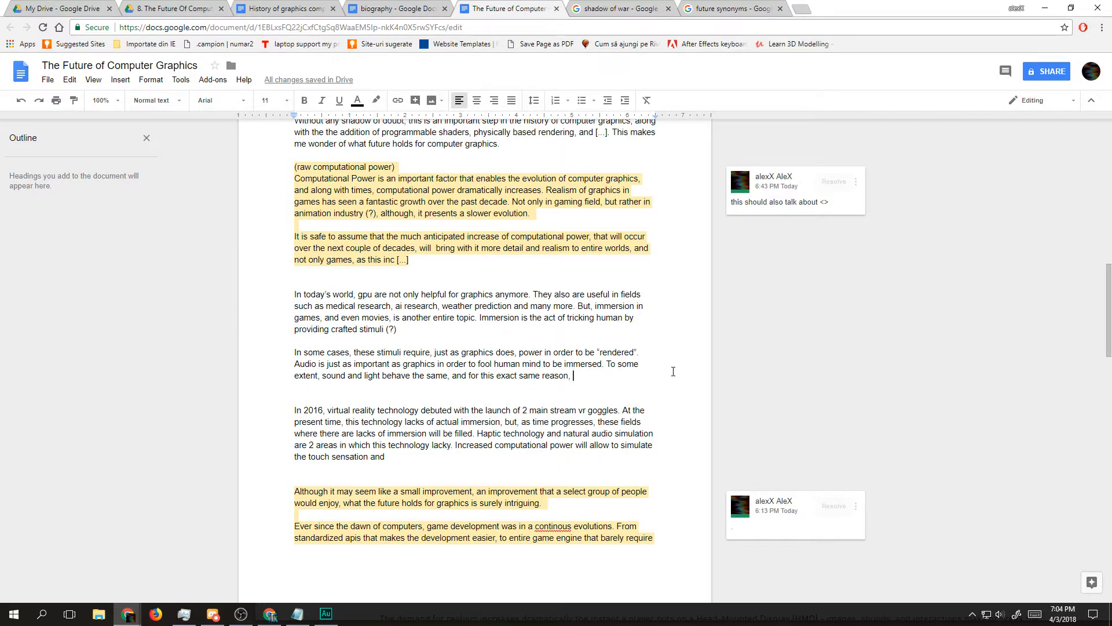
Step: Add "audio can be "rendered" on the gpu," to the sentence, with the word "rendered" in quotation marks
text(Nvidi)
key(BackSpace)
key(BackSpace)
key(BackSpace)
key(BackSpace)
key(BackSpace)
text(audio can be rendered)
key(BackSpace)
key(BackSpace)
key(BackSpace)
key(BackSpace)
key(BackSpace)
key(BackSpace)
key(BackSpace)
key(BackSpace)
text("rendered)
text(" on)
text( t)
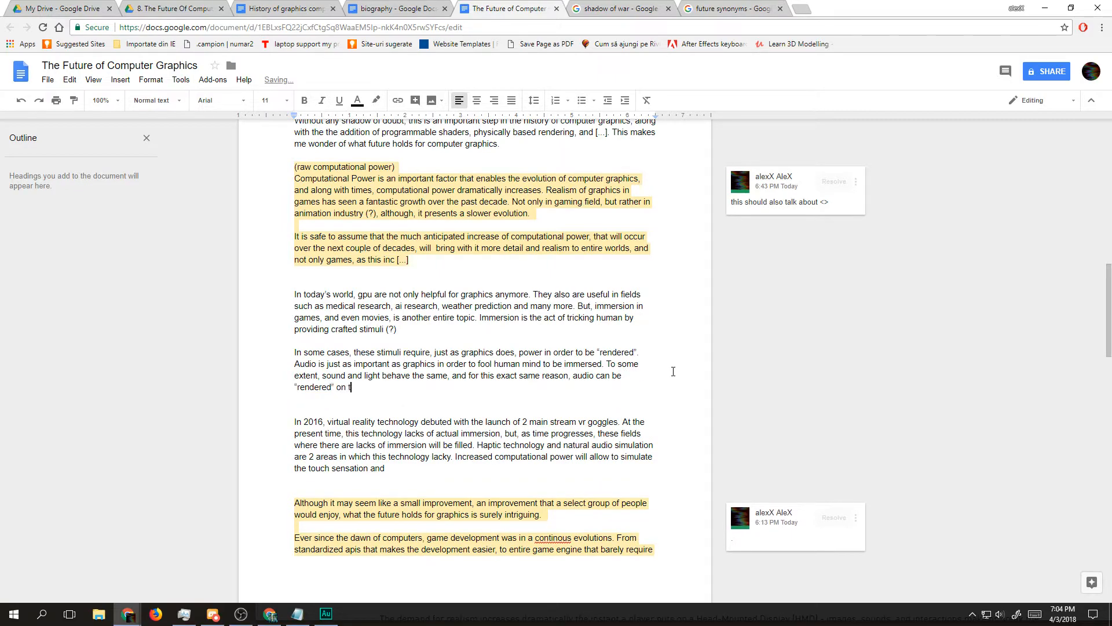
text(he gpu, it self, with similar algorithms)
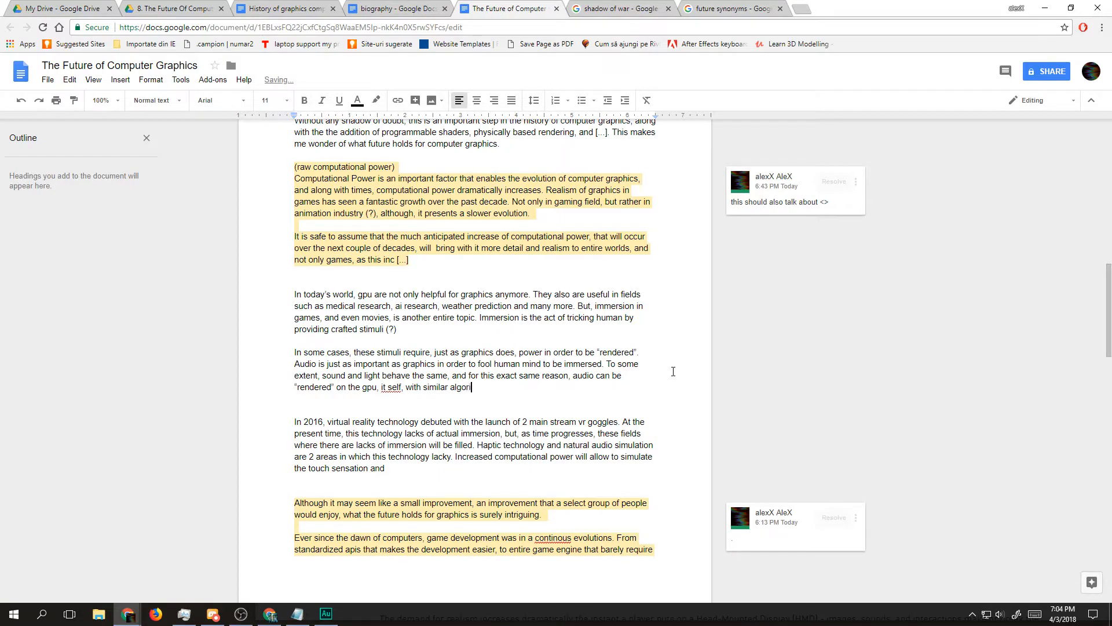
Step: Extend the sentence so that it reads "on the gpu itself, with similar algorithms", without a comma after "gpu"
click(389, 387)
key(BackSpace)
key(Left)
key(BackSpace)
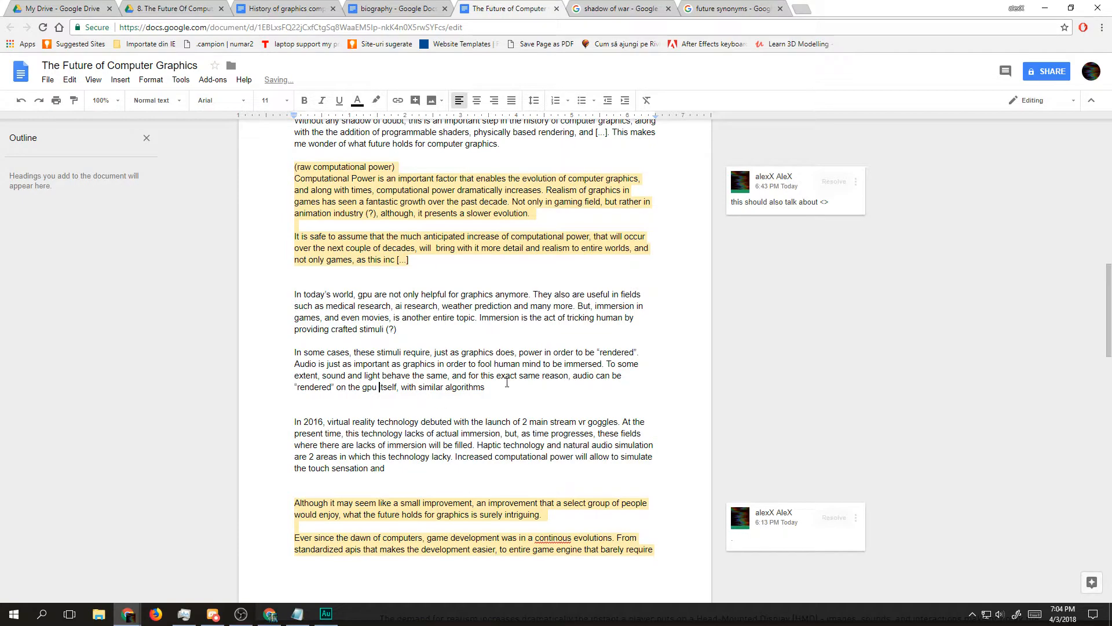
Step: Finish the sentence after "algorithms" with "that exists for simulating lighting.", correcting the misspelled words
click(500, 388)
text(that exists for siumlating lightning)
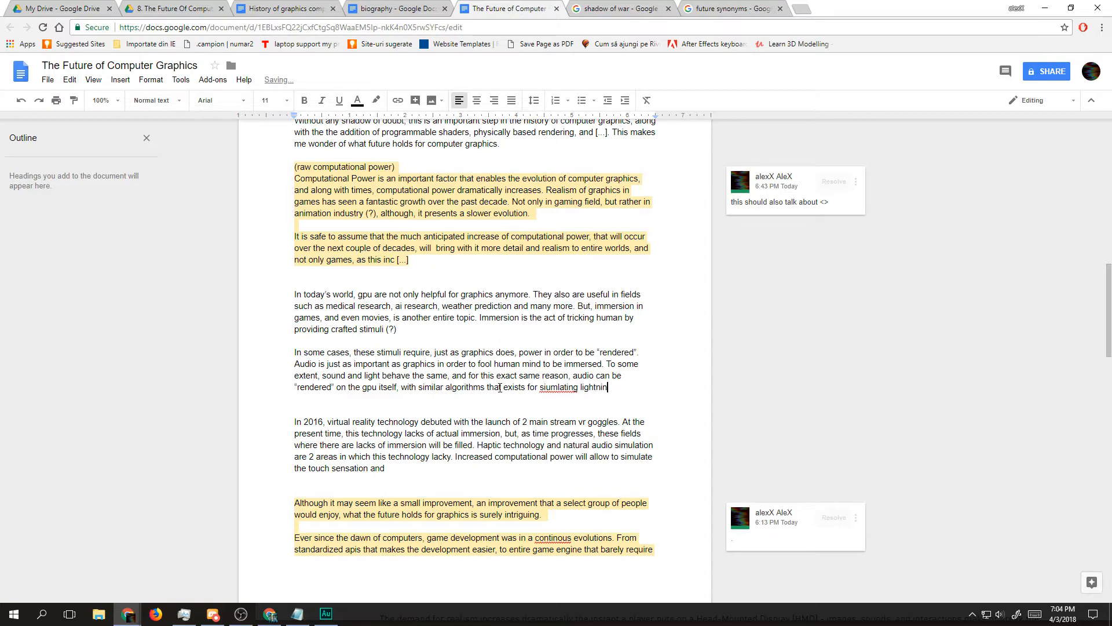
key(Left)
key(Left)
key(Delete)
key(shift+Left)
text(la)
key(Right)
key(Left)
key(ctrl+shift+Left)
key(ctrl+shift+Left)
key(ctrl+shift+Right)
text(simulating)
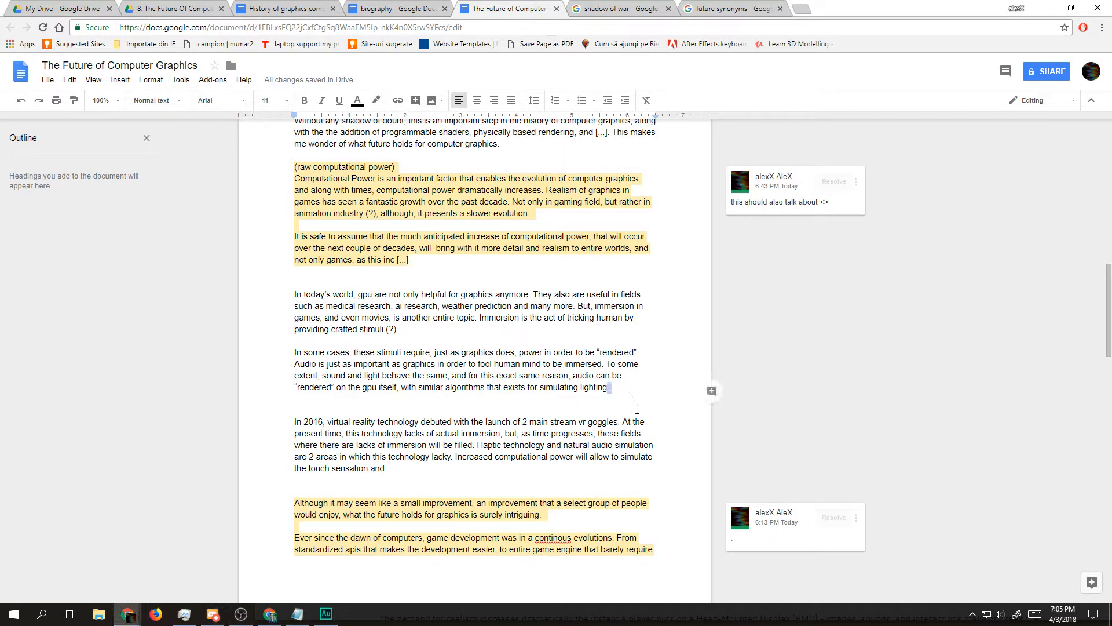
text(.)
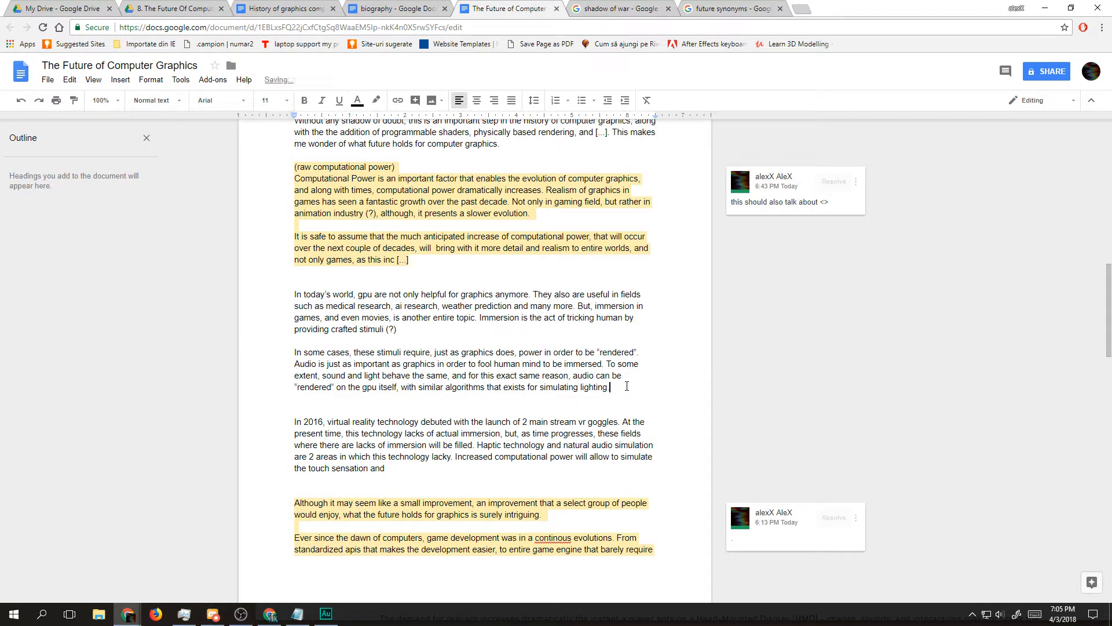
click(729, 8)
click(619, 8)
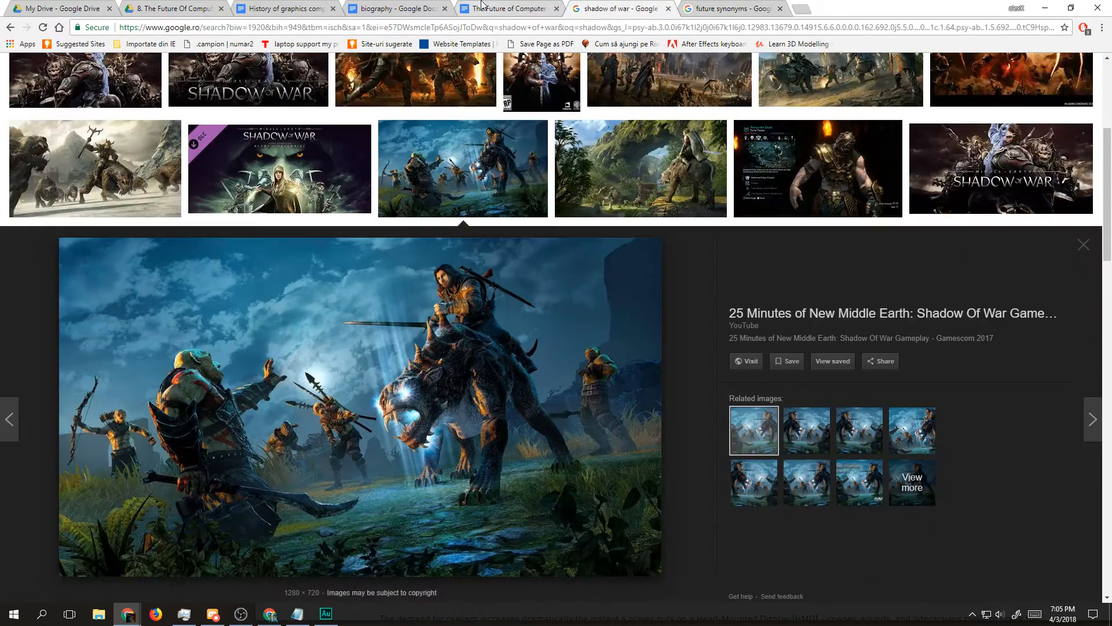
click(508, 8)
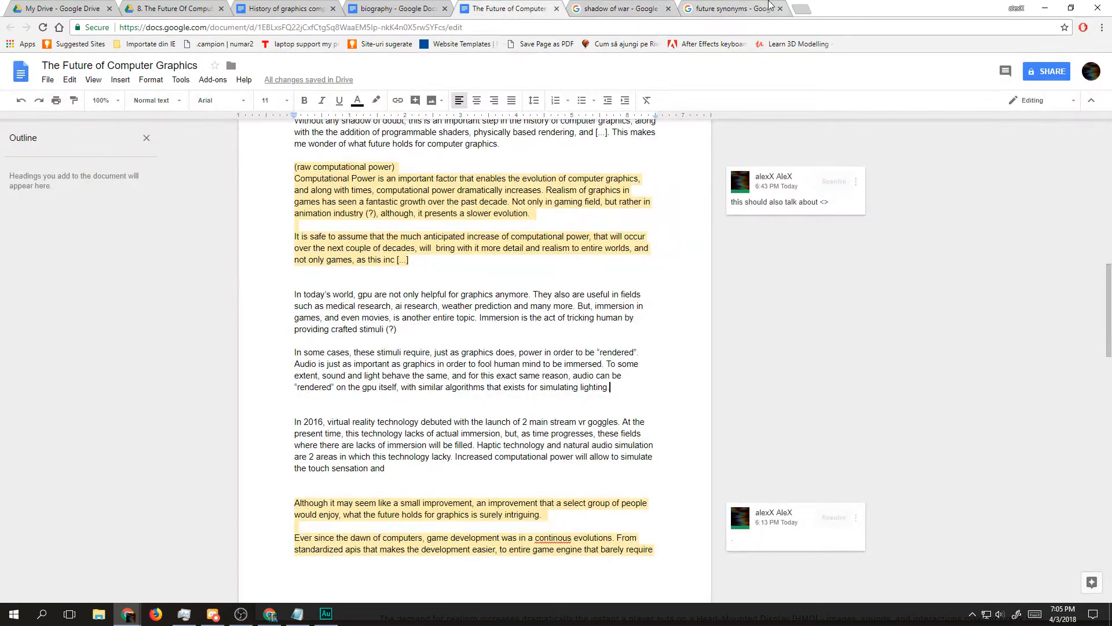
Step: Search the web for "audio works nvidia" in a new browser tab
click(803, 8)
text(audio wor)
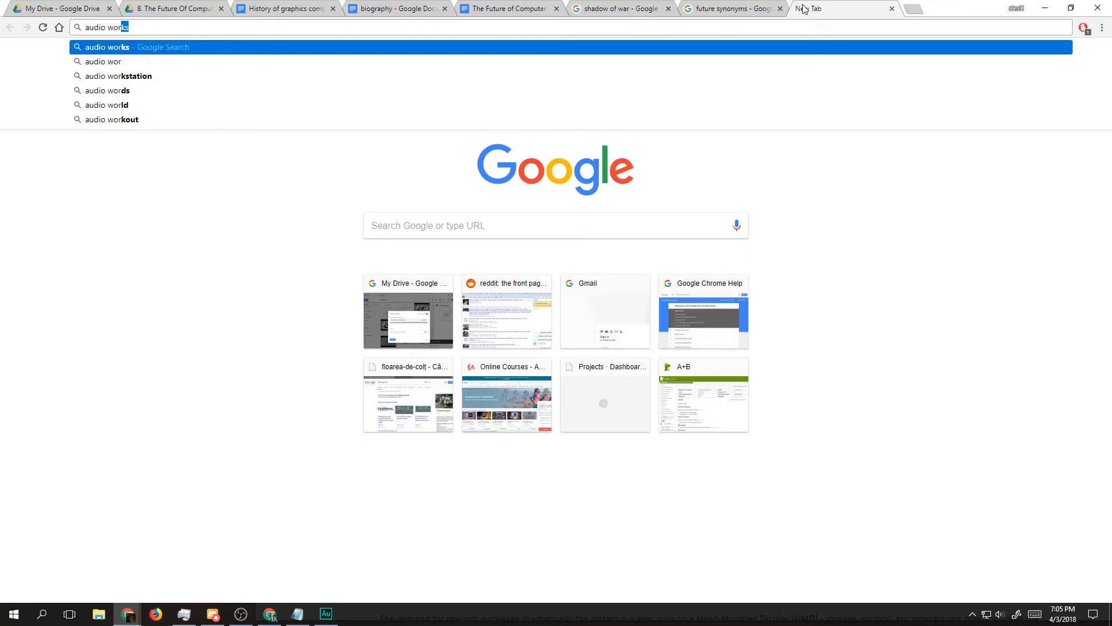
text(ks nvidia)
key(Return)
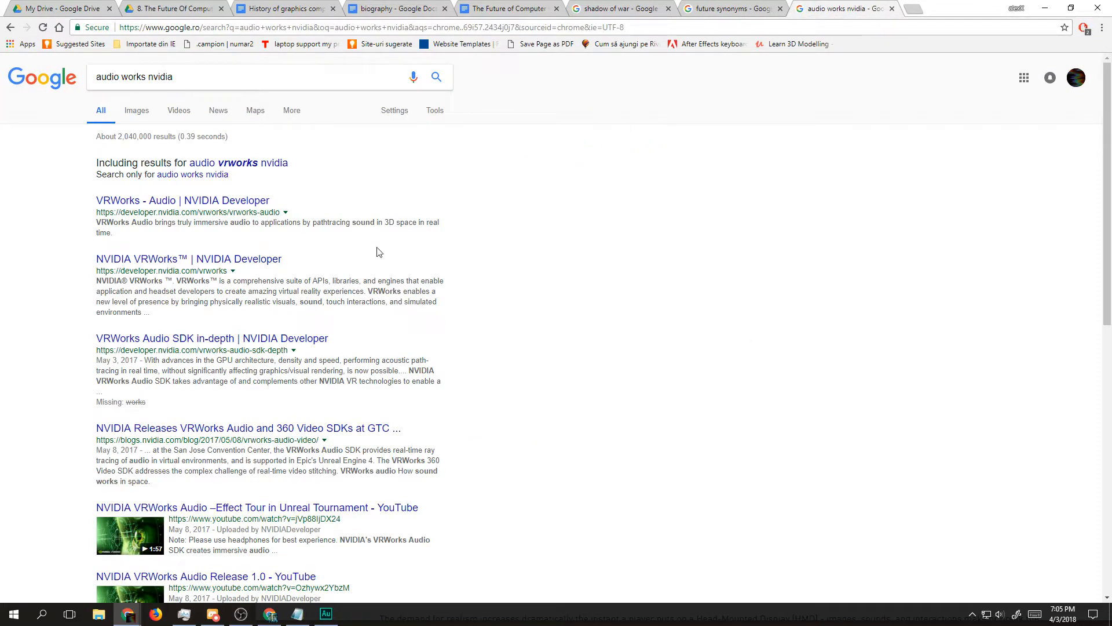
Step: Open the "VRWorks Audio SDK in-depth" result in its own tab and read through to its audio path-tracing section
drag(226, 344, 794, 3)
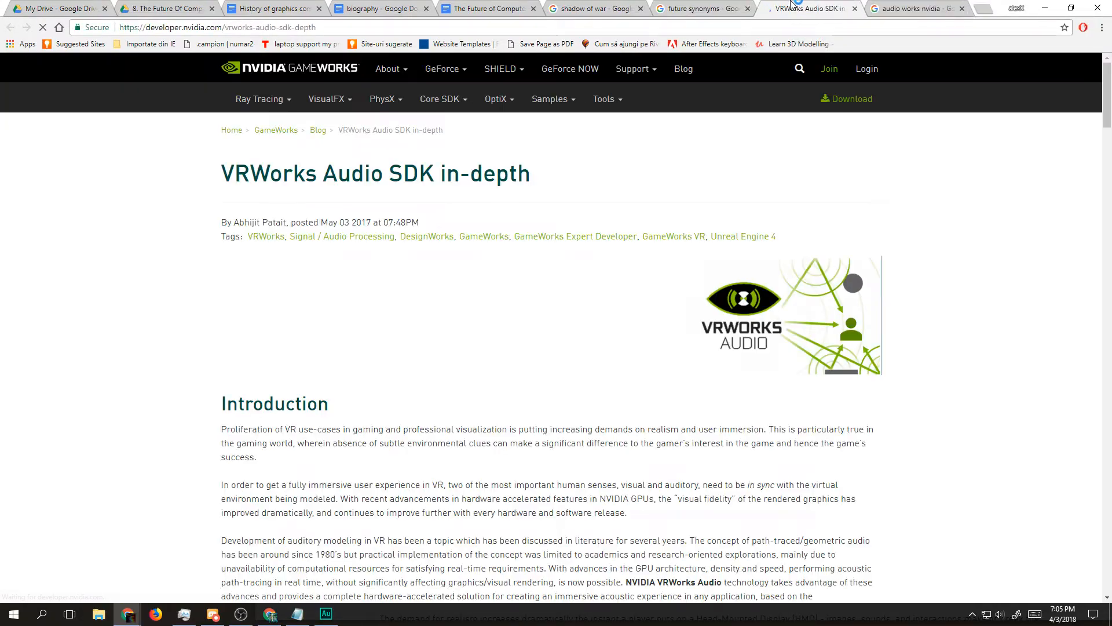
drag(345, 223, 384, 219)
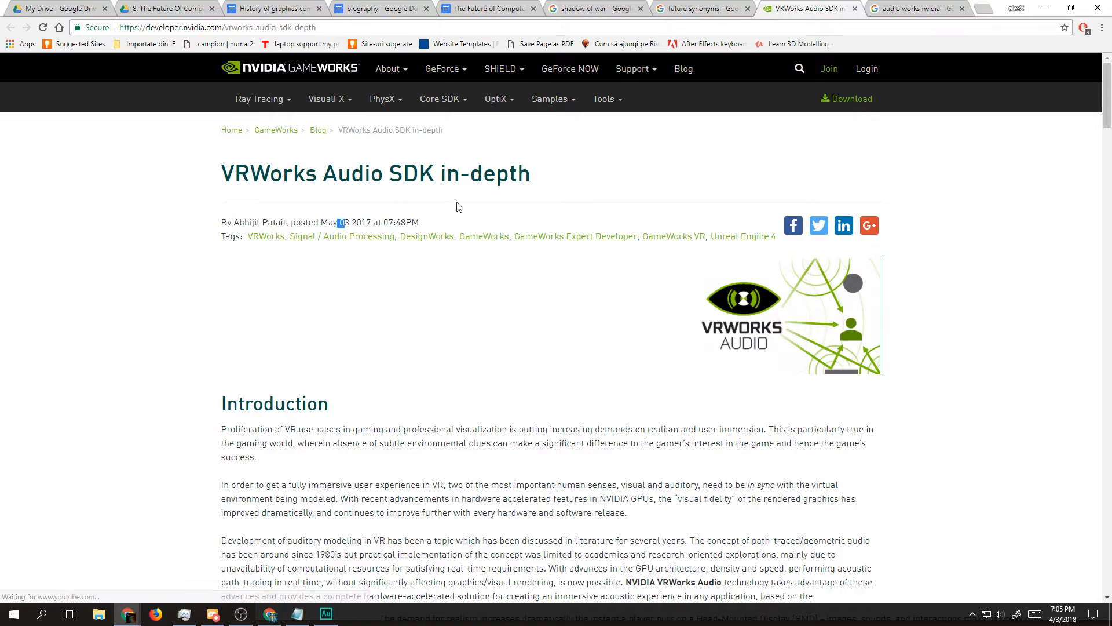
scroll(614, 240, down, 20)
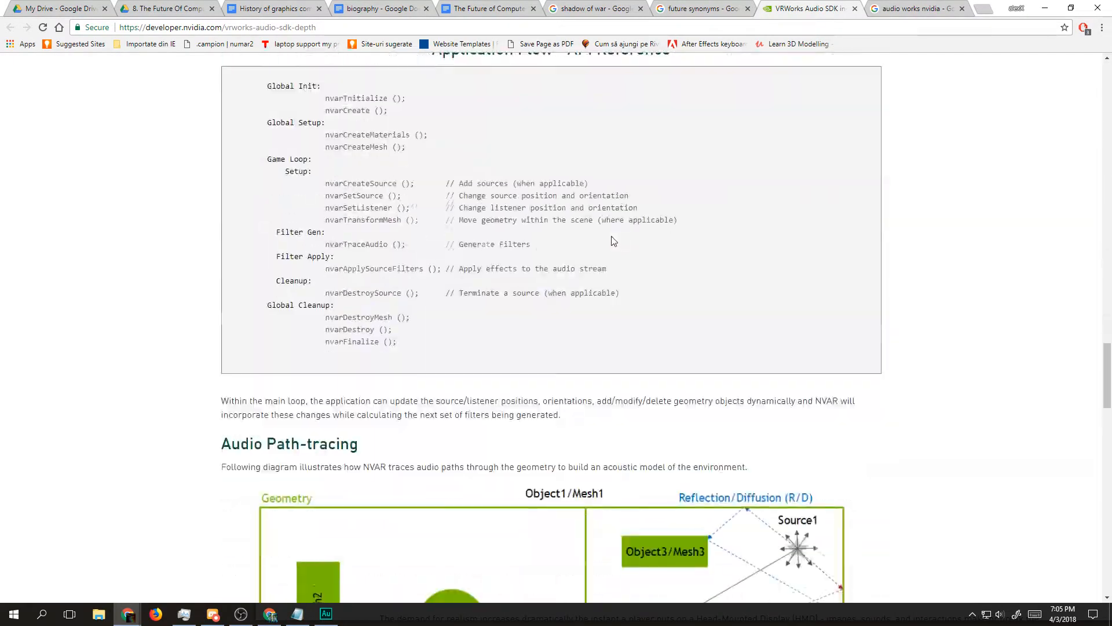
scroll(614, 240, down, 12)
scroll(323, 330, up, 16)
scroll(320, 288, down, 4)
drag(309, 280, 456, 350)
click(456, 352)
drag(394, 383, 295, 276)
click(295, 287)
scroll(295, 315, down, 1)
scroll(296, 315, down, 5)
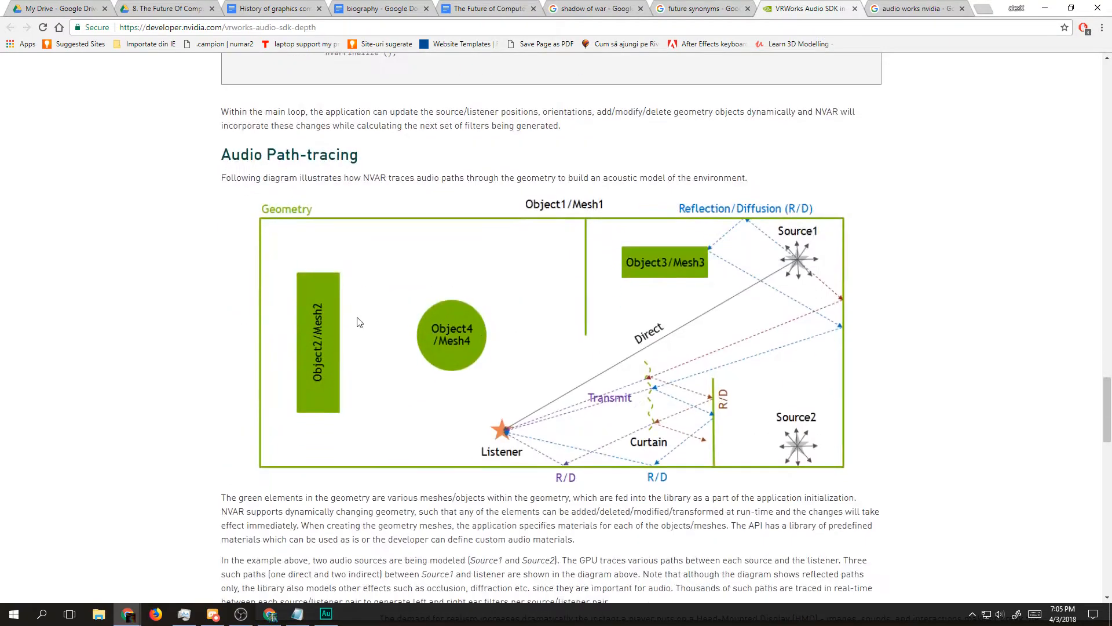
Step: Examine the article's Unreal Engine 4 plugin diagram and the list of VRWorks Audio applications
scroll(625, 358, down, 15)
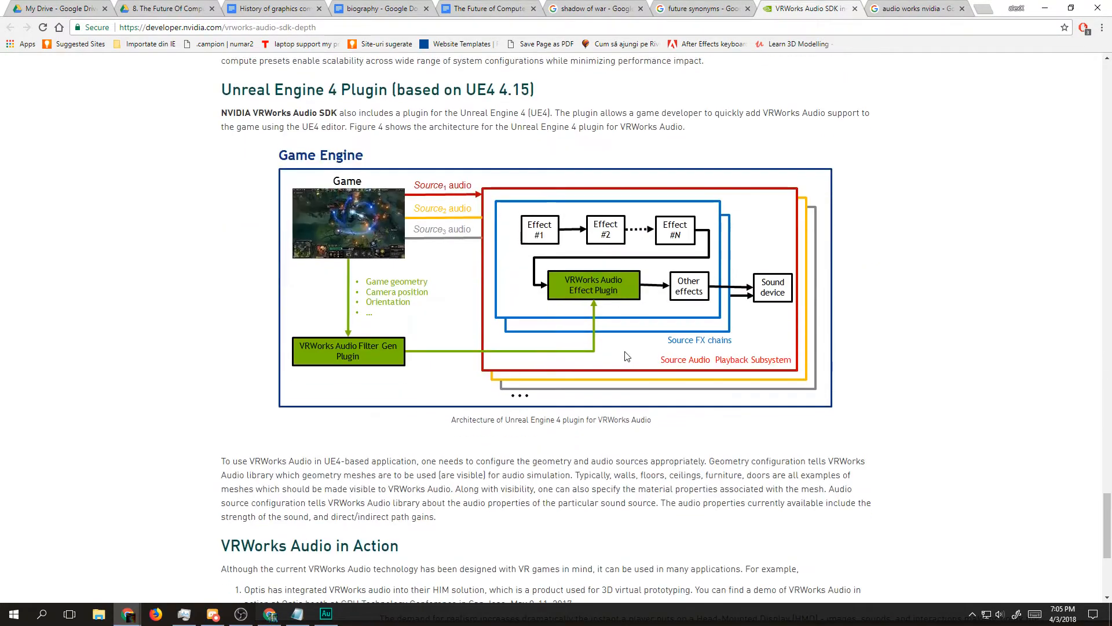
scroll(312, 254, up, 1)
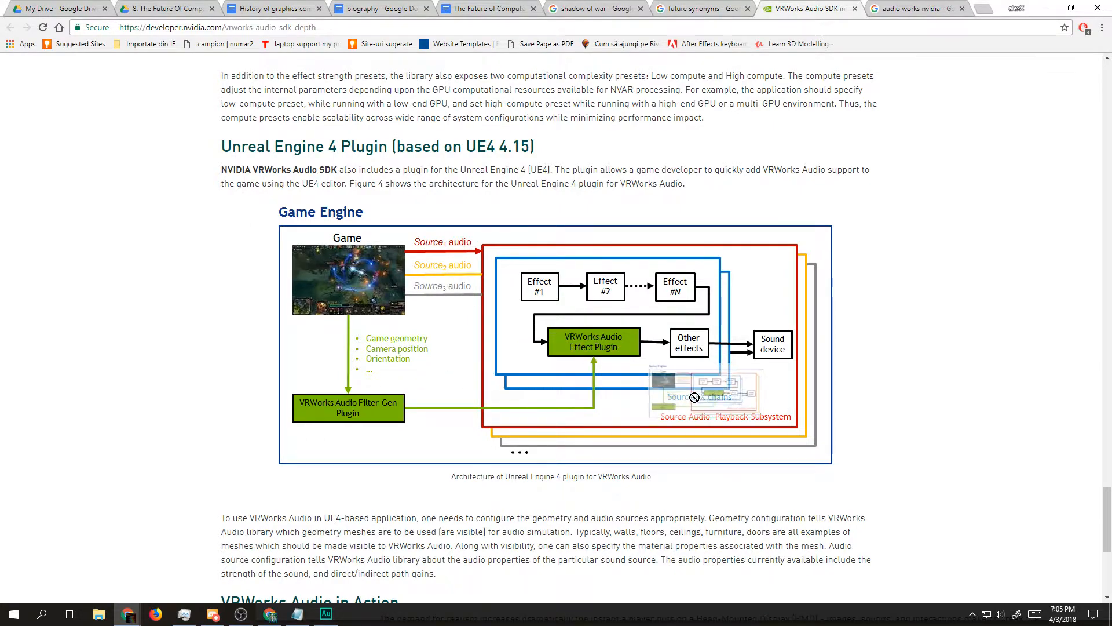
scroll(667, 415, down, 6)
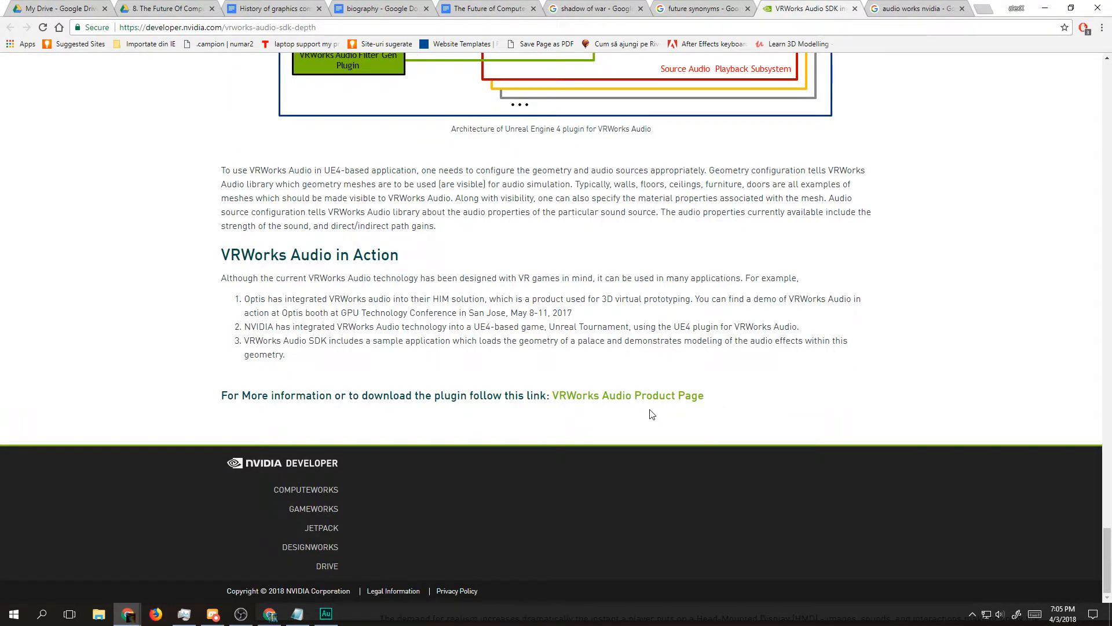
double_click(277, 312)
triple_click(356, 327)
triple_click(429, 341)
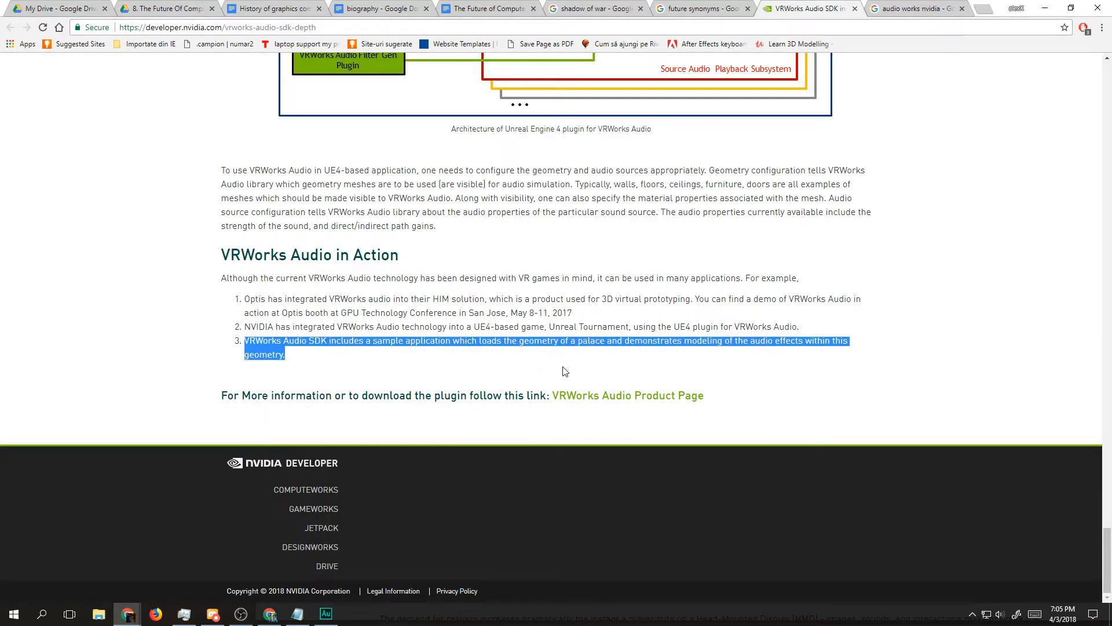
Step: Open the "VRWorks - Audio" search result in its own tab and examine its sound propagation, key features, pipeline and SDK sections
click(731, 8)
click(936, 8)
drag(180, 200, 875, 6)
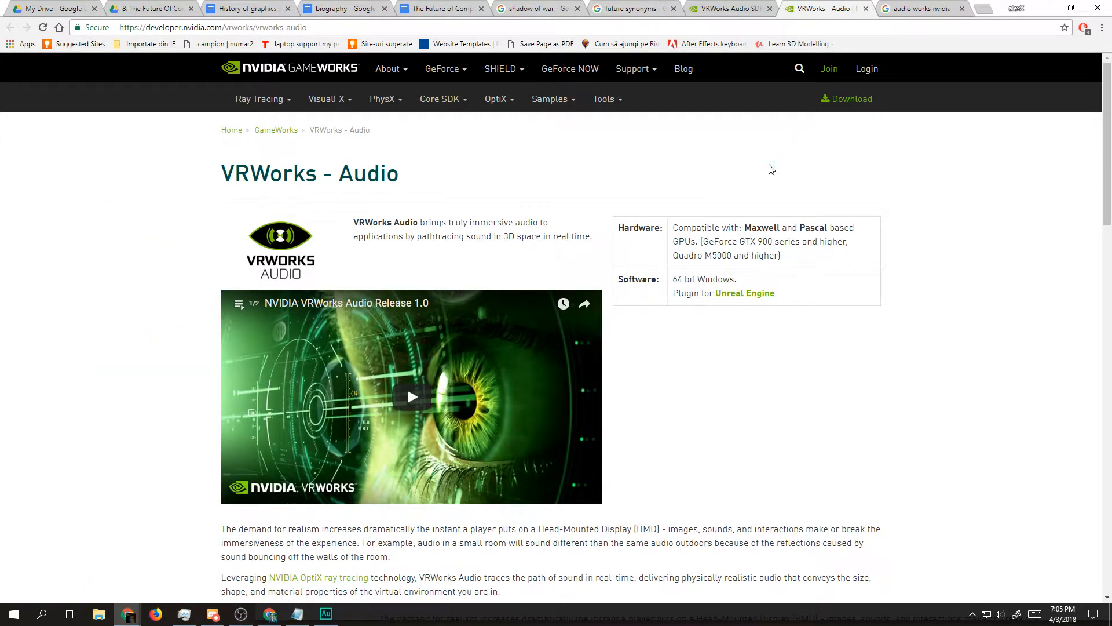
scroll(396, 212, down, 20)
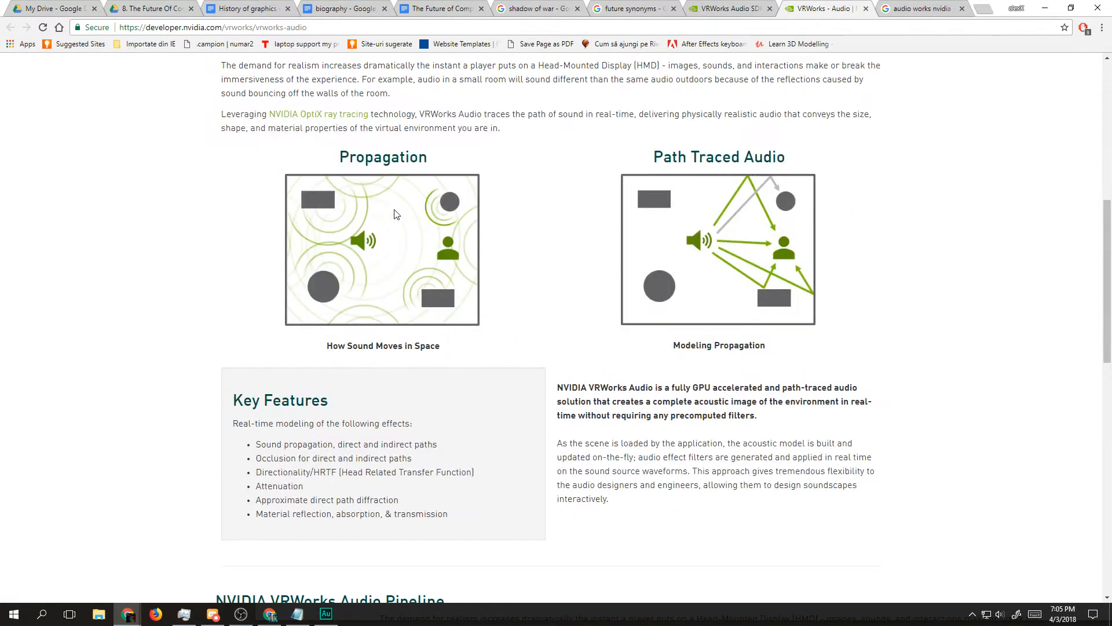
scroll(583, 319, up, 20)
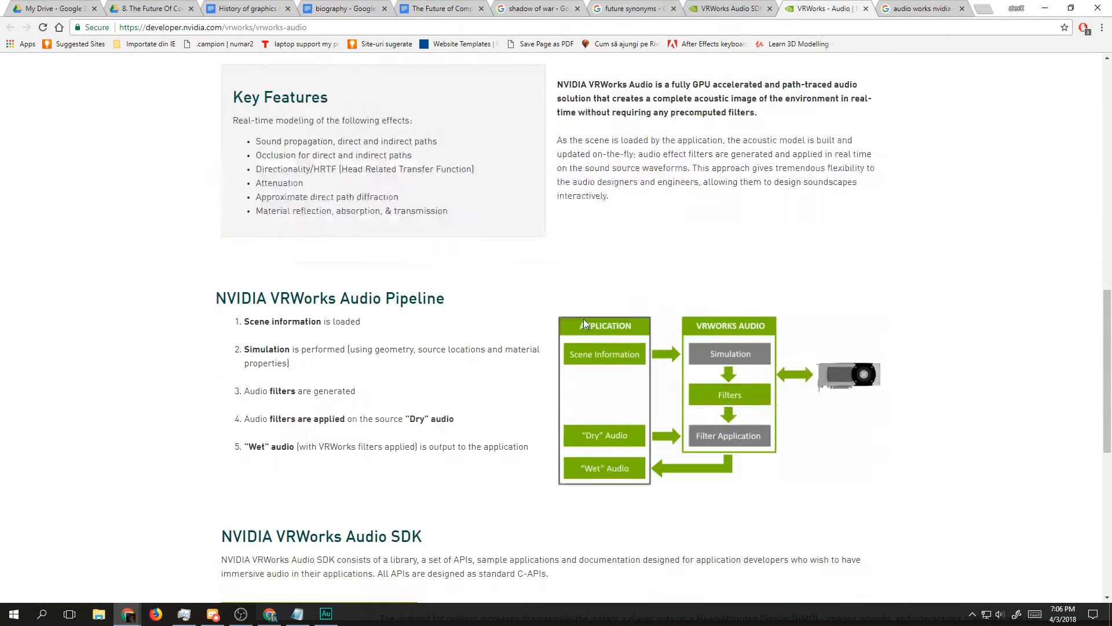
scroll(406, 385, down, 20)
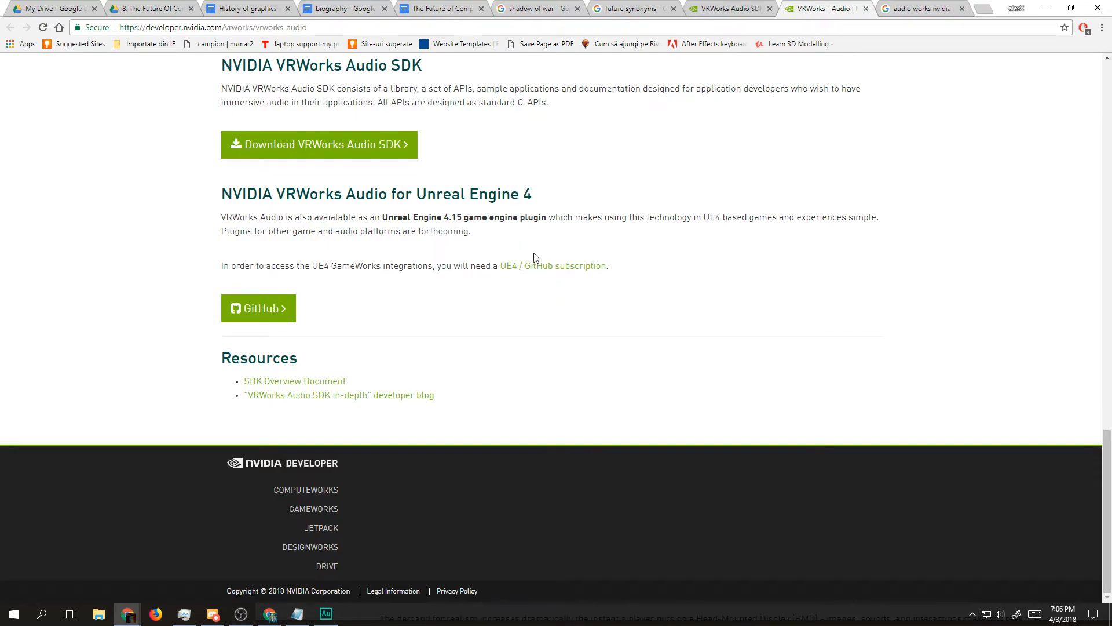
scroll(547, 221, up, 8)
scroll(654, 257, down, 5)
scroll(696, 359, up, 15)
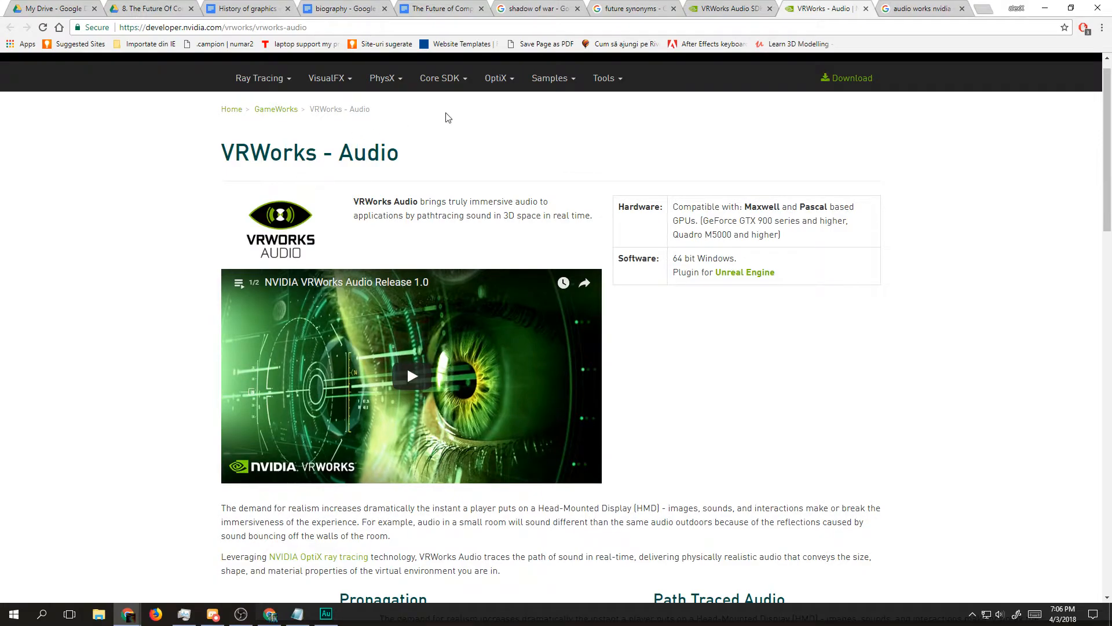
scroll(764, 284, down, 1)
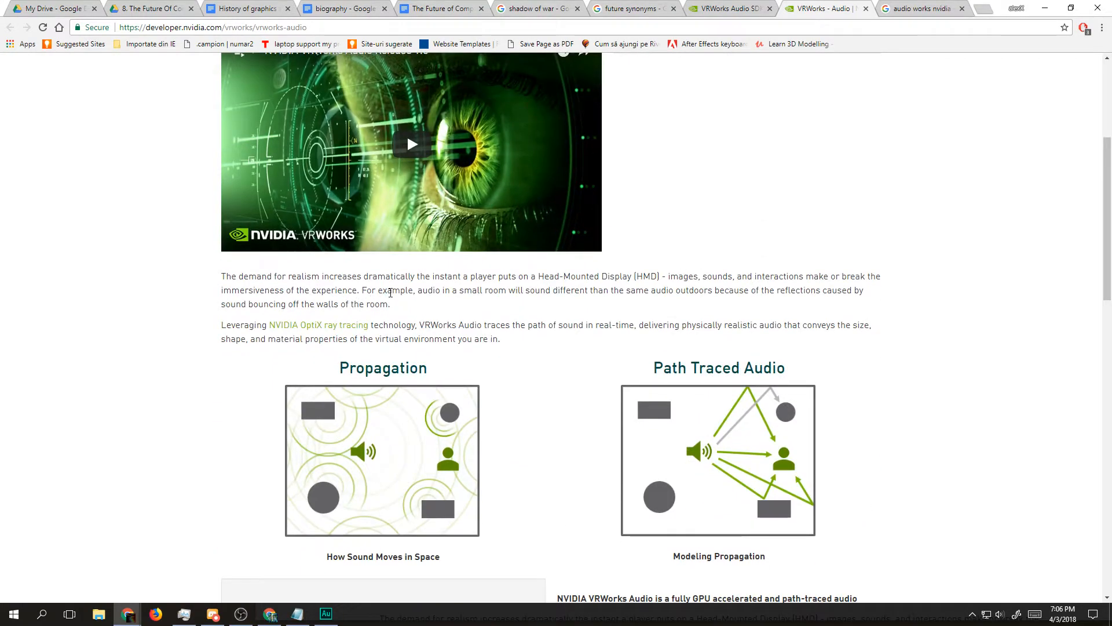
scroll(349, 304, down, 13)
scroll(307, 298, up, 6)
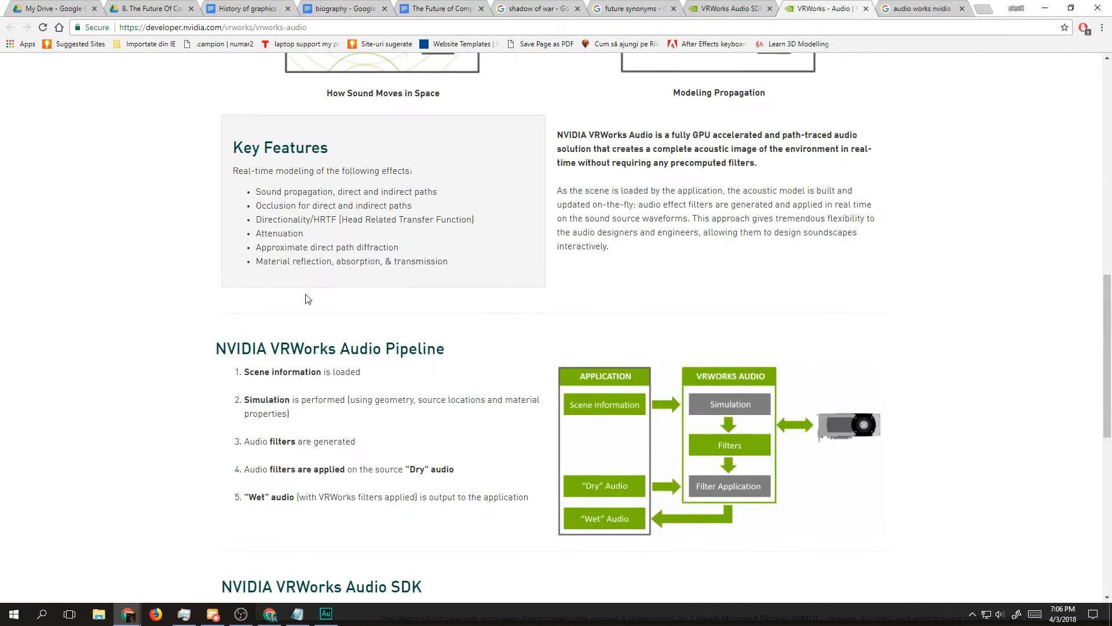
scroll(504, 266, down, 9)
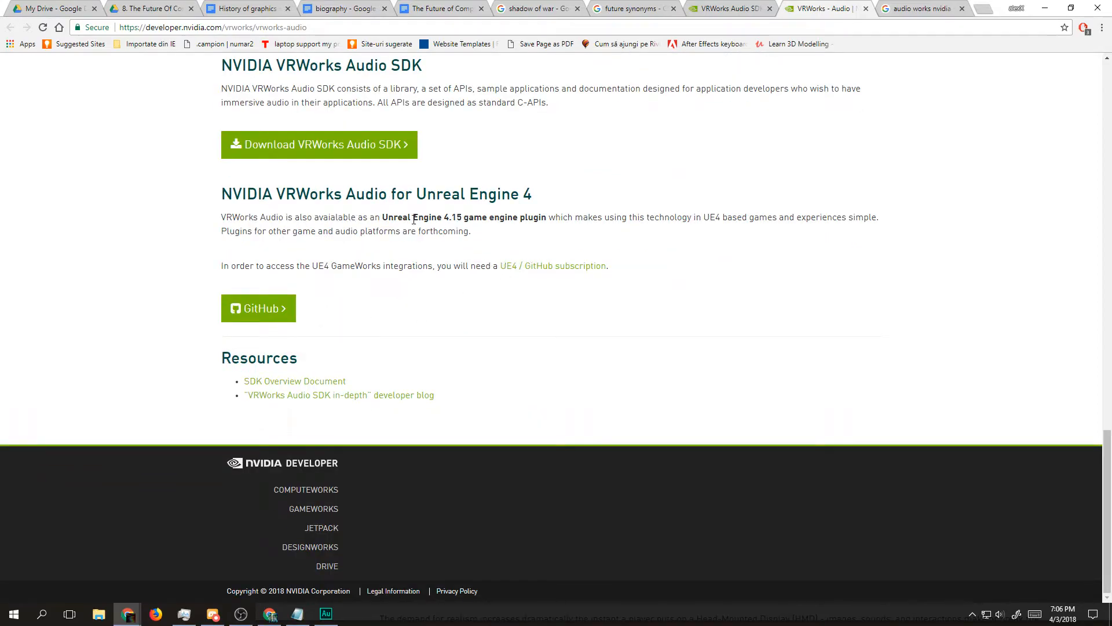
Step: Copy the VRWorks Audio page's address and open the Wayback Machine through a new-tab web search for "web machine archive"
click(310, 27)
key(ctrl+c)
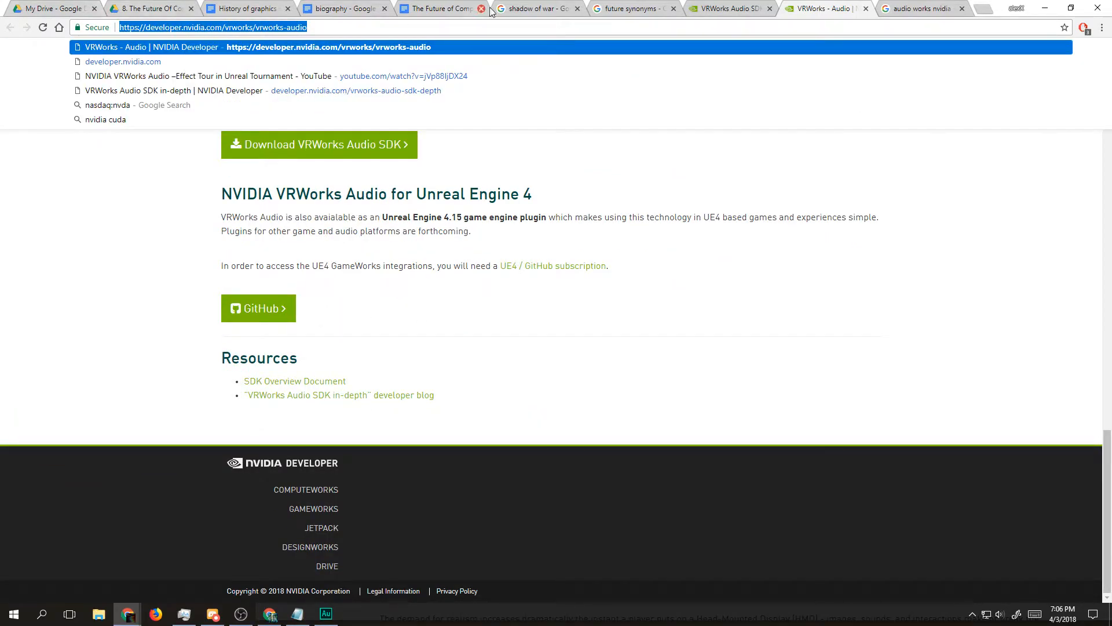
click(982, 8)
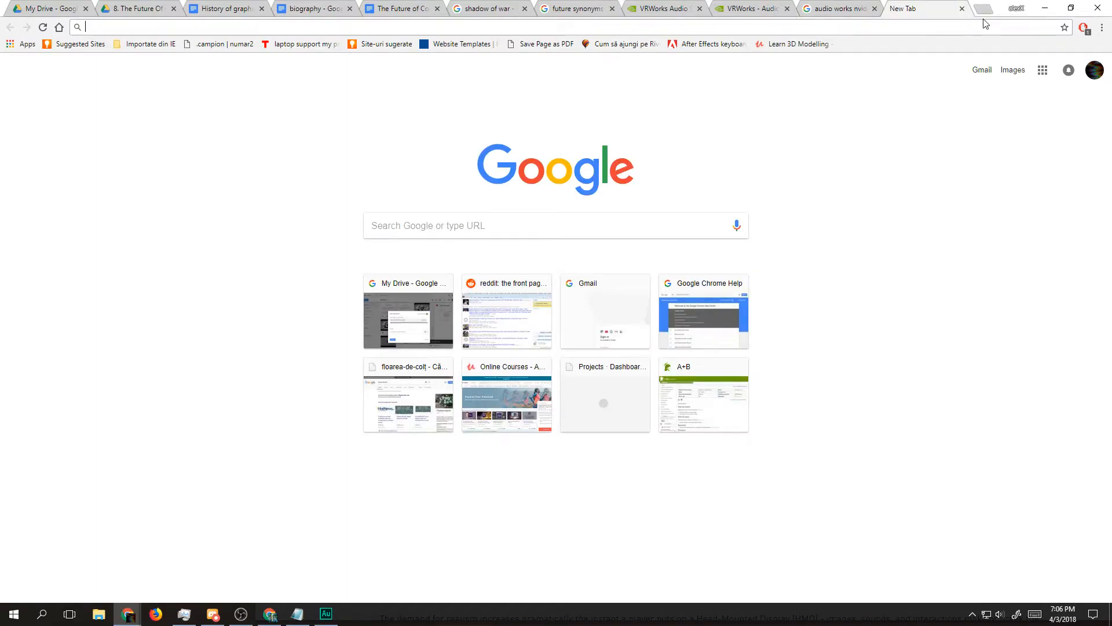
text(web mac)
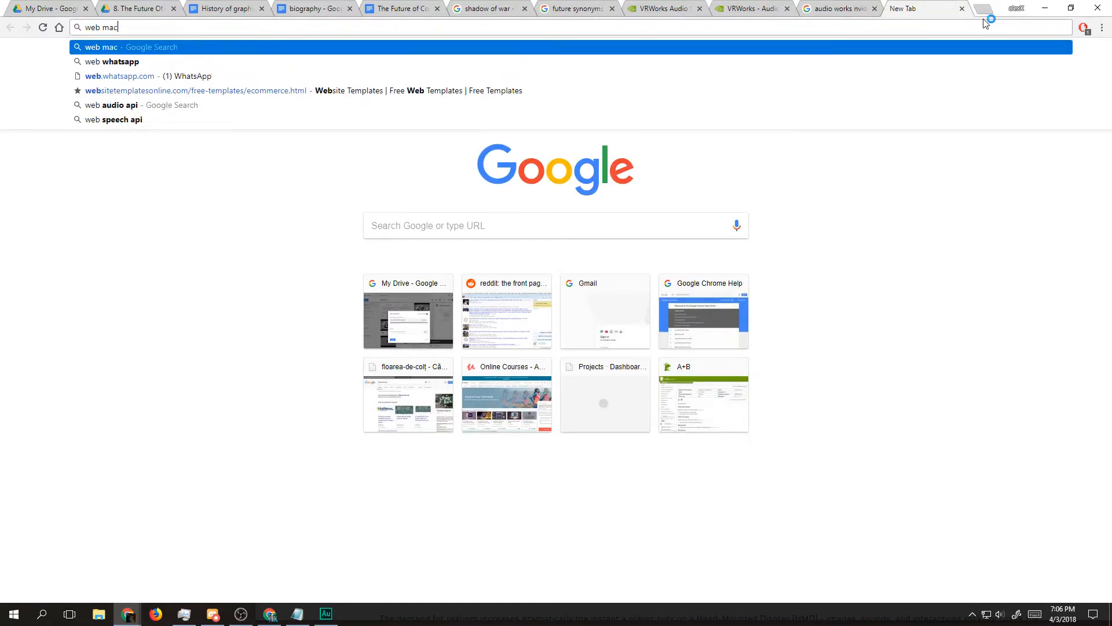
text(hine archive)
key(Return)
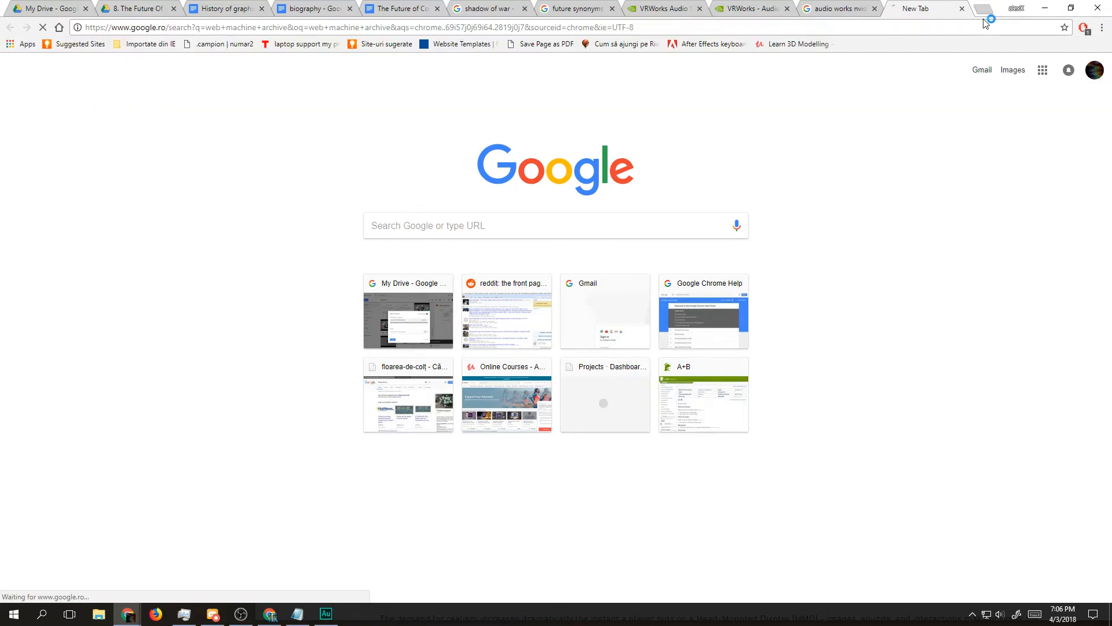
click(191, 162)
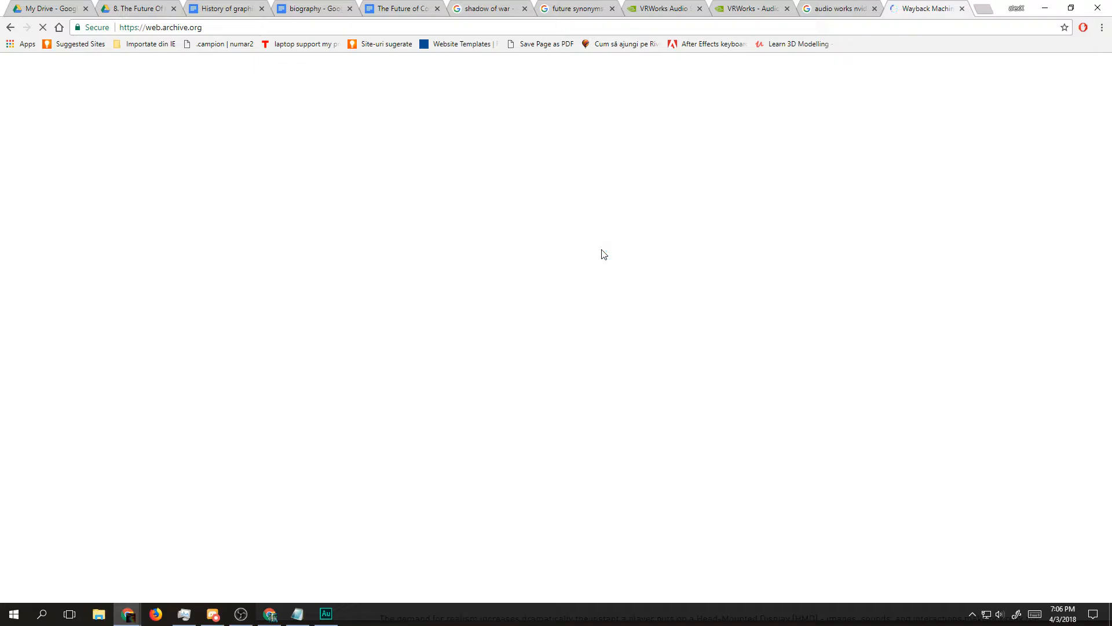
click(475, 153)
key(ctrl+v)
key(Return)
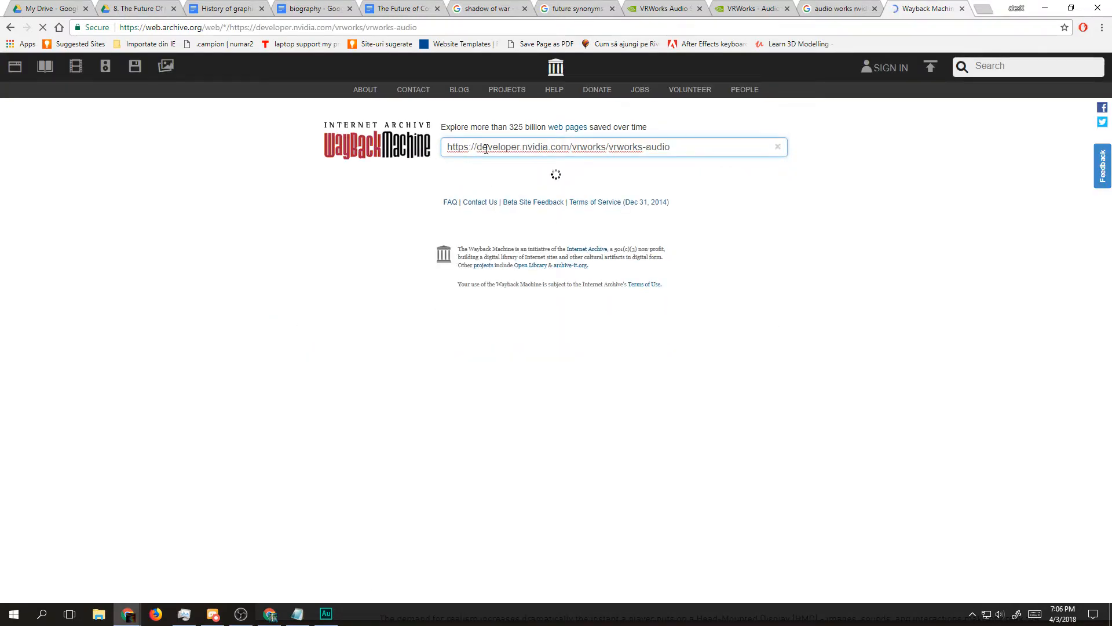
Step: Check the posting date at the start of the "VRWorks Audio SDK in-depth" article
click(663, 8)
scroll(389, 256, up, 15)
scroll(389, 256, up, 20)
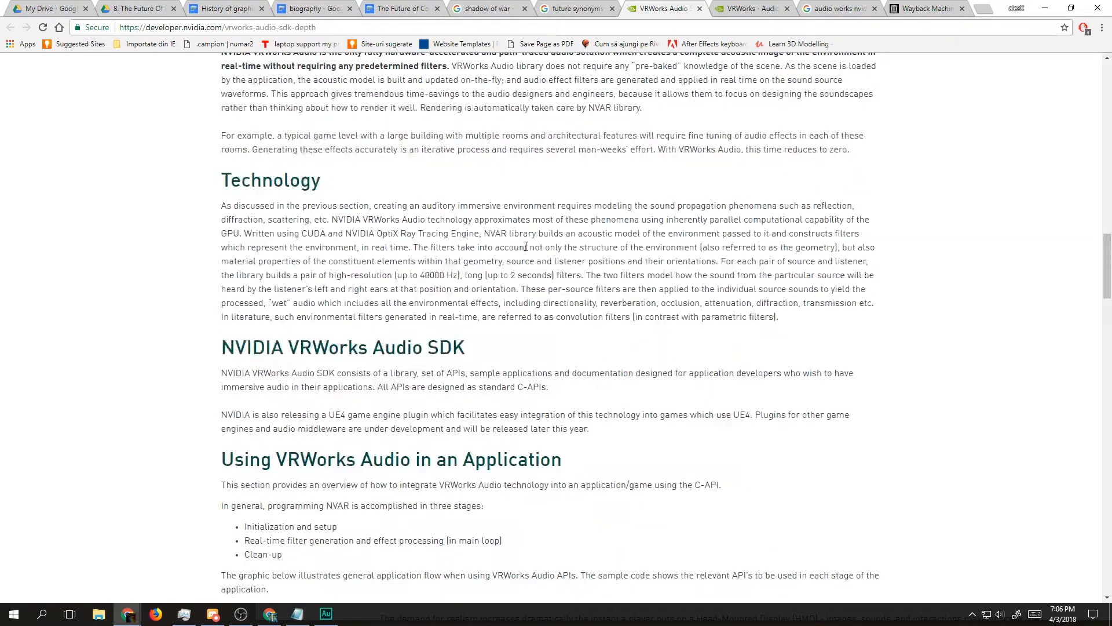
scroll(311, 283, up, 2)
mouse_move(373, 223)
mouse_down()
mouse_move(221, 224)
mouse_move(374, 223)
mouse_up()
click(284, 223)
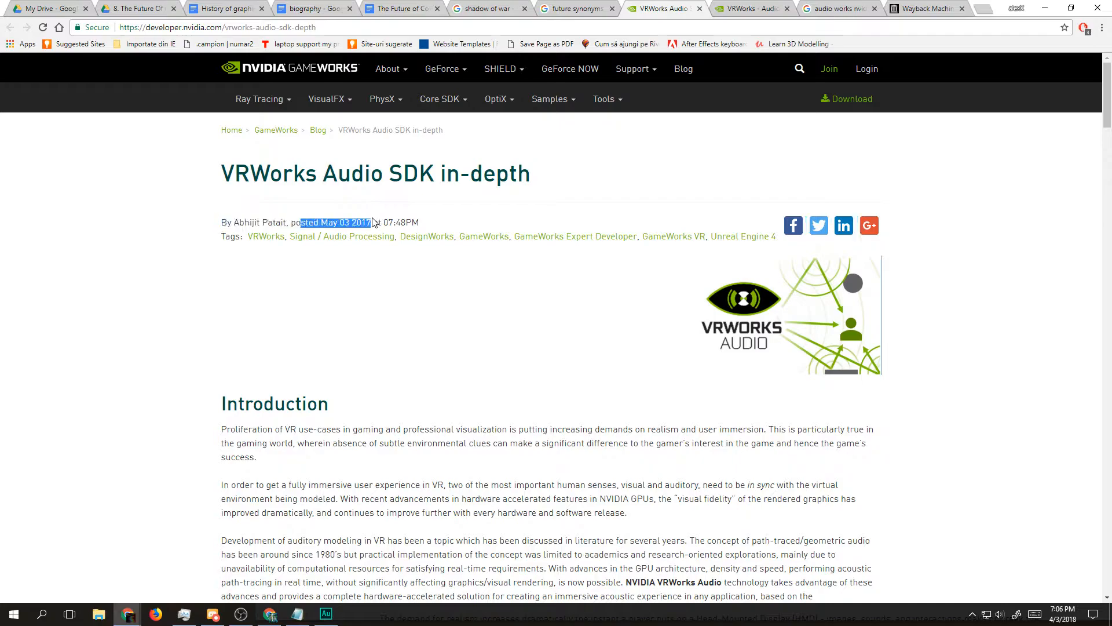
Step: Examine the Wayback Machine's 2017 snapshot calendar for the VRWorks Audio page, including the July 10 entry
click(927, 8)
scroll(438, 379, down, 4)
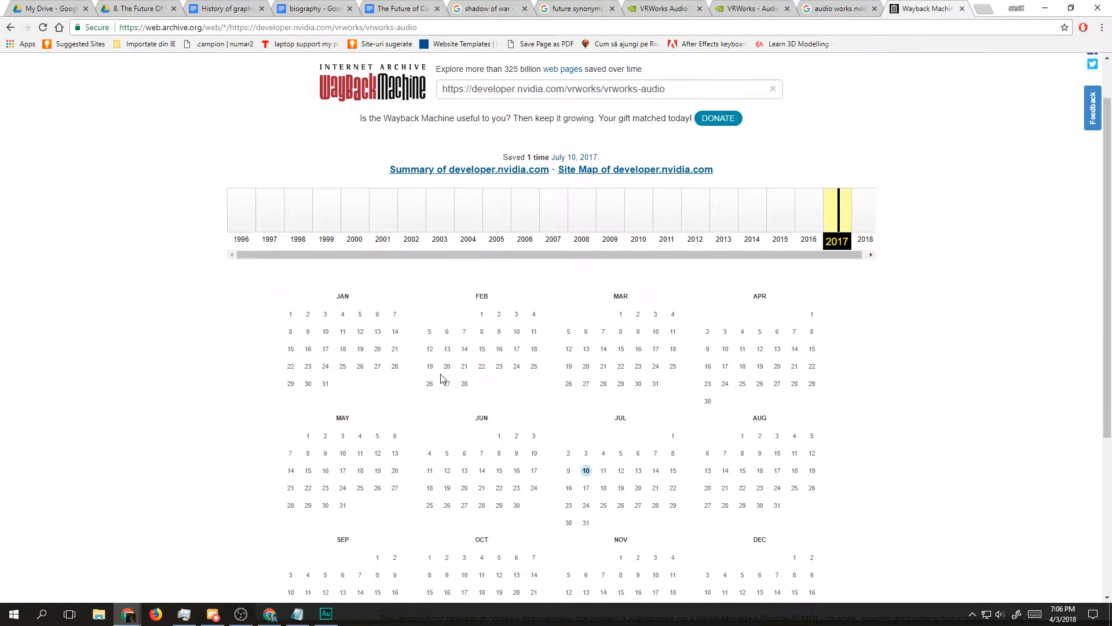
mouse_move(589, 305)
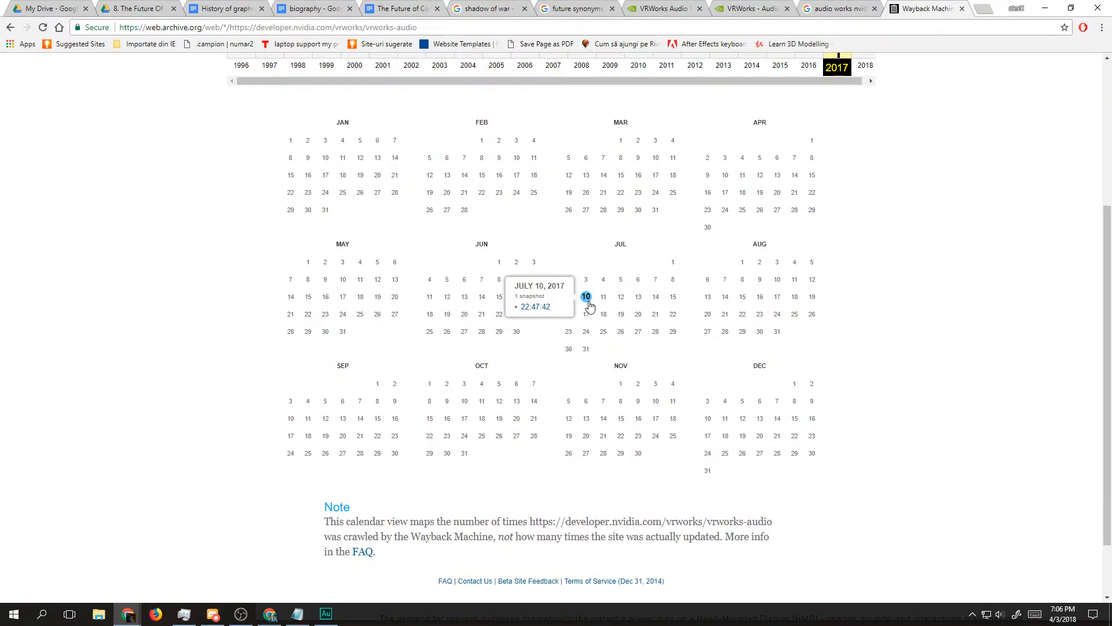
scroll(589, 305, down, 1)
scroll(789, 280, up, 5)
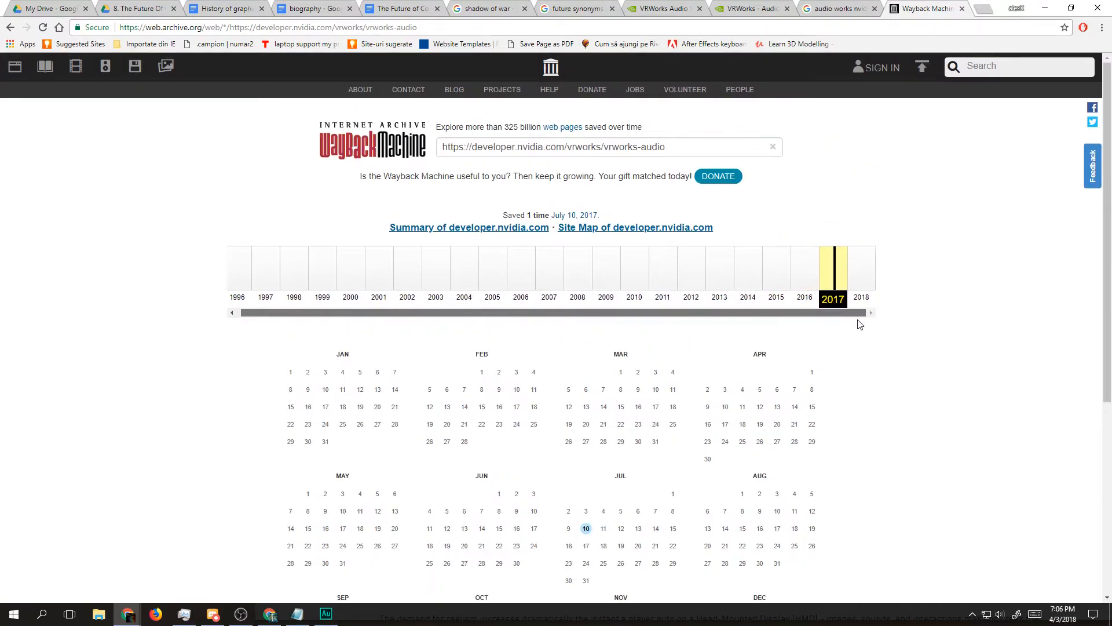
scroll(859, 320, down, 5)
mouse_move(584, 248)
scroll(585, 244, down, 1)
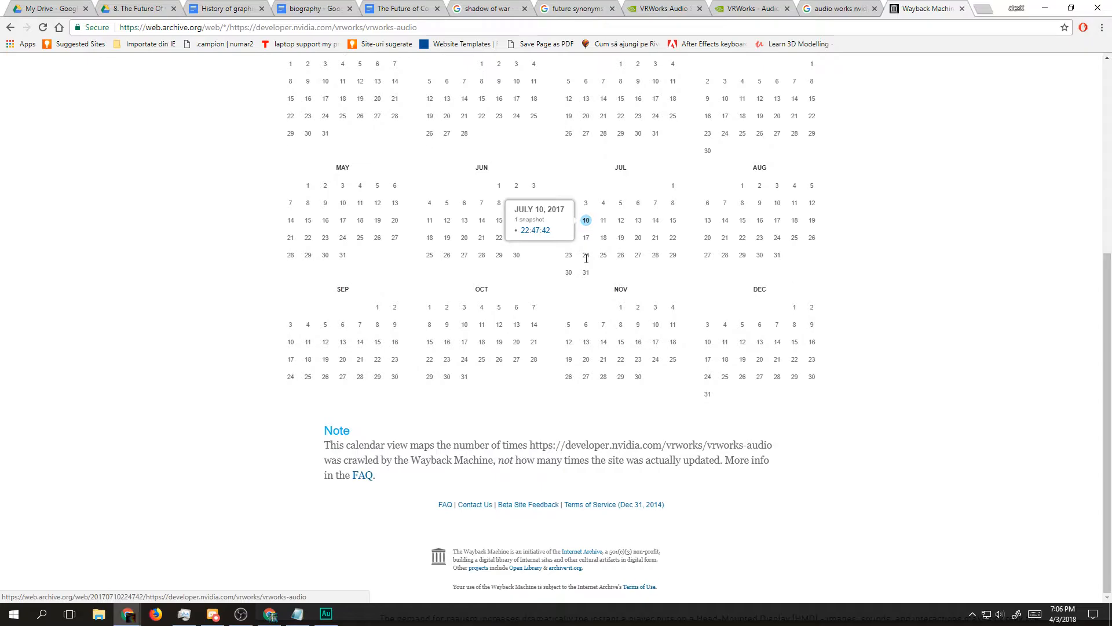
Step: Return to The Future of Computer Graphics document and start a new line below the GPU-rendered audio paragraph with "In 2017,"
click(820, 4)
click(748, 8)
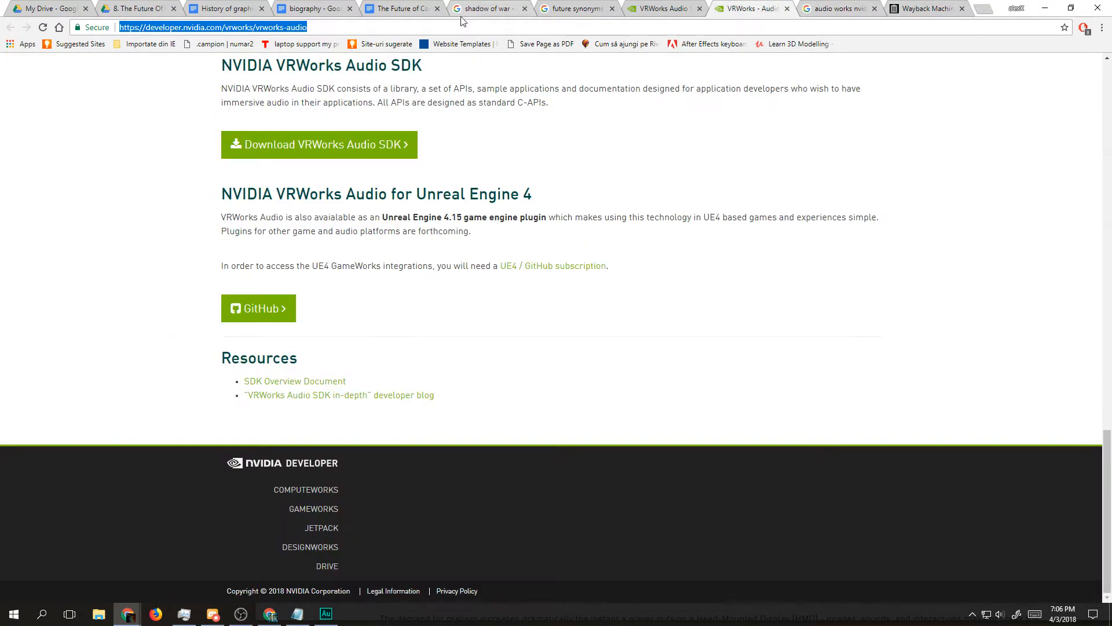
click(394, 8)
click(346, 6)
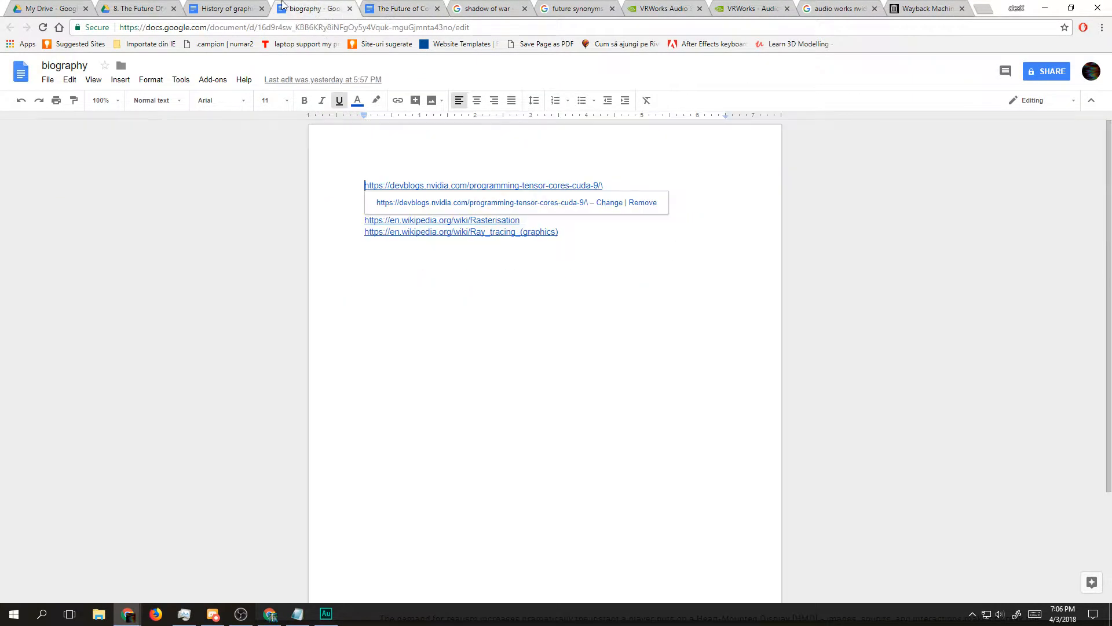
click(394, 7)
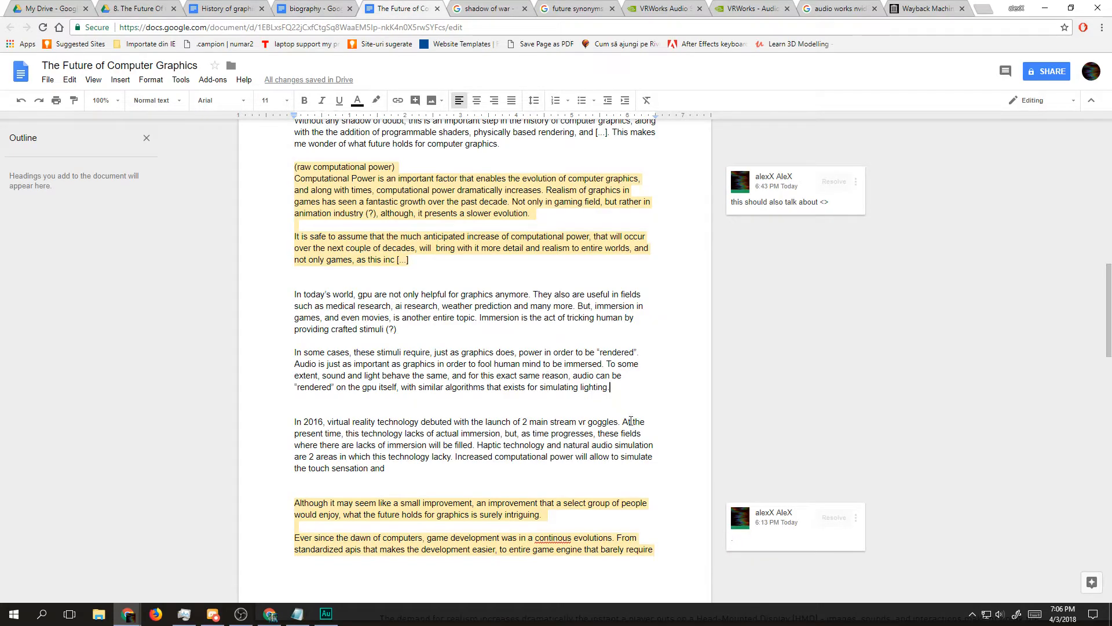
text(In 201)
key(BackSpace)
key(BackSpace)
key(BackSpace)
key(BackSpace)
key(Return)
text(In 2017,)
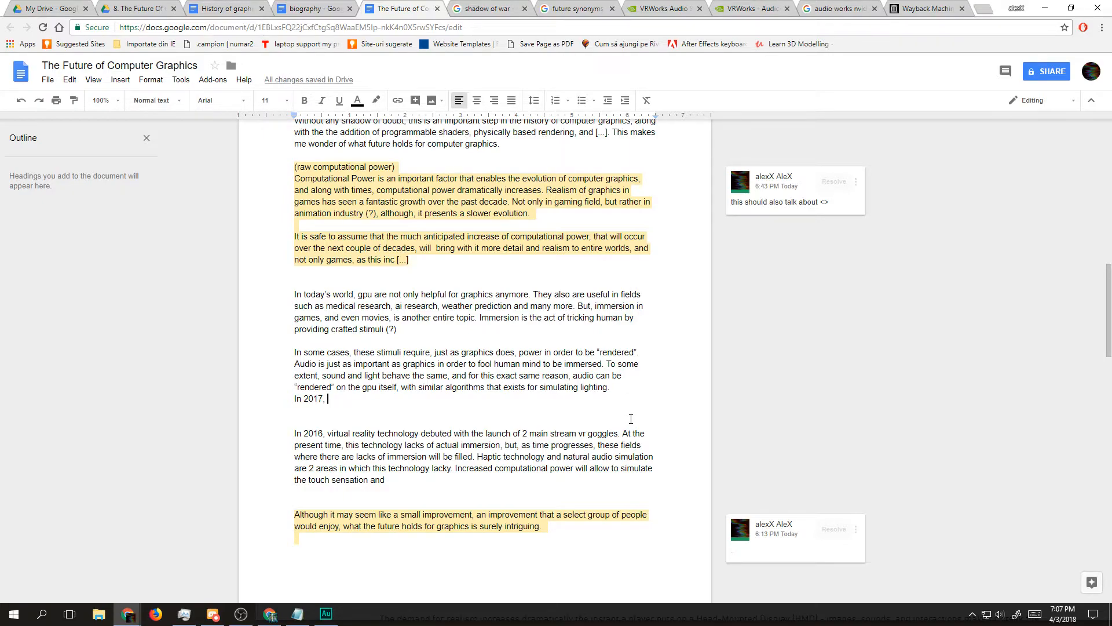
Step: Continue the sentence with "nvidia introduced Audio VrWorks, which is a path traced audio “renderer”."
text(nvidia introduced)
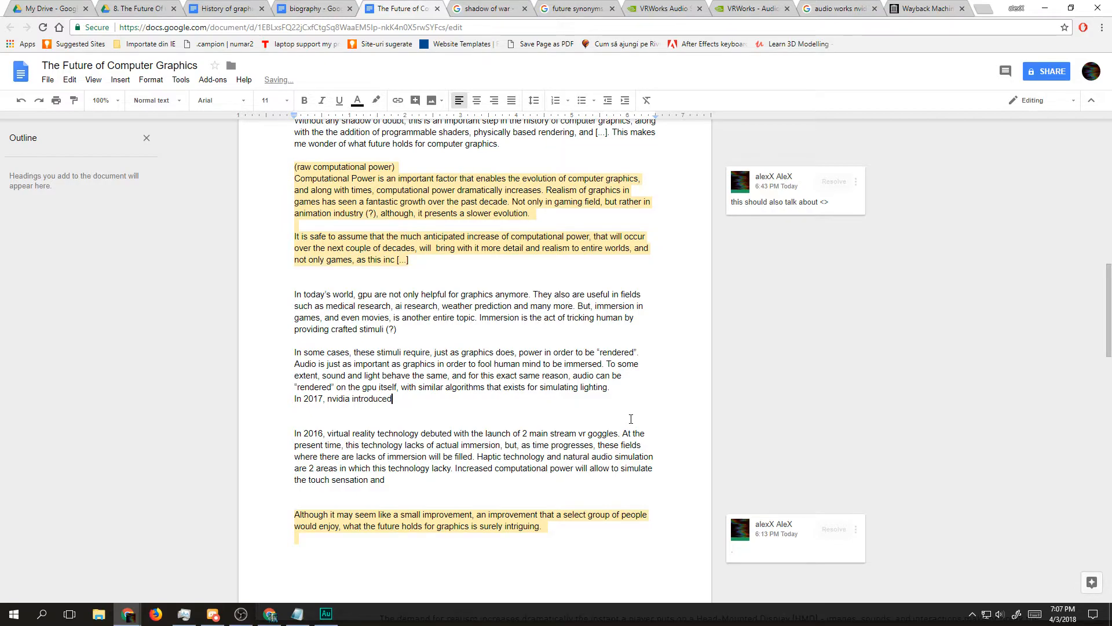
text( Audio VrWOr)
key(BackSpace)
key(BackSpace)
text(orks, which is a path traced)
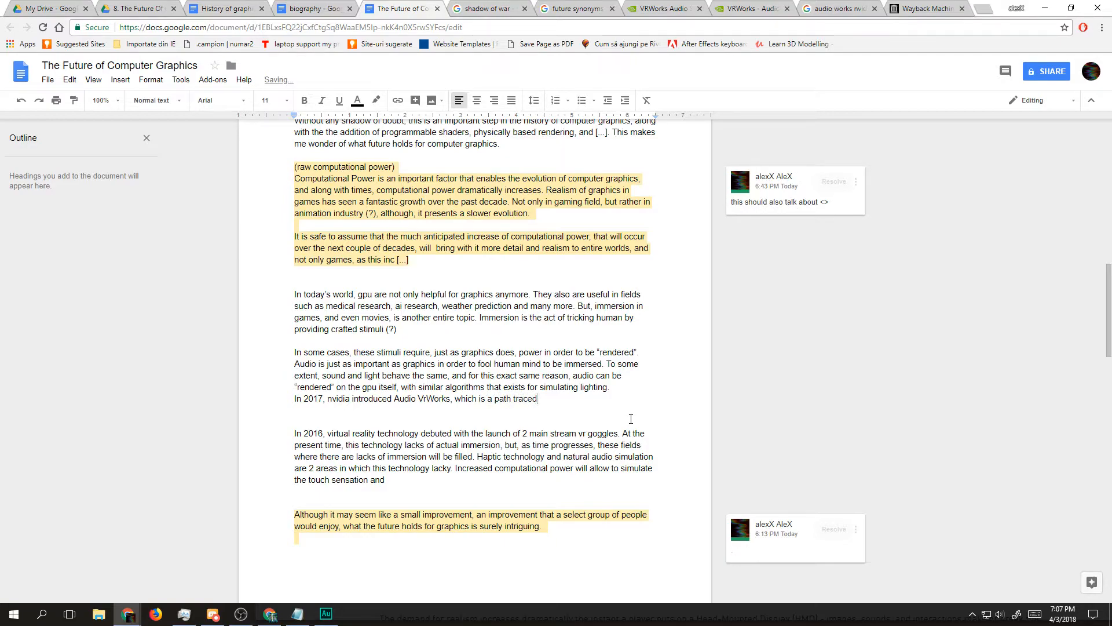
text( audio “renderer”.)
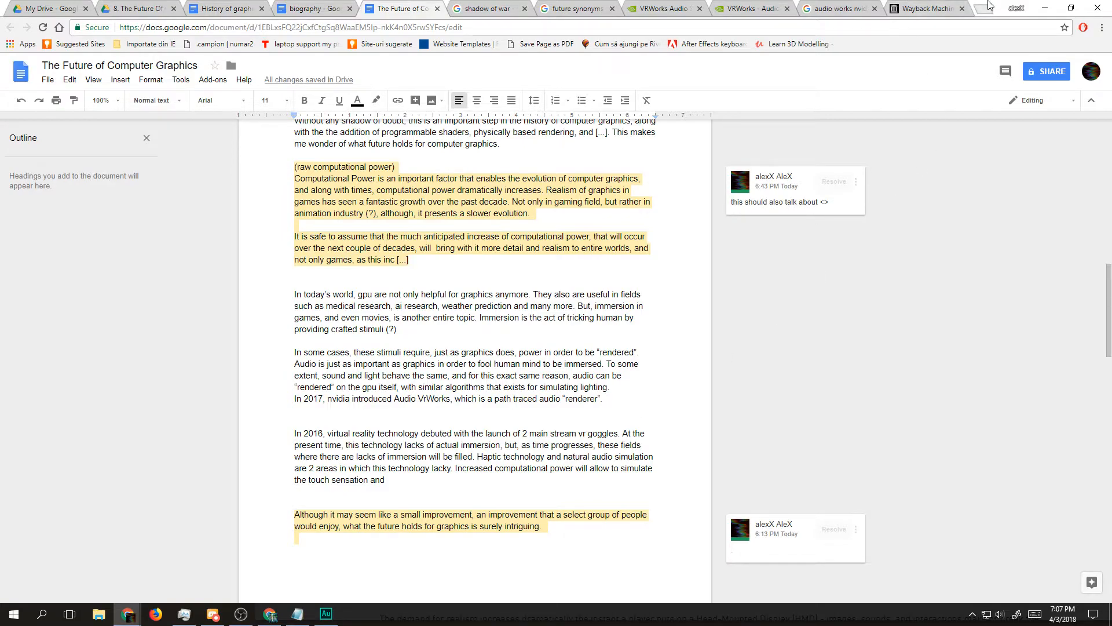
Step: Search the web for "path traced audio" in a new tab and review the results and their publication dates
click(984, 8)
text(path traced audio)
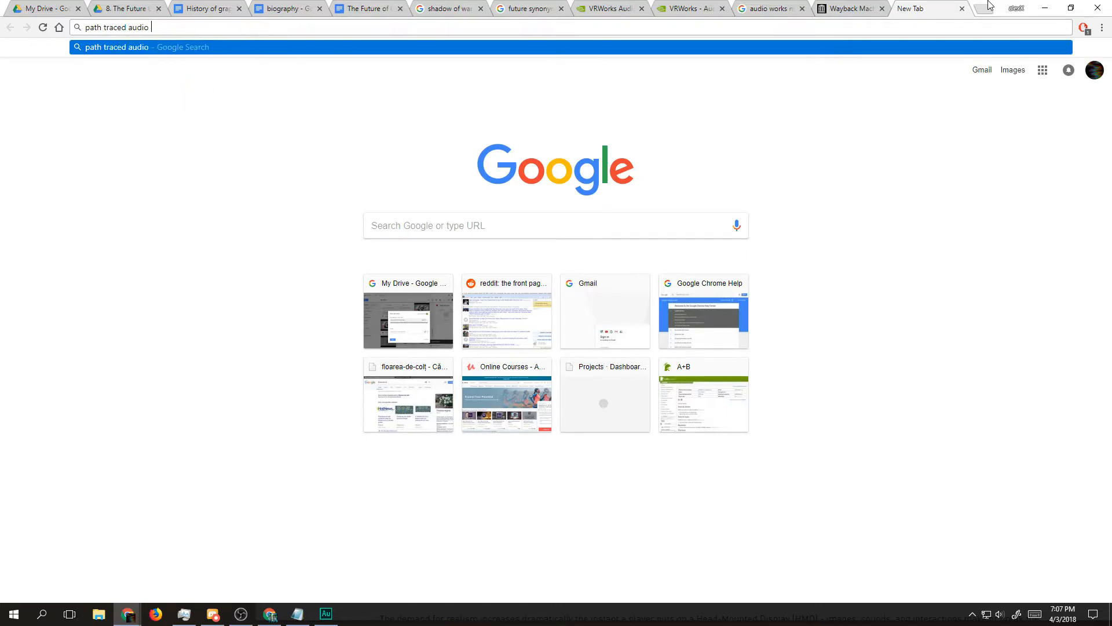
key(Return)
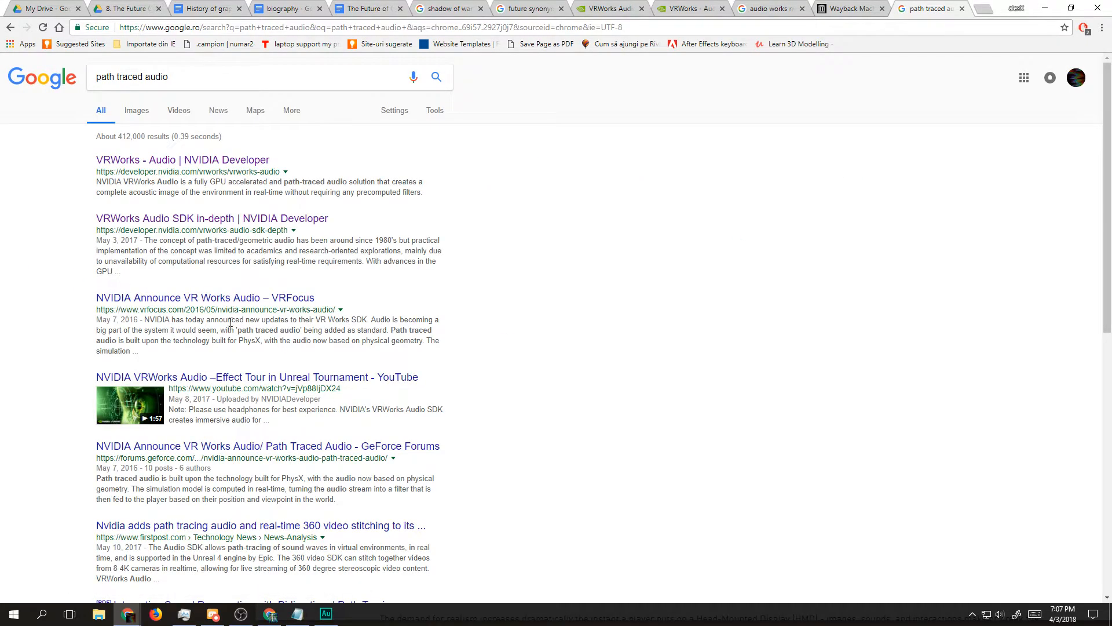
drag(140, 319, 97, 319)
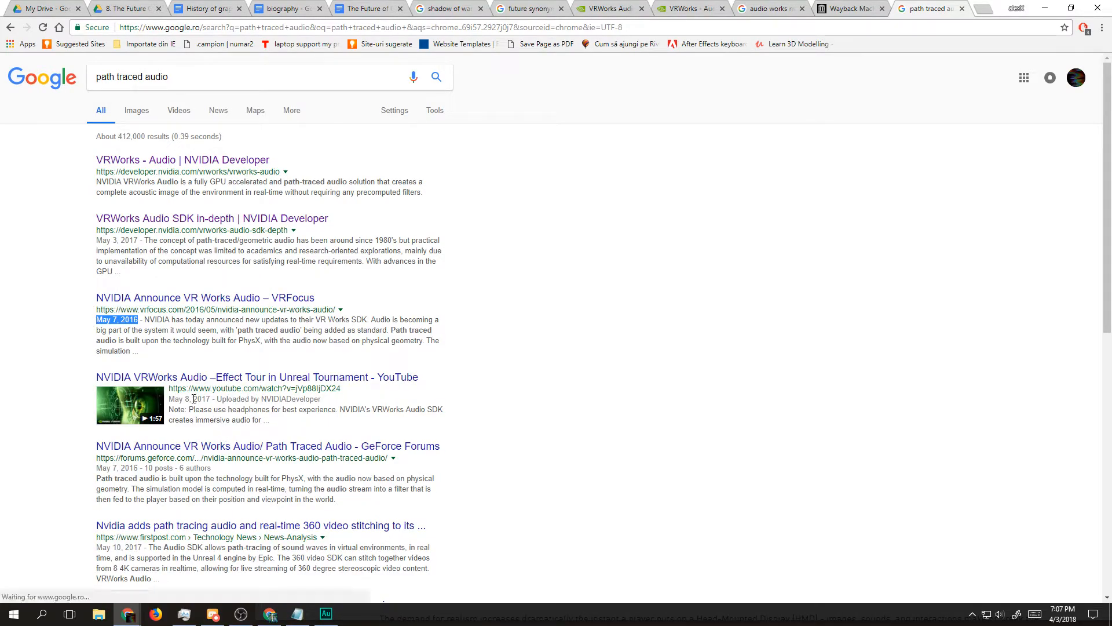
drag(92, 467, 350, 485)
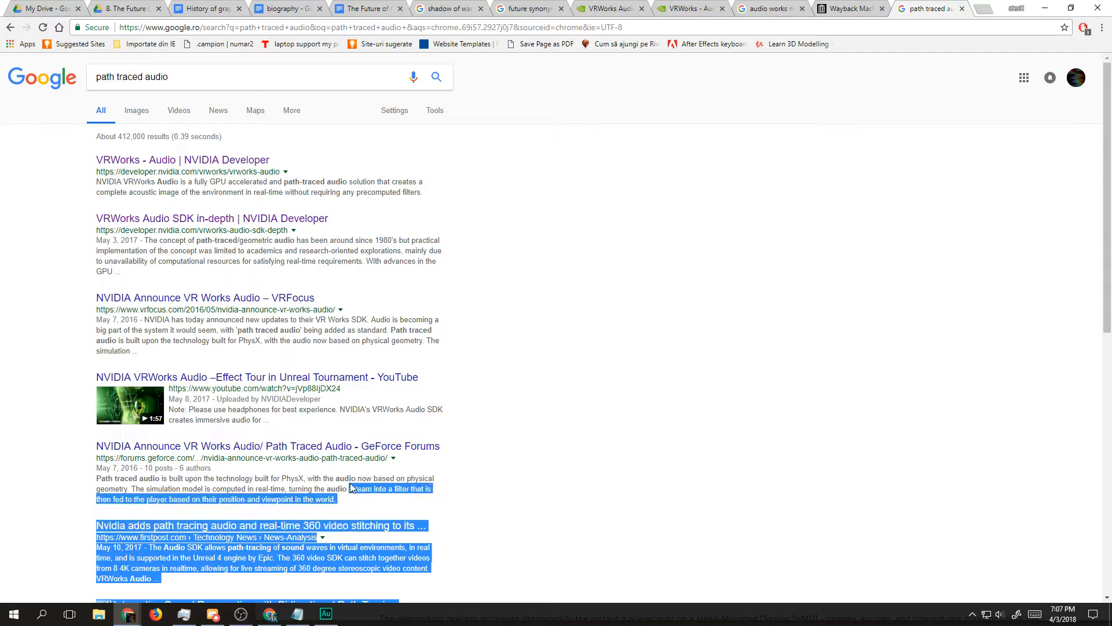
scroll(338, 490, down, 5)
click(75, 313)
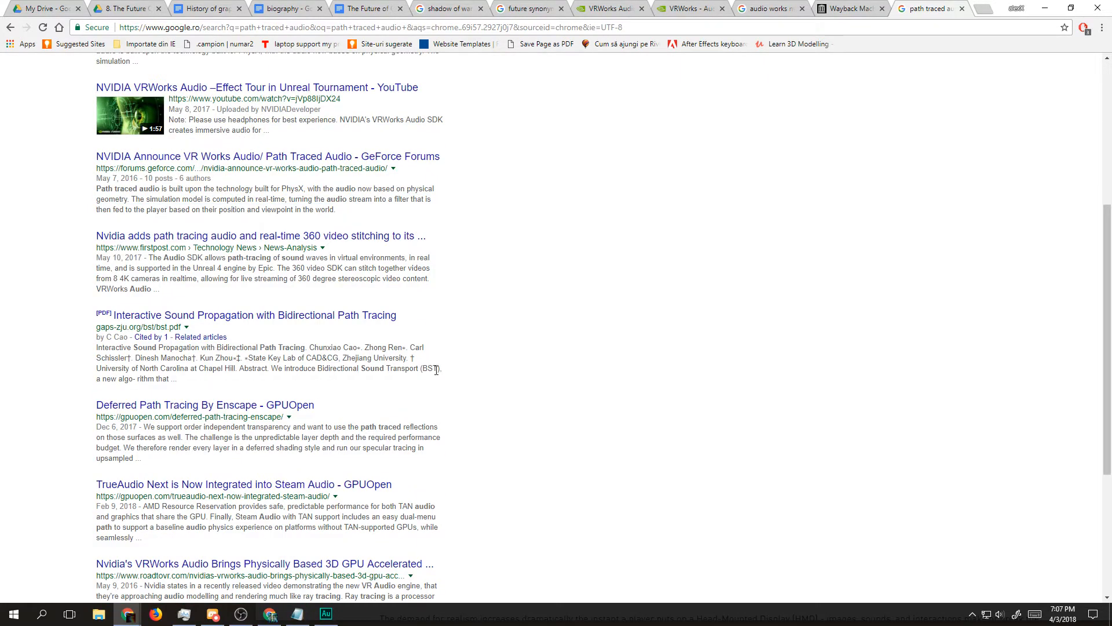
Step: Open the PDF result "Interactive Sound Propagation with Bidirectional Path Tracing" and skim through its sections, figures and references
click(219, 317)
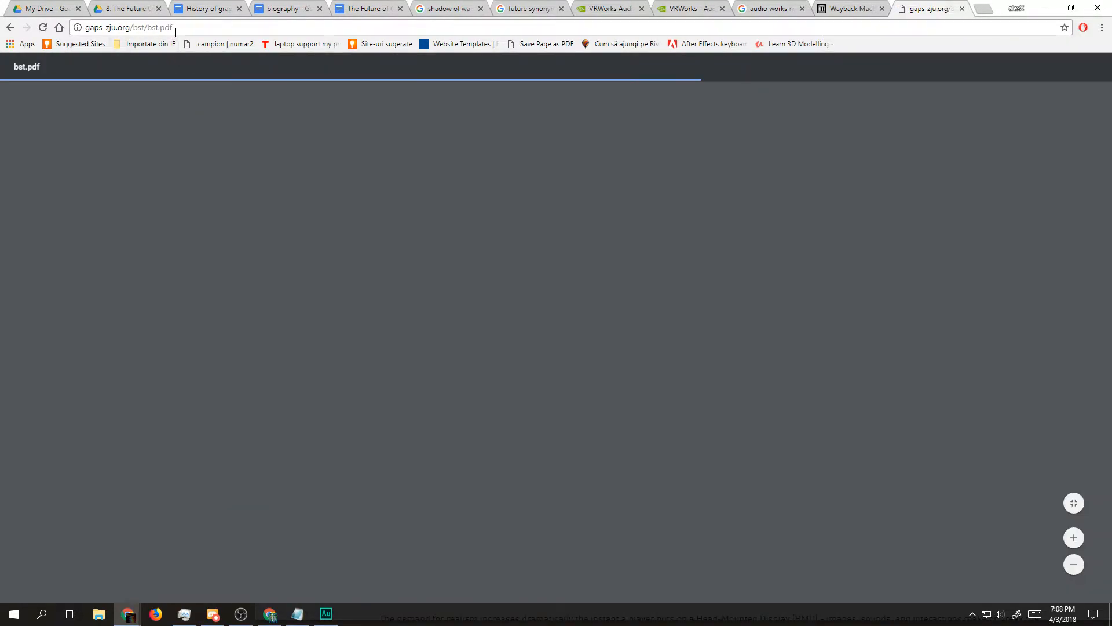
click(172, 27)
click(286, 276)
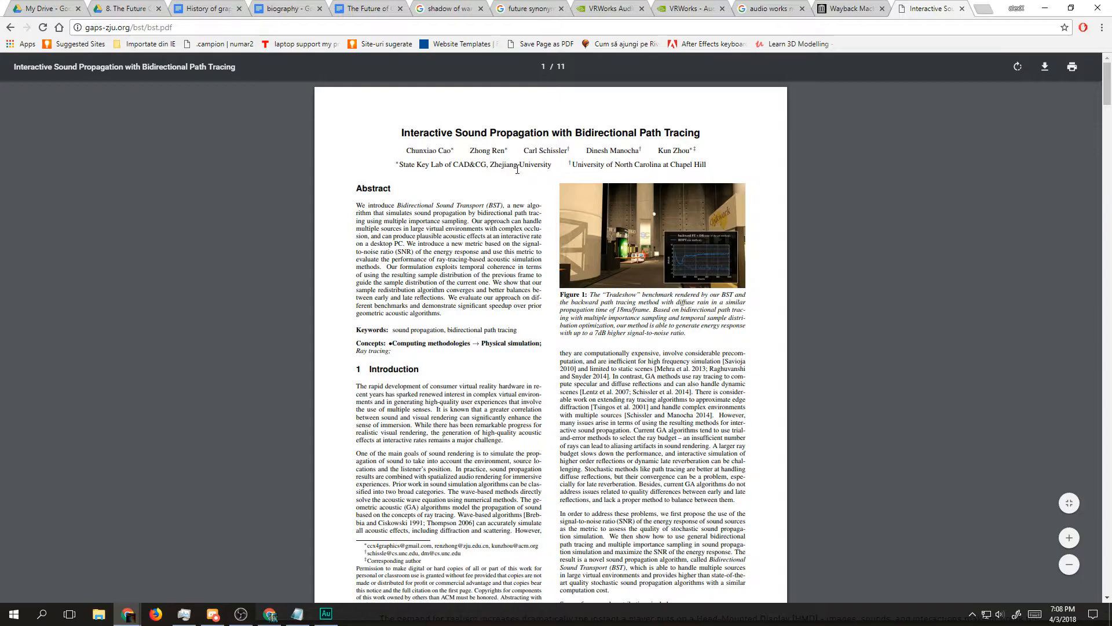
scroll(438, 212, down, 12)
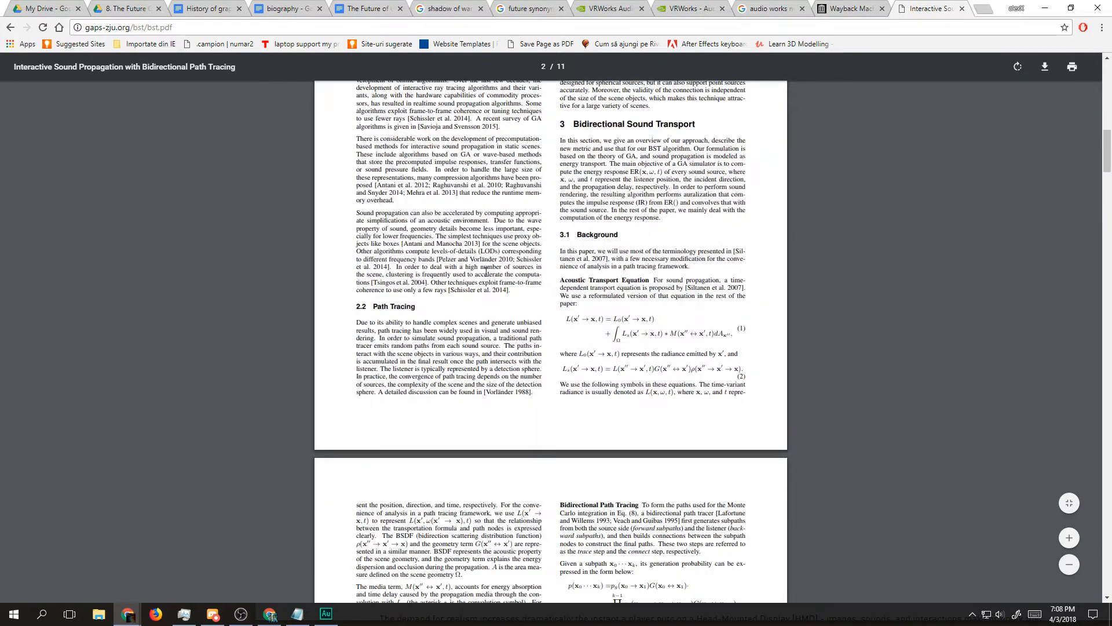
scroll(619, 339, down, 20)
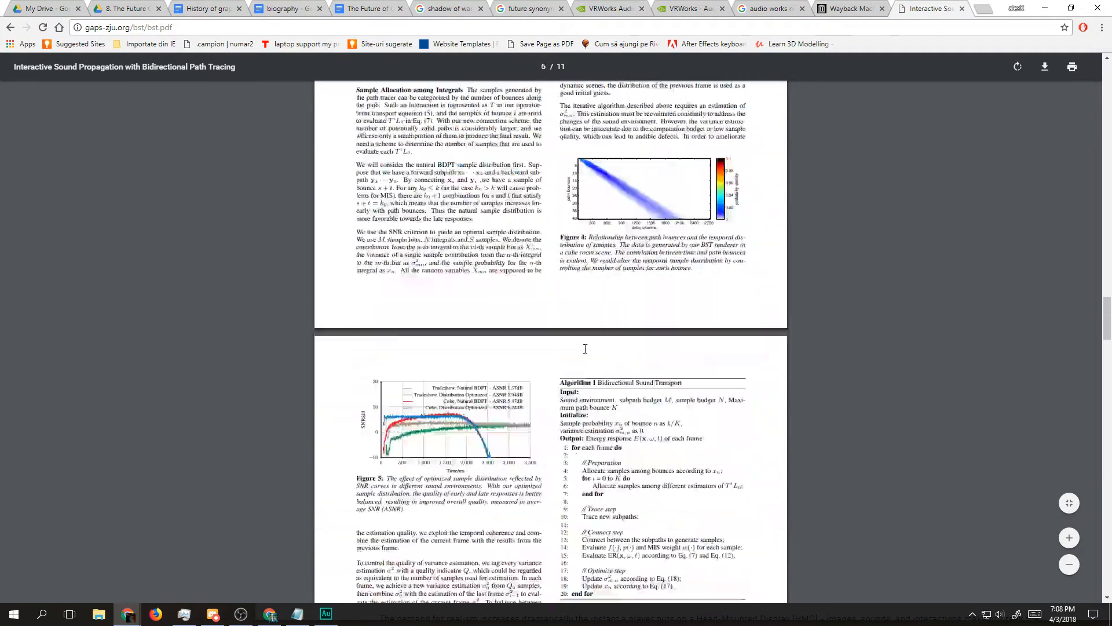
scroll(572, 357, down, 20)
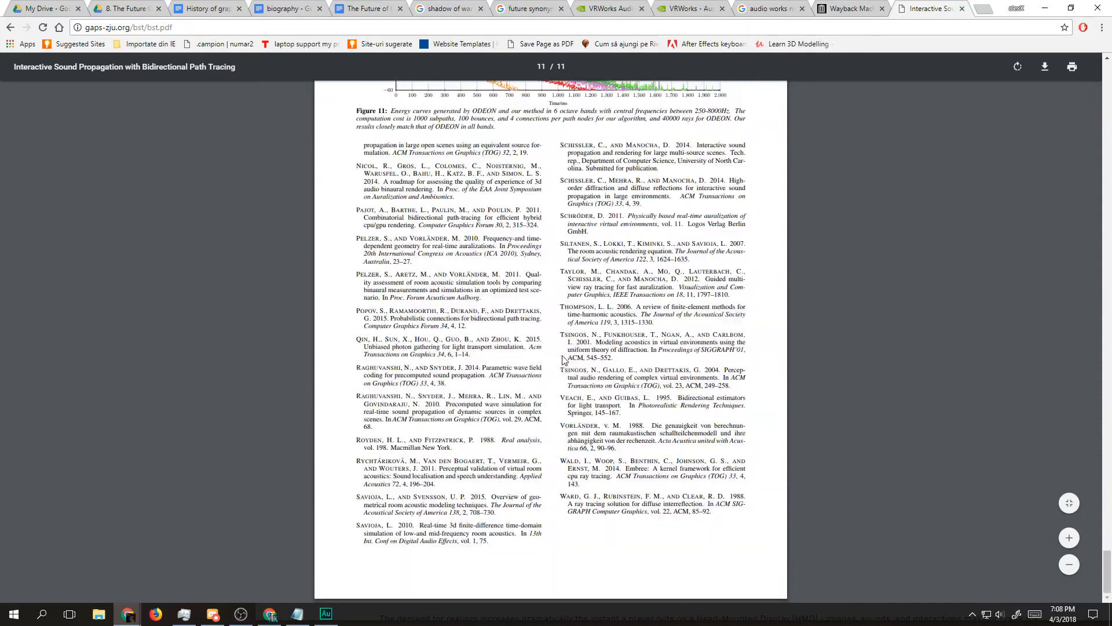
scroll(529, 370, up, 20)
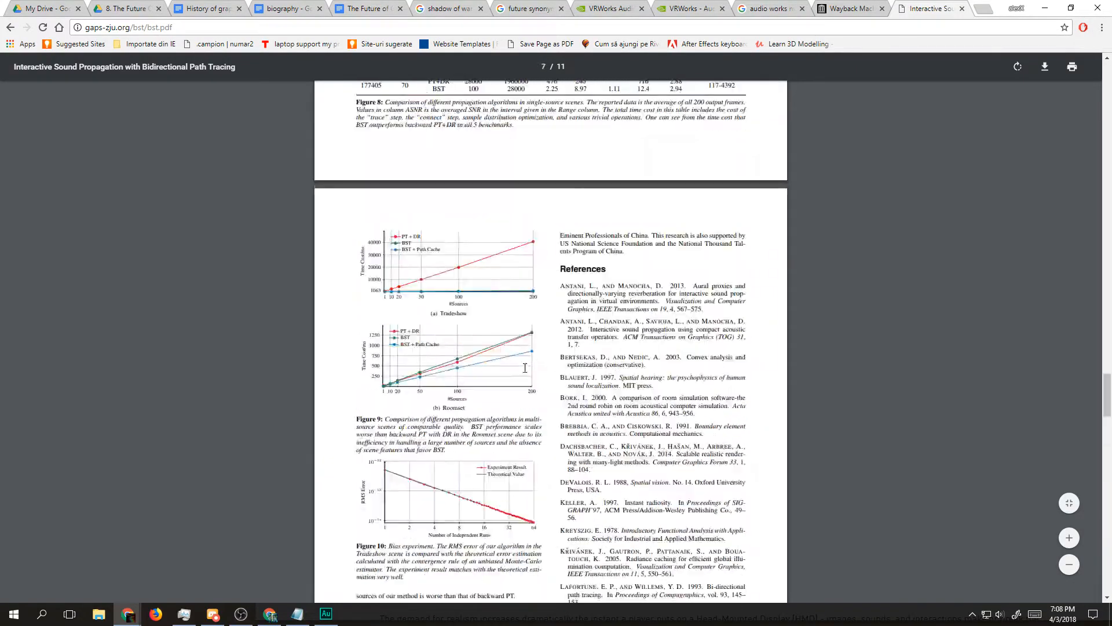
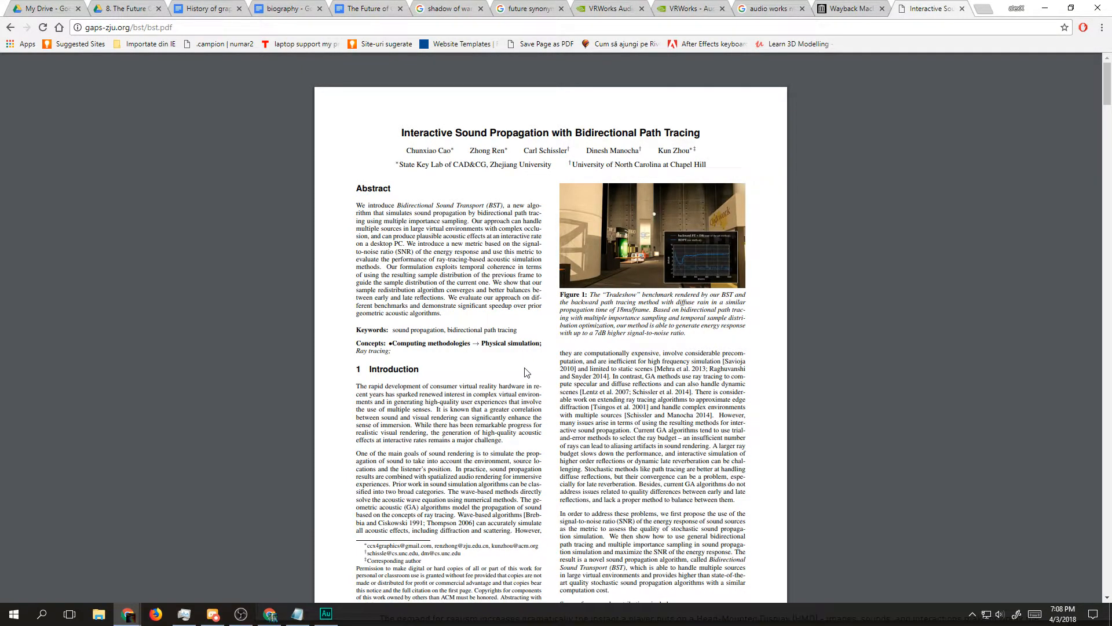
Step: Leave the sound propagation PDF and open the "Deferred Path Tracing By Enscape - GPUOpen" search result, skimming it to the end
scroll(363, 173, down, 2)
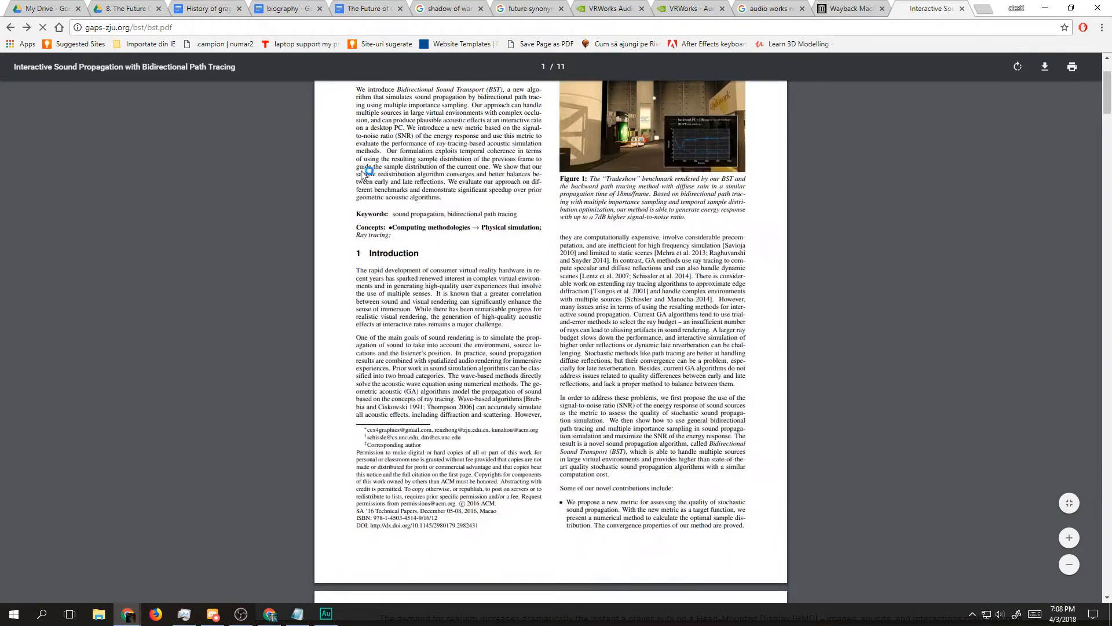
key(alt+Left)
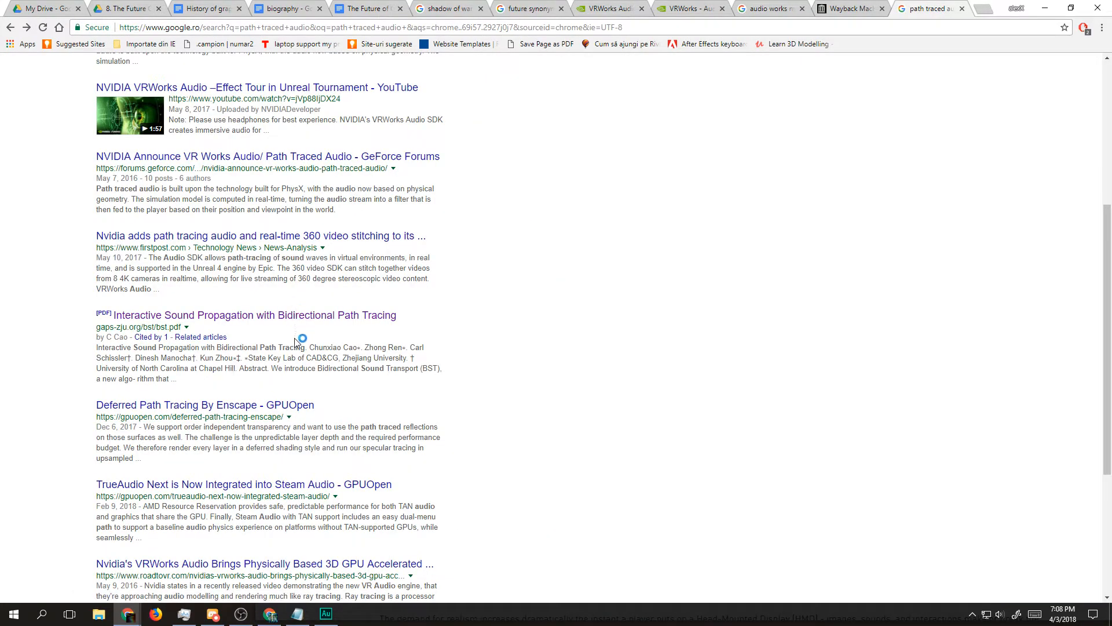
click(211, 407)
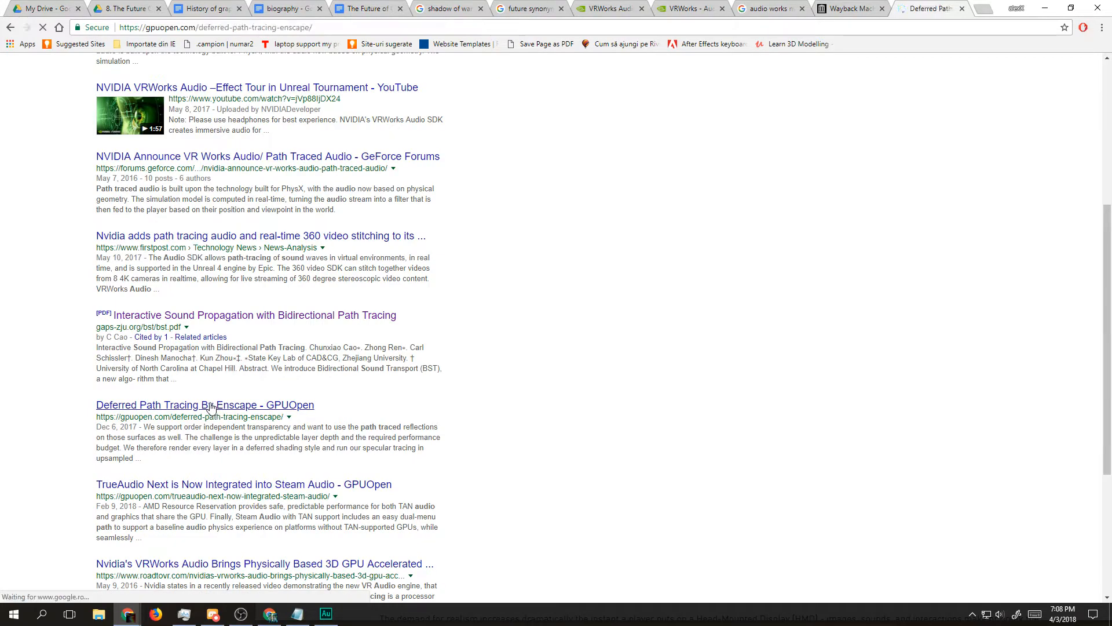
scroll(515, 451, down, 15)
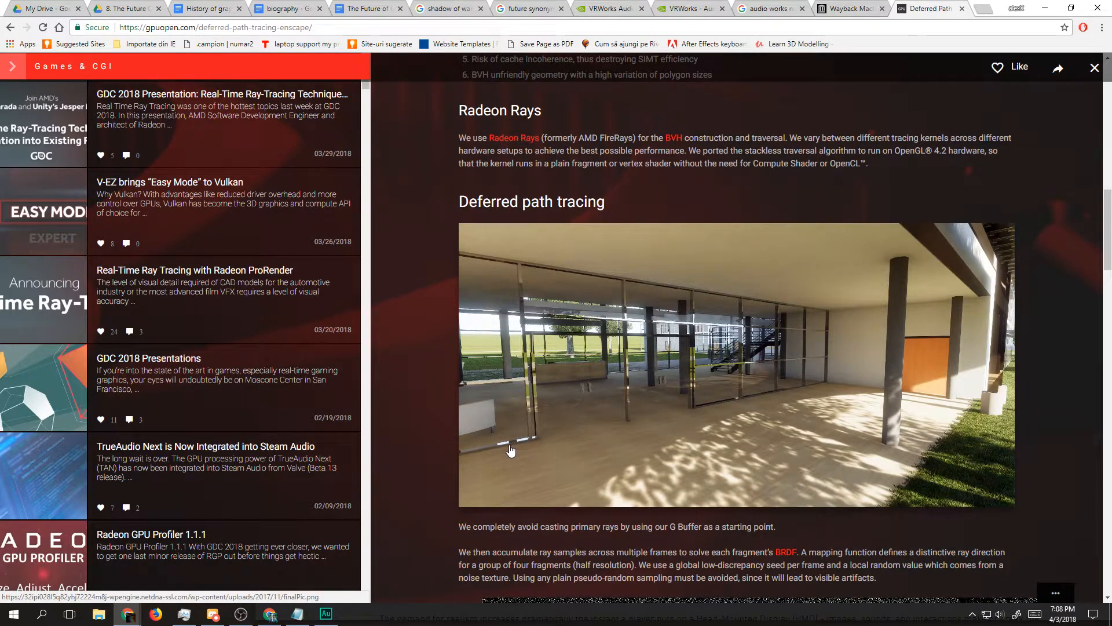
scroll(510, 451, down, 8)
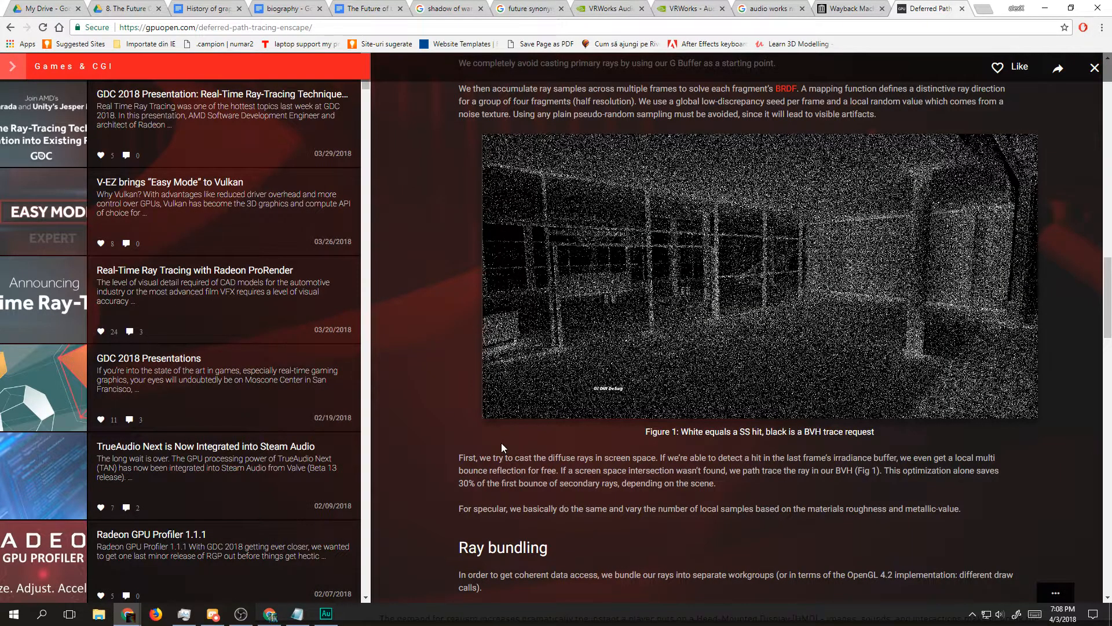
scroll(499, 442, down, 14)
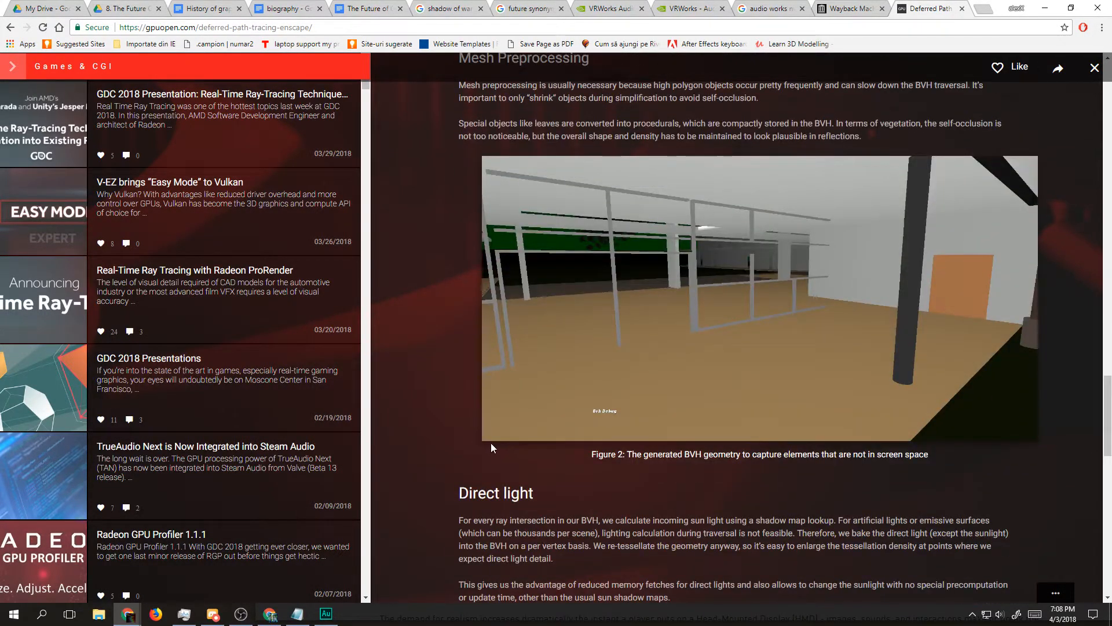
scroll(492, 442, down, 10)
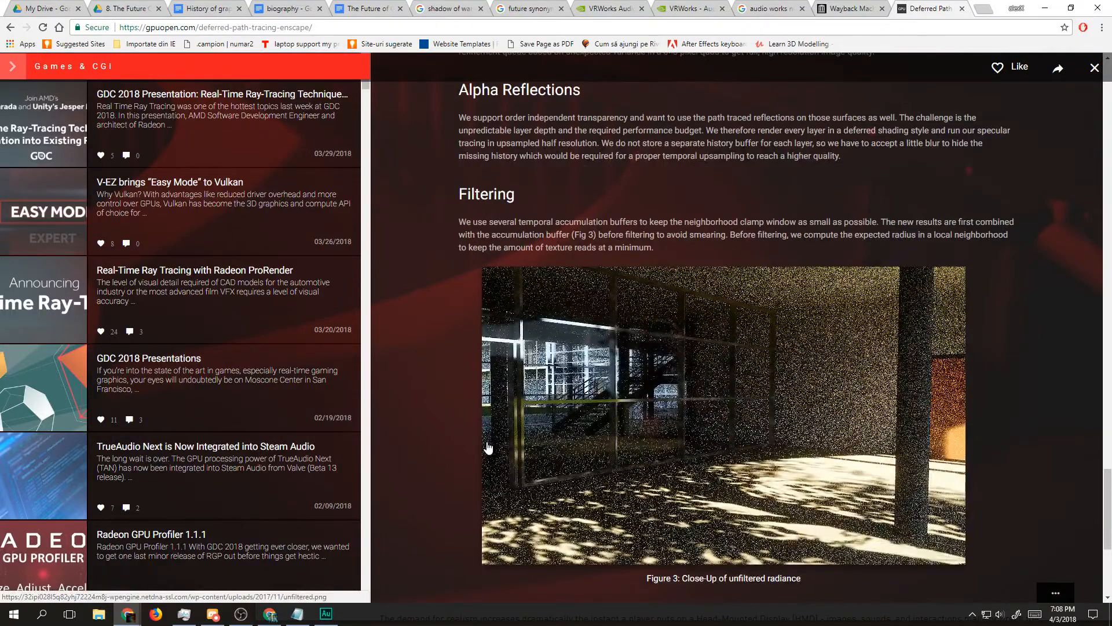
scroll(488, 448, down, 5)
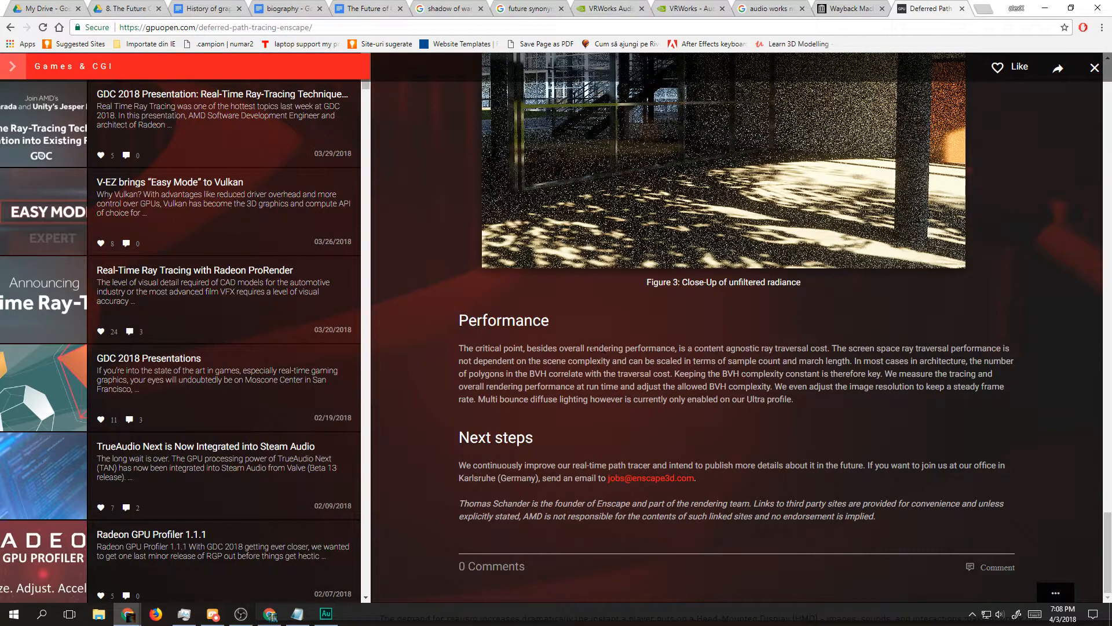
Step: Read the article's Performance section and look back over its BVH streaming, Mesh Preprocessing and Deferred path tracing sections
drag(587, 360, 752, 399)
drag(858, 407, 432, 335)
click(436, 335)
scroll(673, 369, up, 1)
scroll(666, 374, up, 10)
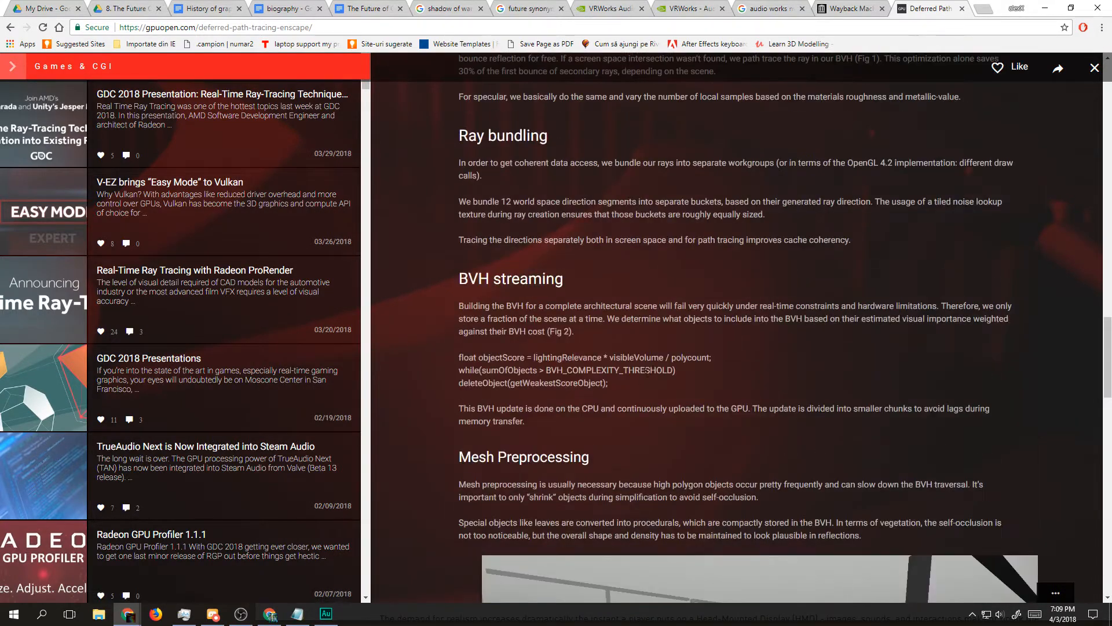
scroll(632, 378, down, 4)
scroll(629, 379, up, 8)
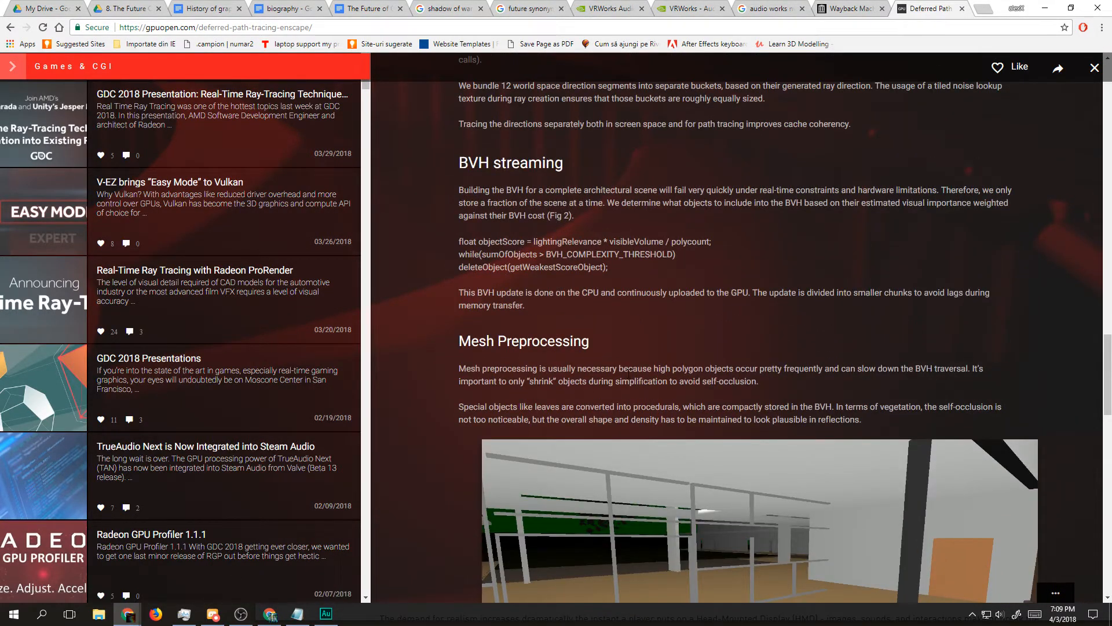
scroll(621, 374, up, 10)
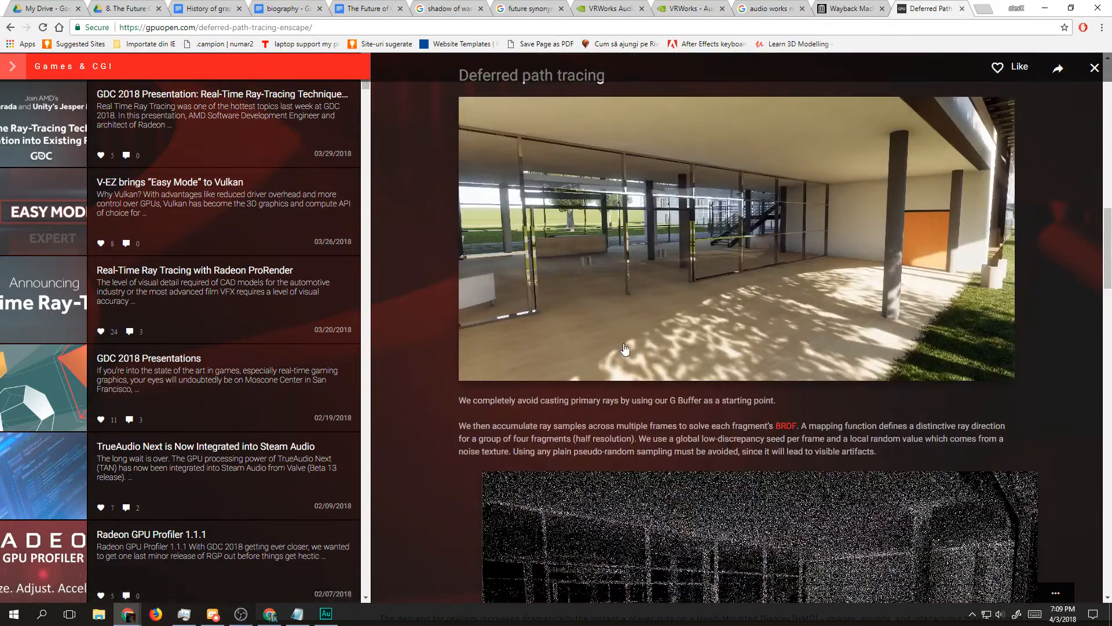
Step: Return to the path traced audio search results and review the remaining entries on the page
key(alt+Left)
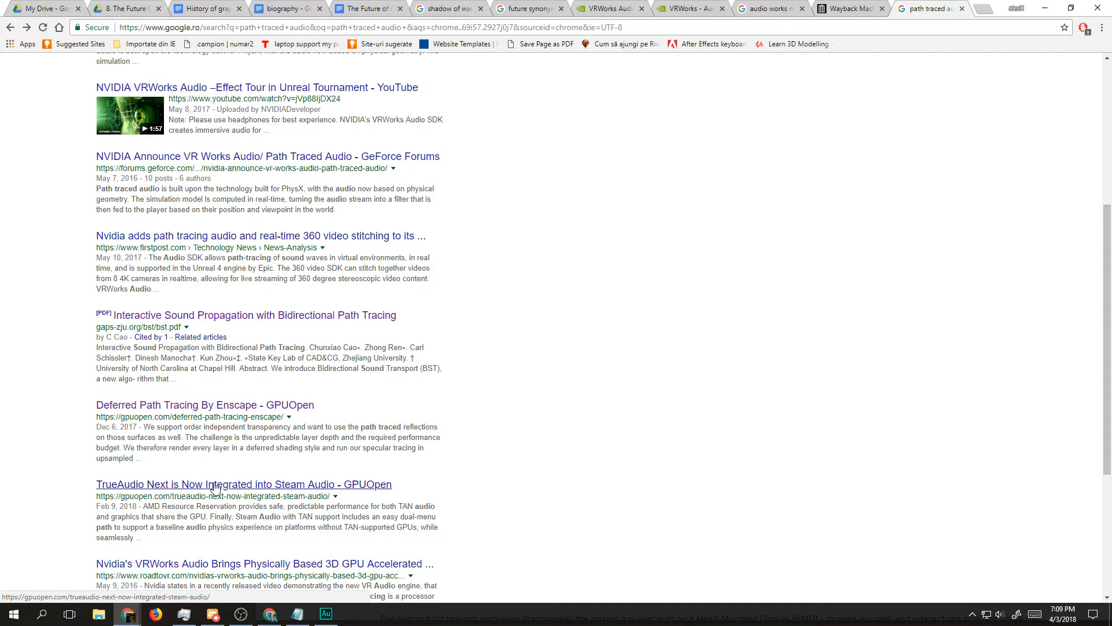
scroll(212, 489, down, 3)
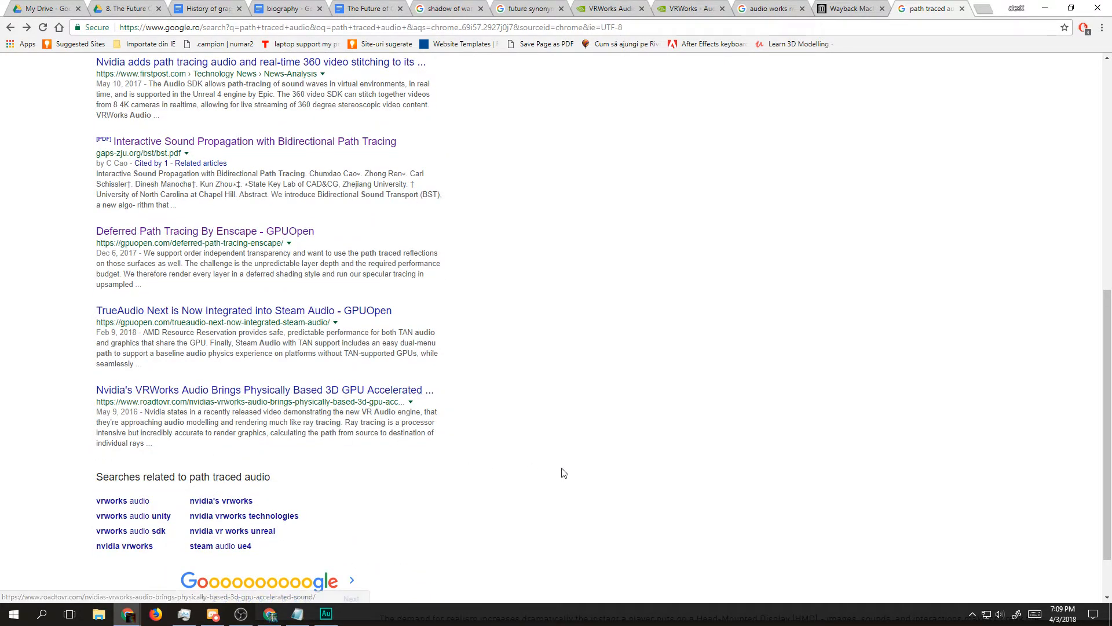
scroll(563, 471, up, 8)
Step: In The Future of Computer Graphics document, delete the sentence about NVIDIA introducing Audio VrWorks in 2017, together with its line
click(366, 7)
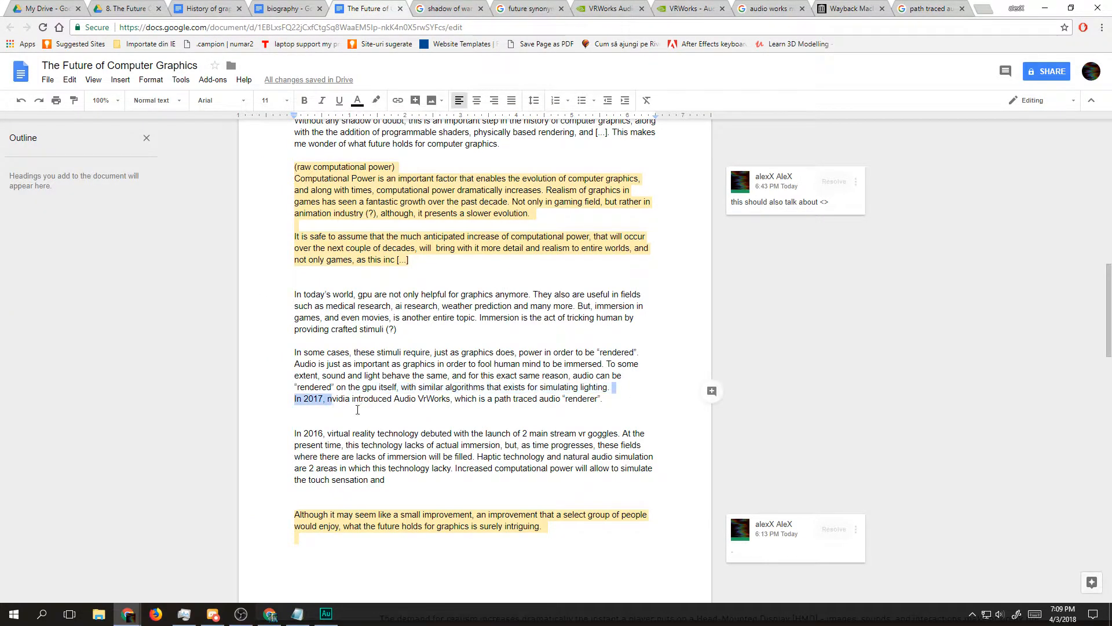
mouse_move(326, 399)
mouse_down()
mouse_move(578, 415)
mouse_move(605, 398)
mouse_move(333, 396)
mouse_up()
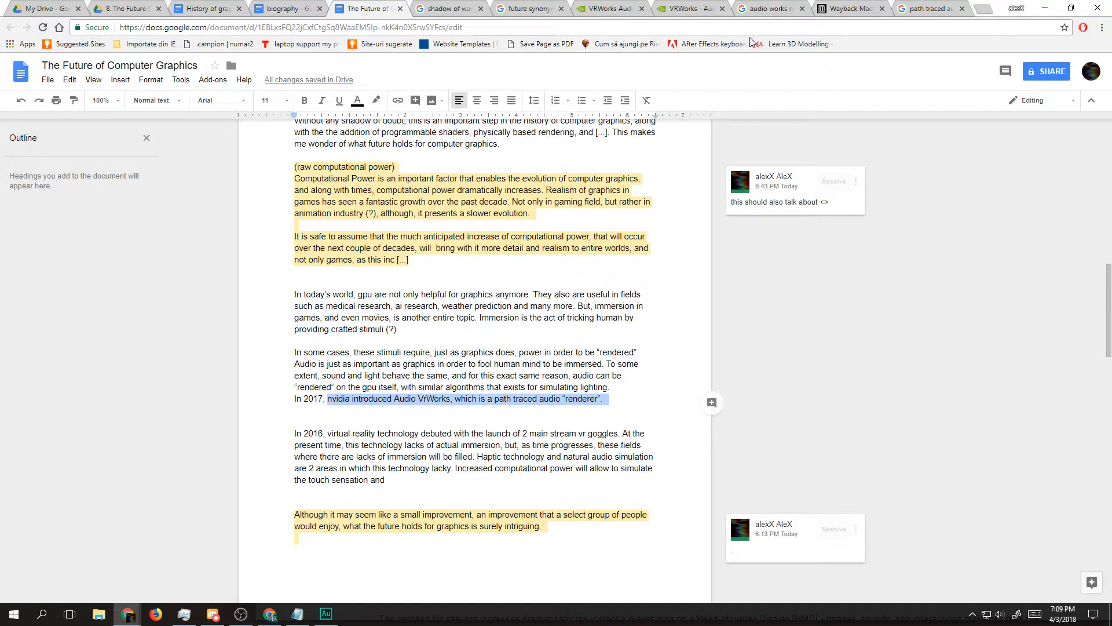
drag(606, 392, 266, 398)
key(BackSpace)
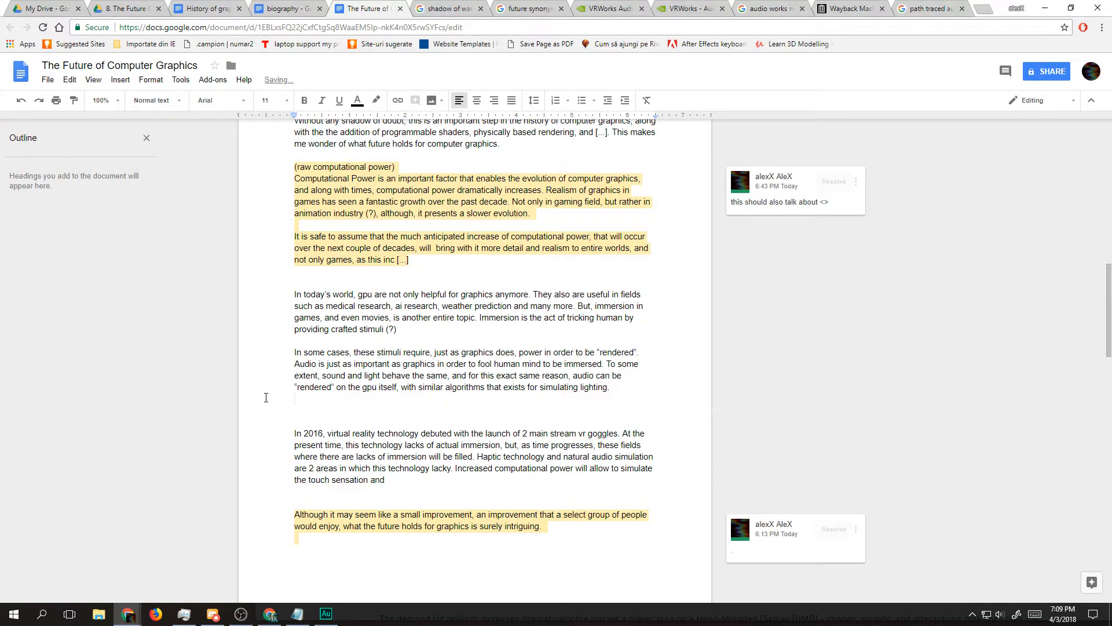
key(BackSpace)
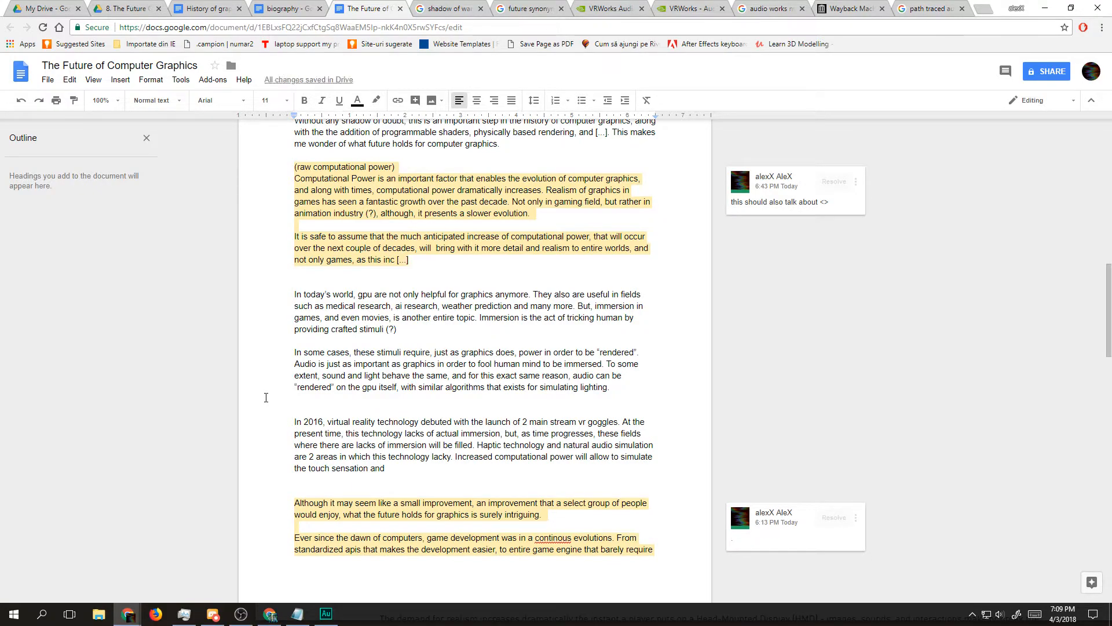
Step: Continue the GPU-rendered audio paragraph with "Papers have been written on this,"
text(This)
key(BackSpace)
key(BackSpace)
key(BackSpace)
key(BackSpace)
key(BackSpace)
text(Papers hav)
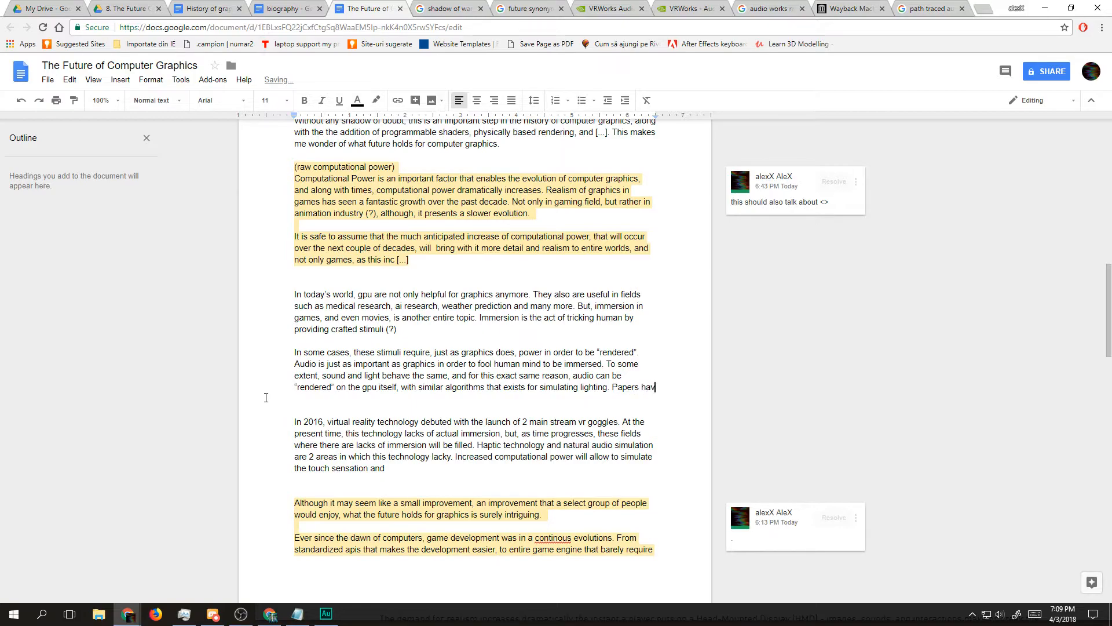
text(e been written on this)
key(BackSpace)
text(,)
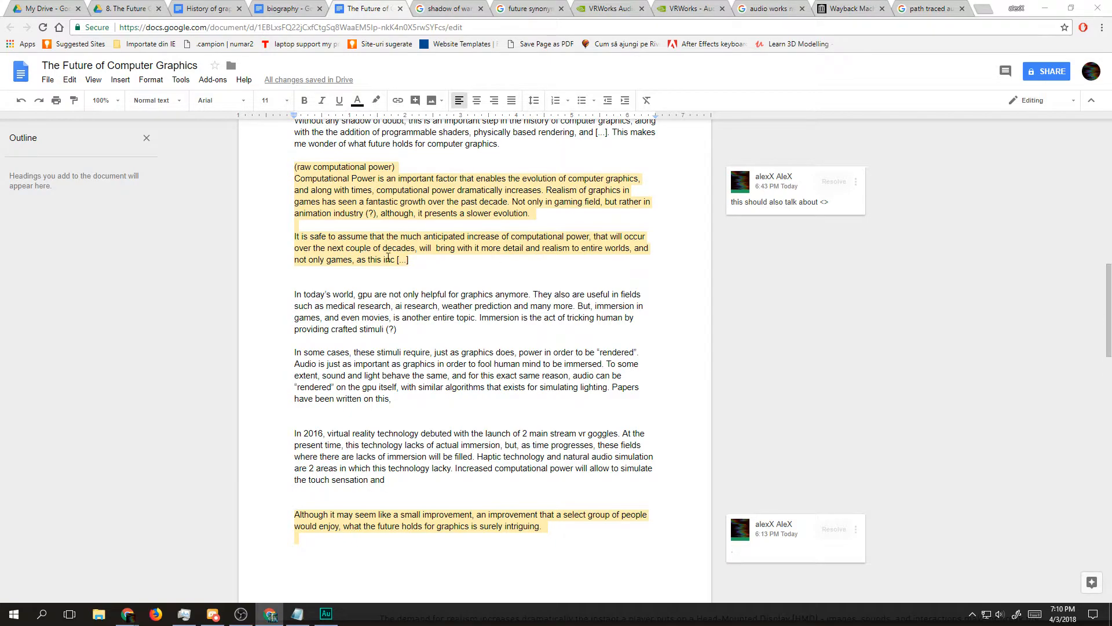
drag(360, 408, 296, 365)
click(500, 418)
mouse_move(414, 408)
mouse_down()
mouse_move(403, 392)
mouse_move(296, 377)
mouse_up()
click(443, 389)
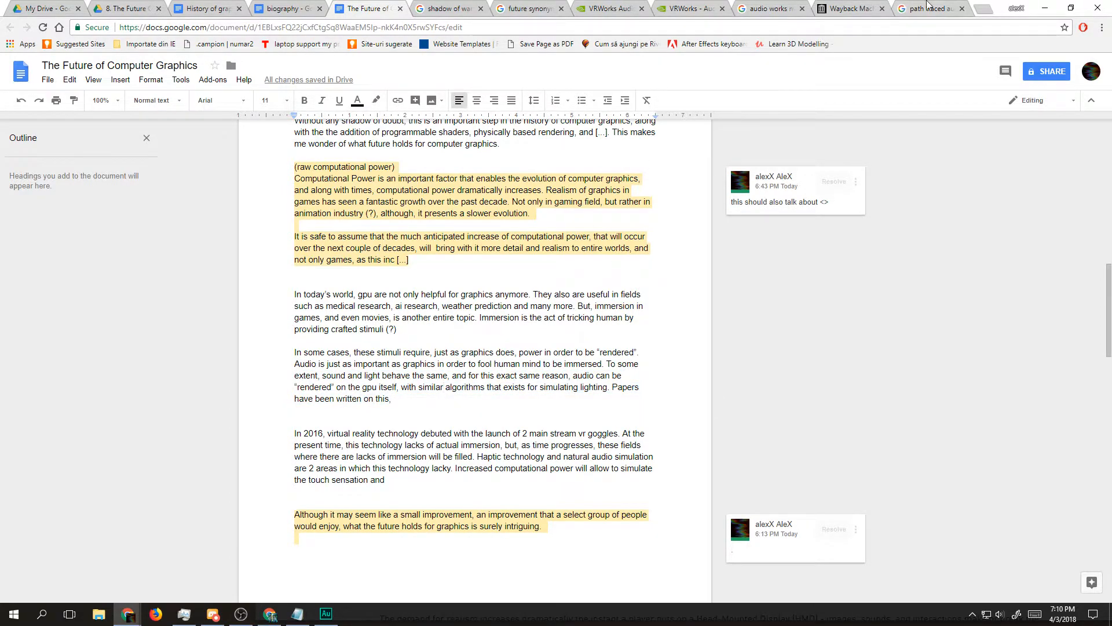
Step: Add blank lines below the GPU-rendered audio paragraph and start a separate note there with "!!"
click(408, 415)
key(Return)
key(Return)
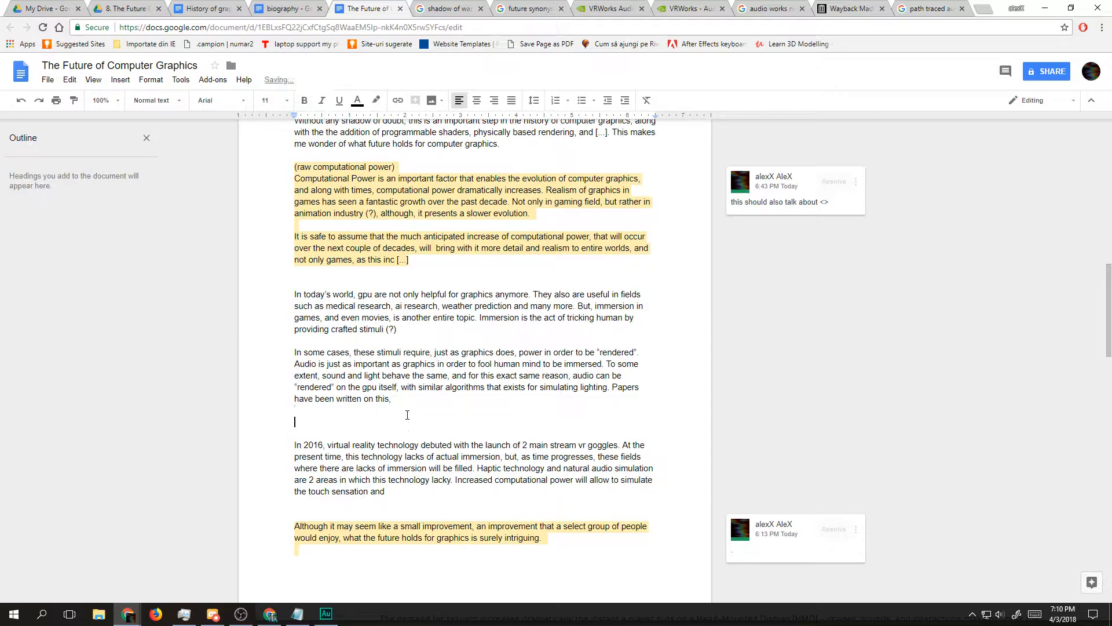
key(Up)
text(~)
key(BackSpace)
text(!!)
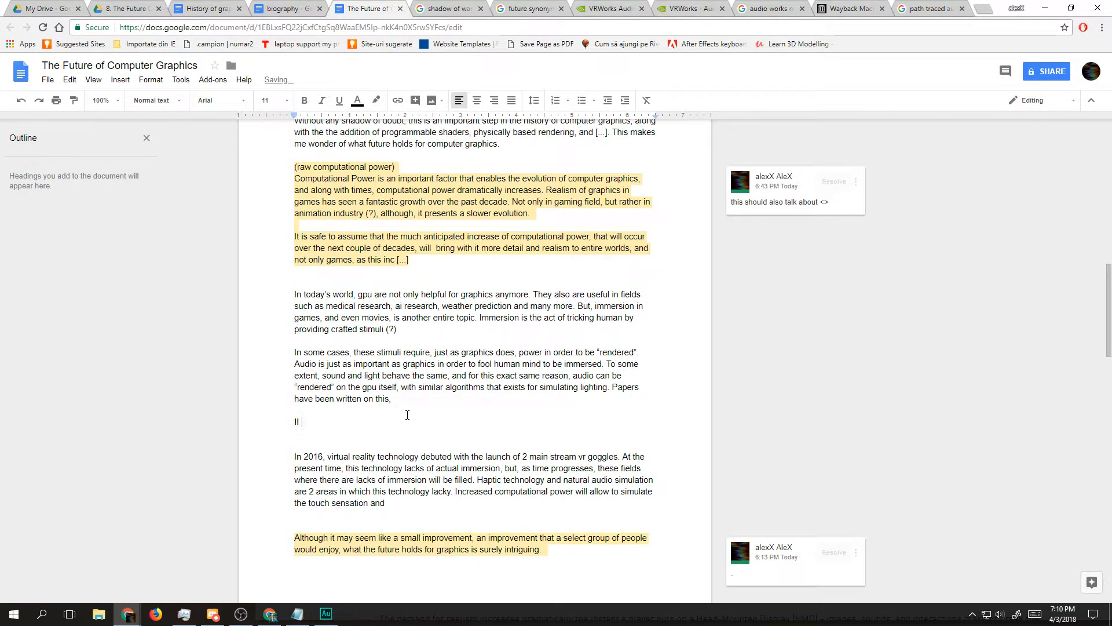
text( Current papers and speculations are the fu)
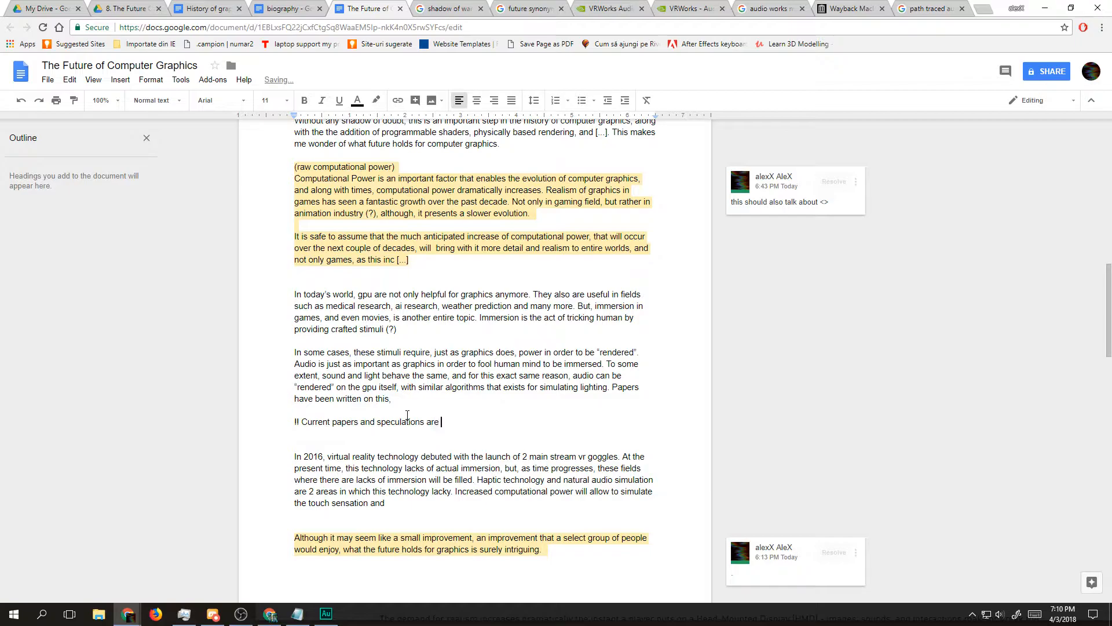
Step: Write "Current papers and speculations are the technology of tomorrow. -" after the "!!" marker
key(BackSpace)
key(BackSpace)
text(technology of tomorrow. - )
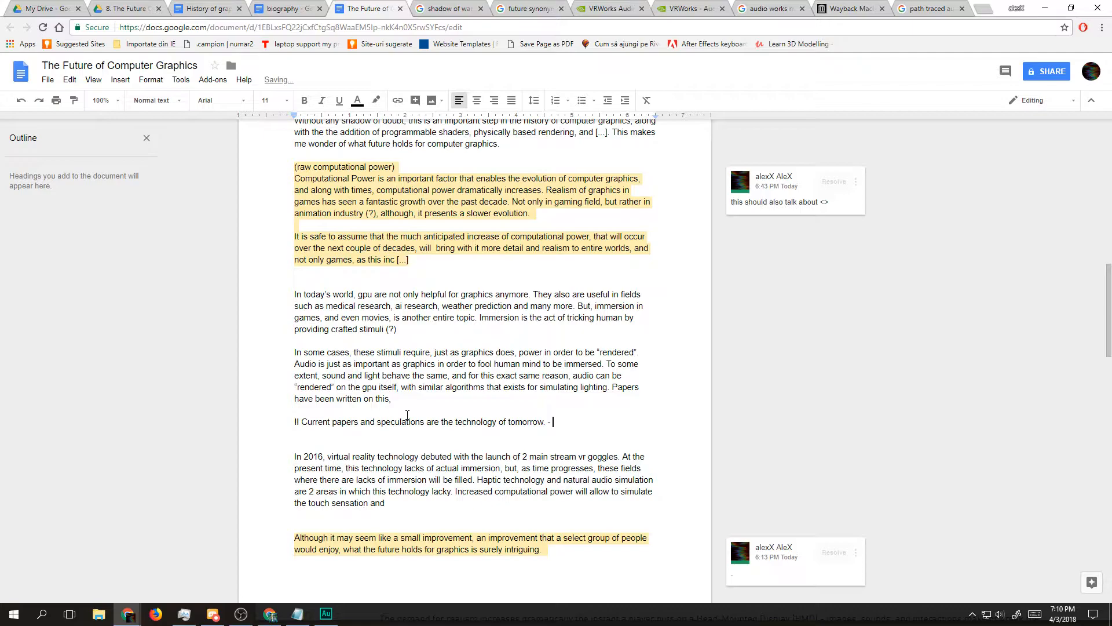
text(machine learning, quantum )
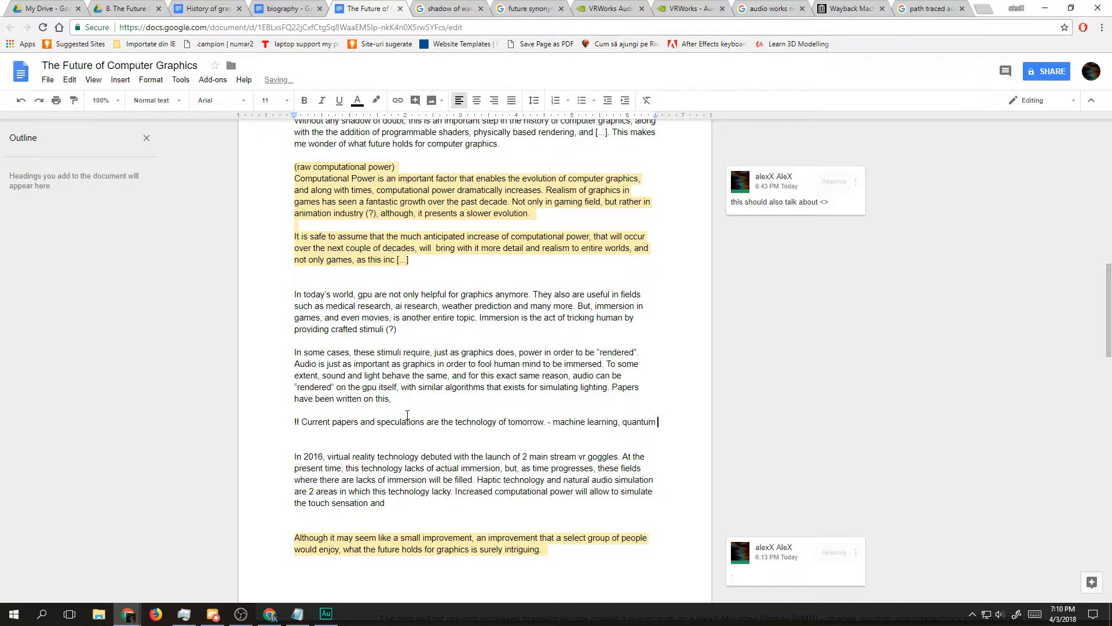
text(computers)
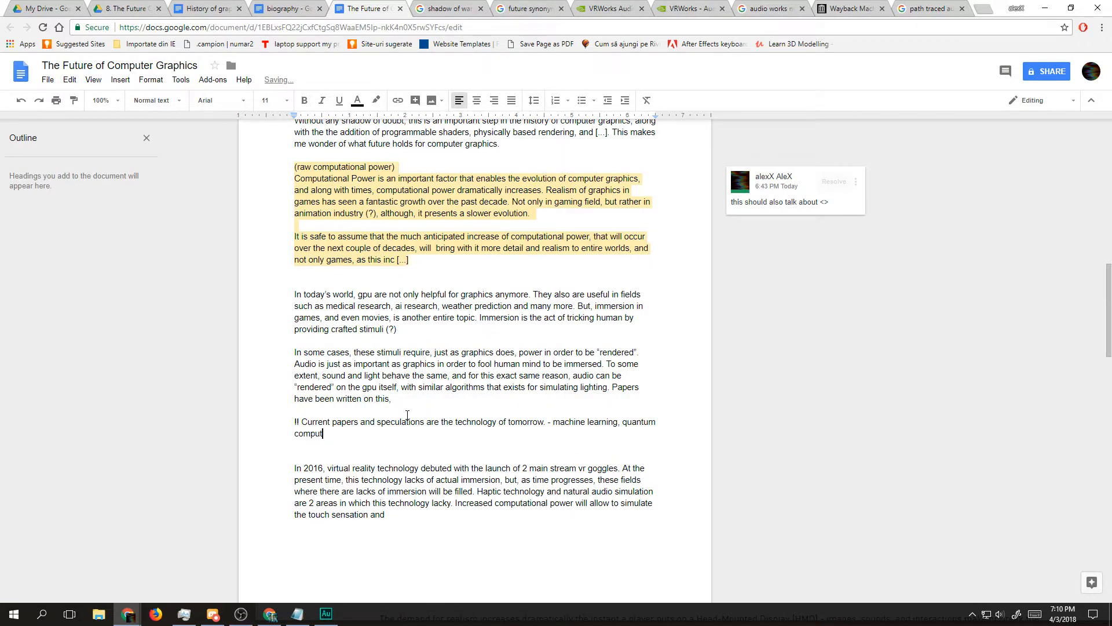
text(?, ray tracing.)
Step: Open a new browser tab, detach it into its own smaller window and place it over the document
key(ctrl+t)
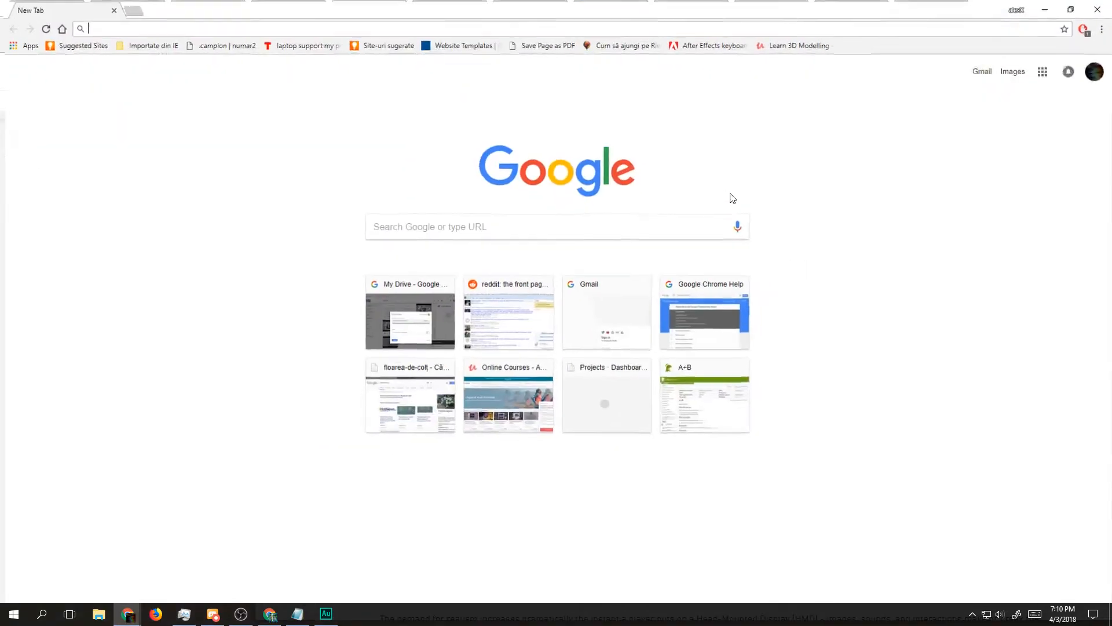
drag(664, 9, 786, 102)
drag(319, 85, 521, 108)
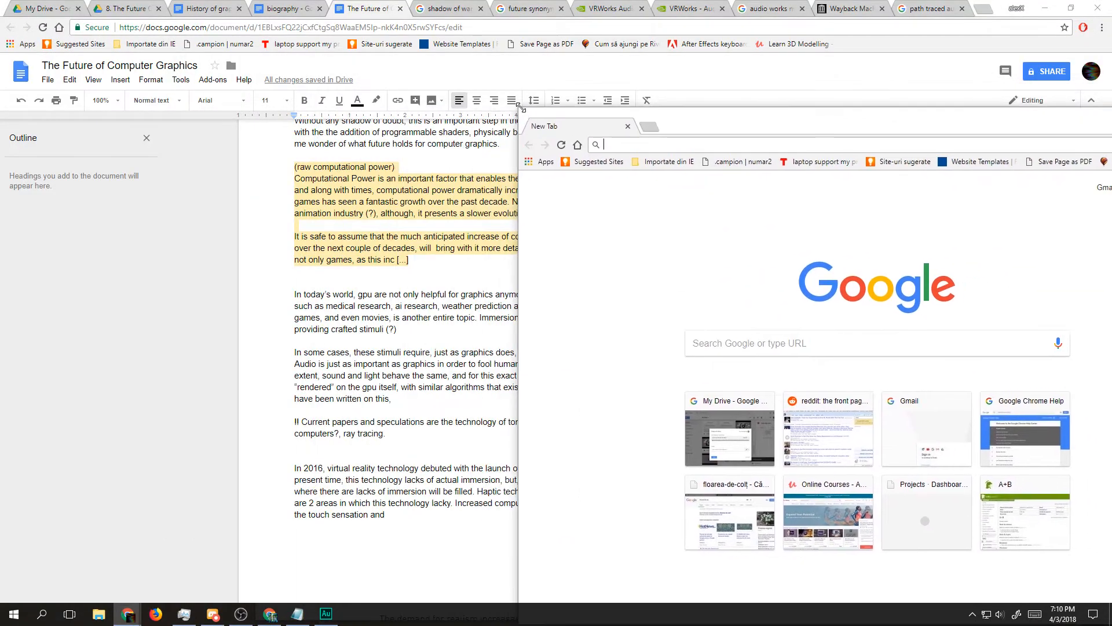
drag(731, 127, 432, 64)
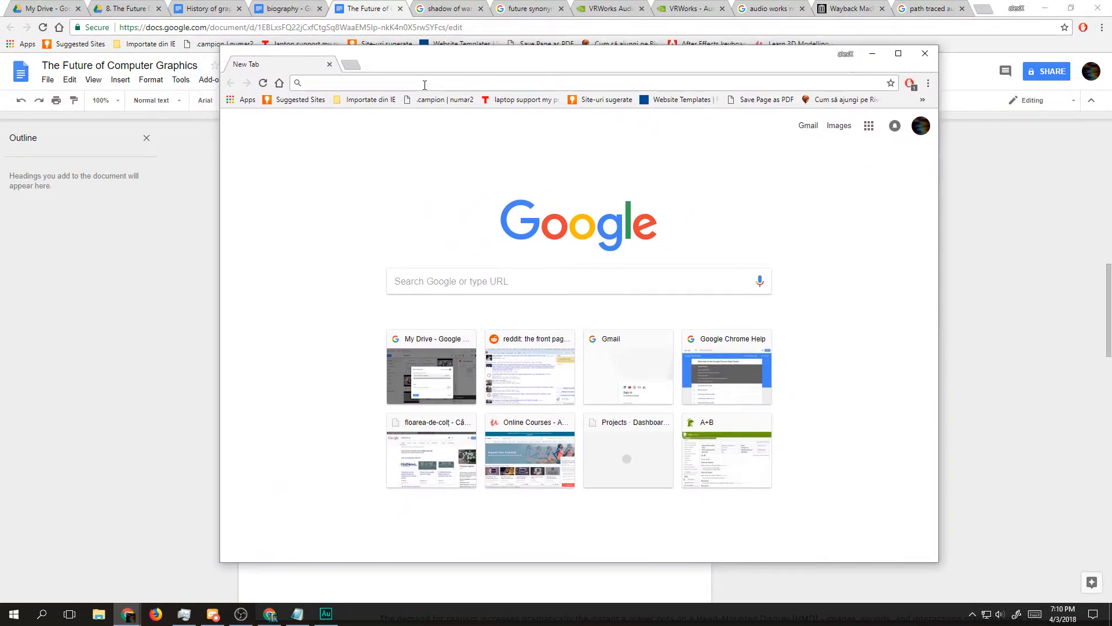
Step: Search the web for "computer graphics papers" and open the Berkeley Computer Graphics recent papers list in a new tab
text(computer graphics papers)
key(Return)
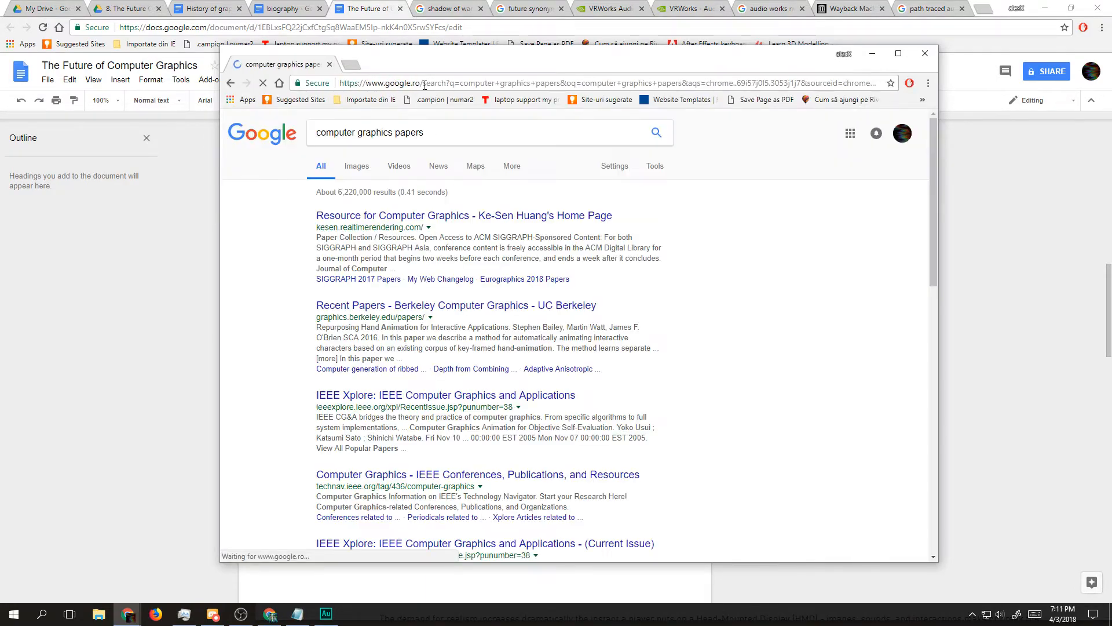
drag(441, 307, 373, 57)
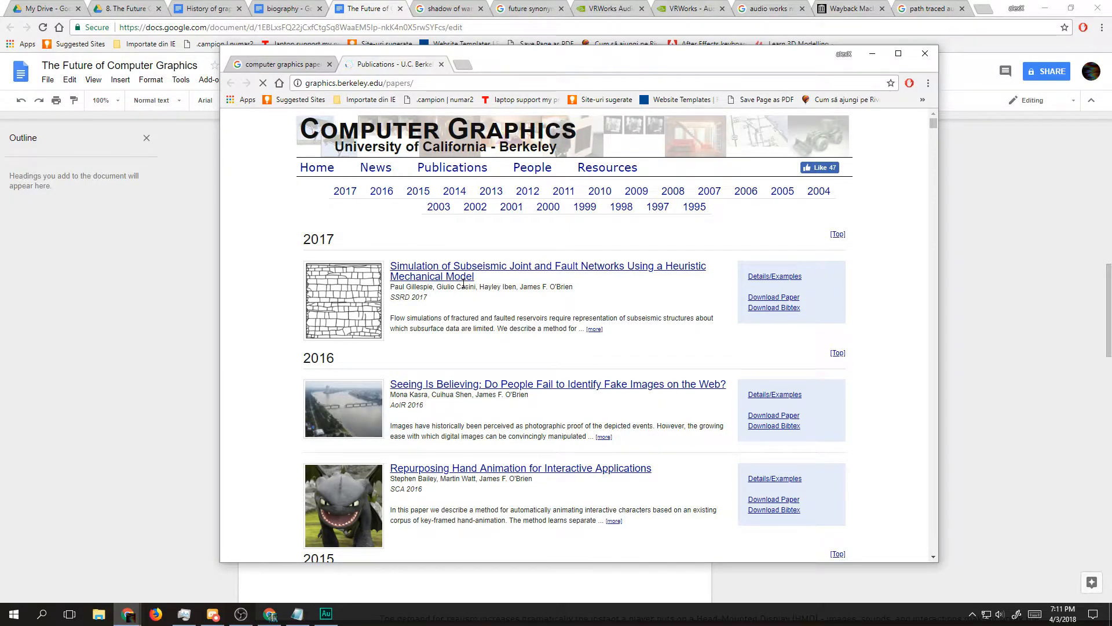
scroll(446, 324, down, 3)
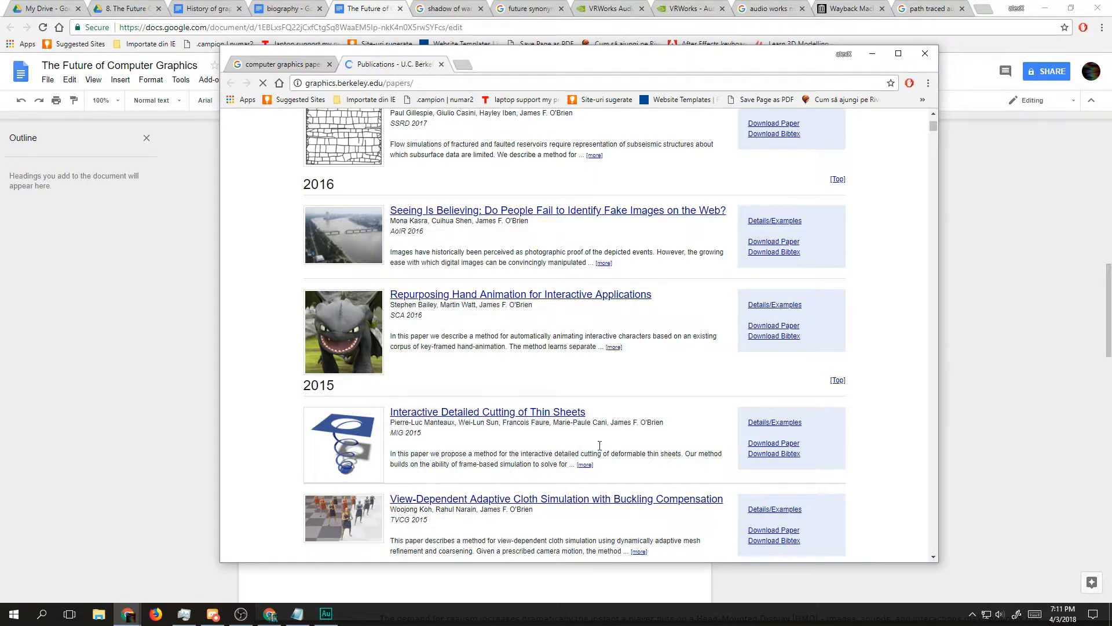
Step: Open the paper "Interactive Detailed Cutting of Thin Sheets" in a separate tab and examine its abstract and citation
drag(539, 411, 468, 64)
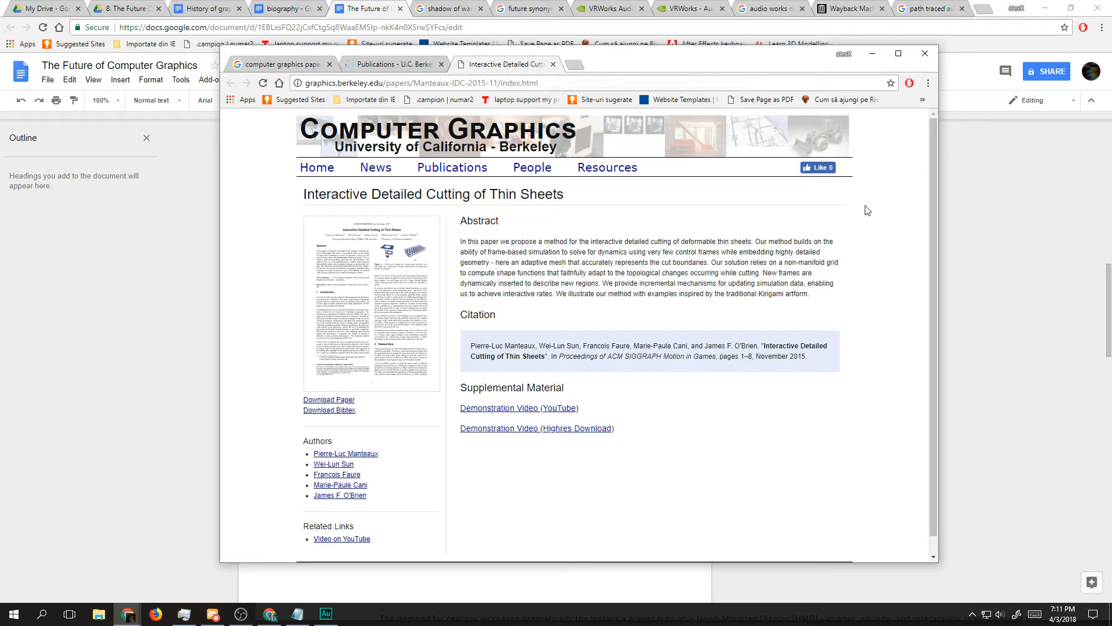
double_click(633, 358)
click(647, 356)
mouse_move(657, 356)
mouse_down()
mouse_move(612, 353)
mouse_move(656, 354)
mouse_up()
click(612, 353)
click(654, 353)
Step: Return to the Berkeley publications list and look through the 2015 and 2014 papers
click(400, 67)
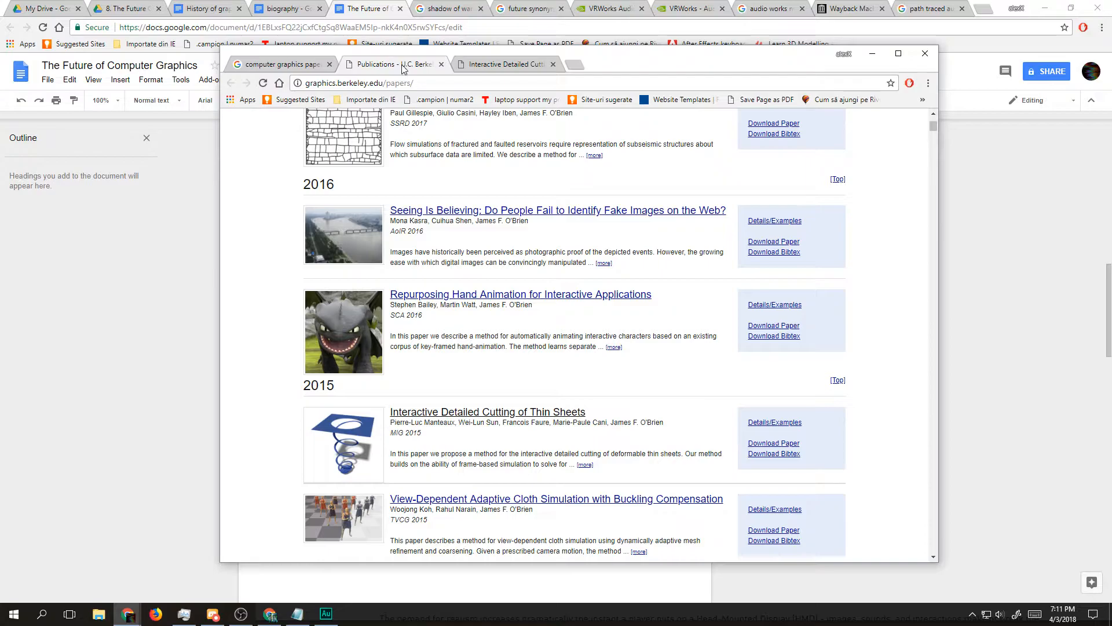
scroll(436, 275, down, 3)
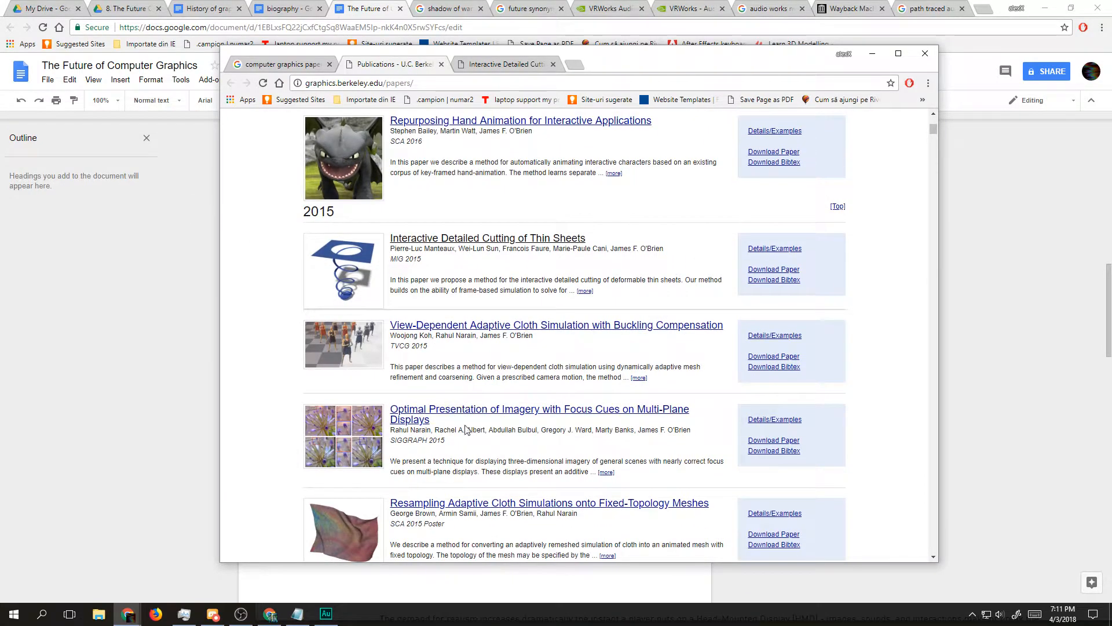
double_click(548, 453)
scroll(548, 456, down, 4)
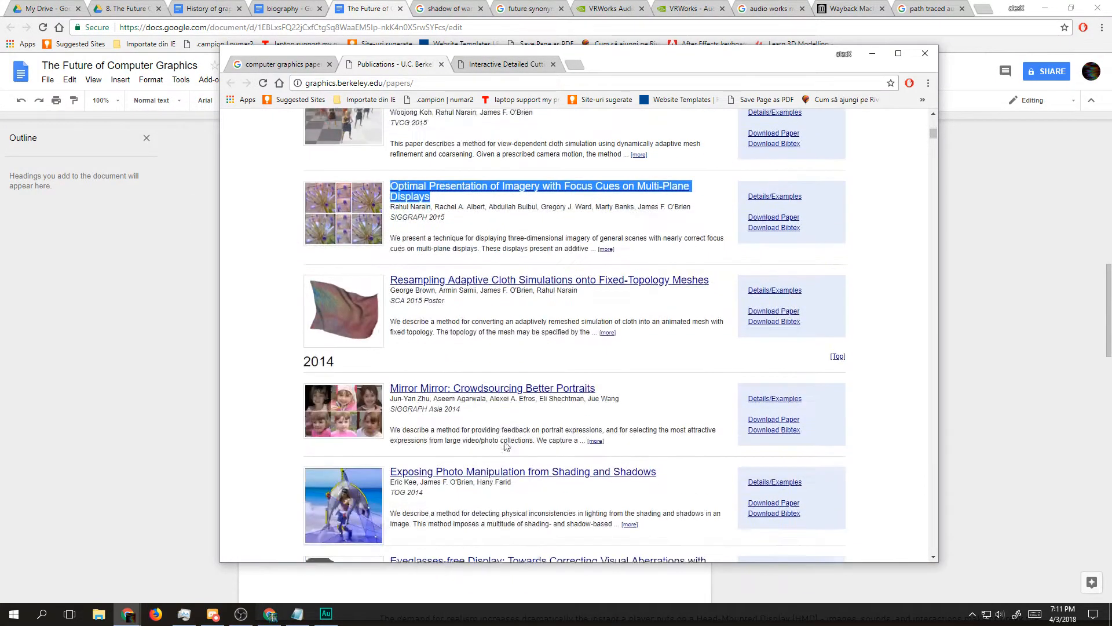
Step: Look through the late 2015 and 2014 entries in the Berkeley publications list, reading the paper summaries
click(494, 338)
triple_click(488, 314)
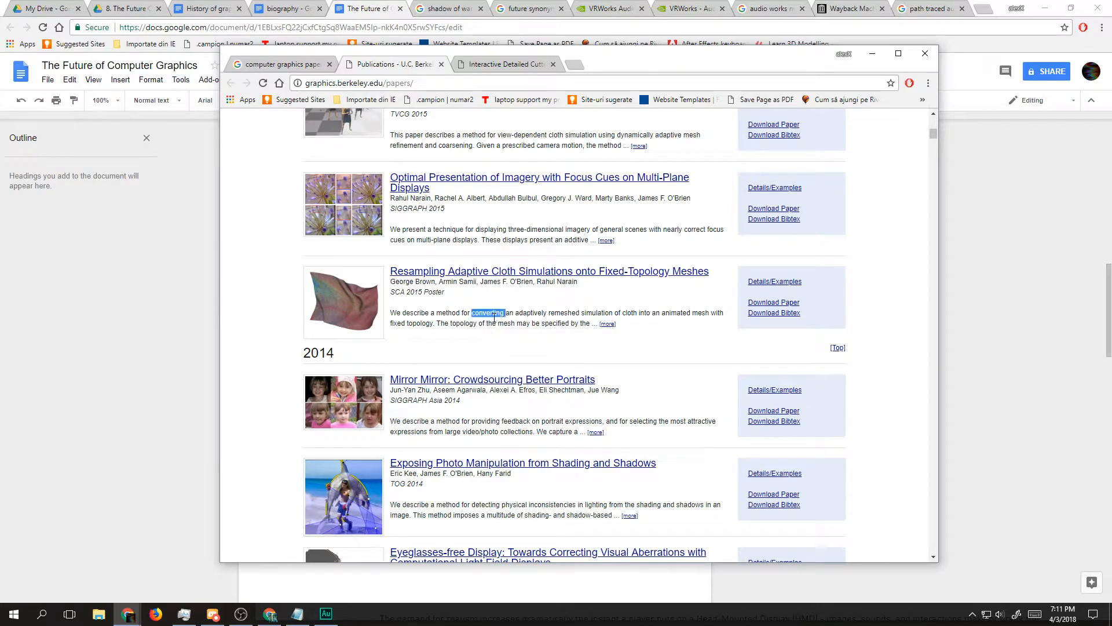
scroll(468, 345, down, 1)
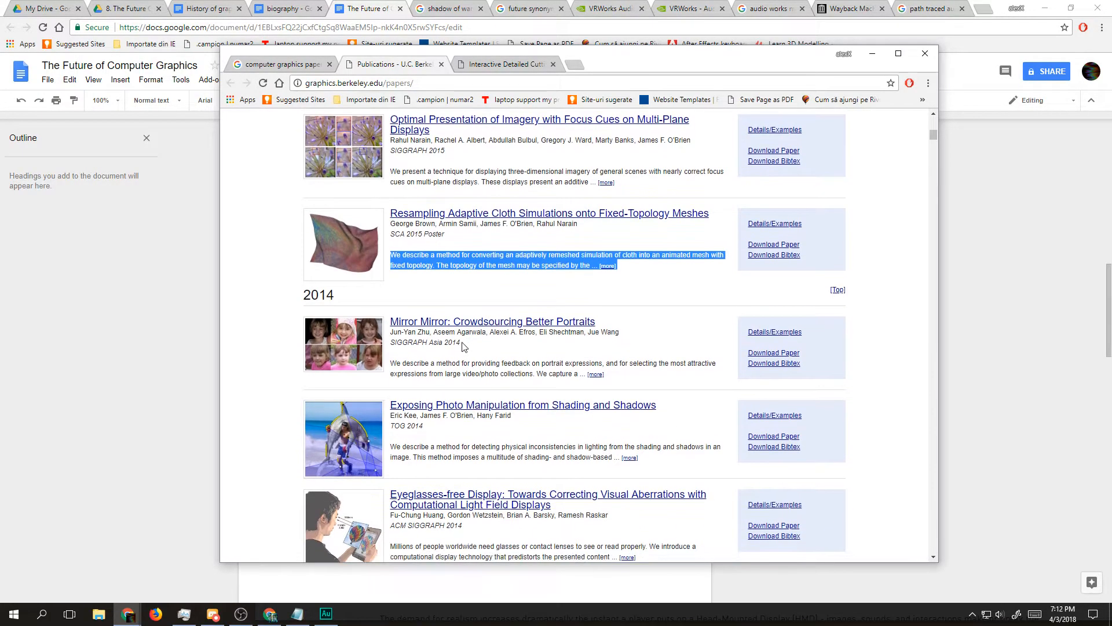
triple_click(446, 365)
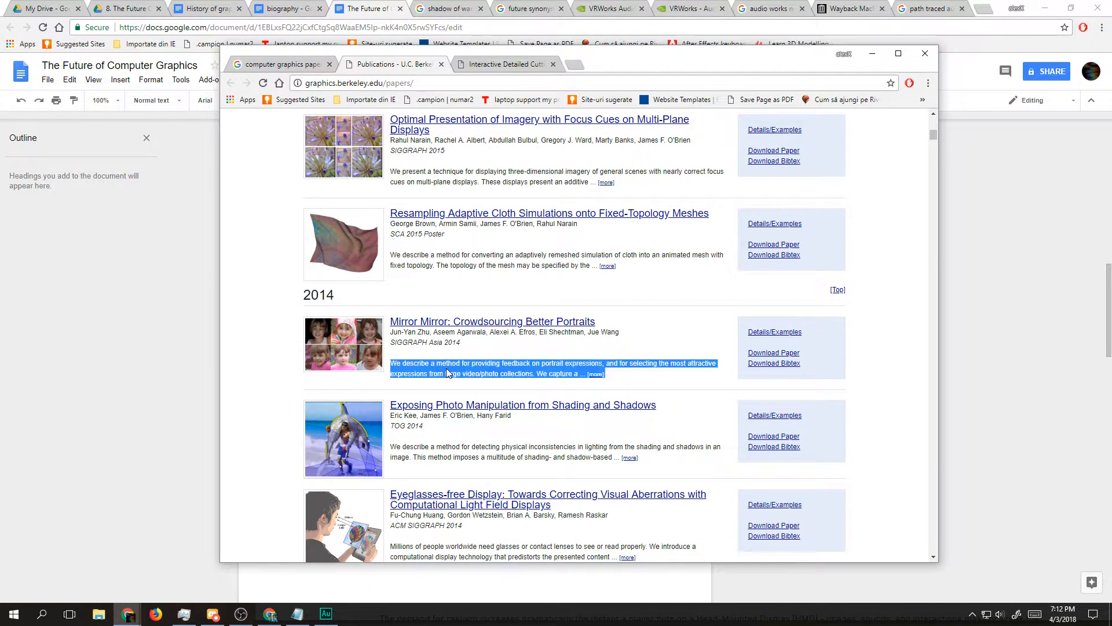
scroll(458, 366, down, 1)
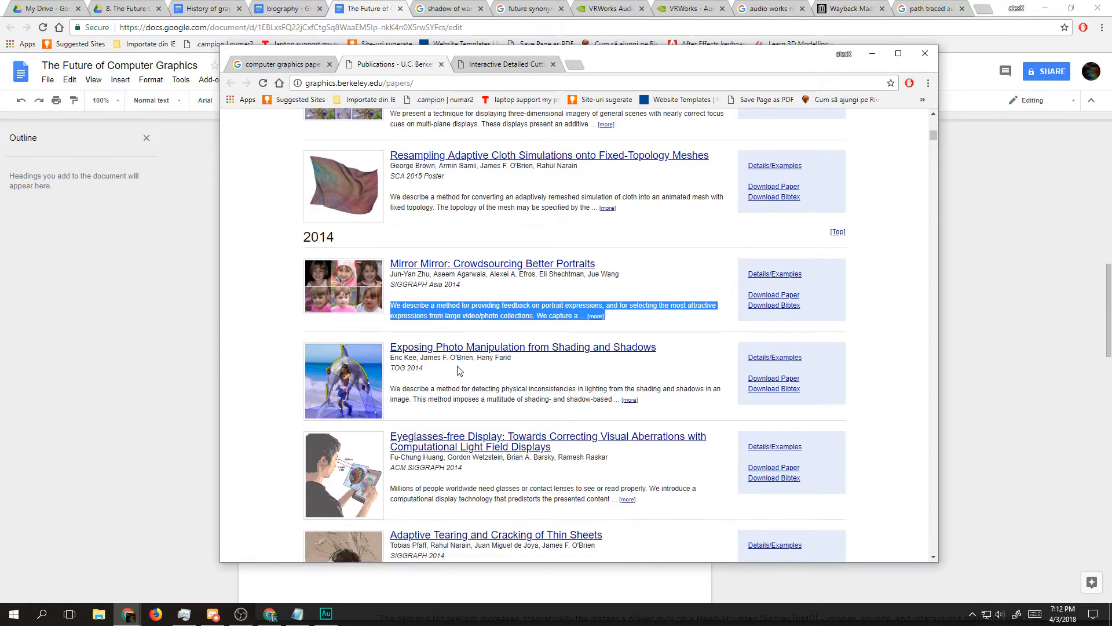
scroll(440, 360, down, 2)
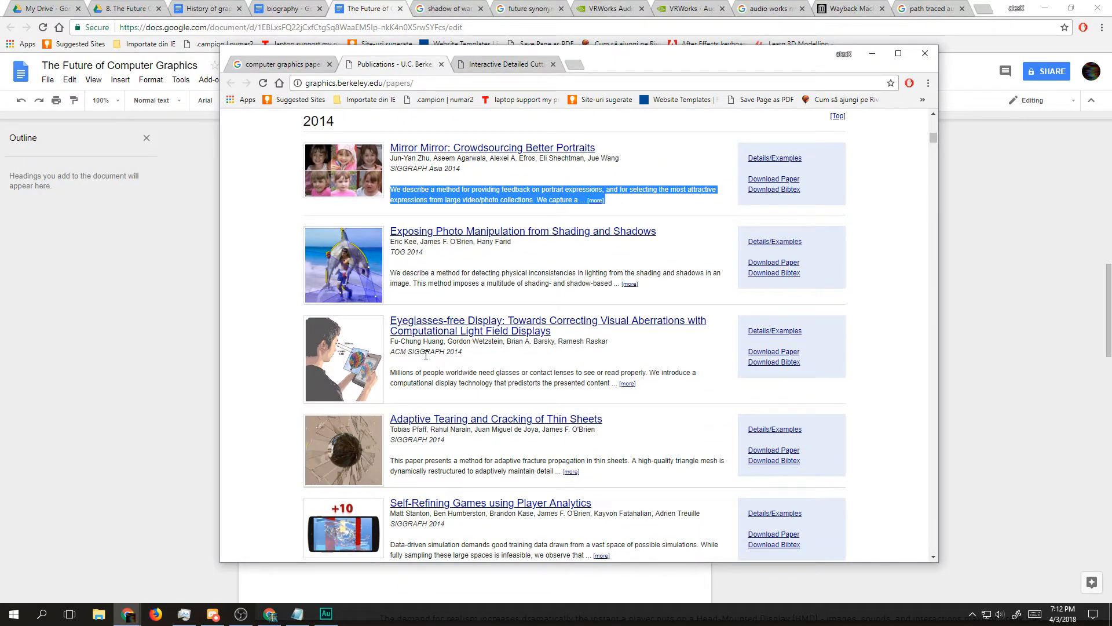
scroll(426, 354, down, 2)
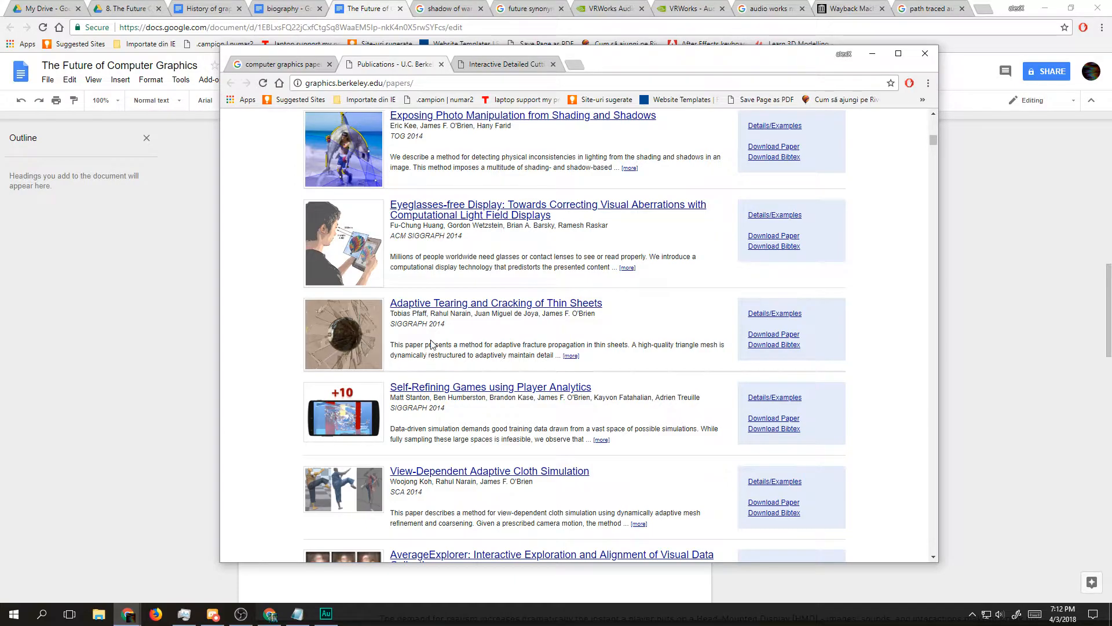
scroll(431, 342, down, 2)
scroll(416, 264, down, 5)
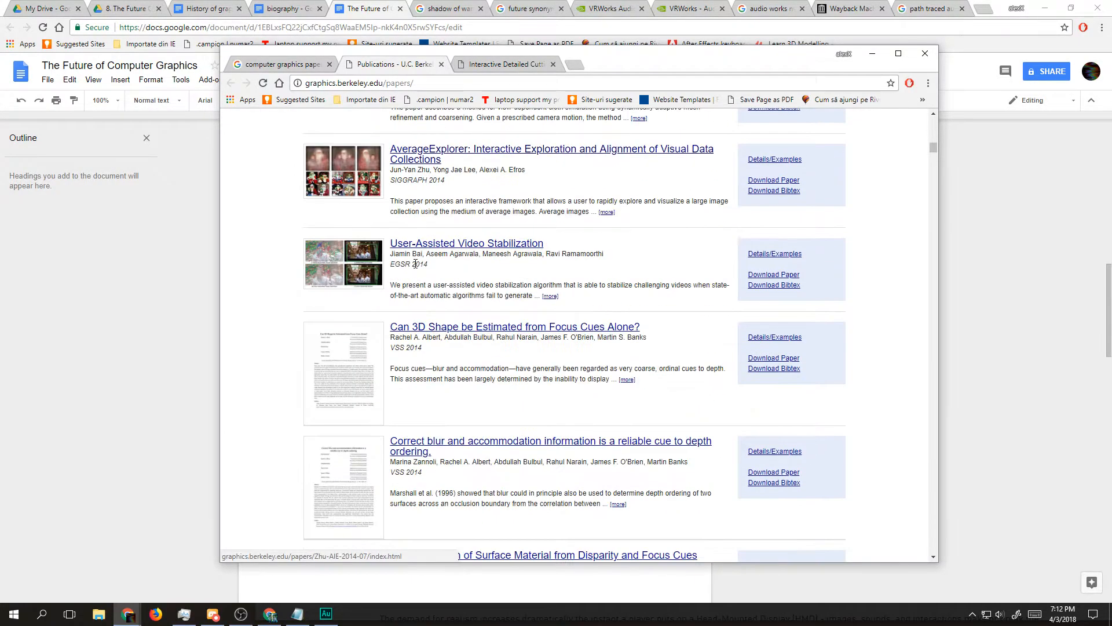
scroll(304, 263, down, 5)
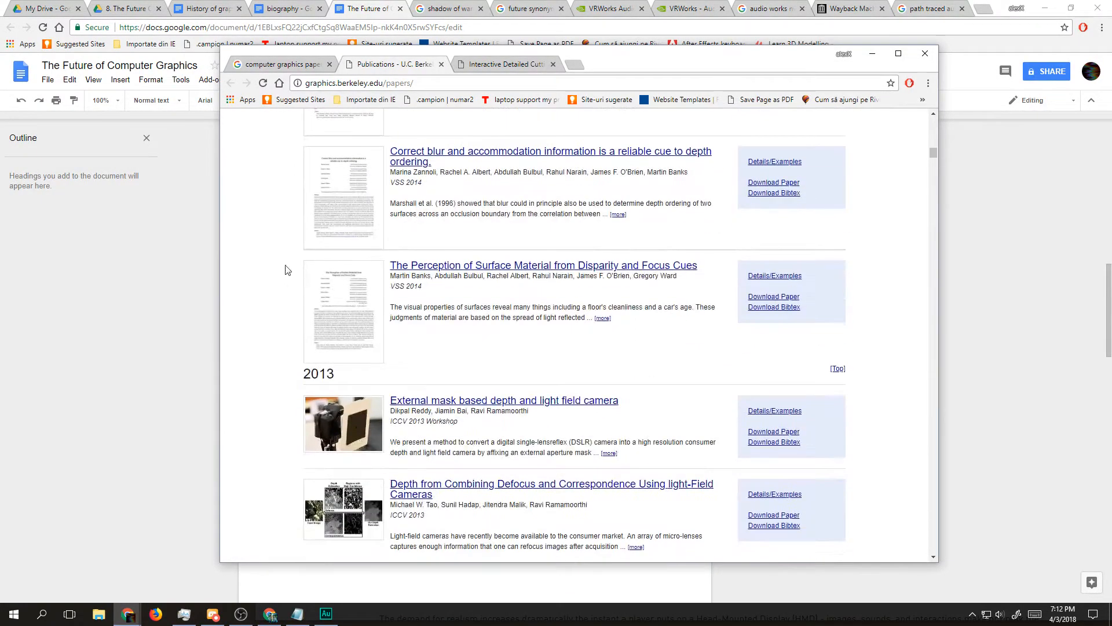
scroll(440, 264, up, 1)
scroll(445, 262, up, 1)
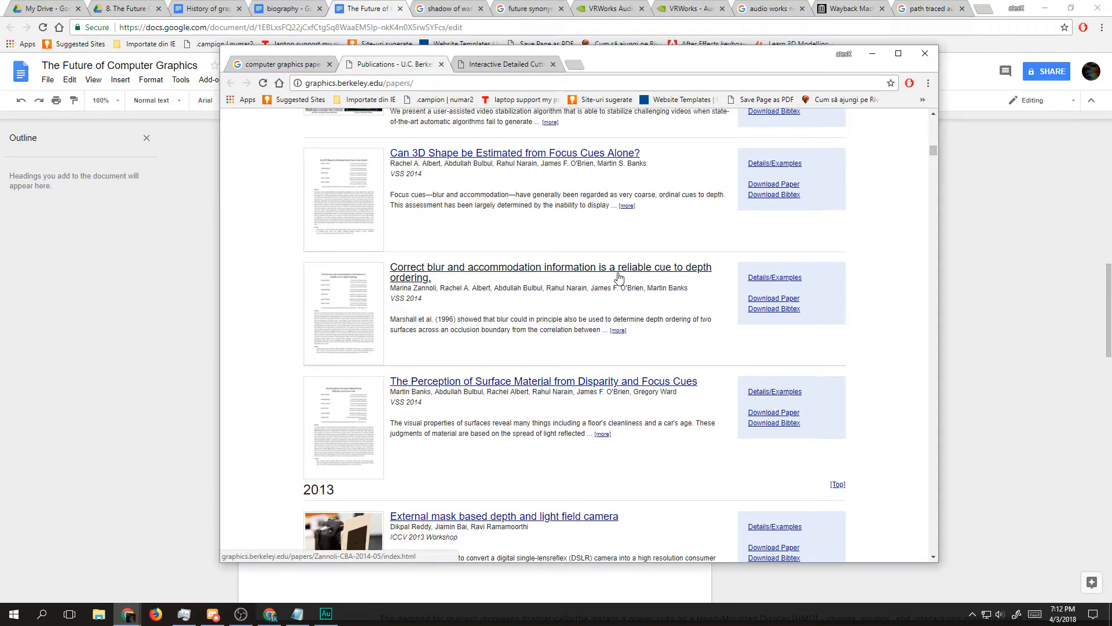
scroll(718, 286, up, 2)
drag(388, 256, 426, 269)
Step: Open the 2013 paper "Axis-Aligned Filtering for Interactive Physically-Based Diffuse Indirect Lighting" in a separate tab
scroll(426, 269, down, 6)
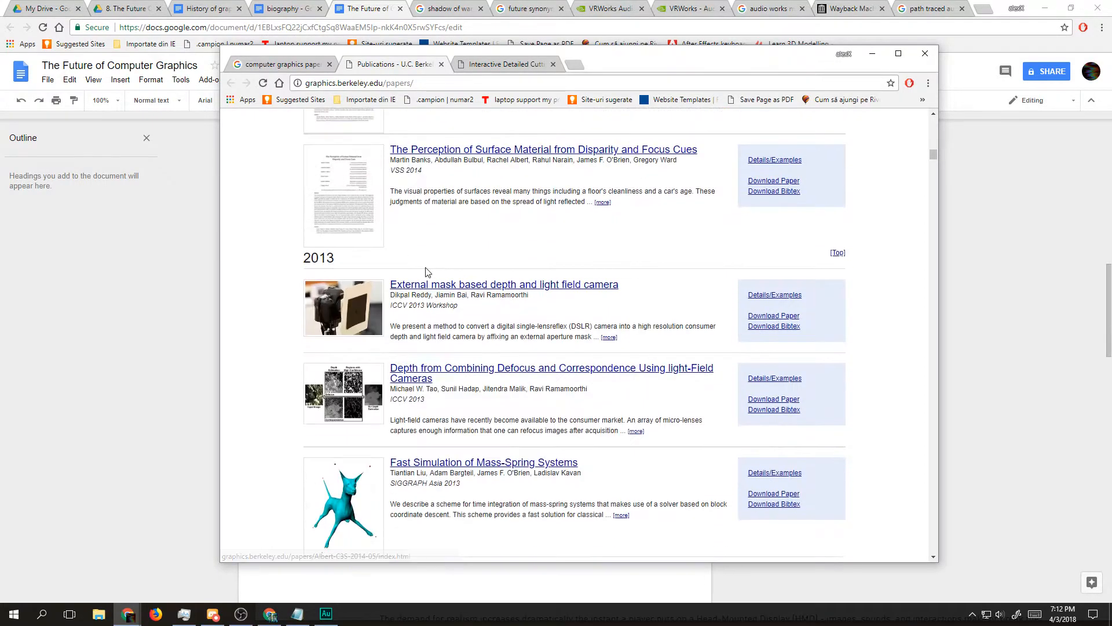
scroll(423, 292, down, 5)
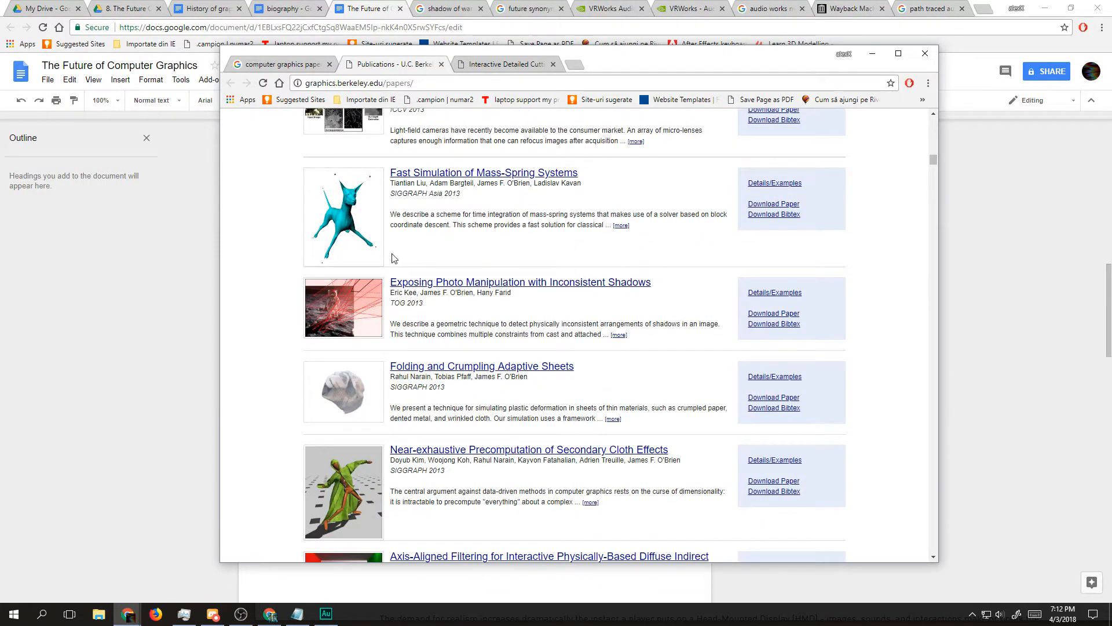
scroll(489, 194, down, 5)
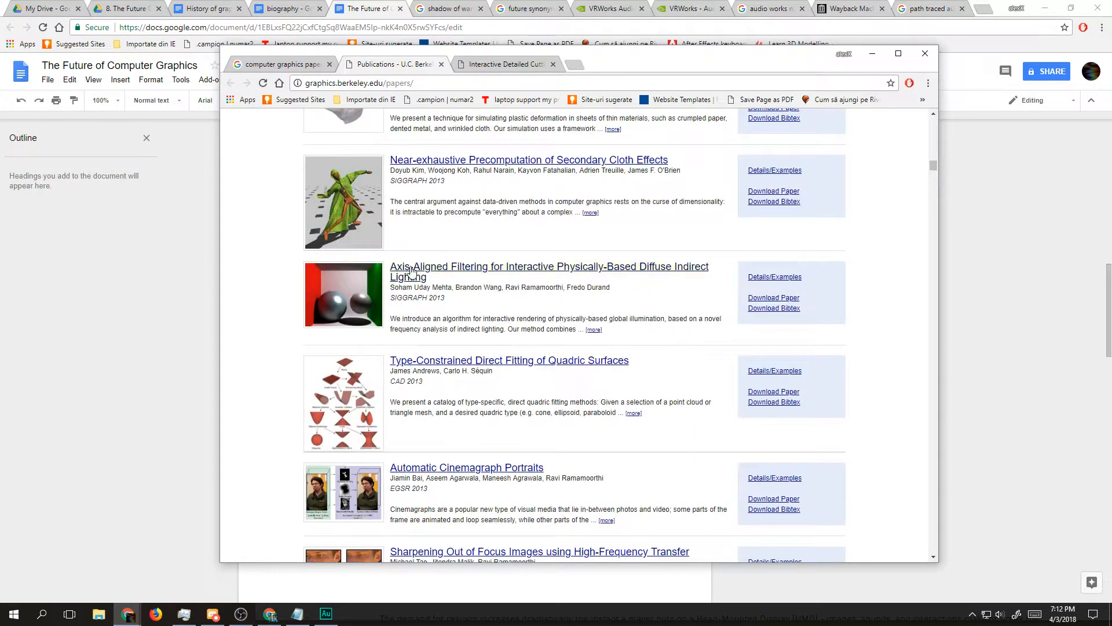
drag(477, 288, 395, 259)
click(553, 306)
drag(597, 318, 465, 60)
click(420, 280)
Step: Examine the supplemental figure of the indirect lighting paper and read its caption
scroll(525, 239, down, 5)
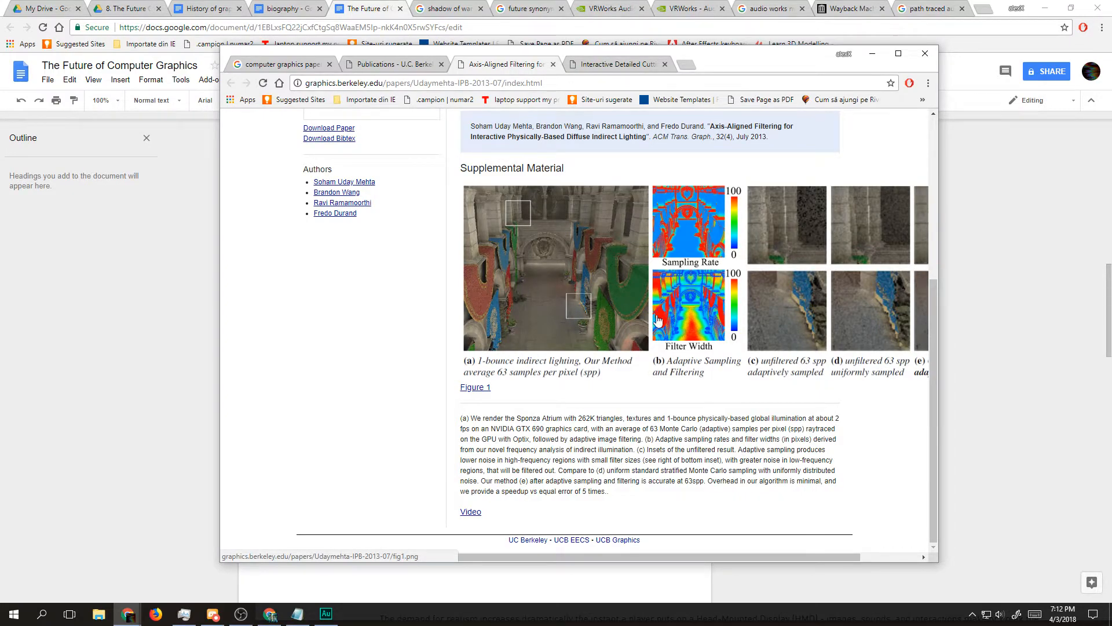
drag(739, 557, 850, 558)
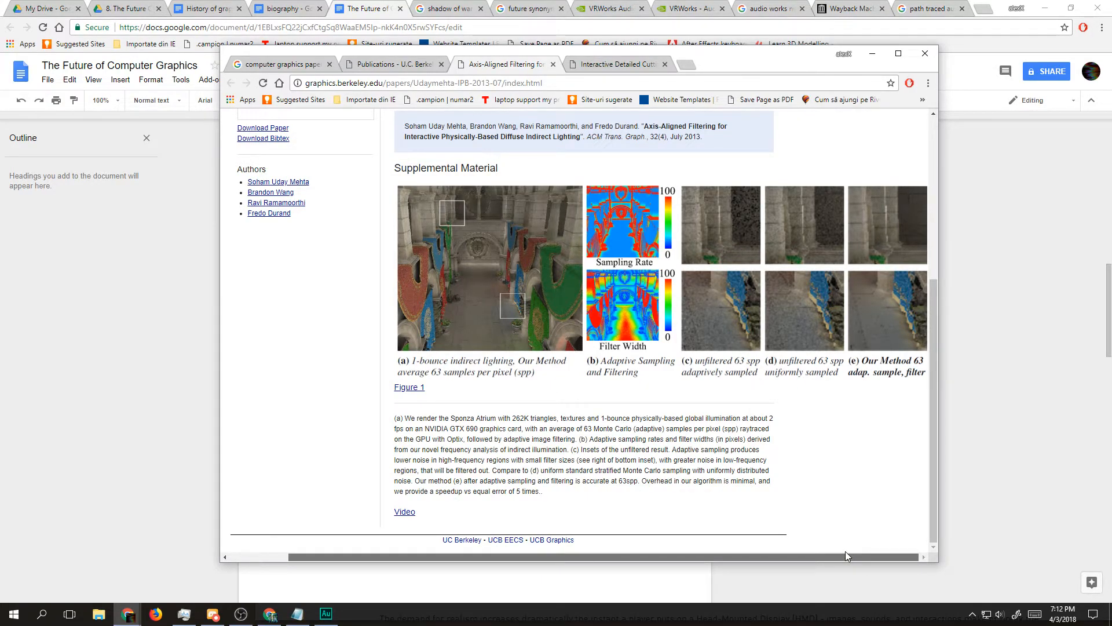
drag(845, 551, 720, 513)
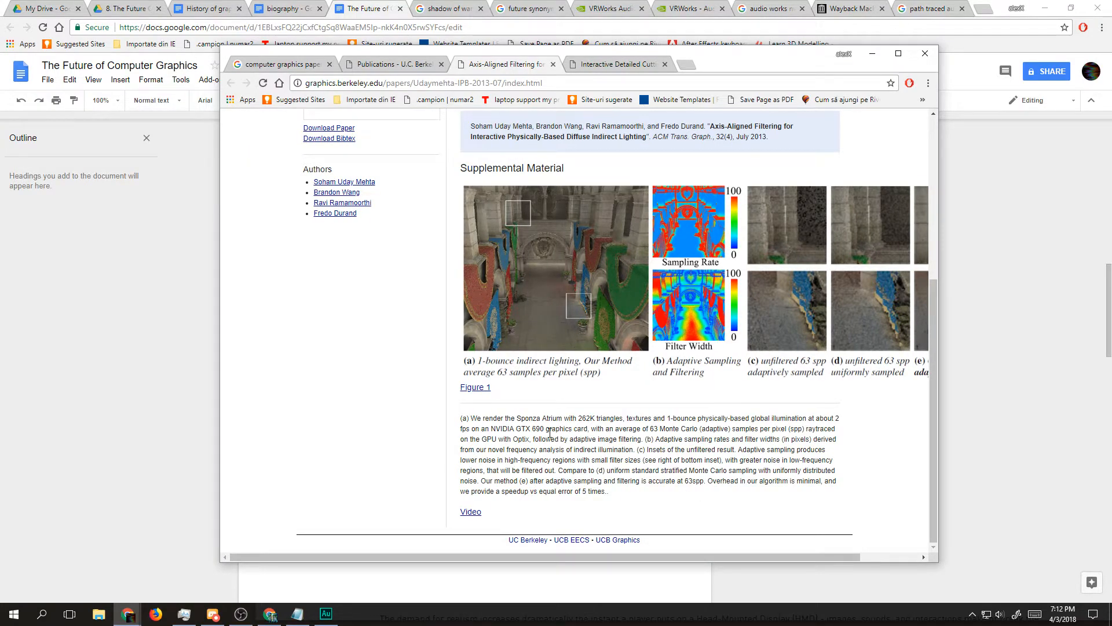
triple_click(472, 429)
double_click(547, 440)
triple_click(549, 439)
triple_click(629, 438)
click(656, 435)
Step: Return to the Berkeley publications list and look through the remaining 2013 papers and the 2012 papers
click(394, 64)
scroll(452, 248, down, 5)
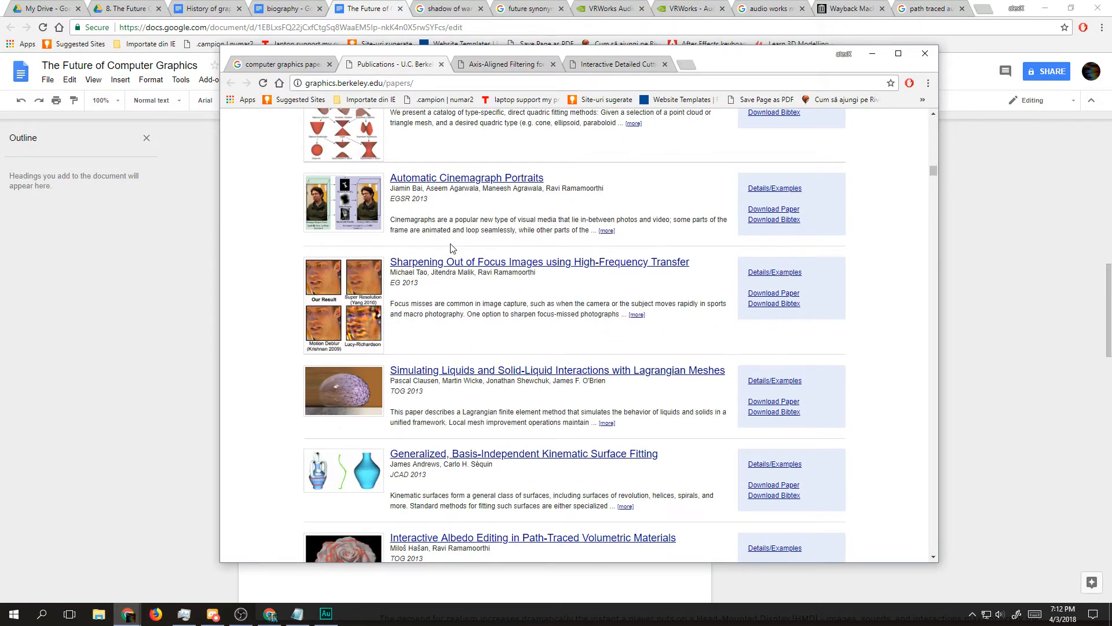
scroll(452, 248, down, 3)
scroll(479, 263, down, 1)
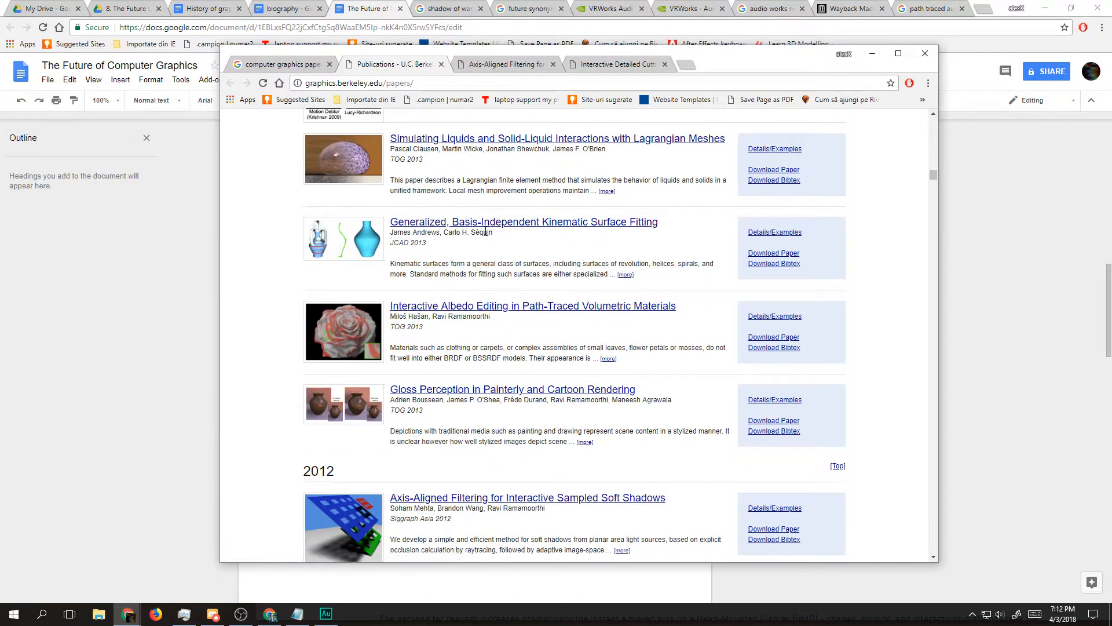
scroll(489, 233, down, 4)
scroll(442, 338, down, 3)
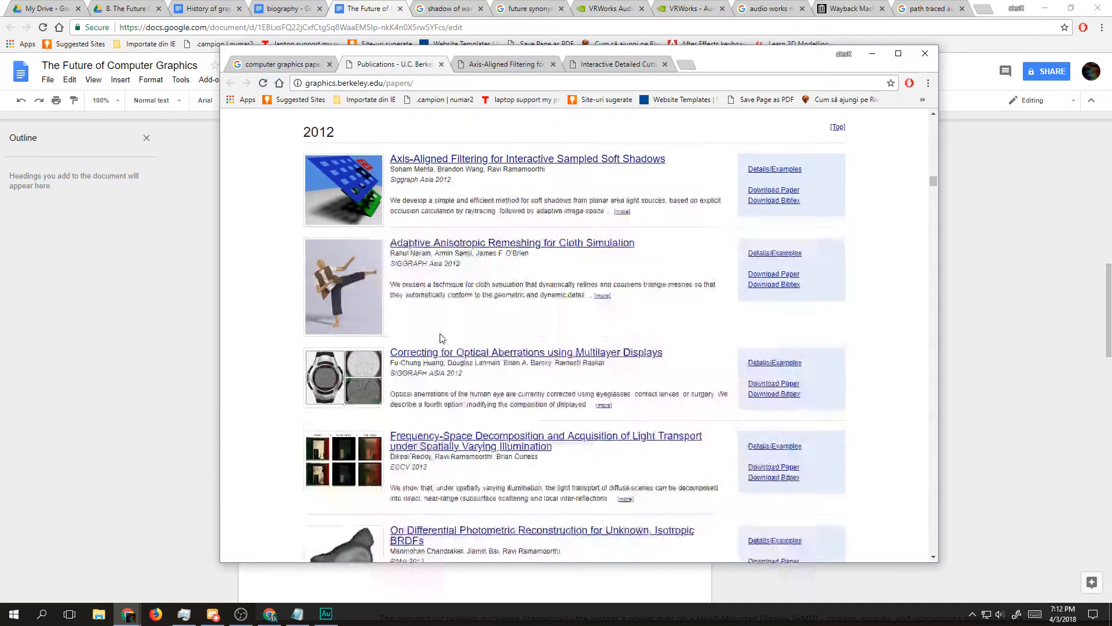
scroll(461, 336, down, 4)
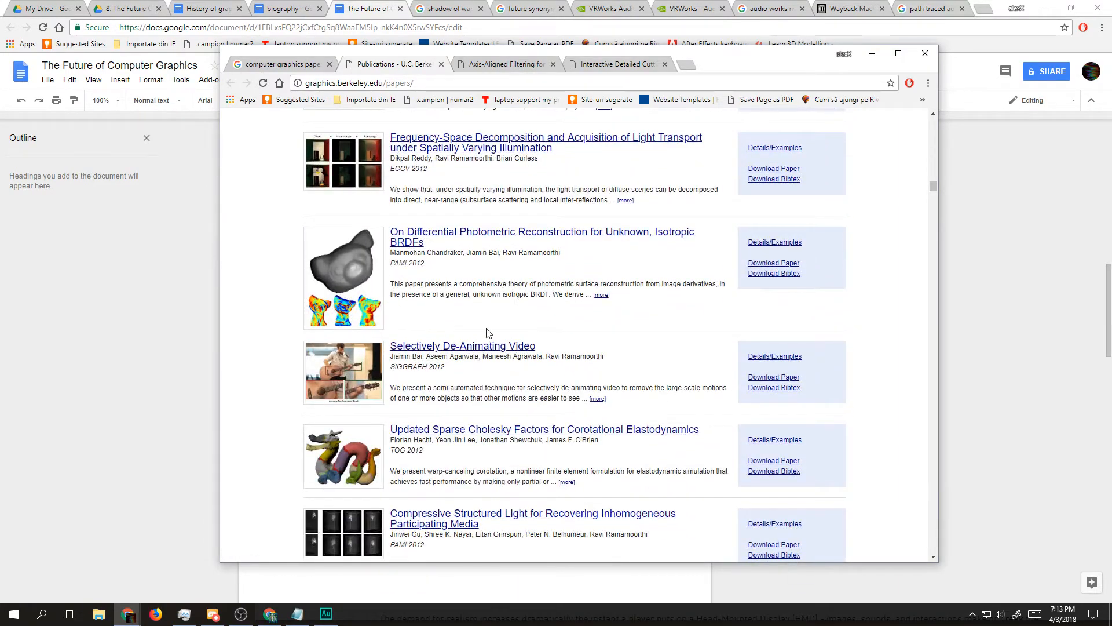
scroll(452, 301, down, 2)
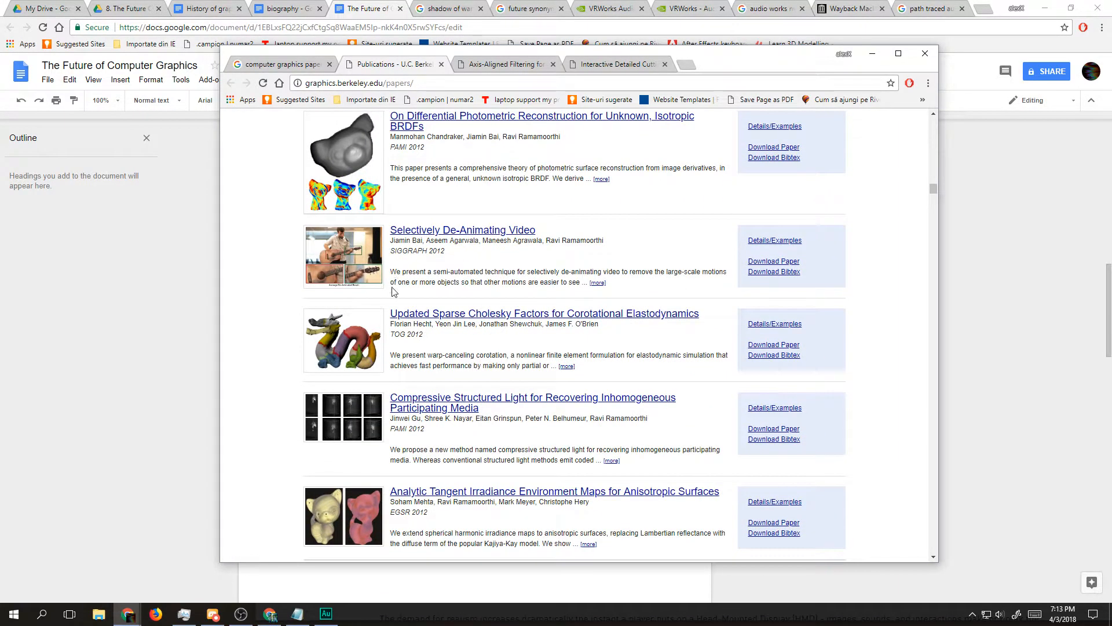
scroll(392, 289, down, 4)
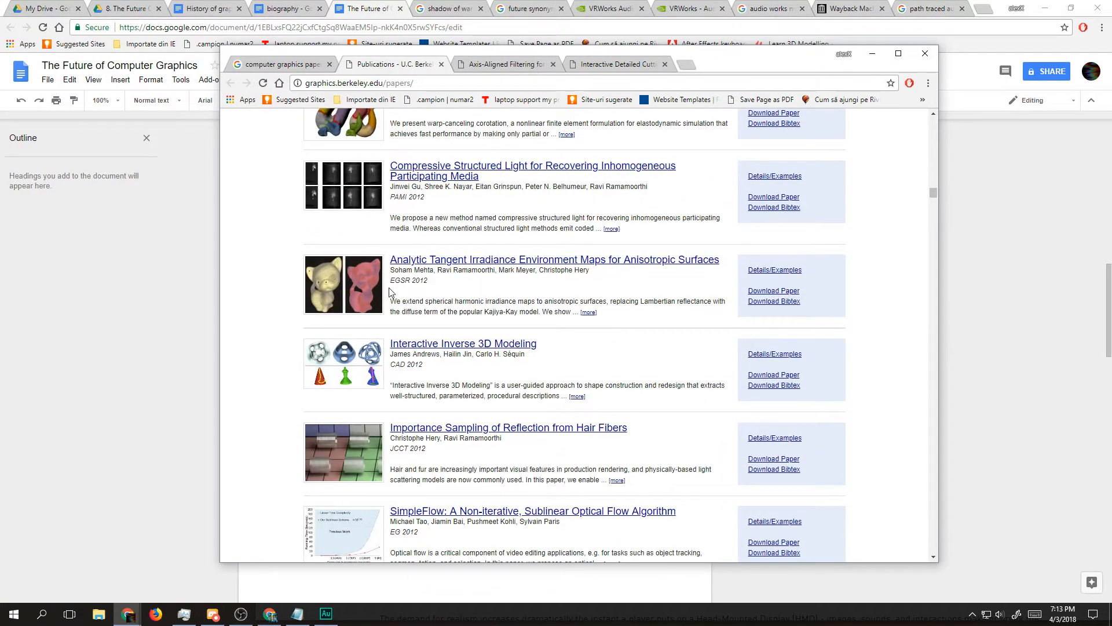
scroll(390, 291, down, 3)
drag(543, 305, 461, 292)
click(459, 292)
triple_click(459, 292)
scroll(459, 292, down, 1)
scroll(458, 295, down, 4)
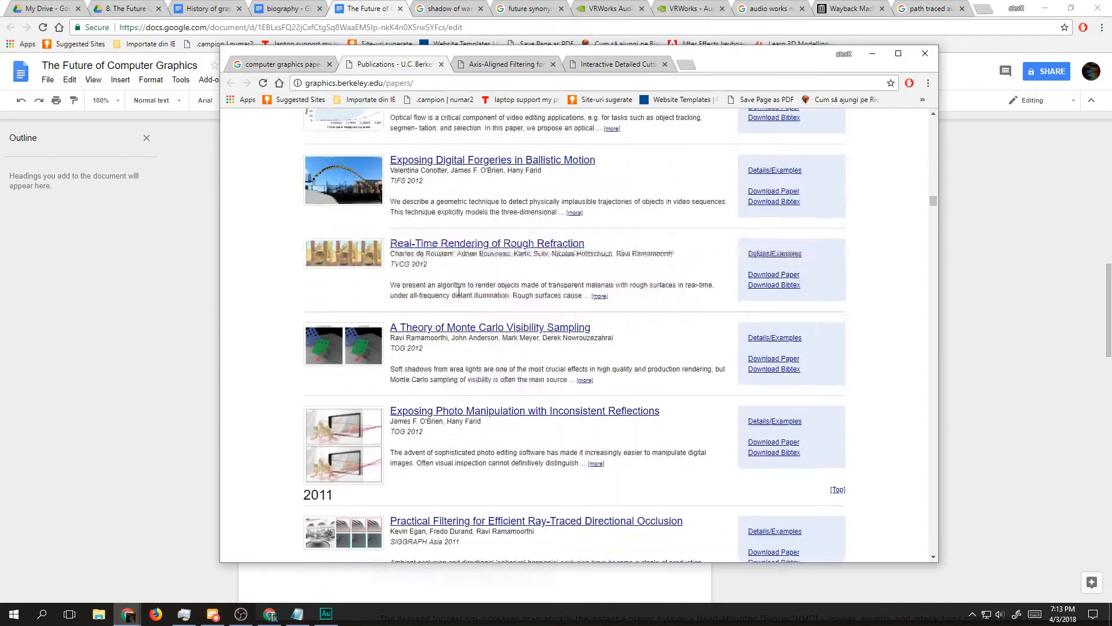
Step: Open the 2011 paper "Perceptually Based Tone Mapping for Low-Light Conditions" in a separate tab and examine its abstract page
scroll(441, 299, down, 4)
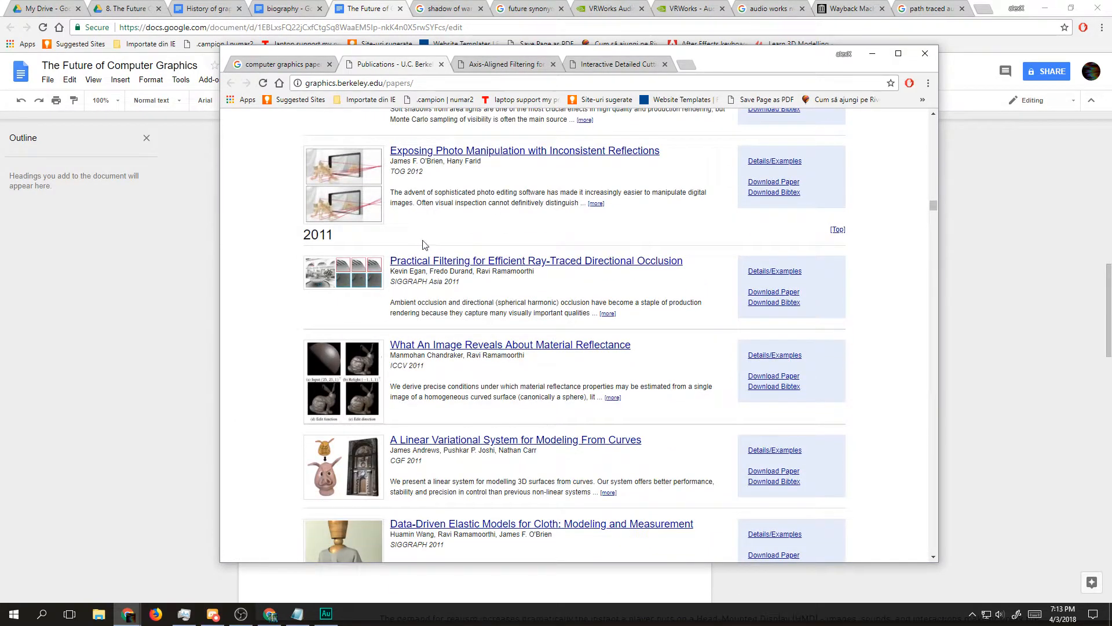
scroll(422, 244, down, 7)
scroll(490, 262, up, 1)
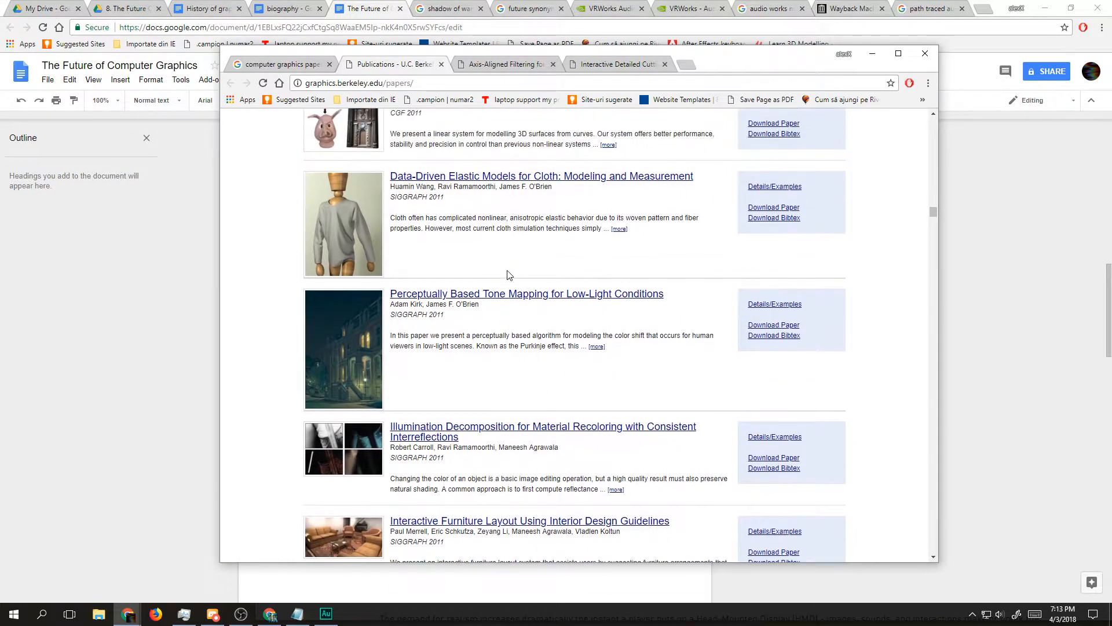
triple_click(520, 336)
click(419, 336)
triple_click(402, 336)
click(456, 346)
drag(455, 299, 447, 57)
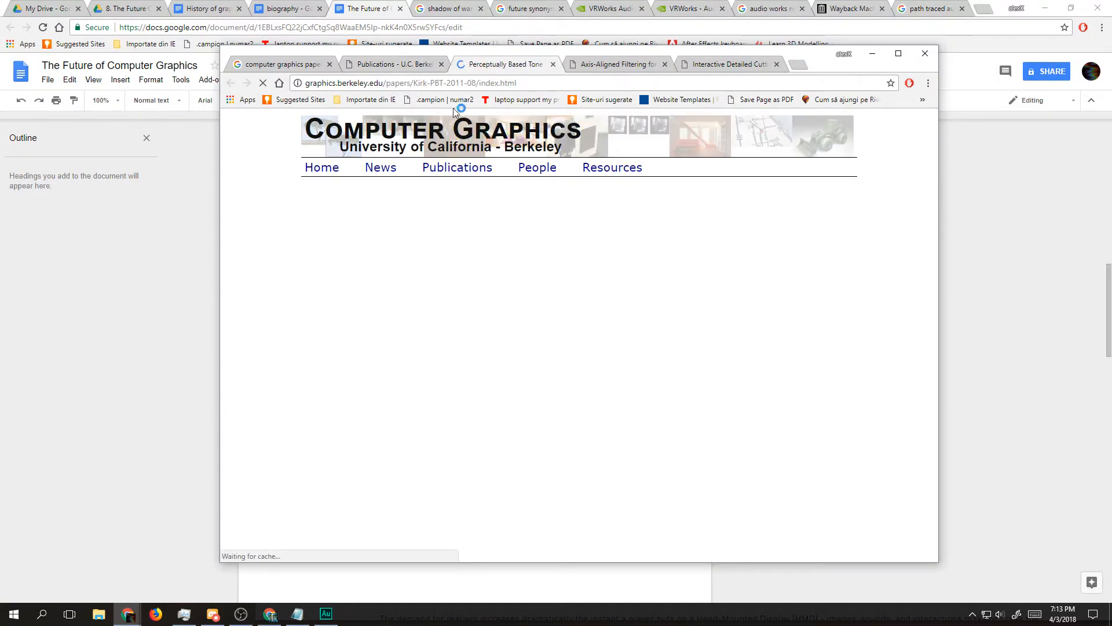
scroll(515, 291, down, 1)
scroll(515, 273, up, 1)
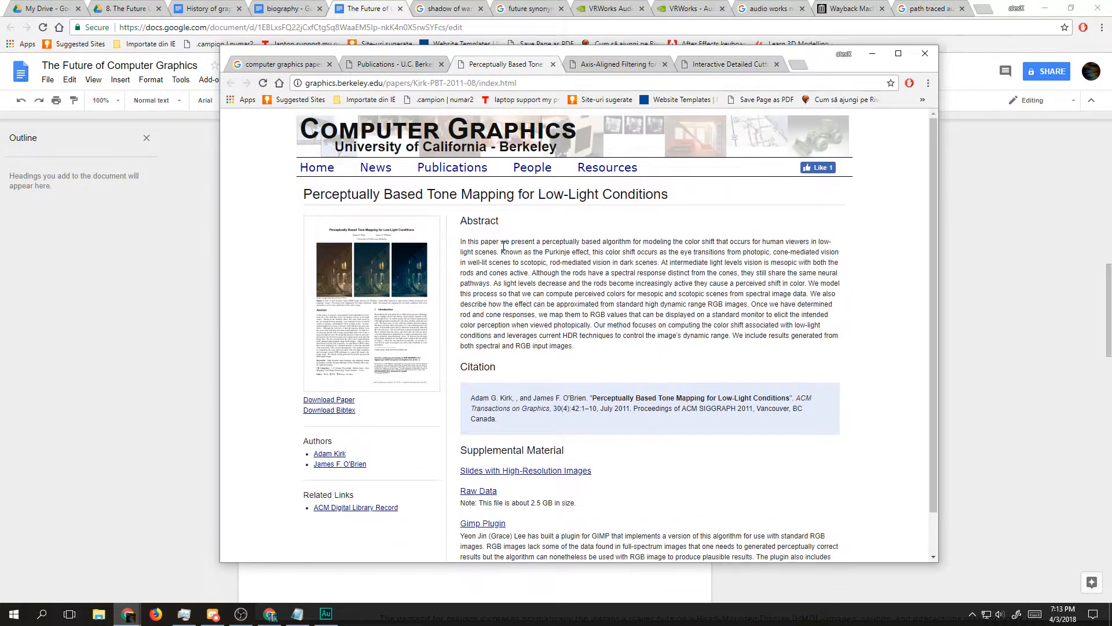
drag(559, 149, 323, 119)
click(313, 118)
Step: Search the web for "siggrah papers" in a new tab
click(793, 60)
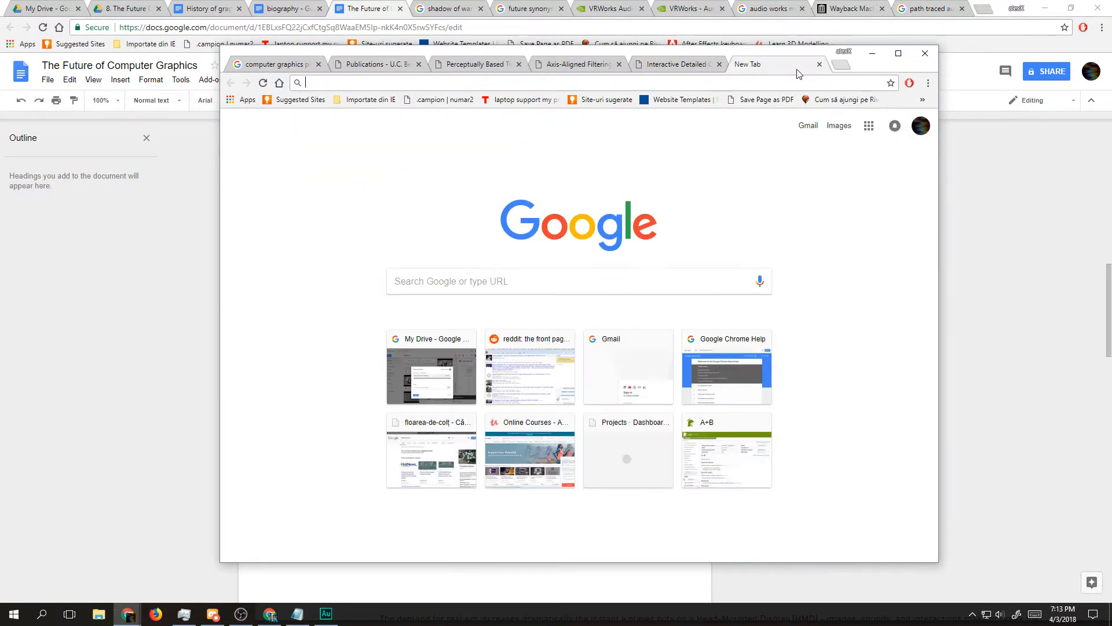
text(siggrah)
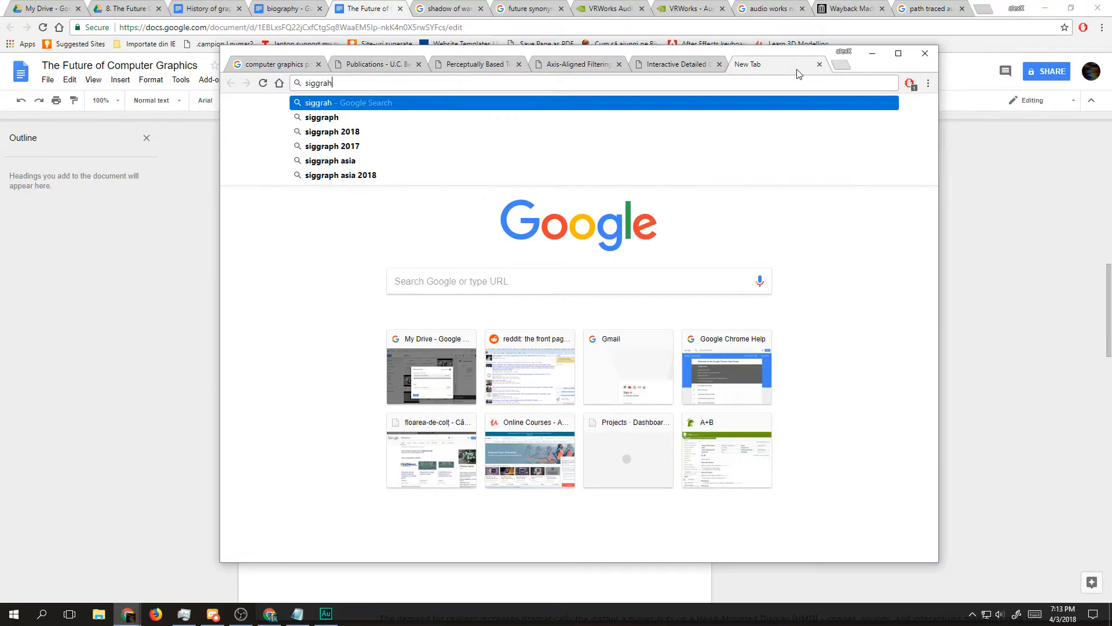
text( papers)
key(Return)
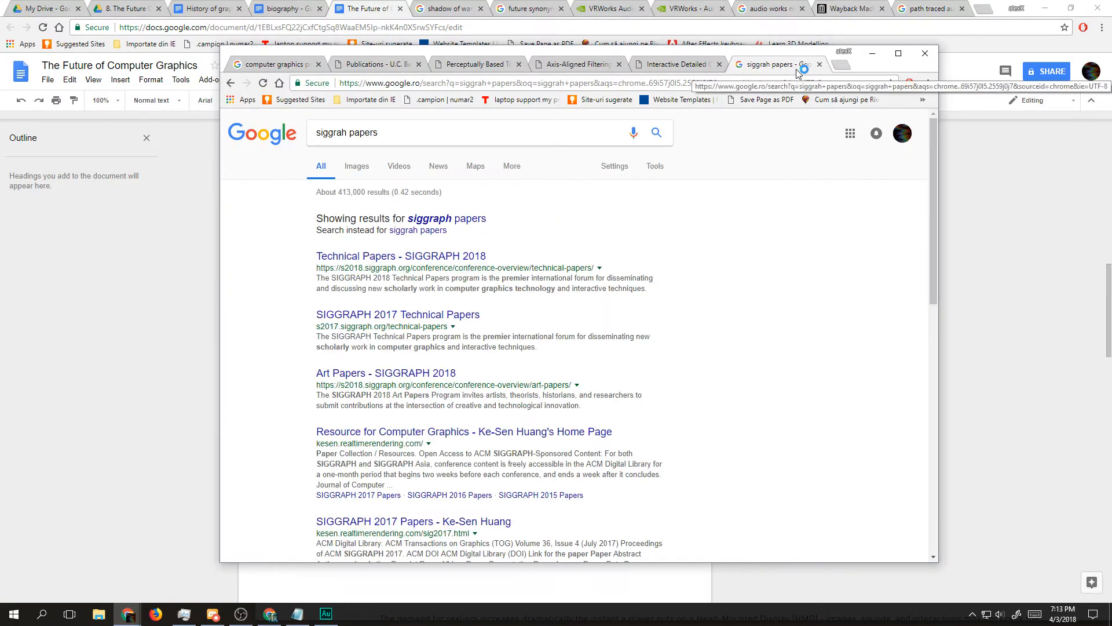
Step: Open the SIGGRAPH 2018 Technical Papers result and look through the page for papers
click(431, 219)
click(432, 217)
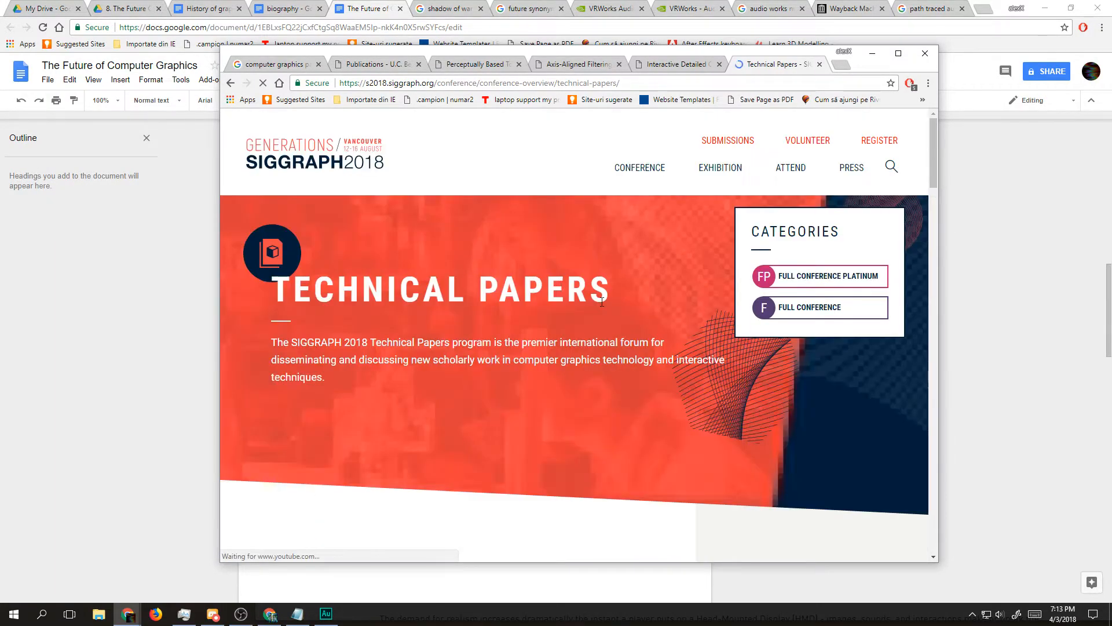
scroll(602, 301, down, 2)
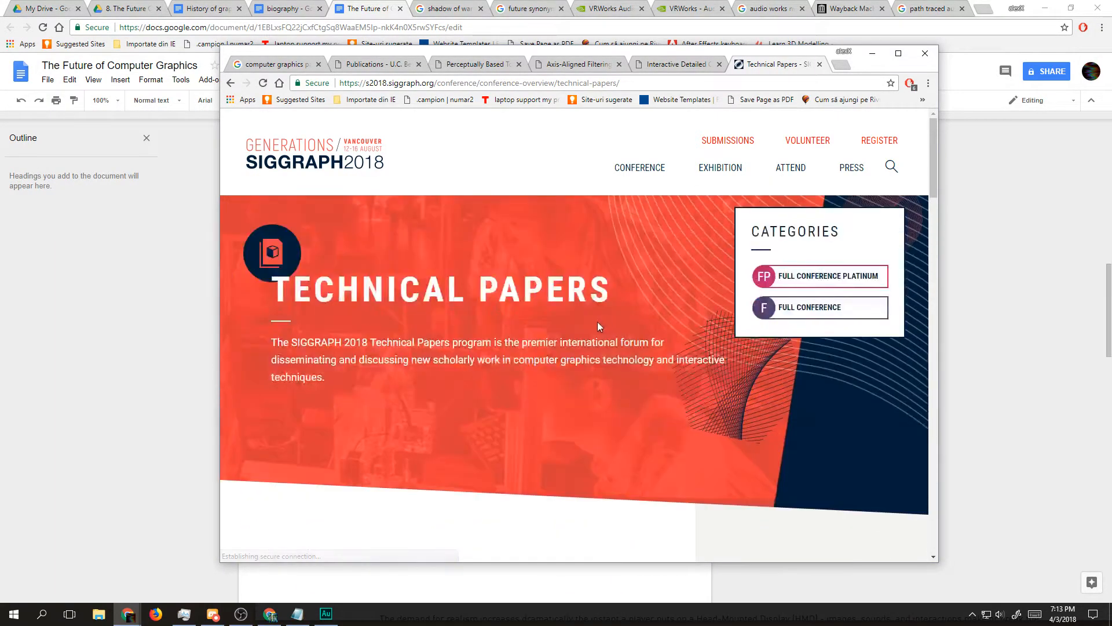
scroll(599, 321, down, 8)
scroll(588, 333, down, 15)
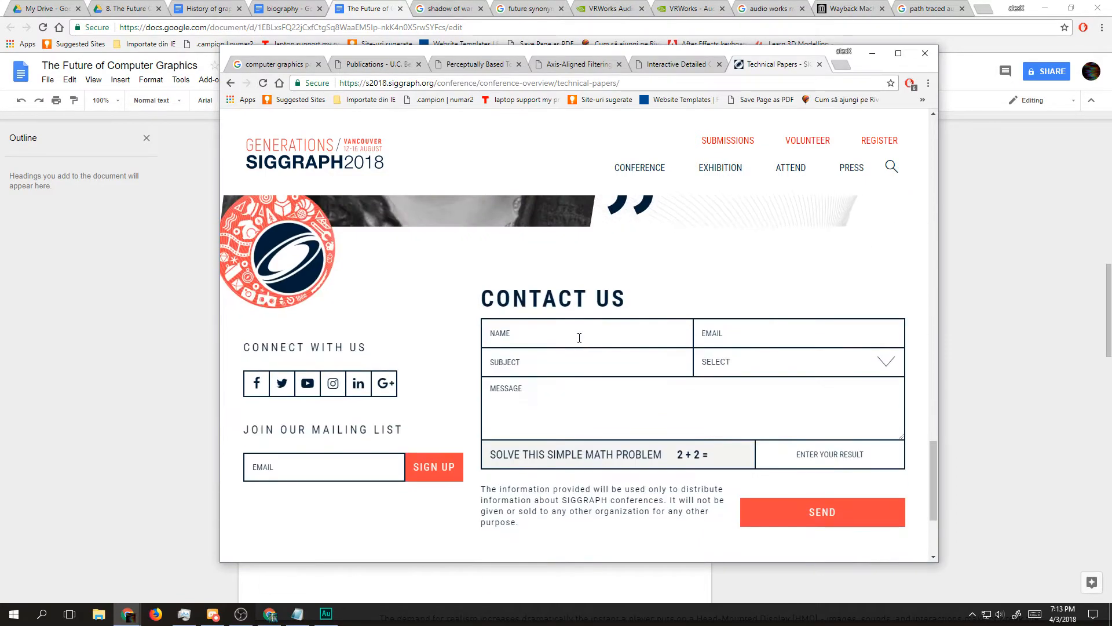
Step: Return to the search results and open the SIGGRAPH 2017 Technical Papers page at its preview trailer
key(alt+Left)
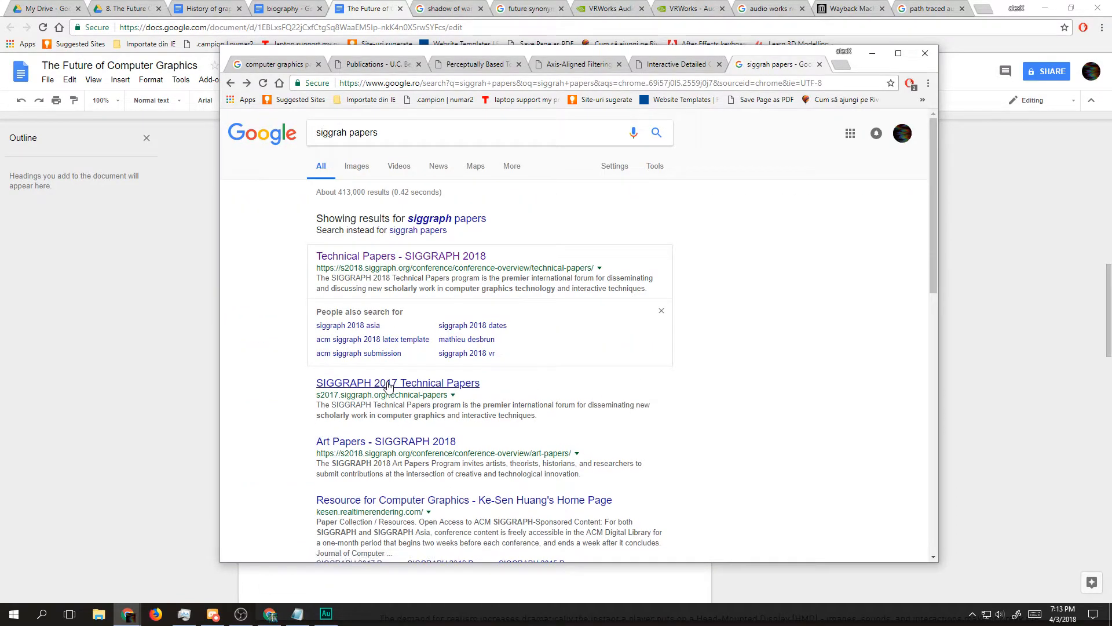
click(388, 385)
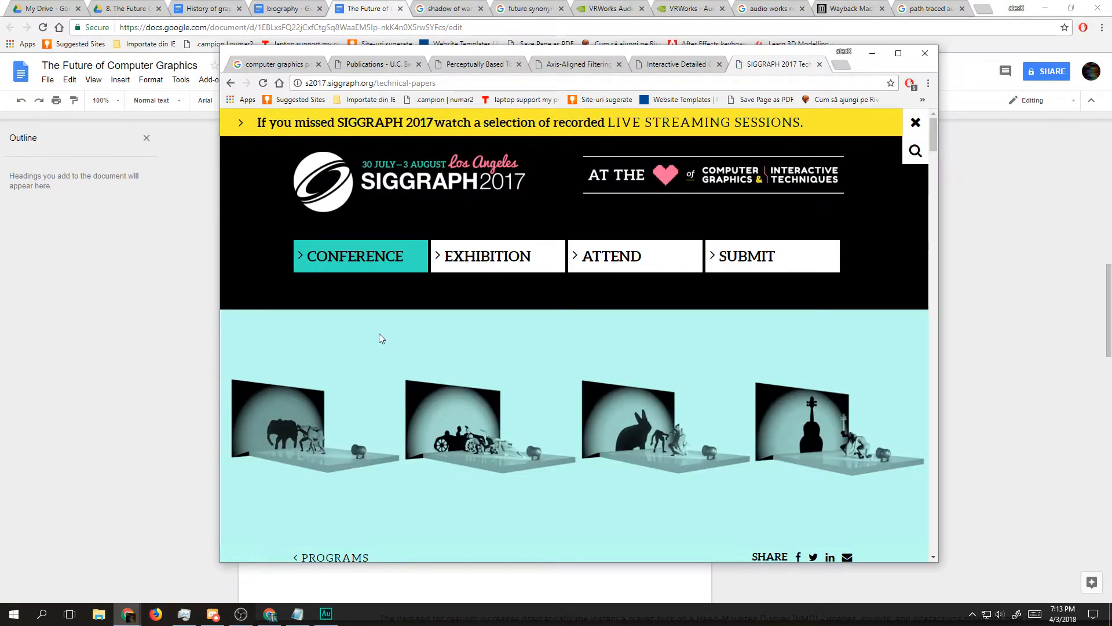
scroll(406, 344, down, 15)
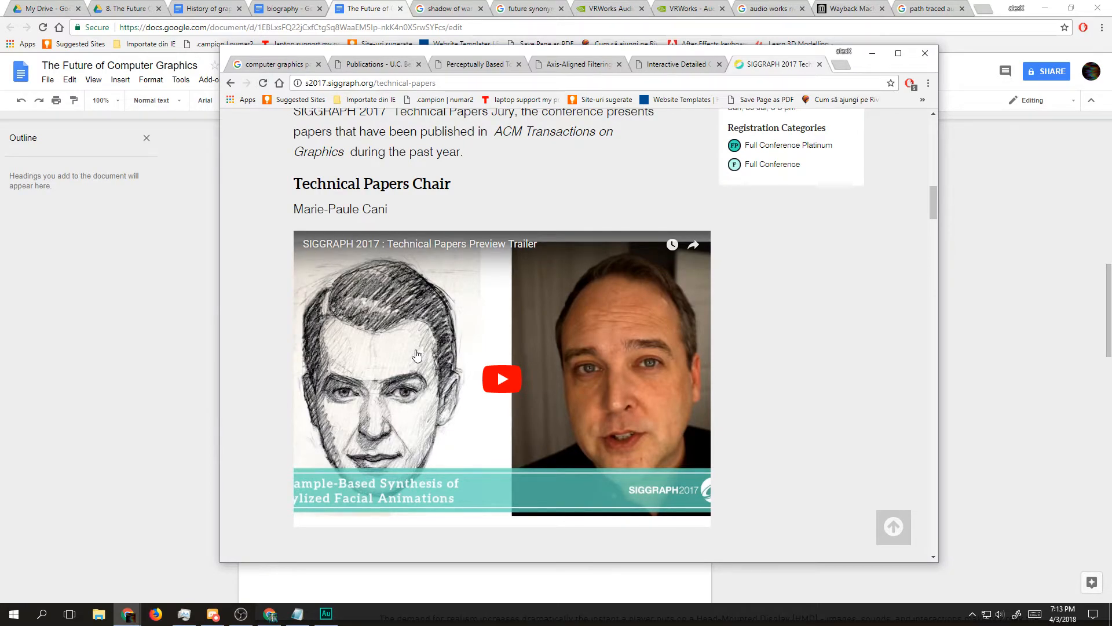
Step: Look through the first-pages downloads and session list on the SIGGRAPH 2017 Technical Papers page, and return to the search results
scroll(416, 354, down, 7)
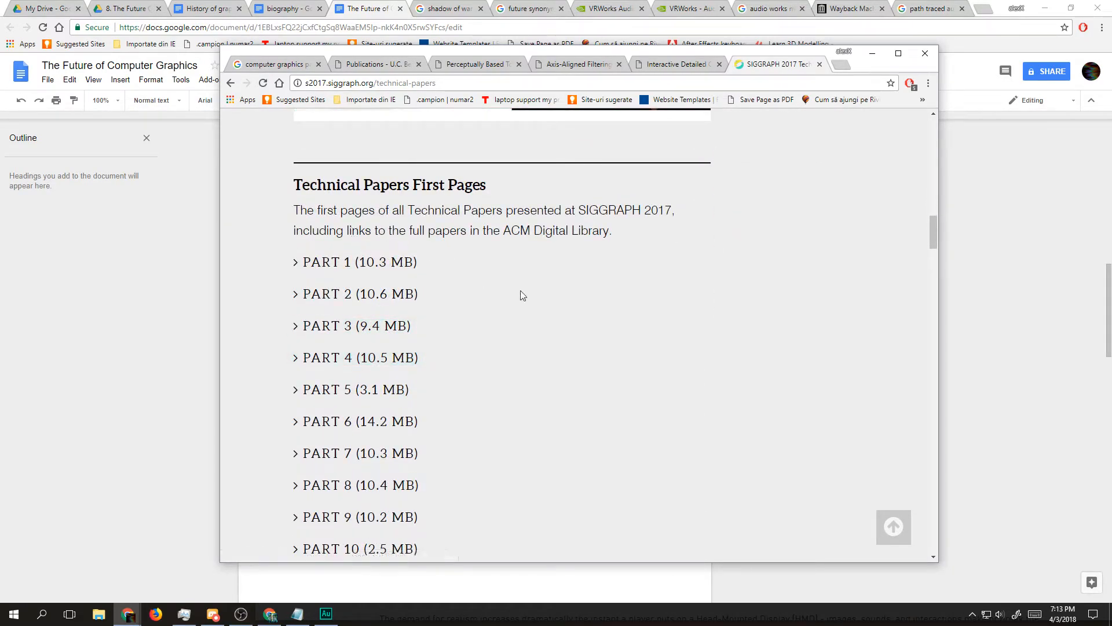
scroll(410, 233, down, 10)
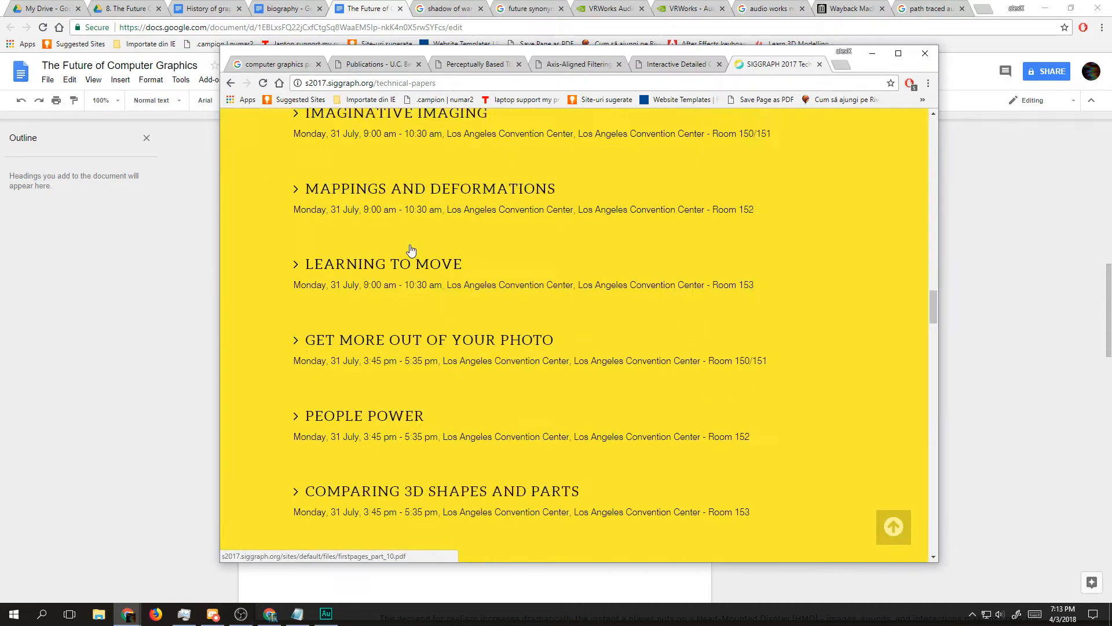
scroll(409, 245, up, 10)
key(alt+Left)
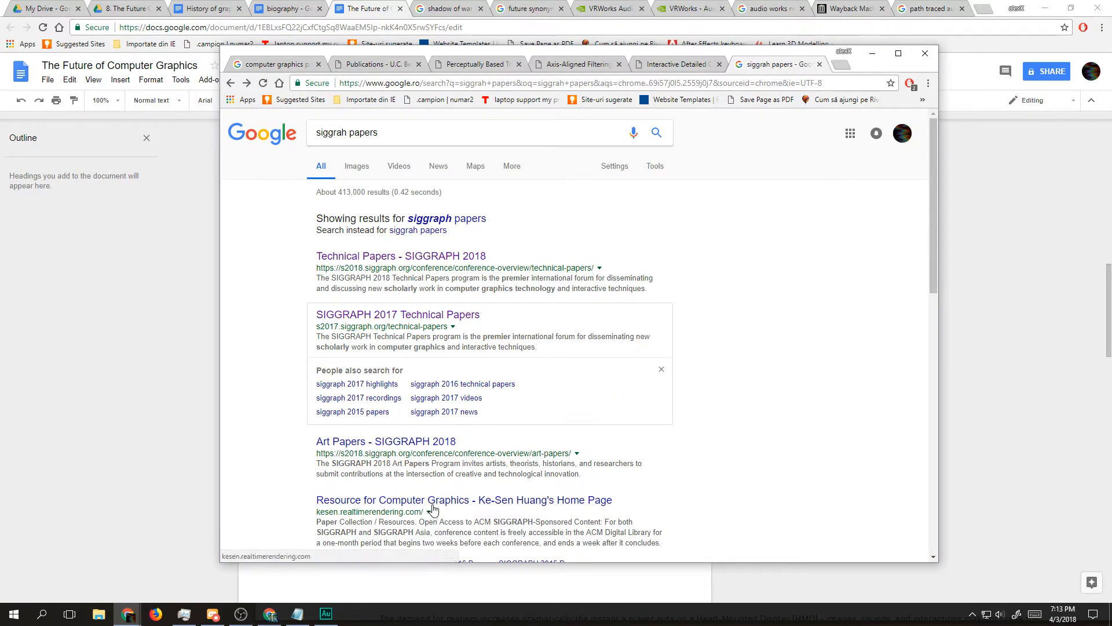
Step: Search the web for "siggrah computer graph papers" and switch to the suggested "siggraph" spelling
scroll(434, 498, down, 1)
scroll(434, 493, up, 1)
drag(378, 133, 348, 132)
text(comp)
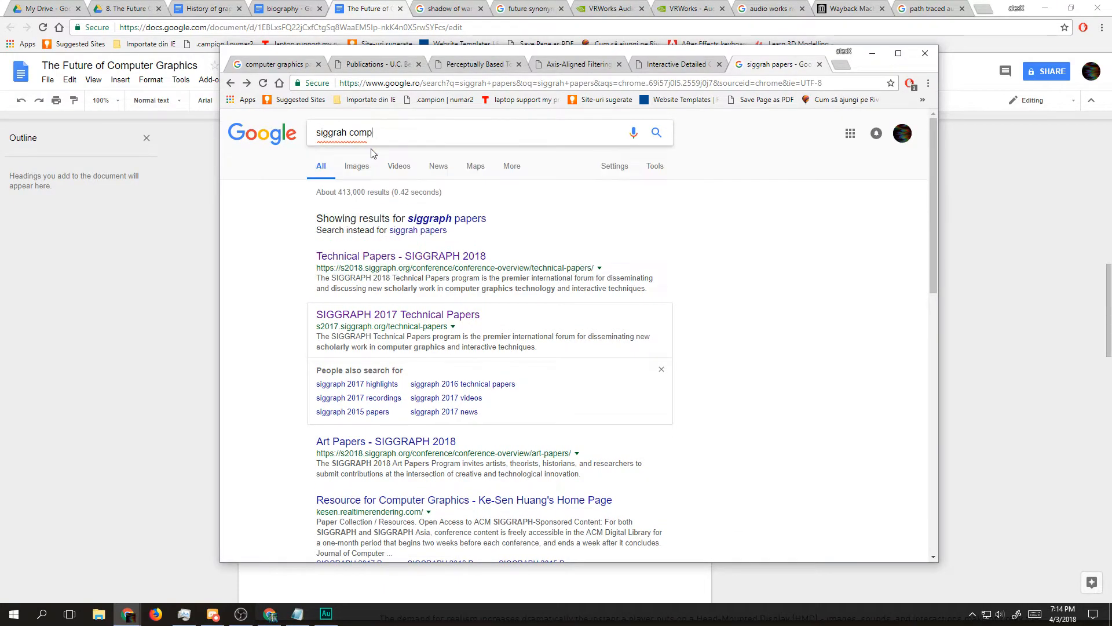
text(uter graph )
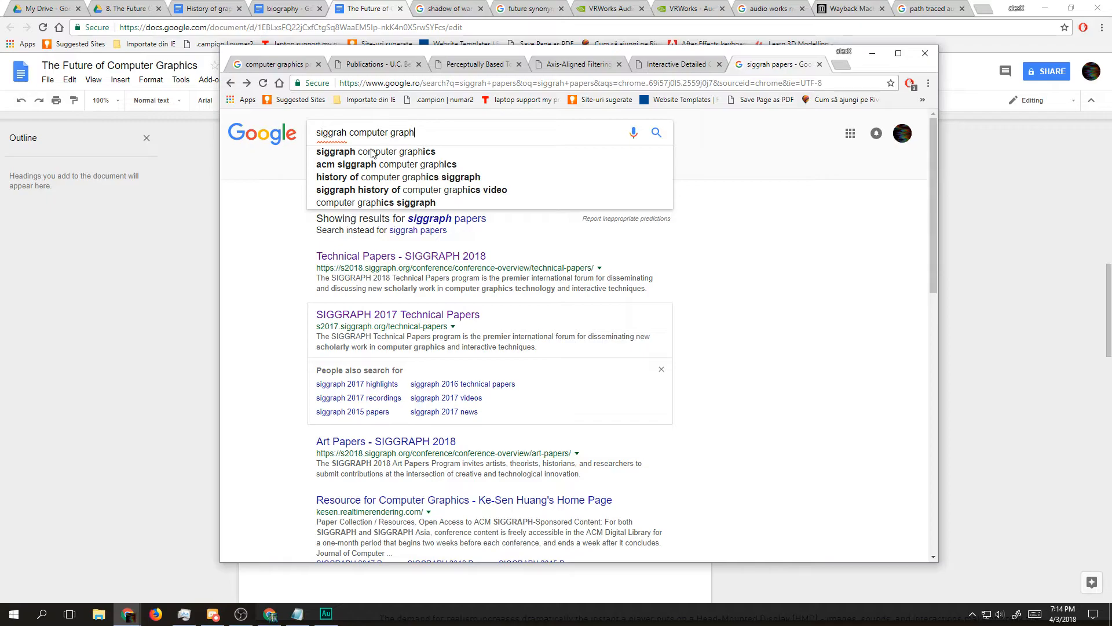
text(papers)
key(Return)
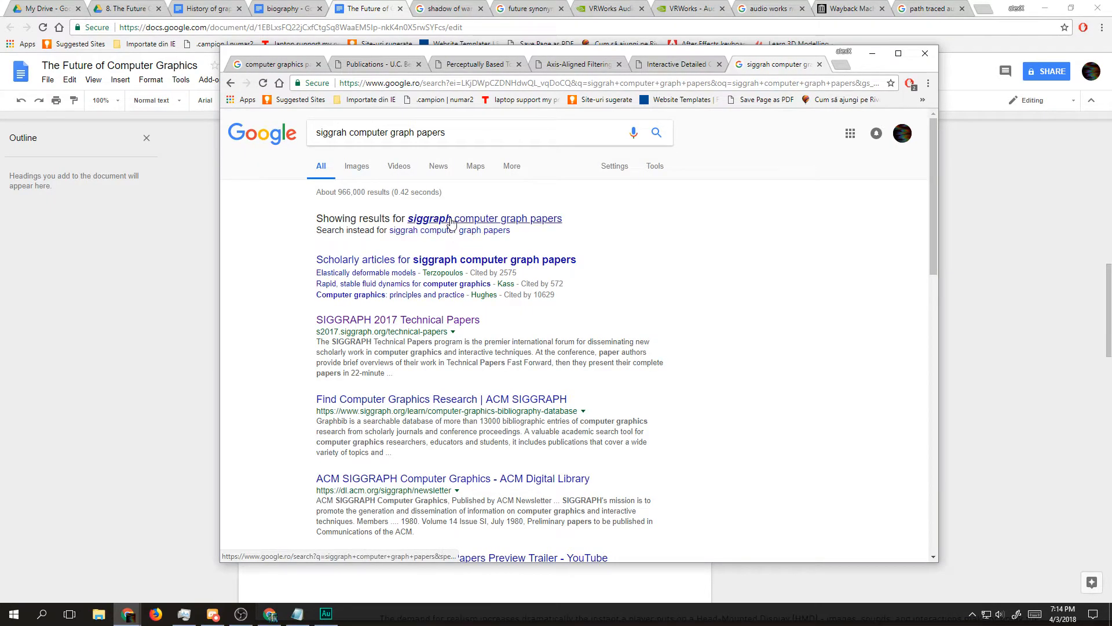
click(446, 220)
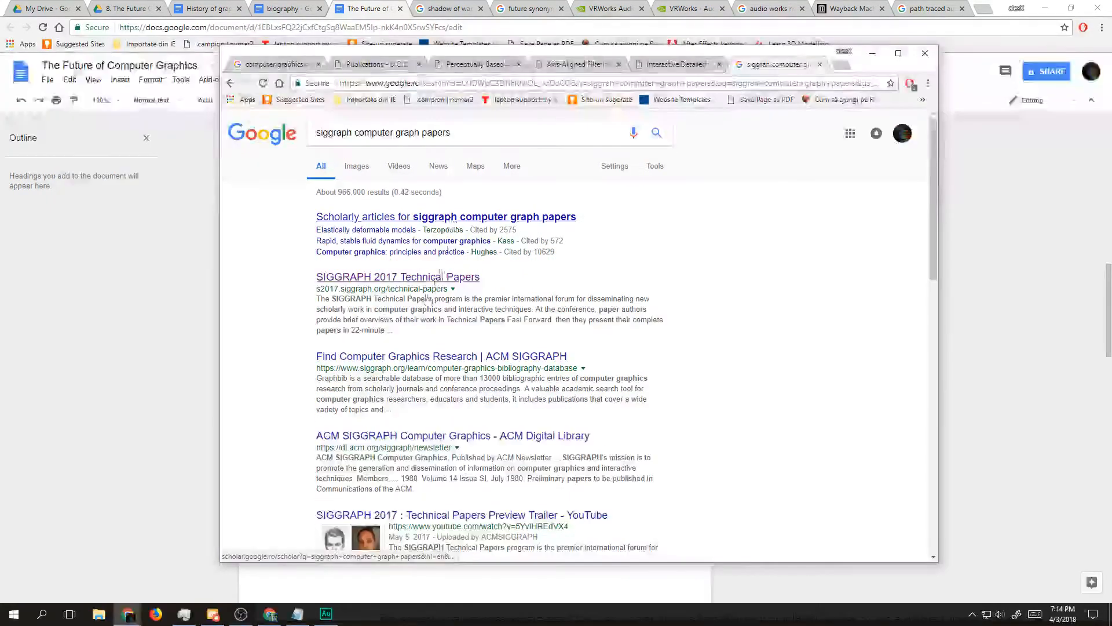
Step: Open the ACM SIGGRAPH "Find Computer Graphics Research" result and read the description of the Graphbib database
click(391, 366)
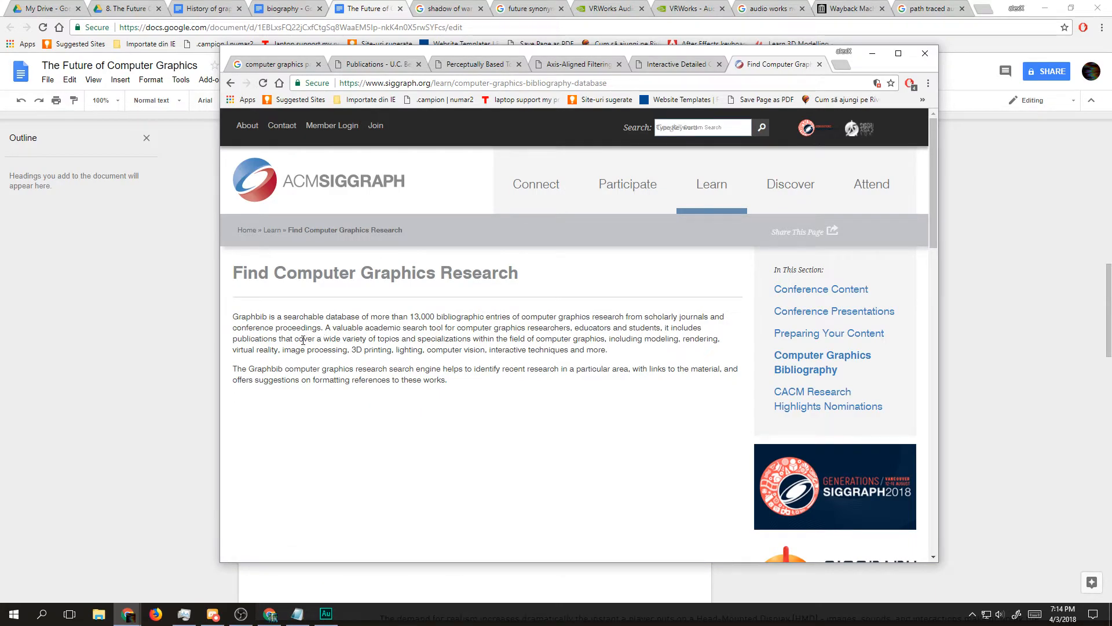
triple_click(349, 316)
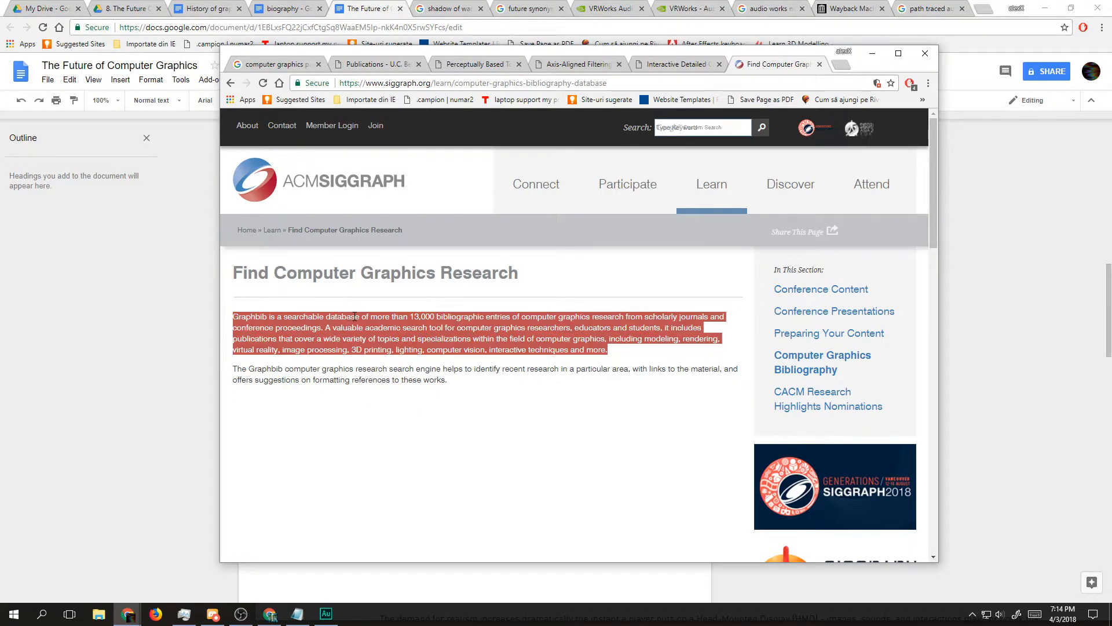
triple_click(404, 317)
click(544, 319)
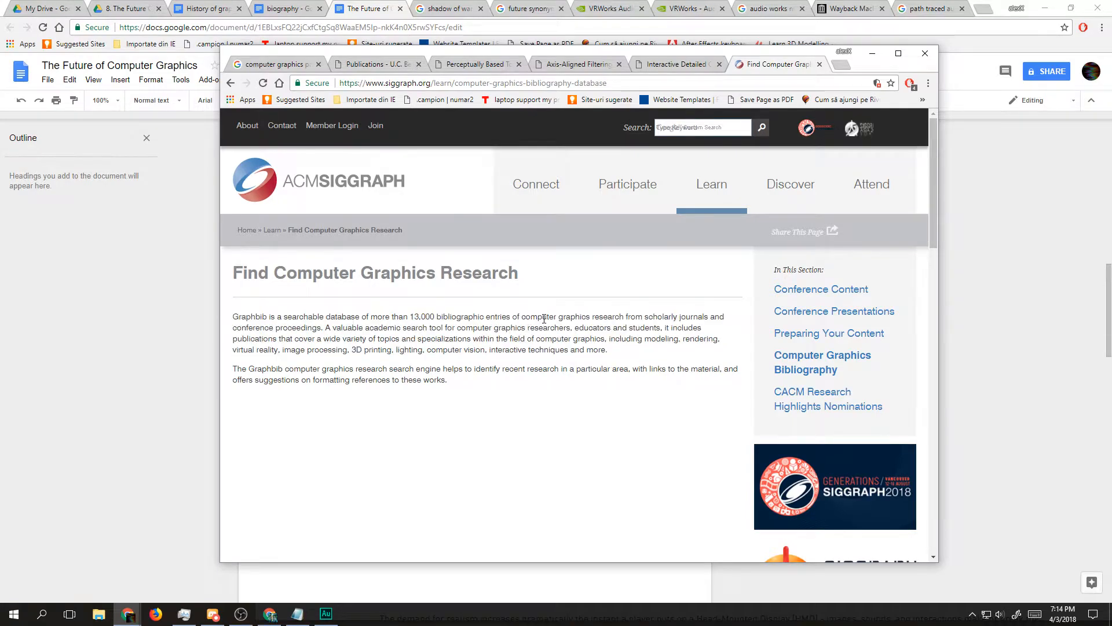
triple_click(586, 320)
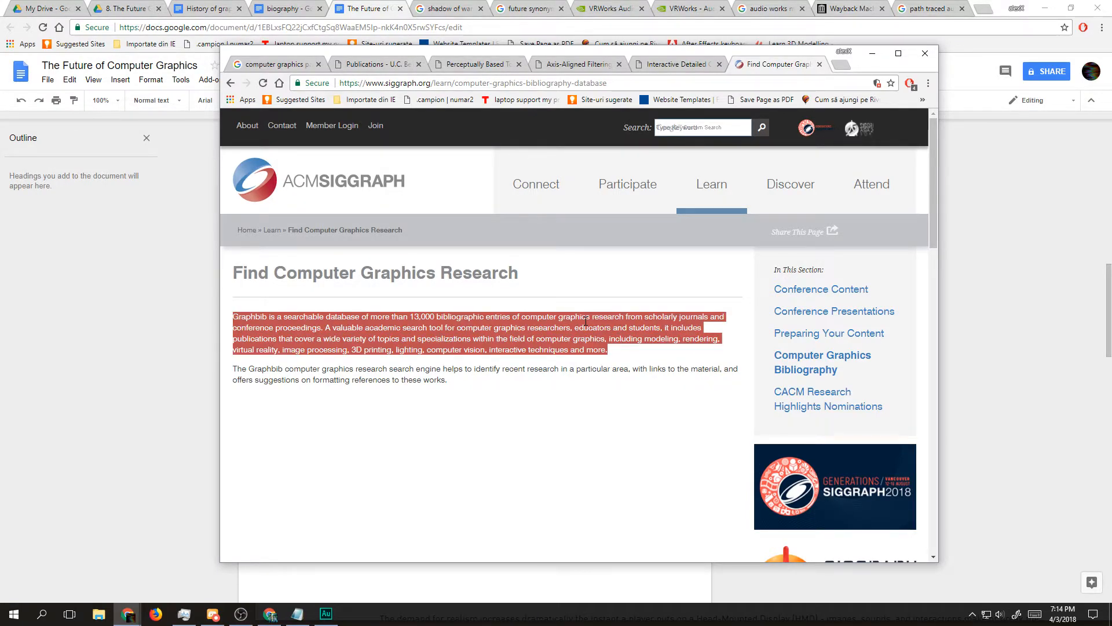
triple_click(261, 333)
click(334, 338)
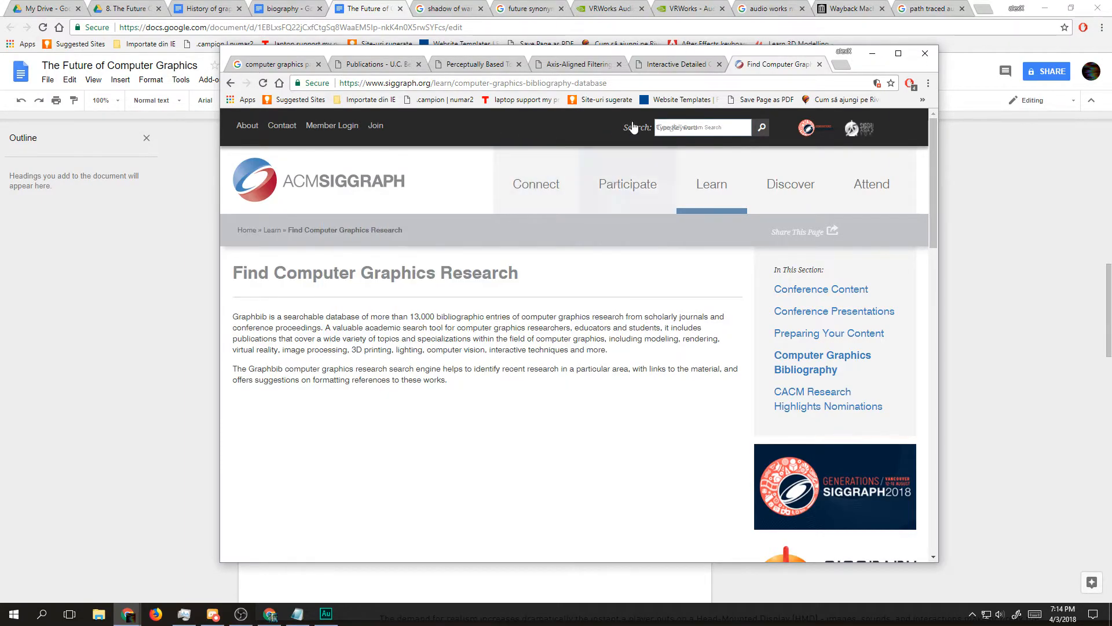
click(689, 131)
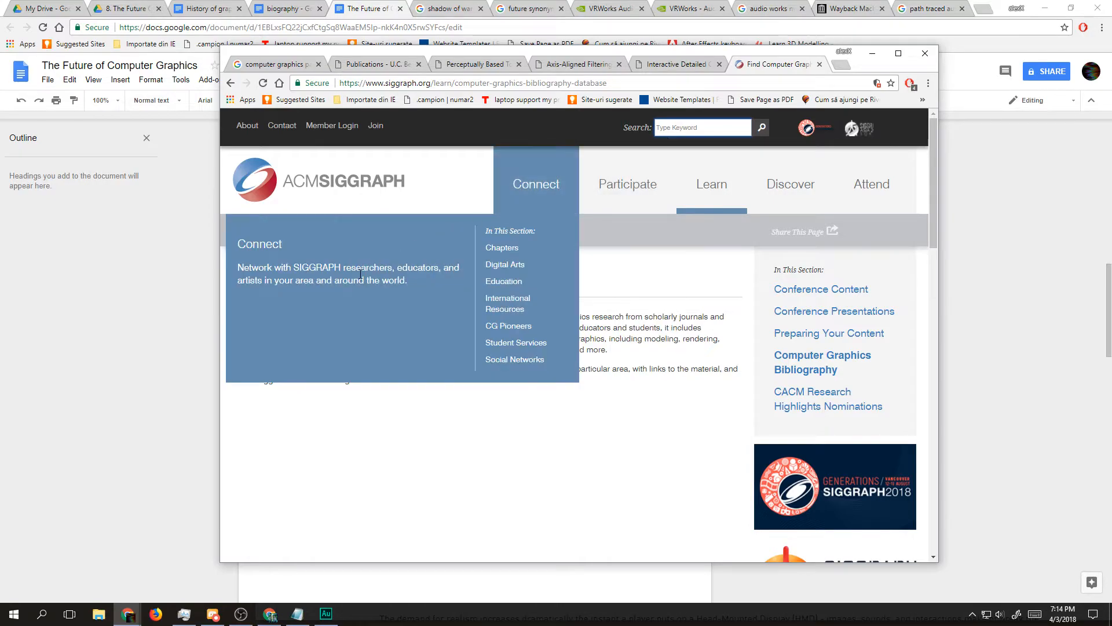
Step: Search the web for "Graphbib" in a new tab and open the gbib.siggraph.org result
triple_click(257, 369)
click(257, 369)
double_click(266, 368)
drag(265, 368, 846, 63)
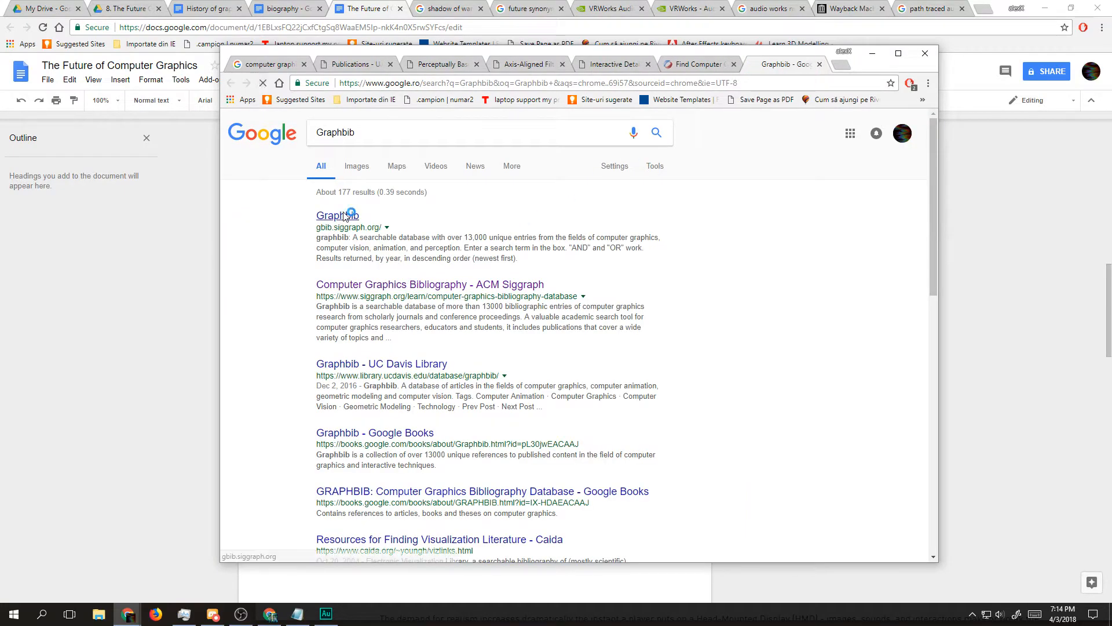
click(350, 216)
Step: Read the search instructions on the Graphbib page and search the database for "rendering"
click(429, 185)
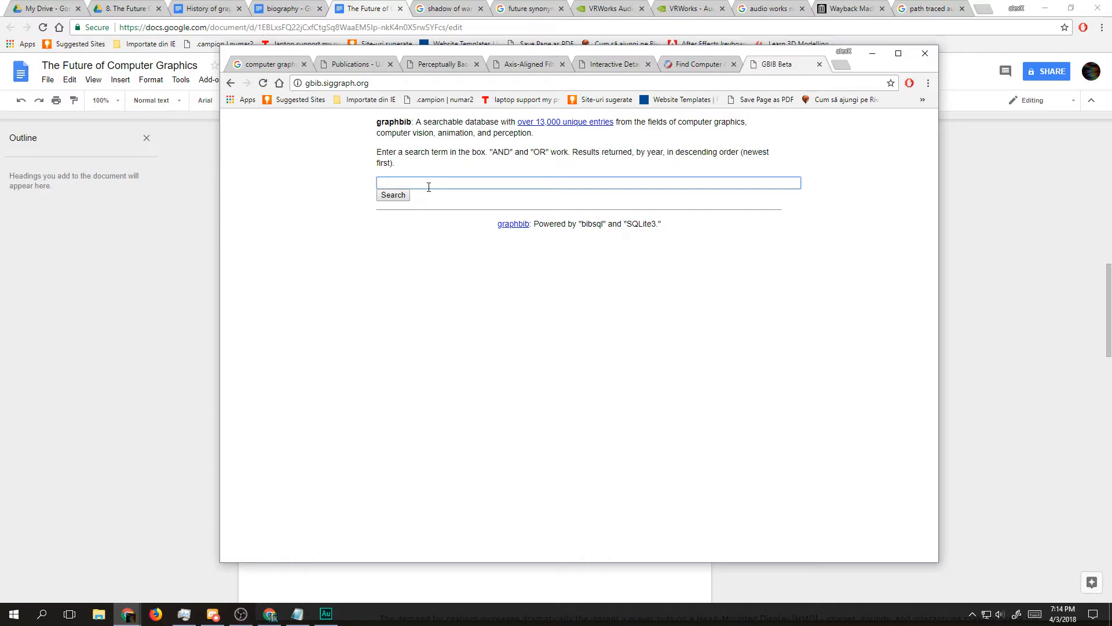
triple_click(443, 156)
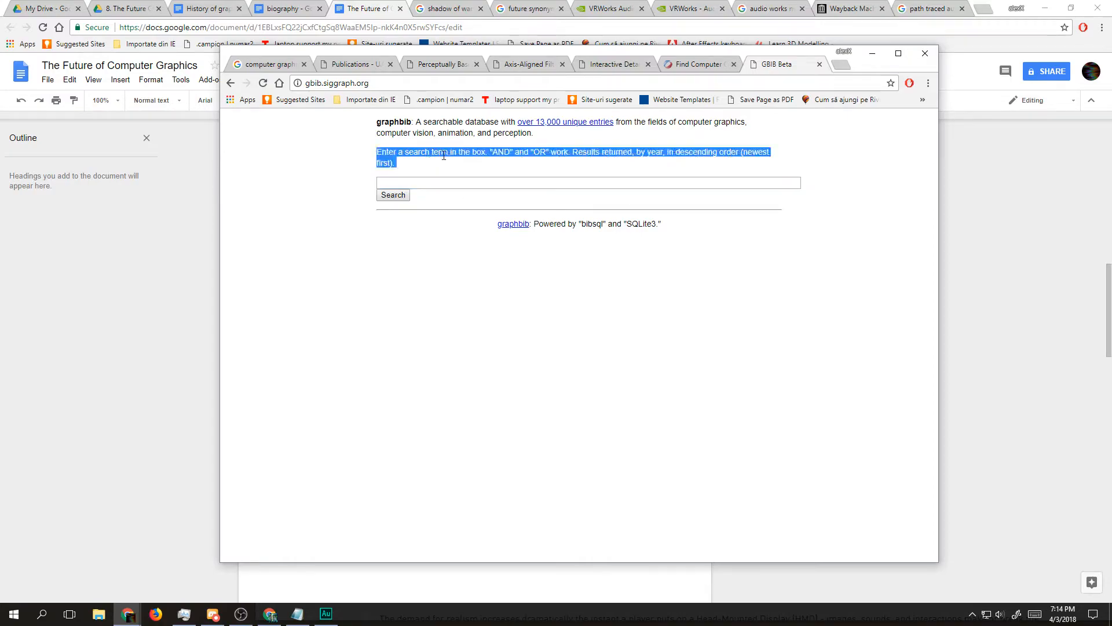
click(400, 182)
text(re)
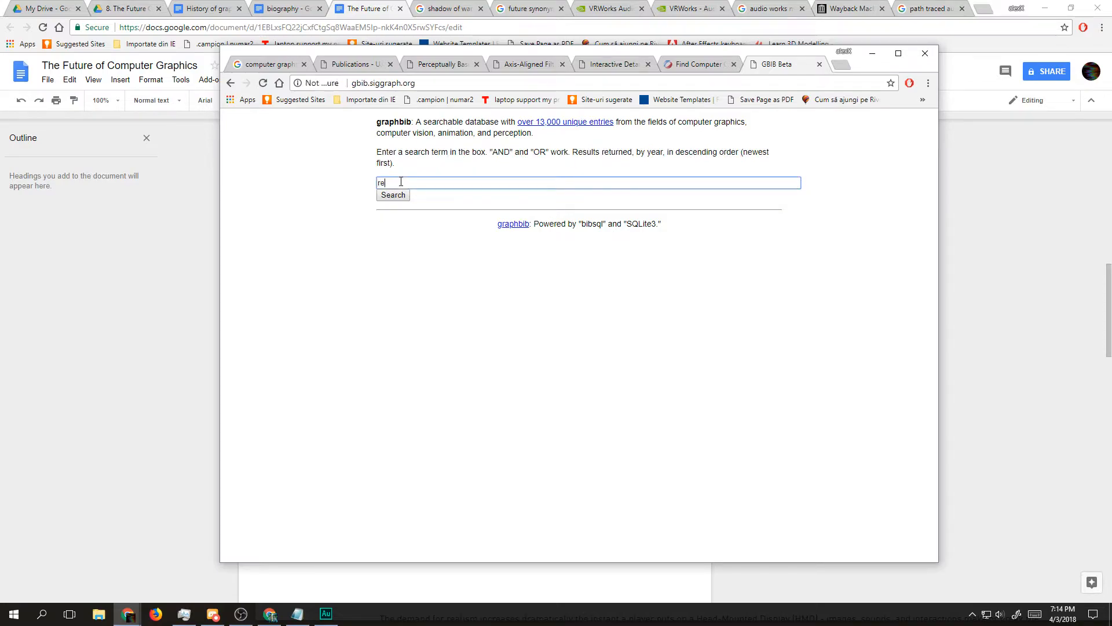
text(ndering)
key(Return)
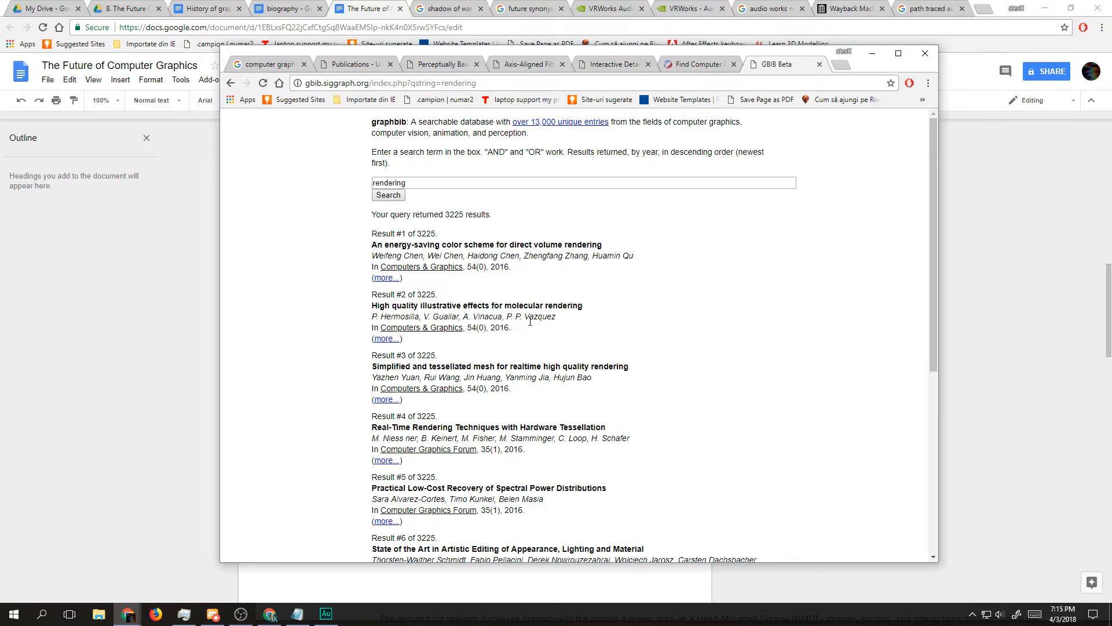
Step: Open the details of "High quality illustrative effects for molecular rendering" in a separate tab and examine its BibTeX entry
drag(387, 338, 839, 65)
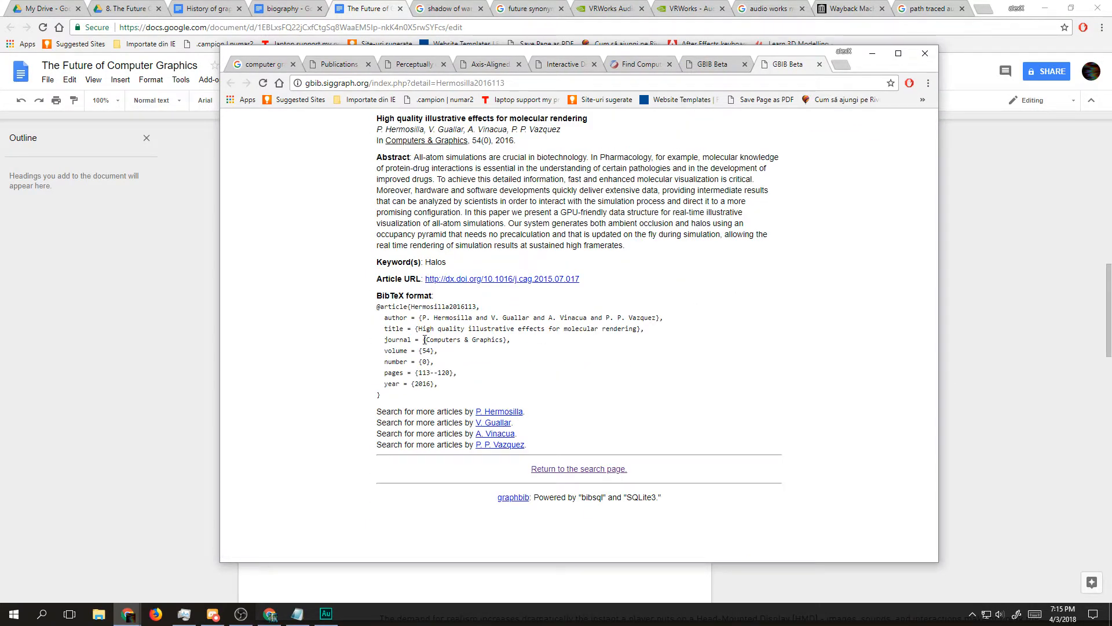
drag(385, 340, 500, 339)
click(459, 355)
drag(458, 376, 369, 376)
click(389, 371)
Step: Open the molecular rendering paper's article URL in a separate tab and look through its ScienceDirect page
drag(457, 281, 826, 65)
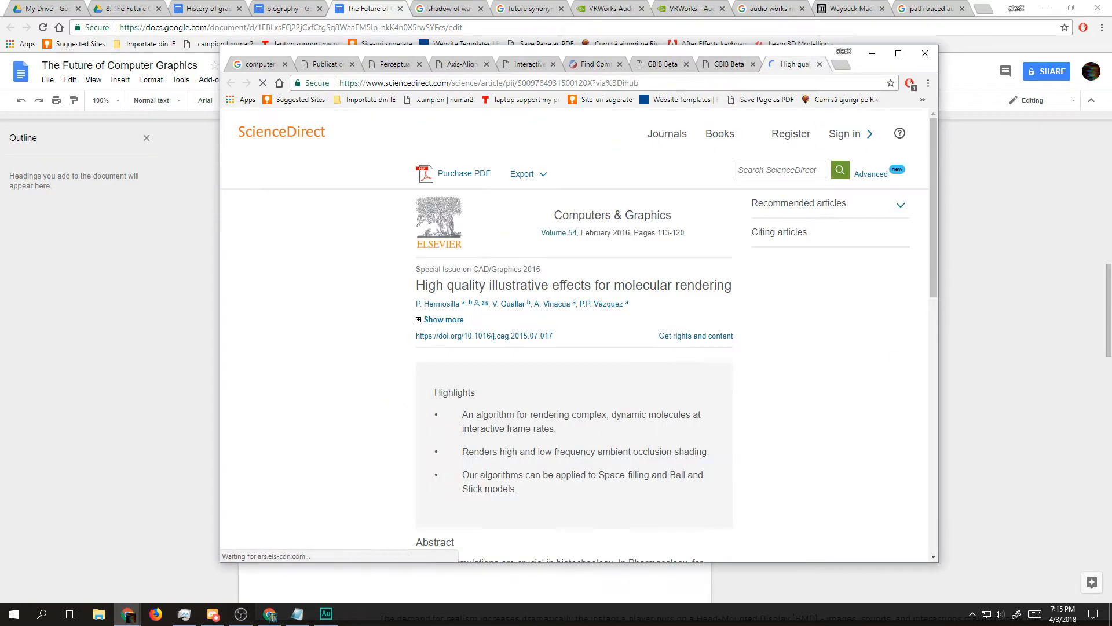
scroll(532, 422, down, 10)
scroll(532, 422, down, 5)
scroll(530, 420, up, 13)
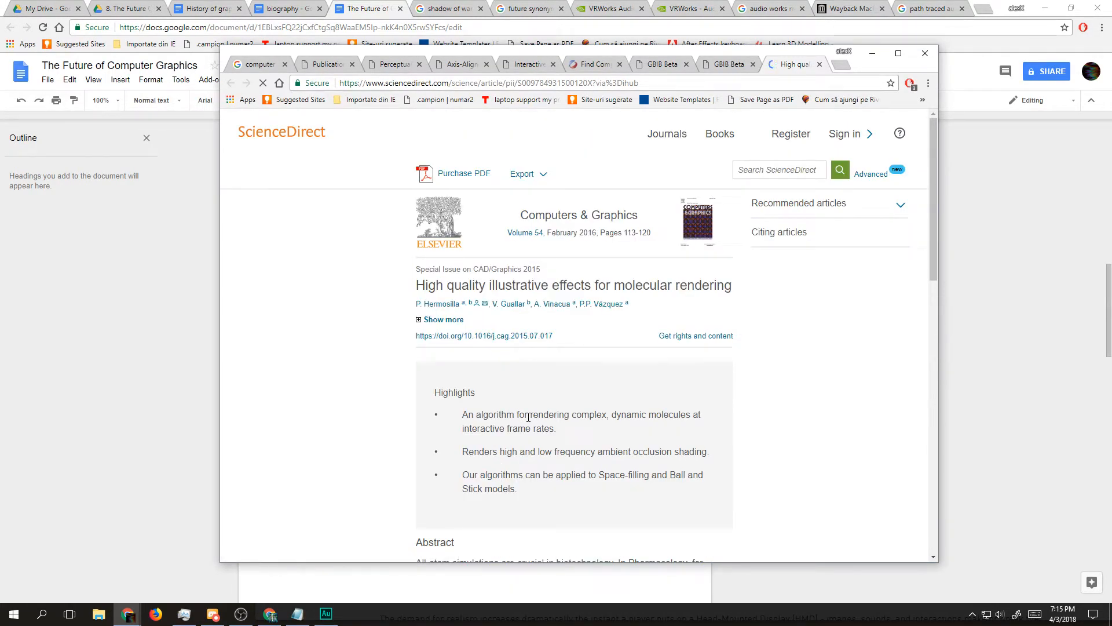
scroll(528, 417, down, 12)
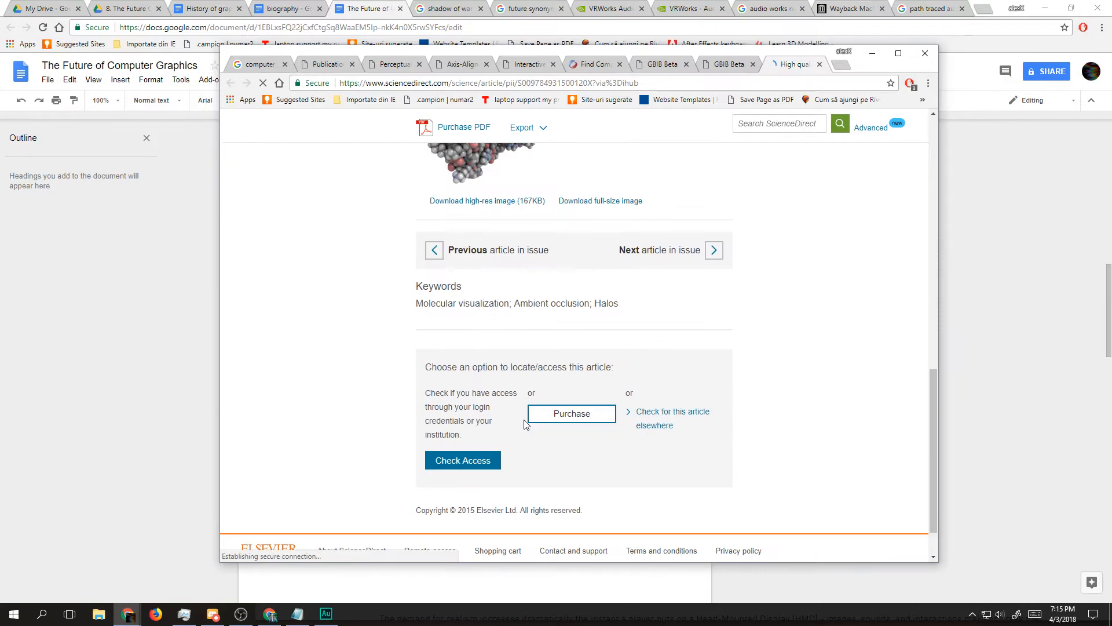
scroll(511, 336, up, 15)
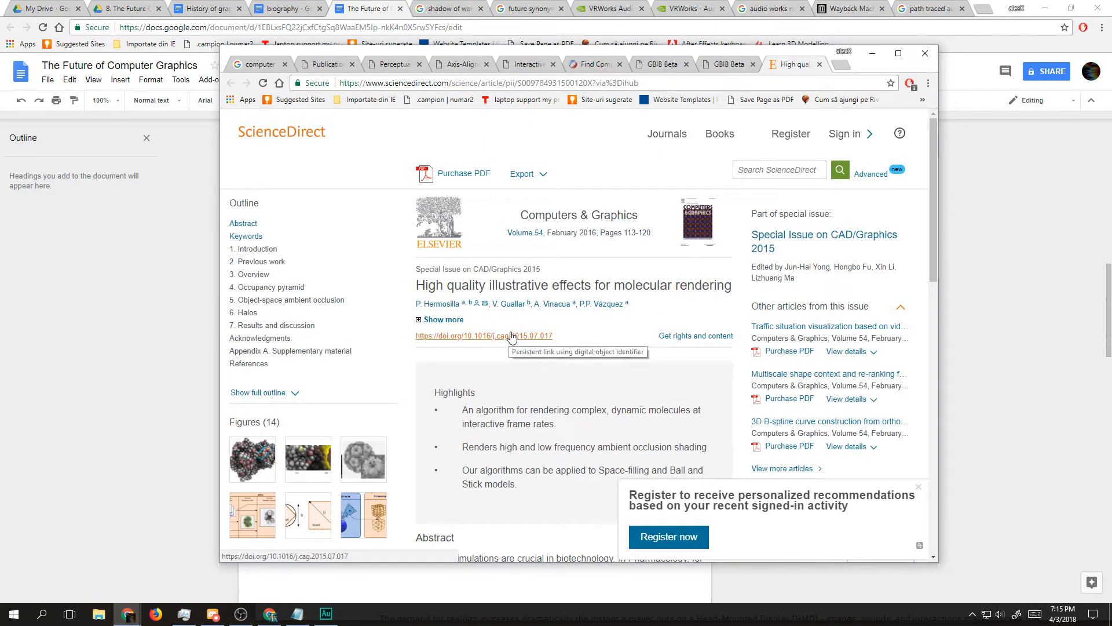
Step: Return to the Graphbib rendering results and examine the titles of the fourth and fifth papers
click(731, 73)
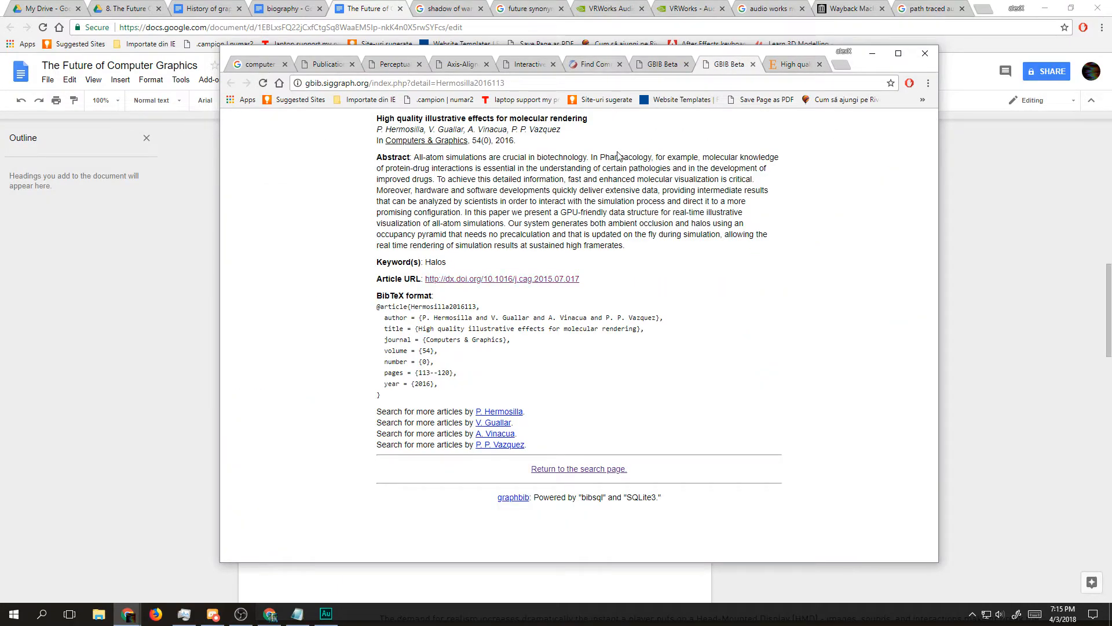
click(659, 64)
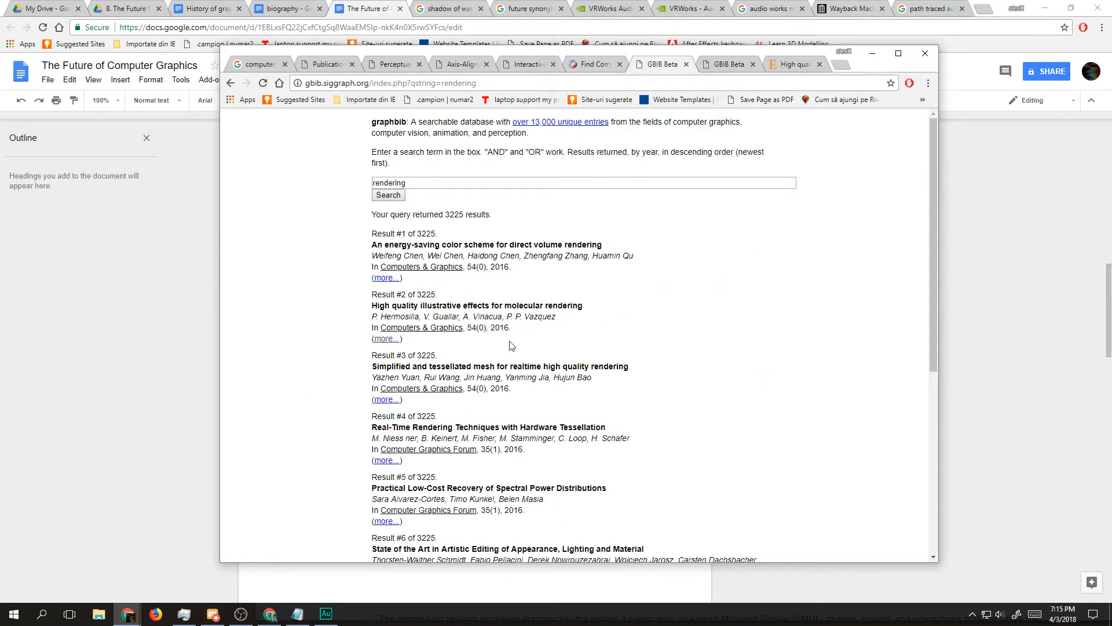
scroll(508, 332, down, 1)
triple_click(432, 379)
triple_click(436, 370)
click(530, 379)
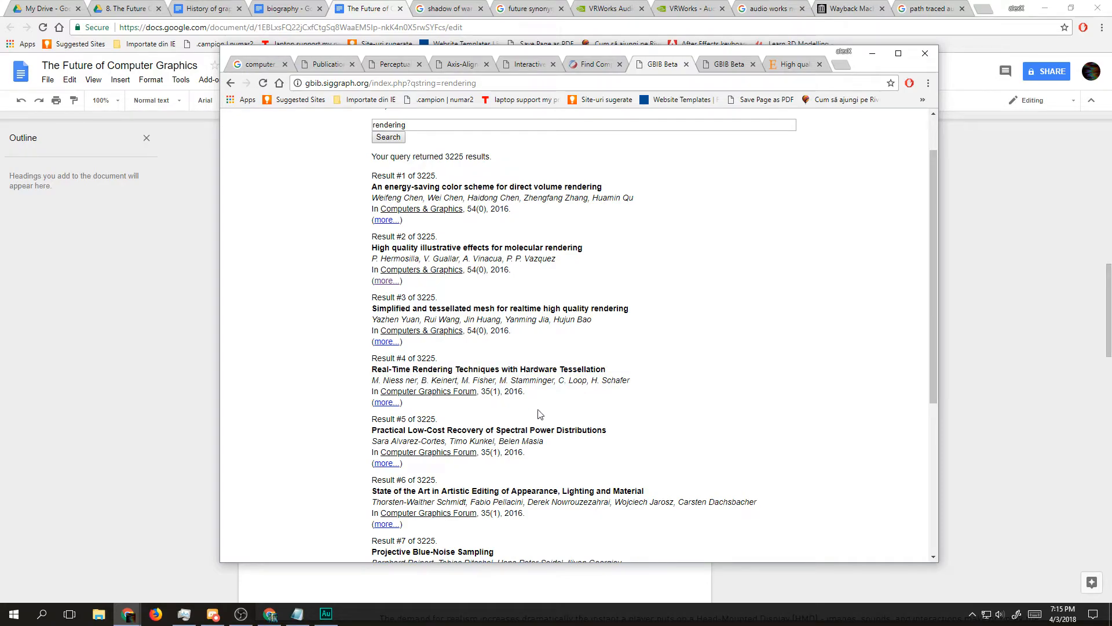
double_click(440, 440)
triple_click(453, 432)
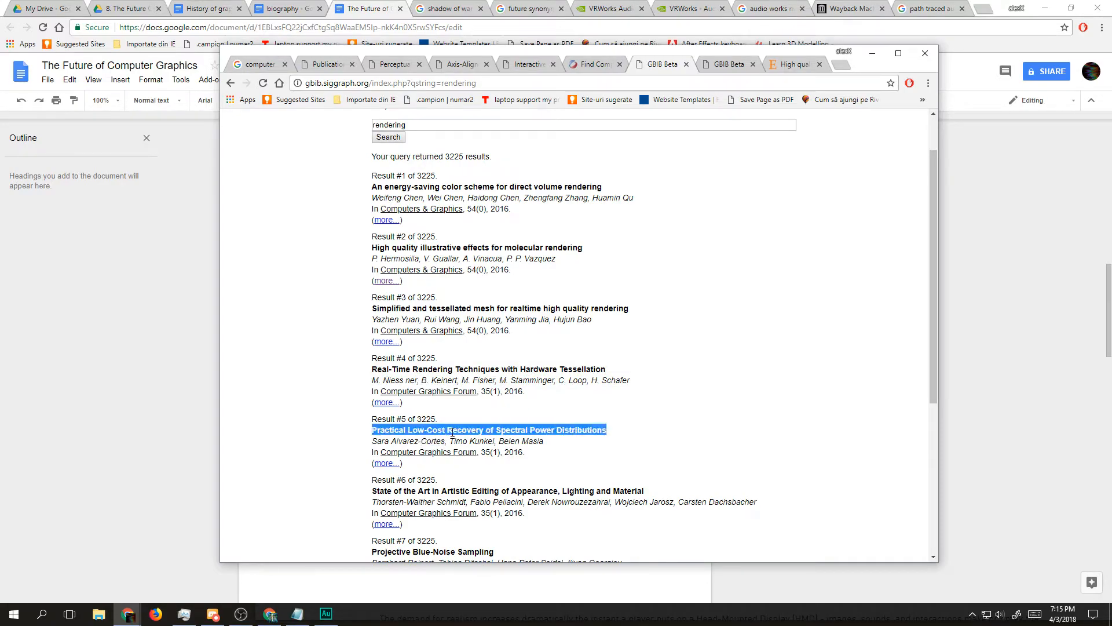
double_click(566, 431)
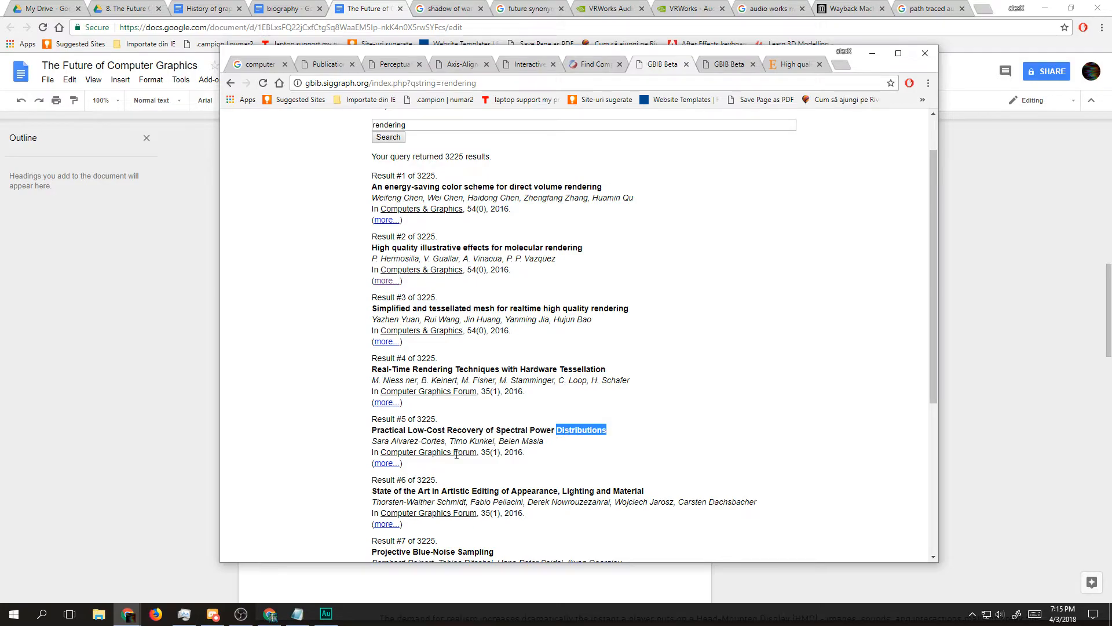
Step: Open "Real-Time Rendering Techniques with Hardware Tessellation" in a separate tab and follow its article URL to the Wiley Online Library page
drag(398, 406, 704, 60)
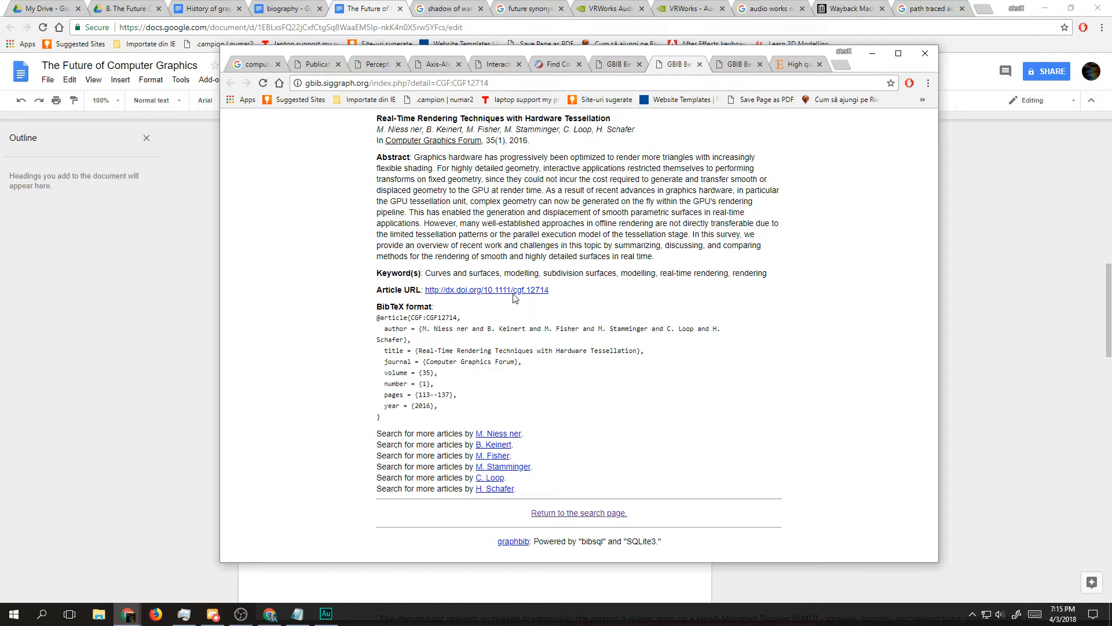
click(505, 291)
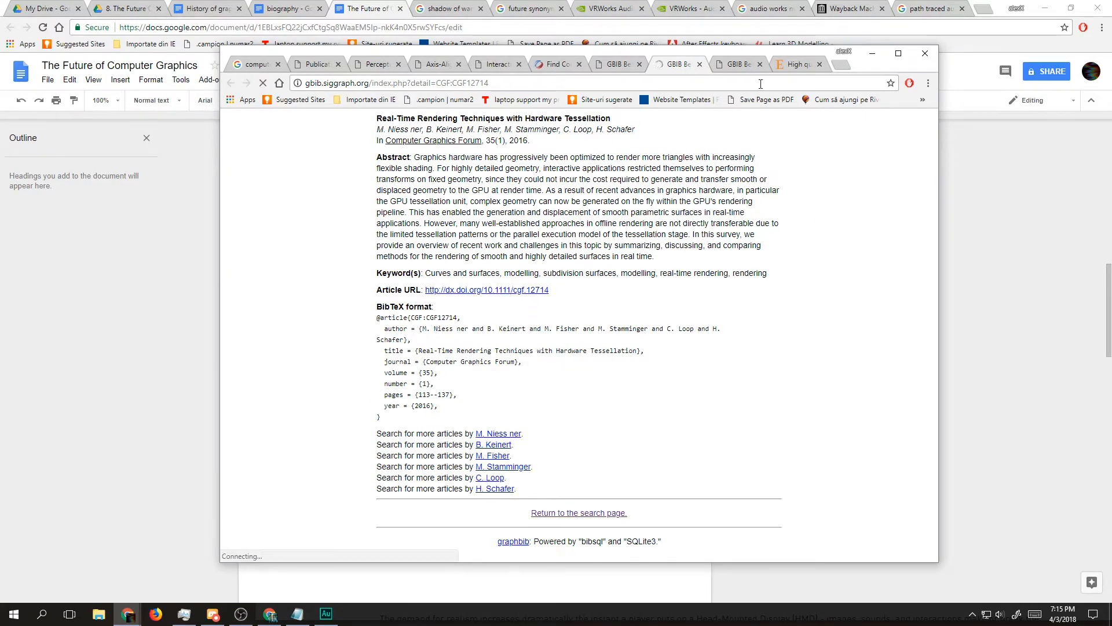
click(791, 64)
click(678, 60)
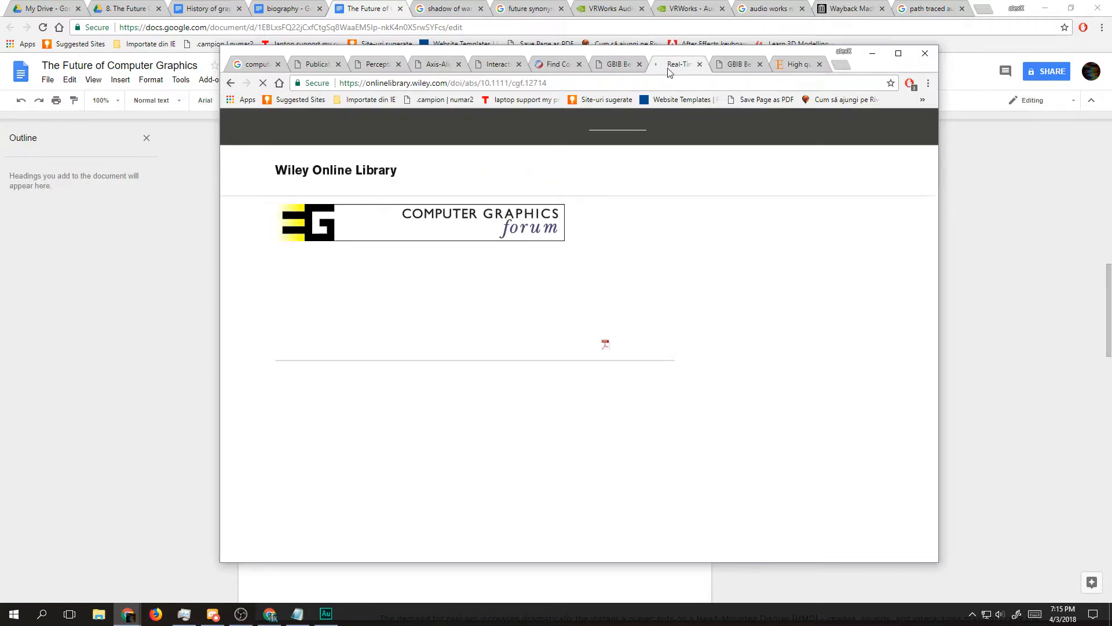
scroll(468, 297, down, 5)
scroll(467, 303, up, 5)
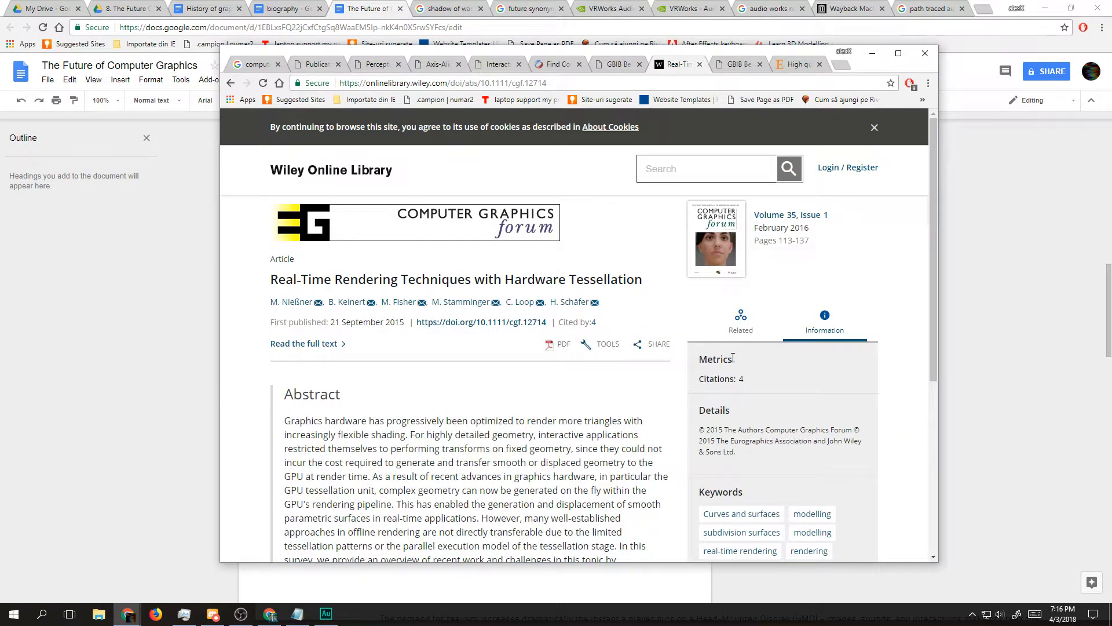
Step: Try to open the tessellation paper's PDF, return to its abstract page through the DOI link, and examine the publication details
click(560, 346)
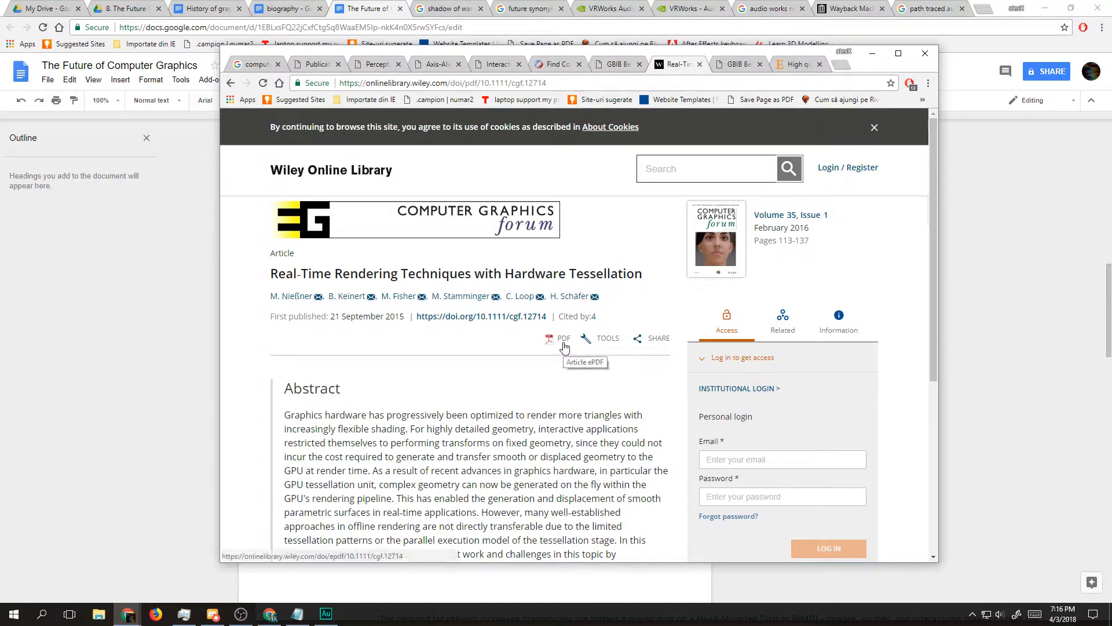
click(508, 317)
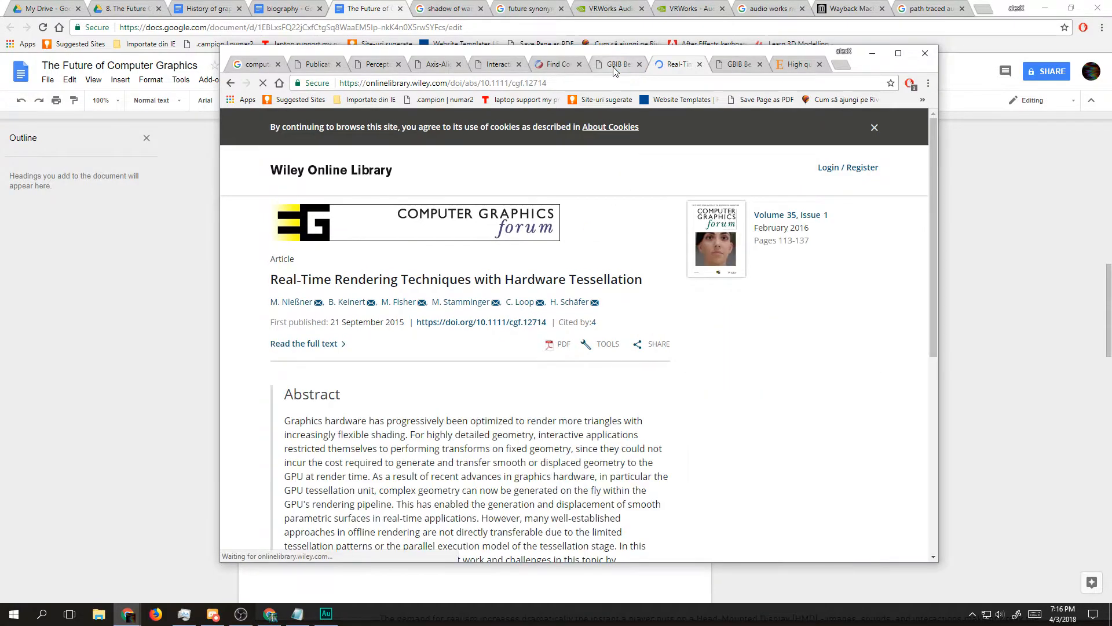
scroll(762, 395, down, 2)
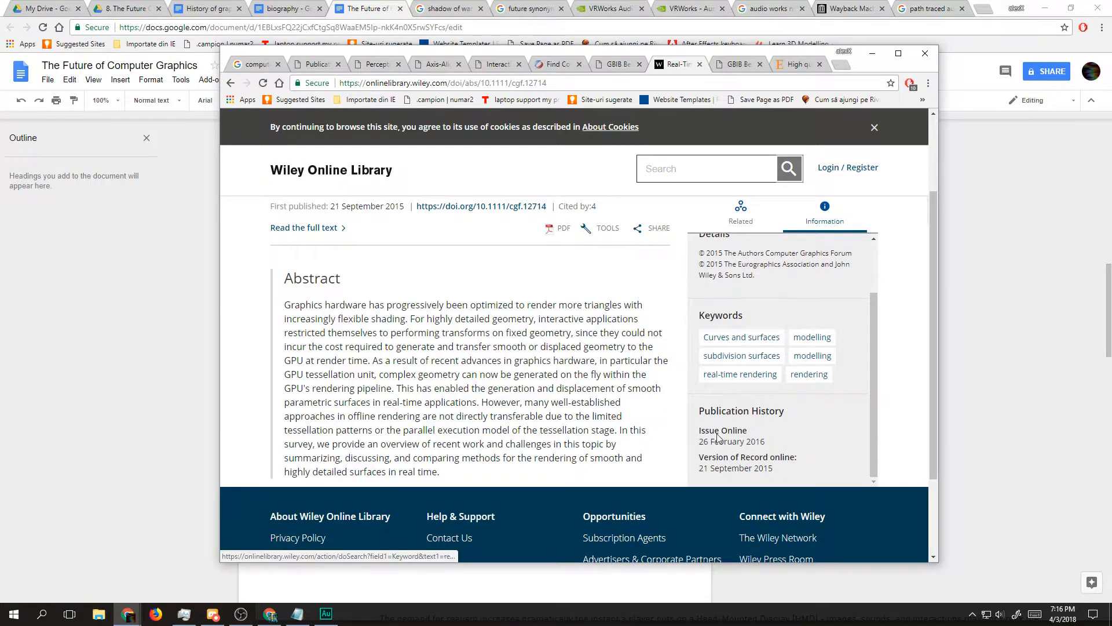
Step: Try to open the tessellation paper's PDF, check the Wiley account login page in a separate tab, and return to the paper
scroll(561, 402, up, 2)
click(561, 347)
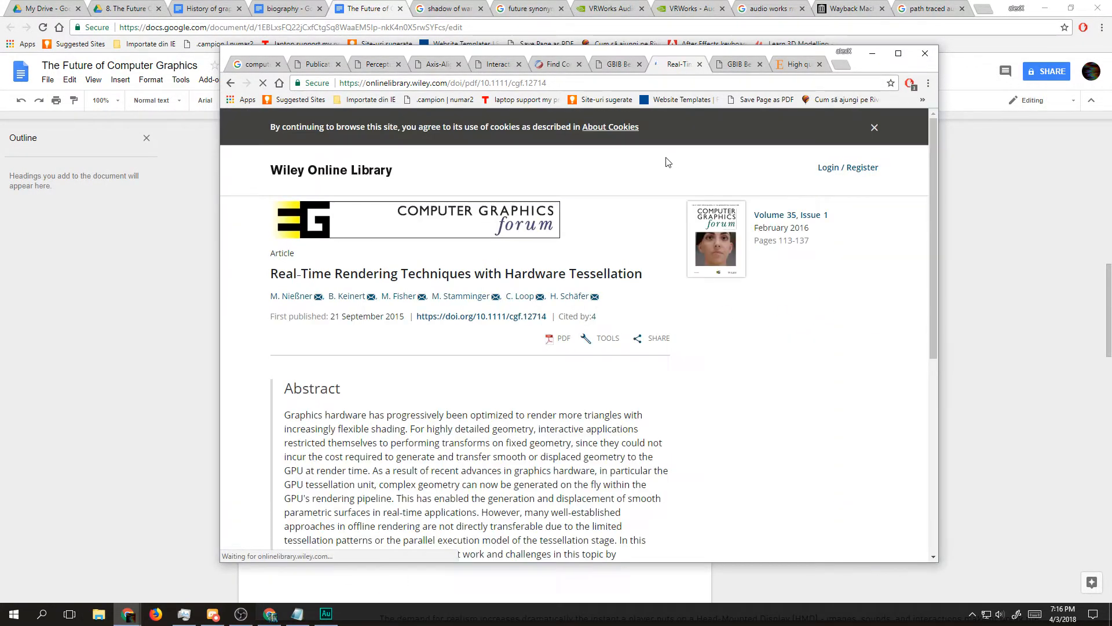
click(862, 168)
click(533, 313)
click(539, 381)
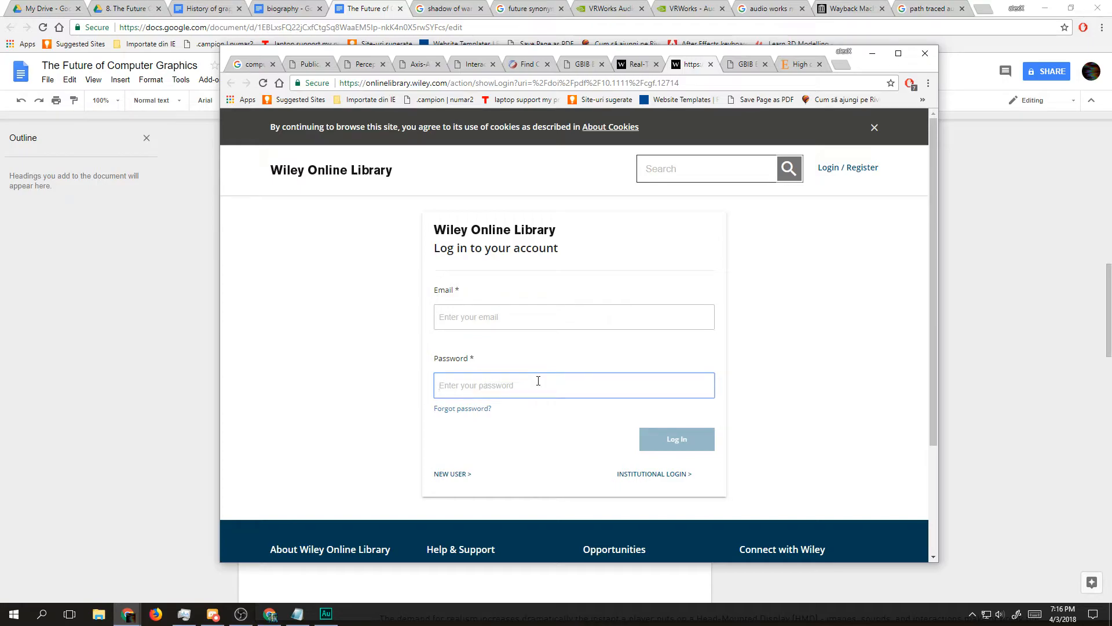
click(623, 65)
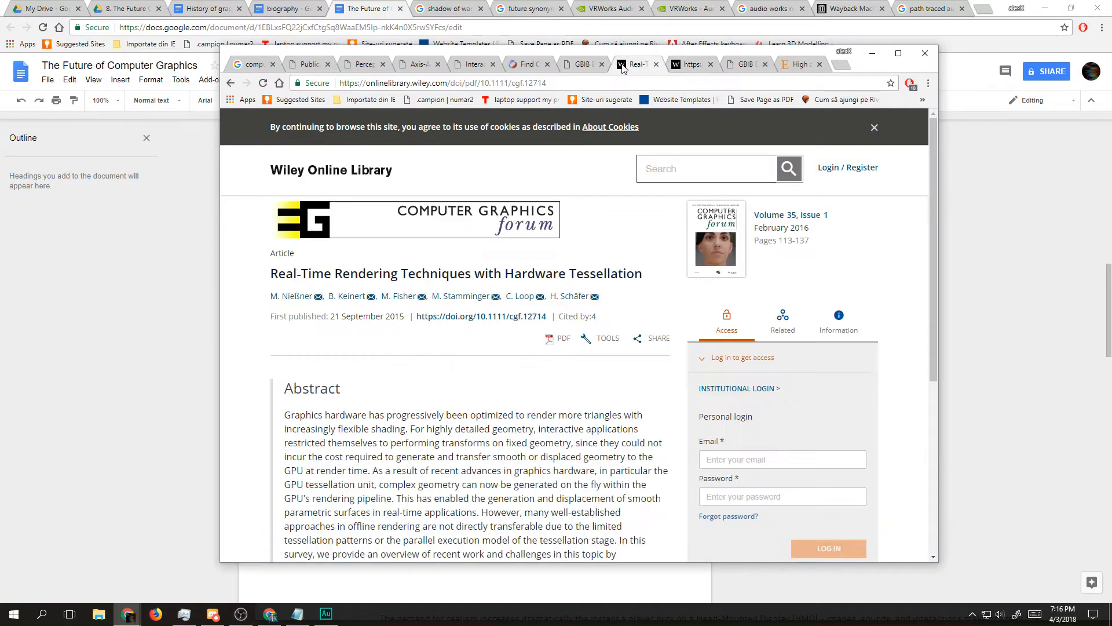
Step: Return to the Graphbib rendering results and examine the remaining paper titles on the first page, down to the tenth
click(572, 65)
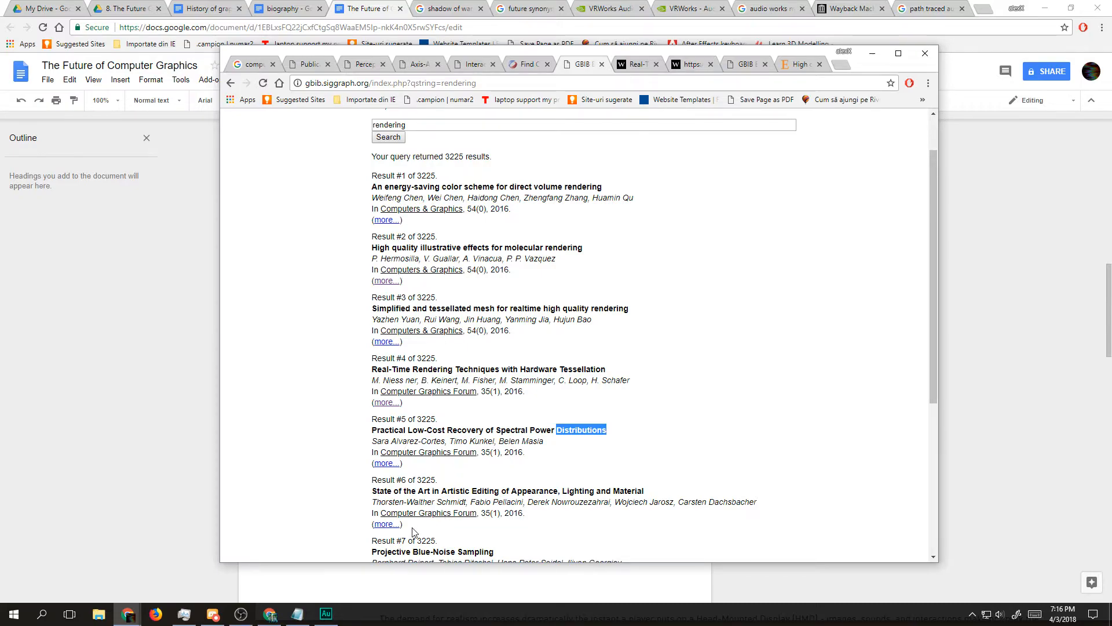
scroll(417, 524, down, 5)
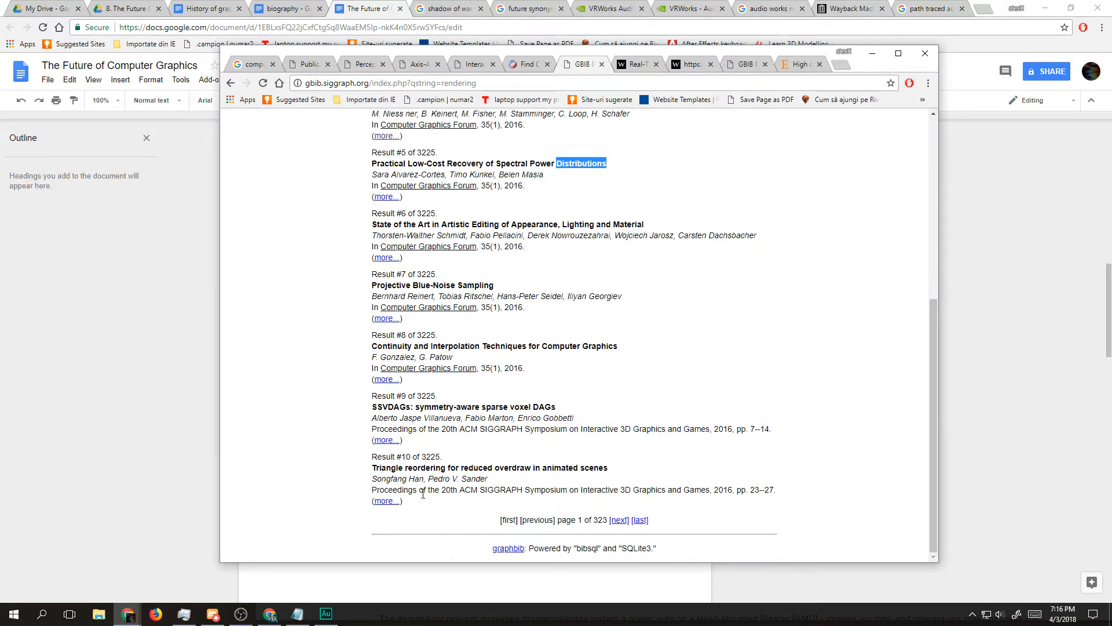
triple_click(442, 471)
triple_click(467, 468)
scroll(499, 451, up, 5)
scroll(499, 451, up, 1)
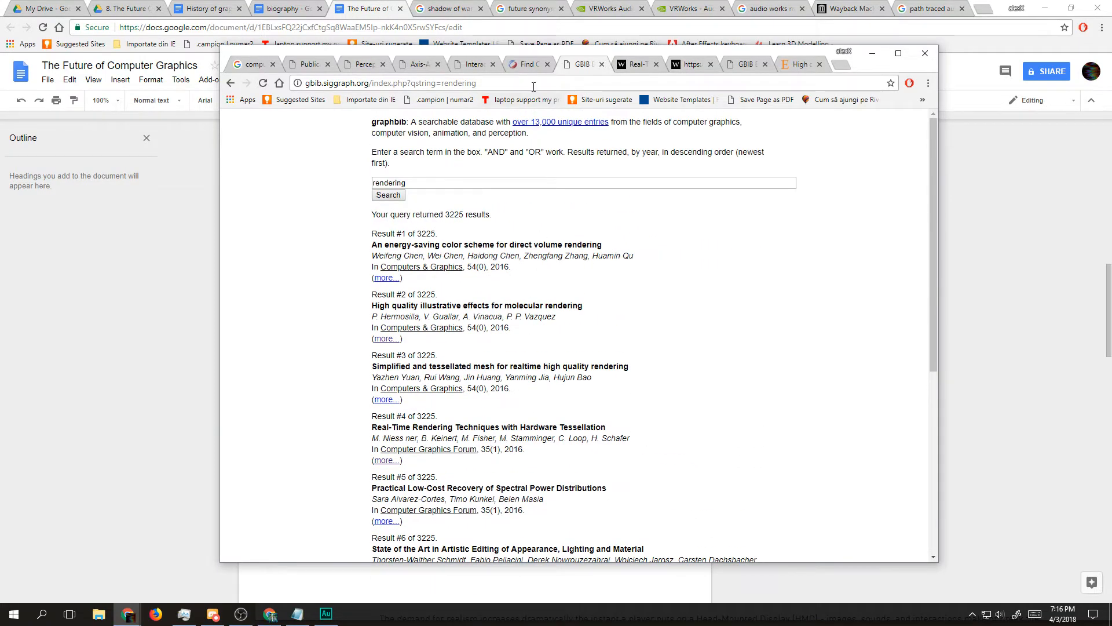
Step: Go back through the open Berkeley paper tabs to the "computer graphics papers" search and look over the listed sources
click(531, 65)
click(474, 65)
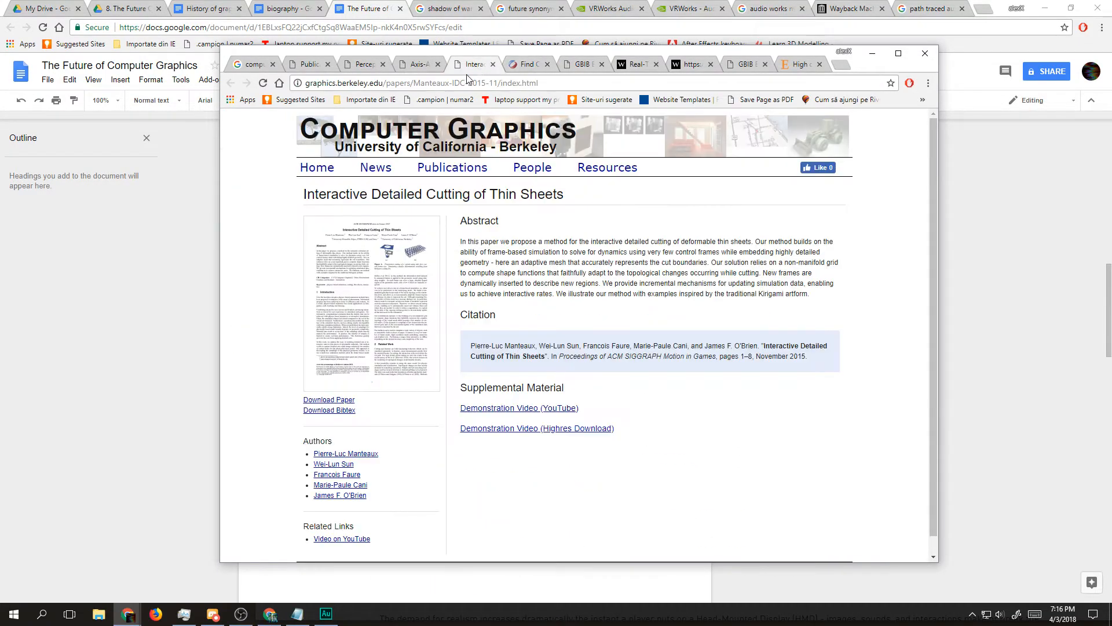
click(422, 64)
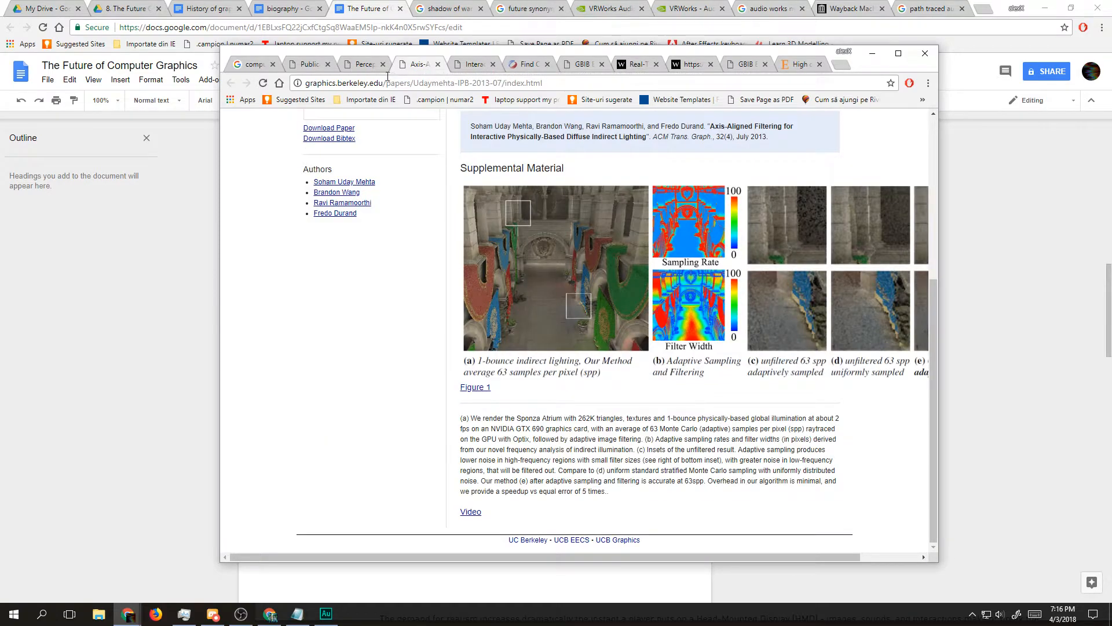
click(364, 64)
click(307, 64)
click(253, 64)
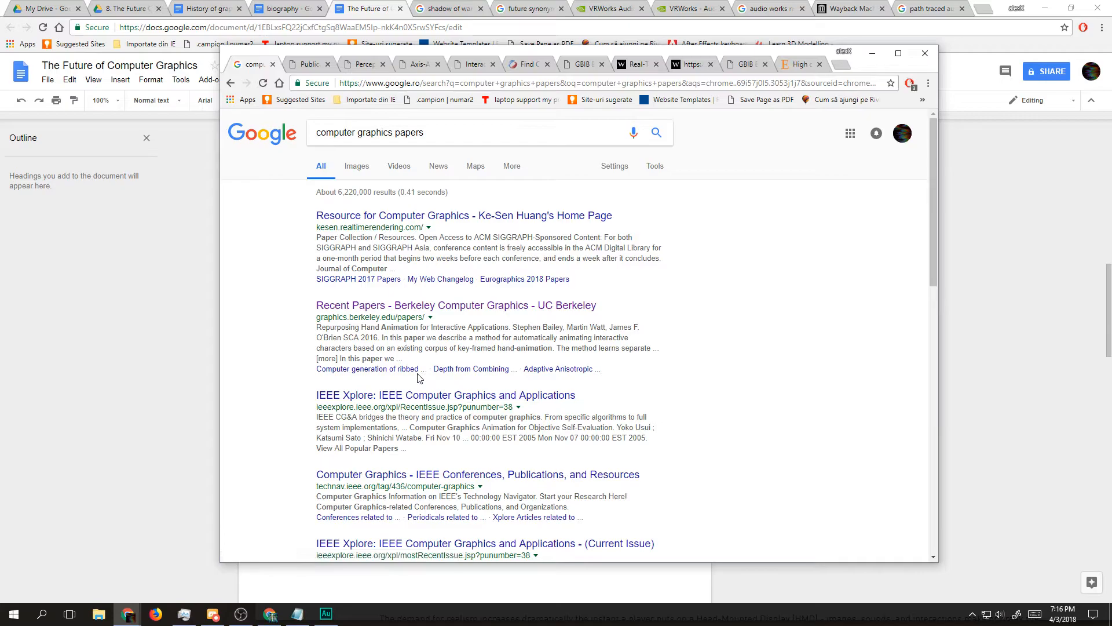
scroll(414, 332, down, 3)
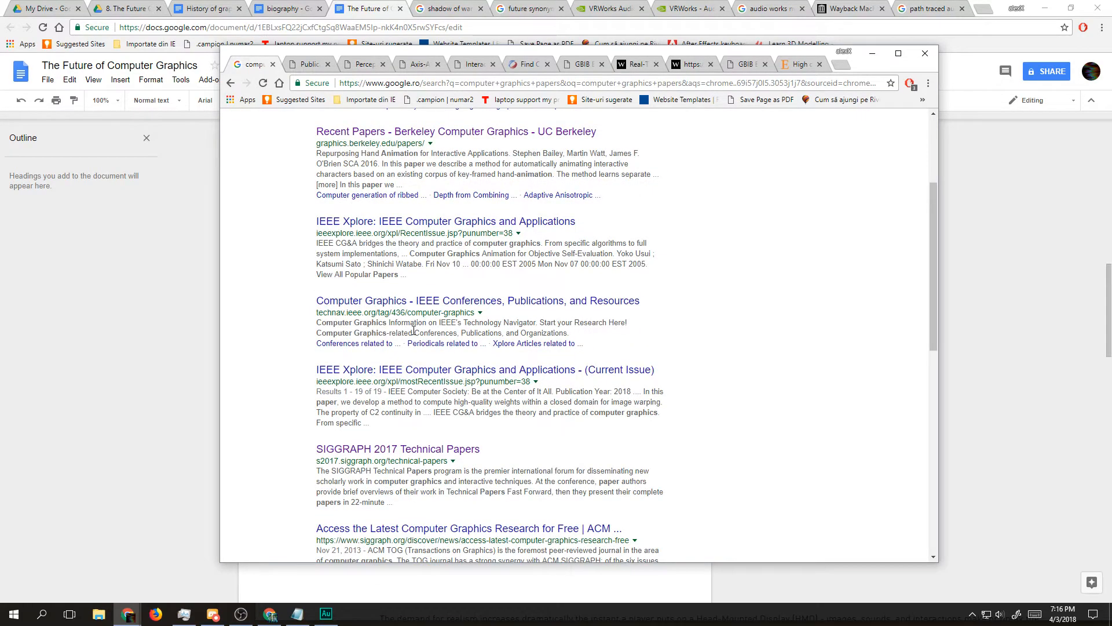
scroll(414, 332, down, 3)
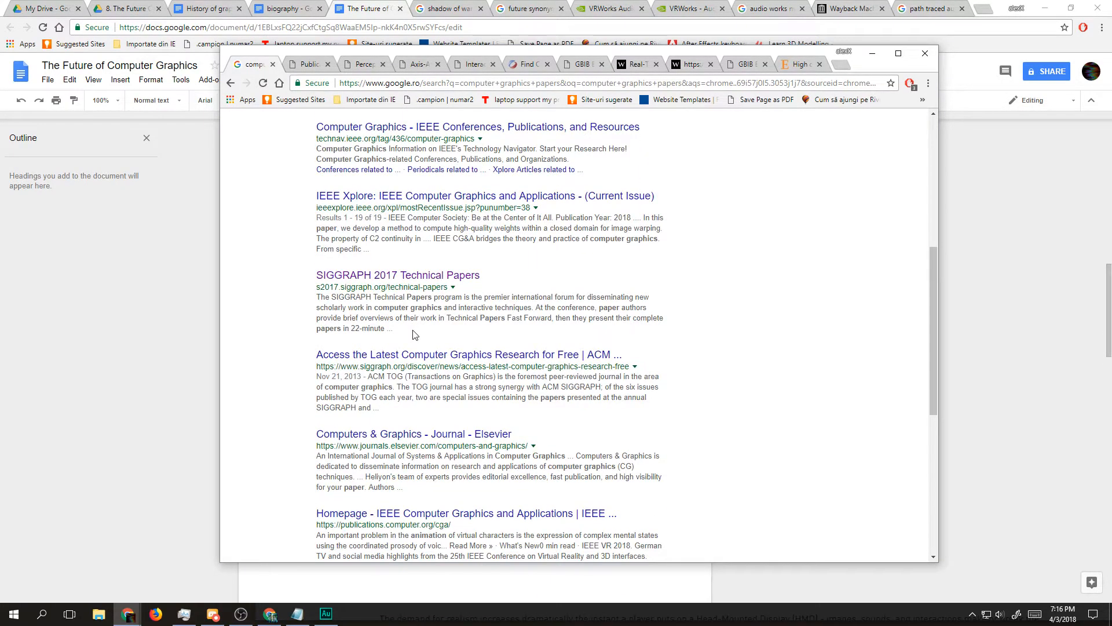
Step: Revisit the SIGGRAPH research page and the Graphbib rendering results, and read the titles from the fifth paper to the tenth
click(584, 65)
click(514, 65)
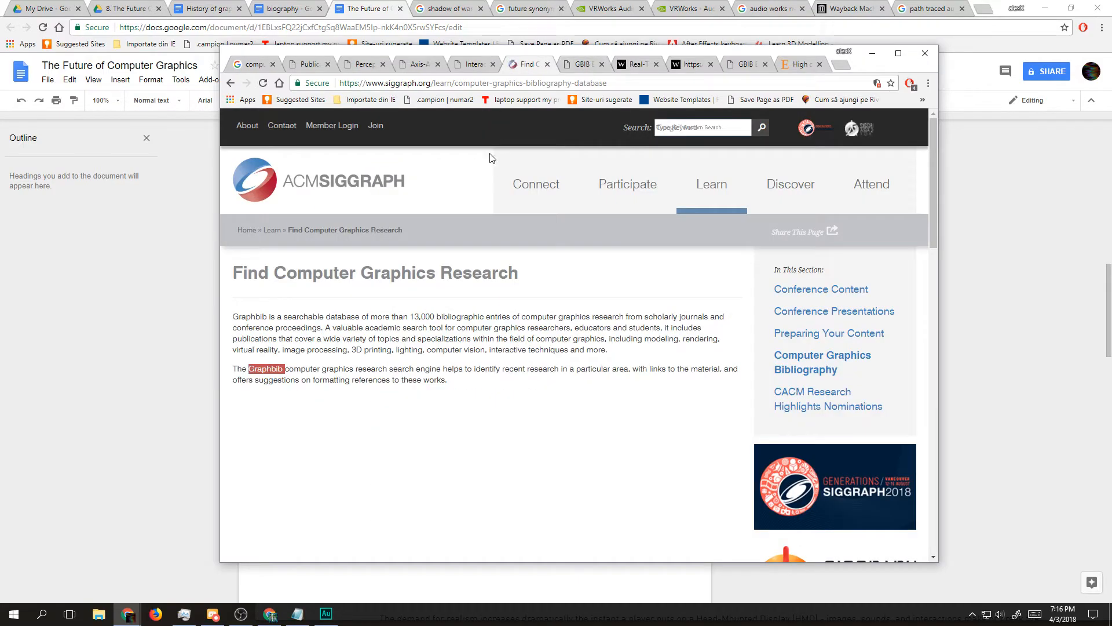
click(578, 65)
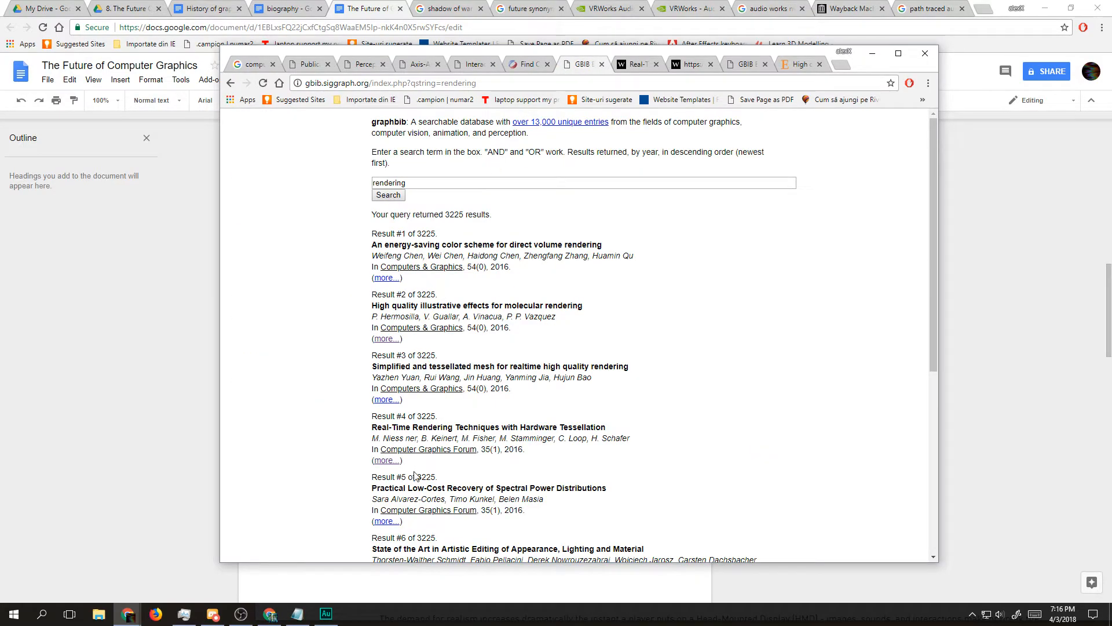
drag(445, 488, 510, 488)
scroll(460, 510, down, 1)
scroll(460, 510, down, 2)
drag(372, 436, 494, 435)
scroll(440, 405, down, 3)
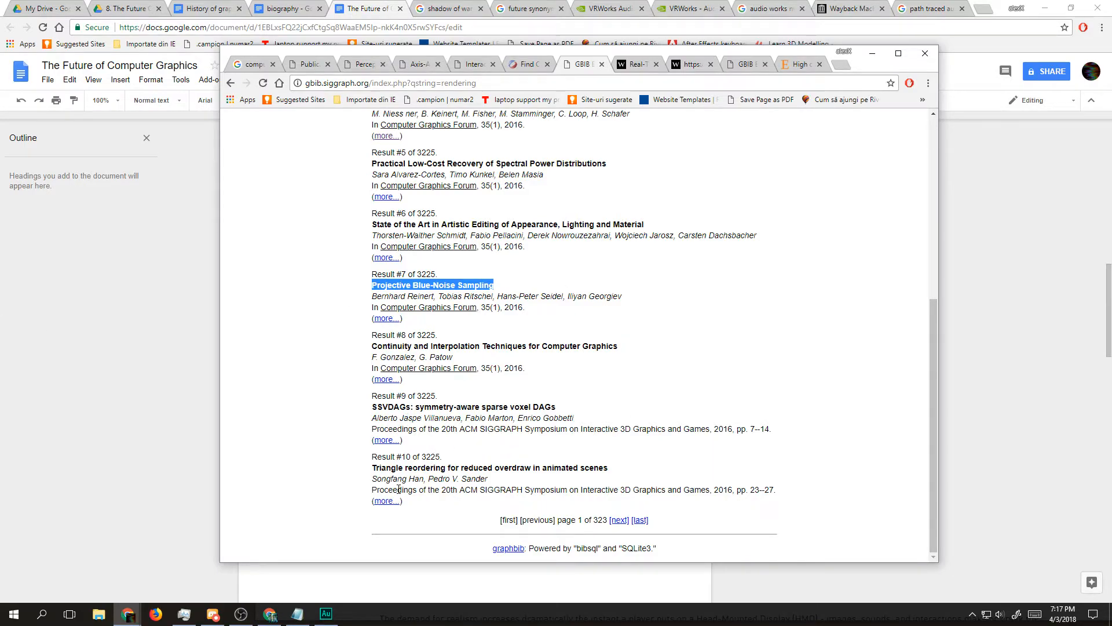
Step: Open the second page of Graphbib rendering results and examine the paper titles, including "Adaptive deferred shading"
click(619, 522)
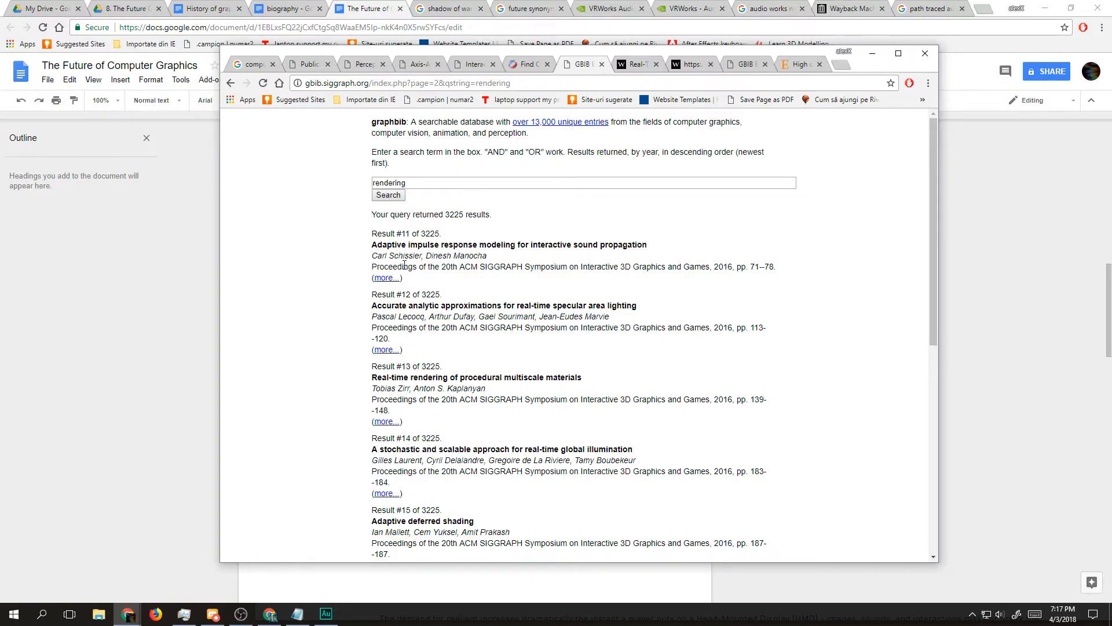
triple_click(430, 248)
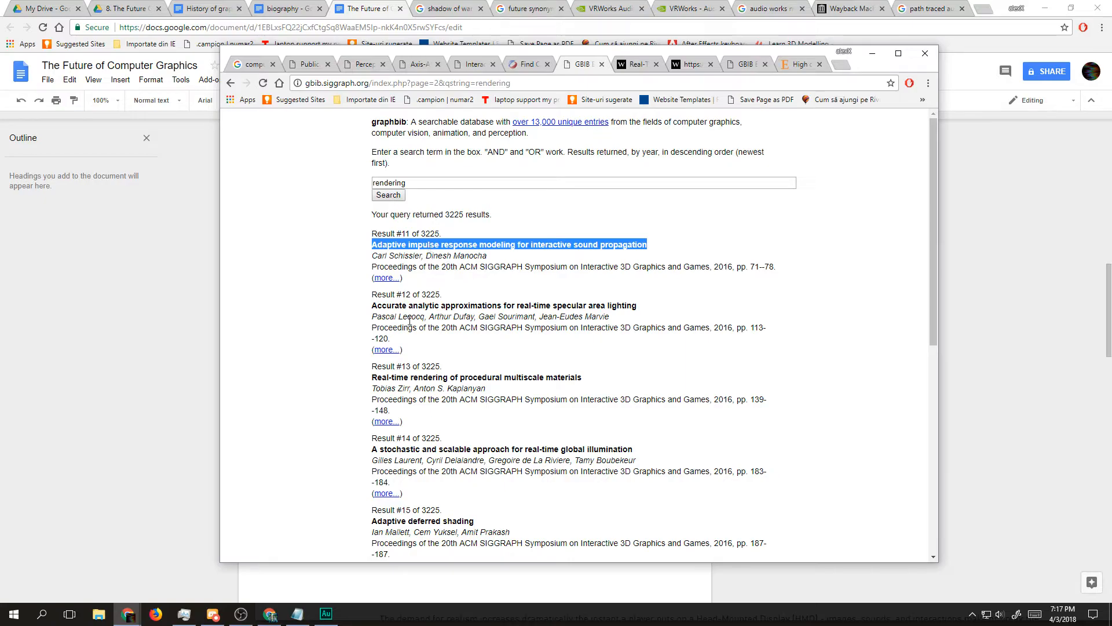
click(483, 307)
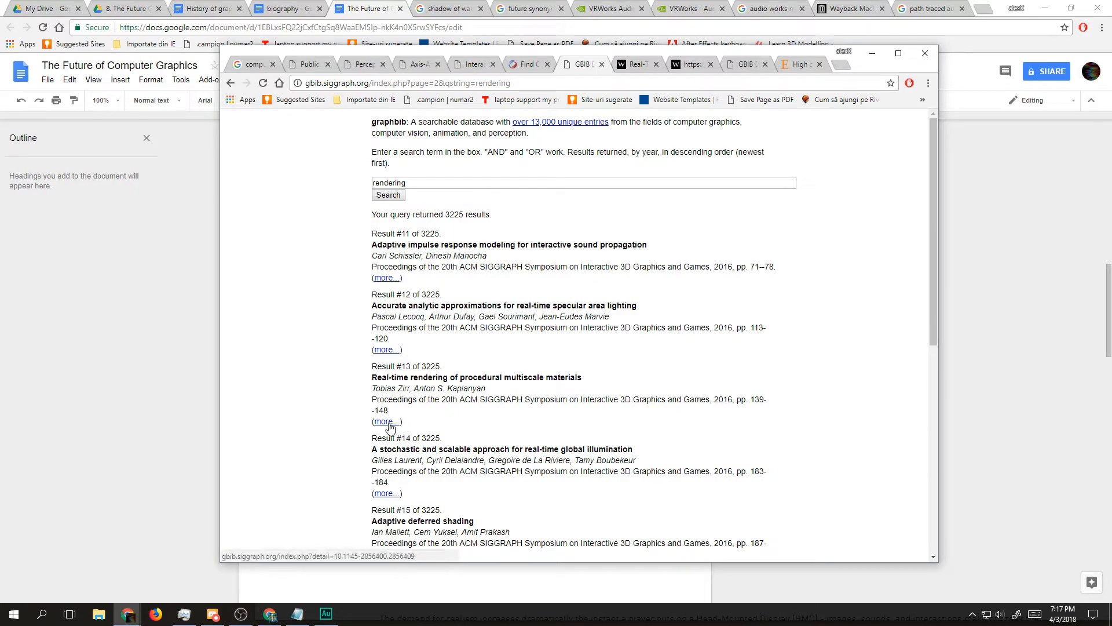
scroll(467, 417, down, 2)
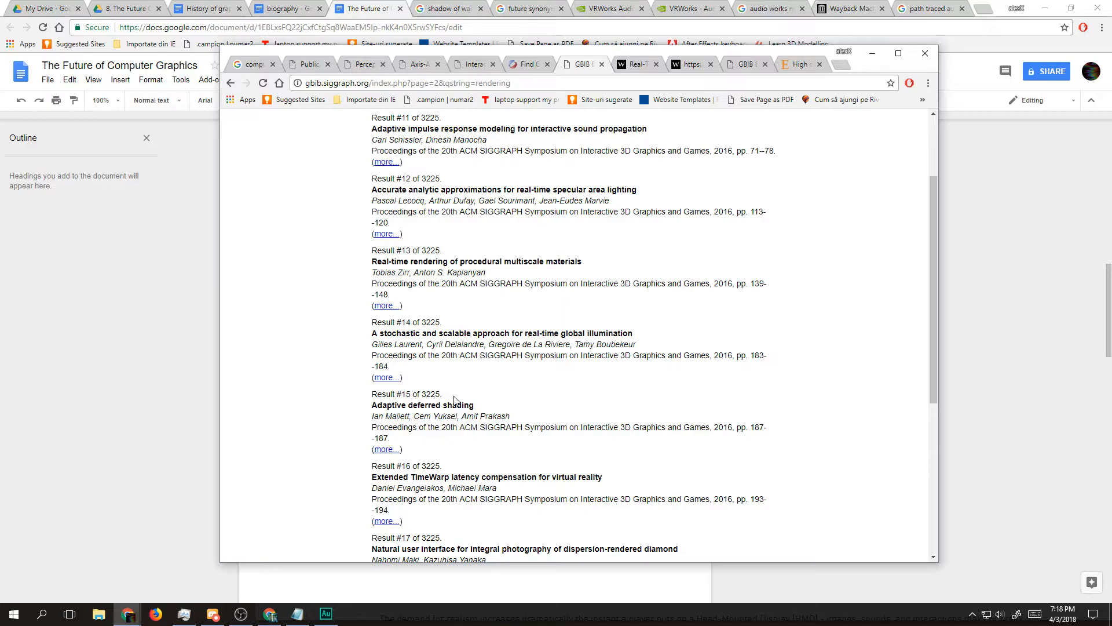
mouse_move(470, 405)
mouse_down()
mouse_move(387, 405)
mouse_move(474, 406)
mouse_up()
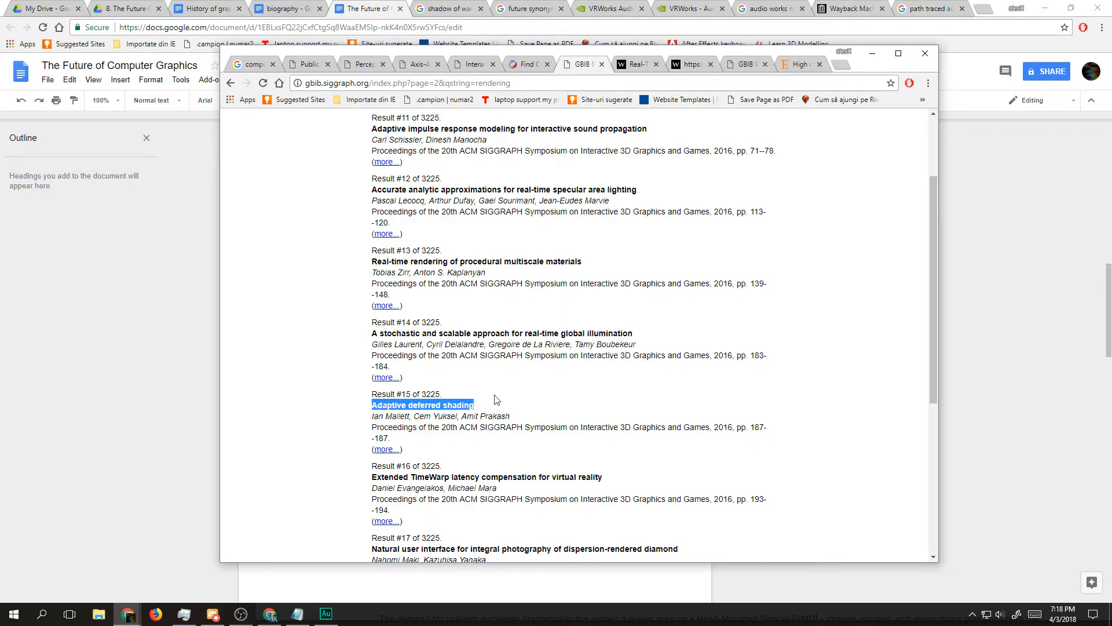
scroll(464, 400, down, 1)
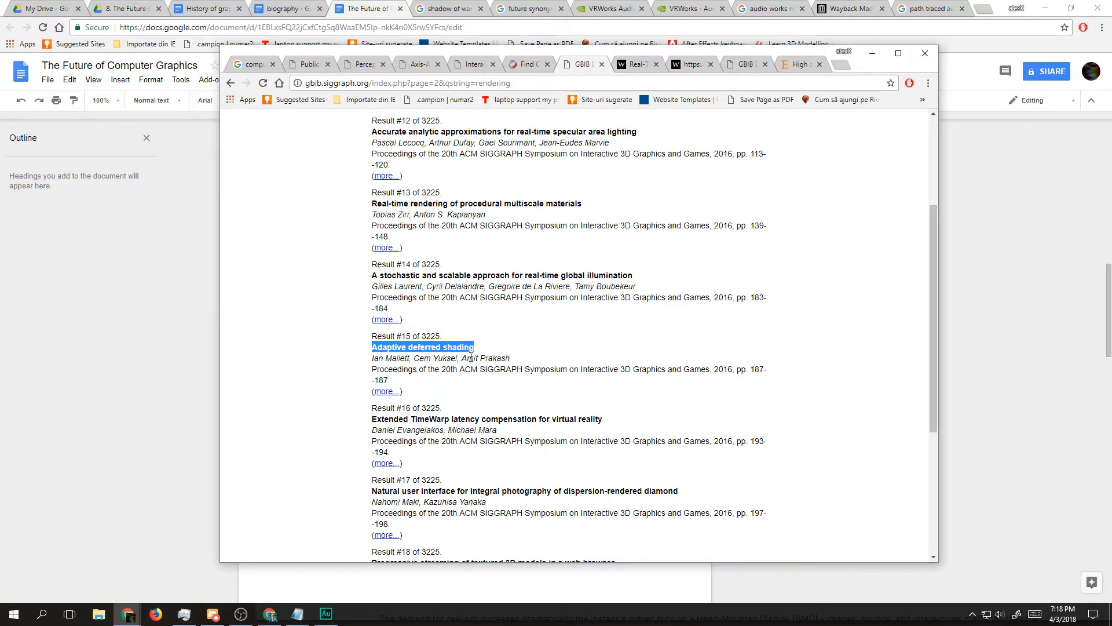
scroll(446, 434, down, 3)
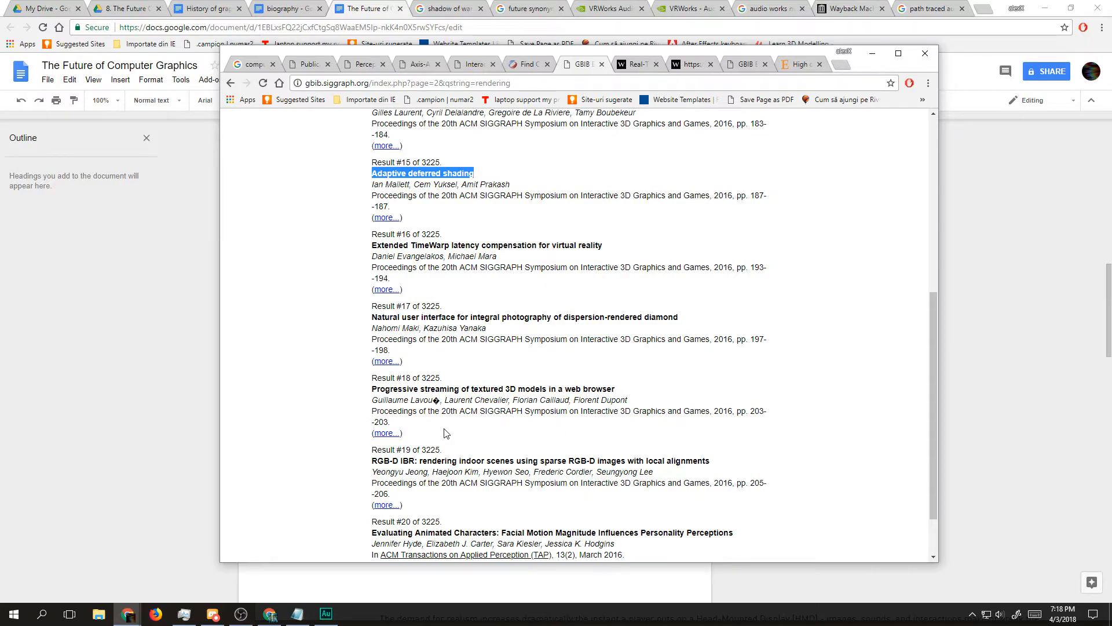
scroll(446, 431, down, 2)
Step: Open the third page of Graphbib rendering results and examine the titles from the IsoBAS paper to "Procedural bread making"
click(618, 520)
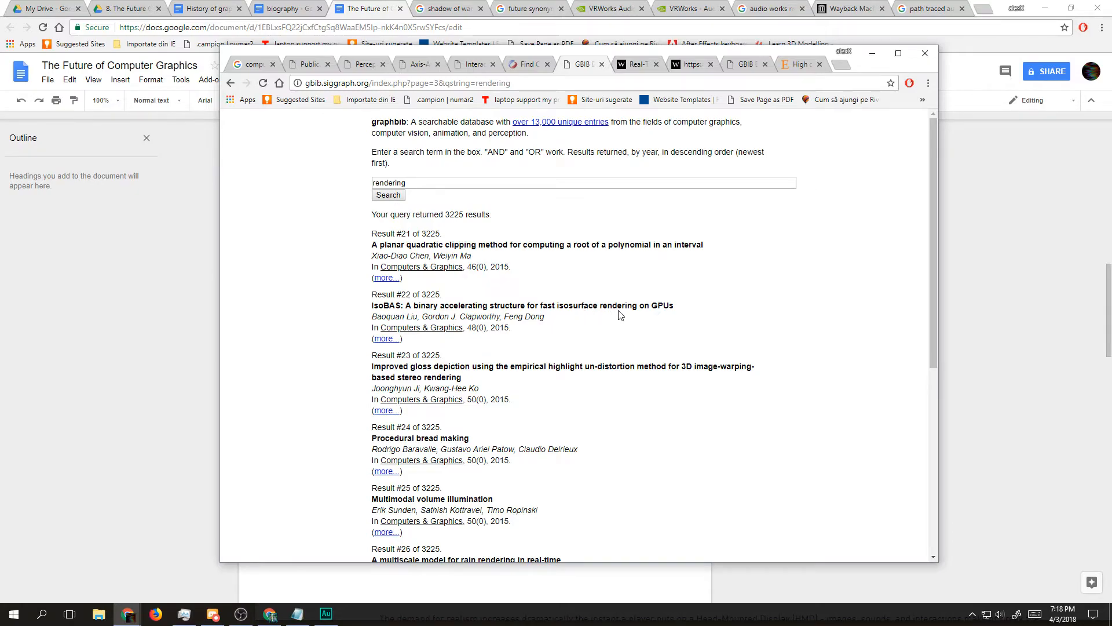
triple_click(507, 306)
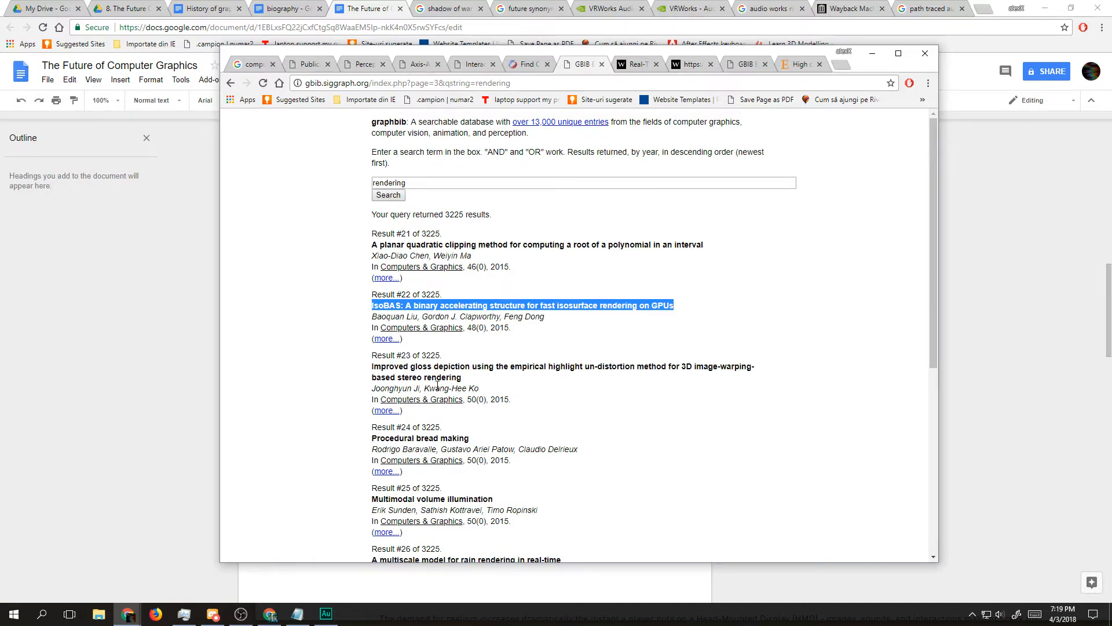
double_click(503, 366)
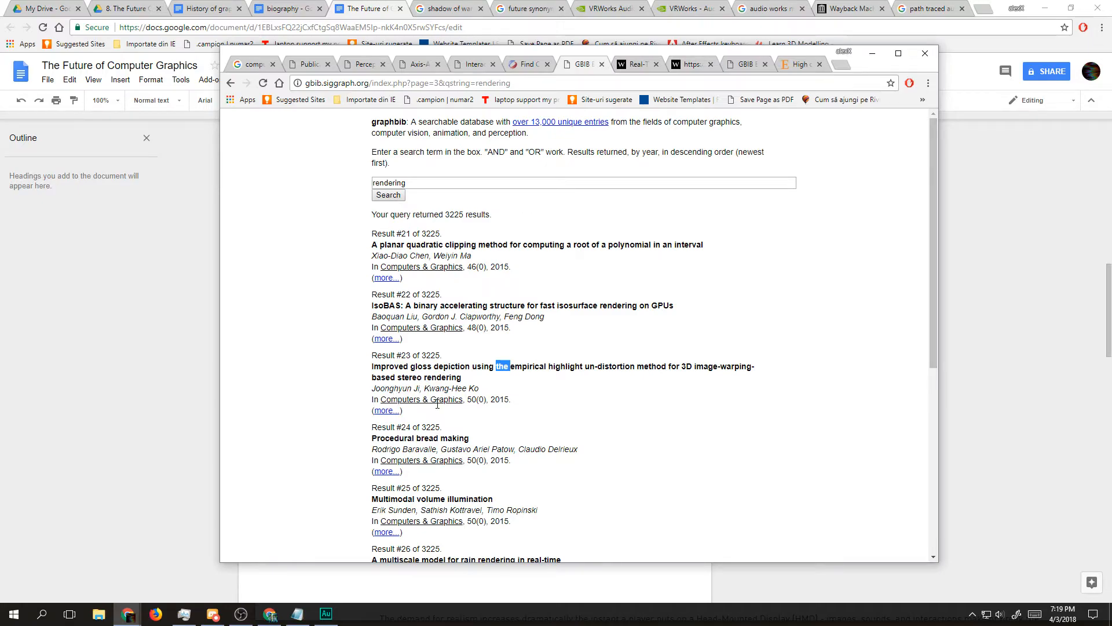
triple_click(437, 438)
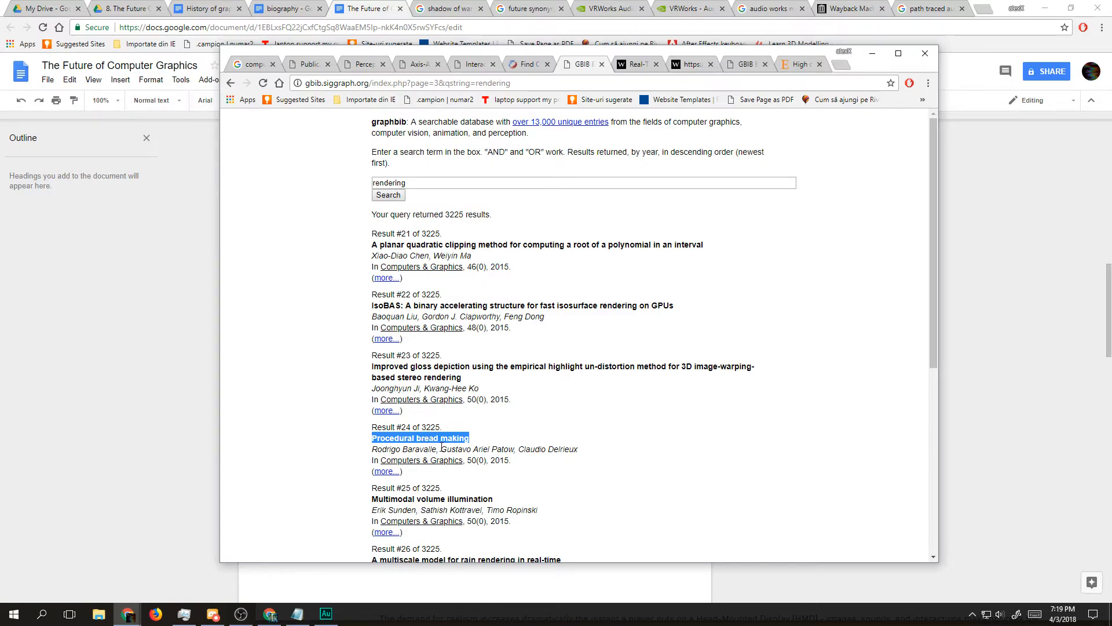
double_click(428, 438)
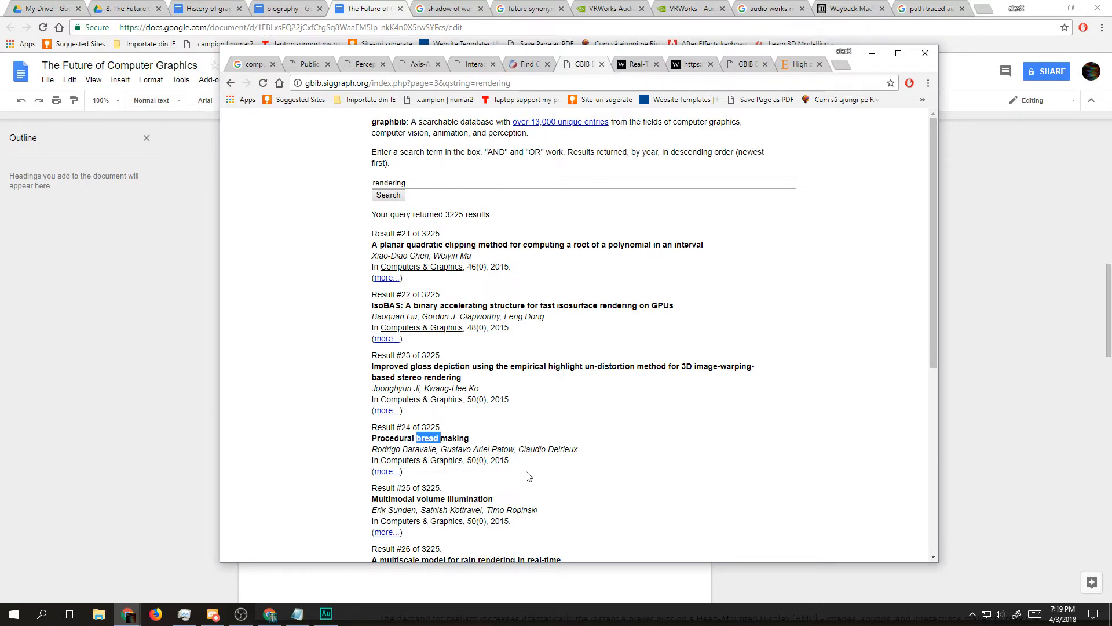
Step: Read the remaining titles on the third page of Graphbib results and open the fourth page
scroll(502, 464, down, 1)
scroll(501, 464, down, 1)
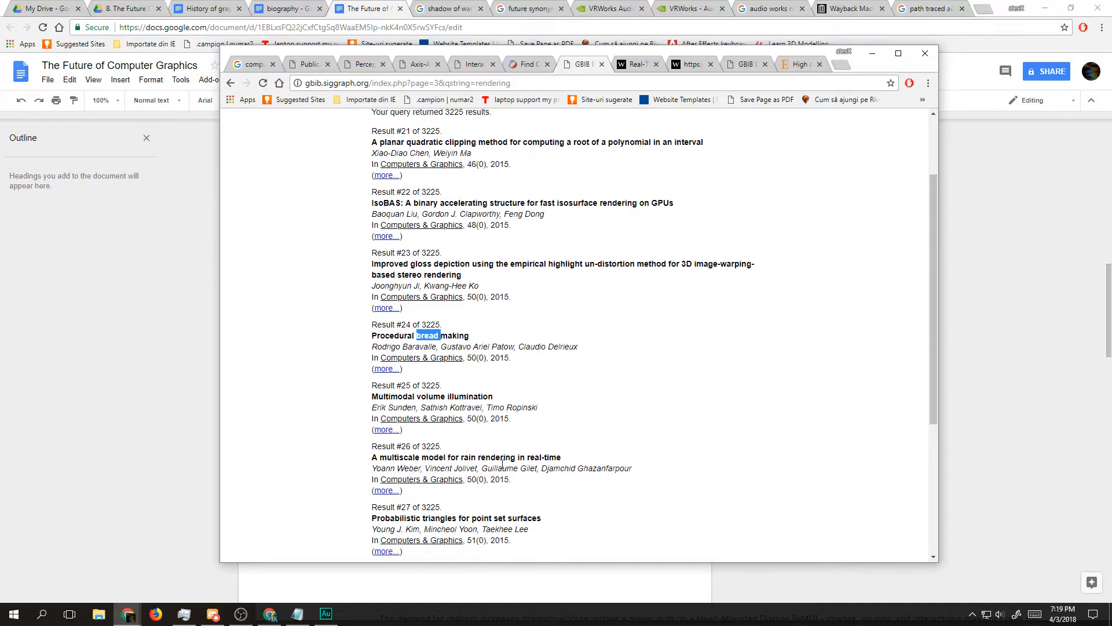
scroll(478, 481, down, 1)
scroll(522, 489, up, 1)
scroll(580, 499, down, 1)
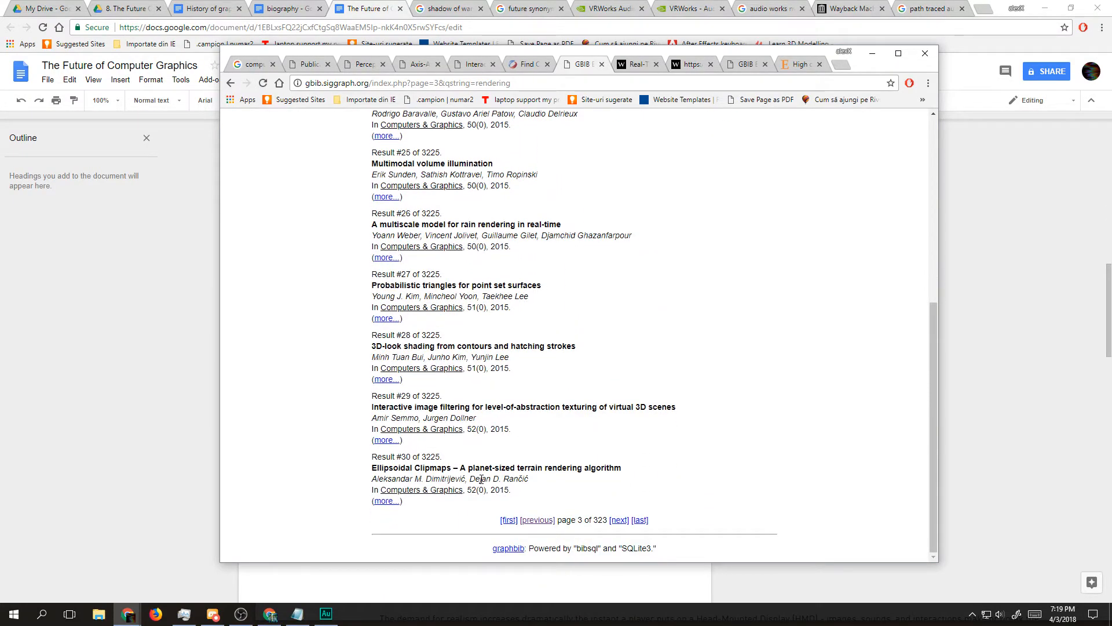
click(617, 521)
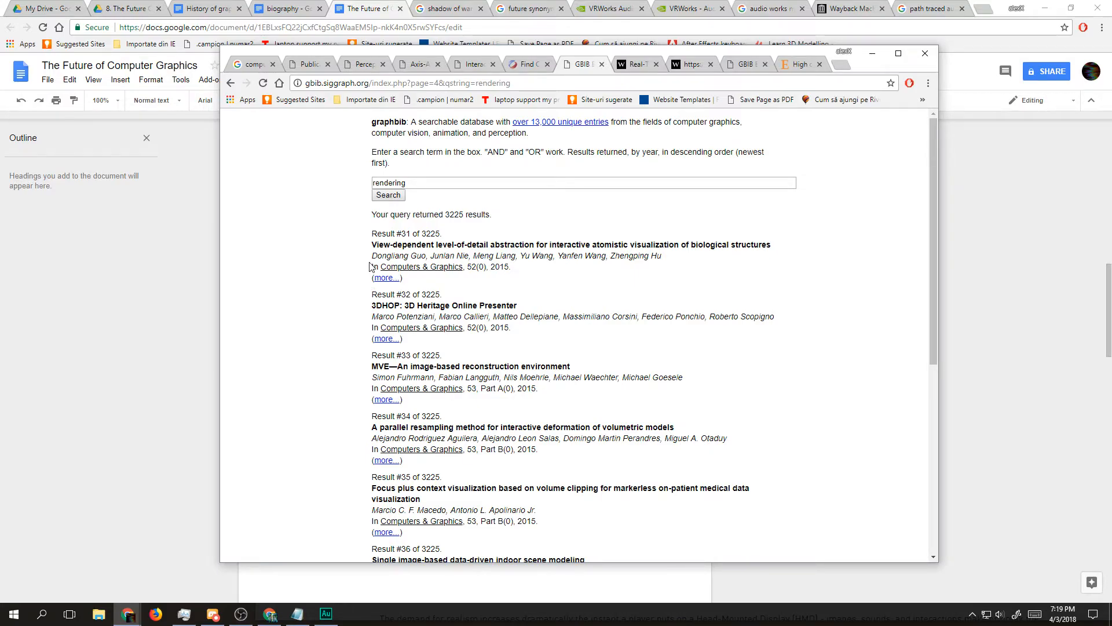
Step: Open an incognito window and search Google for "graphics rendering in movies cgi"
click(842, 63)
click(927, 83)
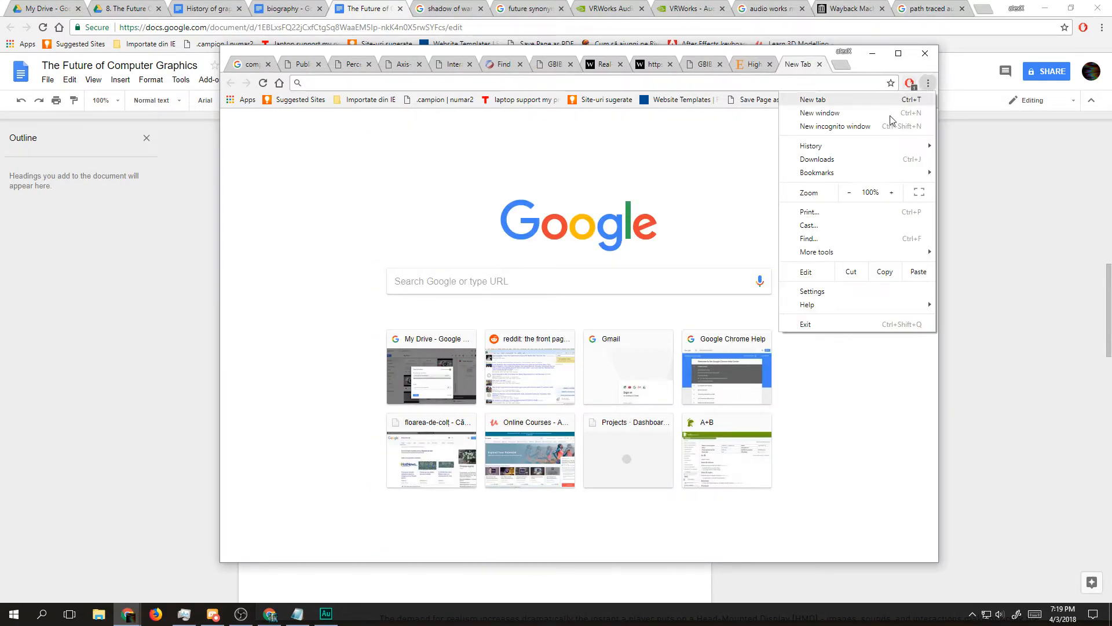
click(897, 127)
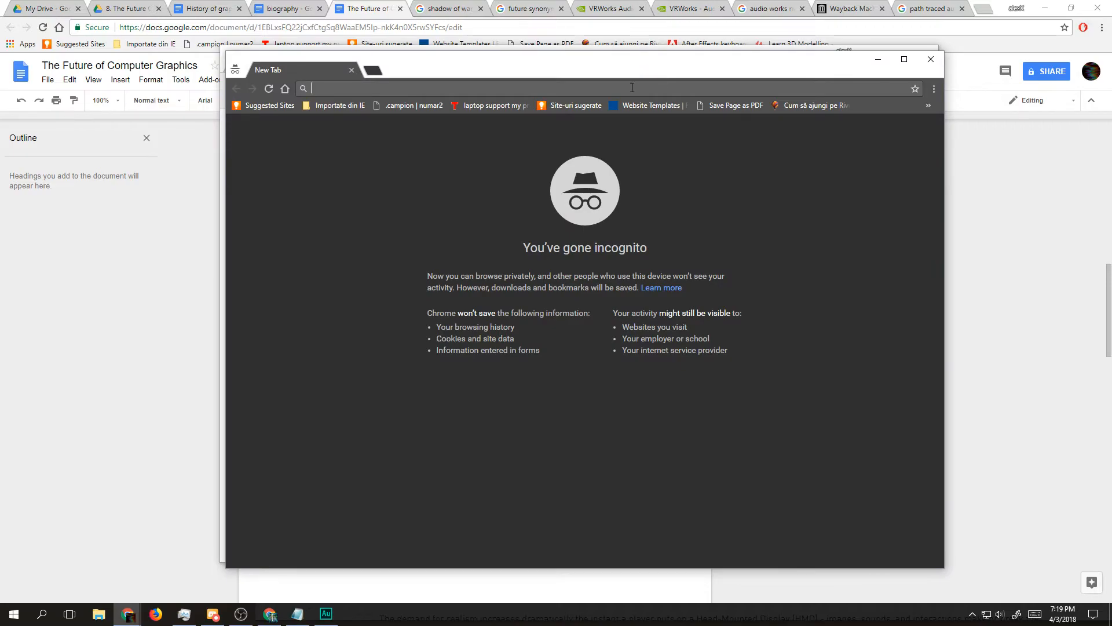
text(g)
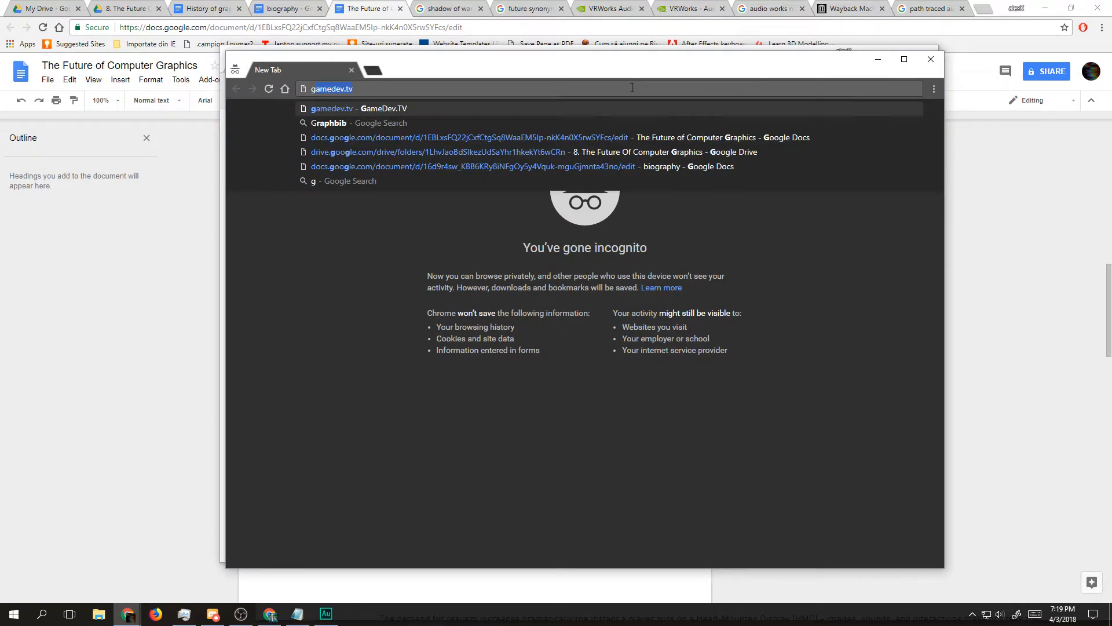
text(raphics r)
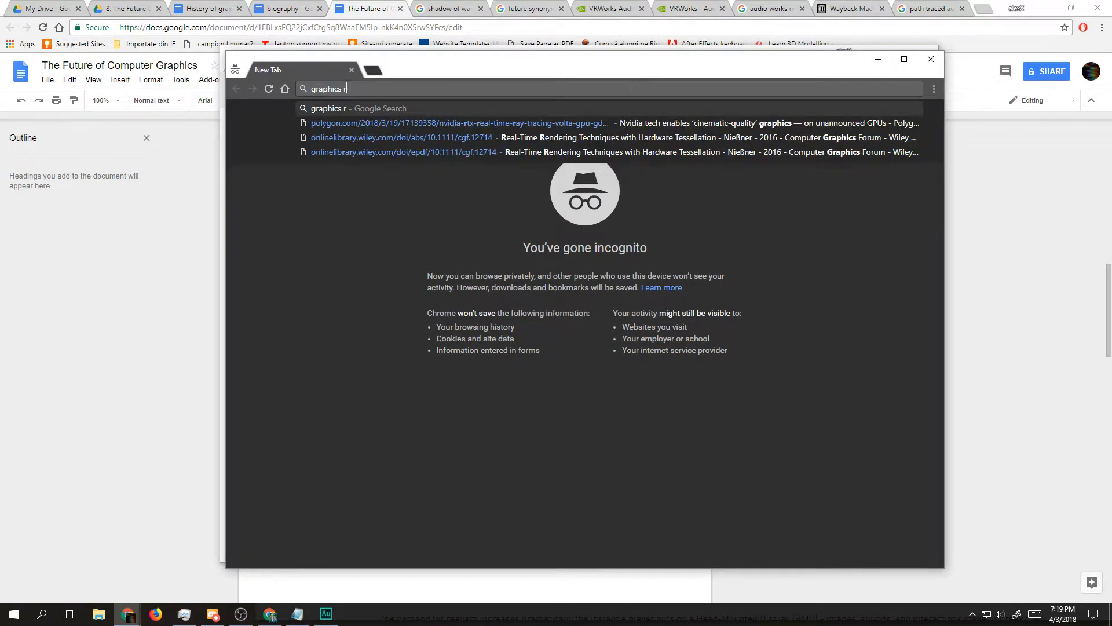
text(endering in )
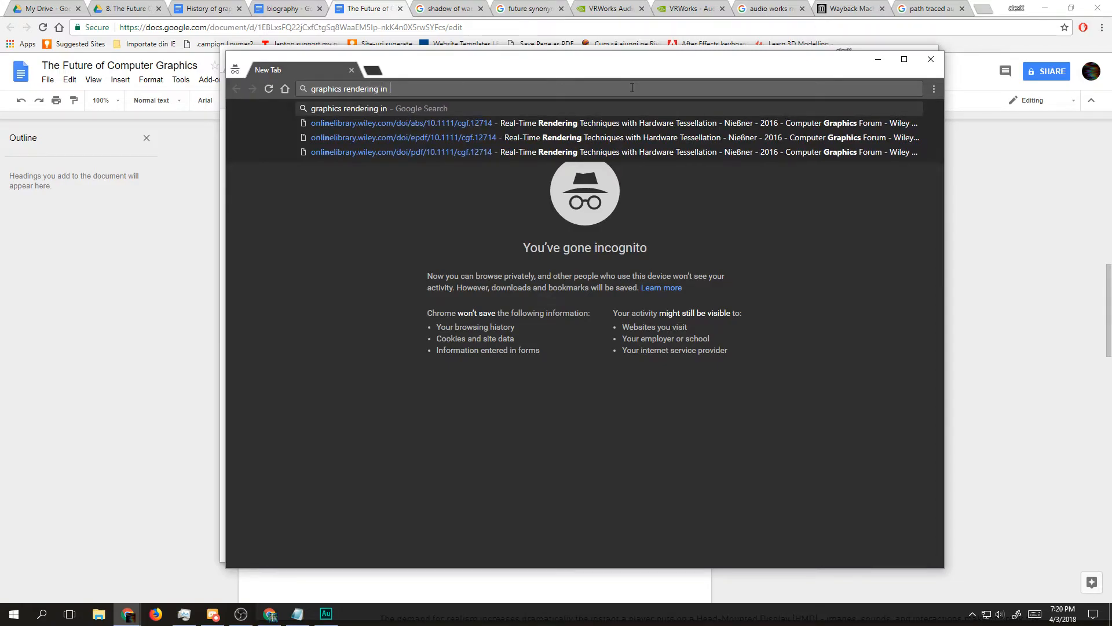
text(m)
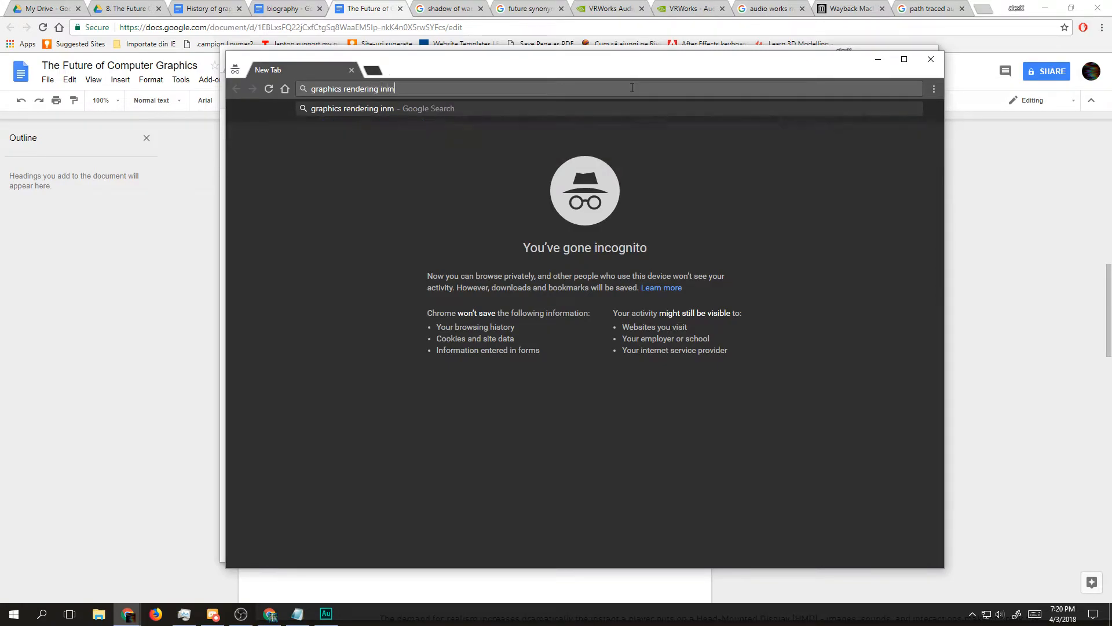
text(ovies cgi)
key(Return)
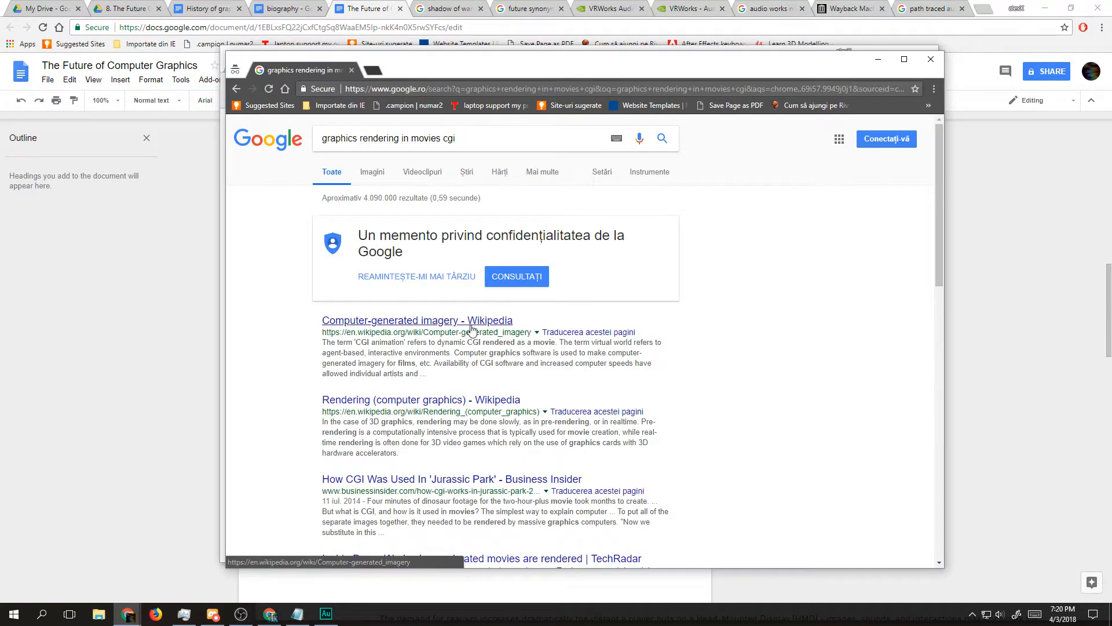
Step: Open TechRadar's "Inside DreamWorks: how animated movies are rendered" from the search results and skim it down to the rendering-time paragraphs
drag(470, 329, 428, 324)
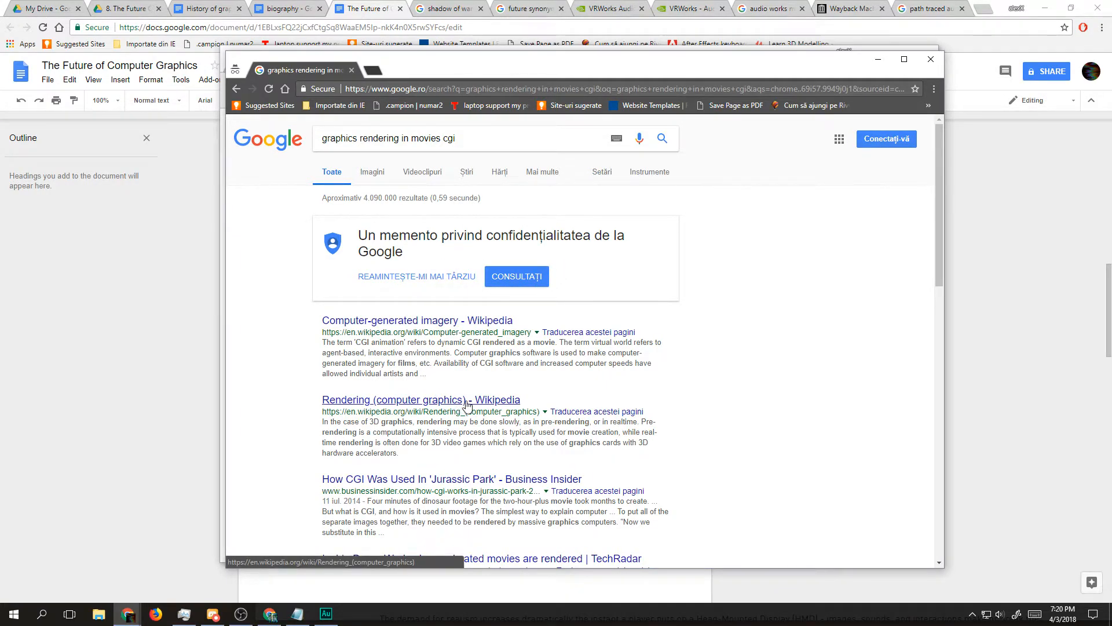
scroll(410, 485, down, 3)
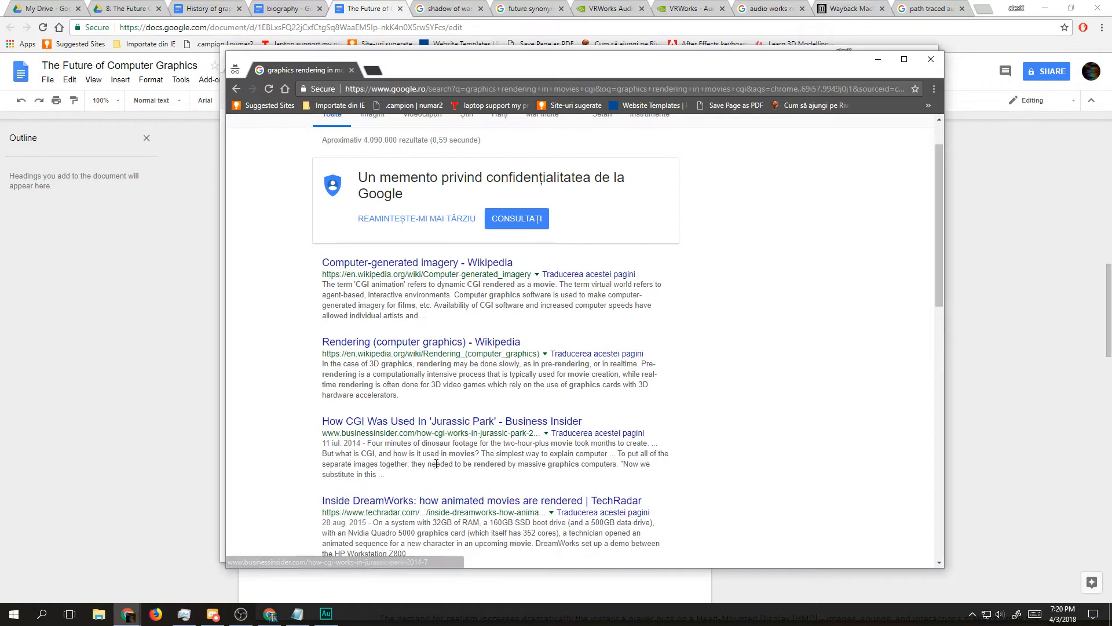
drag(404, 390, 358, 73)
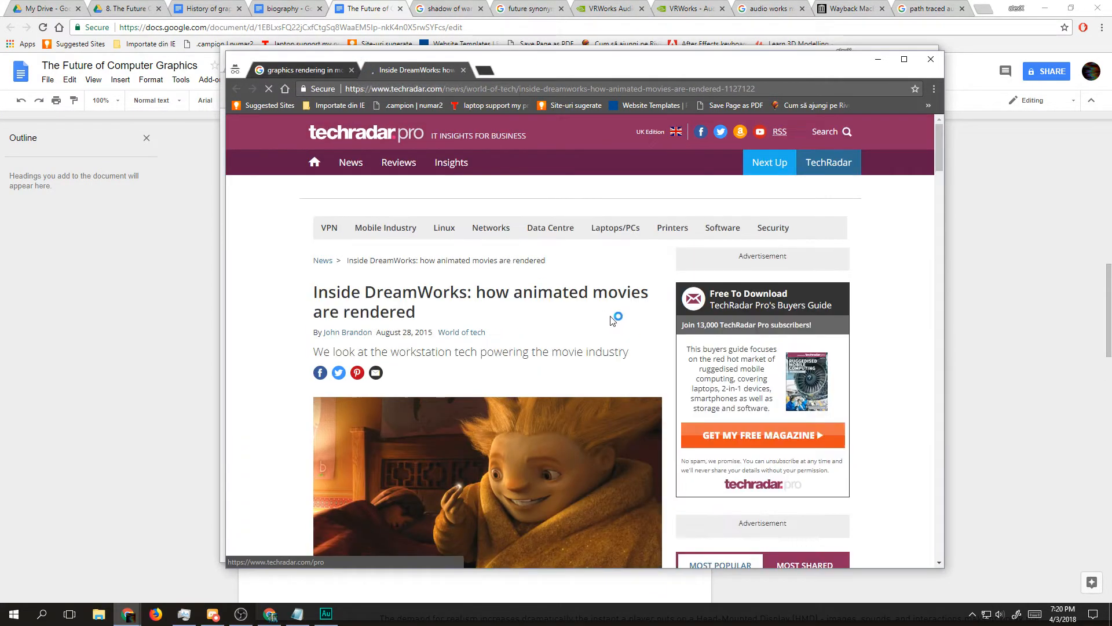
scroll(609, 327, down, 6)
scroll(609, 328, down, 6)
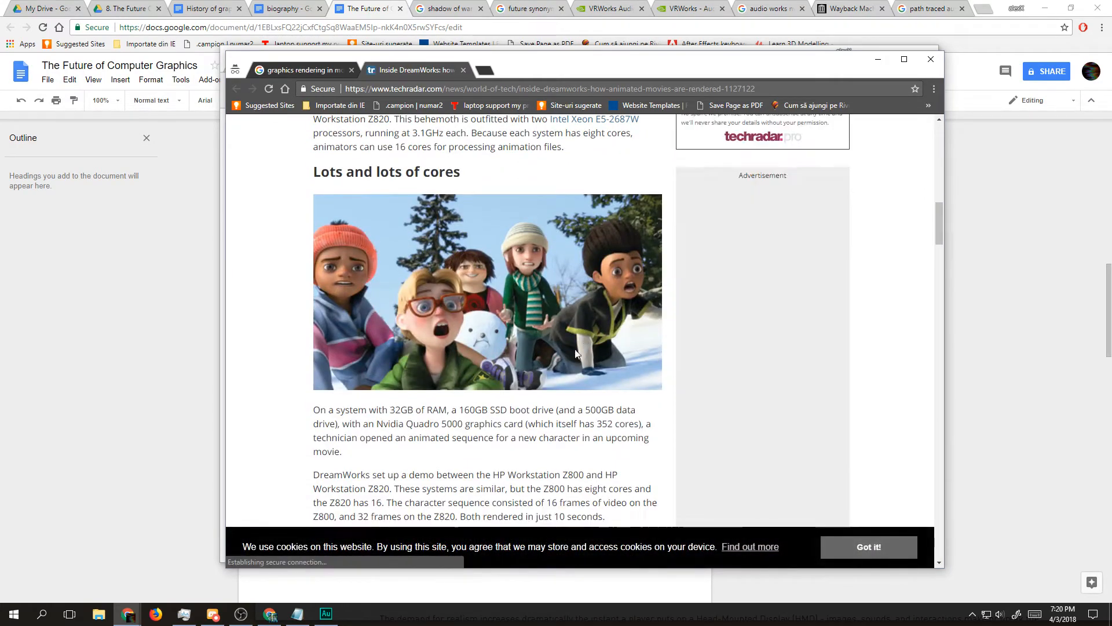
scroll(432, 317, down, 7)
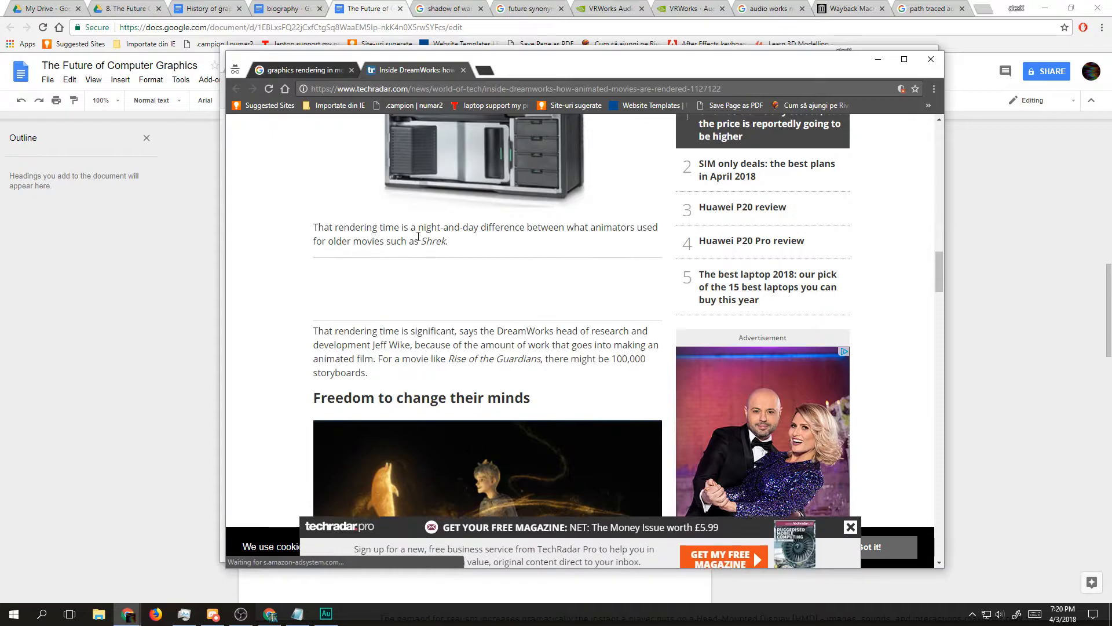
triple_click(434, 229)
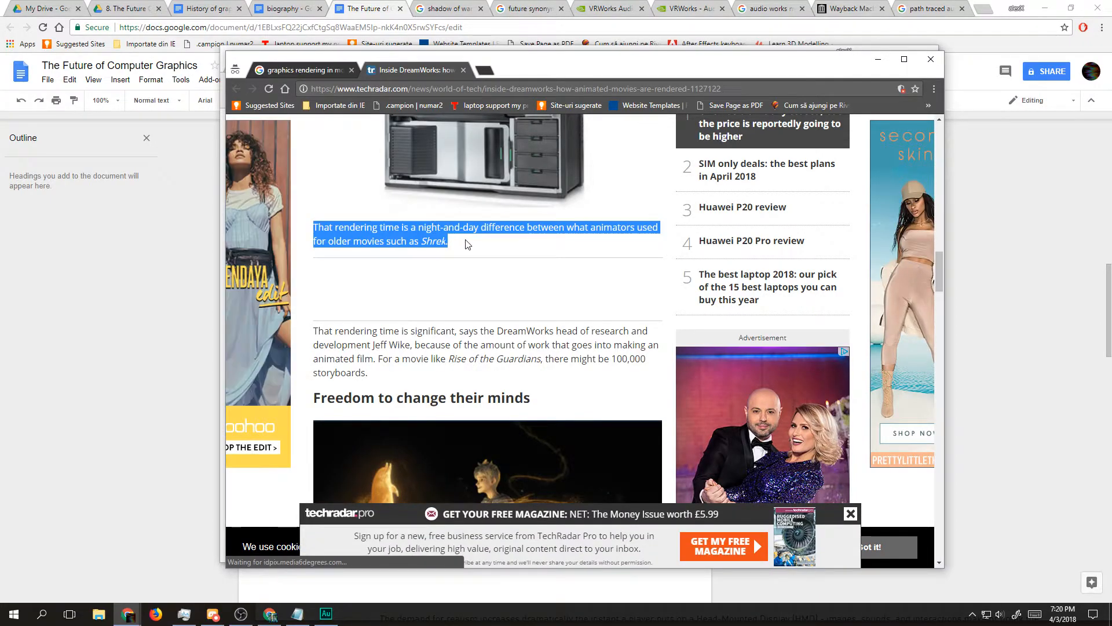
scroll(457, 243, up, 5)
scroll(441, 242, up, 7)
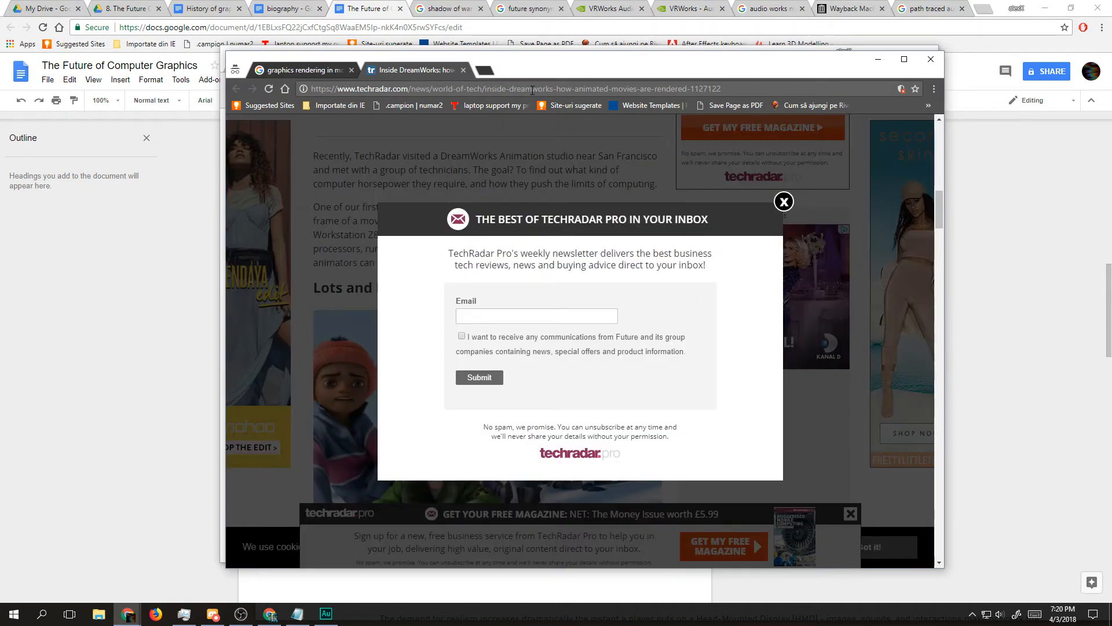
Step: Copy the TechRadar article's address and open it in the empty tab of the regular browser window
double_click(532, 89)
key(ctrl+x)
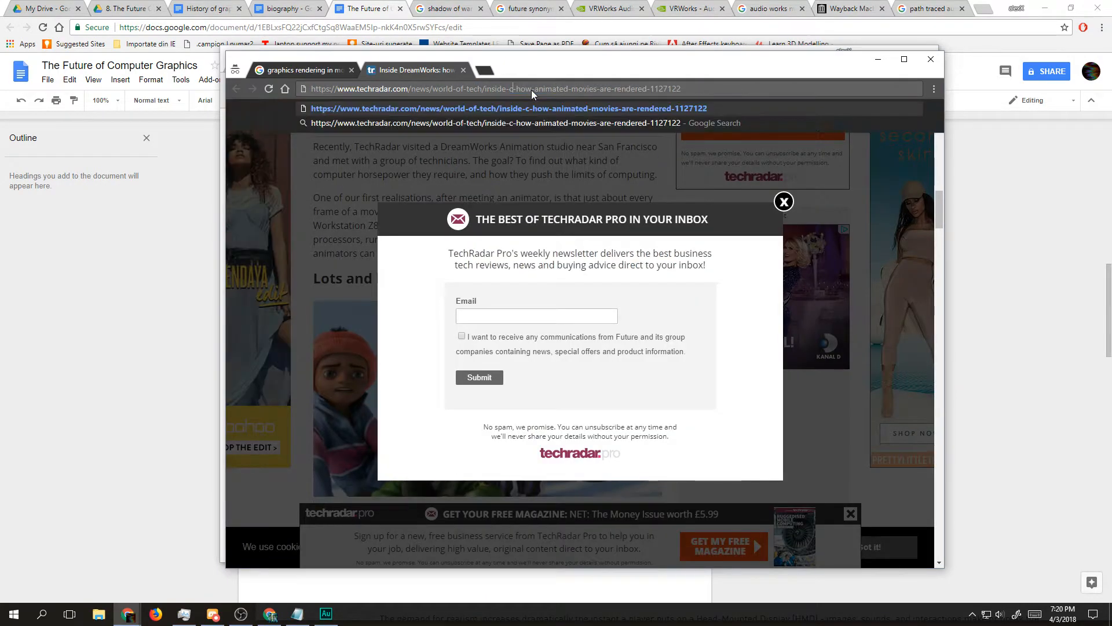
key(ctrl+z)
key(ctrl+a)
drag(775, 63, 780, 114)
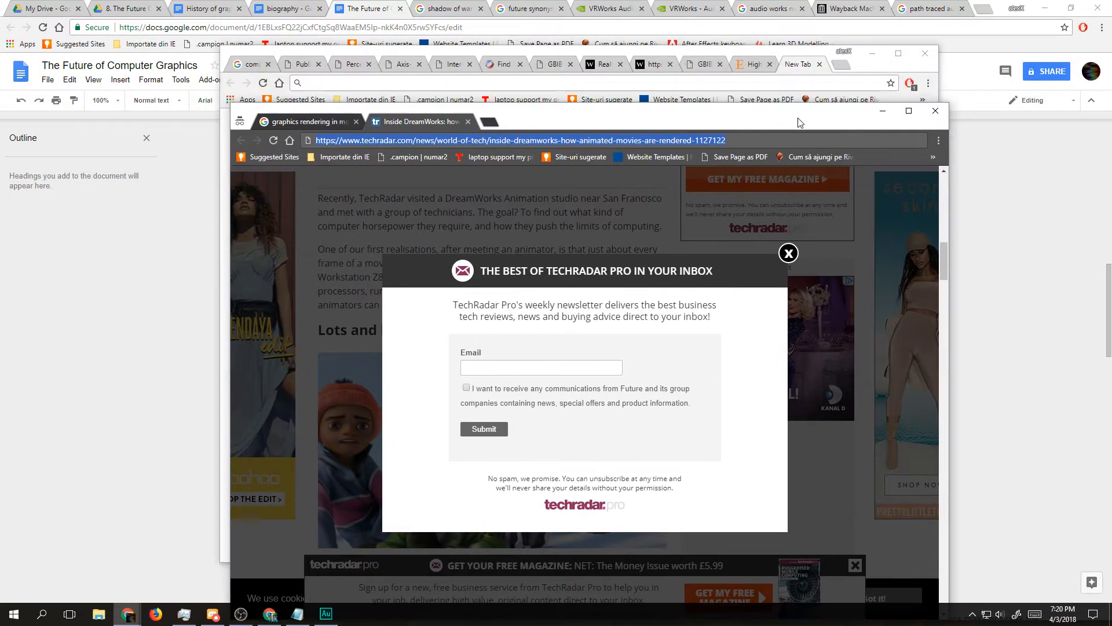
click(766, 51)
key(ctrl+v)
key(Return)
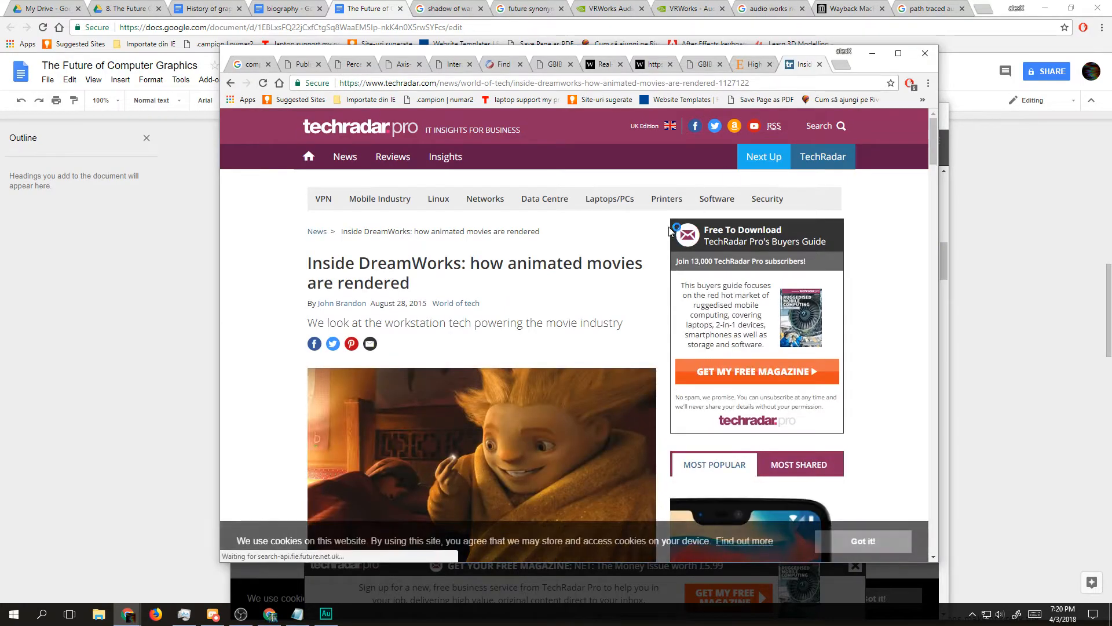
Step: Read the DreamWorks article's introduction, highlighting the Shrek paragraph and the sentence about films testing modern computers
scroll(575, 257, down, 6)
scroll(573, 260, down, 6)
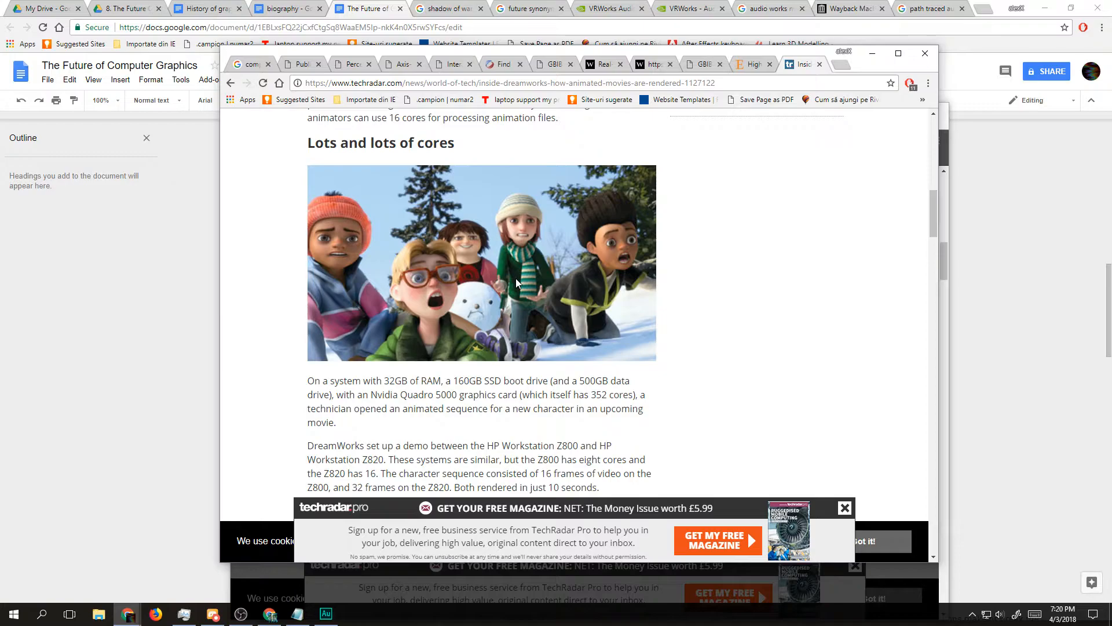
scroll(512, 282, up, 2)
scroll(512, 284, up, 11)
scroll(393, 309, down, 7)
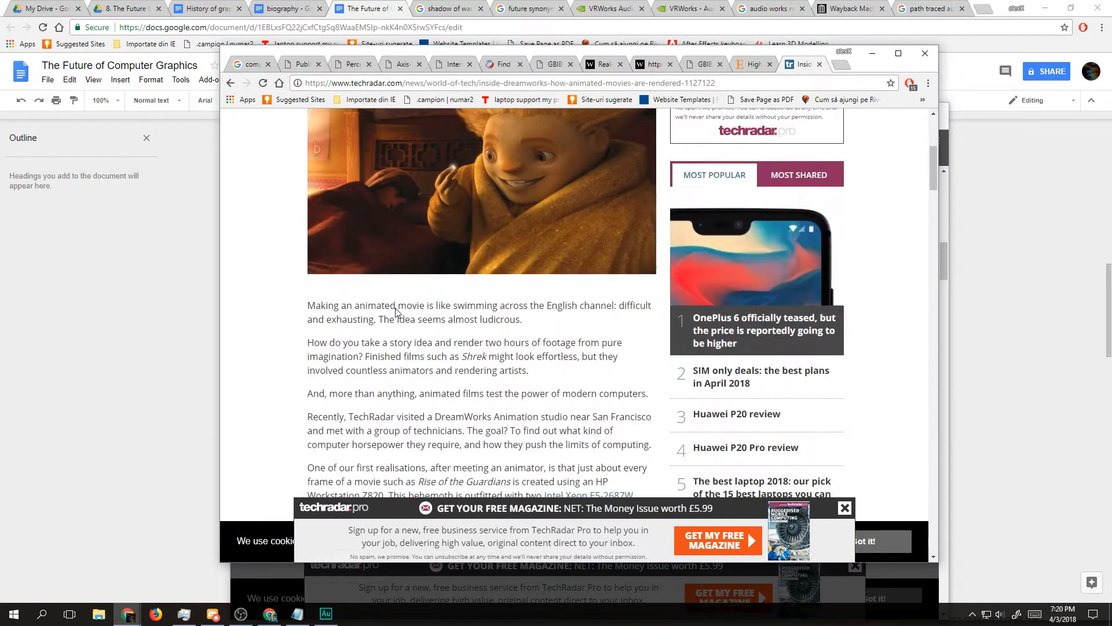
scroll(393, 309, down, 1)
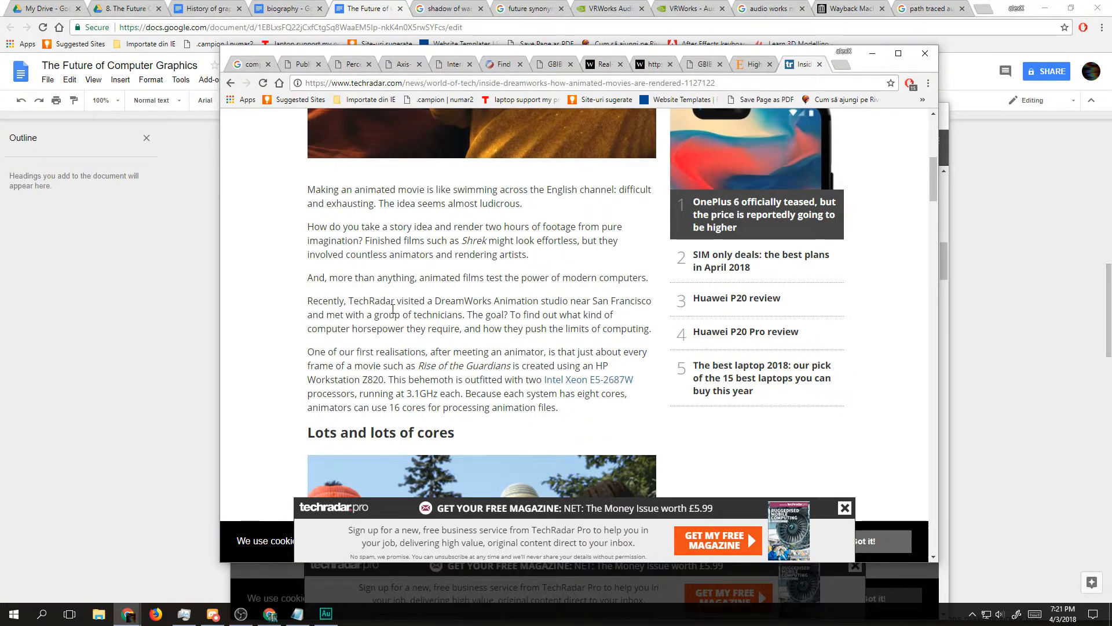
triple_click(562, 240)
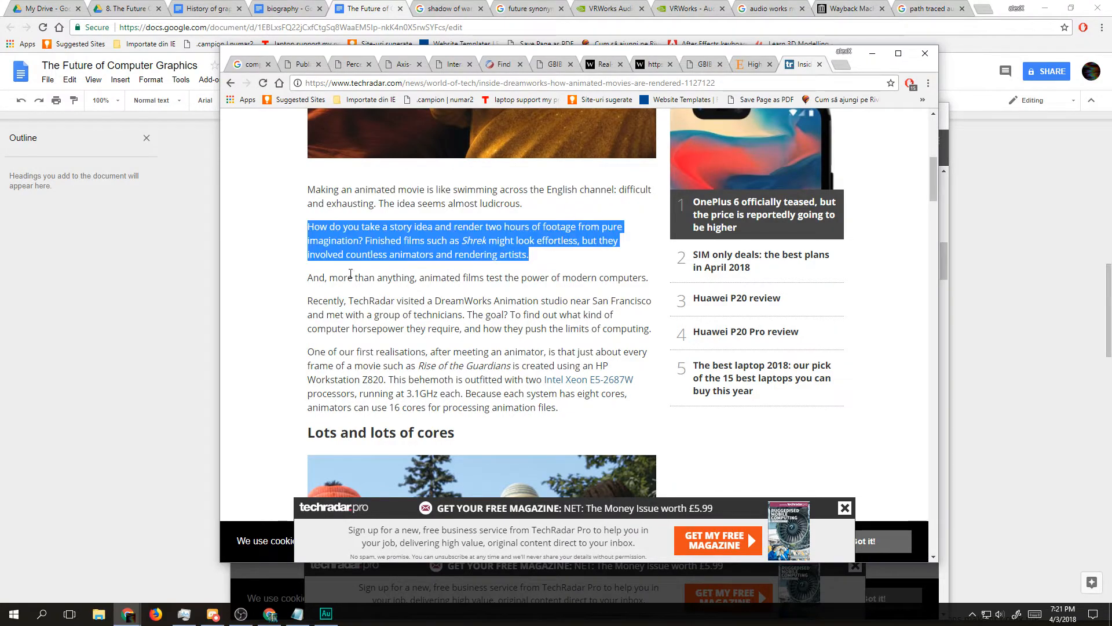
click(356, 253)
scroll(356, 253, down, 1)
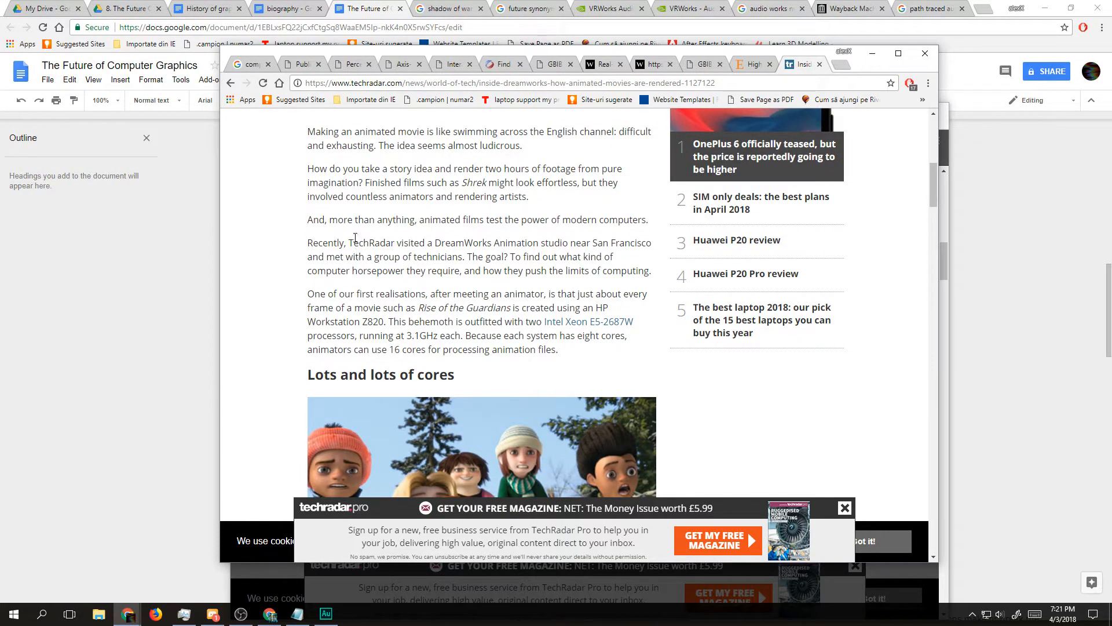
double_click(334, 220)
triple_click(448, 220)
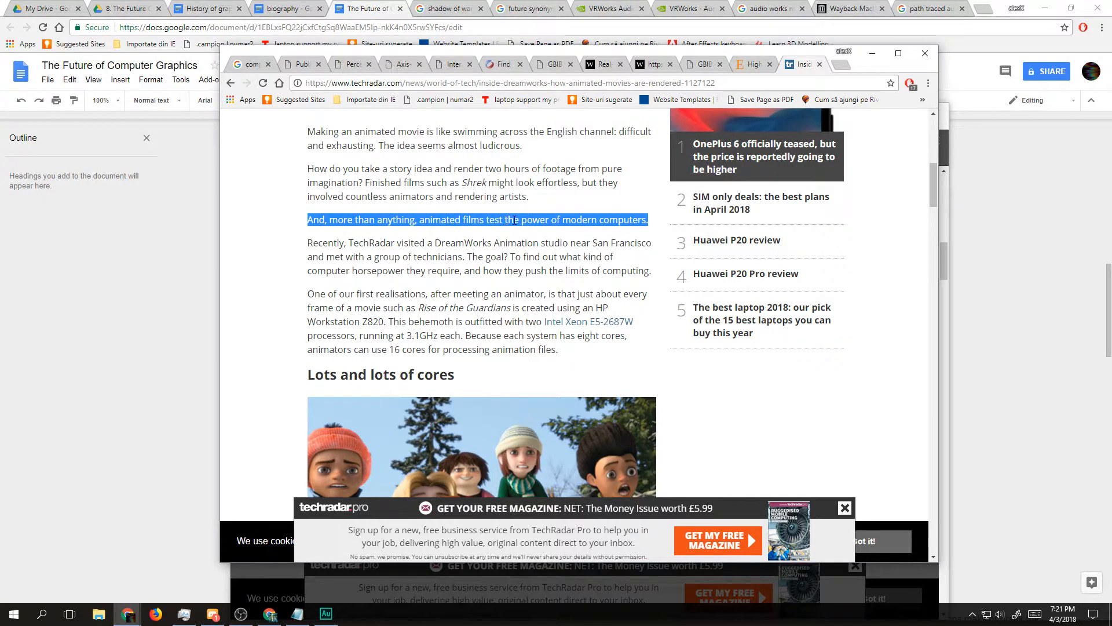
Step: Read the article's HP Workstation paragraph and its "Lots and lots of cores" section through the rendering-time remarks
scroll(321, 250, down, 2)
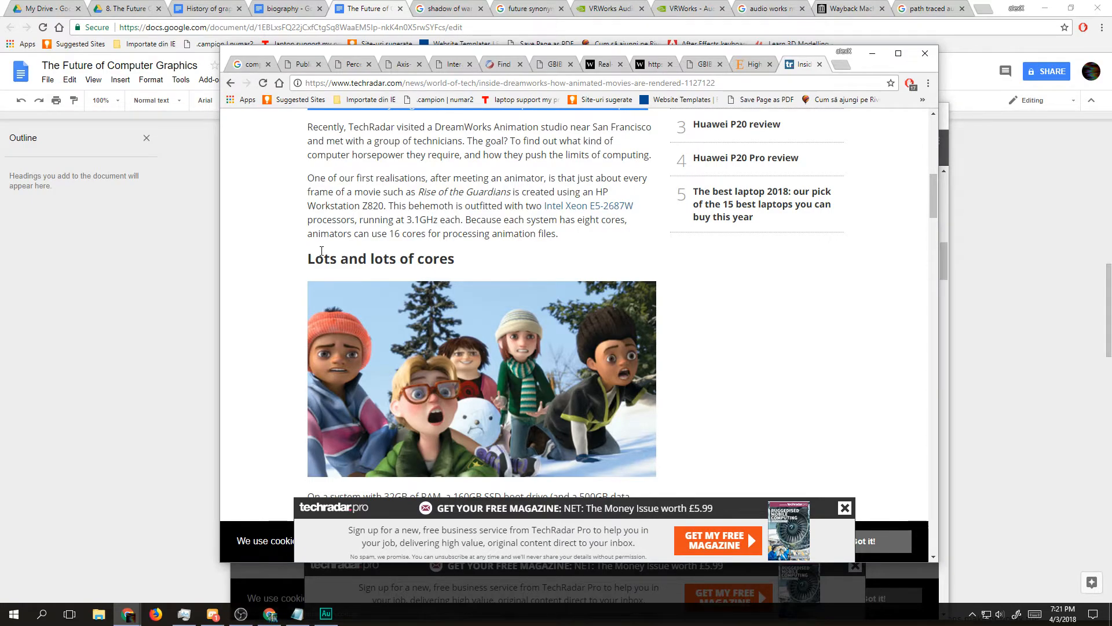
scroll(347, 247, down, 6)
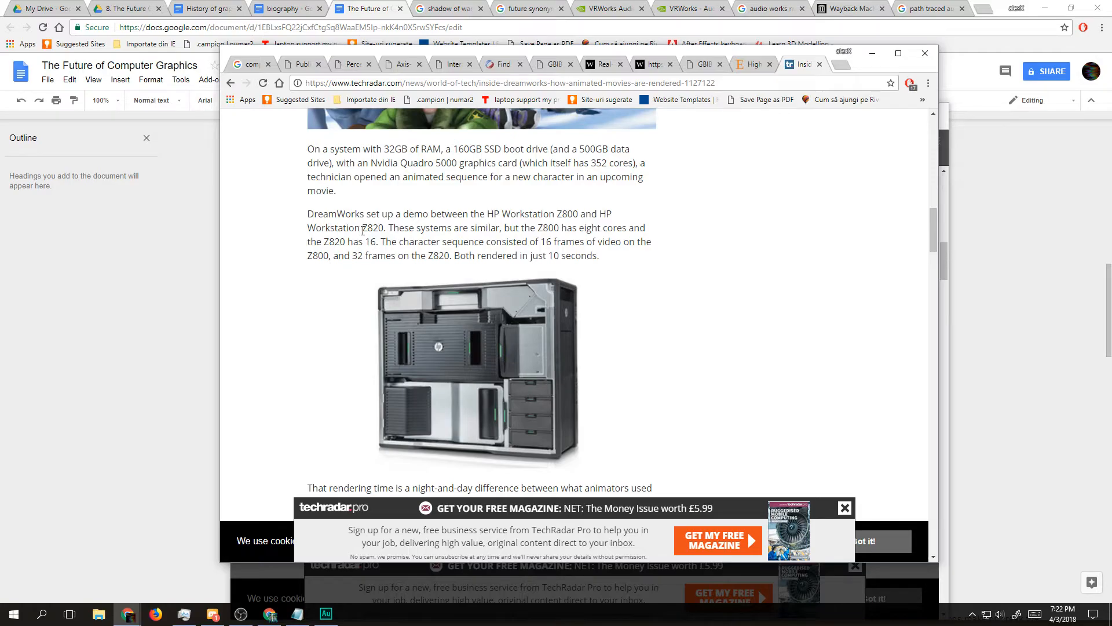
scroll(374, 235, down, 2)
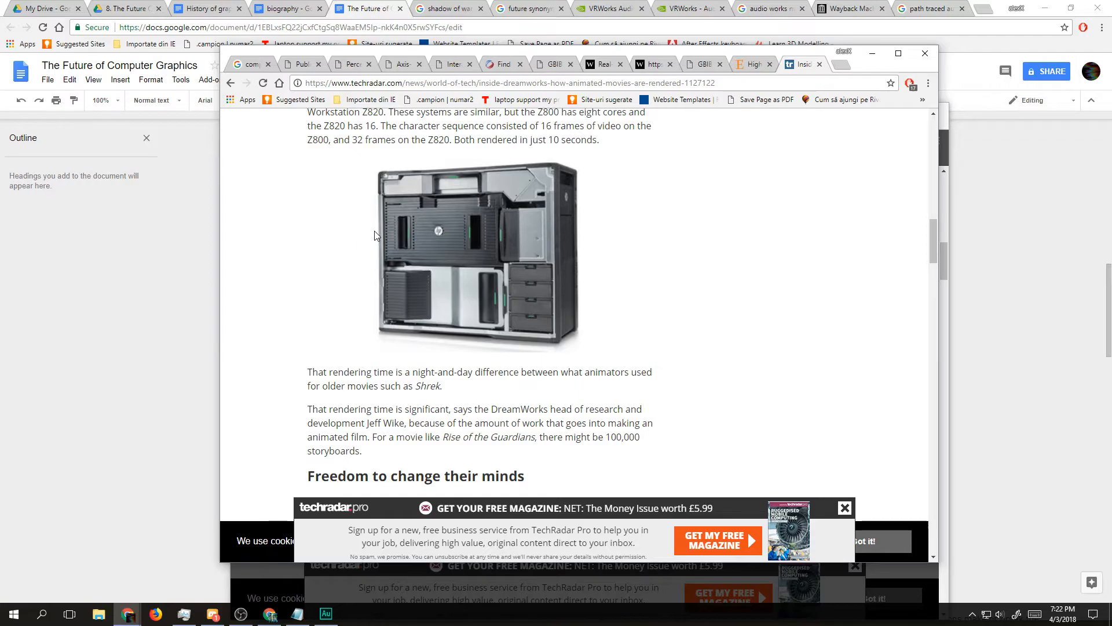
scroll(375, 232, down, 2)
scroll(375, 236, down, 2)
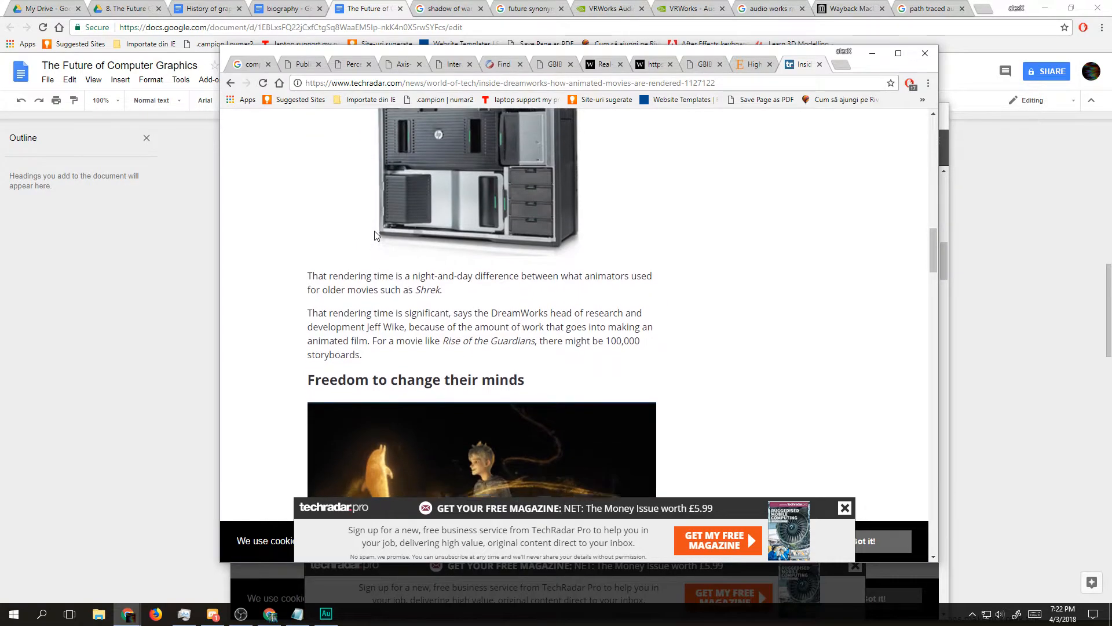
Step: Read the article's "Freedom to change their minds" section and continue to the opening of "Quite big files"
scroll(374, 231, up, 2)
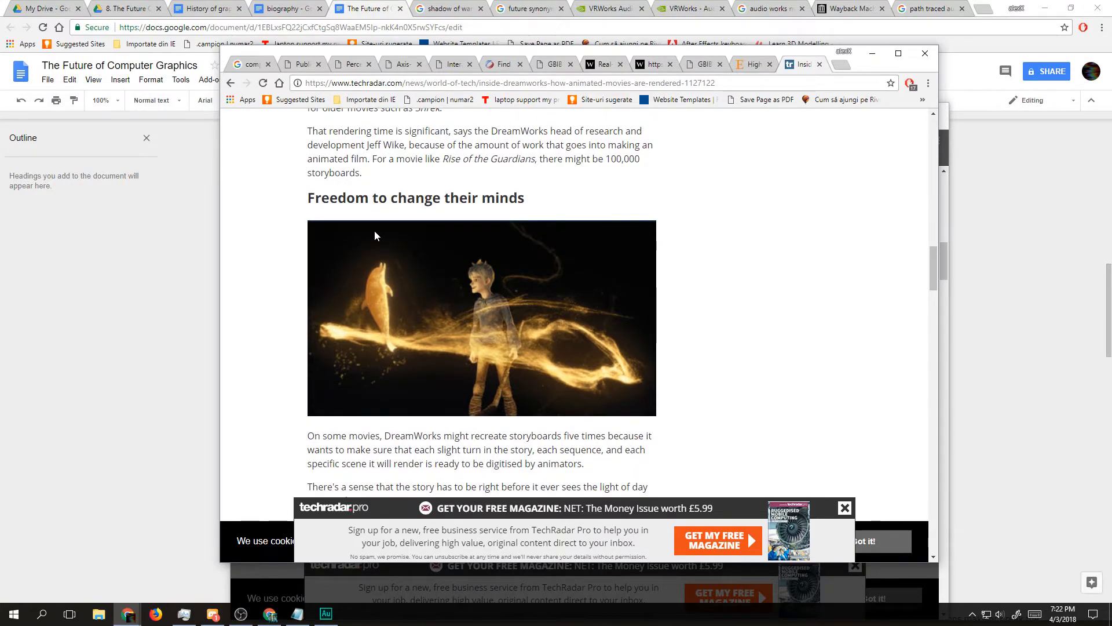
scroll(374, 231, down, 1)
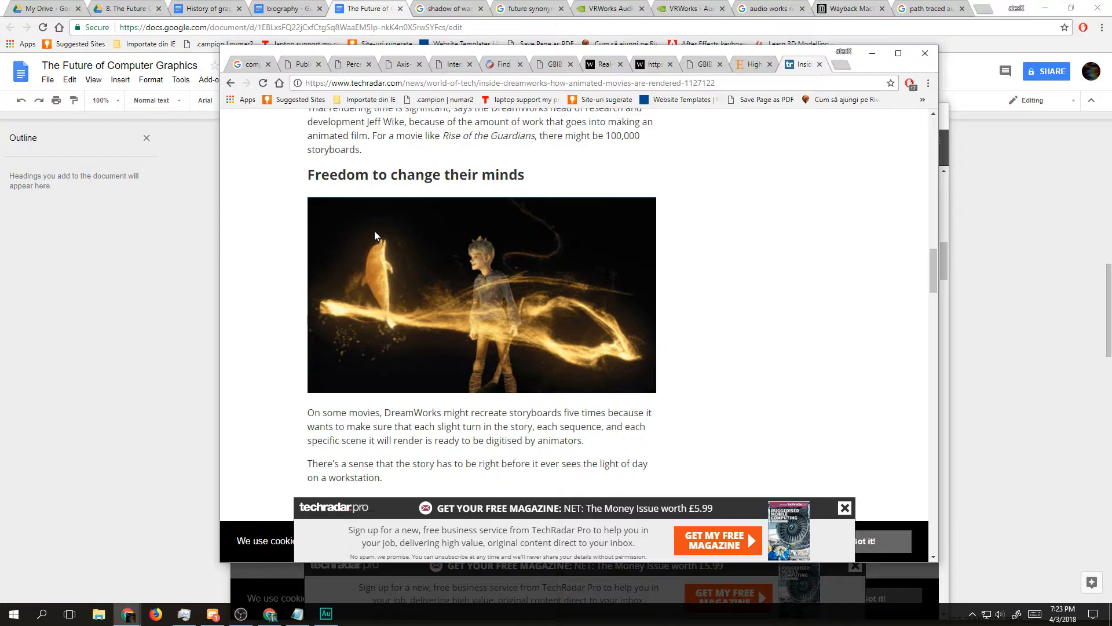
scroll(374, 231, down, 1)
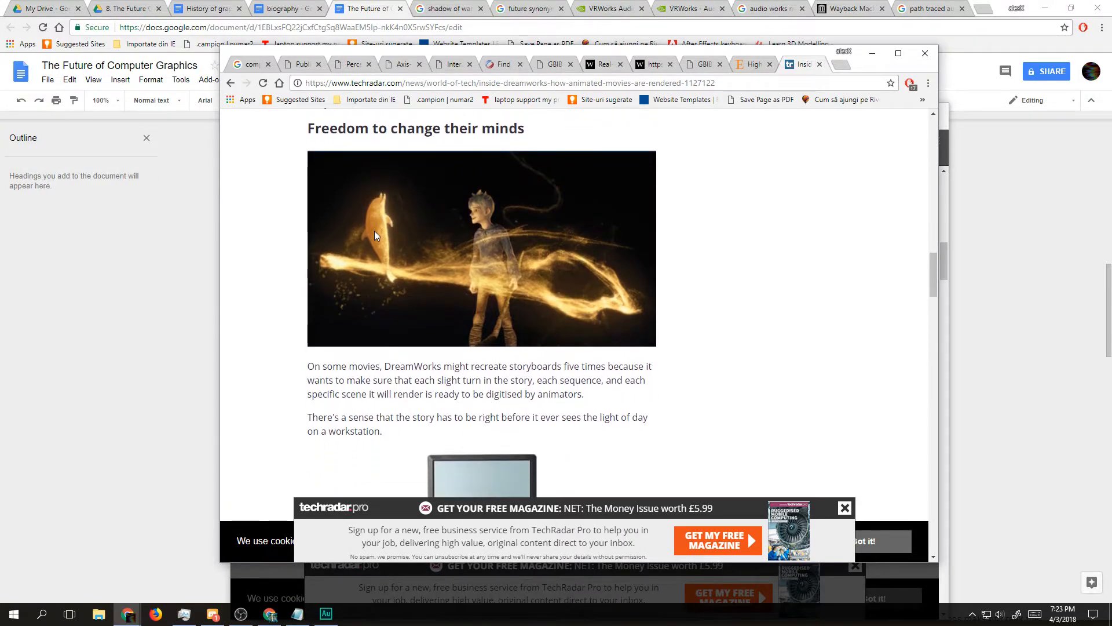
scroll(374, 231, down, 5)
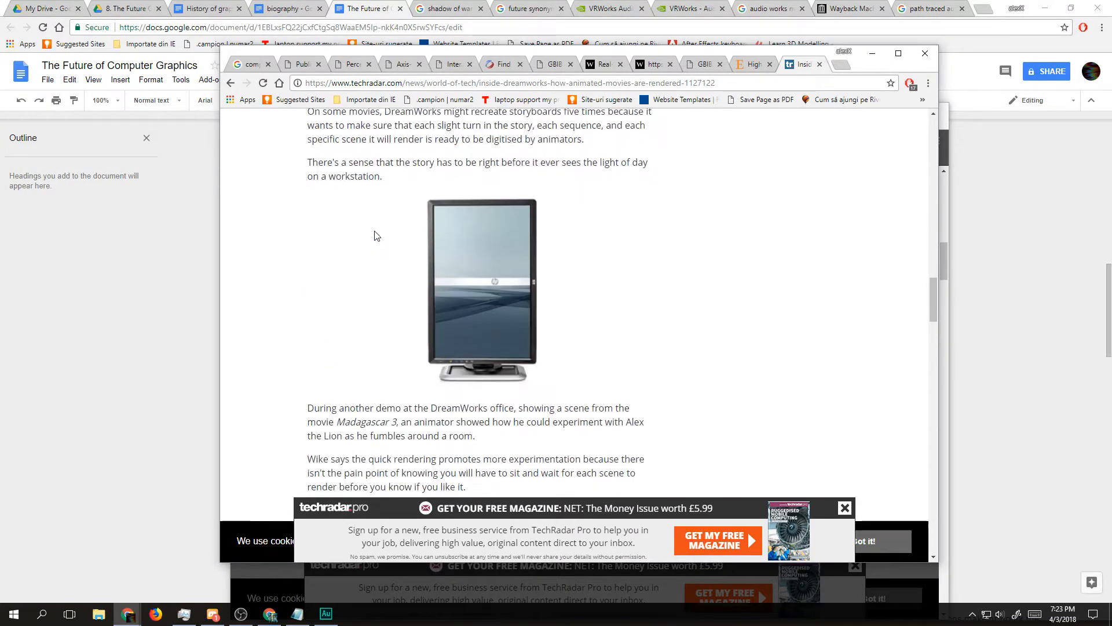
scroll(374, 236, up, 1)
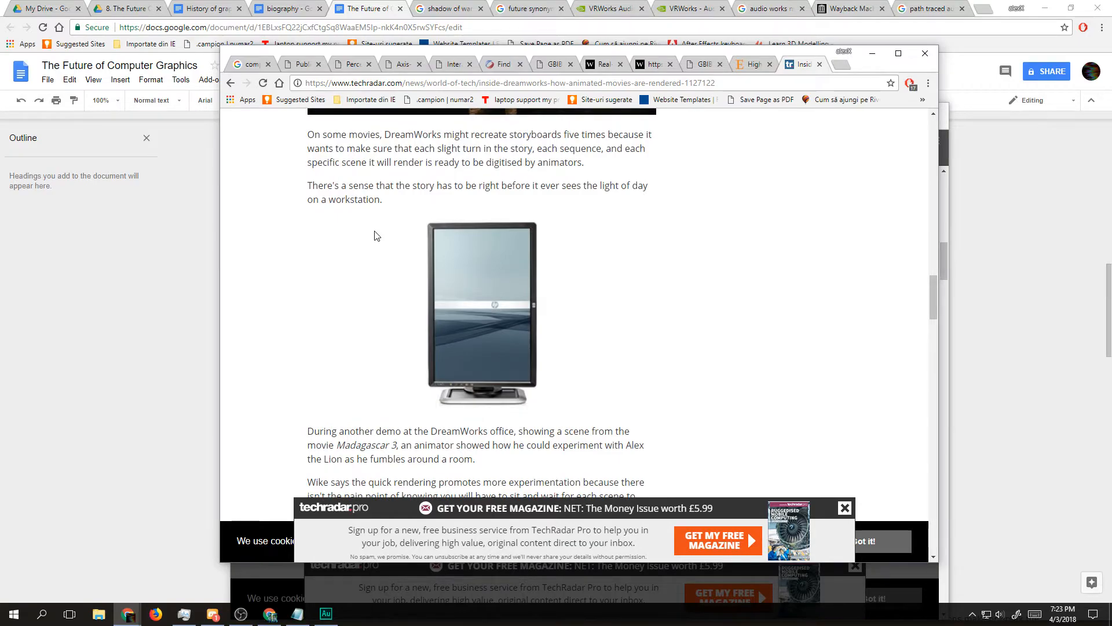
scroll(374, 234, down, 1)
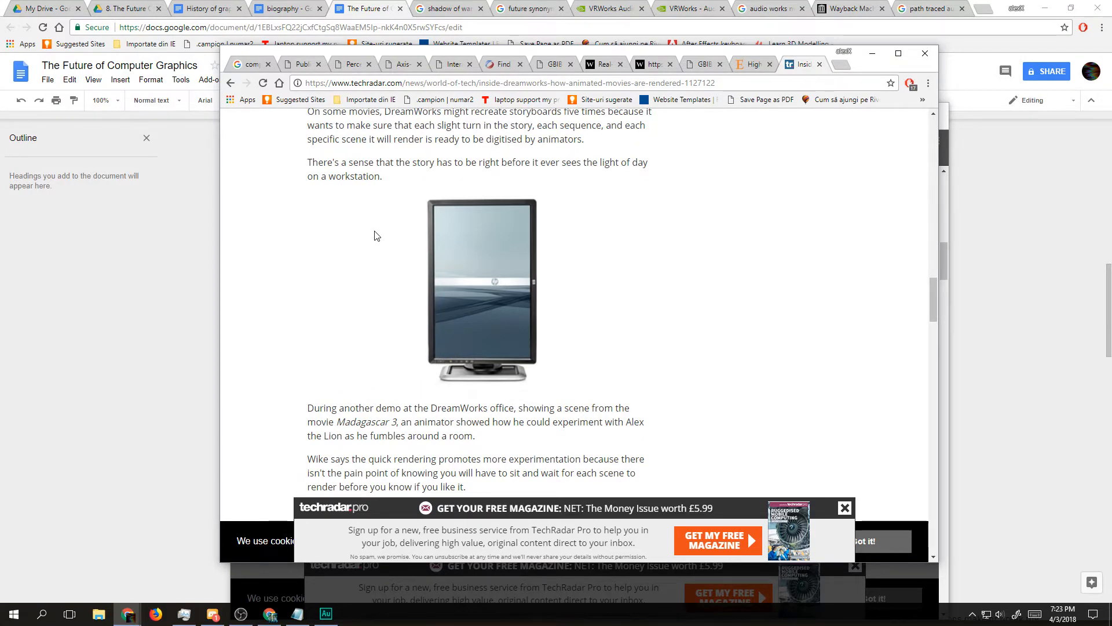
scroll(375, 236, down, 1)
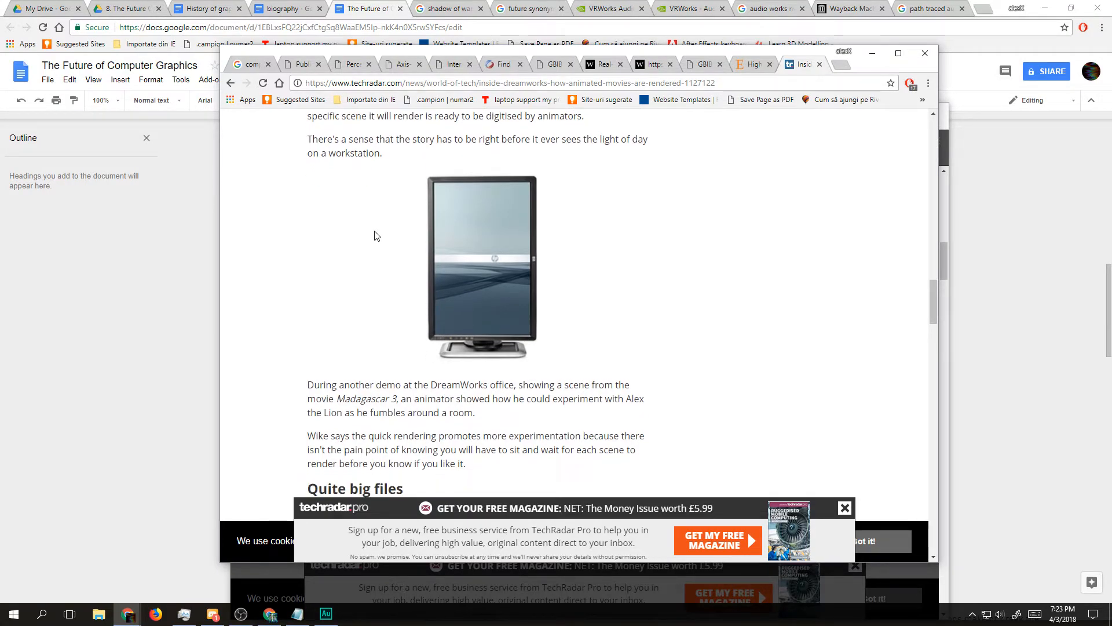
scroll(374, 236, down, 5)
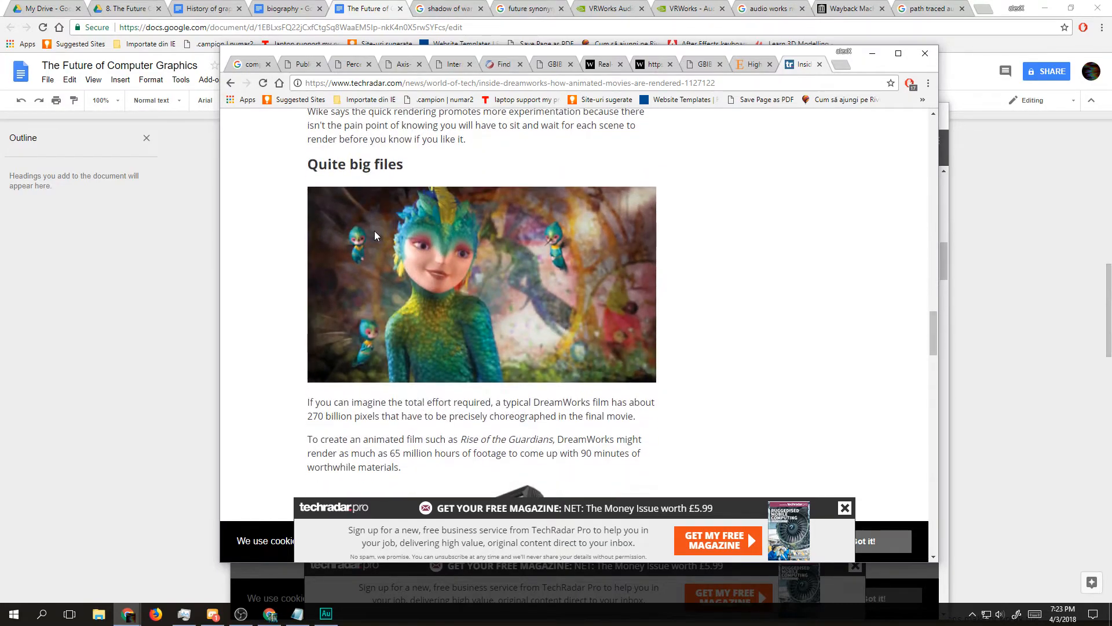
Step: Read the article's "Quite big files" section, including the pixel count, rendering hours, storage and RAM paragraphs
scroll(374, 236, up, 2)
scroll(375, 231, down, 1)
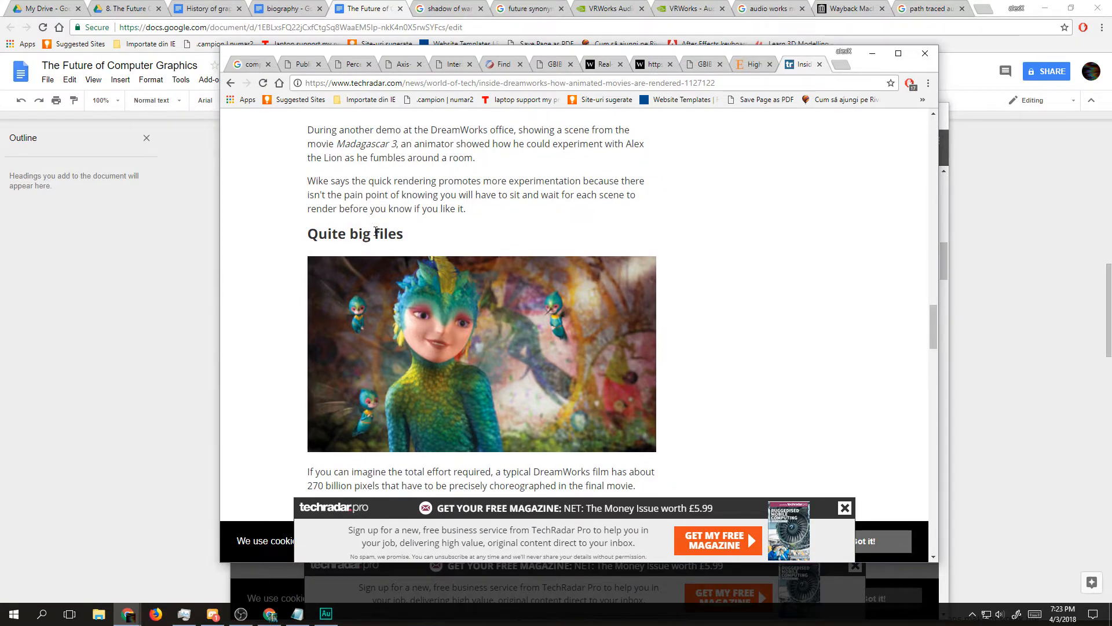
scroll(376, 233, down, 1)
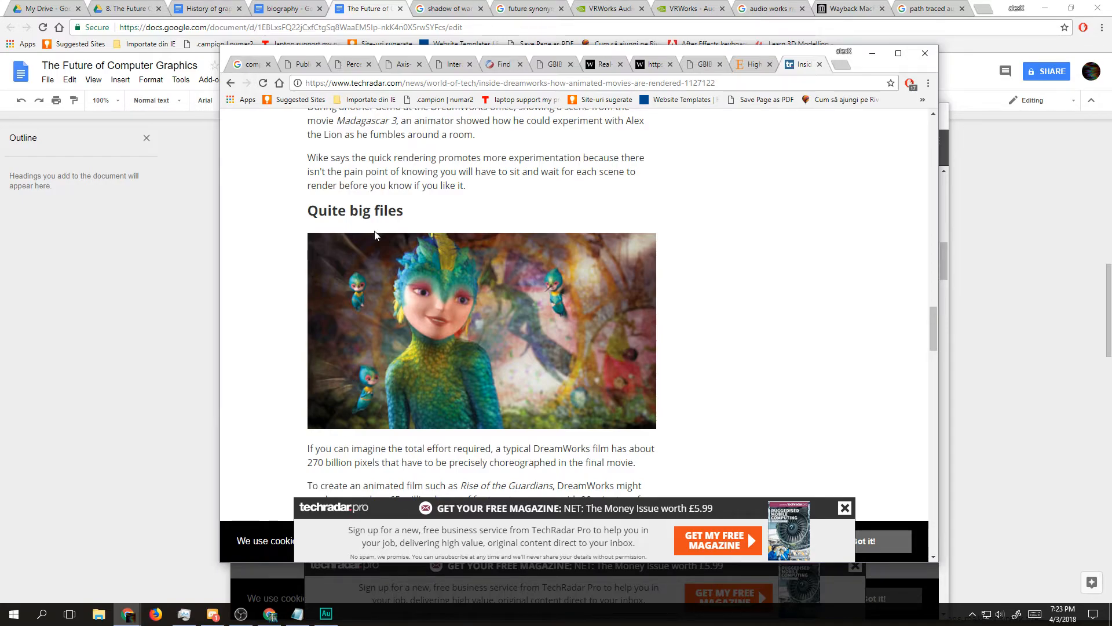
scroll(374, 230, down, 1)
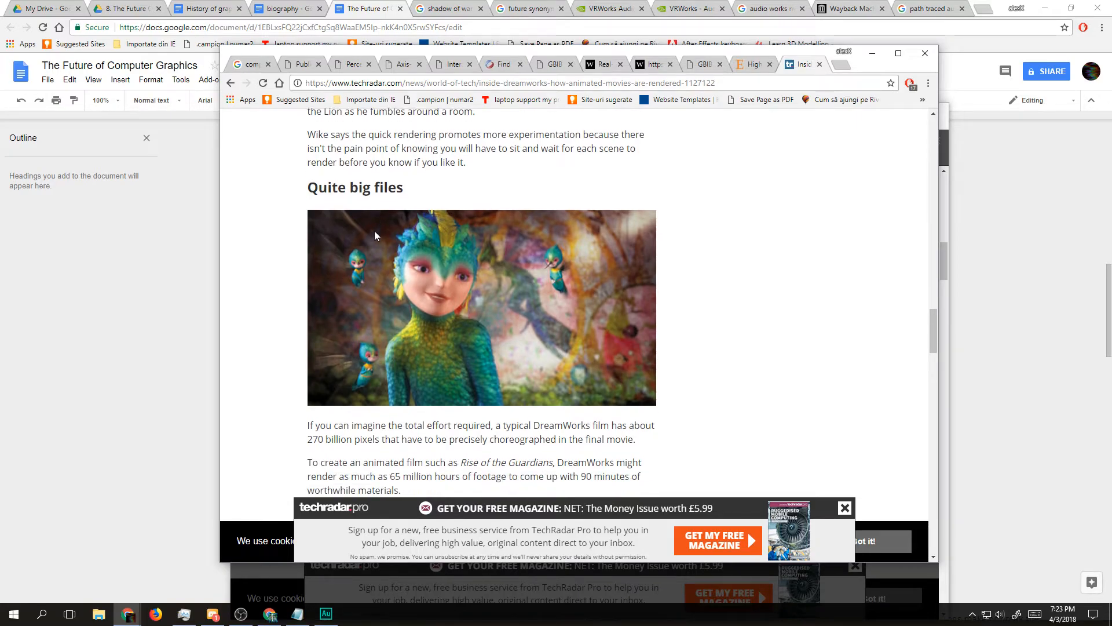
scroll(374, 230, down, 1)
scroll(374, 231, up, 1)
scroll(374, 231, down, 5)
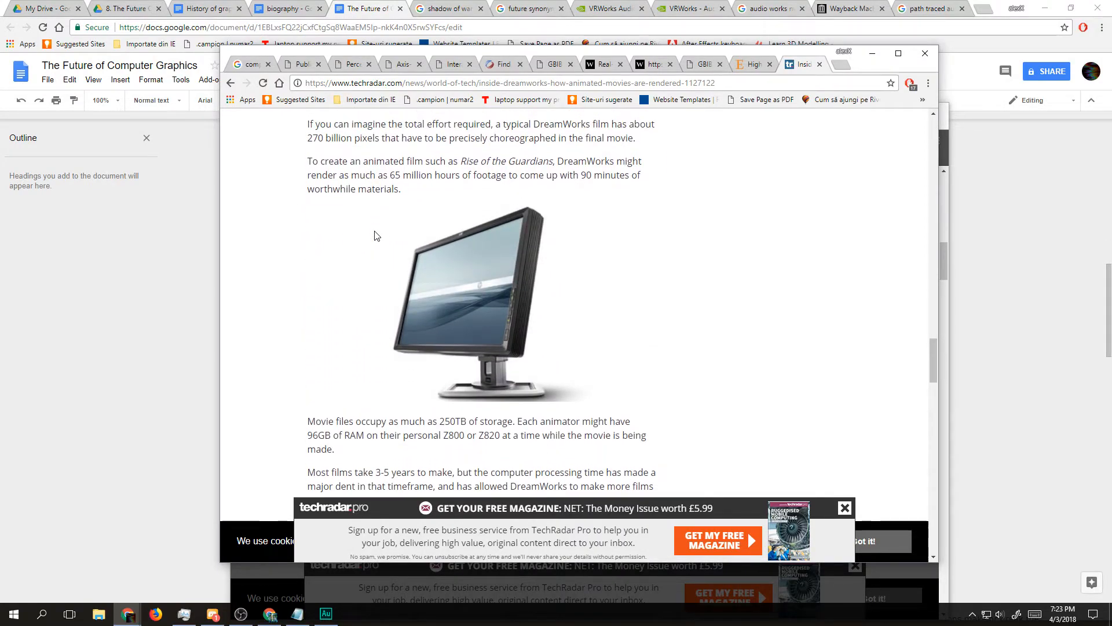
Step: Read the "Space to experiment" section through to the article's closing paragraph on the HP partnership
scroll(374, 234, down, 5)
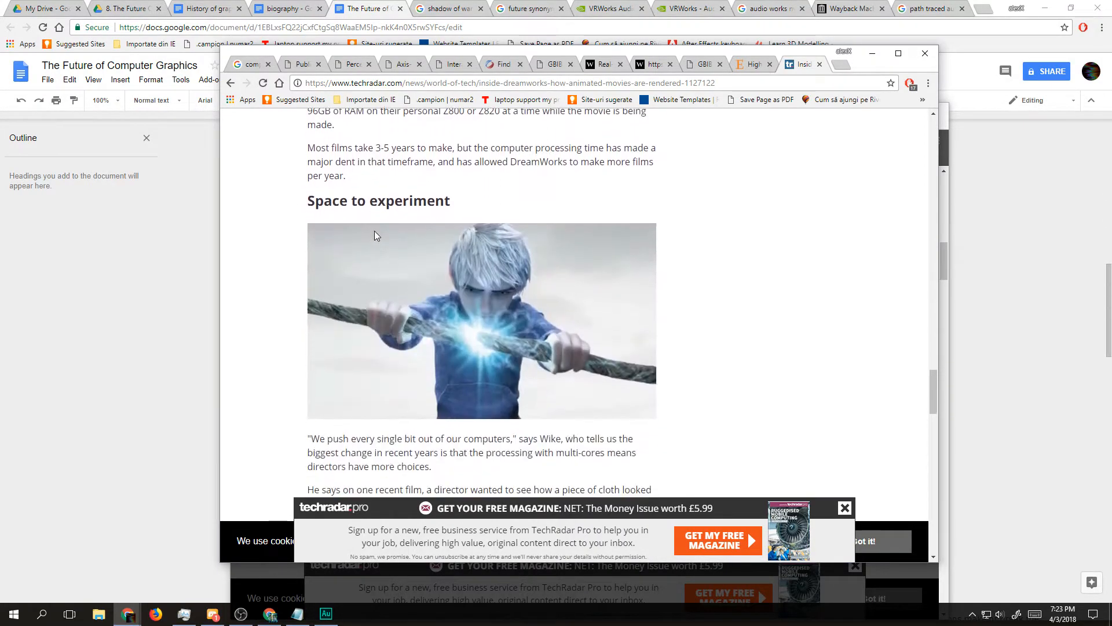
scroll(375, 235, down, 5)
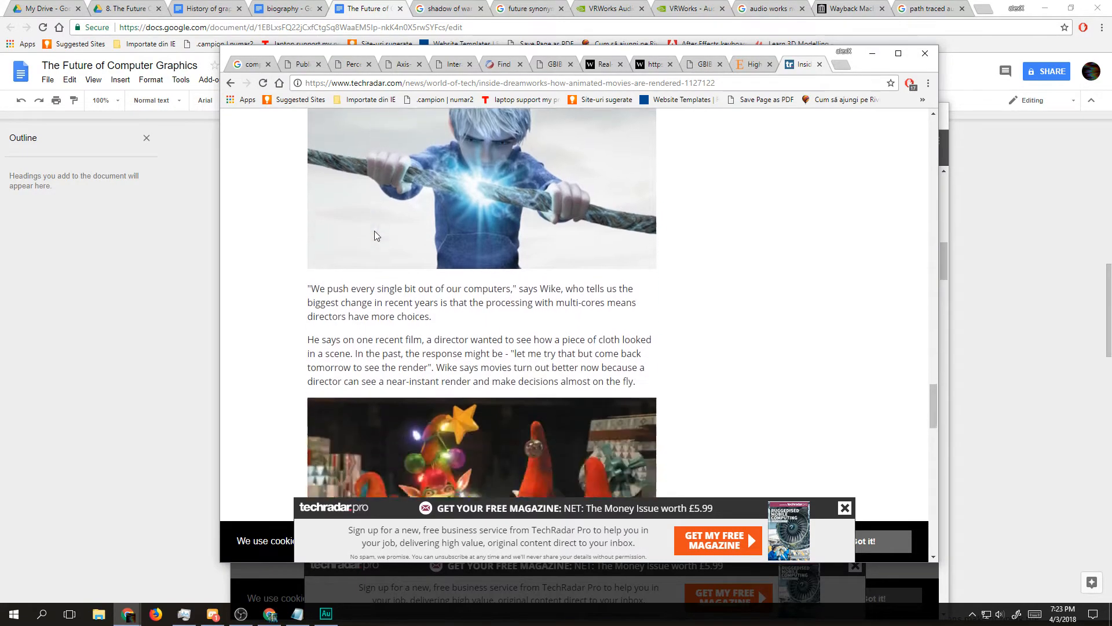
scroll(375, 232, down, 1)
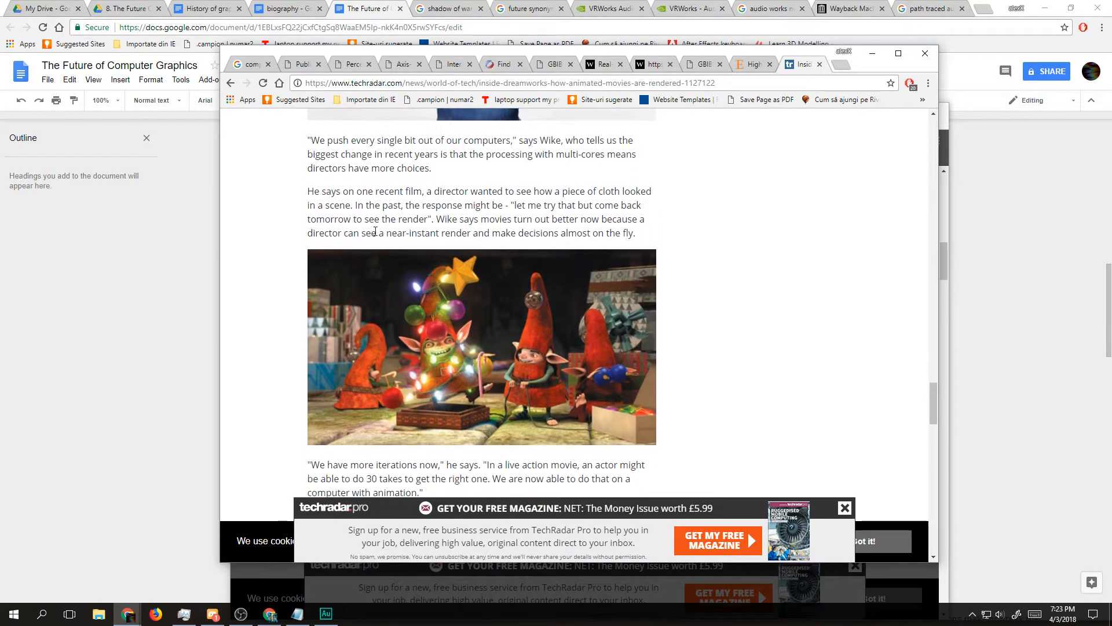
scroll(374, 235, down, 12)
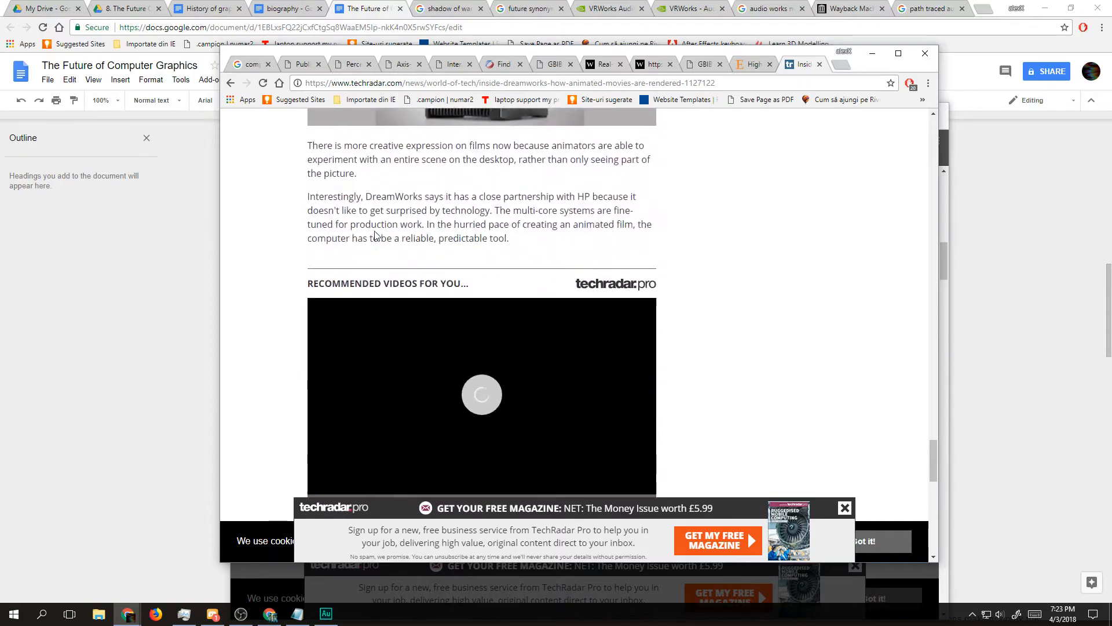
scroll(388, 231, up, 4)
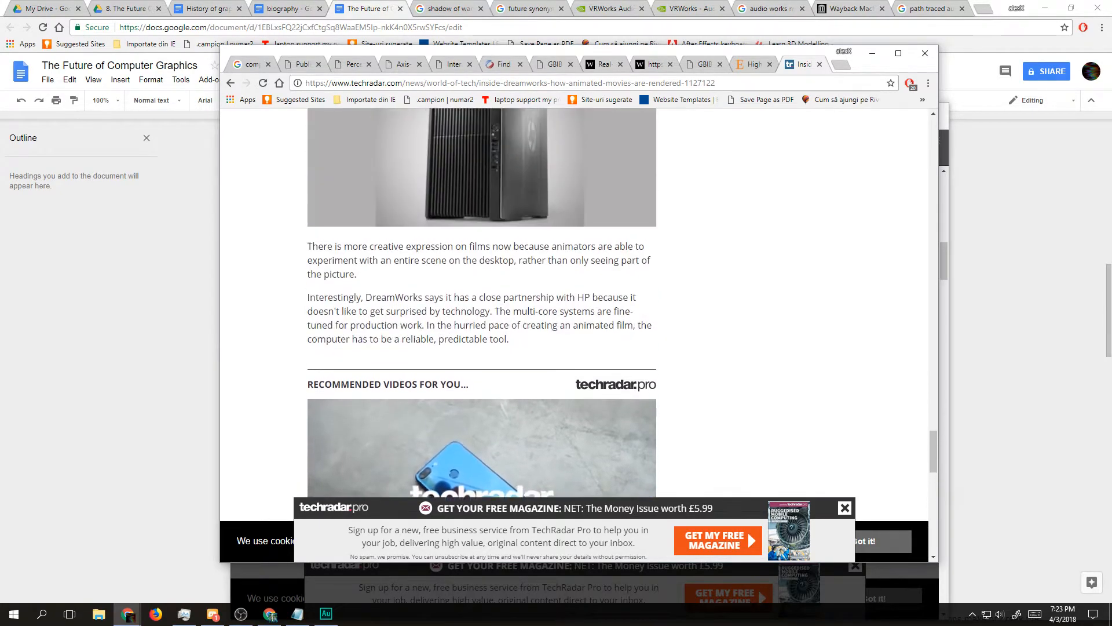
Step: Leave the article and search the web for "next gneration cgi", checking the results for relevant sources
key(alt+Left)
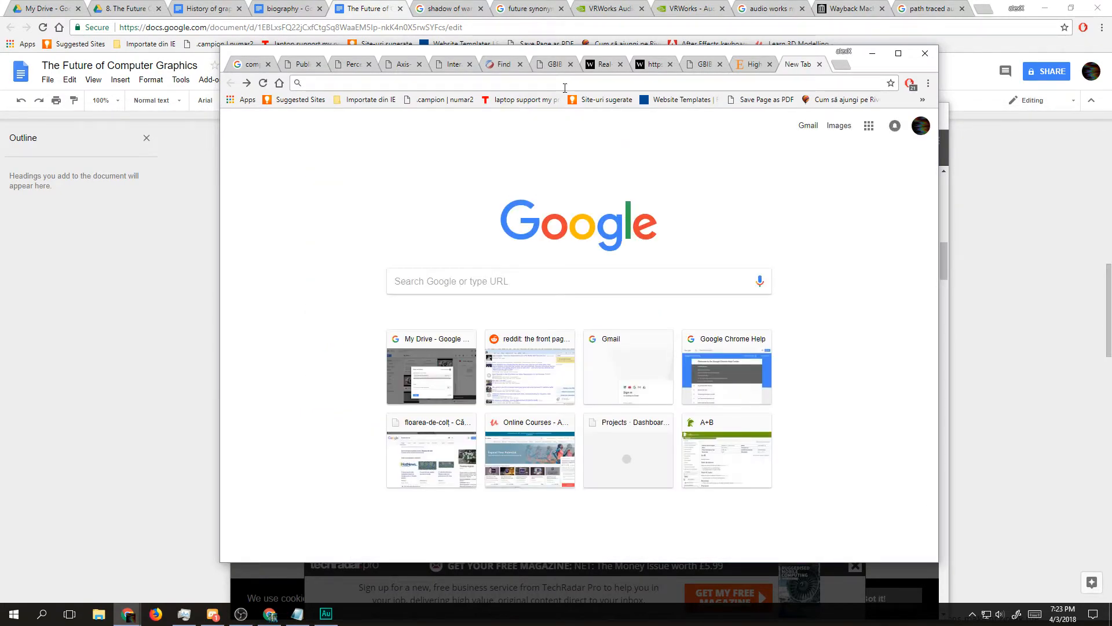
text(next)
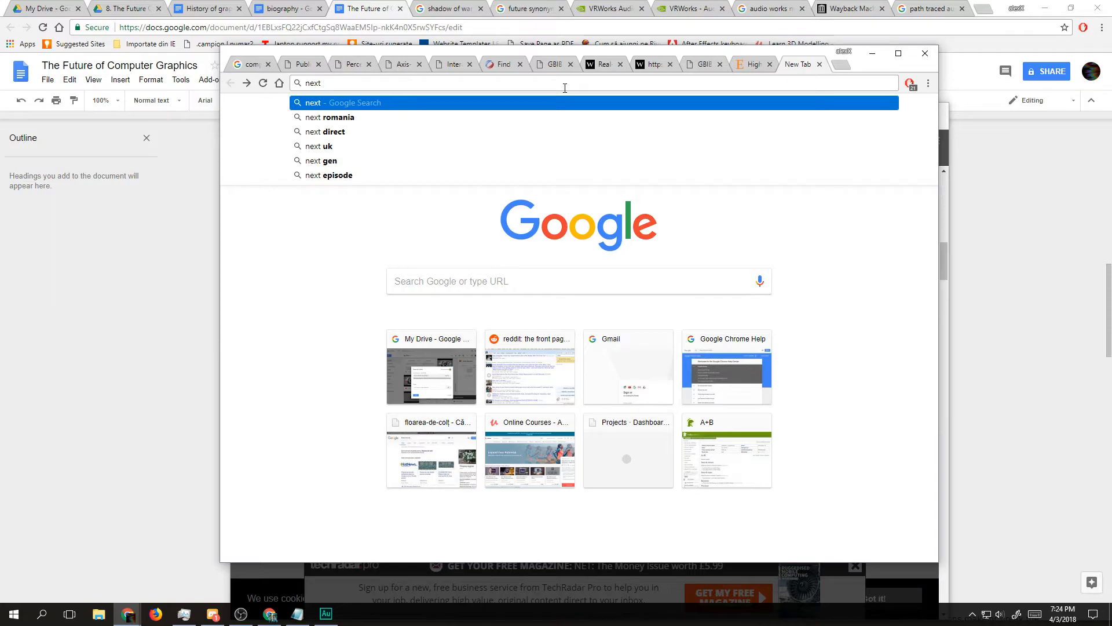
text(gneration cg)
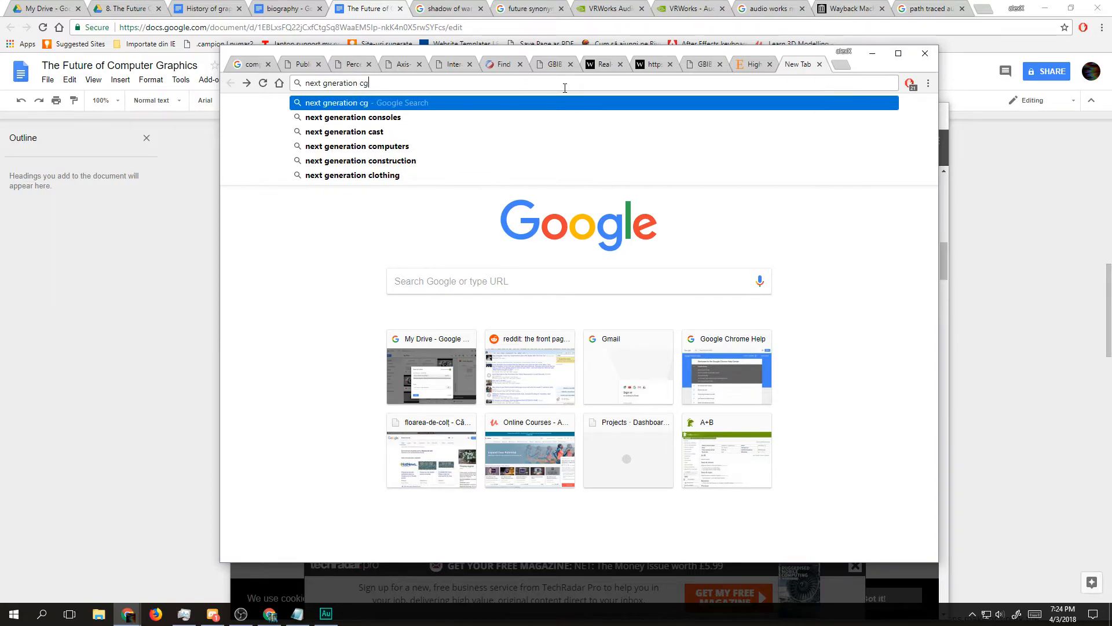
text(i)
key(Return)
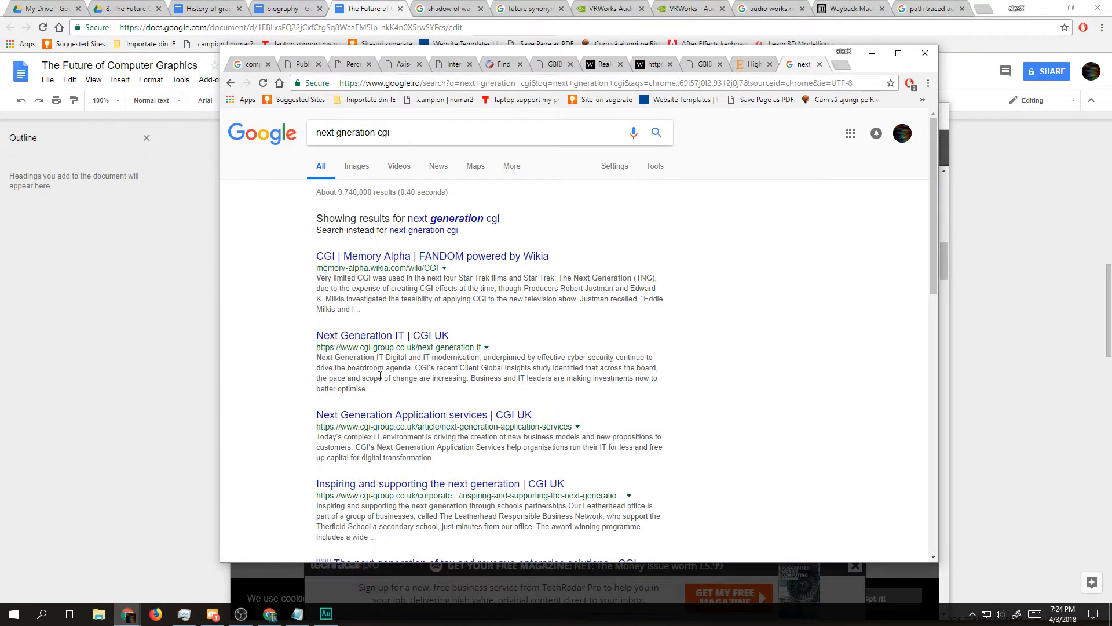
scroll(406, 421, down, 3)
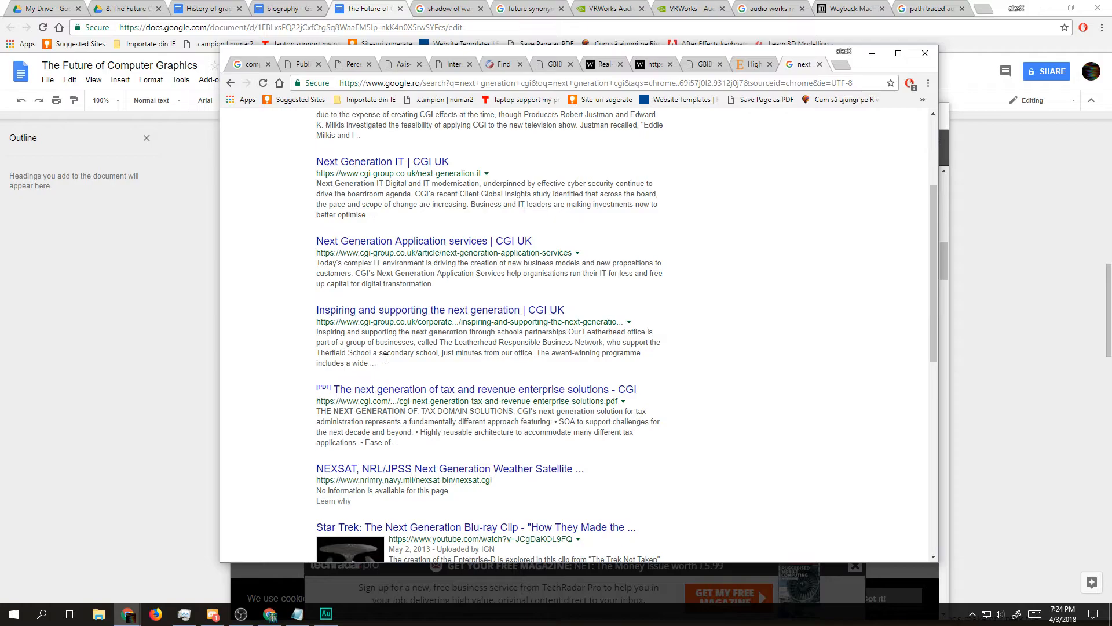
scroll(464, 425, down, 8)
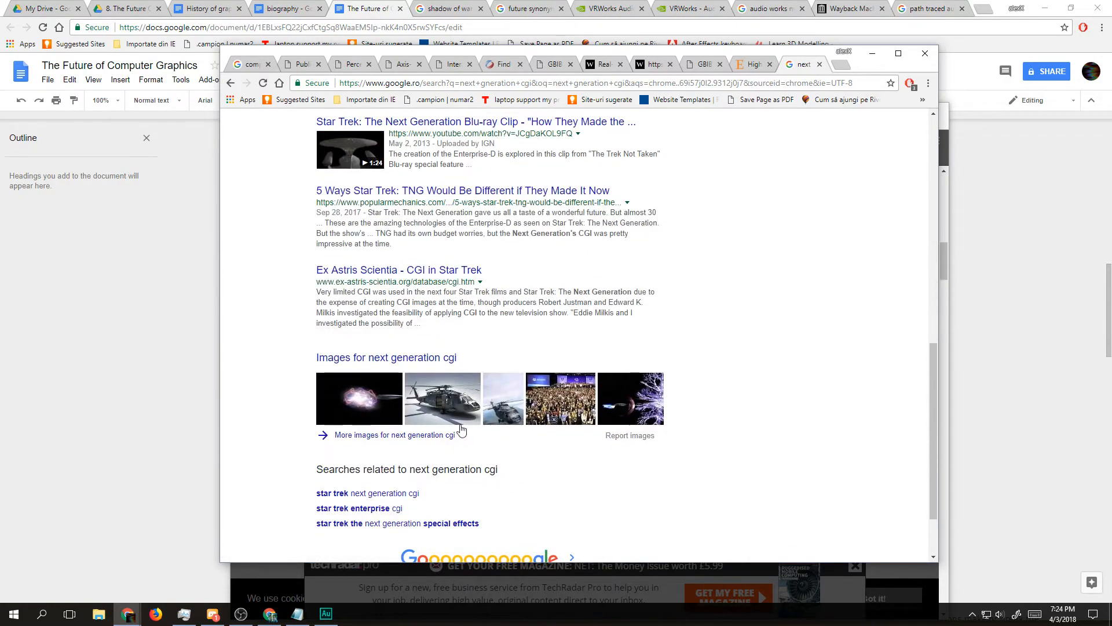
scroll(462, 427, up, 5)
scroll(462, 427, up, 6)
Step: Change the search to "next gneration computer graphics" by replacing the term cgi
double_click(383, 133)
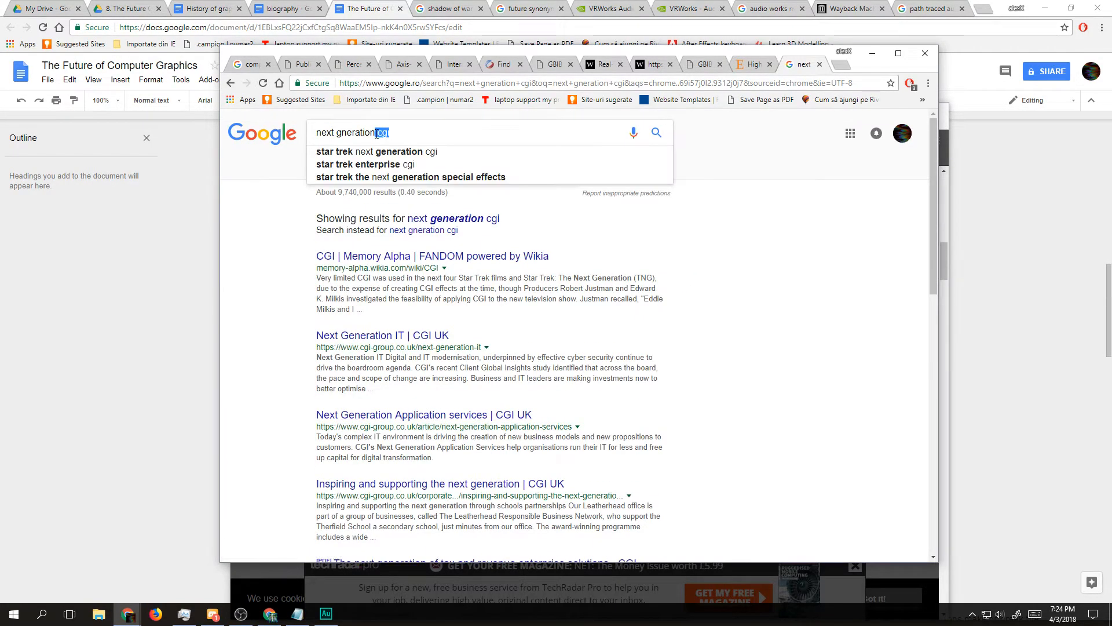
text(com)
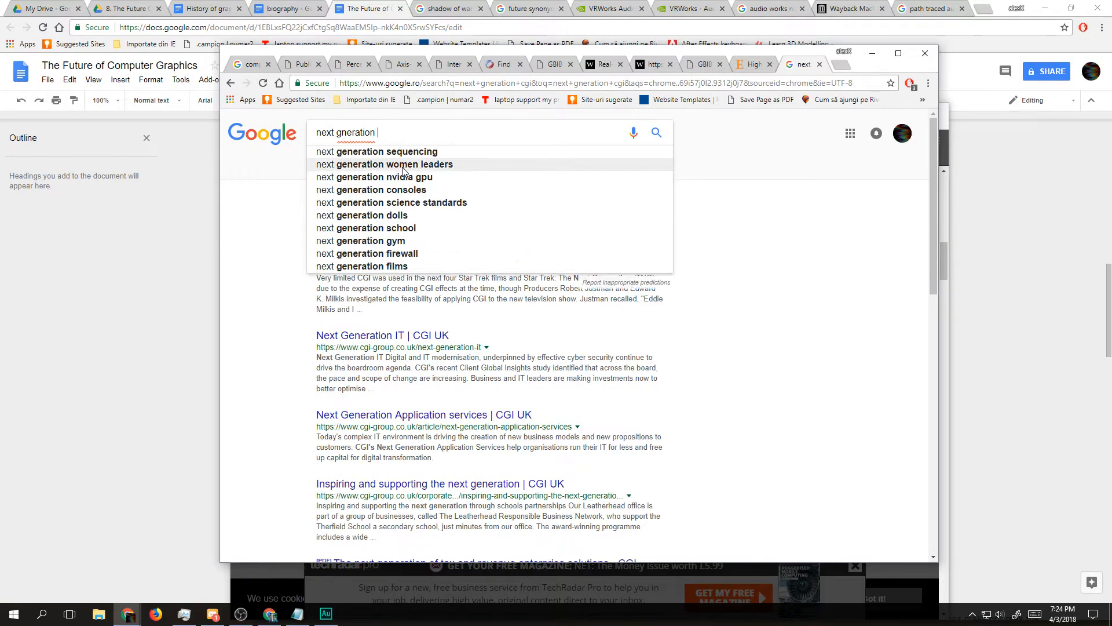
text(puter graphics)
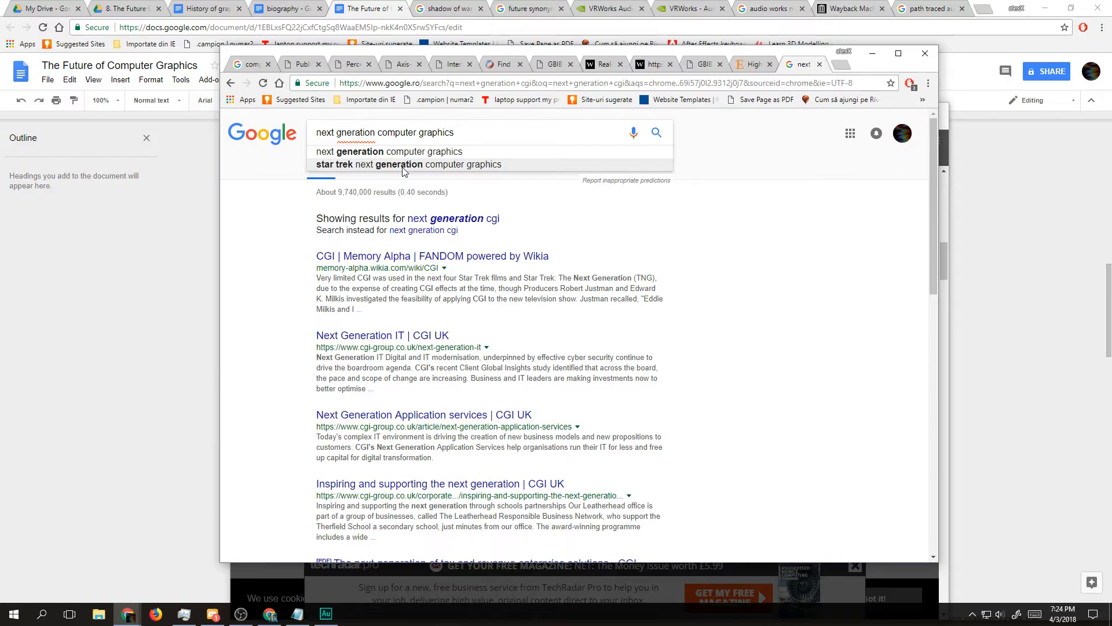
key(Return)
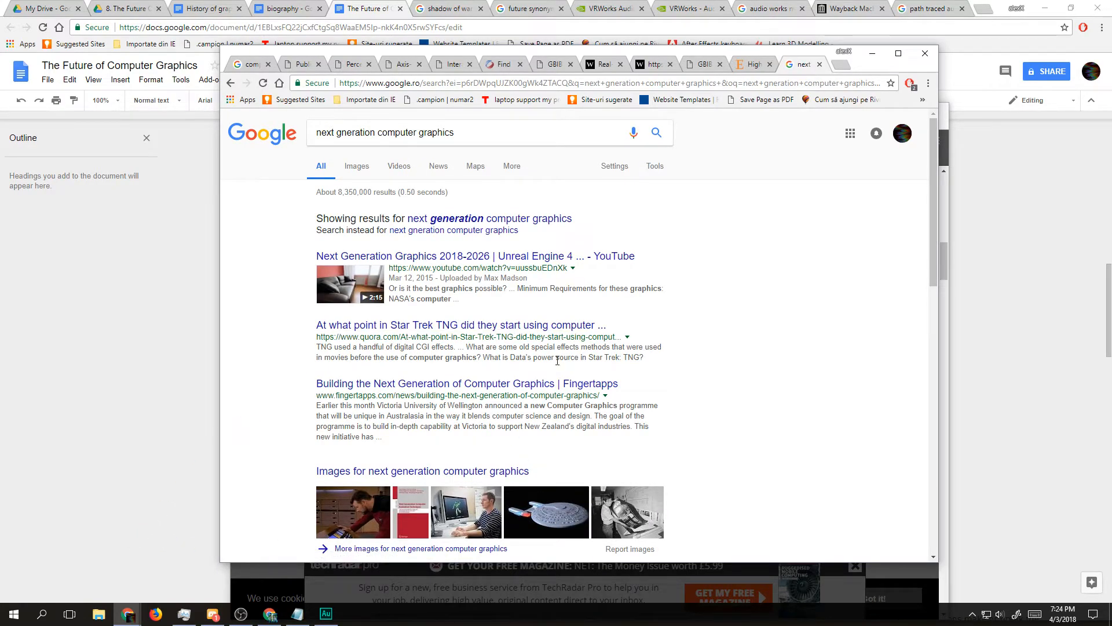
Step: Open the "Next Generation Graphics 2018-2026" YouTube result in the incognito window and close that window's DreamWorks article and graphics rendering search tabs
right_click(483, 258)
click(570, 291)
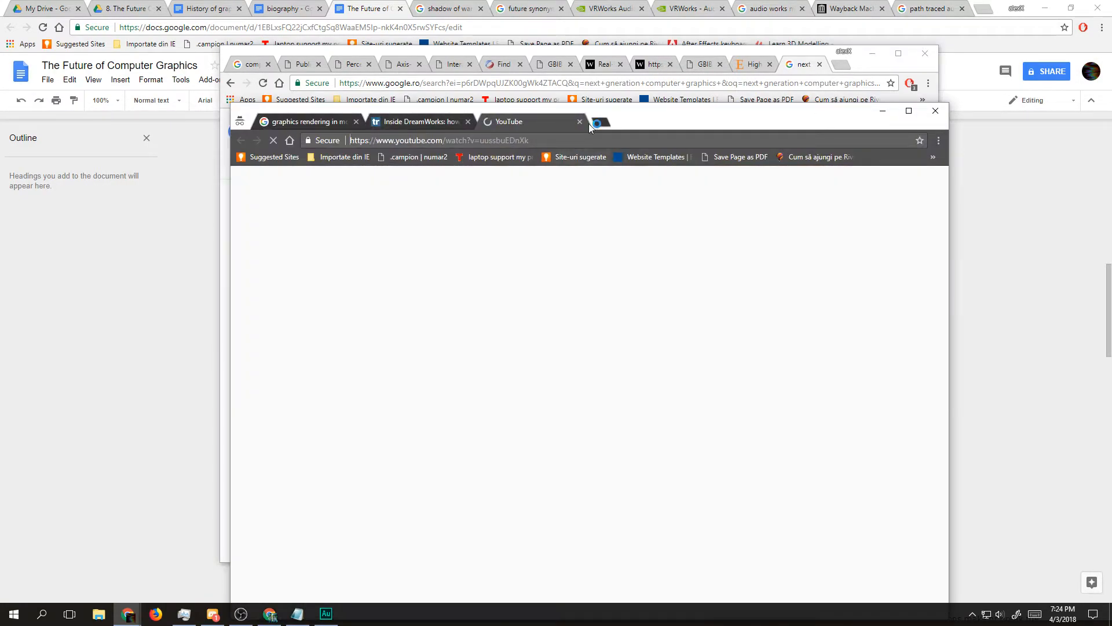
drag(638, 110, 633, 71)
click(464, 79)
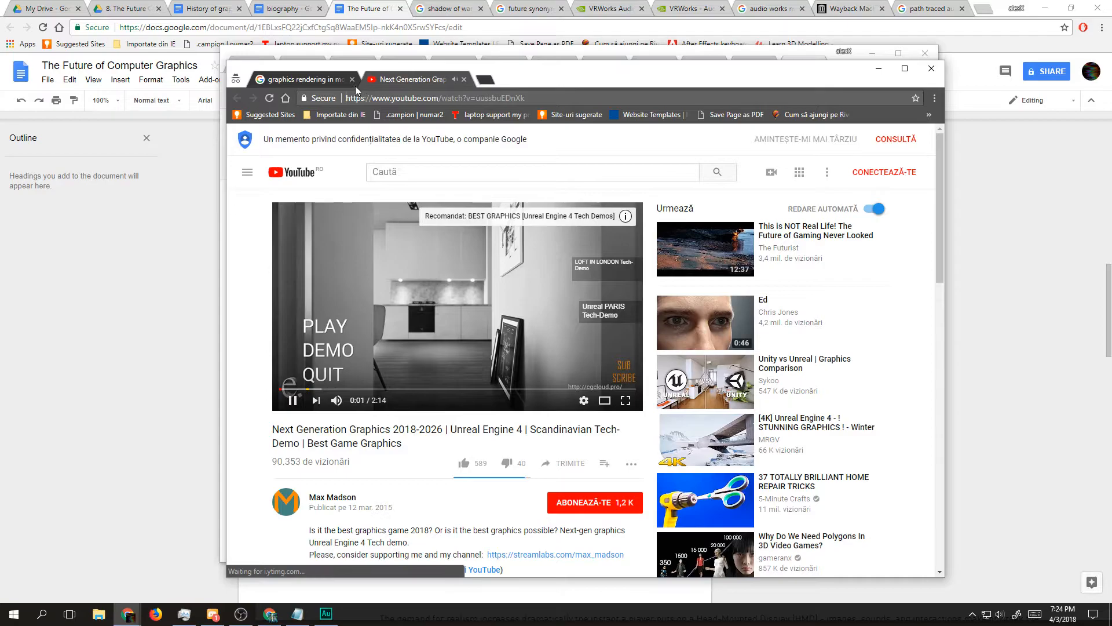
click(342, 82)
click(351, 80)
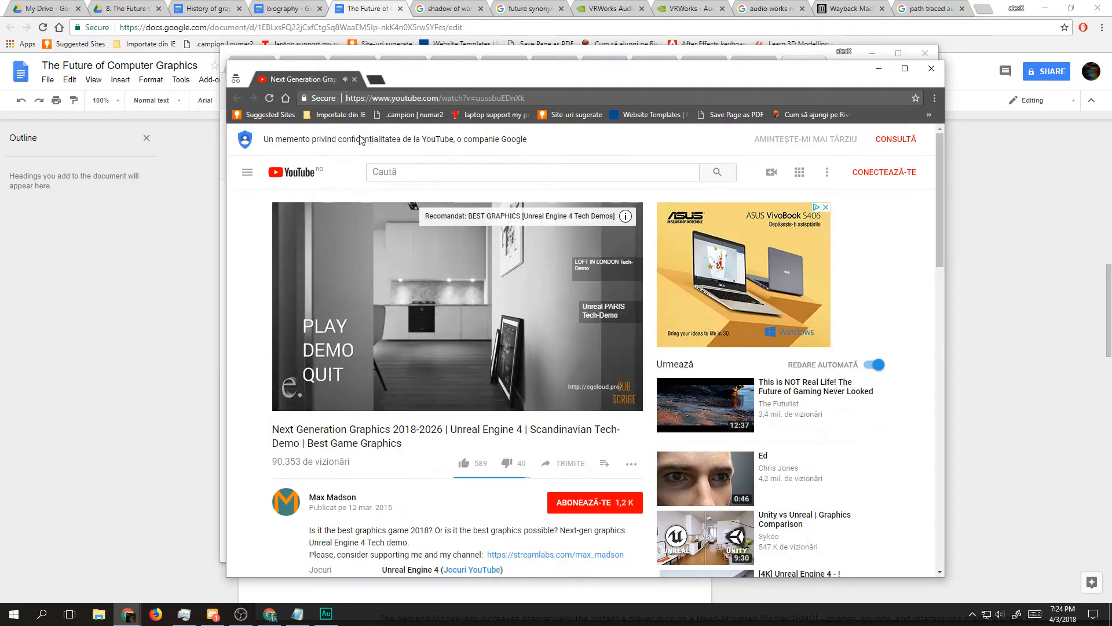
Step: Watch the Unreal Engine 4 Scandinavian tech demo in full screen, skipping through it to near the end, and leave full screen
double_click(414, 284)
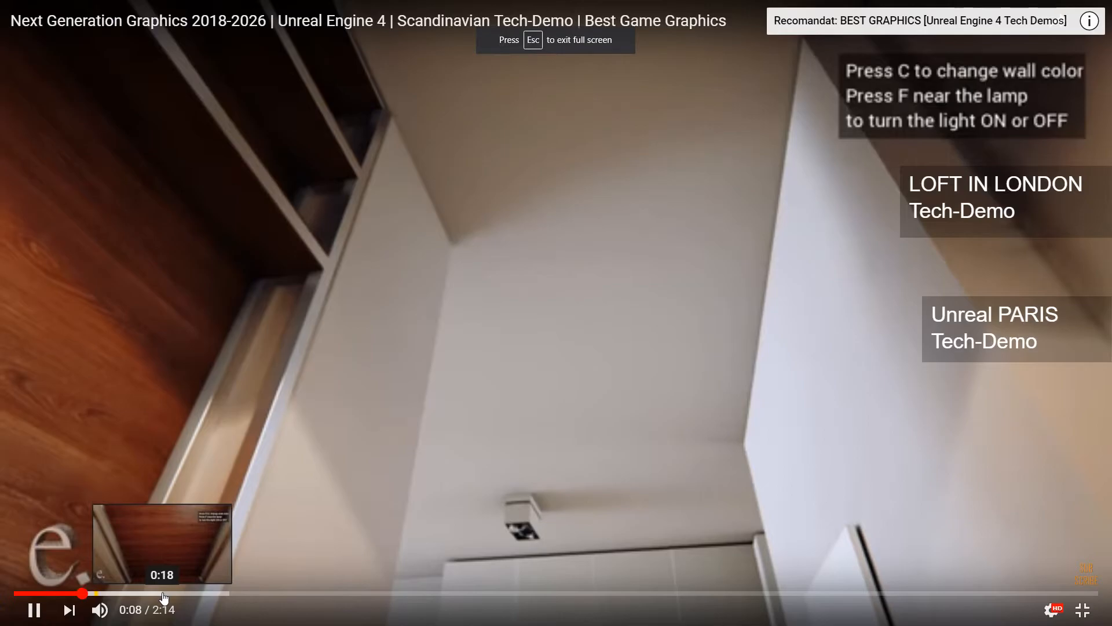
click(162, 593)
click(253, 600)
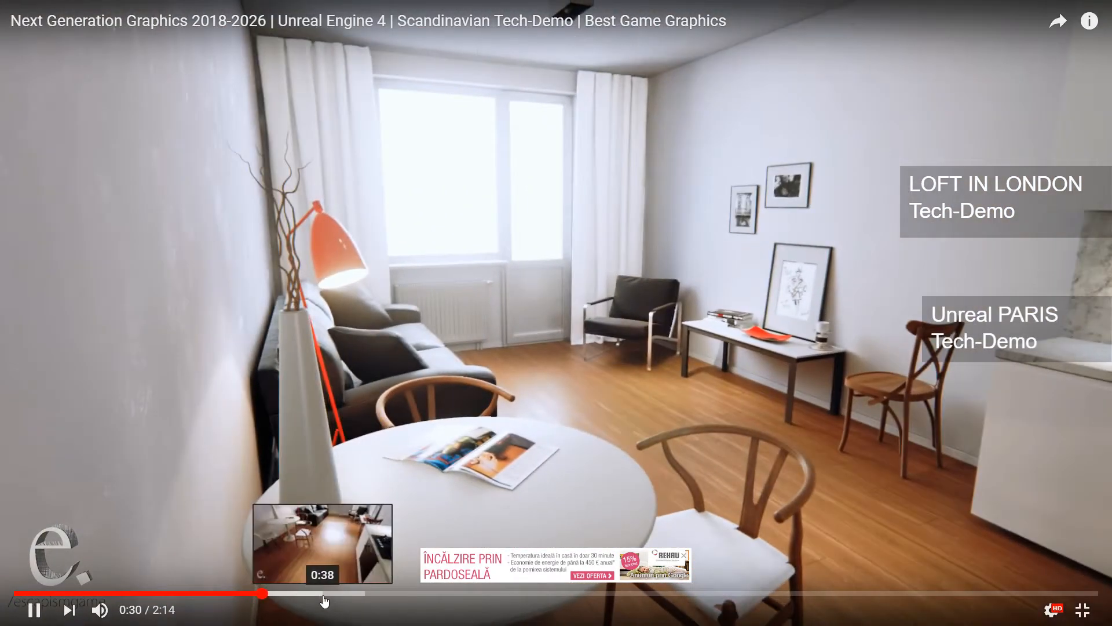
click(323, 593)
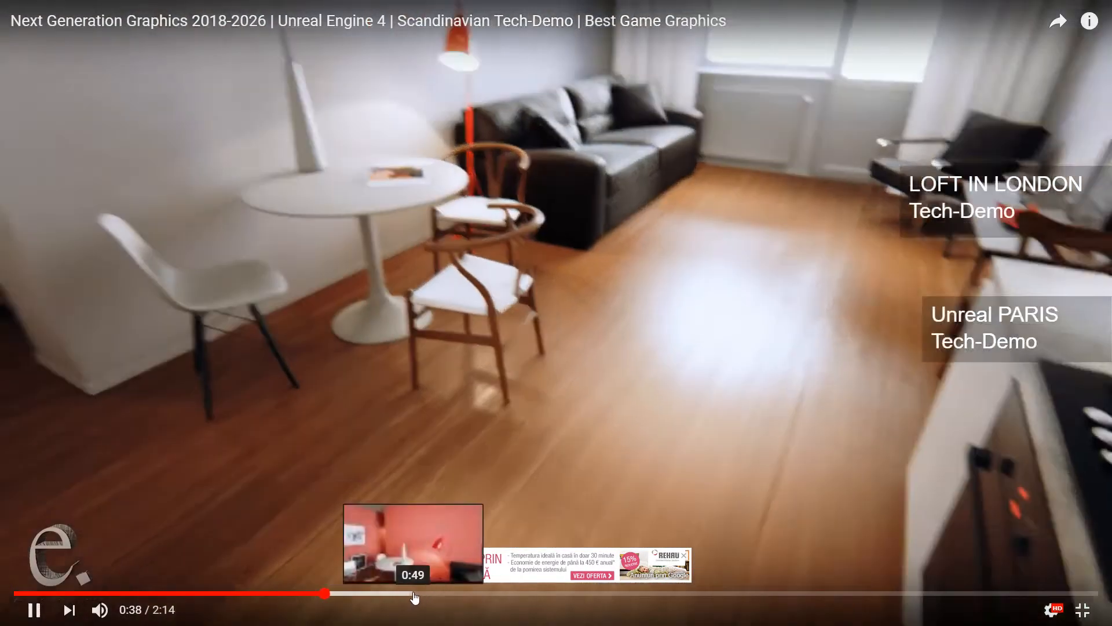
click(419, 594)
click(599, 594)
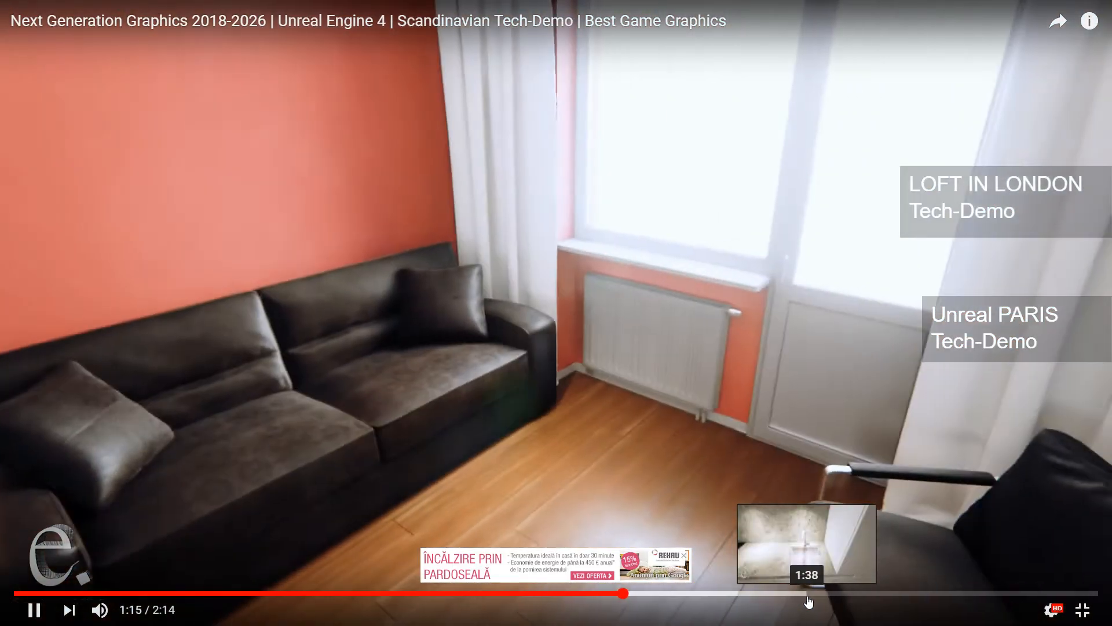
click(809, 596)
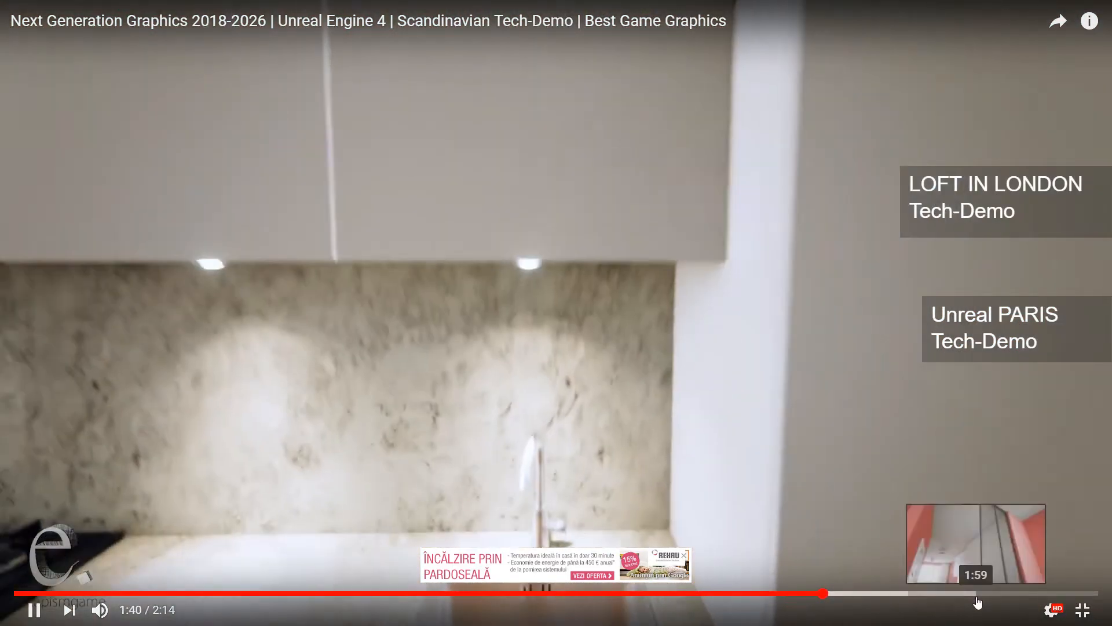
click(978, 594)
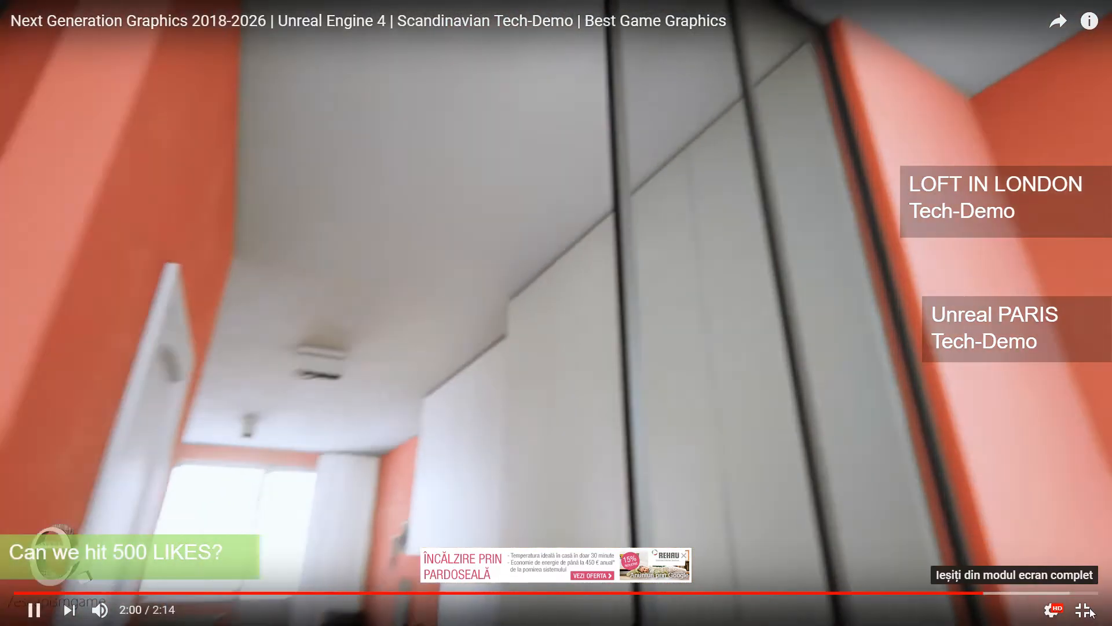
click(1084, 610)
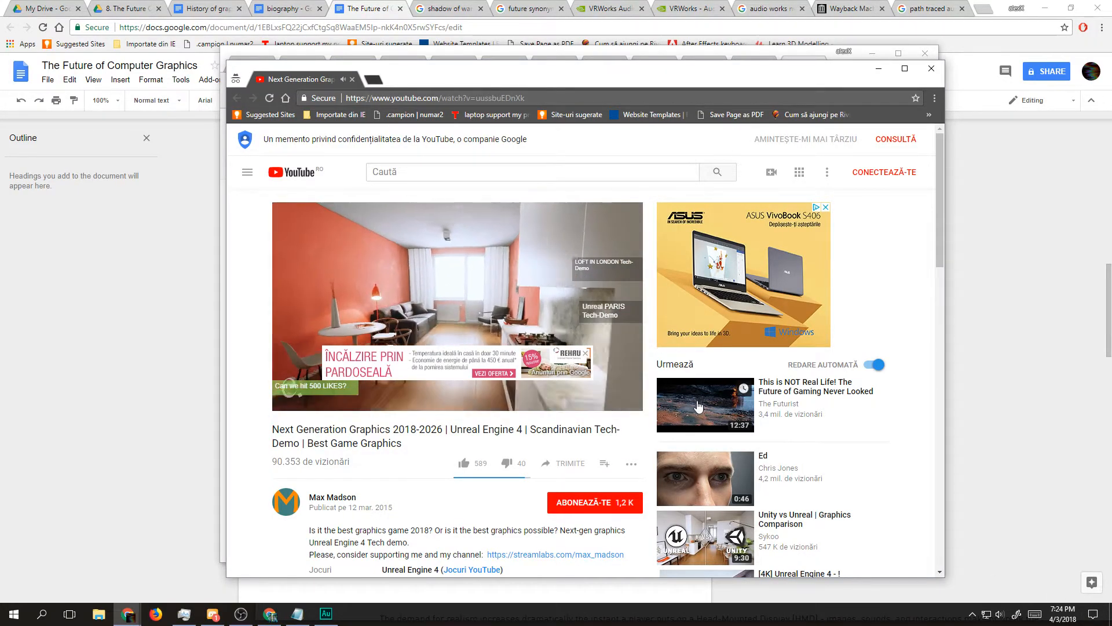
Step: Play the next video, "This is NOT Real Life! The Future of Gaming Never Looked so Good", in full screen from 0:59 and adjust its quality
click(316, 400)
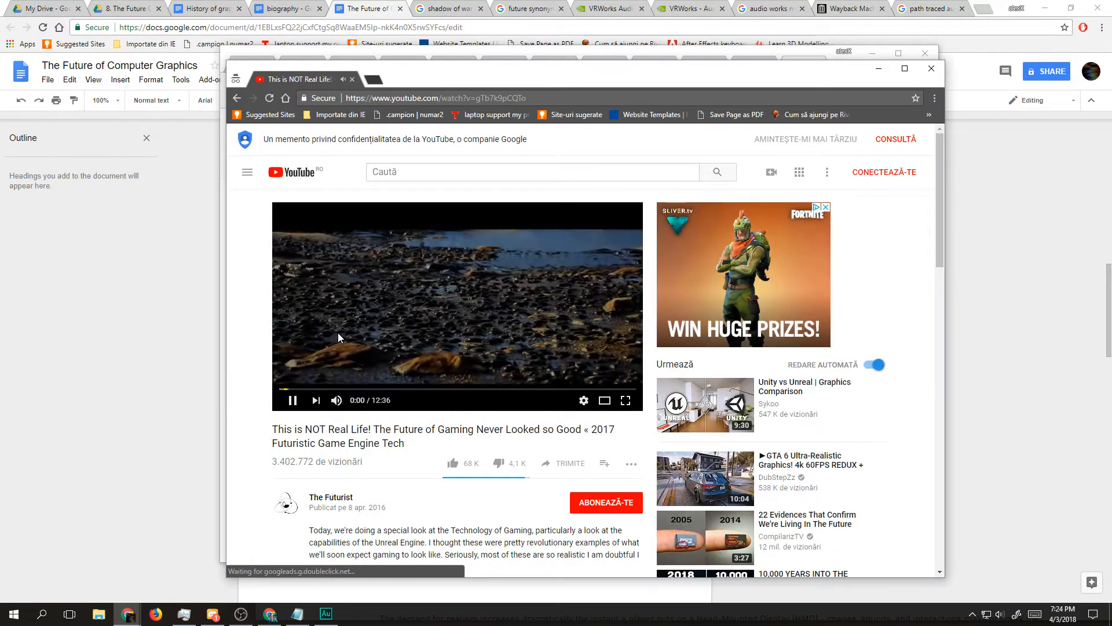
double_click(339, 332)
click(100, 599)
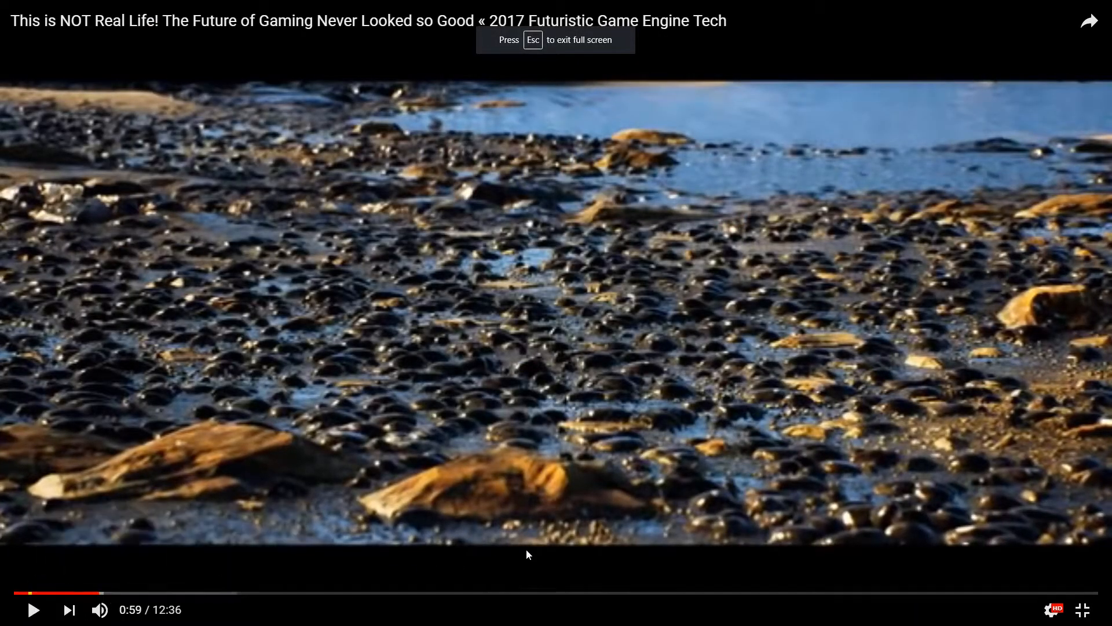
click(1063, 617)
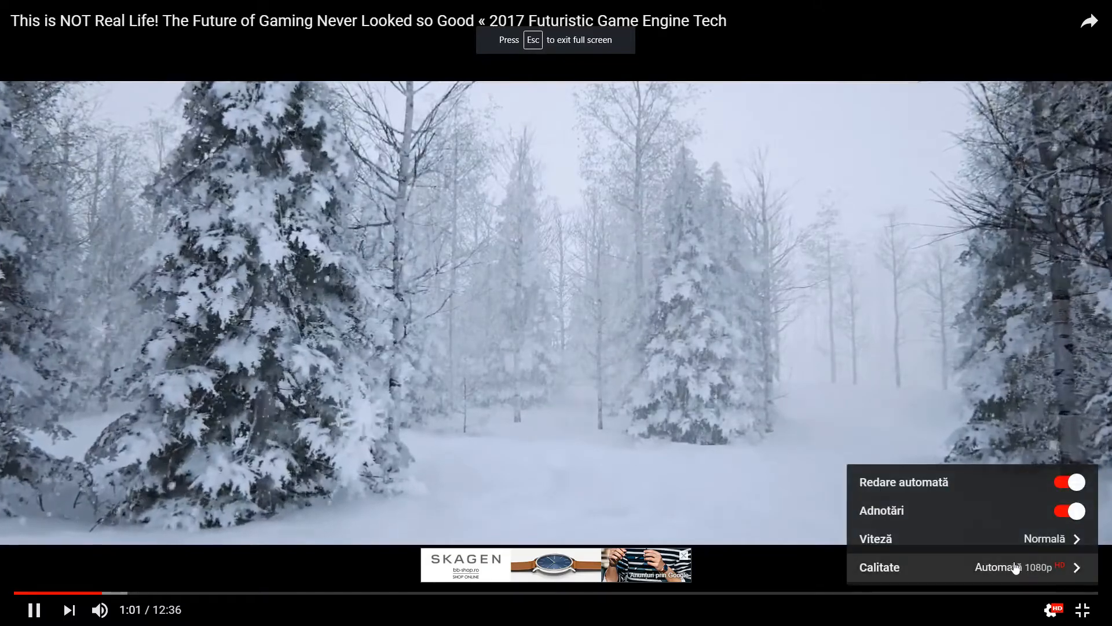
click(1008, 568)
click(833, 409)
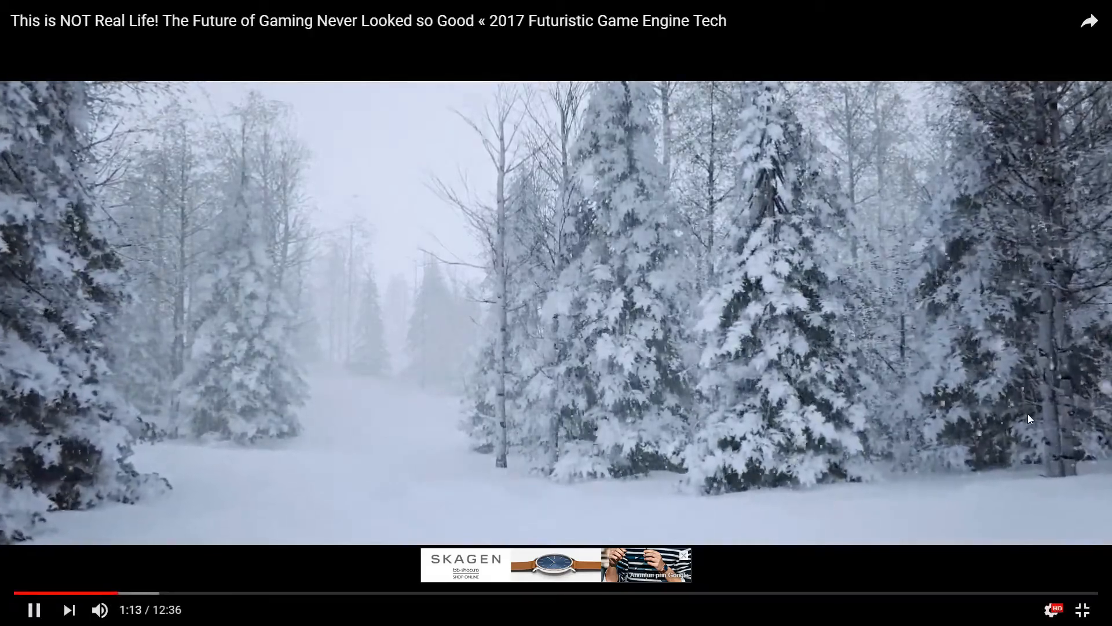
Step: Leave full screen, pause the gaming video, go back to the tech demo and close the incognito window
click(1082, 610)
click(554, 315)
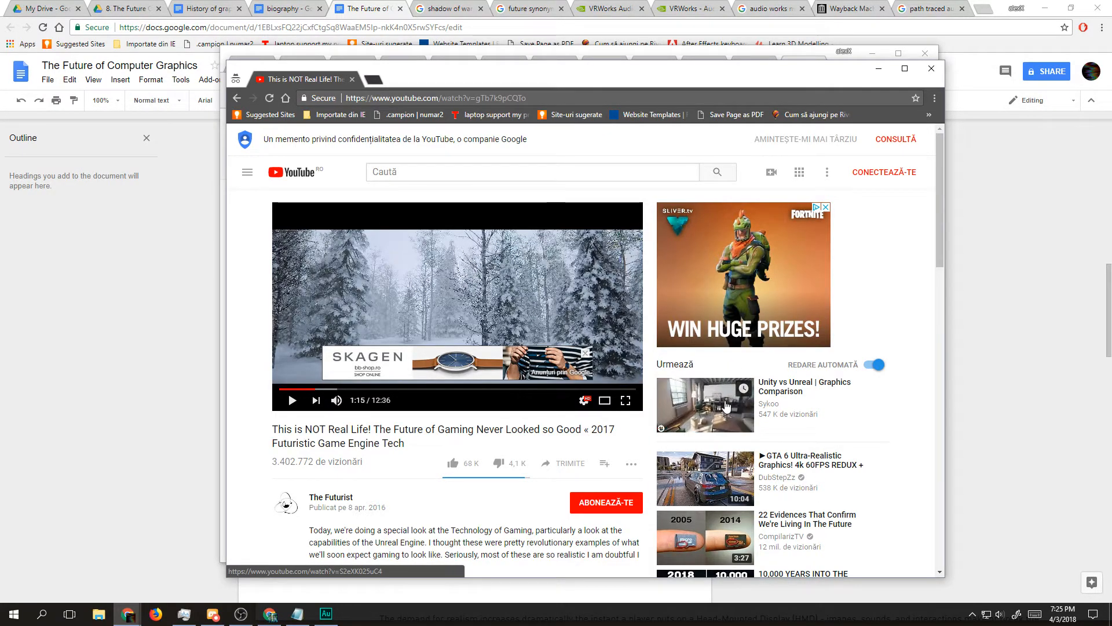
key(alt+Left)
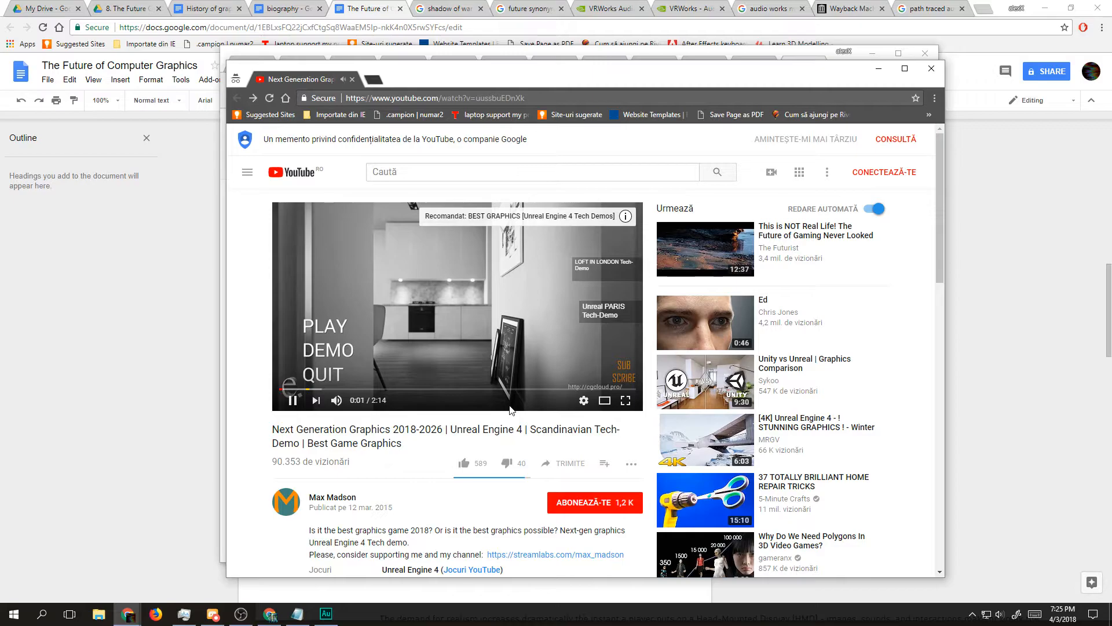
click(352, 80)
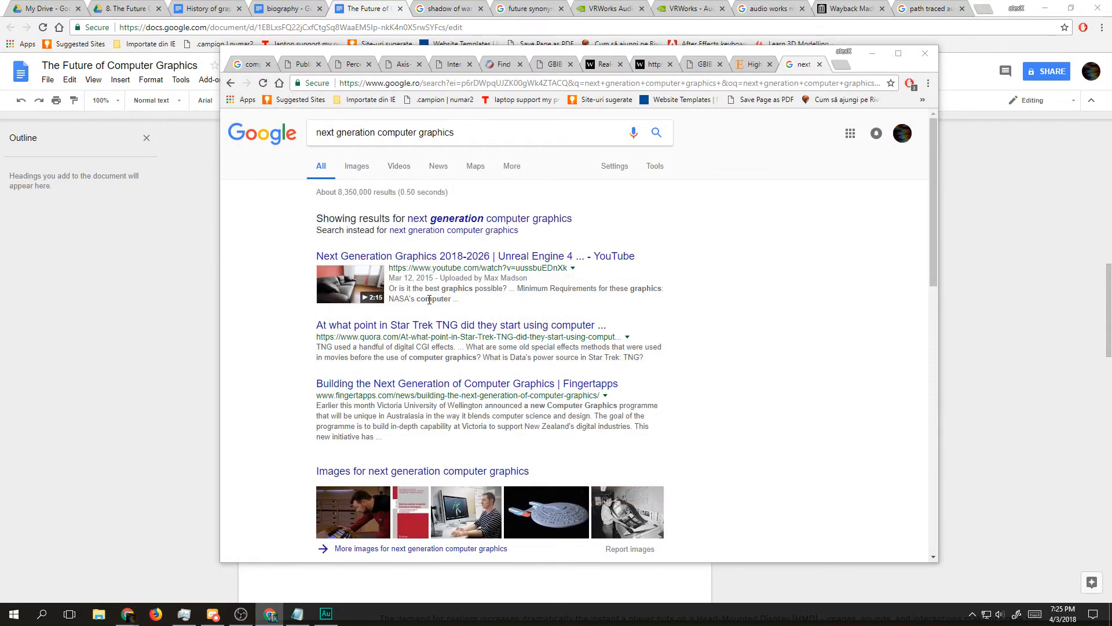
Step: Skim the Fingertapps article "Building the Next Generation of Computer Graphics" from the search results and return to the results
click(471, 385)
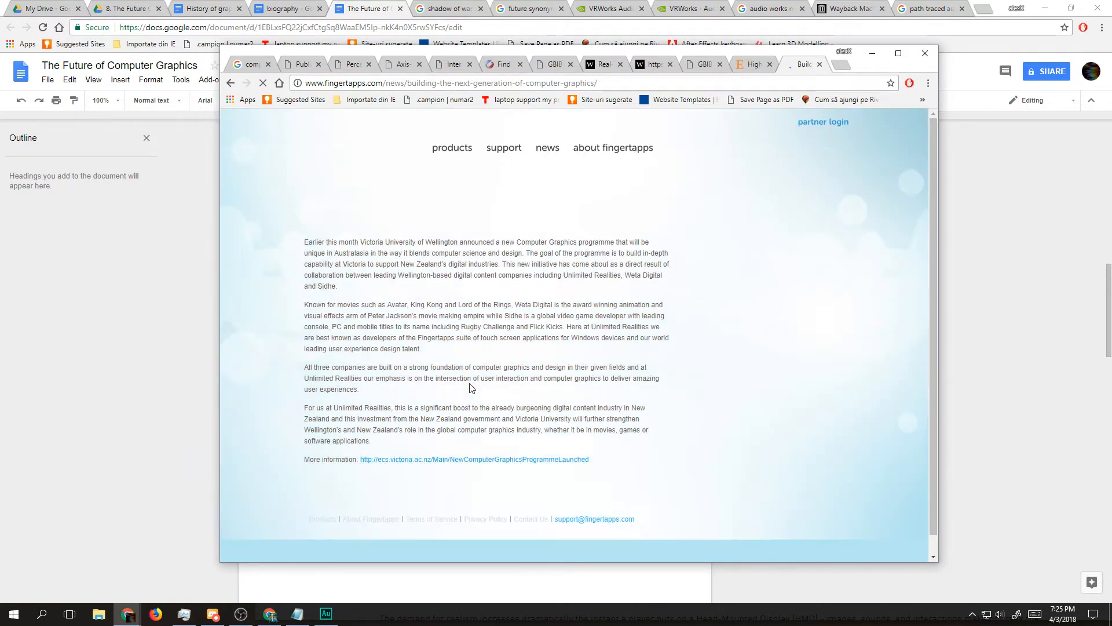
scroll(482, 387, down, 1)
key(alt+Left)
Step: Open the Wikipedia "Computer graphics" result, skim through its history and image type sections, and go back to the search results
scroll(472, 391, down, 7)
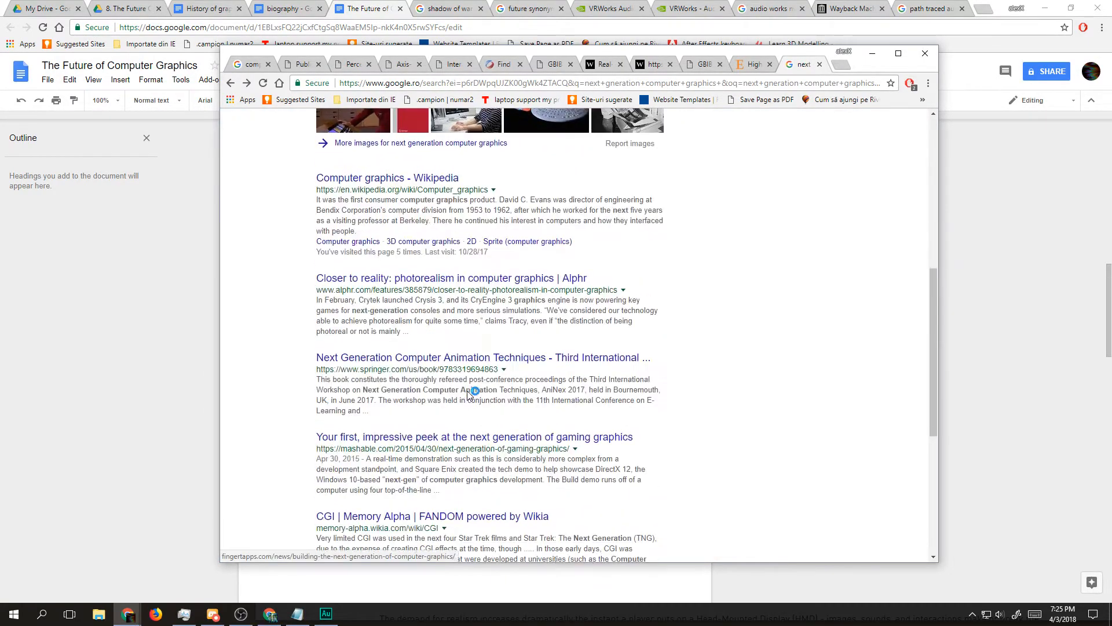
click(333, 178)
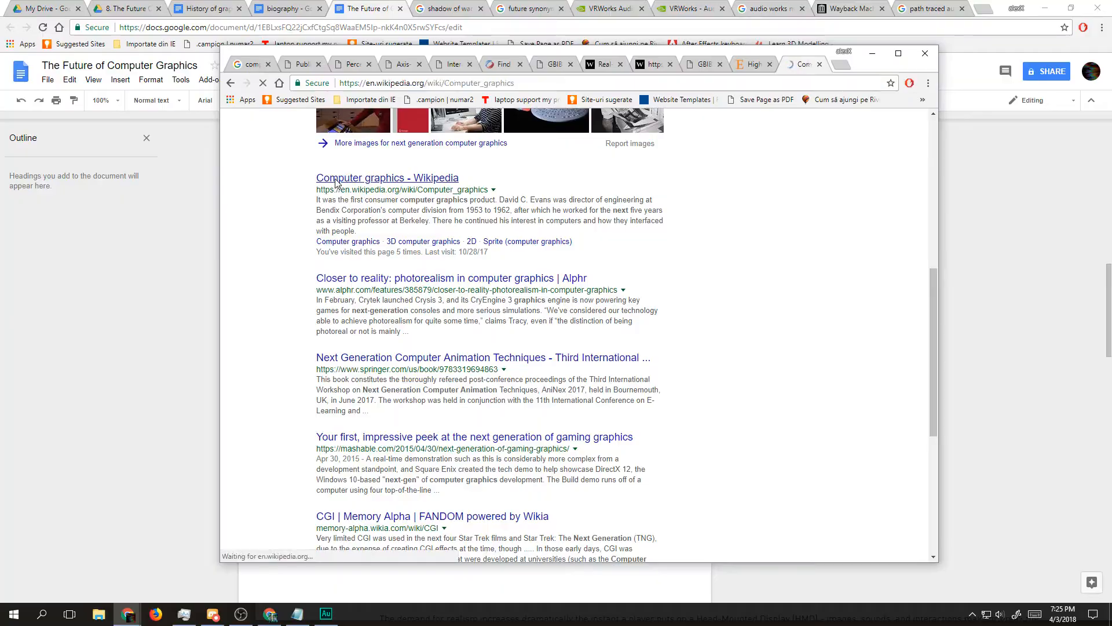
scroll(431, 301, down, 15)
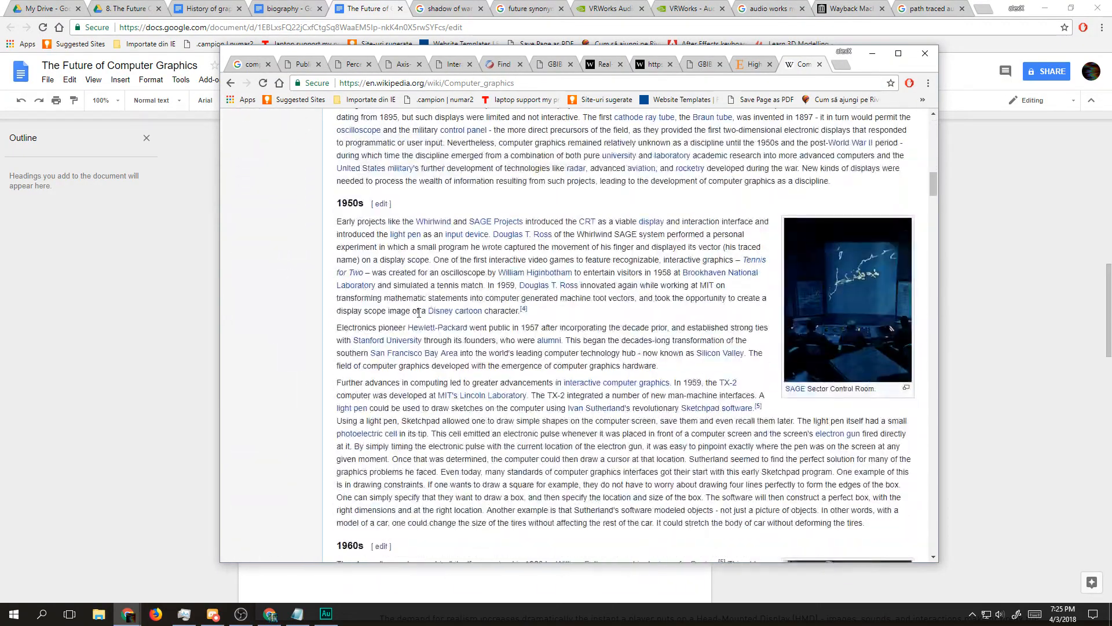
scroll(418, 320, down, 20)
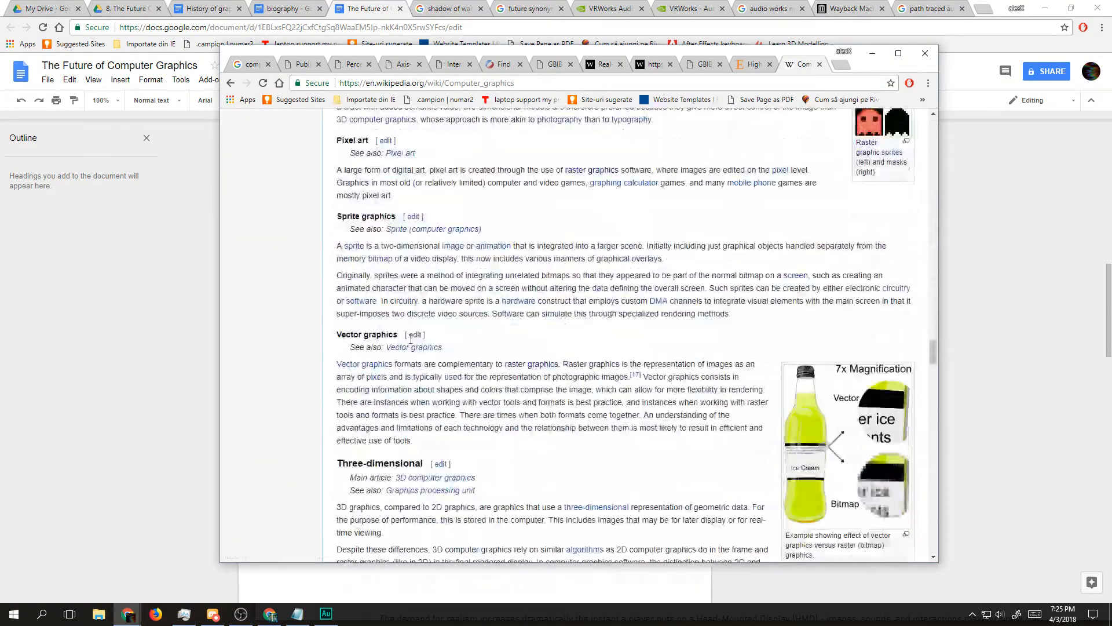
scroll(407, 340, down, 8)
key(alt+Left)
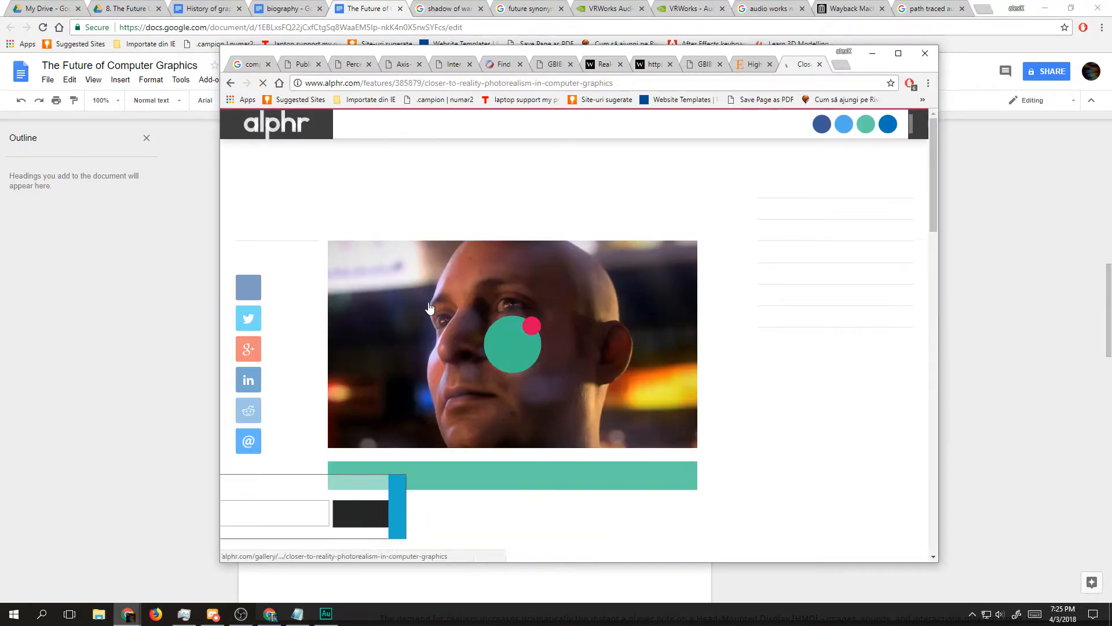
Step: Read page 1 of the Alphr article "Closer to reality: photorealism in computer graphics", dismissing its newsletter sign-up
scroll(409, 325, down, 10)
scroll(409, 333, down, 15)
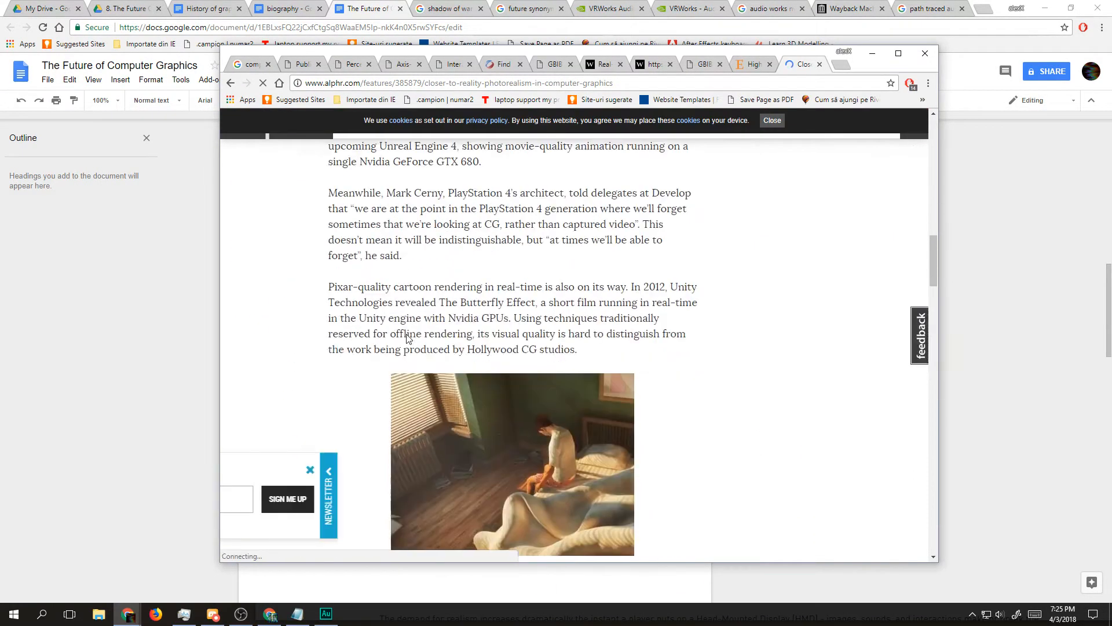
scroll(408, 335, up, 10)
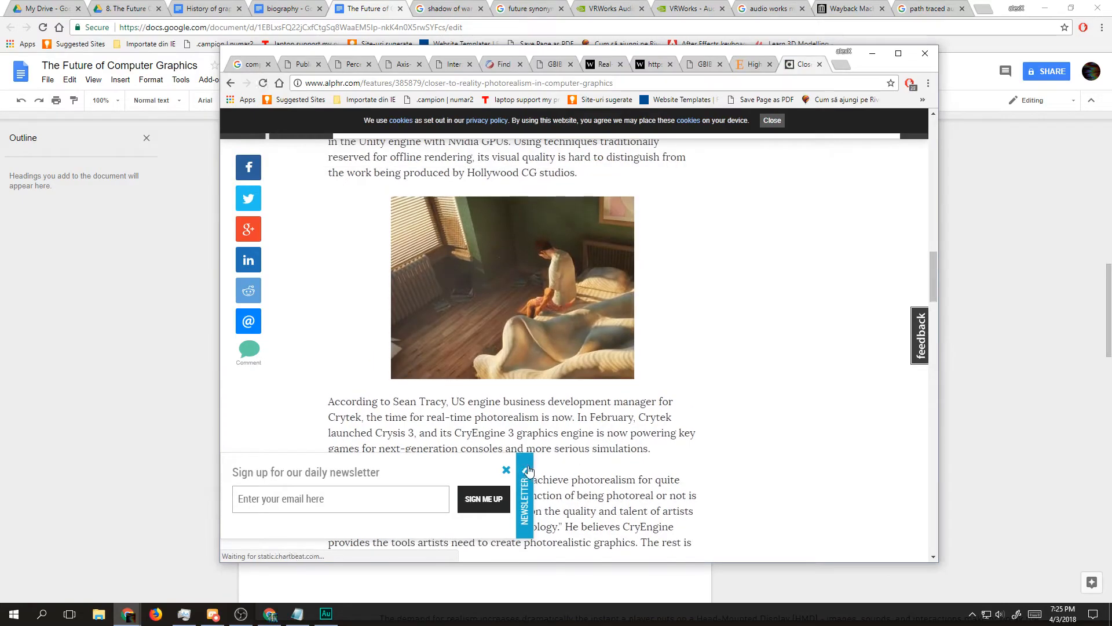
click(506, 470)
scroll(510, 463, down, 4)
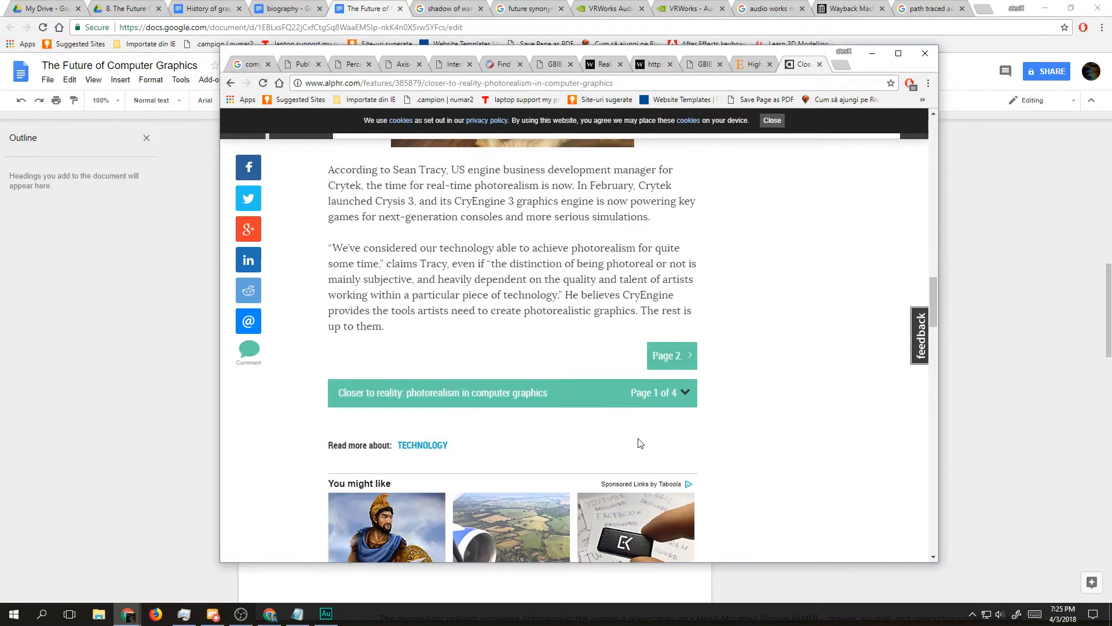
Step: Open page 2 of the Alphr photorealism article, skim it to the end and close the article's tab
click(668, 355)
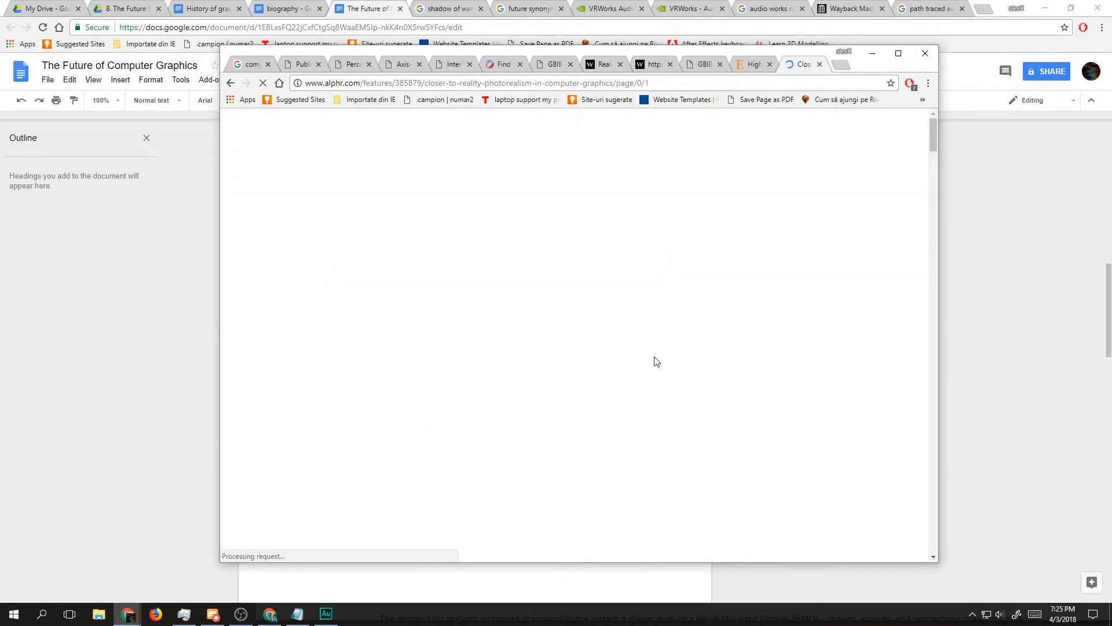
scroll(580, 399, down, 10)
scroll(565, 410, down, 15)
scroll(571, 415, up, 10)
scroll(573, 418, up, 1)
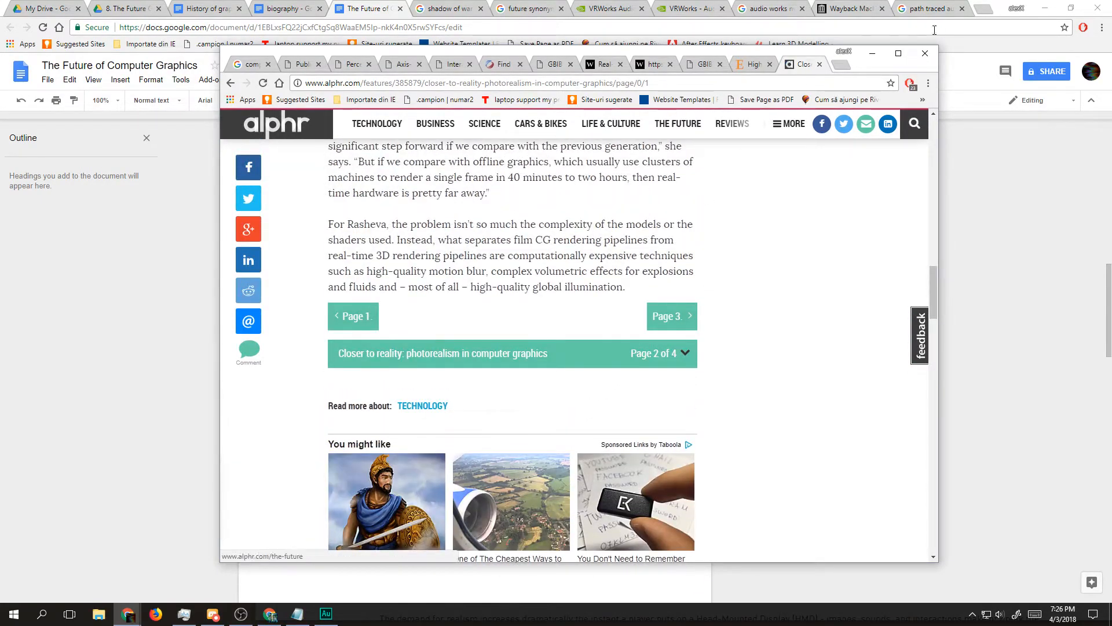
click(819, 65)
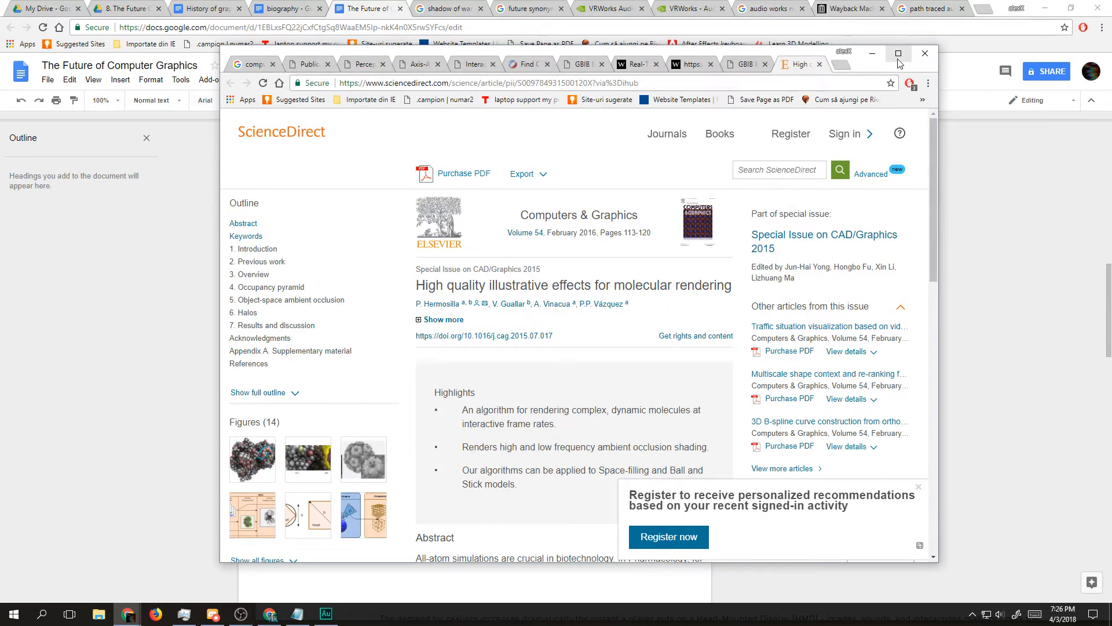
Step: Return from the research window to the script and place the cursor at the end of the highlighted paragraph ending "as this inc [...]"
click(898, 53)
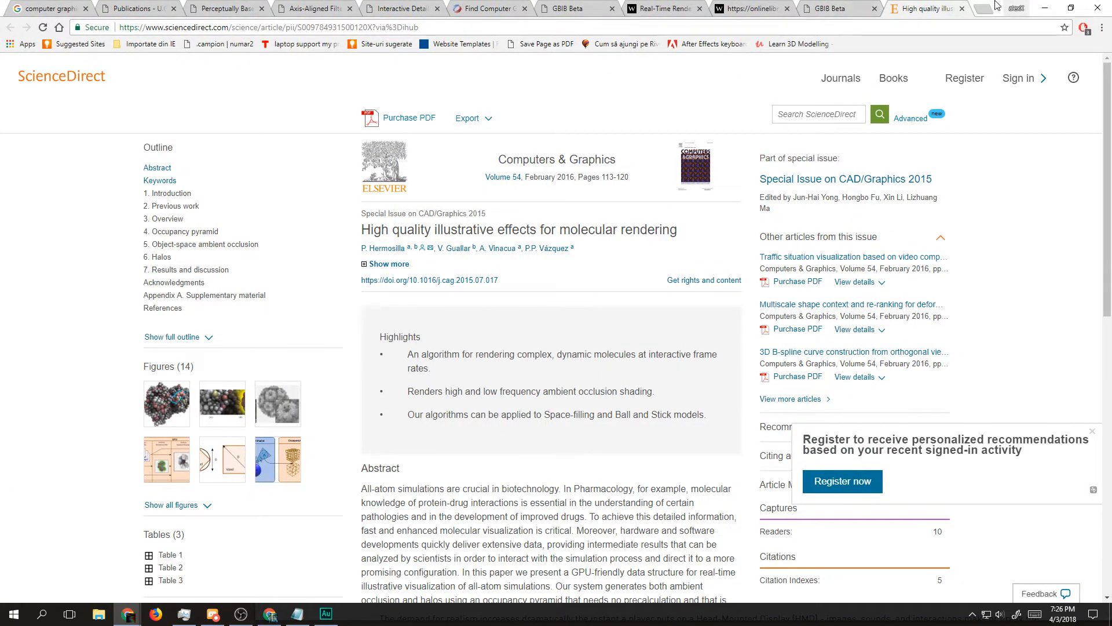
drag(1004, 6, 890, 62)
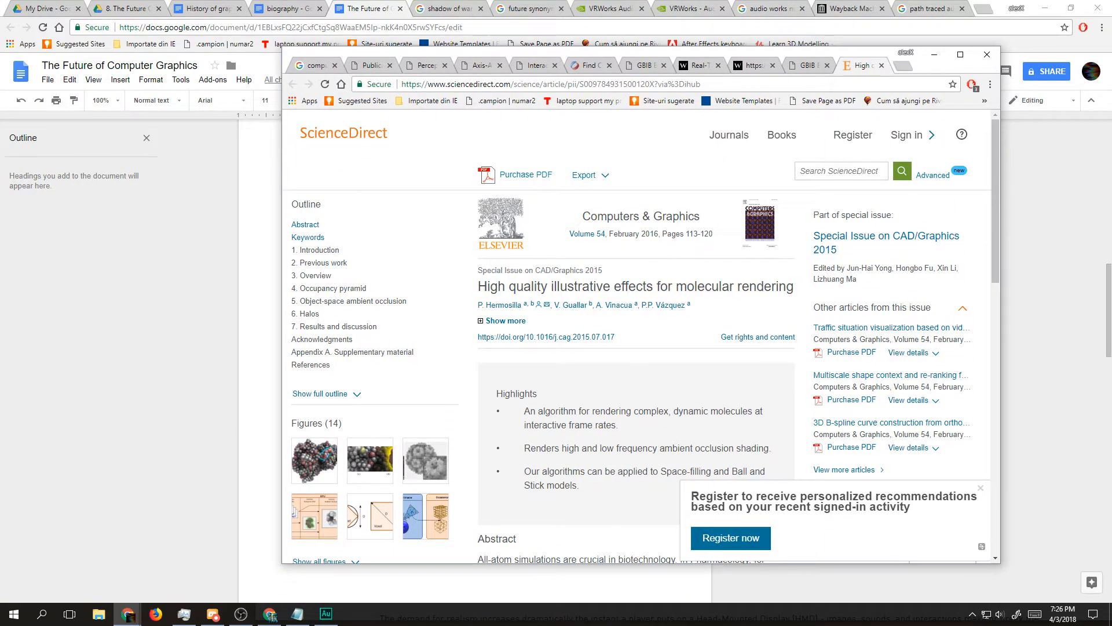
drag(455, 171, 499, 187)
click(244, 274)
key(End)
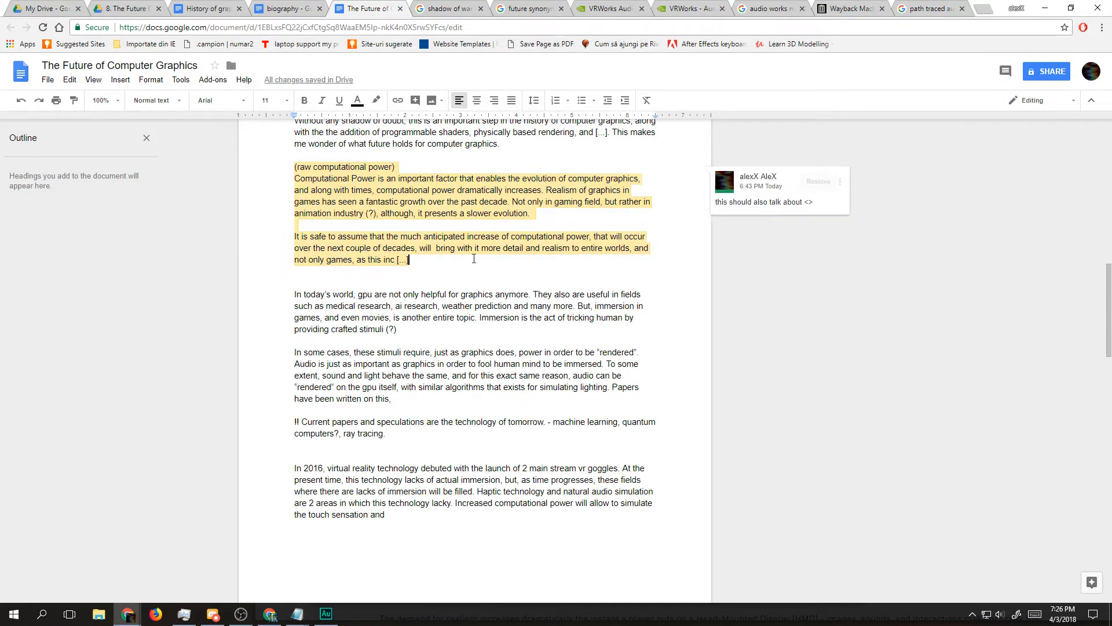
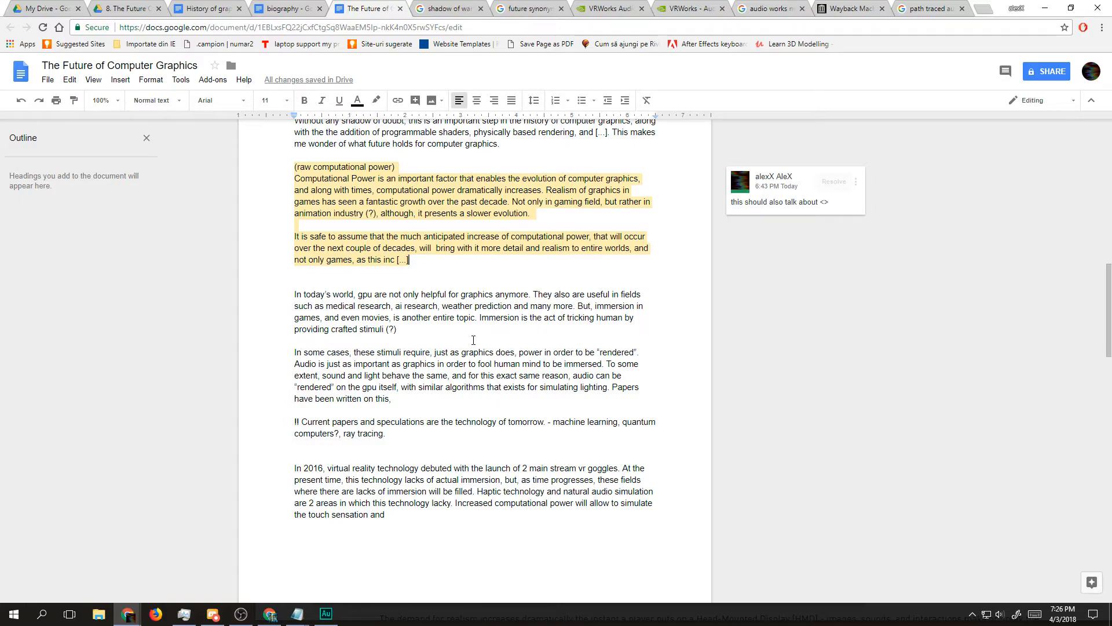
key(Return)
key(Return)
key(Return)
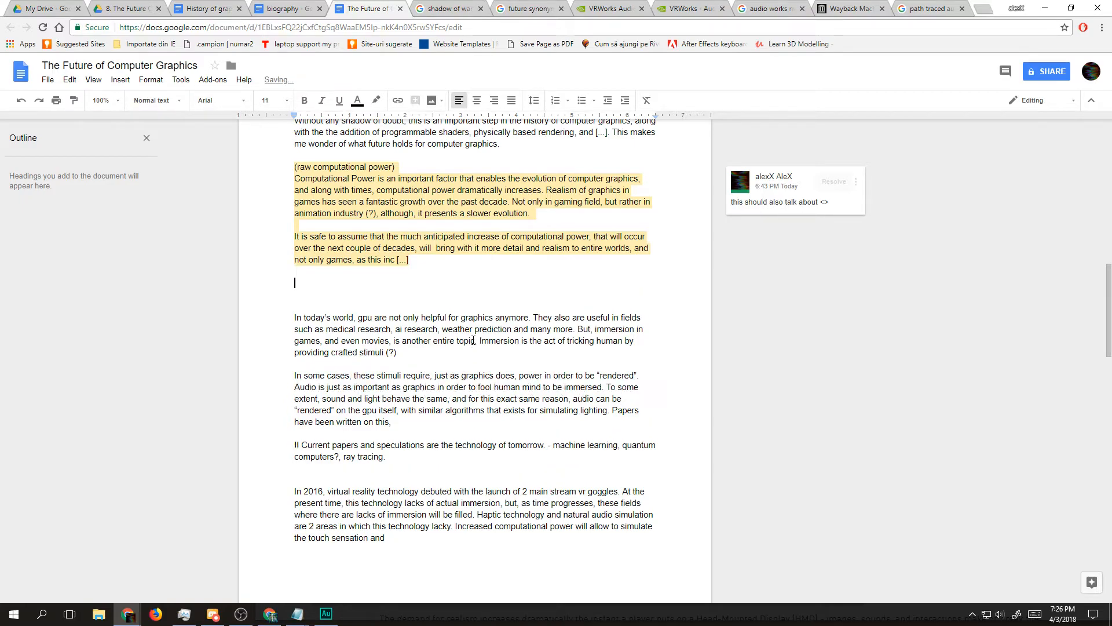
drag(401, 365, 292, 328)
click(292, 288)
key(BackSpace)
key(BackSpace)
text(])
key(Down)
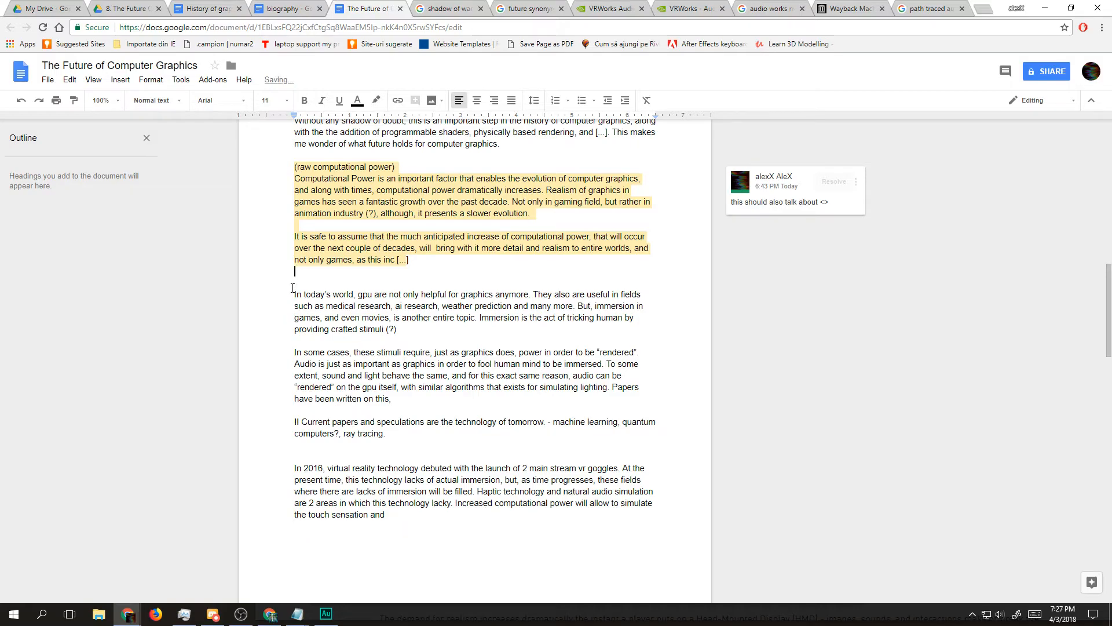
Step: Insert blank lines above the highlighted paragraph starting "Although it may seem like a small improvement" to make room for a new paragraph
scroll(371, 290, down, 10)
scroll(371, 290, up, 4)
scroll(371, 290, up, 3)
click(365, 349)
key(Return)
key(Return)
key(Return)
key(Return)
key(Up)
key(Up)
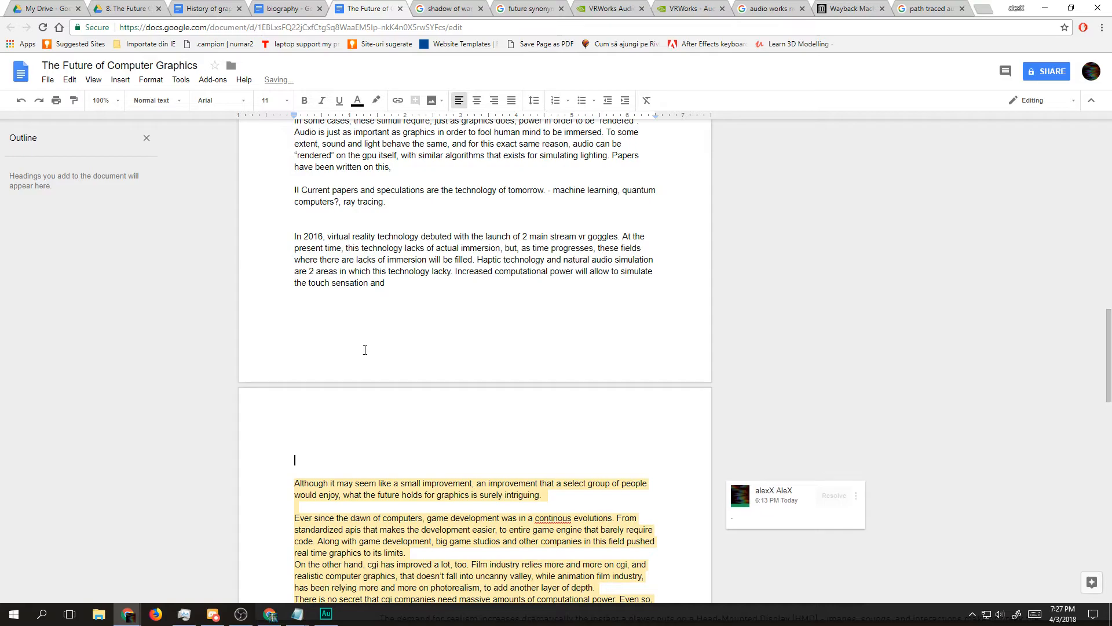
Step: Begin the new paragraph with "In the present times, coming up with new graphics algorithms and techniques becomes increasingly harder, since"
text(In the pre)
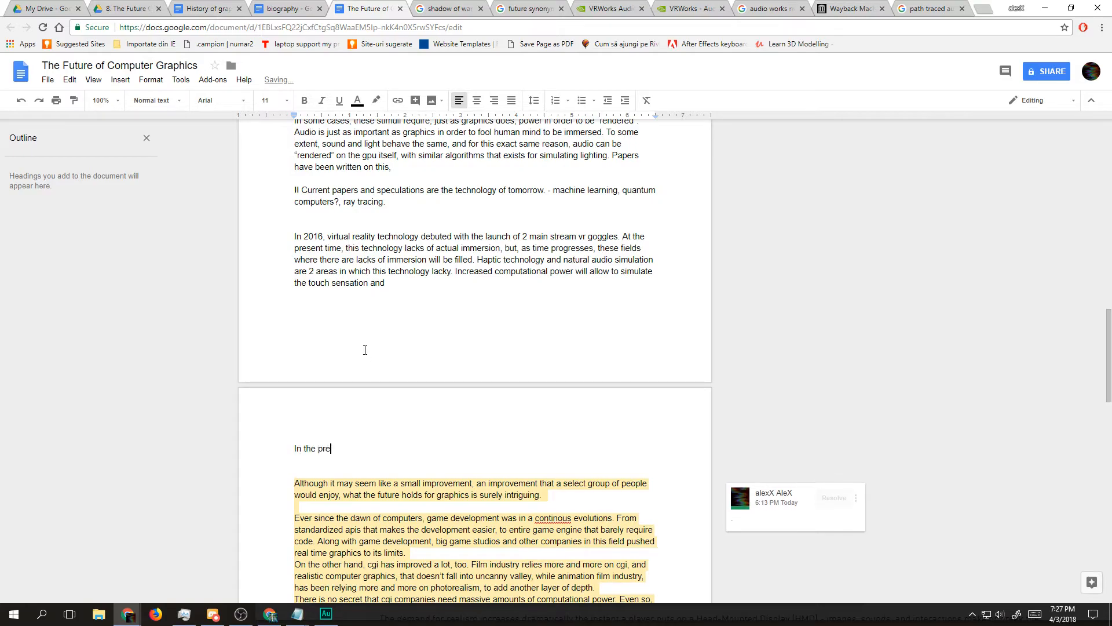
text(sent times, coming up with new graph)
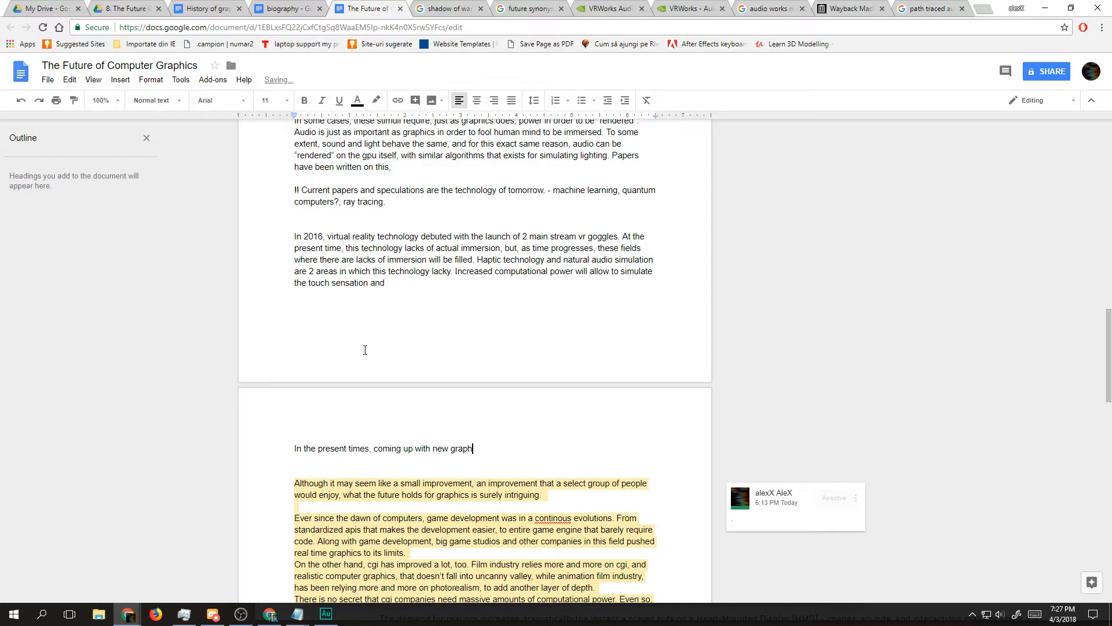
text(ics algorithms)
text( and techn)
text(iques)
text(, b)
text( becomes i)
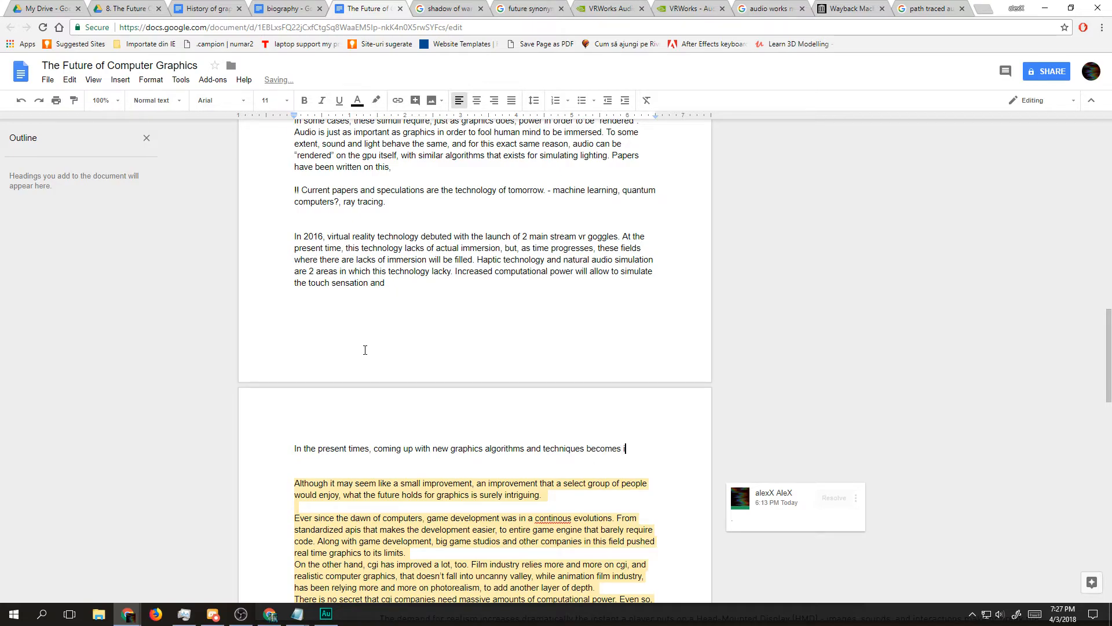
text(ncreasingly )
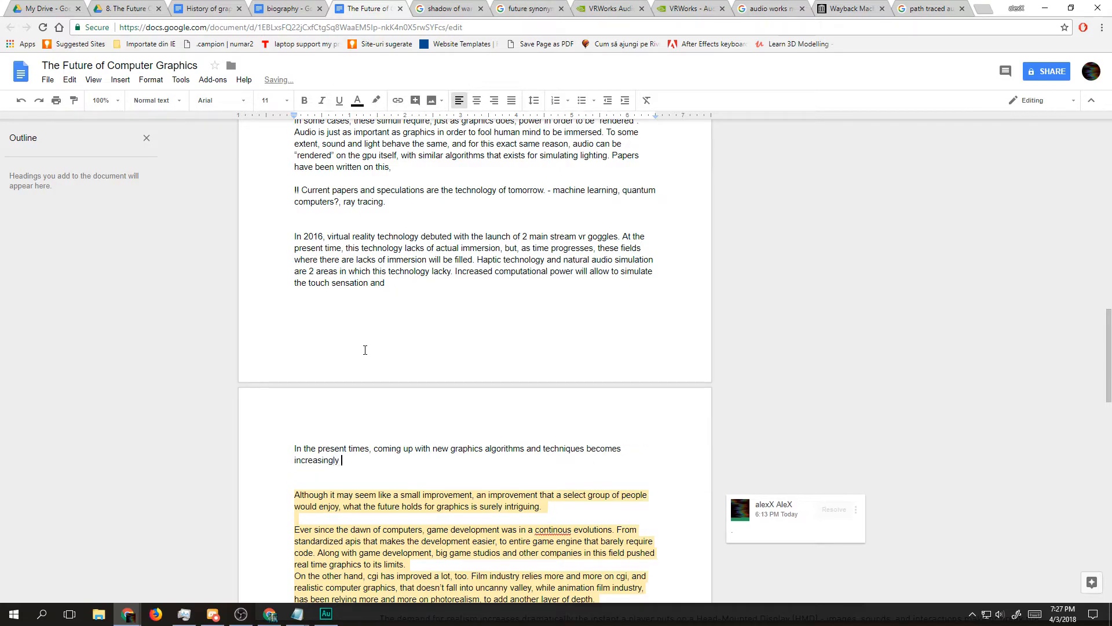
text(harder, since a)
key(BackSpace)
text(a great amount of)
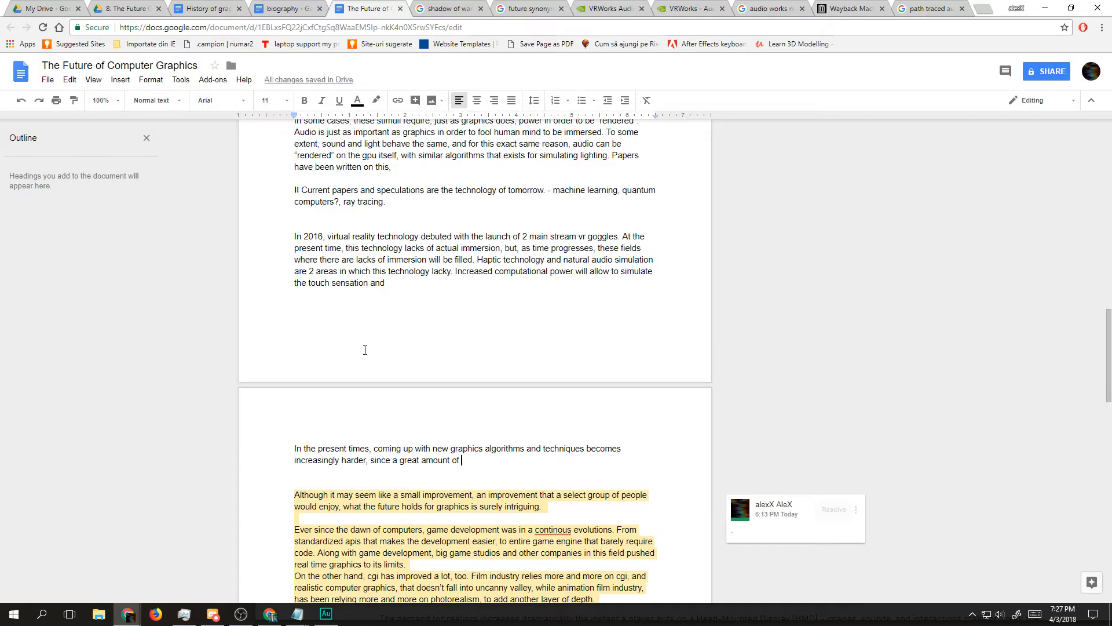
key(ctrl+shift+Left)
key(ctrl+shift+Left)
key(ctrl+shift+Left)
key(ctrl+shift+Left)
key(ctrl+shift+Right)
key(ctrl+shift+Right)
key(ctrl+shift+Right)
key(ctrl+shift+Right)
key(ctrl+shift+Left)
key(ctrl+shift+Left)
key(ctrl+shift+Left)
key(ctrl+shift+Left)
key(ctrl+shift+Left)
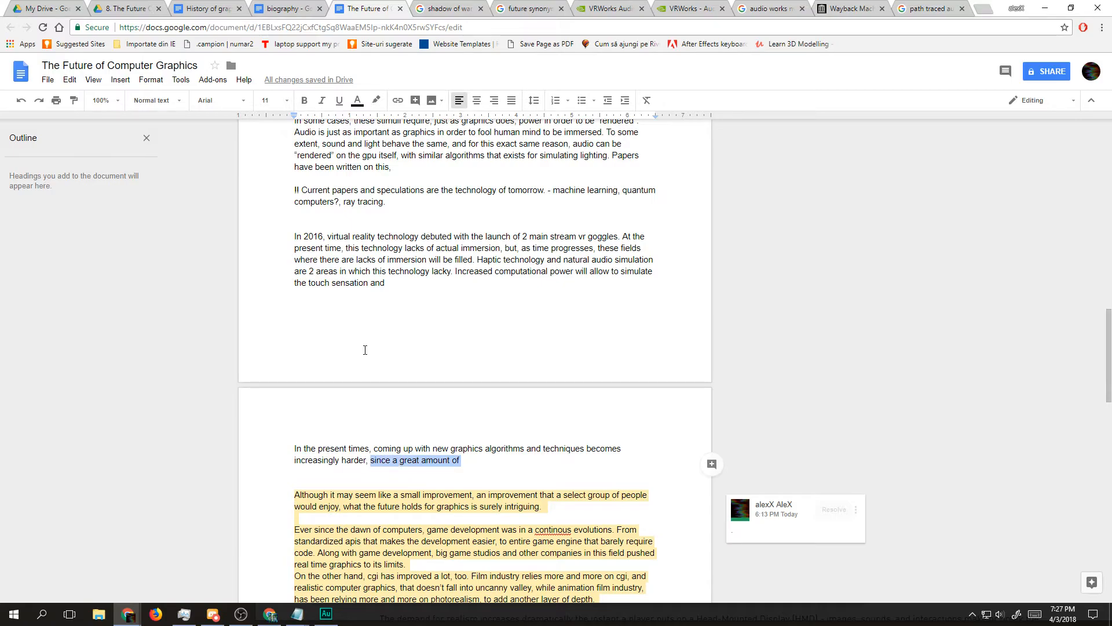
key(ctrl+shift+Right)
key(ctrl+shift+Right)
key(ctrl+shift+Right)
key(ctrl+shift+Right)
key(ctrl+shift+Right)
key(ctrl+shift+Left)
key(ctrl+shift+Left)
key(ctrl+shift+Left)
key(ctrl+shift+Left)
key(ctrl+shift+Right)
key(ctrl+shift+Right)
key(ctrl+shift+Right)
key(ctrl+shift+Right)
key(ctrl+shift+Left)
key(ctrl+shift+Left)
key(ctrl+shift+Left)
key(ctrl+shift+Left)
key(BackSpace)
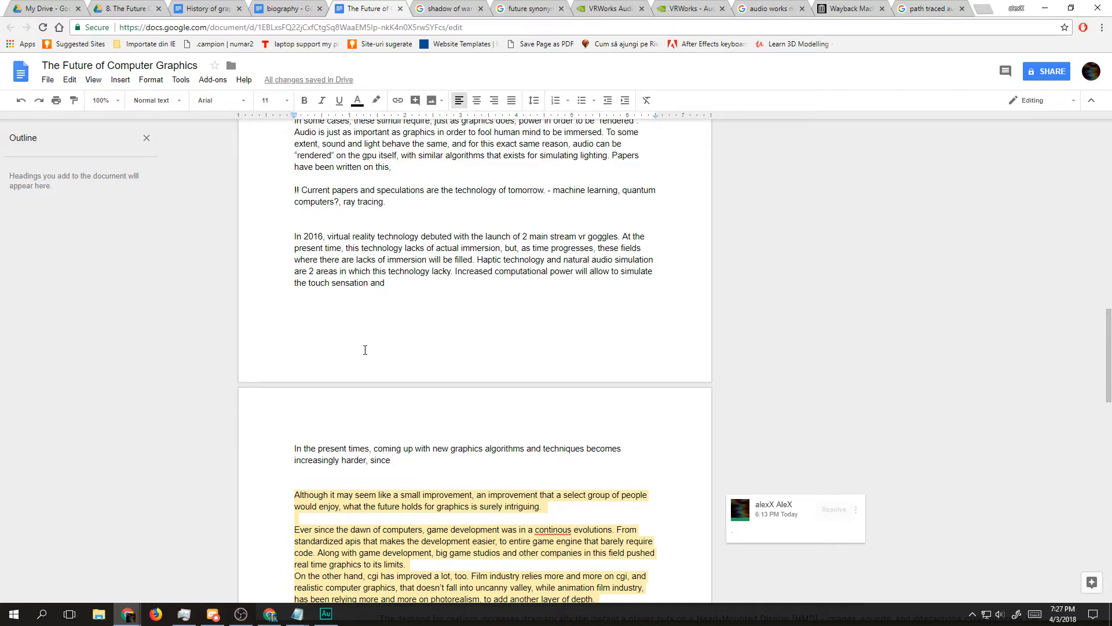
Step: Finish the sentence after "since" with "they are already close to how lighting behave in real world."
text(they are a)
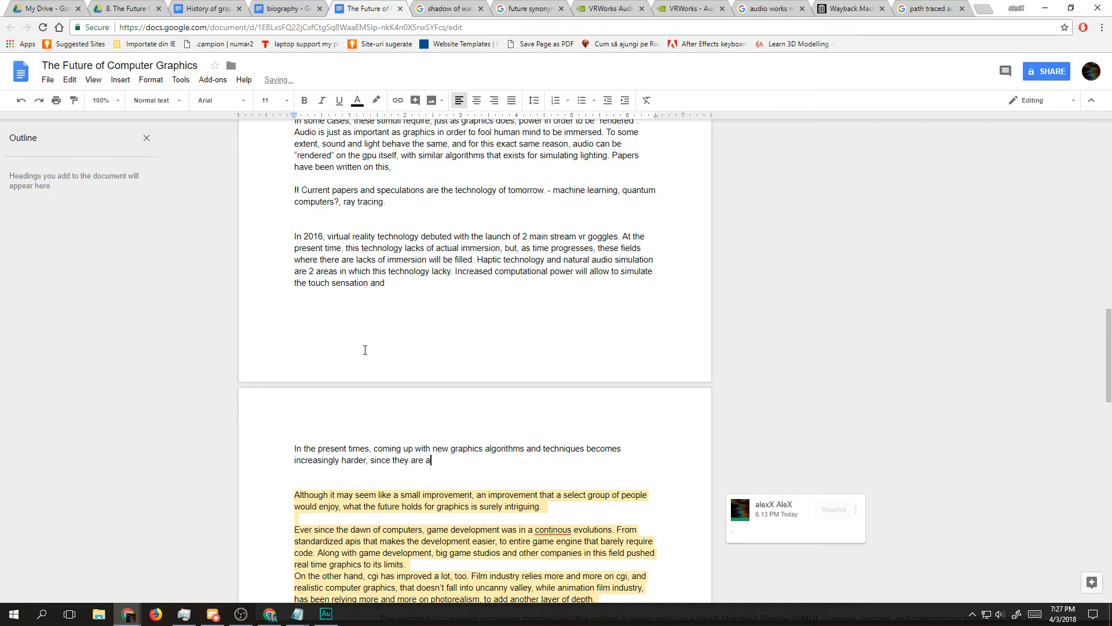
text(lready close to how they behave)
key(ctrl+shift+Left)
key(Right)
key(ctrl+shift+Left)
key(ctrl+shift+Left)
key(ctrl+shift+Left)
key(ctrl+shift+Right)
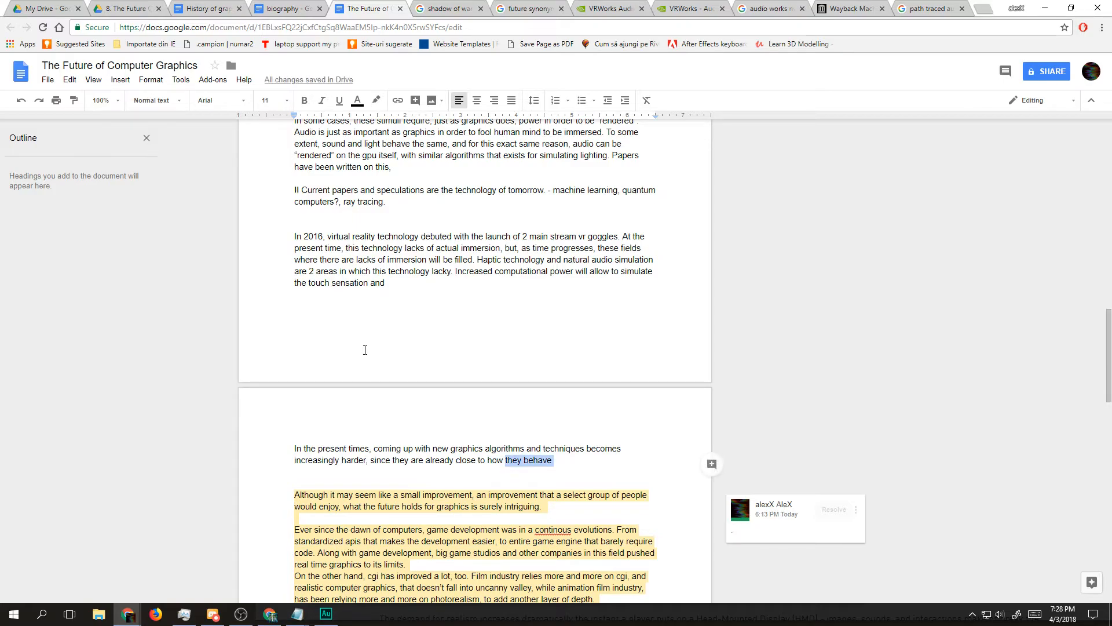
text(light)
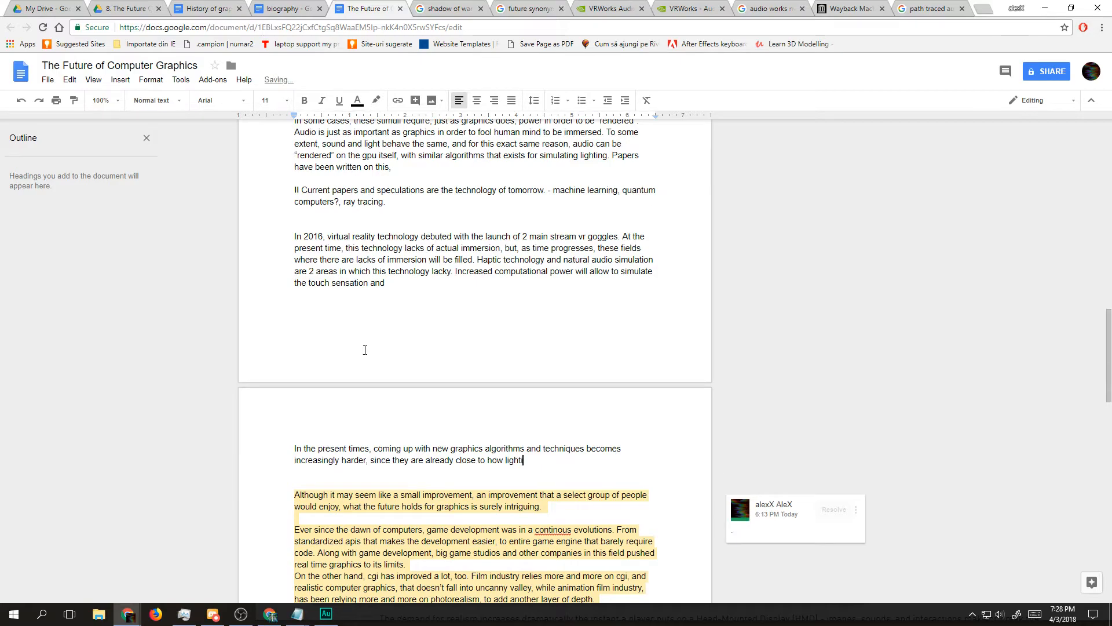
text(ing behave in real world. The o)
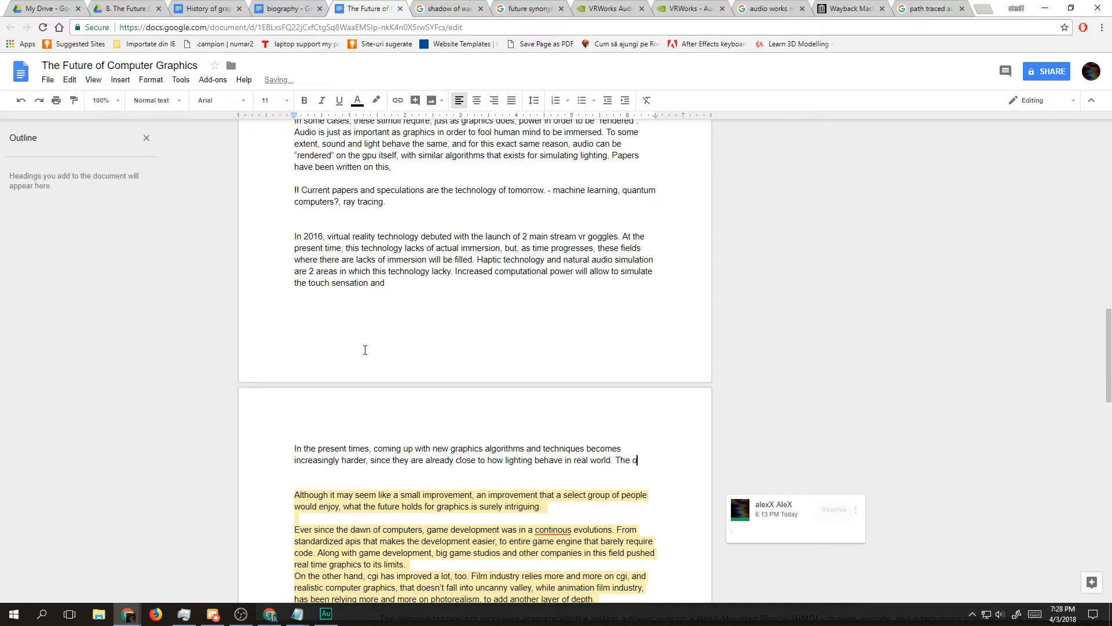
text(nly d)
key(BackSpace)
key(BackSpace)
key(BackSpace)
key(BackSpace)
key(BackSpace)
key(BackSpace)
key(BackSpace)
key(BackSpace)
key(BackSpace)
key(BackSpace)
text(As)
key(BackSpace)
key(BackSpace)
text(A)
key(BackSpace)
Step: Add the sentence "This era for computer graphics is a fascinating one, because it imposes a question." to the paragraph
text(This era for co)
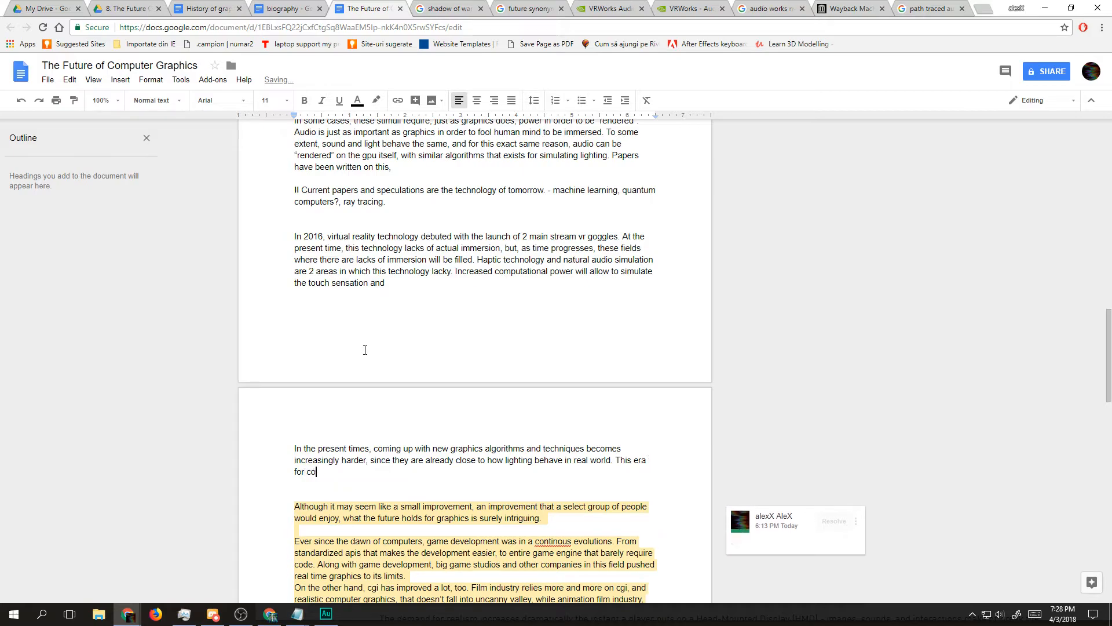
text(mputer graphics is a fascinating one.)
text( because it imposes a question)
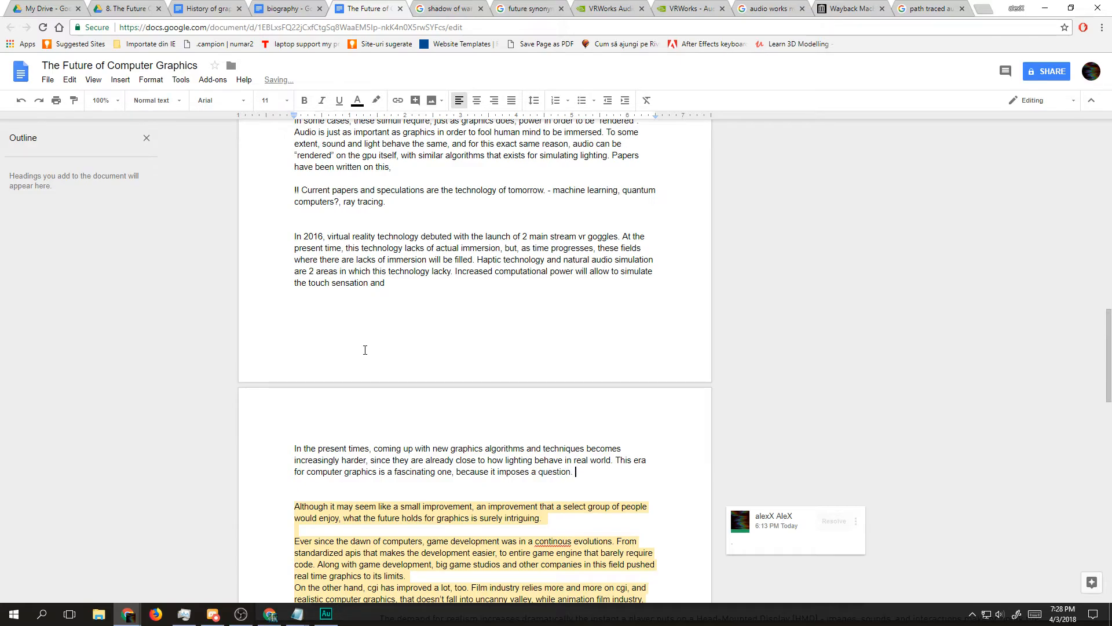
text(. When w)
Step: Start the question with "When will be the graphics cards so powerful and optimal"
key(BackSpace)
text(will be the current gr)
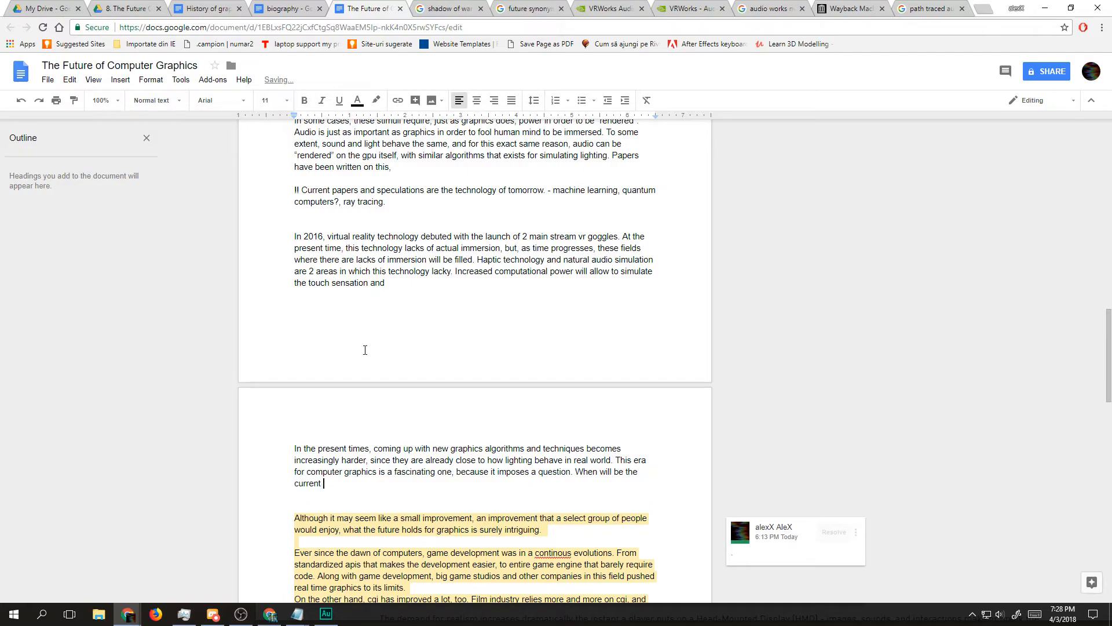
key(BackSpace)
key(BackSpace)
key(BackSpace)
key(BackSpace)
key(BackSpace)
key(BackSpace)
key(BackSpace)
key(BackSpace)
key(BackSpace)
key(BackSpace)
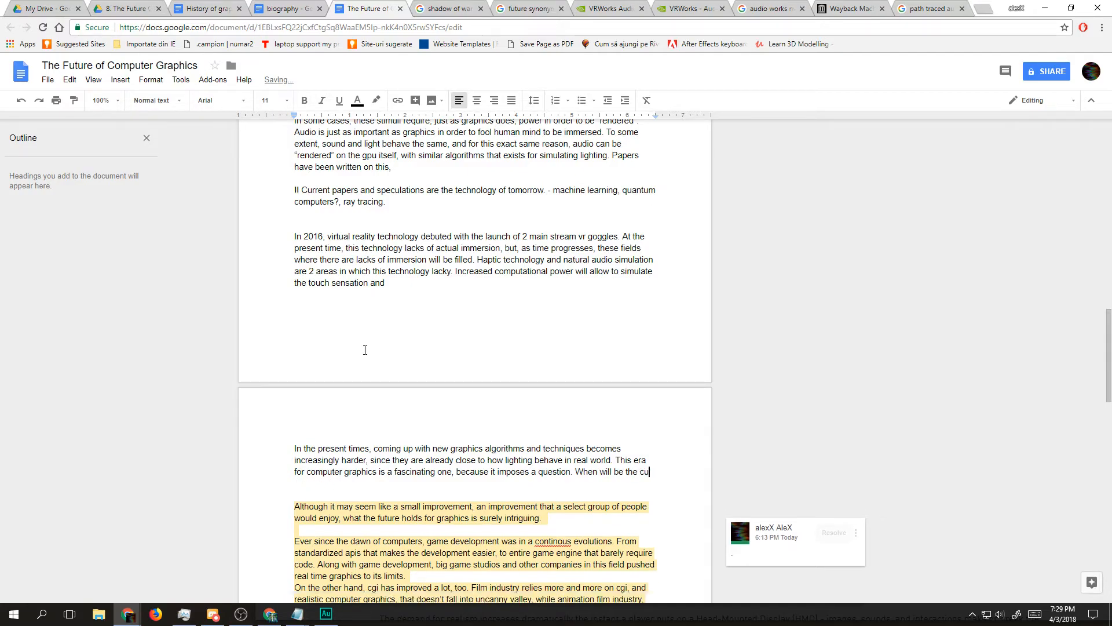
text(graphics c)
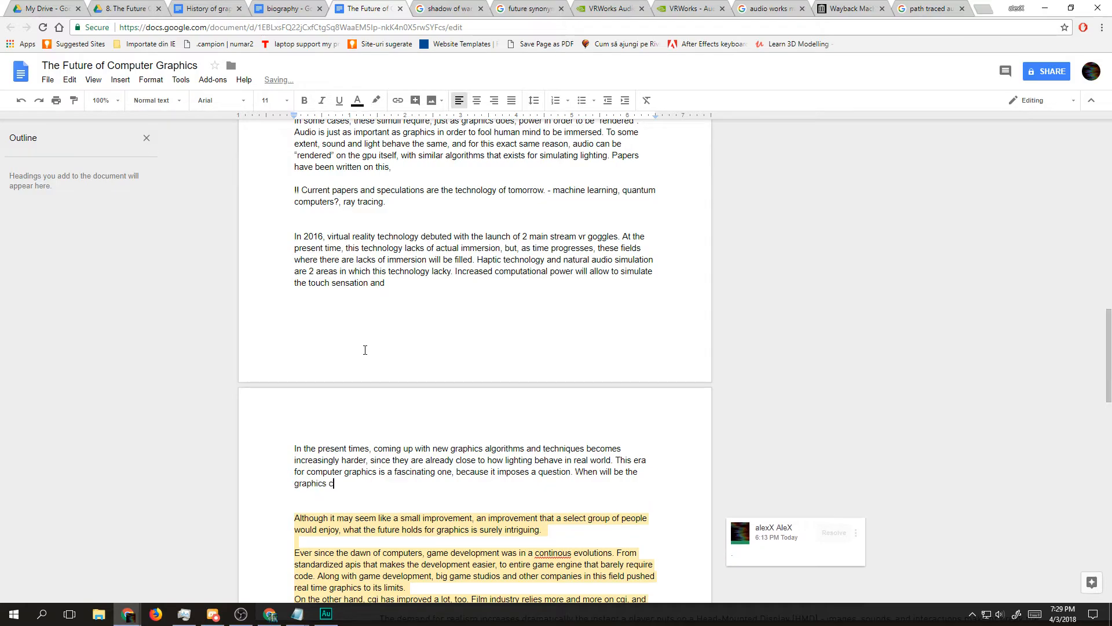
text(ards so powerful and)
text(optimal)
Step: Start a comment on the word "optimal" in the new question and enter "." as its text
key(ctrl+shift+Left)
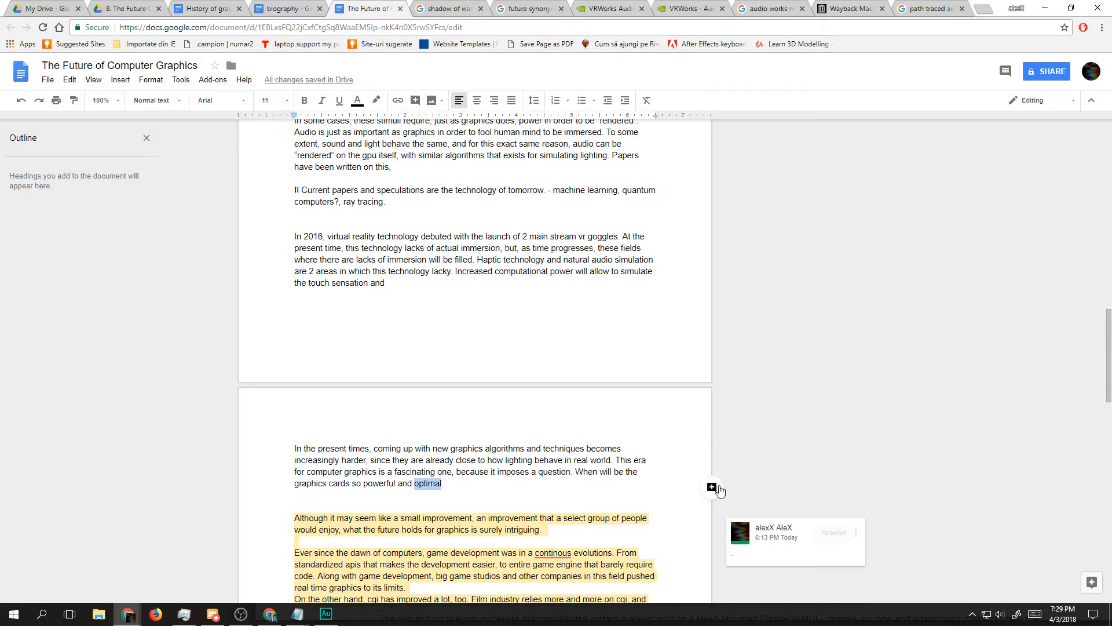
click(712, 487)
click(511, 487)
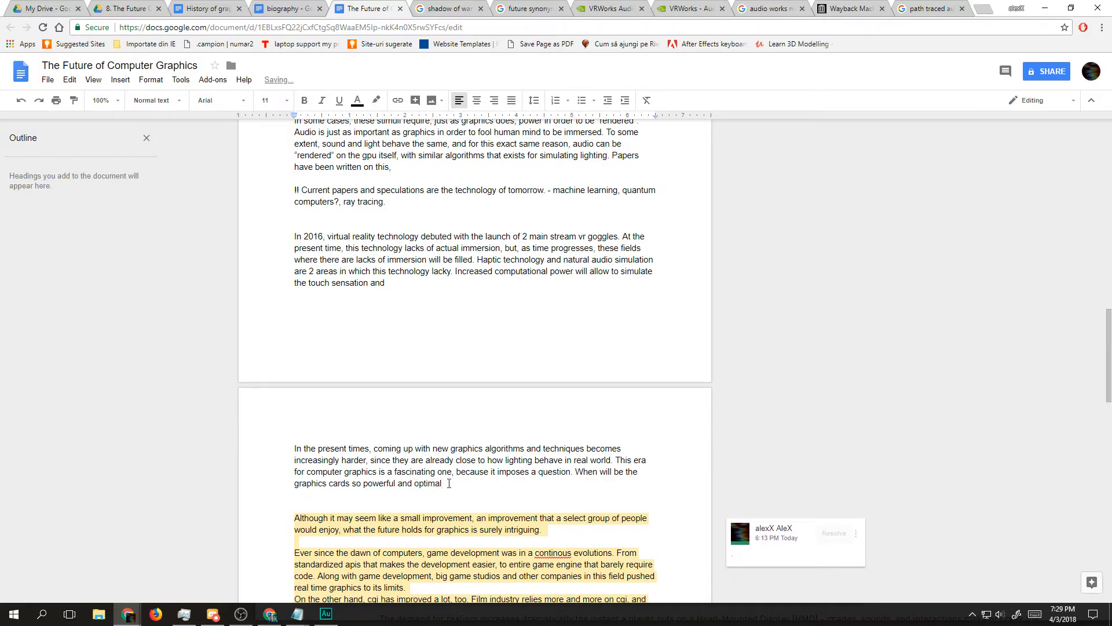
triple_click(471, 479)
double_click(431, 484)
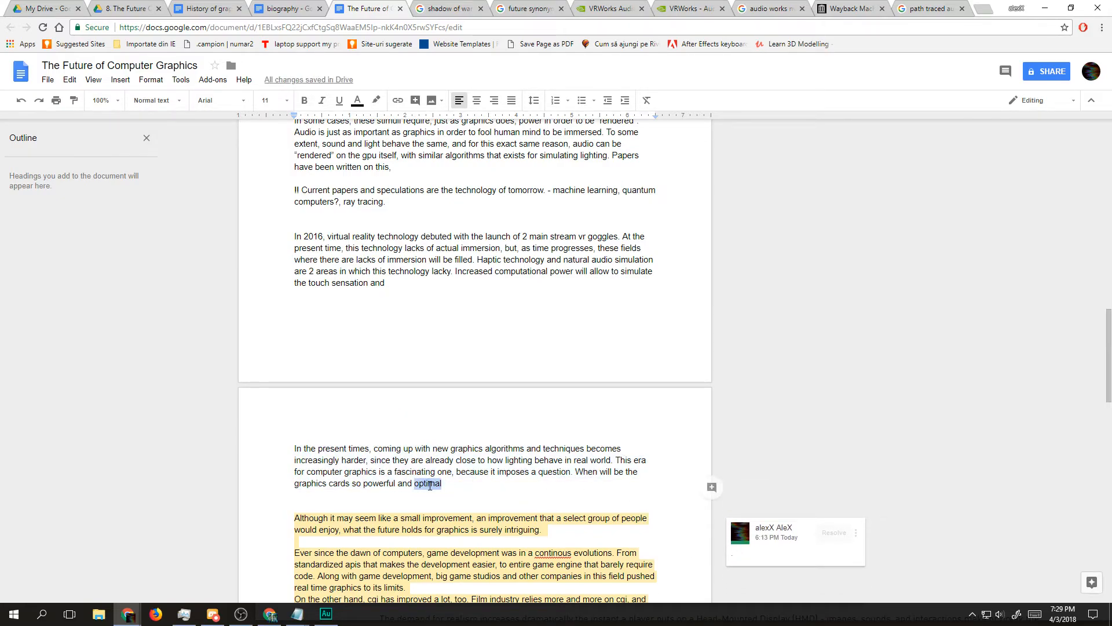
click(713, 488)
text(.)
Step: Complete the question after "optimal" with "that a human will not be able to perceive any difference anymore?"
click(474, 484)
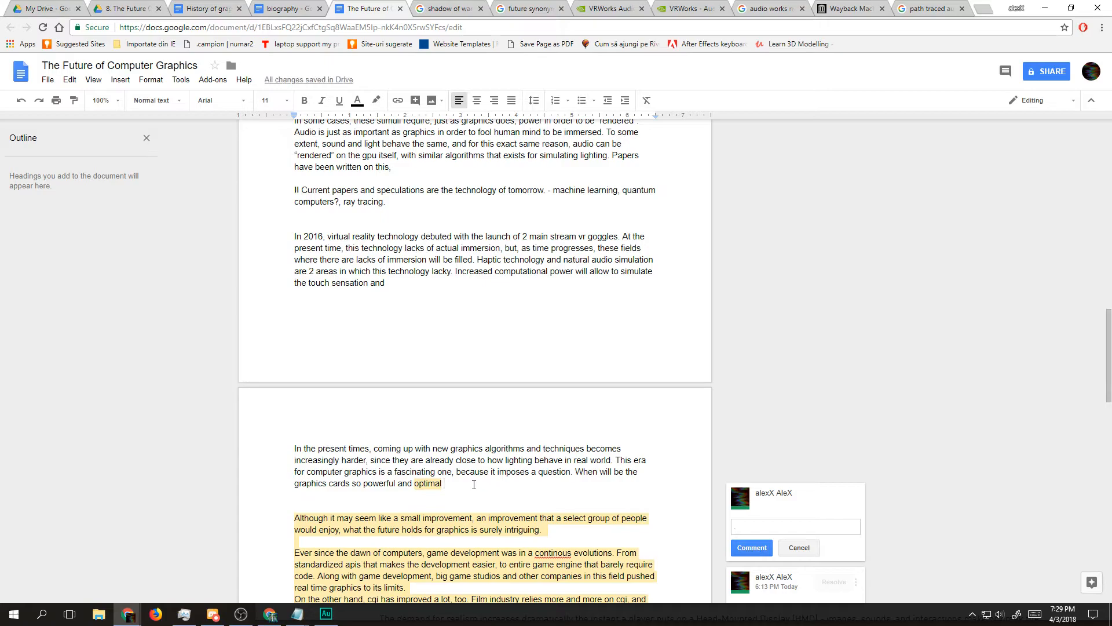
text(that)
text(i)
text(mal that a human will no)
text(t be able)
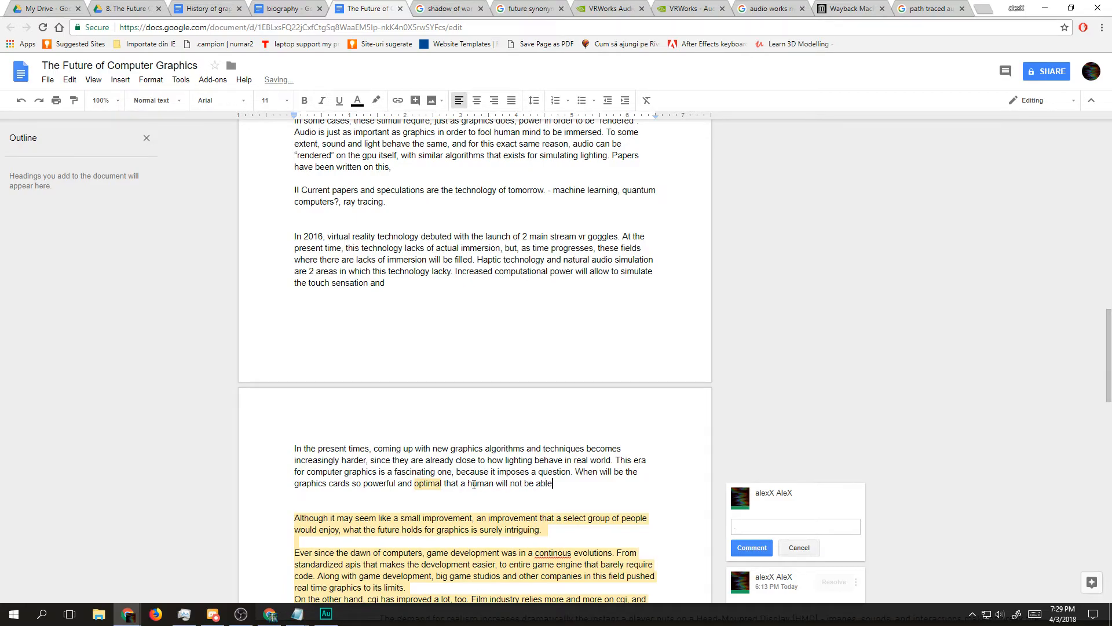
text( to perceive any difference anymore)
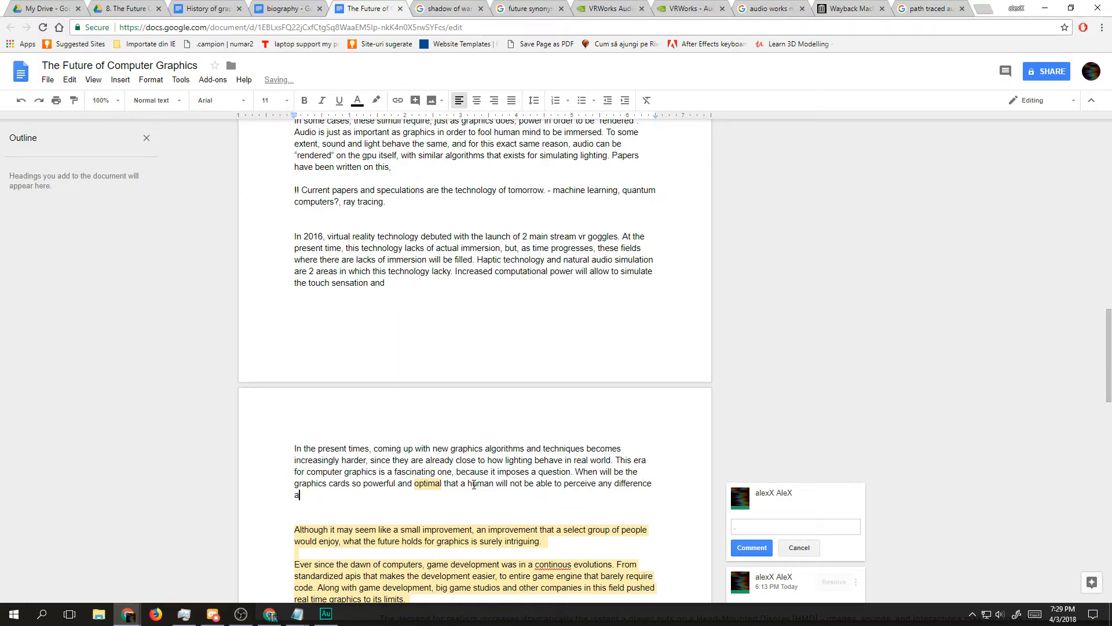
text(.)
key(BackSpace)
key(BackSpace)
text(? )
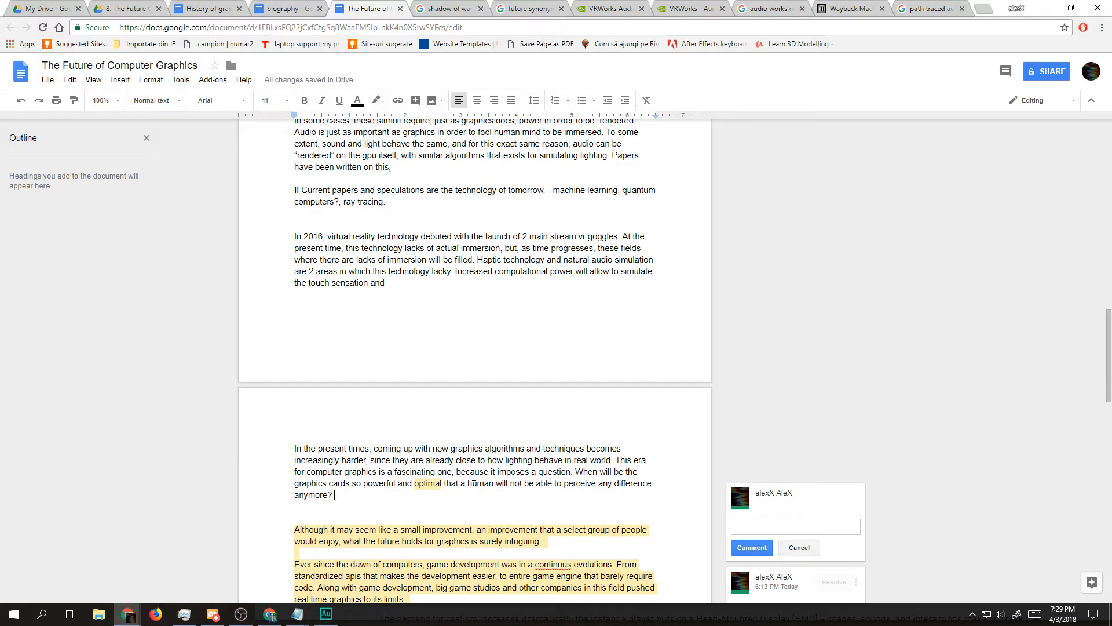
text(And, what wi)
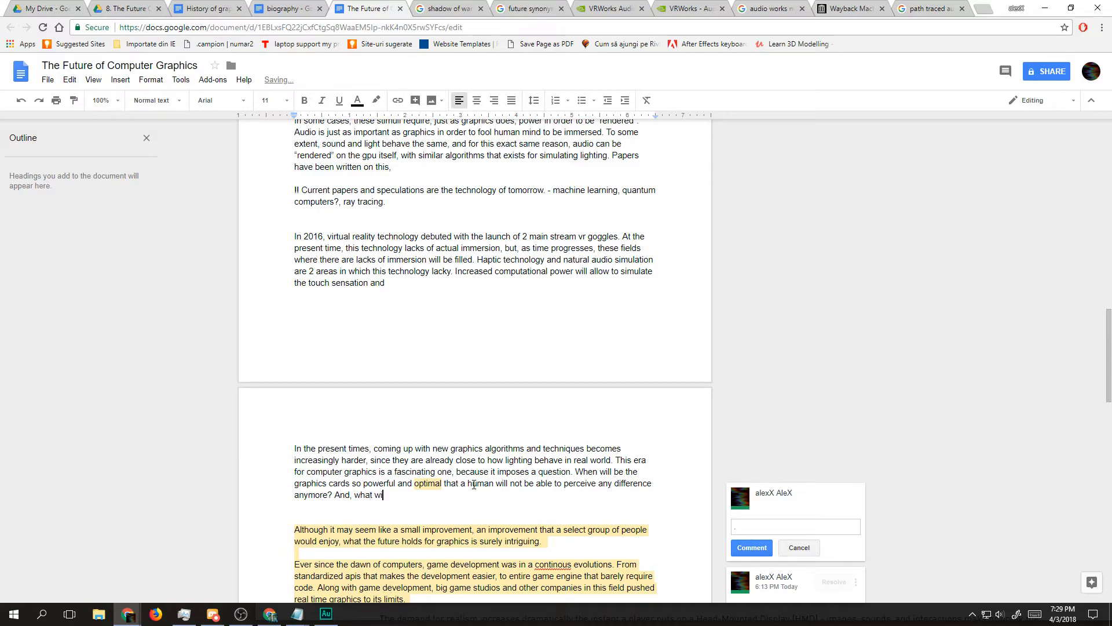
text(ll happen then?)
Step: Close the paragraph with "And, what will happen then?" and add blank lines below for another paragraph
key(Return)
key(Return)
key(Return)
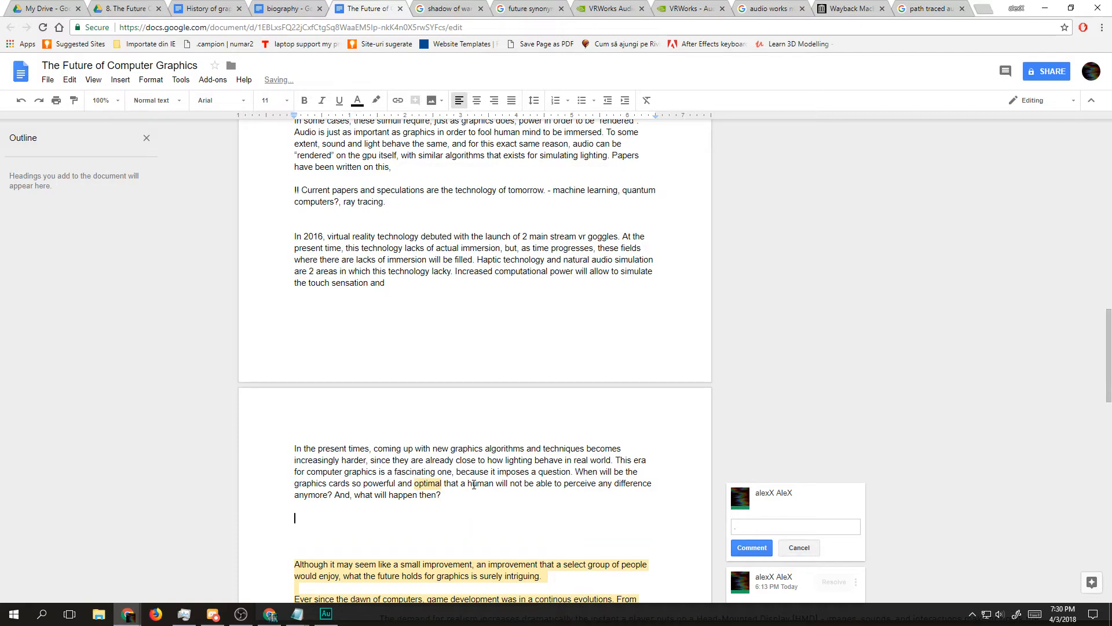
Step: Begin the next paragraph with "As RTX introduces ray tracing", using "RTX" instead of "nvidia"
text(As nvidia)
text( intr)
key(BackSpace)
key(BackSpace)
key(BackSpace)
key(BackSpace)
key(BackSpace)
key(BackSpace)
key(BackSpace)
key(BackSpace)
key(BackSpace)
key(BackSpace)
key(BackSpace)
text(RTX introduces ray tracing )
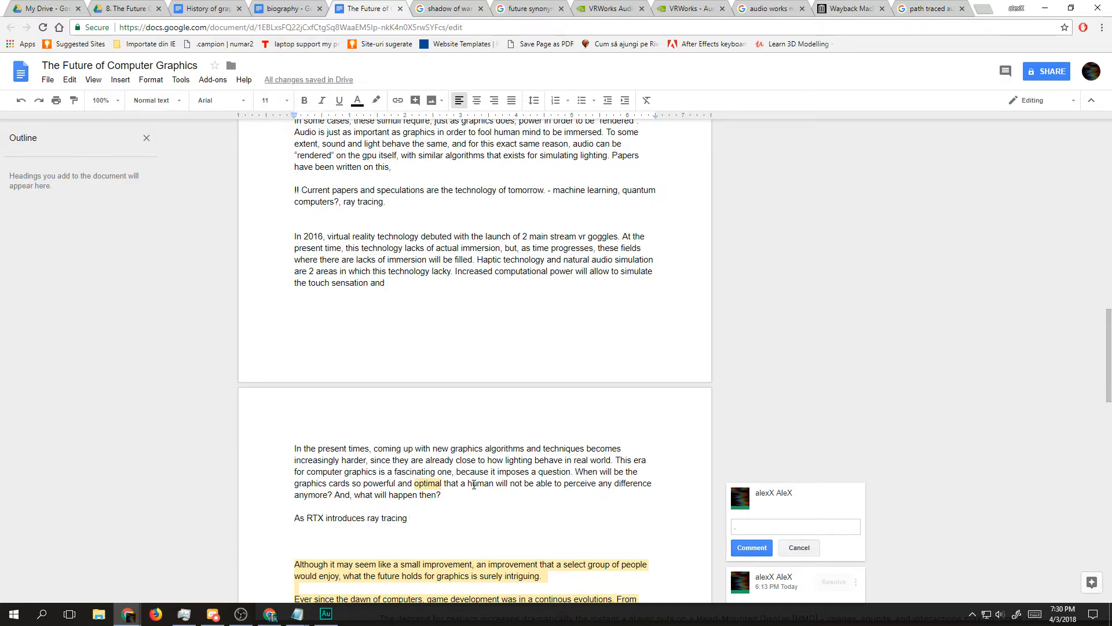
text(for con)
Step: Reword the opening so that "As RTX introduces" continues with "real time ray tracing for consumers"
key(BackSpace)
key(BackSpace)
key(BackSpace)
key(BackSpace)
key(BackSpace)
key(BackSpace)
key(BackSpace)
key(BackSpace)
key(BackSpace)
key(BackSpace)
key(BackSpace)
key(BackSpace)
key(BackSpace)
key(BackSpace)
key(BackSpace)
key(BackSpace)
key(BackSpace)
key(BackSpace)
key(BackSpace)
text(real time ray tracing for consumers and)
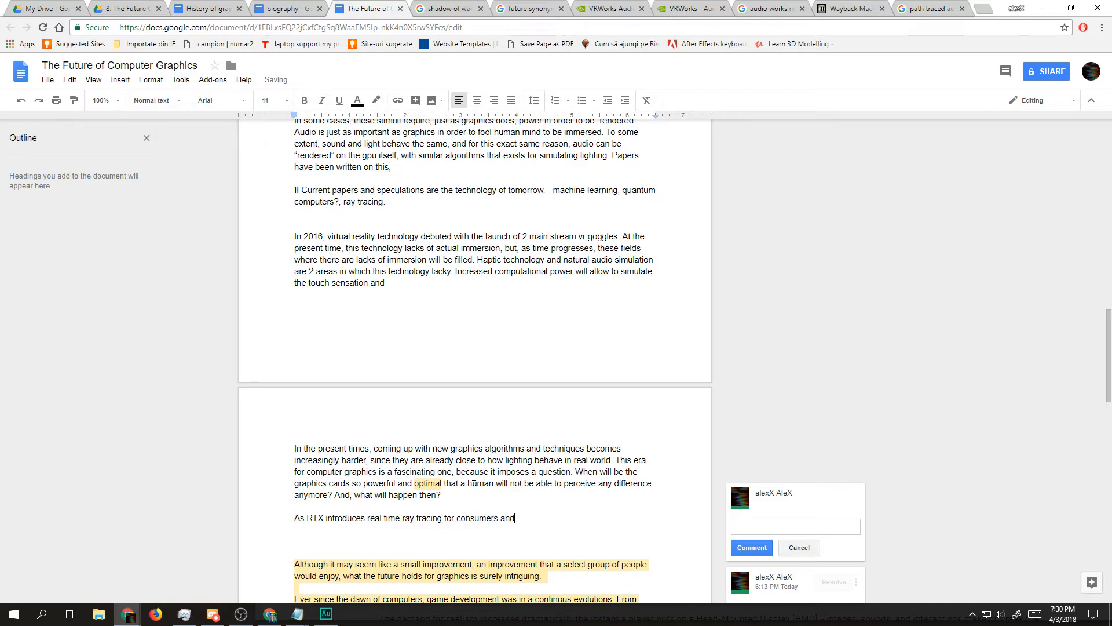
key(BackSpace)
key(BackSpace)
key(BackSpace)
key(BackSpace)
Step: Continue the RTX sentence after "consumers" with ", it is only a matter of time, until graphics cards will be capable of"
text(, it is only a matter of time, tntil graphics card)
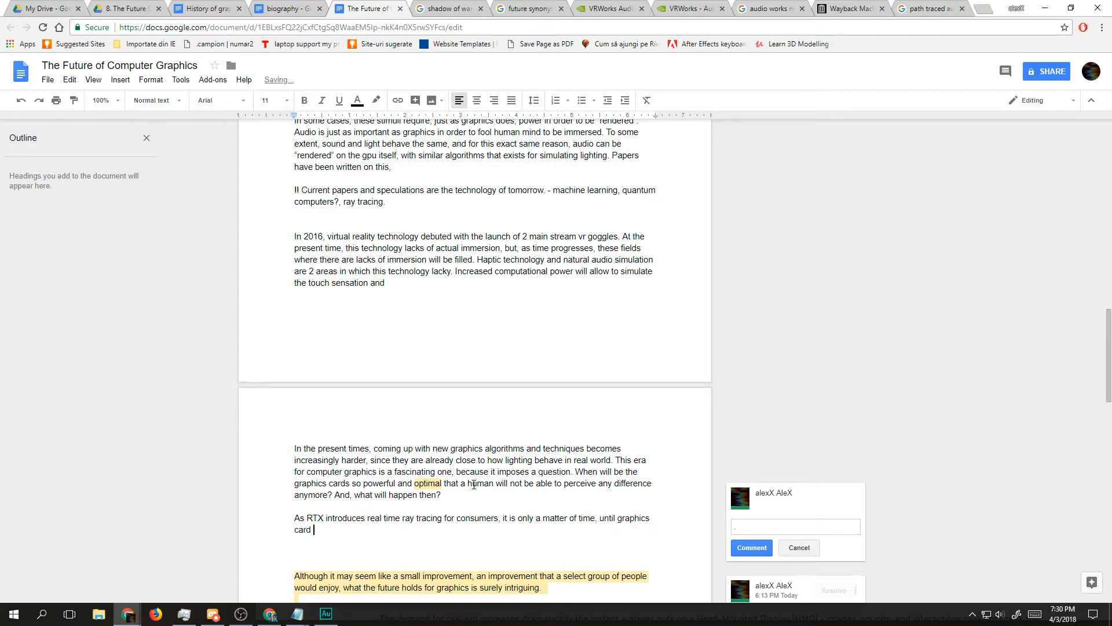
key(BackSpace)
text(s will be capable of)
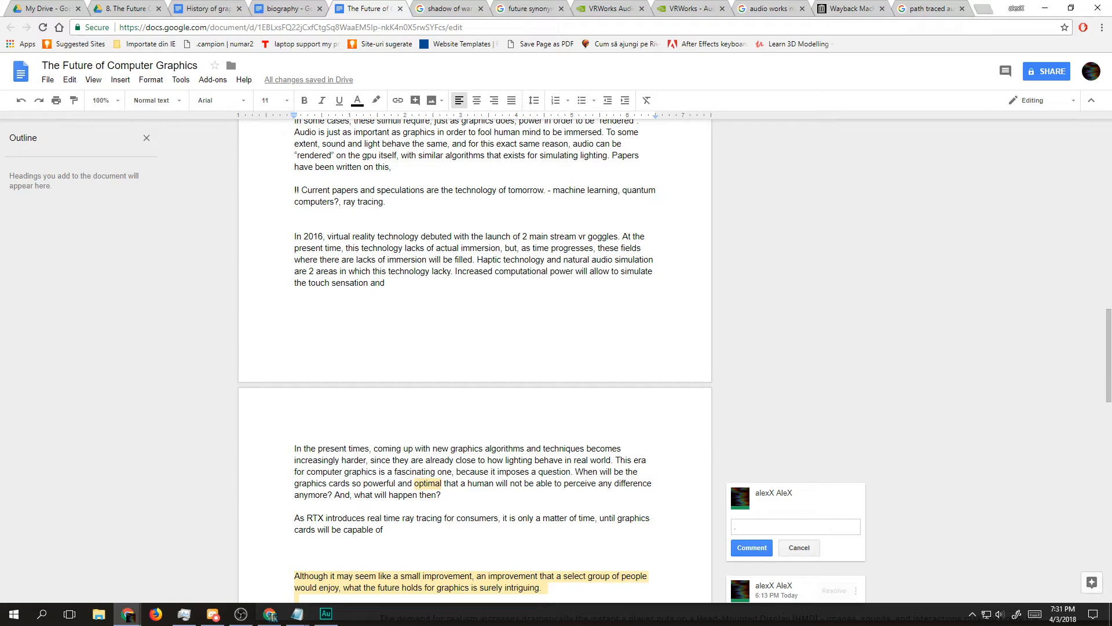
Step: Look over the notes at the document's end and the earlier paragraphs on immersion, audio and virtual reality
click(269, 614)
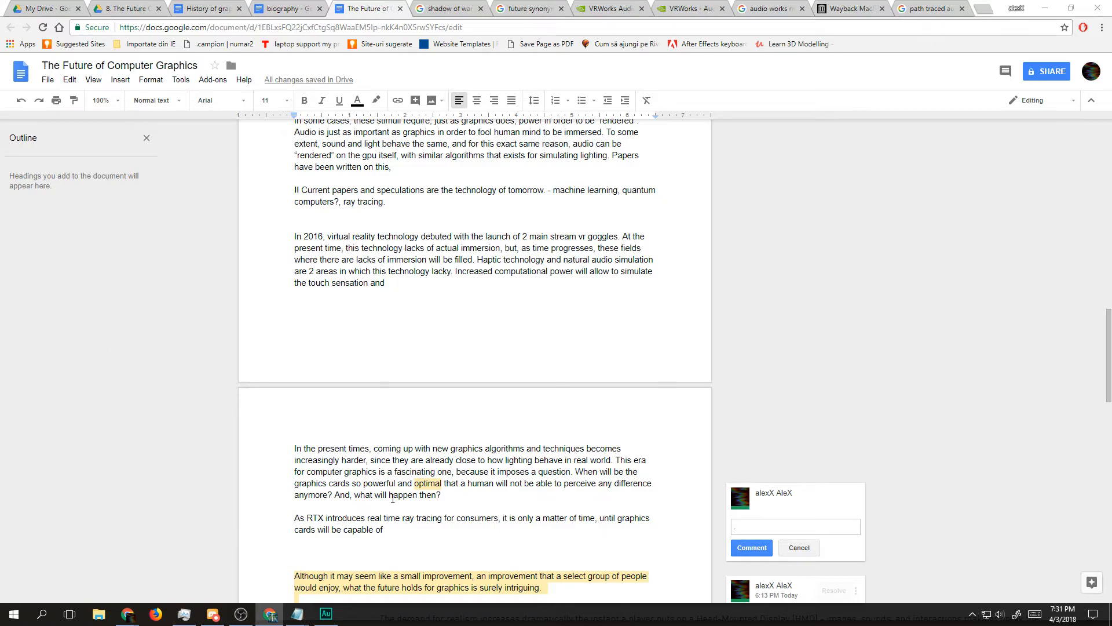
click(467, 561)
click(461, 536)
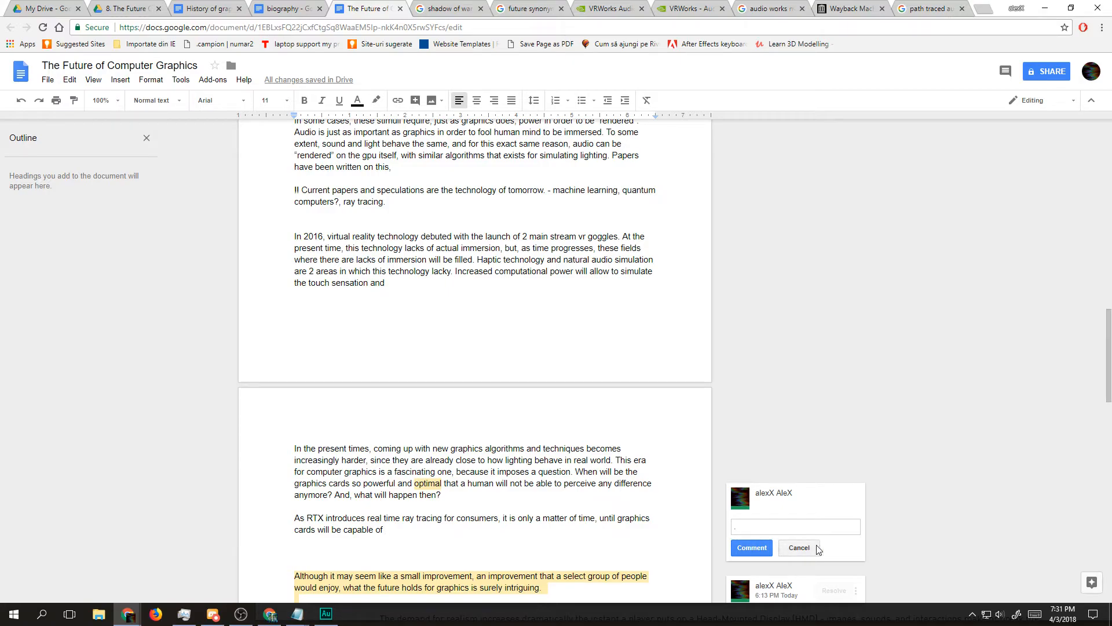
scroll(497, 416, down, 8)
scroll(504, 423, down, 8)
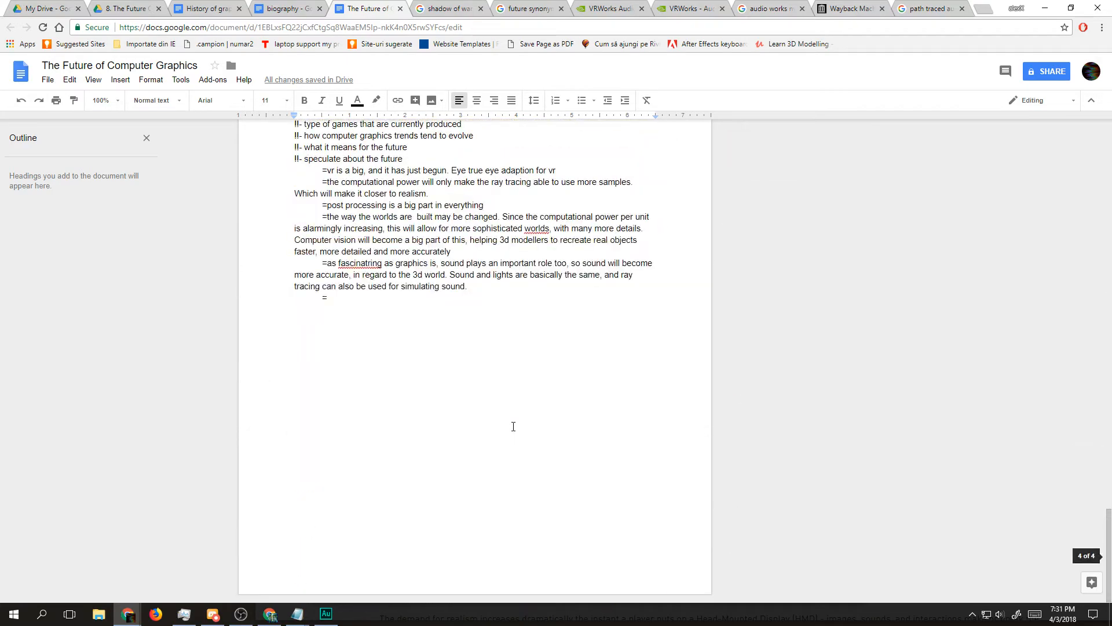
scroll(513, 429, up, 20)
scroll(515, 440, down, 10)
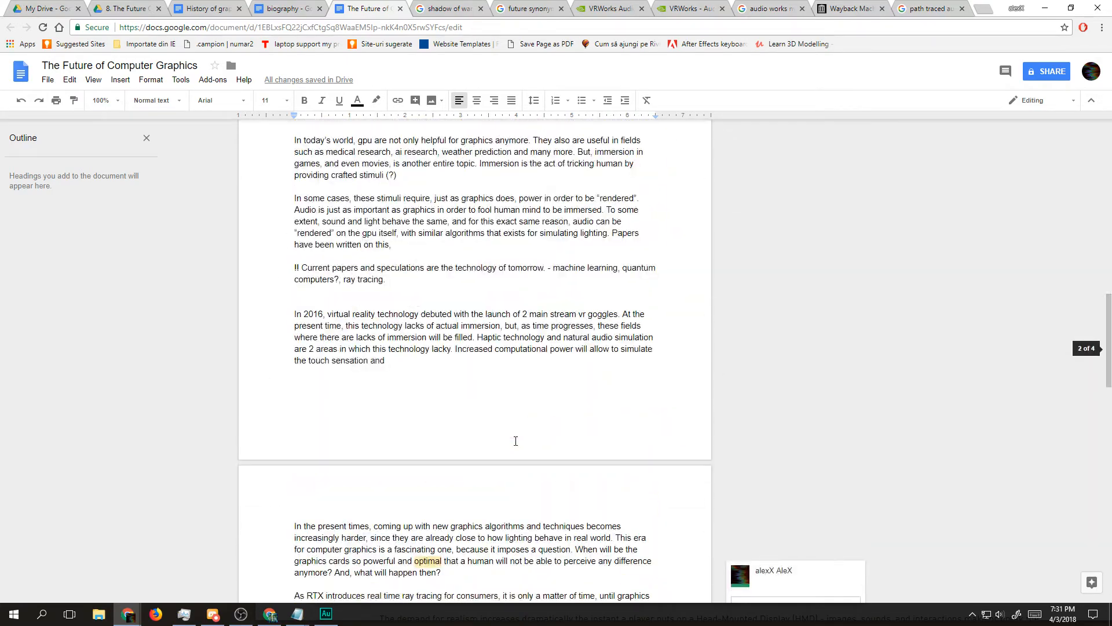
scroll(514, 390, up, 9)
scroll(375, 248, down, 5)
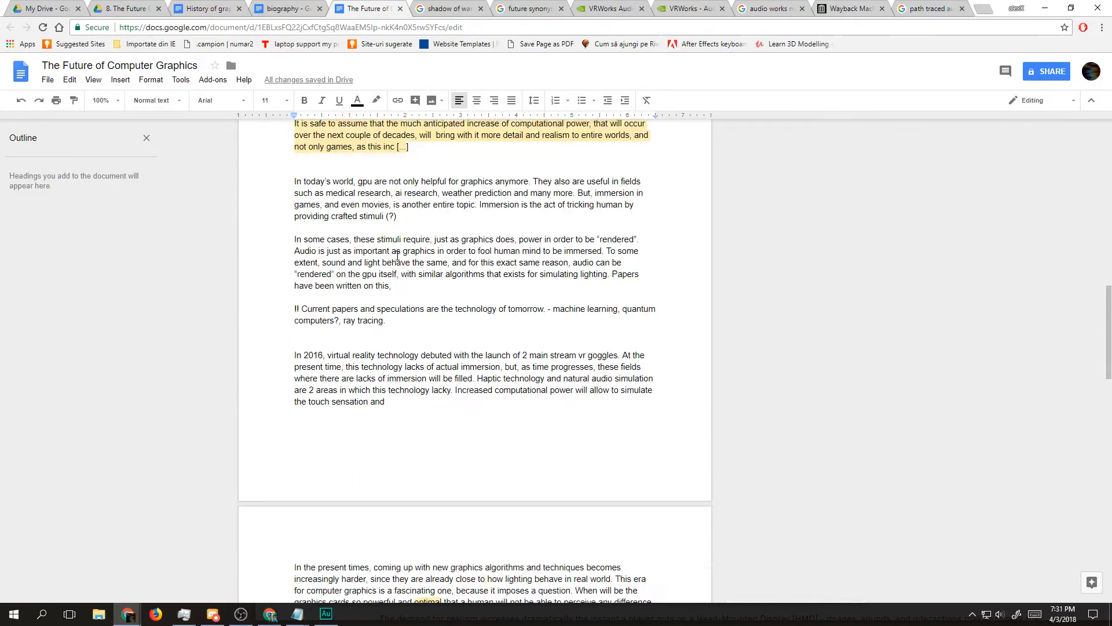
drag(383, 434, 280, 418)
click(282, 444)
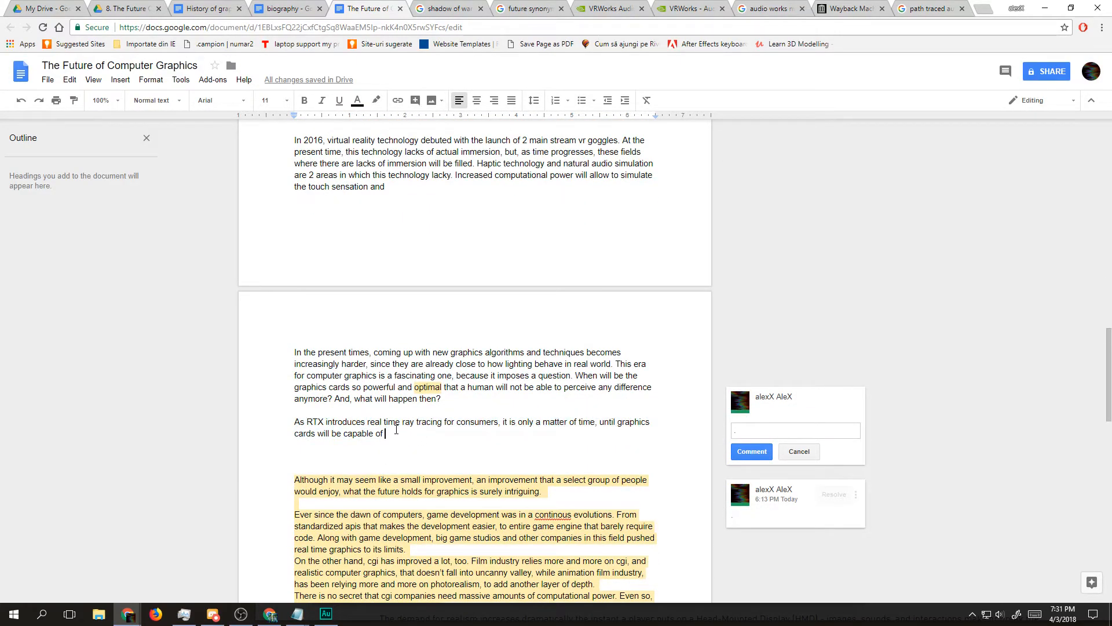
Step: Replace "graphics cards will be capable of" in the RTX sentence with "consumers gpus will be able to render"
key(ctrl+shift+Left)
key(ctrl+shift+Left)
key(ctrl+shift+Left)
key(ctrl+shift+Left)
key(ctrl+shift+Left)
key(ctrl+shift+Left)
key(ctrl+shift+Left)
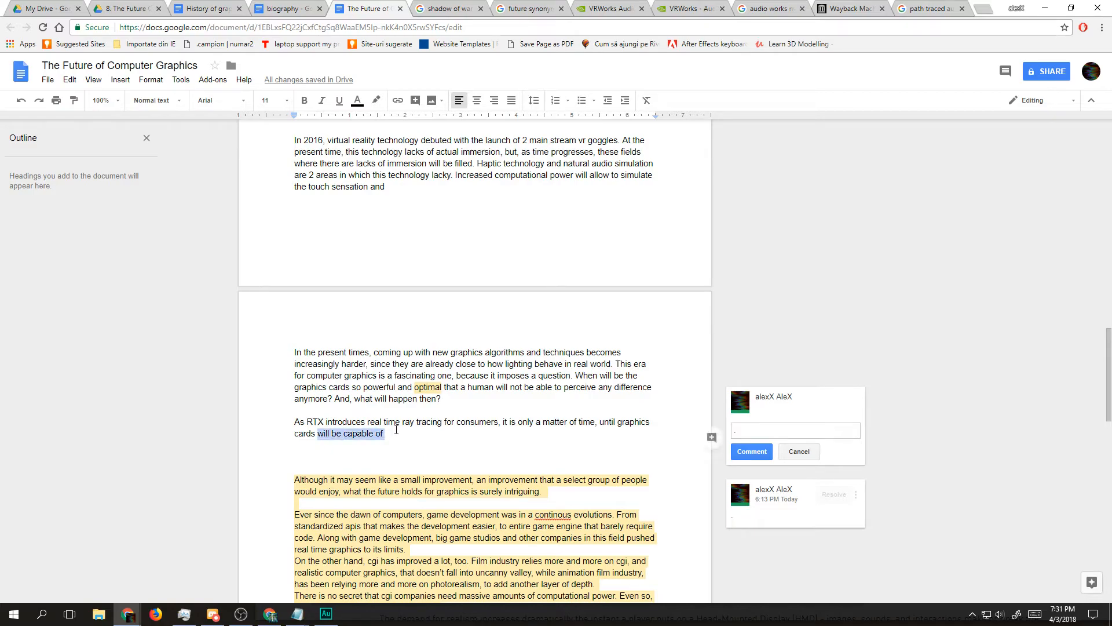
key(ctrl+shift+Right)
text(consumers g)
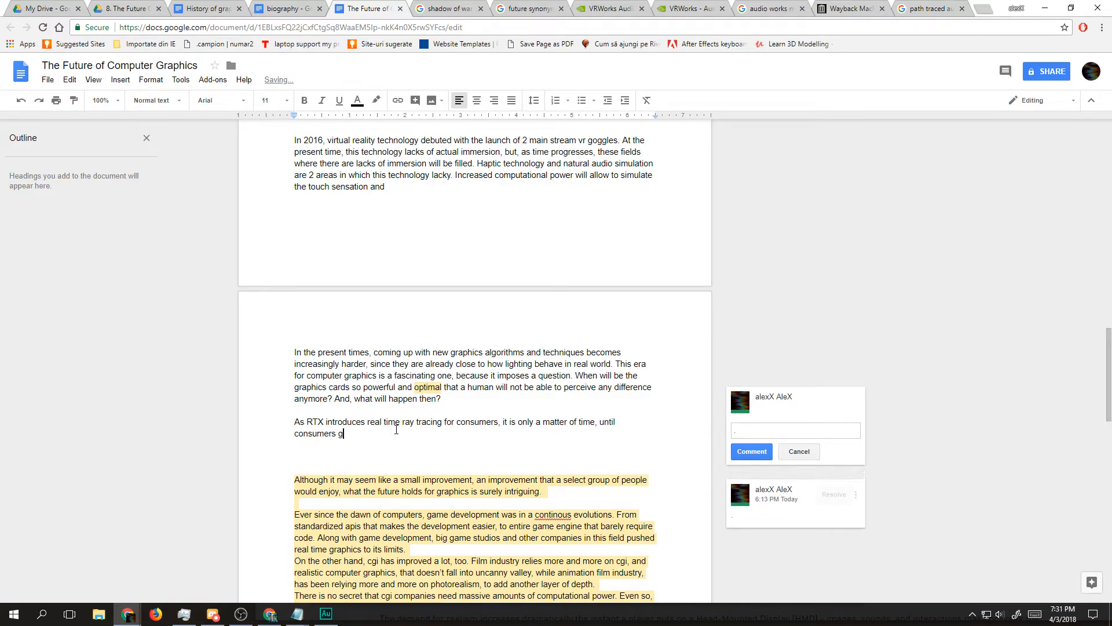
key(BackSpace)
text(gpus will be able to render)
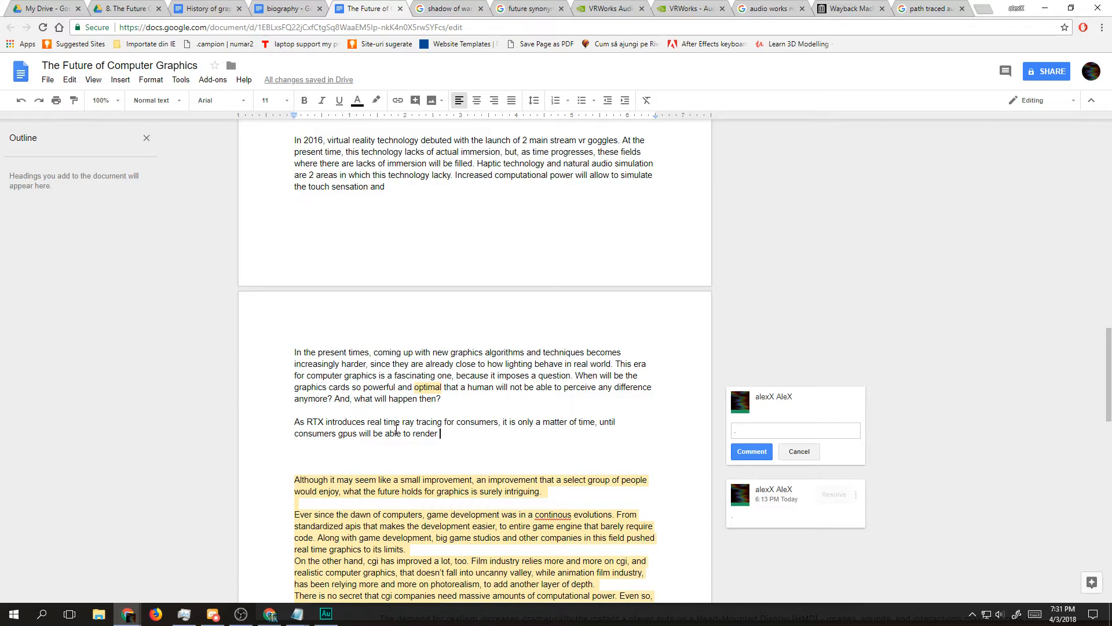
Step: Finish the RTX sentence with "scenes with a great amount of detail."
text(scenes wi th )
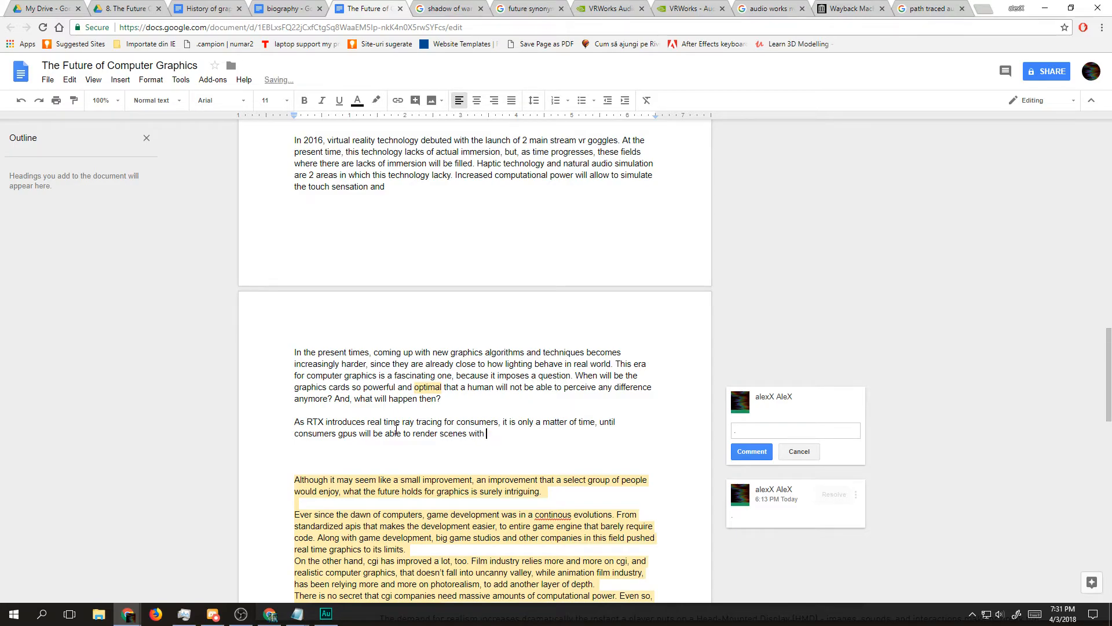
text(a great amount of detail)
key(Return)
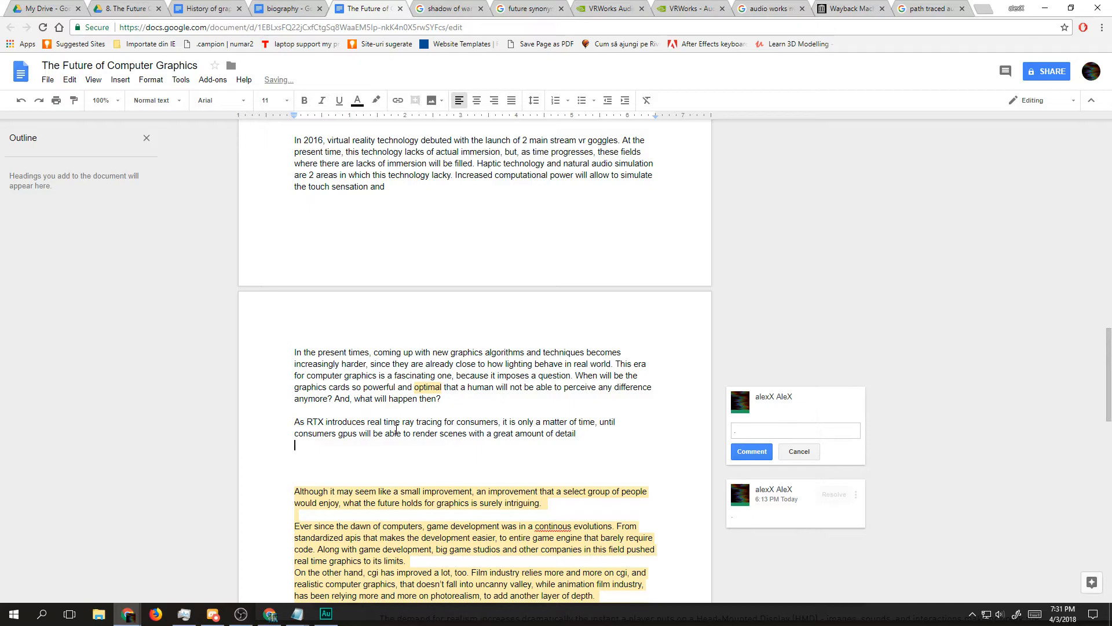
key(BackSpace)
text(.)
Step: Begin a new paragraph below the RTX sentence, after one blank line, with "On the other side,"
key(Return)
text(On)
key(BackSpace)
key(BackSpace)
key(BackSpace)
key(BackSpace)
key(Return)
text(On )
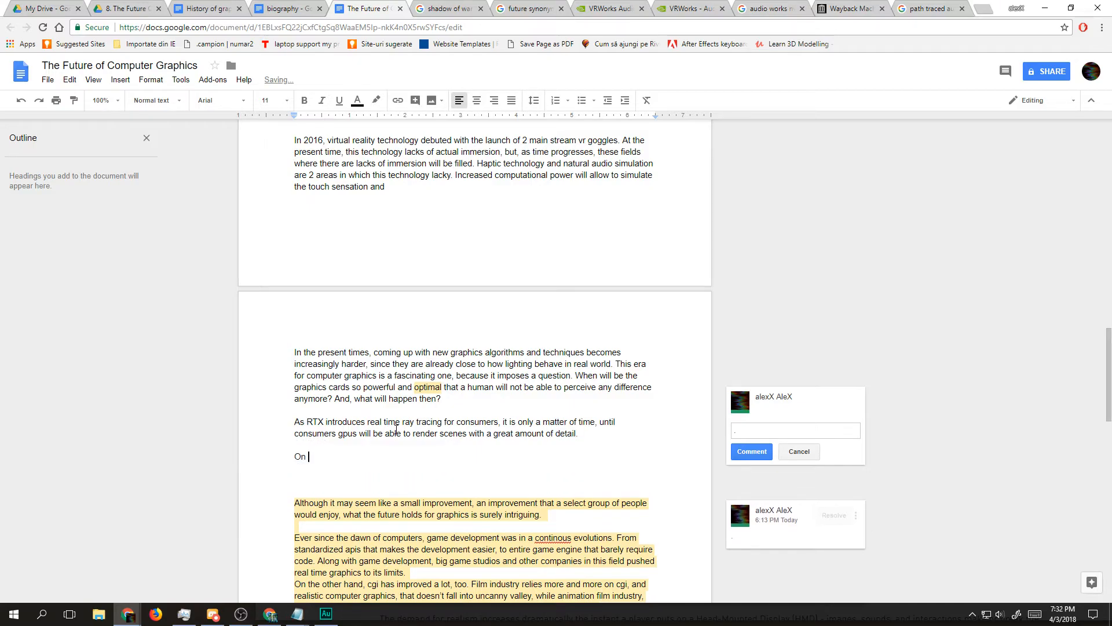
text(the other side, )
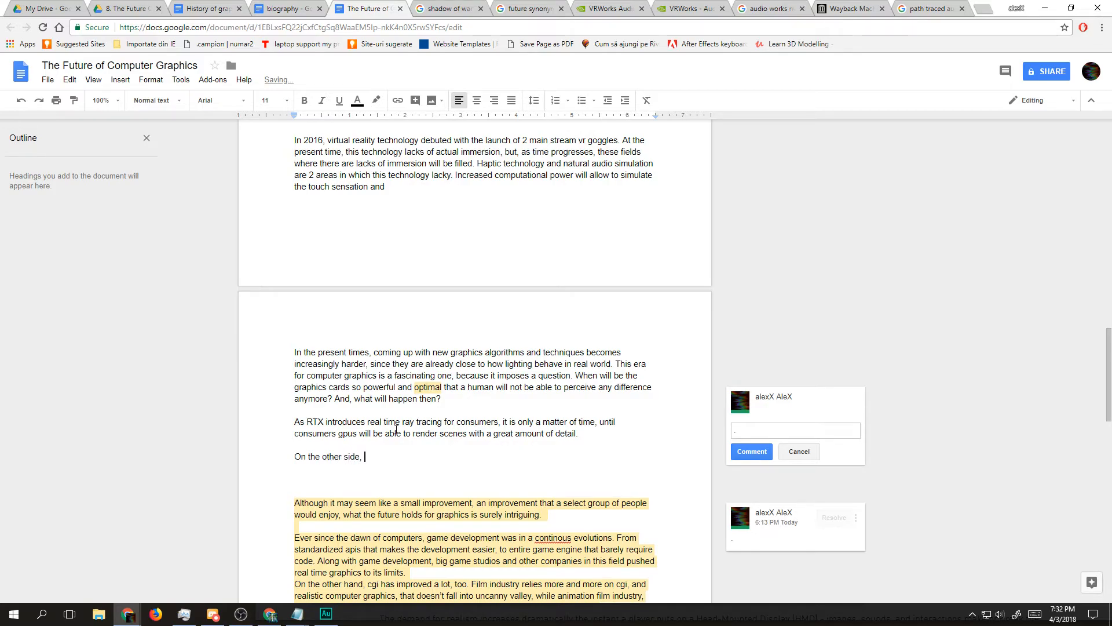
text(having meshes)
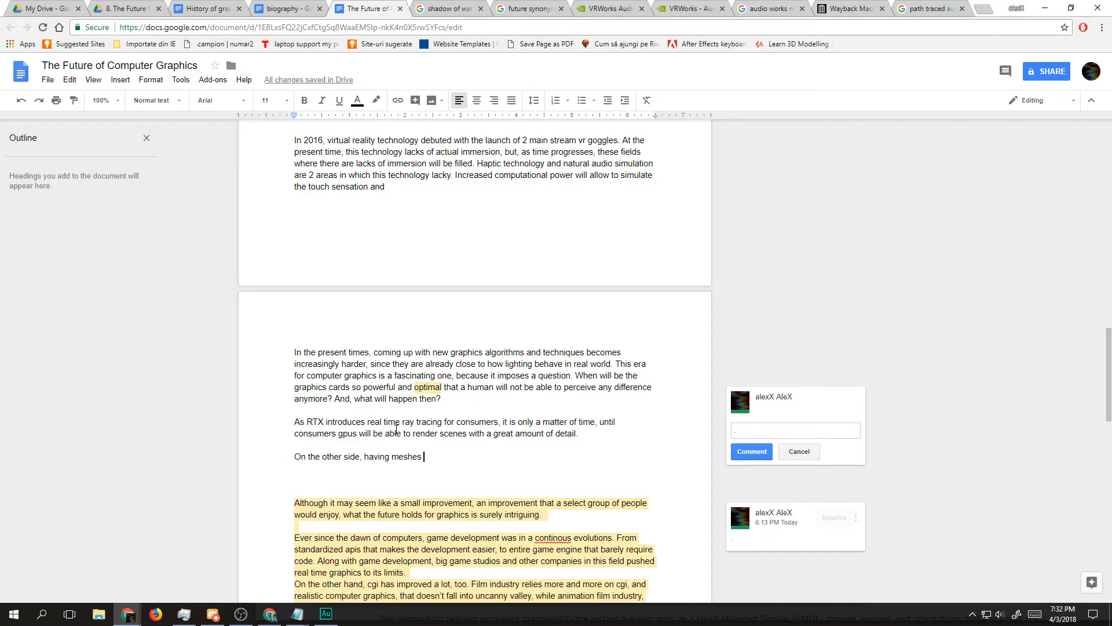
key(ctrl+BackSpace)
key(ctrl+BackSpace)
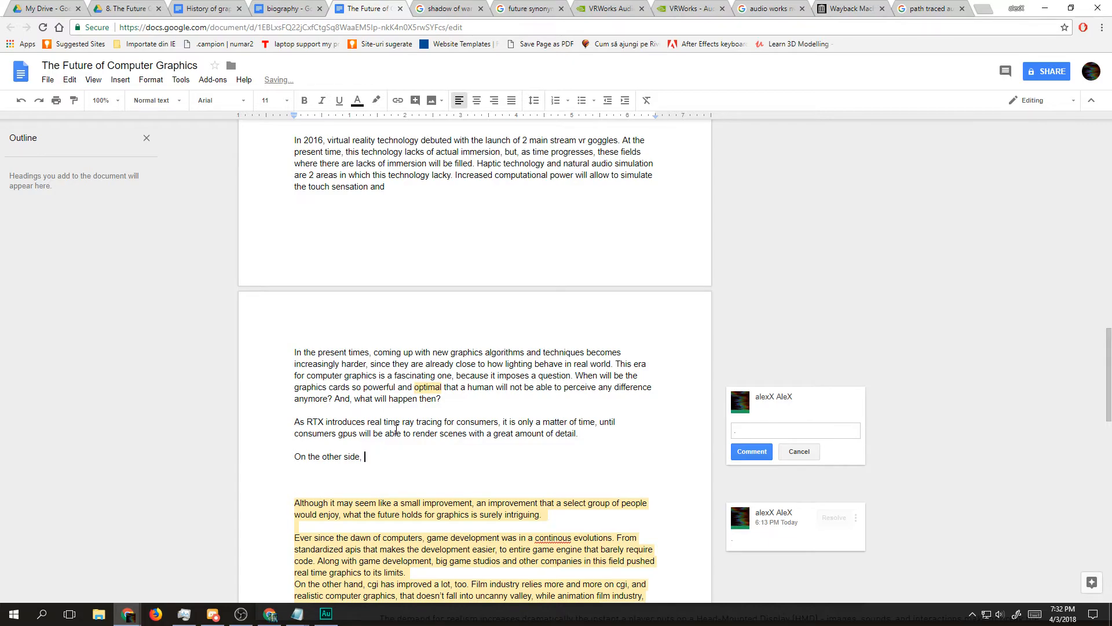
Step: Continue the new paragraph with "worlds inside of games require a lot of work"
text(worlds inside of games requi)
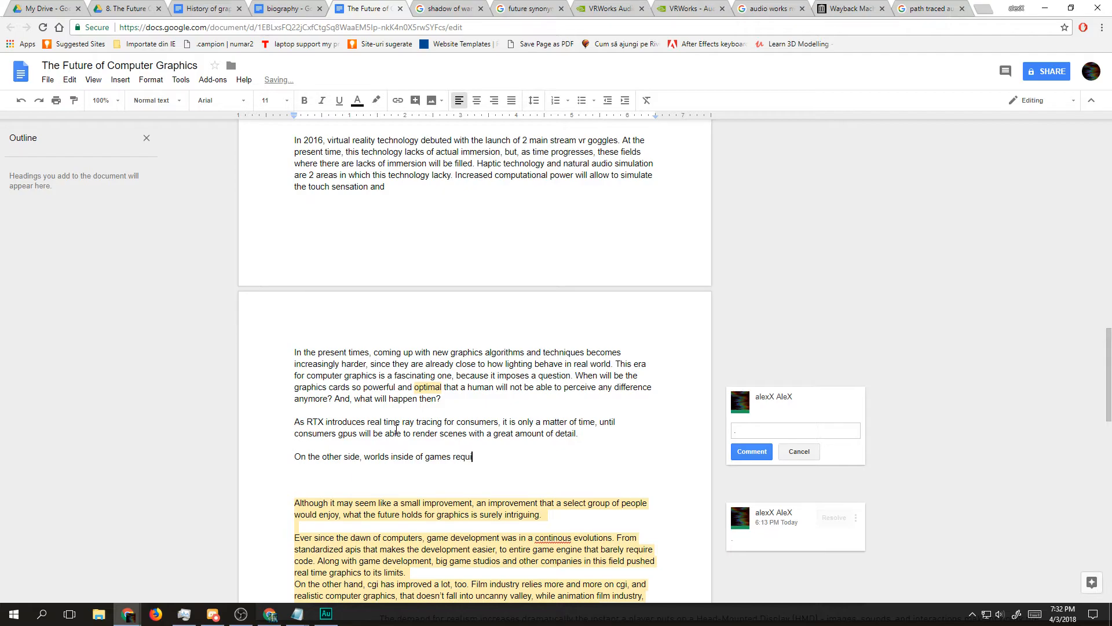
text(re a lot of work)
key(BackSpace)
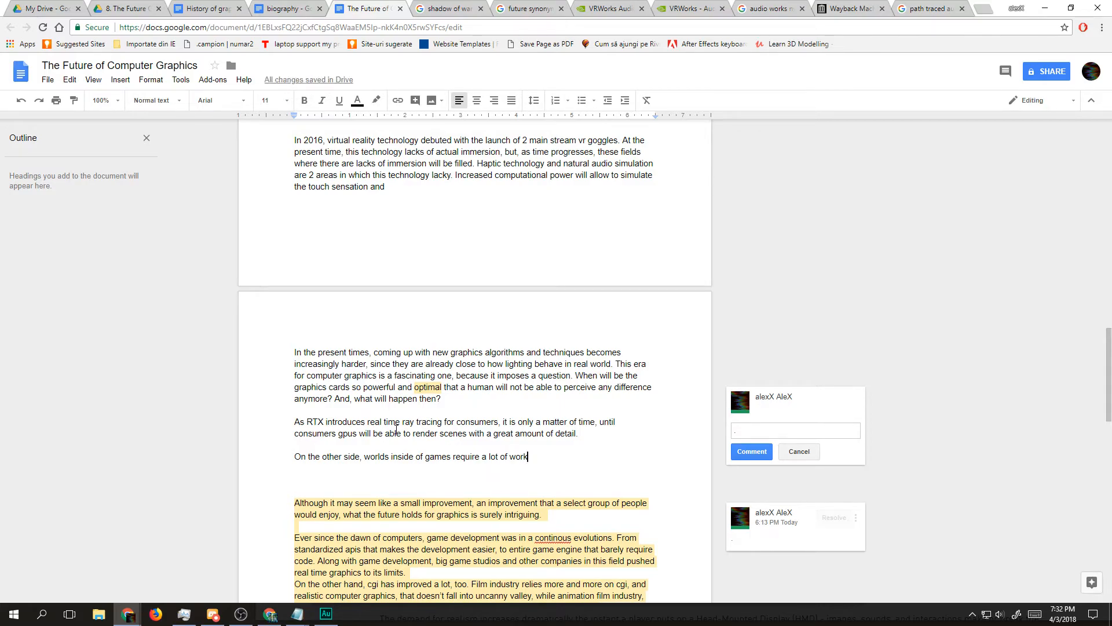
key(ctrl+shift+Left)
key(ctrl+shift+Left)
key(ctrl+shift+Left)
key(ctrl+shift+Left)
key(ctrl+shift+Left)
key(ctrl+shift+Left)
key(ctrl+shift+Left)
key(ctrl+shift+Left)
key(ctrl+shift+Left)
key(ctrl+shift+Left)
key(ctrl+shift+Left)
key(ctrl+shift+Left)
key(ctrl+shift+Left)
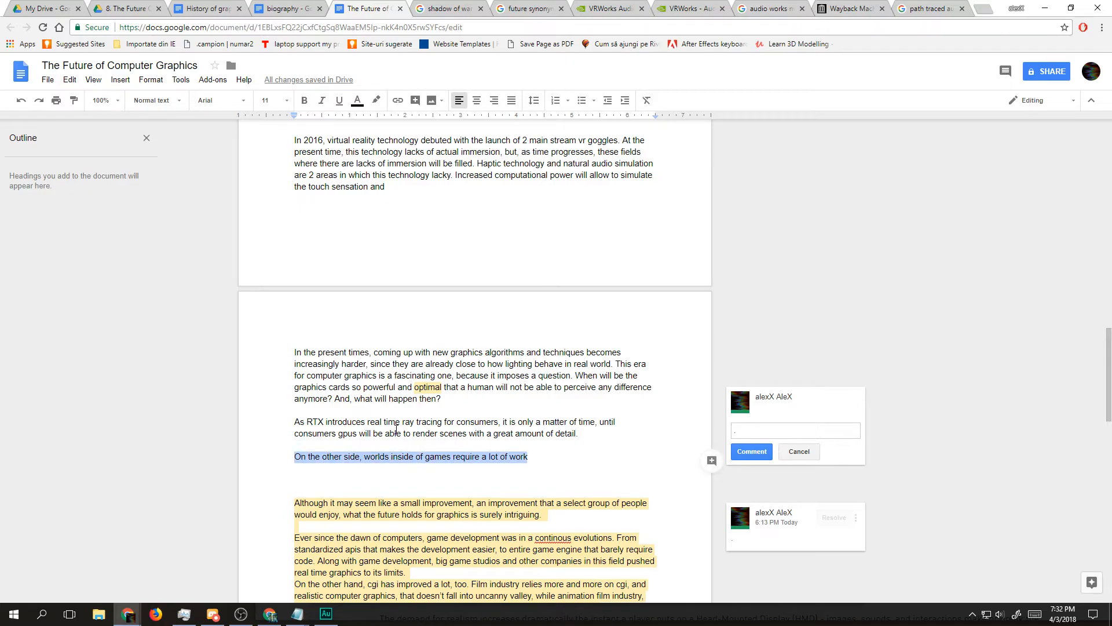
key(Right)
key(ctrl+shift+Left)
key(ctrl+shift+Left)
key(ctrl+shift+Left)
key(ctrl+shift+Left)
key(ctrl+shift+Left)
key(ctrl+shift+Left)
key(ctrl+shift+Left)
key(ctrl+shift+Left)
key(ctrl+shift+Left)
key(ctrl+shift+Right)
key(ctrl+shift+Right)
key(ctrl+shift+Right)
key(ctrl+shift+Right)
key(Right)
Step: Extend the sentence after "a lot of work" with ", and it appears that the more"
text(, and it appera)
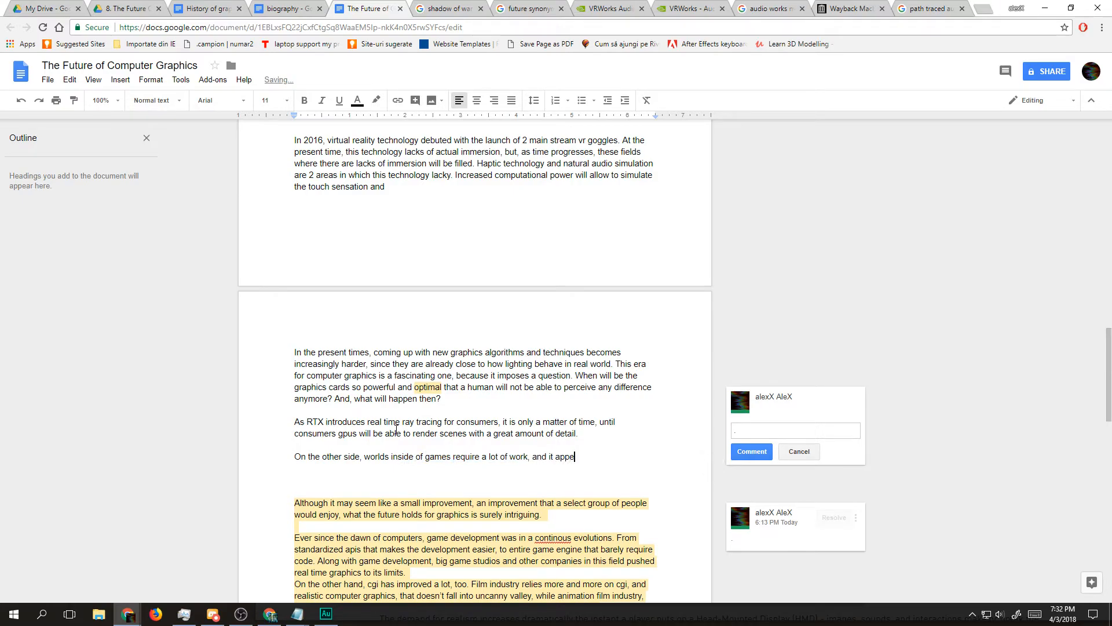
key(BackSpace)
key(BackSpace)
text(ars thgat)
key(BackSpace)
key(BackSpace)
key(BackSpace)
text(at)
text(the morepo)
key(BackSpace)
key(BackSpace)
text(pwoerful)
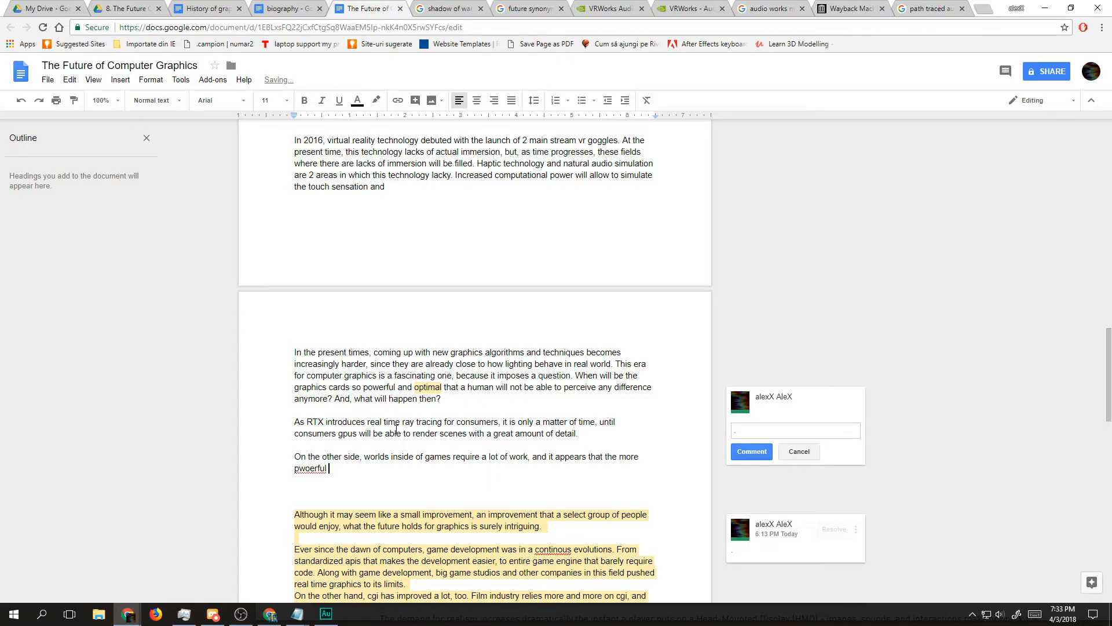
key(BackSpace)
key(BackSpace)
key(BackSpace)
key(BackSpace)
key(BackSpace)
key(BackSpace)
key(BackSpace)
key(BackSpace)
key(BackSpace)
key(BackSpace)
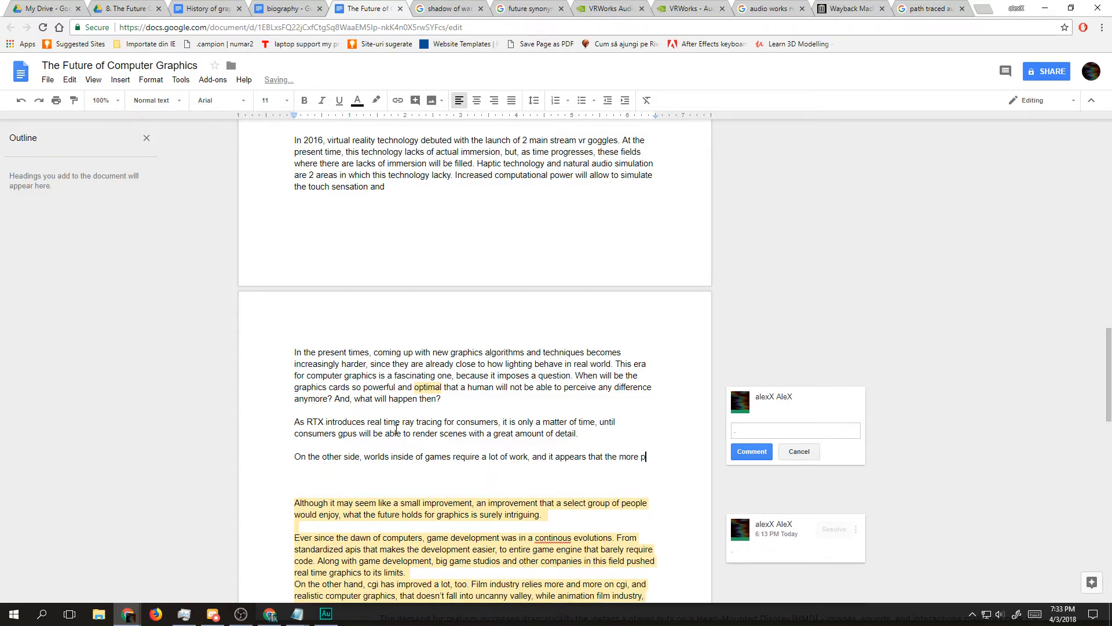
Step: Complete the sentence after "the more" with "able average pcs are to render the games, the more work is need."
text(able )
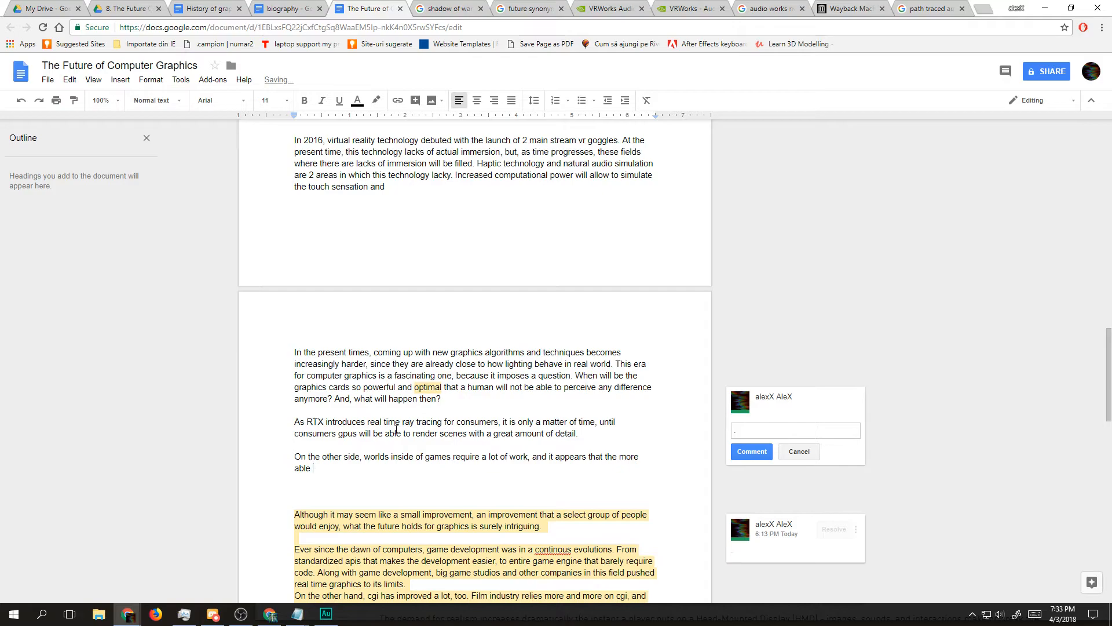
text(average pcs are to render)
key(BackSpace)
key(BackSpace)
key(BackSpace)
key(BackSpace)
key(BackSpace)
key(BackSpace)
key(BackSpace)
text(render the games, the )
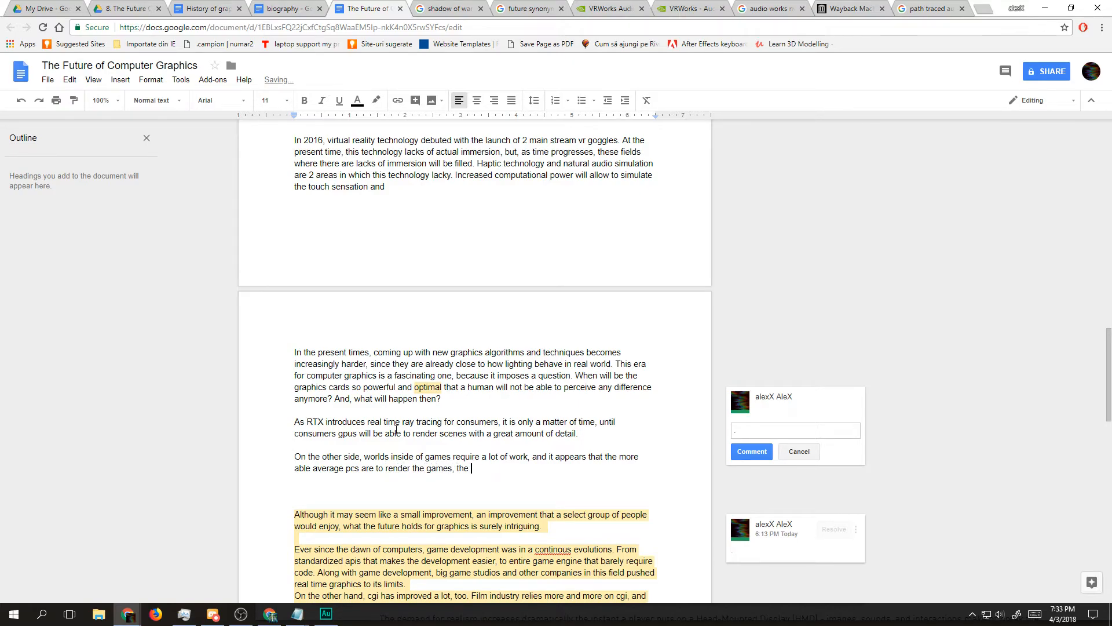
text(more work is need. But there is a bounda)
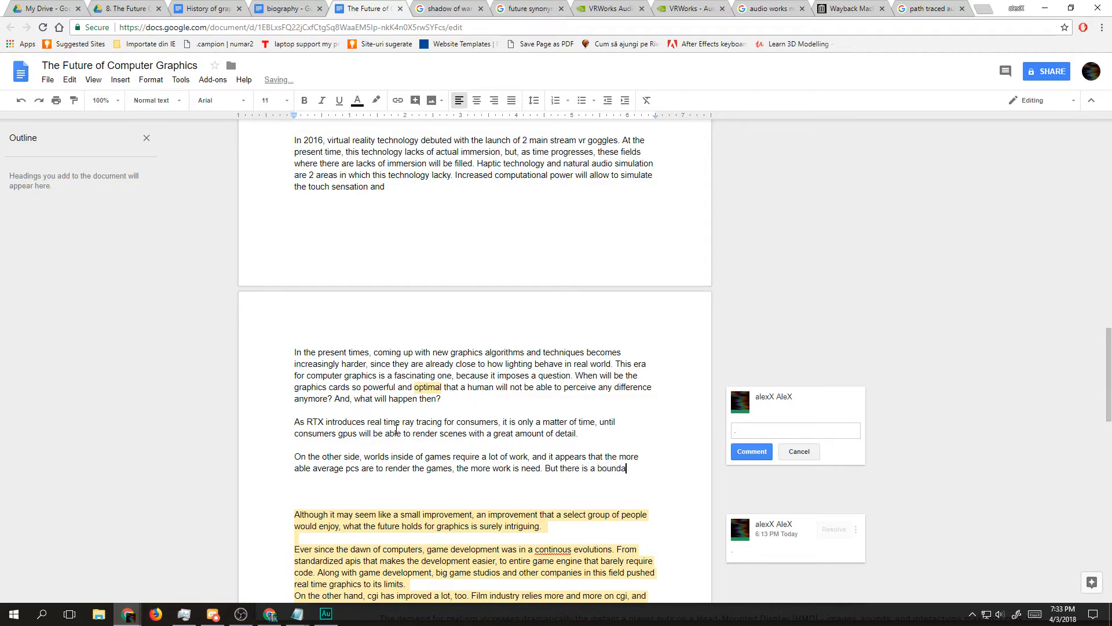
text(ry where)
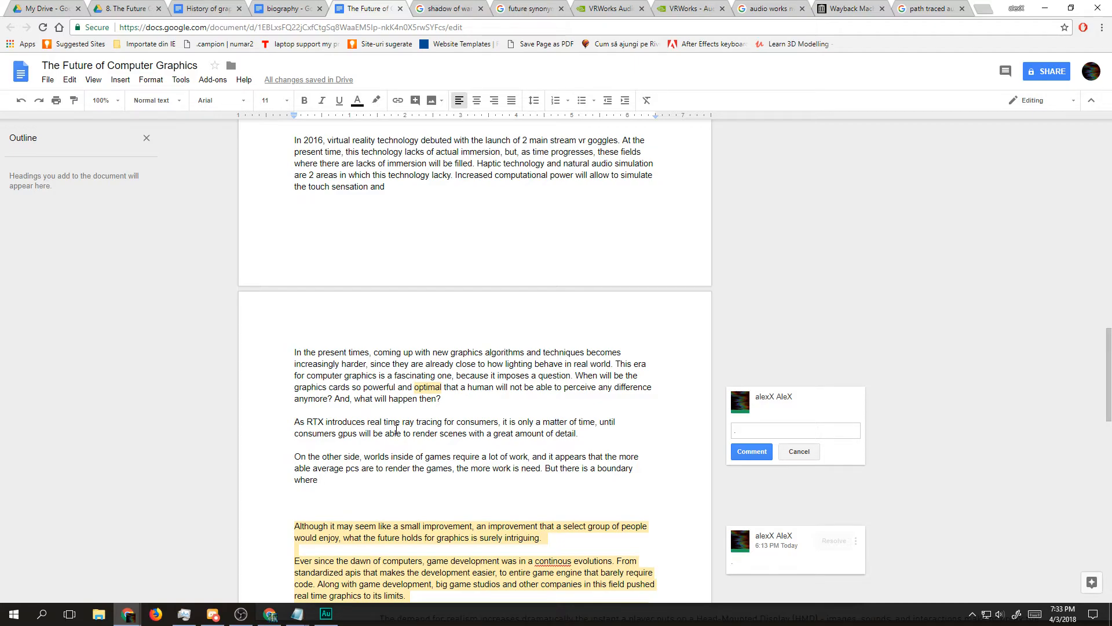
key(BackSpace)
key(BackSpace)
key(BackSpace)
key(BackSpace)
key(BackSpace)
key(BackSpace)
key(BackSpace)
key(BackSpace)
key(BackSpace)
key(BackSpace)
key(BackSpace)
key(BackSpace)
key(BackSpace)
key(BackSpace)
key(BackSpace)
key(BackSpace)
key(BackSpace)
key(BackSpace)
key(BackSpace)
key(BackSpace)
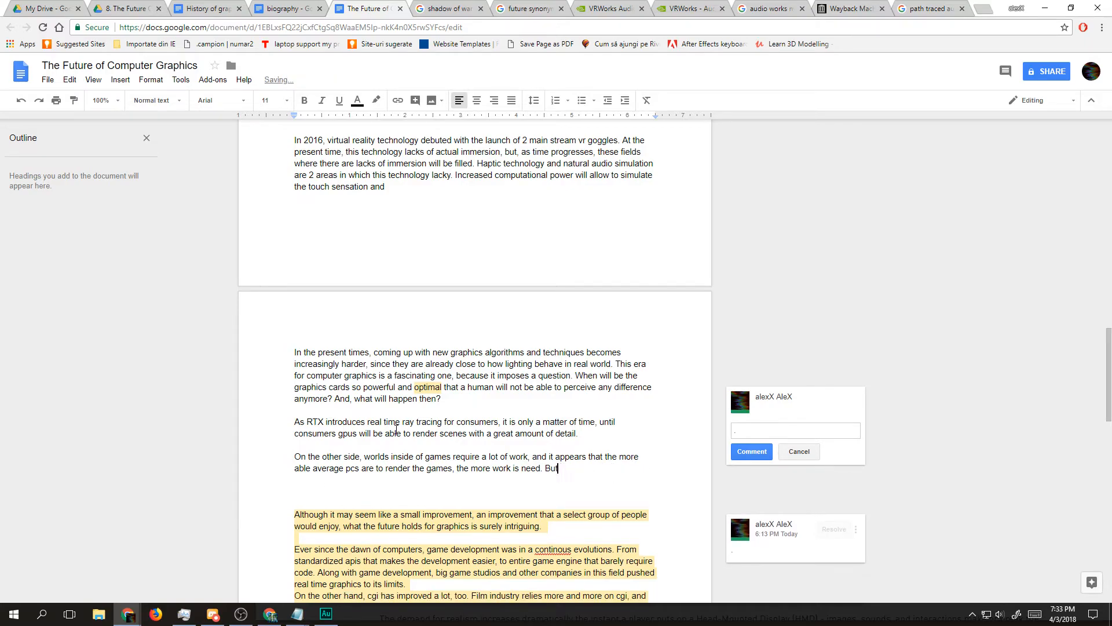
text(,)
key(BackSpace)
key(BackSpace)
key(BackSpace)
key(BackSpace)
key(BackSpace)
key(BackSpace)
Step: Start a new line directly below the sentence with "Currently, thousands of people"
key(Return)
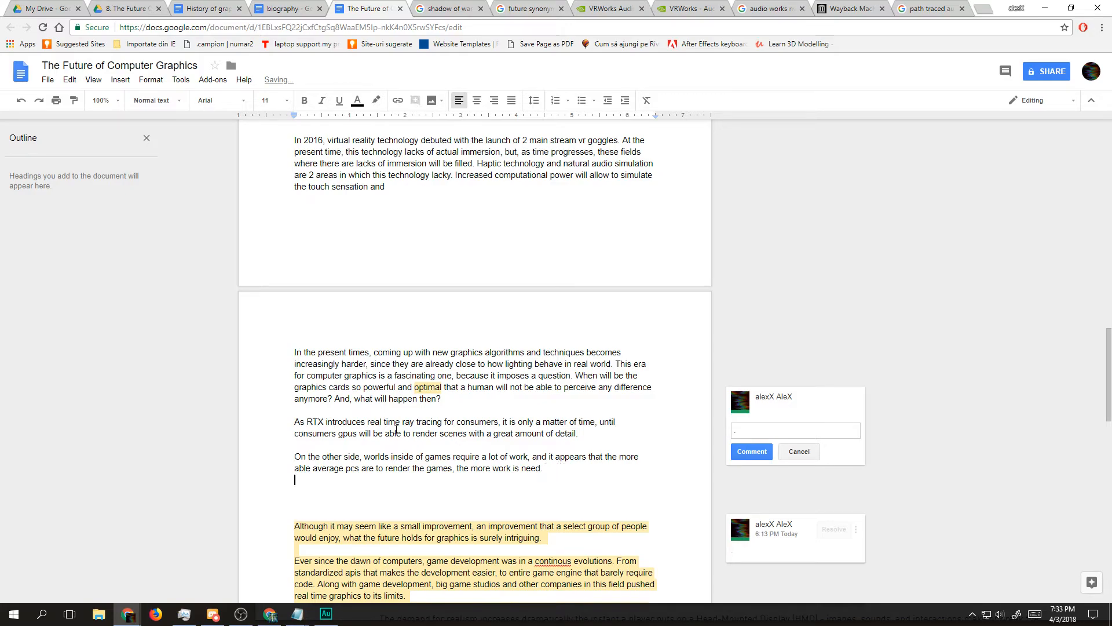
text(Currently, )
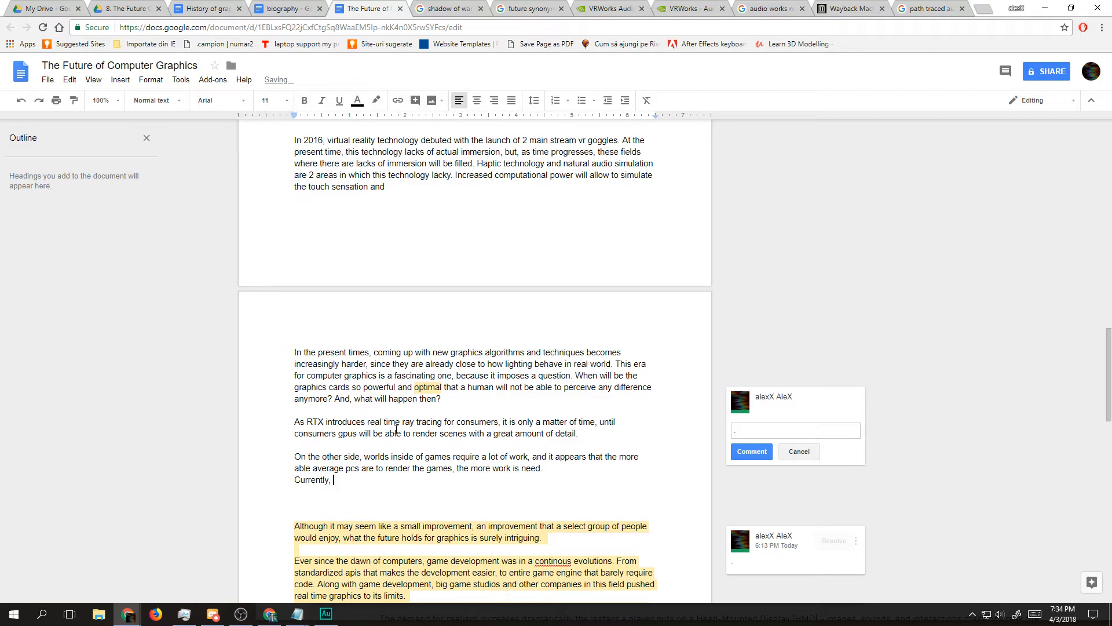
text(thousands of people)
Step: Attach the comment "fact proof it" to the words "thousands of people"
key(ctrl+shift+Left)
key(ctrl+shift+Left)
key(ctrl+shift+Left)
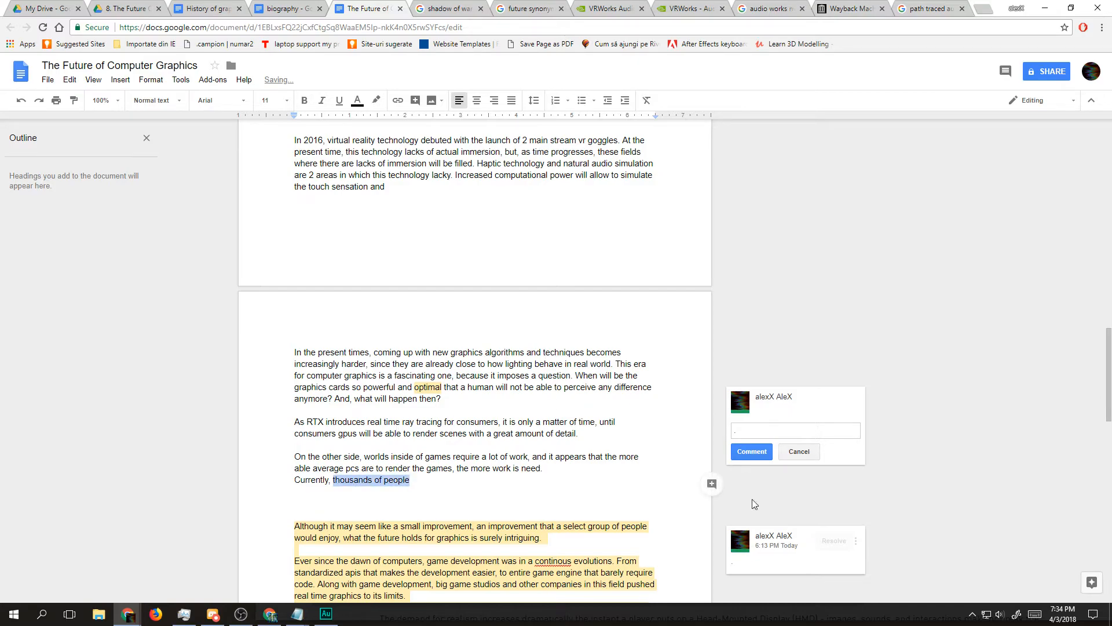
click(712, 485)
text(fact proof it)
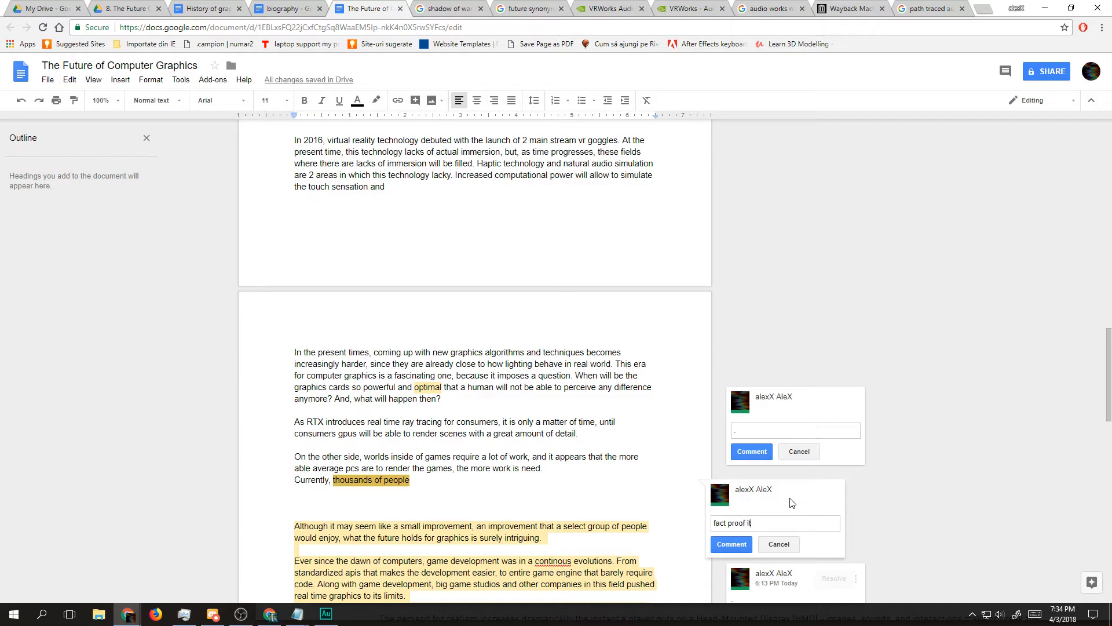
click(731, 545)
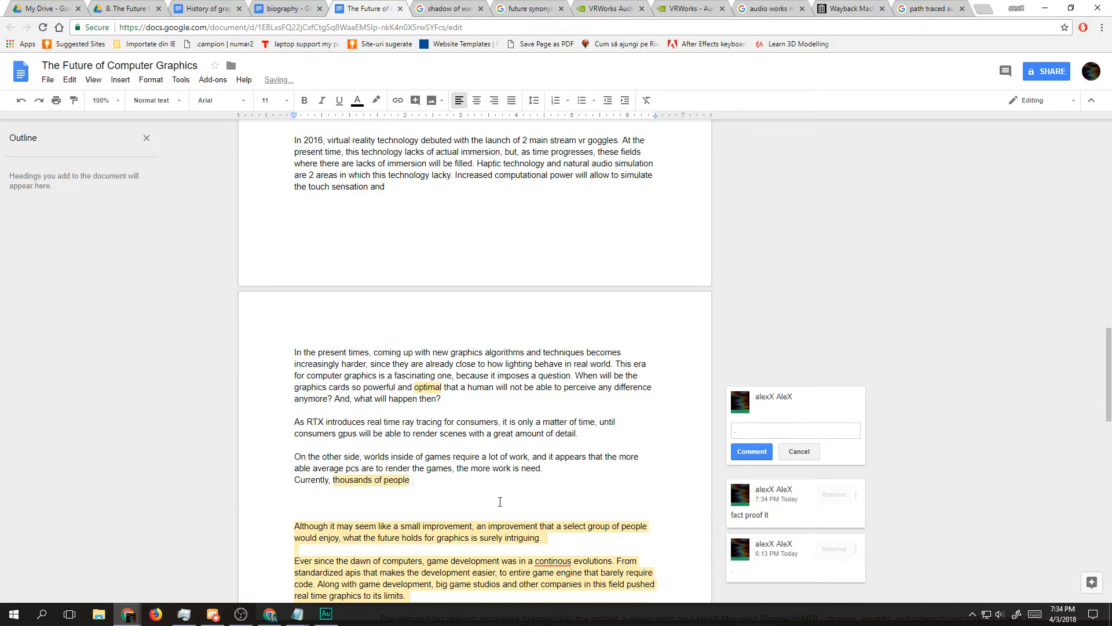
Step: Continue the line after "thousands of people" with "are working to bring"
text(are workin )
text(on ga)
key(BackSpace)
key(BackSpace)
key(BackSpace)
key(BackSpace)
key(BackSpace)
key(BackSpace)
text(g to brin generat)
key(BackSpace)
key(BackSpace)
key(BackSpace)
key(BackSpace)
Step: Extend the sentence after "to bring" with "great detail to games, but at some point, (...)"
key(BackSpace)
key(BackSpace)
key(BackSpace)
key(BackSpace)
text(g great detail to ha)
key(BackSpace)
key(BackSpace)
text(games, but at )
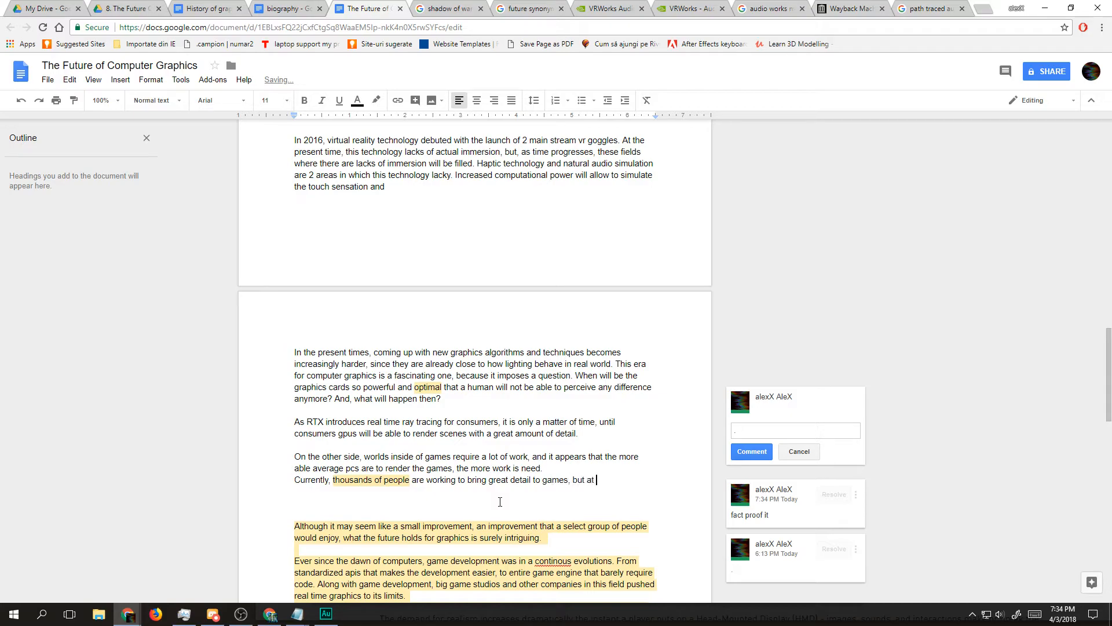
text(some point, )
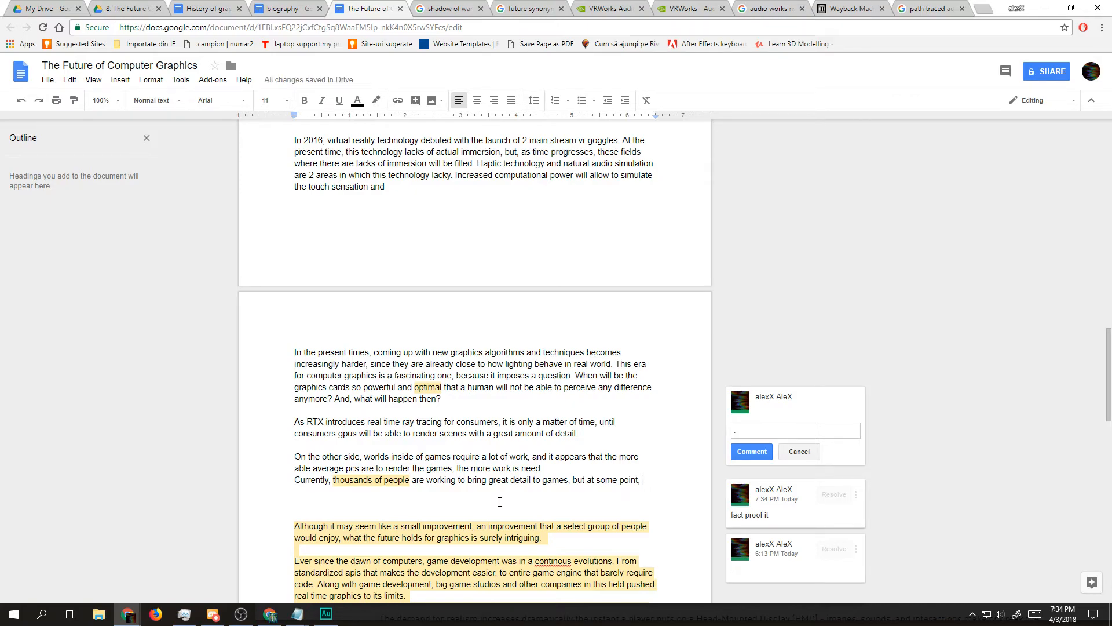
text((...). A)
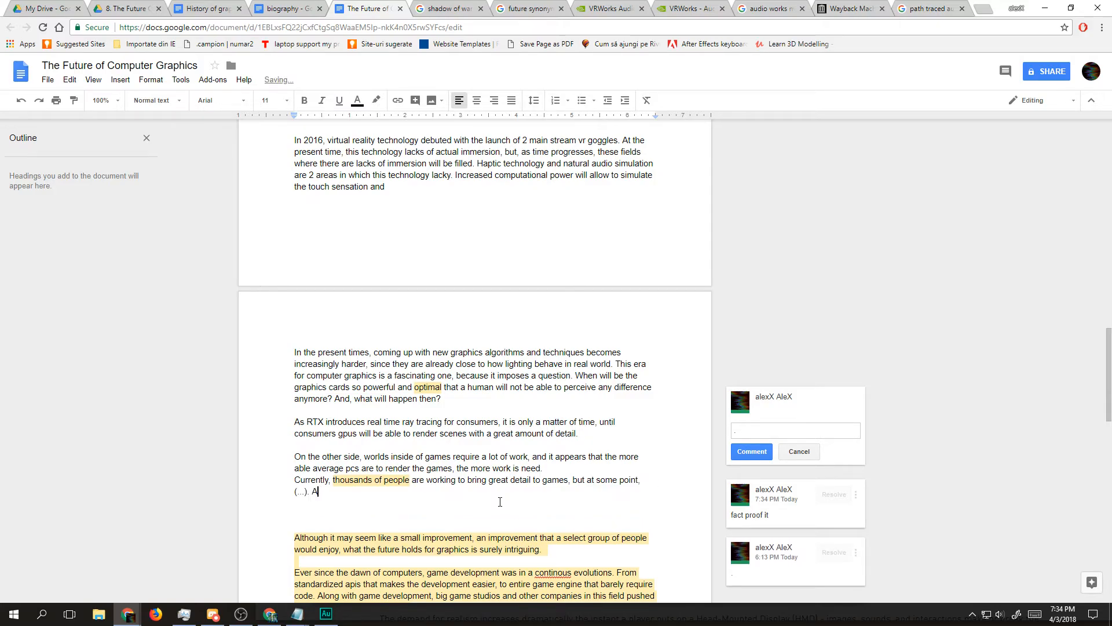
text(l)
text( seems l)
text(ike a good sol)
text(ut)
text(ion to this)
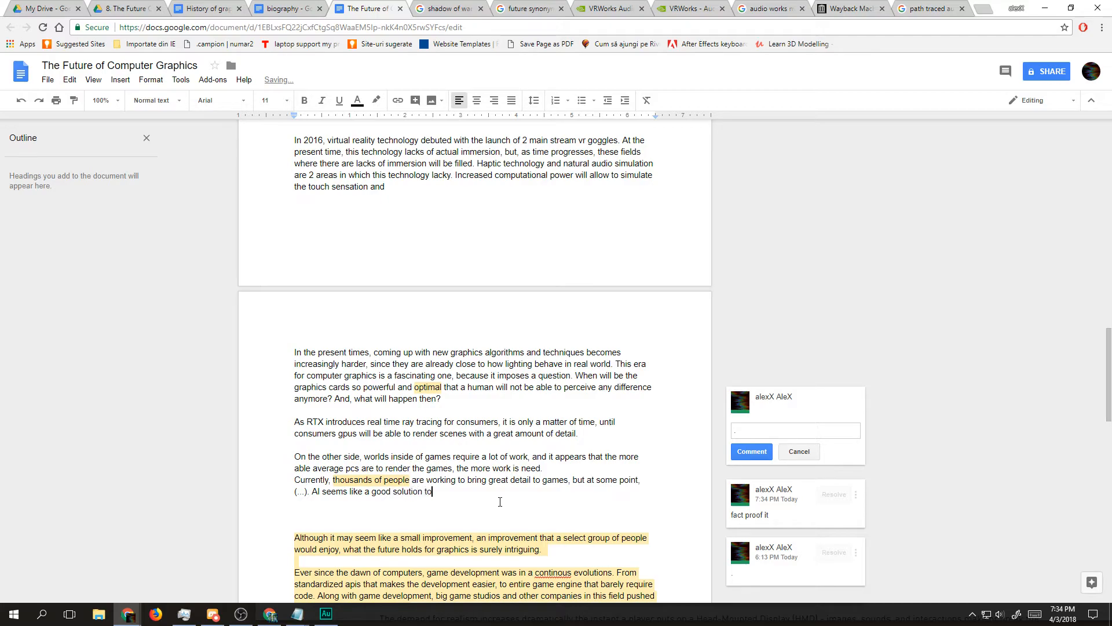
Step: Replace "solution to this" with "option for adding detail to worlds, and" in the AI sentence
key(BackSpace)
key(BackSpace)
key(BackSpace)
key(BackSpace)
key(BackSpace)
key(BackSpace)
key(BackSpace)
key(BackSpace)
key(BackSpace)
key(BackSpace)
key(BackSpace)
key(BackSpace)
key(BackSpace)
key(BackSpace)
key(BackSpace)
key(BackSpace)
key(BackSpace)
text(option for adding detail to worlds, and )
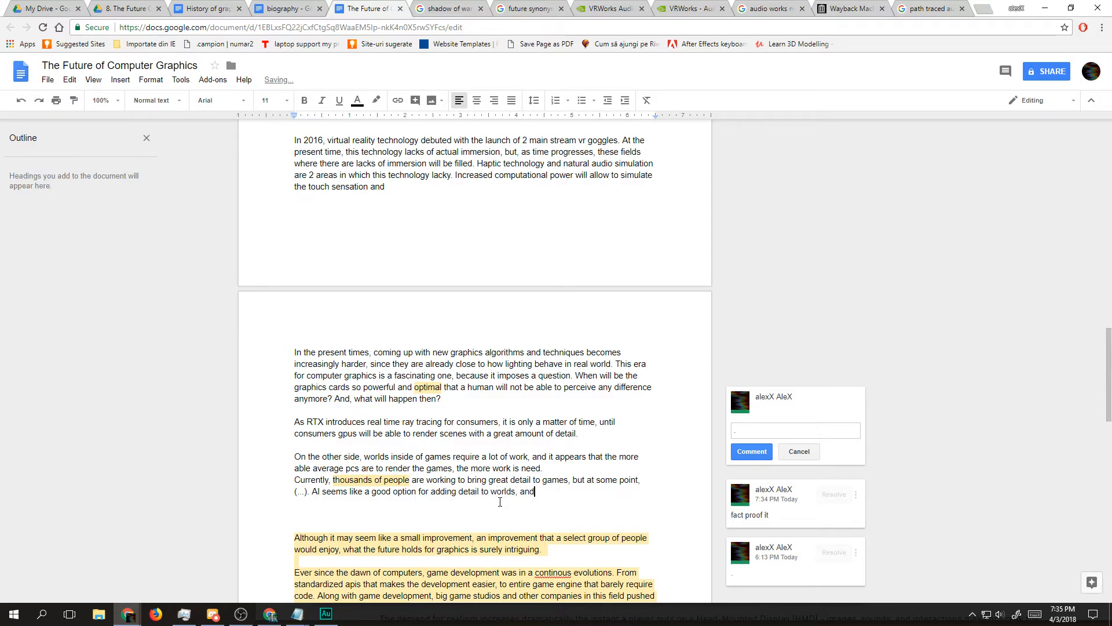
text(helping )
text(huamns)
Step: Complete the AI sentence with "helping humans with this process."
key(BackSpace)
key(BackSpace)
key(BackSpace)
key(BackSpace)
text(mans with this process)
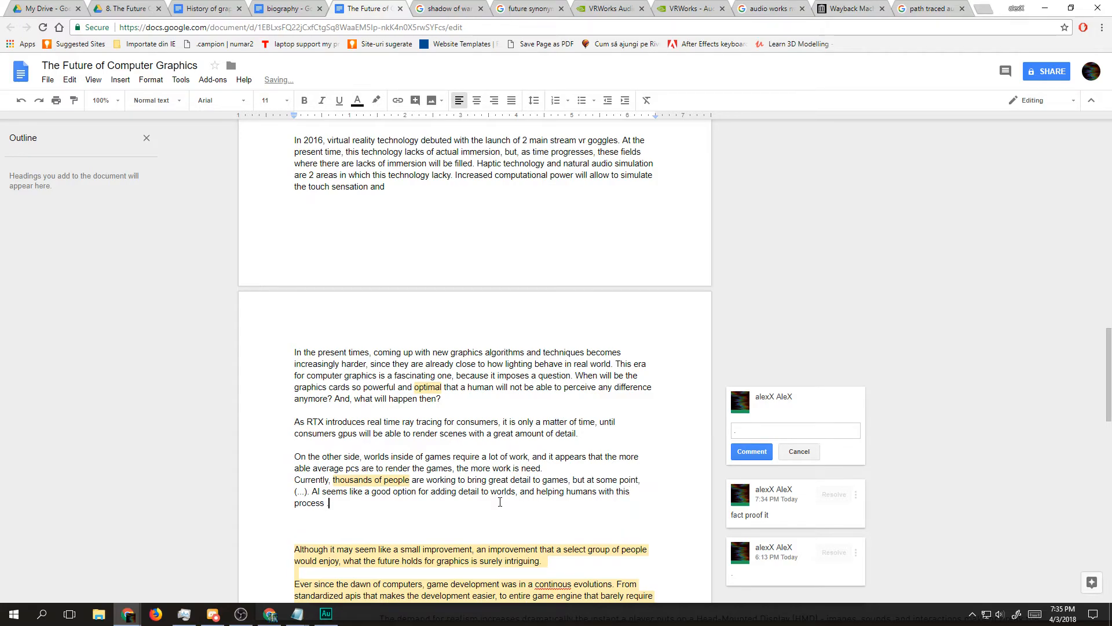
key(BackSpace)
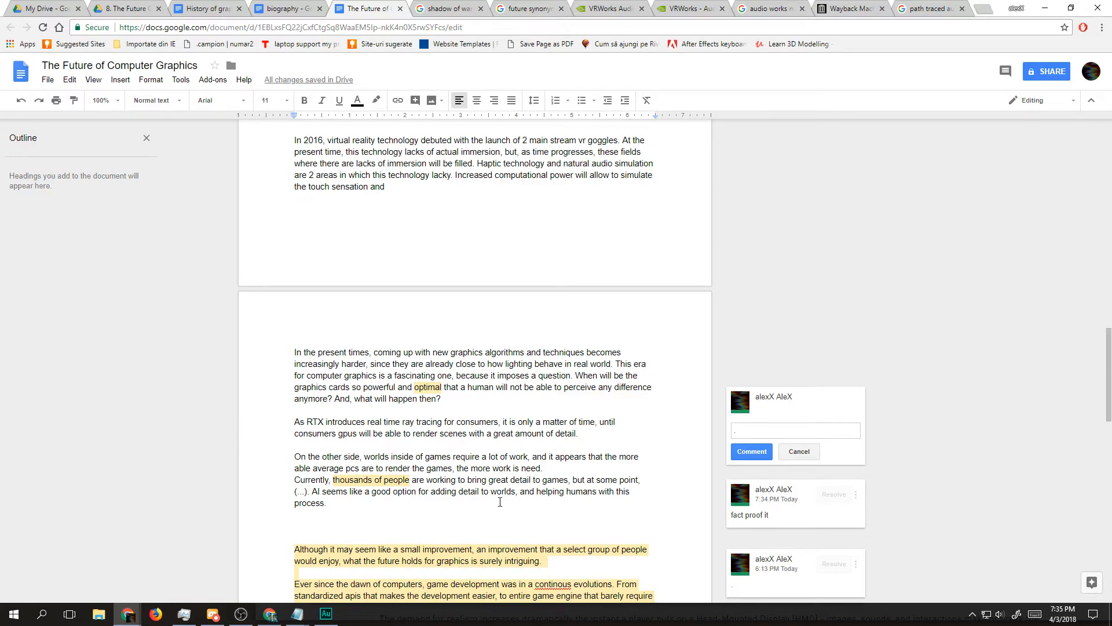
text(Ai increa)
text(s)
key(ctrl+BackSpace)
key(ctrl+BackSpace)
Step: Insert an extra blank line below the paragraph that ends with "helping humans with this process."
key(ctrl+shift+Up)
key(ctrl+shift+Up)
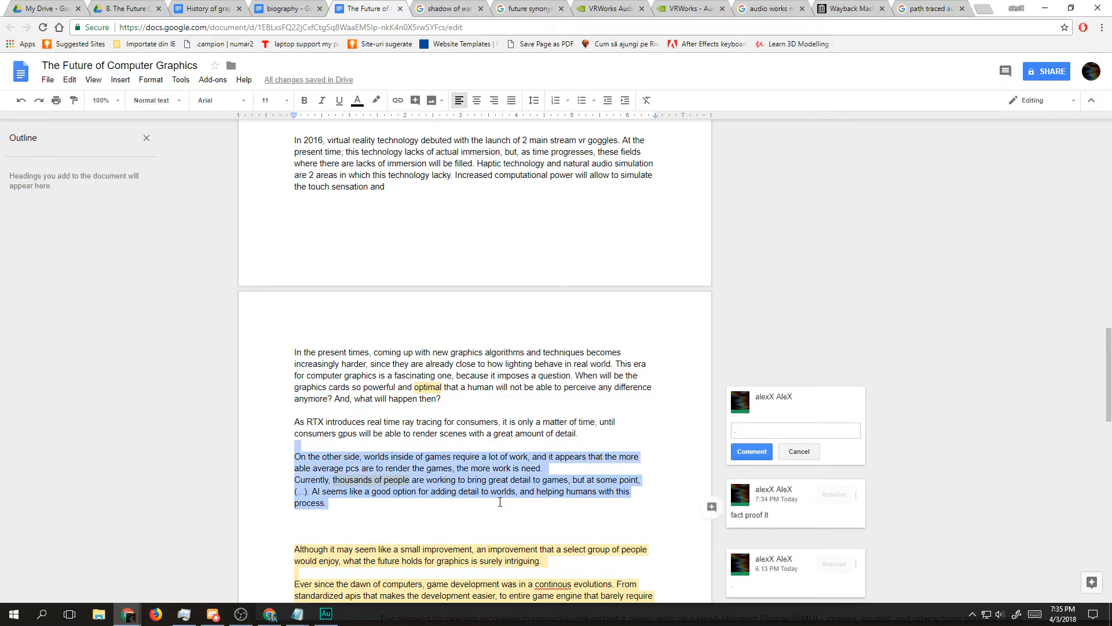
key(Down)
key(ctrl+shift+Up)
key(ctrl+shift+Up)
key(Down)
key(ctrl+shift+Up)
key(ctrl+shift+Up)
key(Down)
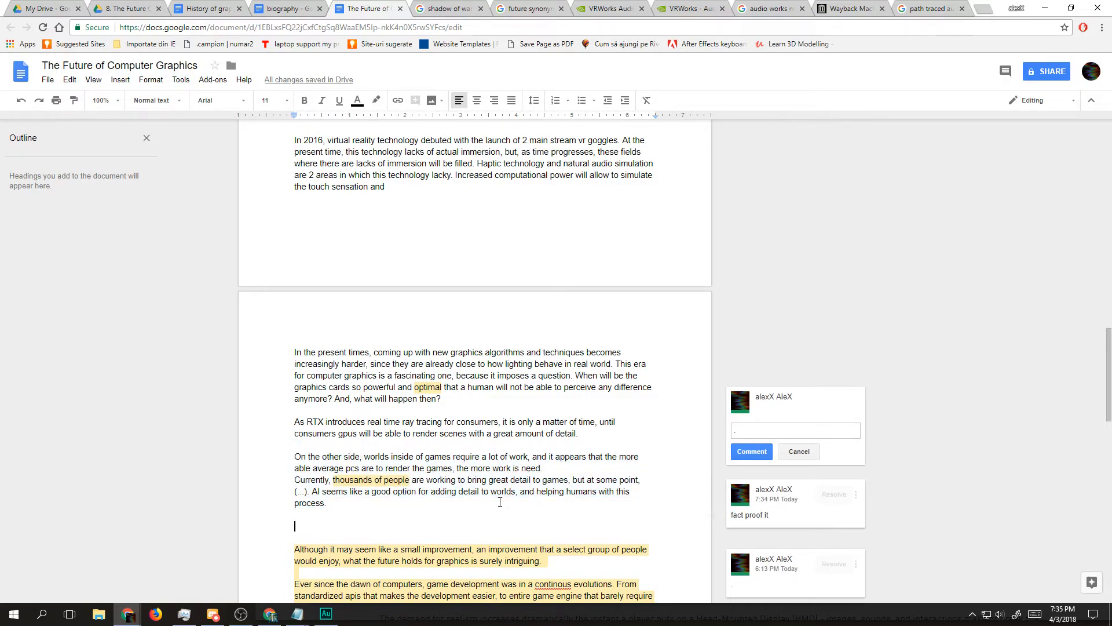
key(Return)
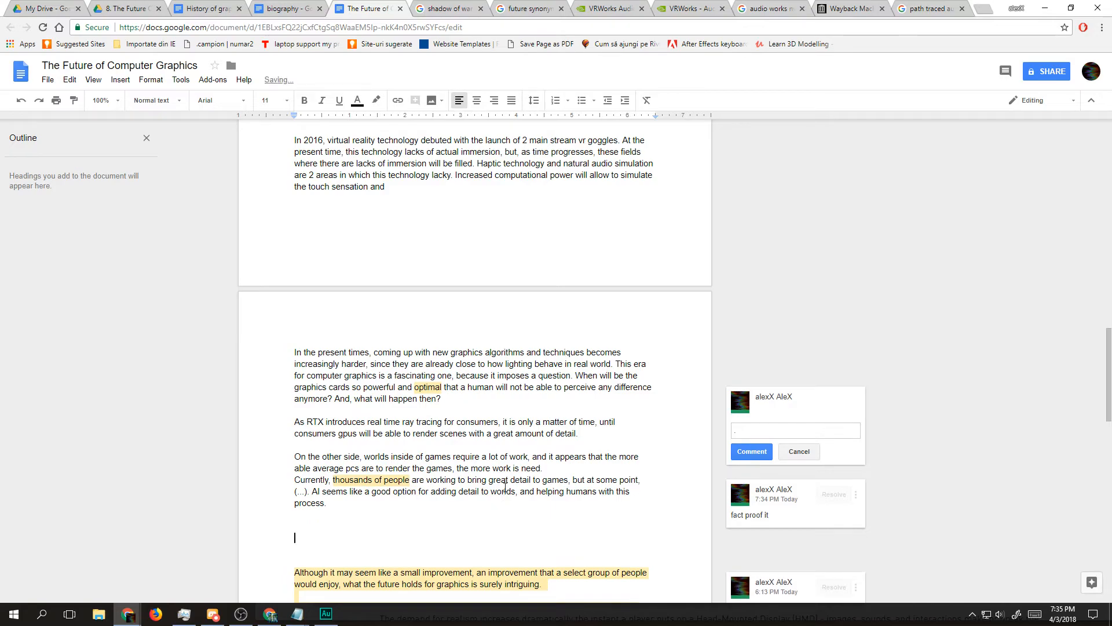
Step: Move the text from "In the present times" through "this process." to between the highlighted computational power section and "In today's world"
drag(382, 512, 160, 407)
click(312, 469)
drag(422, 560, 238, 427)
click(372, 468)
drag(407, 513, 210, 417)
drag(247, 353, 417, 504)
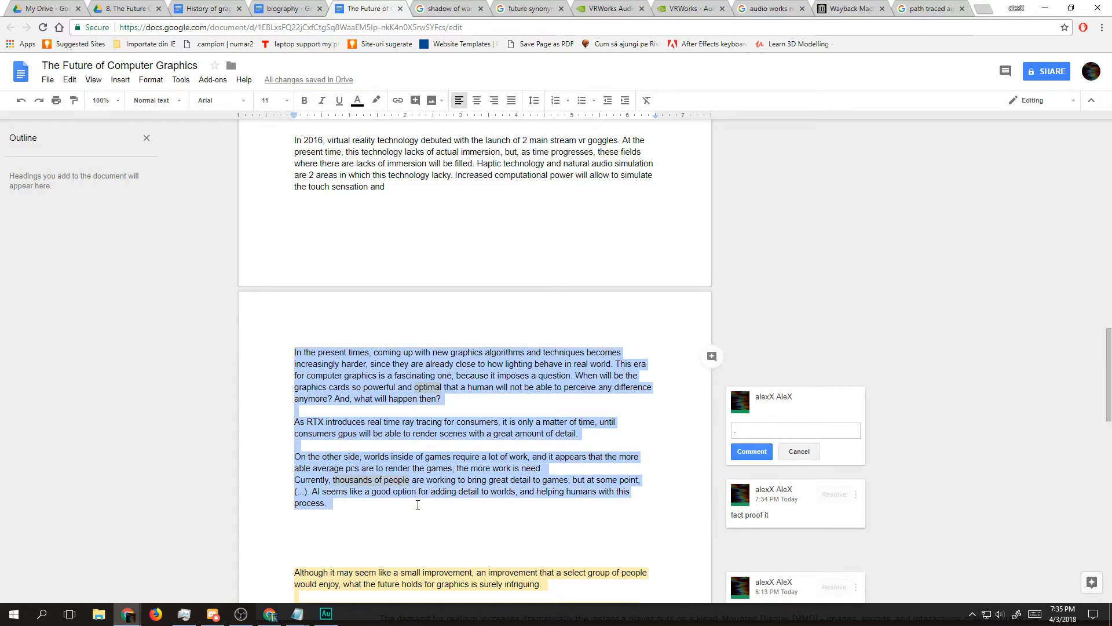
key(ctrl+x)
scroll(390, 301, up, 8)
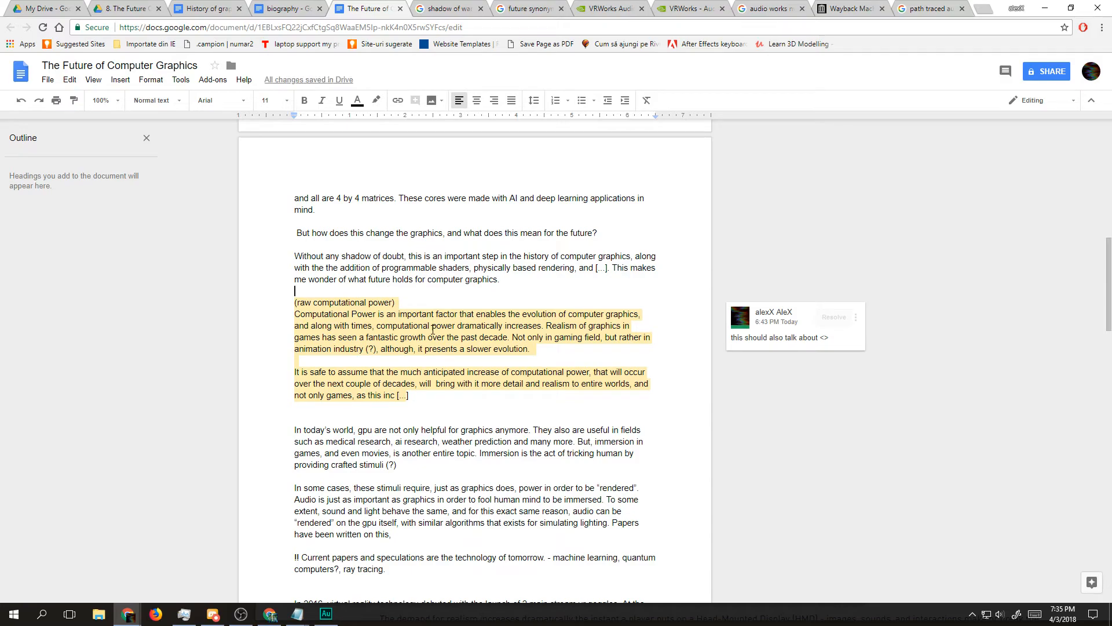
key(Down)
key(Down)
key(Down)
key(Down)
key(Down)
key(Down)
key(Down)
key(Down)
key(Down)
key(Down)
key(Down)
key(Return)
key(Return)
key(Return)
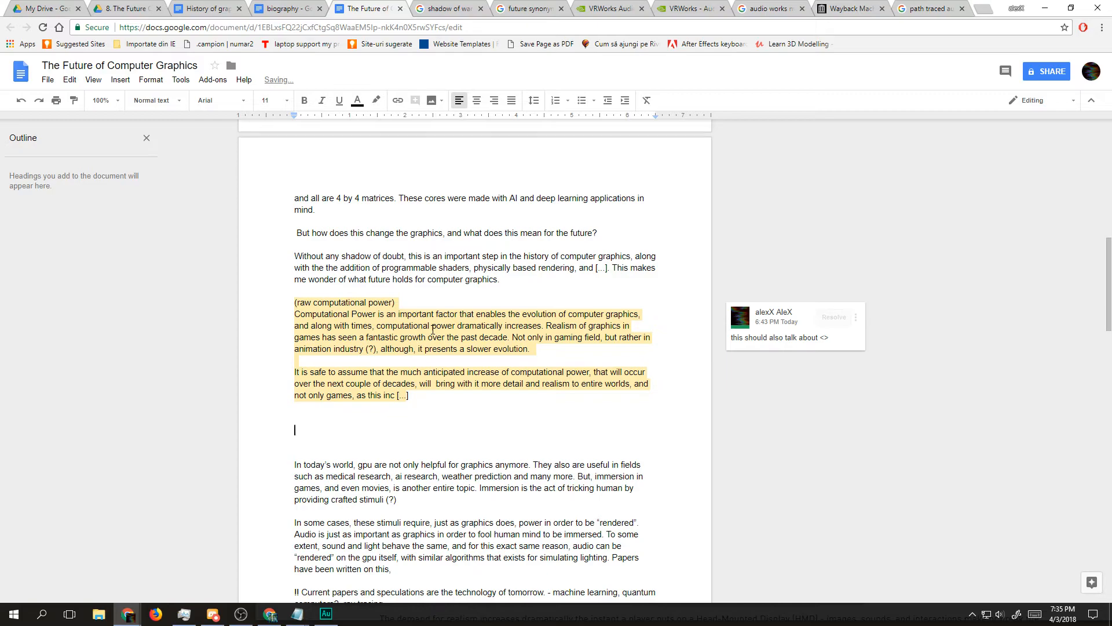
key(ctrl+v)
Step: Add three blank lines between the moved paragraphs and the "In today's world" paragraph
scroll(433, 329, down, 2)
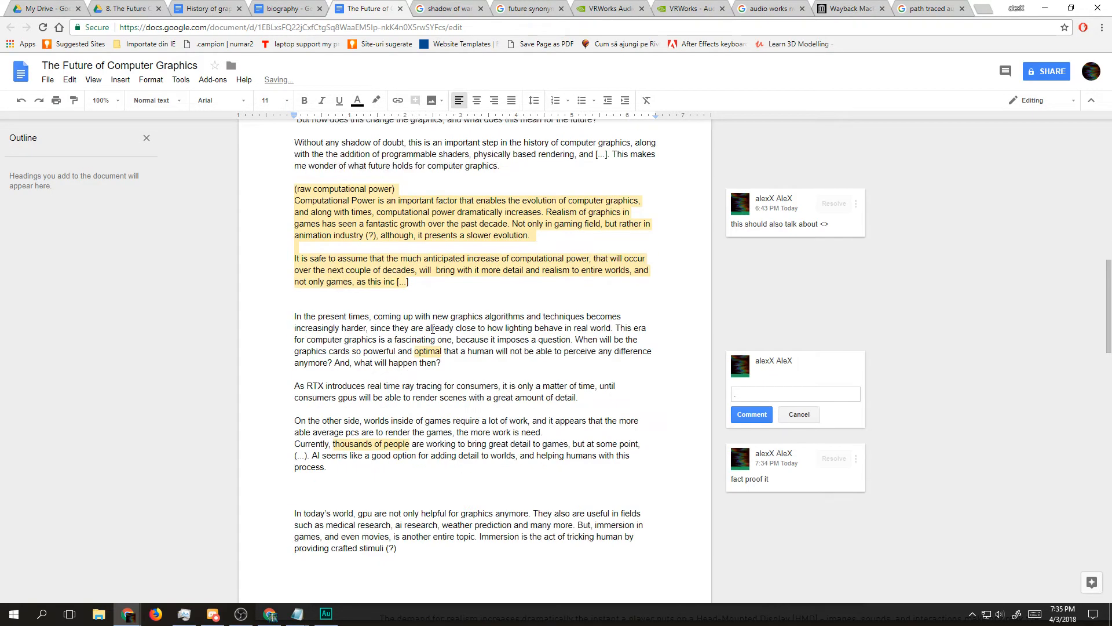
scroll(432, 329, down, 1)
key(Return)
key(Return)
key(Return)
key(Return)
key(Return)
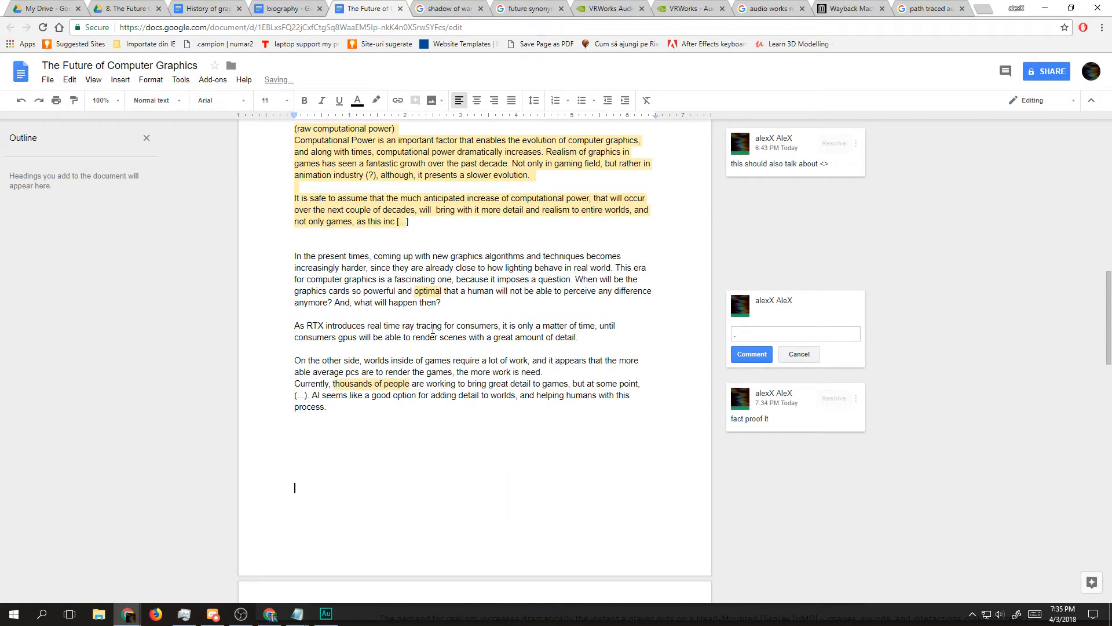
scroll(433, 328, down, 3)
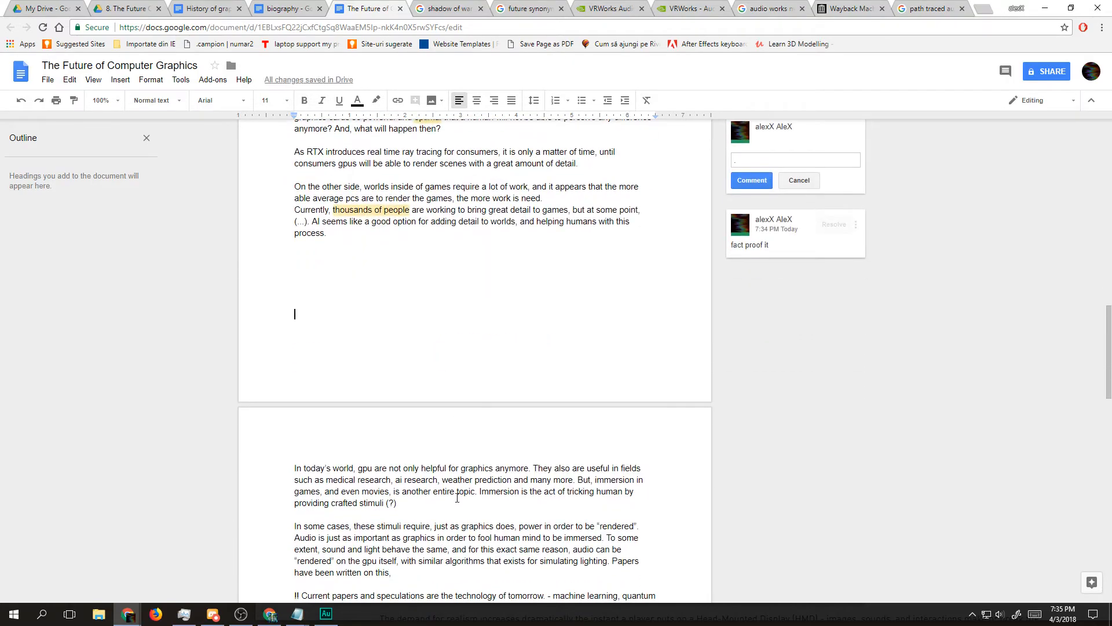
triple_click(450, 485)
click(340, 317)
text(On the other side, )
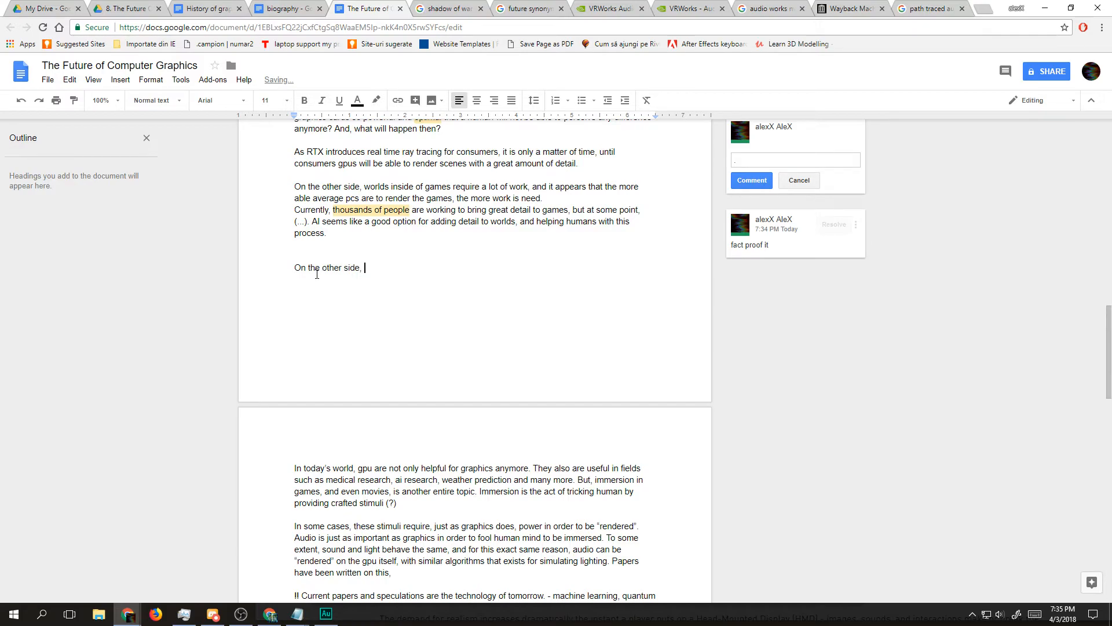
text(gpus can)
key(BackSpace)
key(BackSpace)
key(BackSpace)
key(BackSpace)
key(BackSpace)
key(BackSpace)
key(BackSpace)
key(BackSpace)
key(BackSpace)
key(BackSpace)
key(BackSpace)
key(BackSpace)
key(BackSpace)
key(BackSpace)
key(BackSpace)
key(BackSpace)
key(BackSpace)
key(BackSpace)
key(BackSpace)
key(BackSpace)
key(BackSpace)
key(BackSpace)
key(BackSpace)
key(BackSpace)
key(BackSpace)
key(BackSpace)
key(BackSpace)
key(BackSpace)
key(BackSpace)
Step: Write the note "This genration will be helpful in film industry too - !!" as its own paragraph below "process."
key(Return)
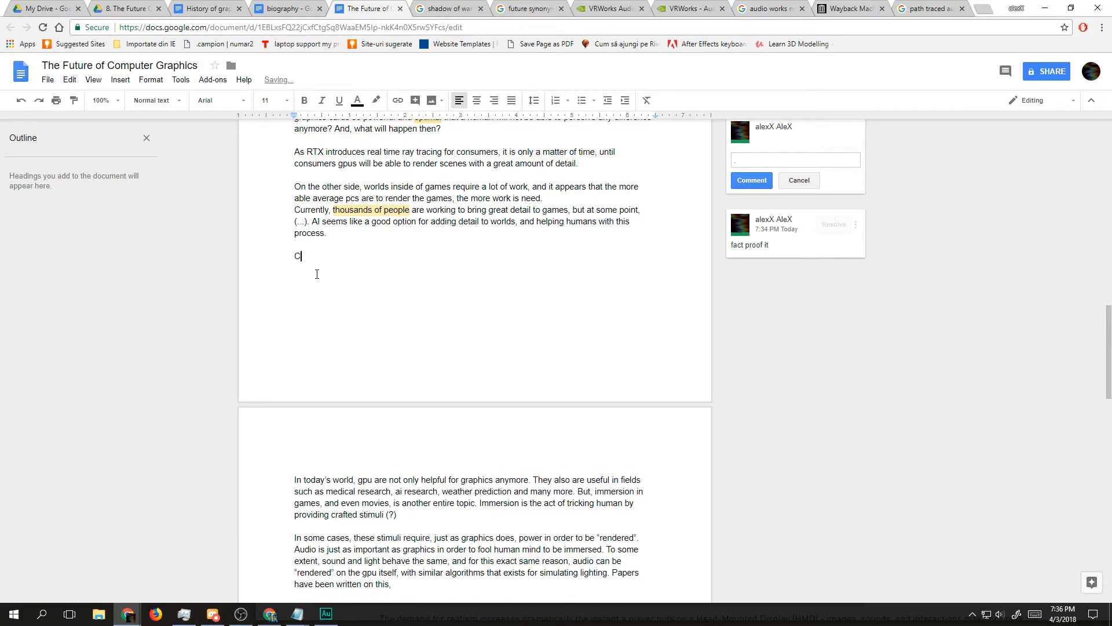
text(These)
key(BackSpace)
key(BackSpace)
key(BackSpace)
key(BackSpace)
text(ius)
key(BackSpace)
key(BackSpace)
text(s)
text(genration will be helpful in film industry too - !!)
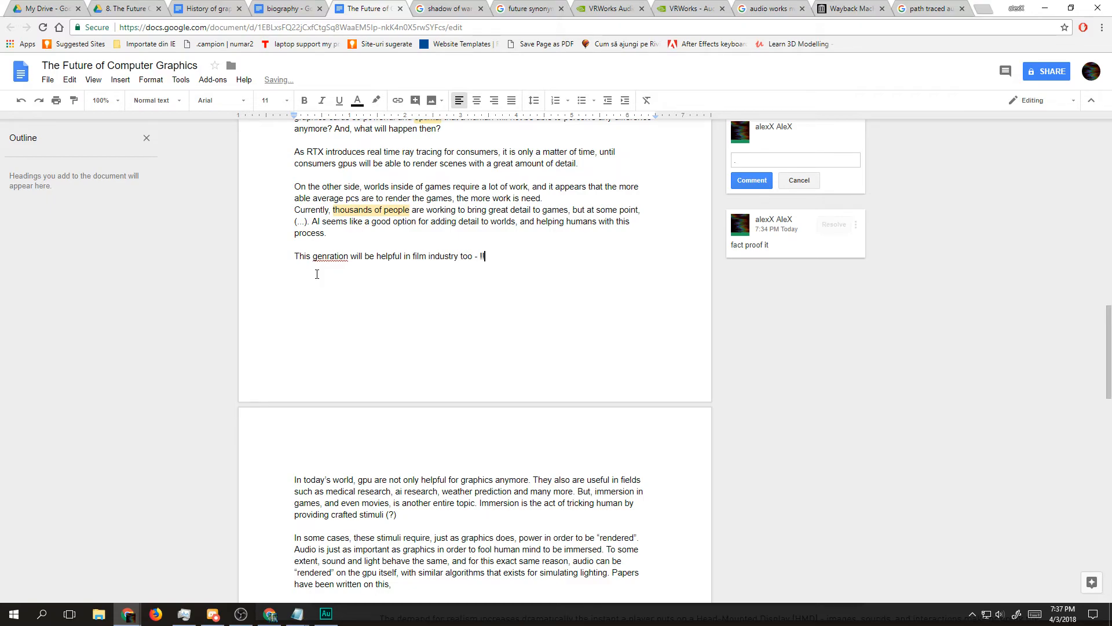
Step: Start a new paragraph with "But, in the real time side of things, gpus are capable to do more."
key(Return)
key(Return)
text(But)
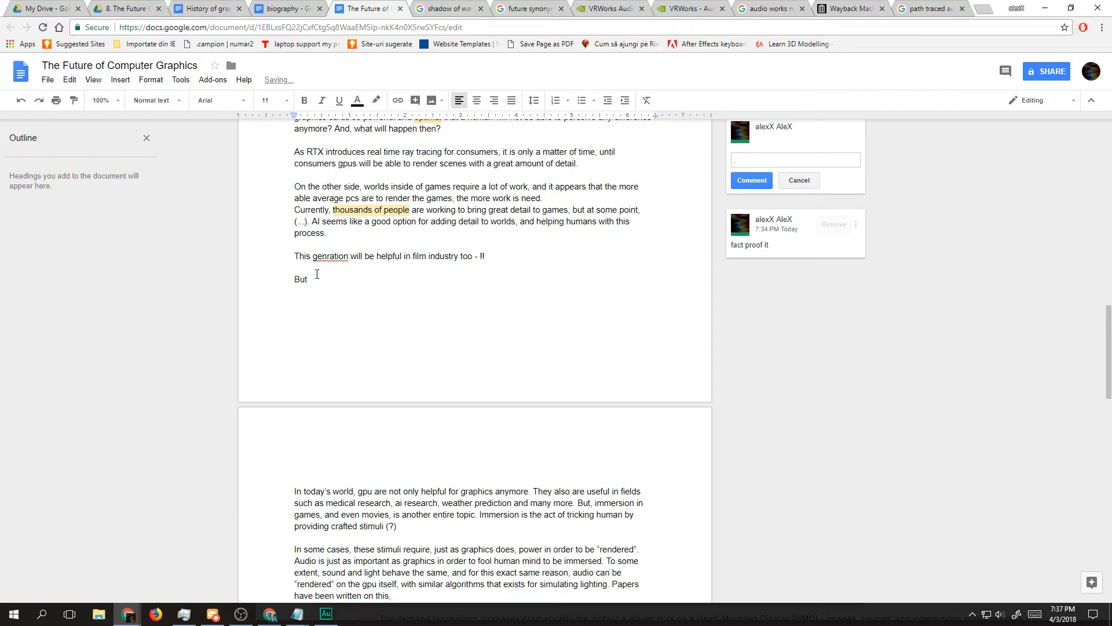
text(, in the real time side of things, gpus are capable to do more. Immersion is an)
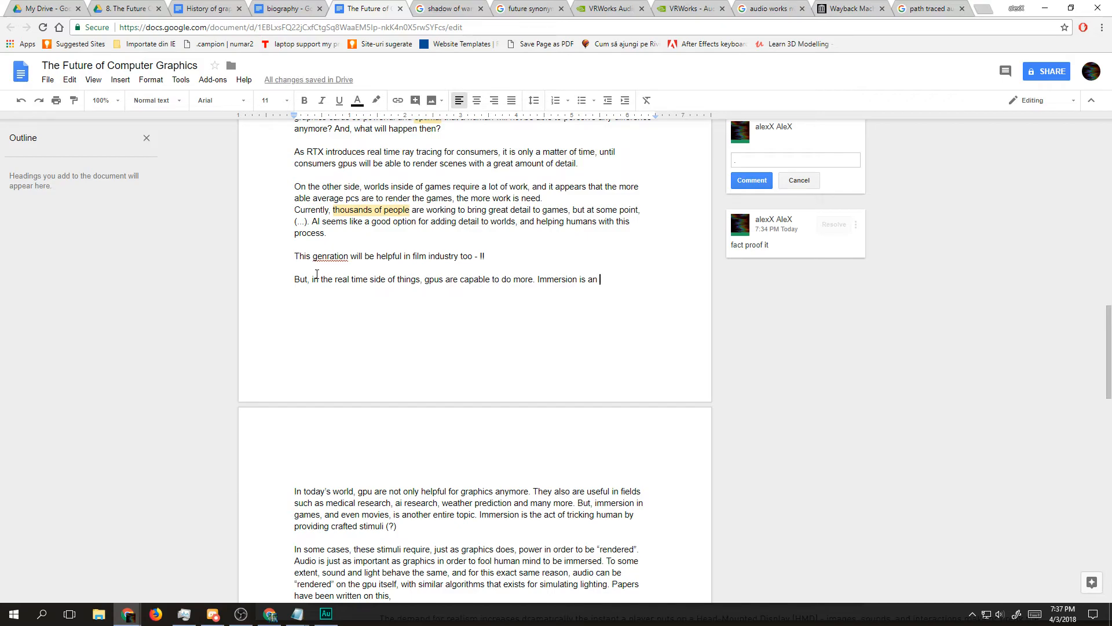
Step: Add a copy of "Immersion is the act of tricking human by providing crafted stimuli" from the "In today's world" paragraph after "do more."
key(BackSpace)
key(BackSpace)
key(BackSpace)
key(BackSpace)
key(BackSpace)
key(BackSpace)
scroll(364, 473, down, 1)
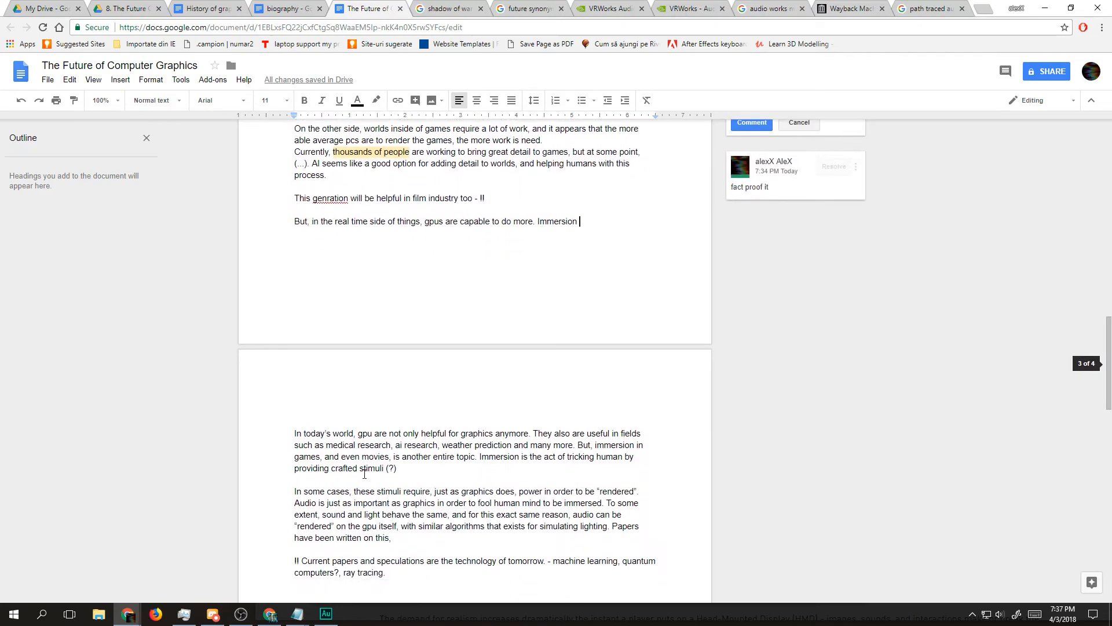
drag(480, 457, 386, 469)
key(ctrl+c)
double_click(558, 226)
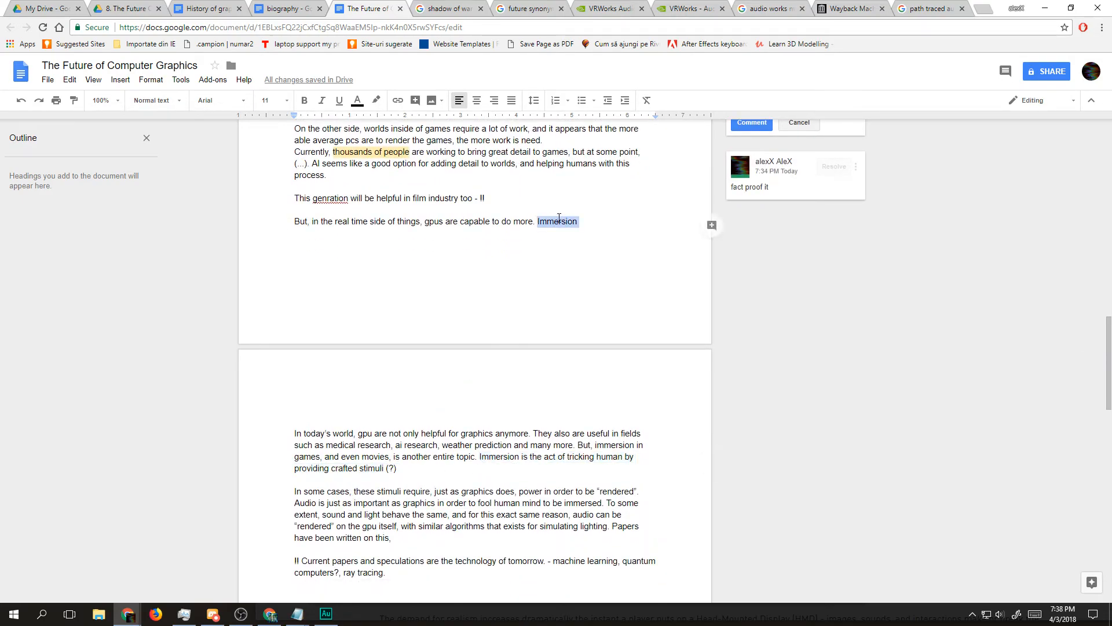
key(ctrl+v)
Step: Extend the immersion definition with ", and for creating immersion"
text(, and for creating immersion )
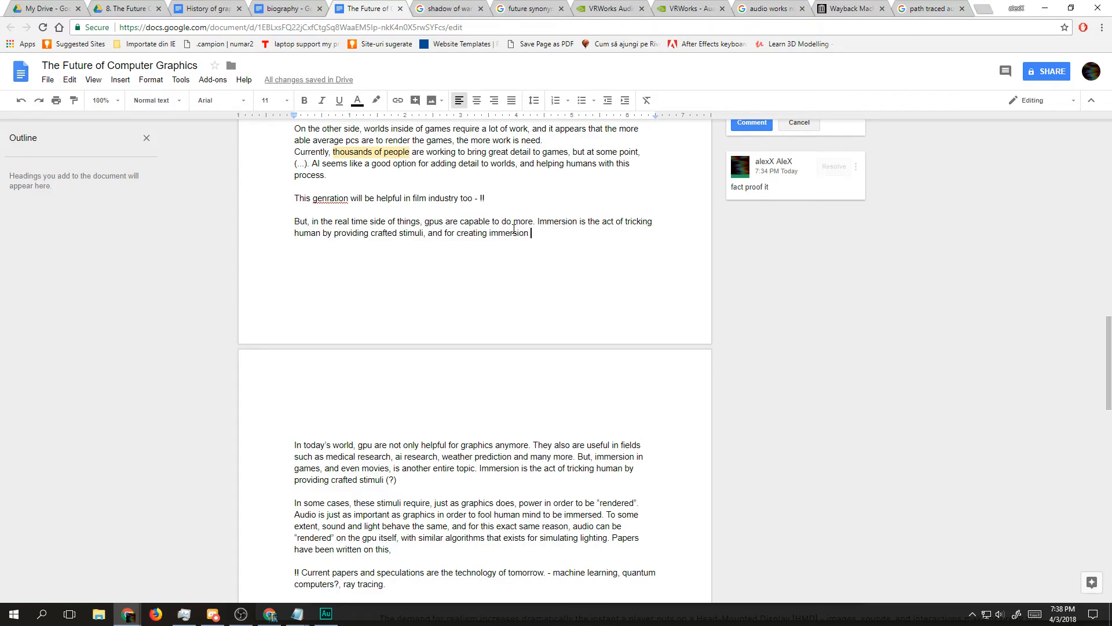
text(gra)
key(BackSpace)
key(BackSpace)
key(BackSpace)
Step: Finish the immersion sentence with "more fields than graphics are required."
text(more)
key(BackSpace)
key(BackSpace)
key(BackSpace)
text(ore fi)
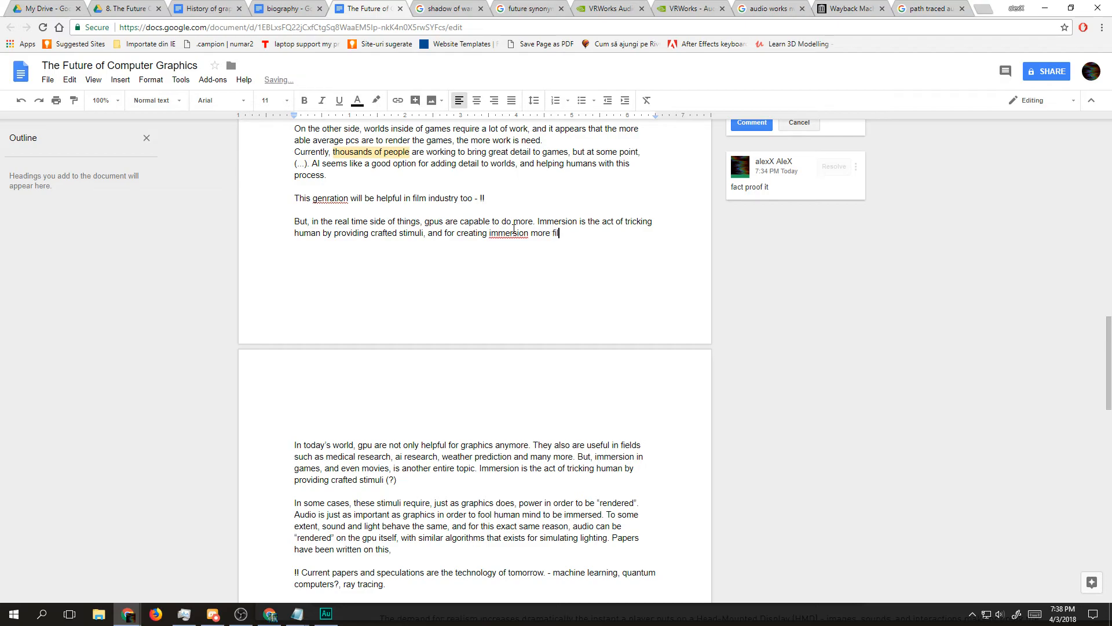
text(elds than)
double_click(514, 232)
click(600, 232)
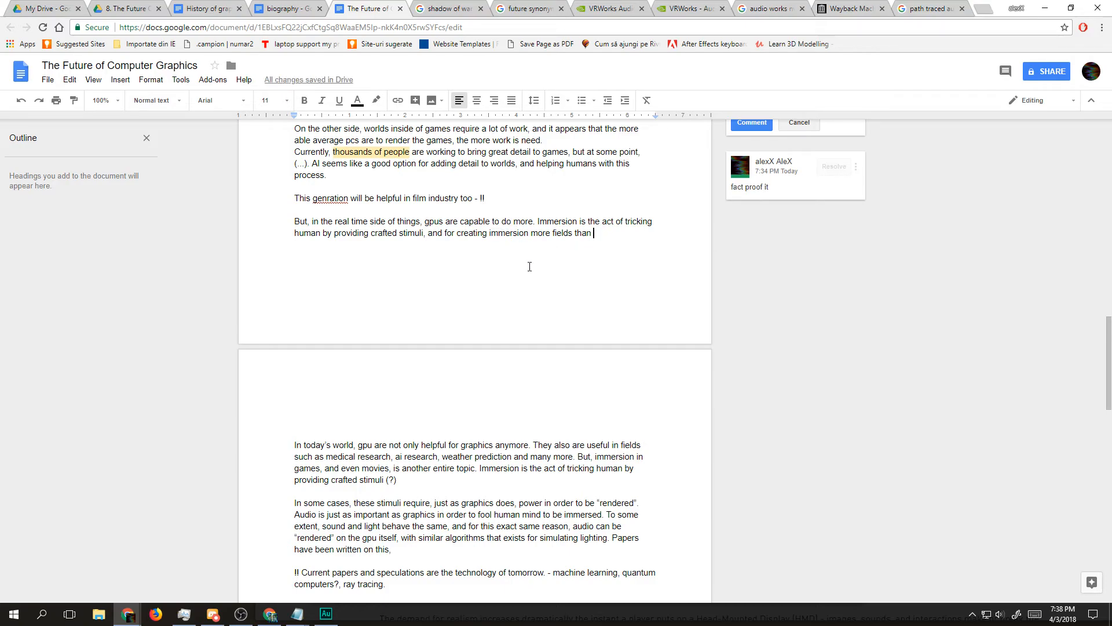
text(graphics are required)
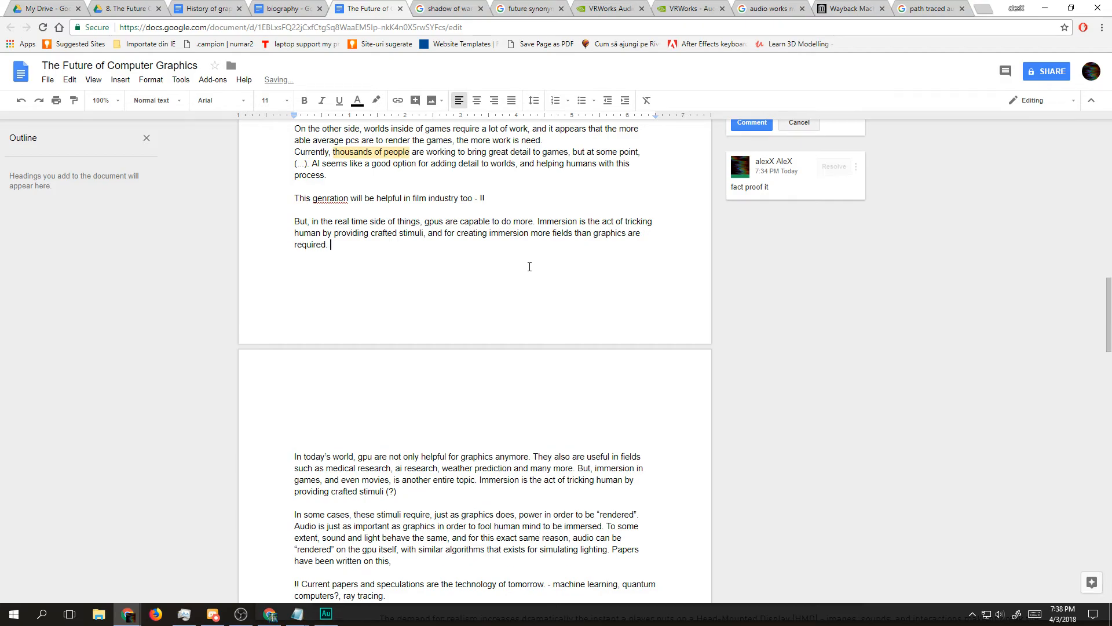
text(. Audio is as important as graphics is, exp)
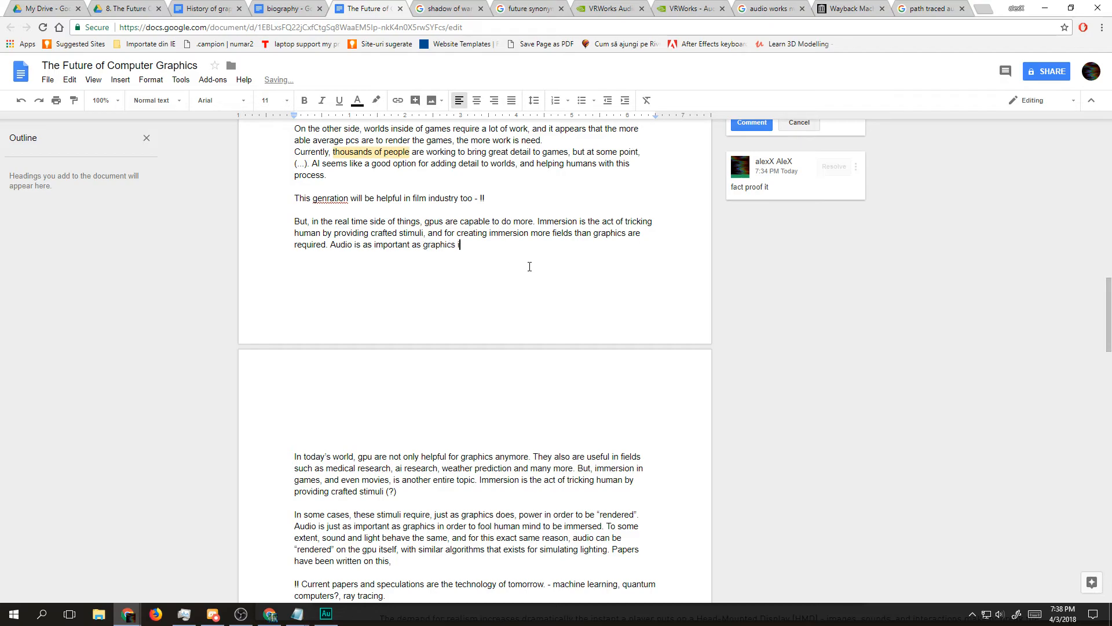
Step: Continue the immersion paragraph with "Audio is as important as graphics is, especially when considering"
key(BackSpace)
key(BackSpace)
text(specially when considering )
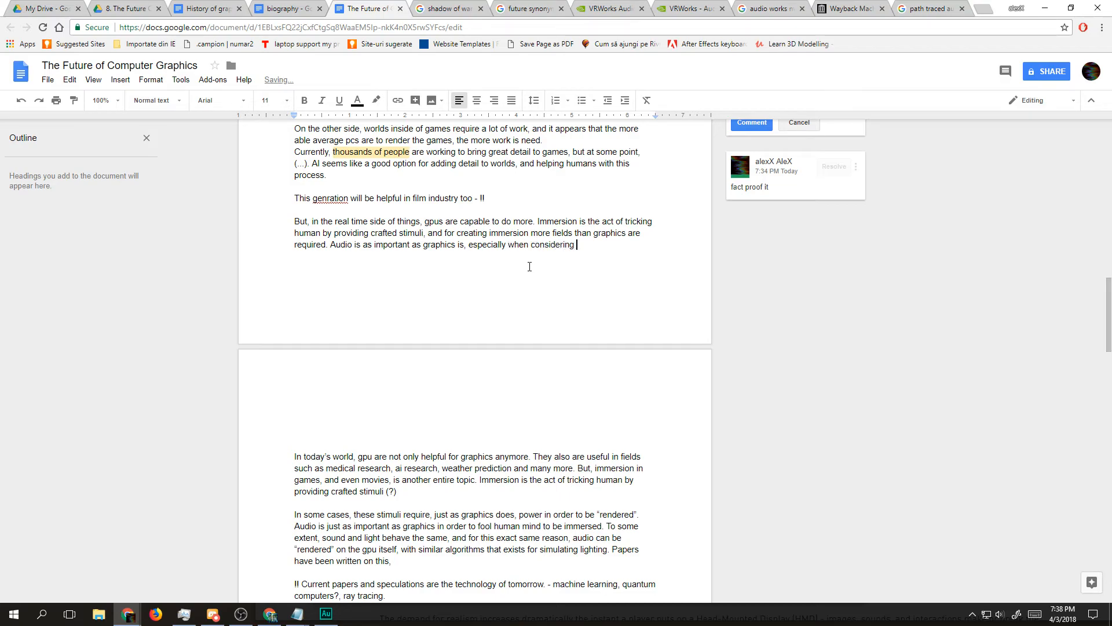
text(the re)
Step: Finish the sentence about audio with "the rather recent blow of vr technology."
key(BackSpace)
key(BackSpace)
text(rather recent blow )
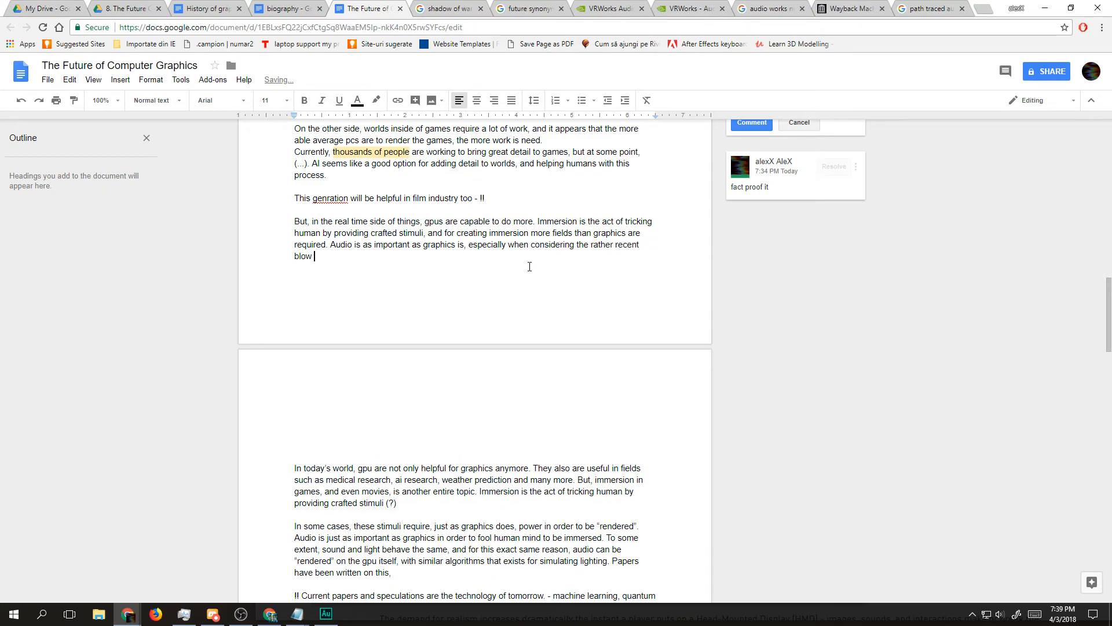
text(of vr techni)
key(BackSpace)
text(ology. Coincidentally, at a basic level,)
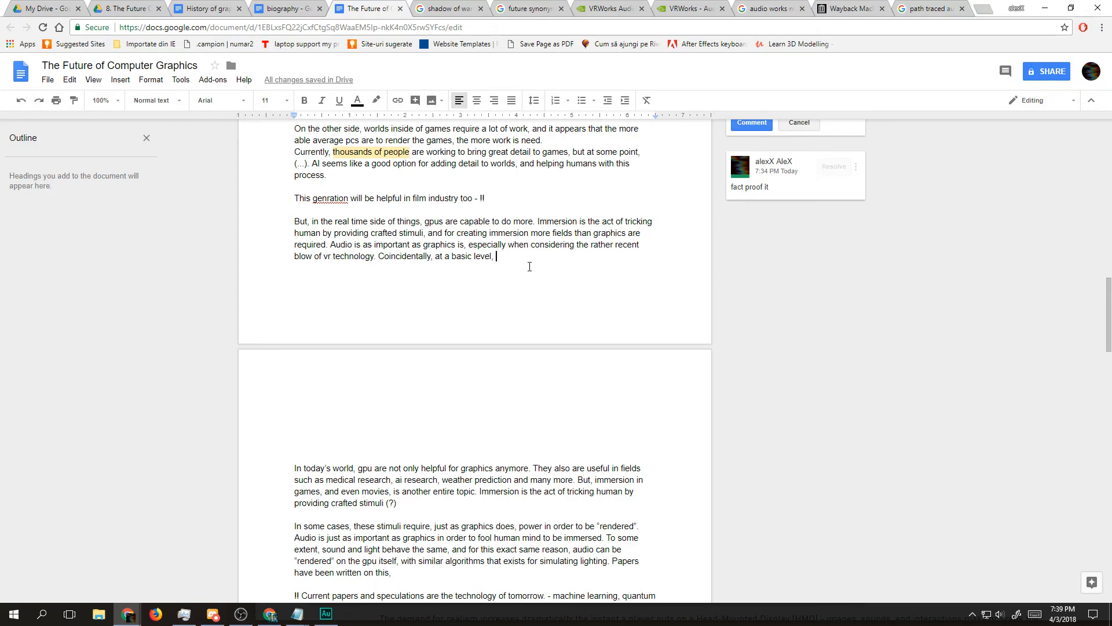
Step: Begin the following sentence with "Coincidentally, at a basic level, sound and light are similar"
text(sound and)
text( light)
text( are )
text(si)
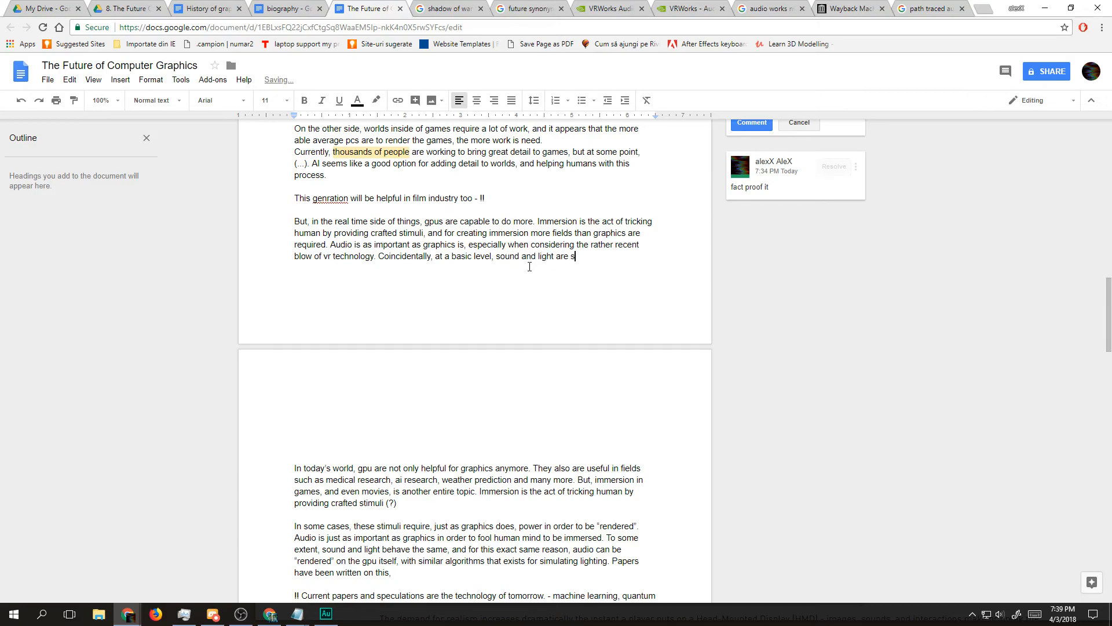
text(lar, therefo)
text(re)
text(, audio renderi)
text(ng)
key(BackSpace)
key(BackSpace)
key(BackSpace)
key(BackSpace)
key(BackSpace)
key(BackSpace)
key(BackSpace)
key(BackSpace)
key(BackSpace)
key(BackSpace)
key(BackSpace)
key(BackSpace)
key(BackSpace)
key(BackSpace)
key(BackSpace)
key(BackSpace)
key(BackSpace)
key(BackSpace)
key(BackSpace)
key(BackSpace)
key(BackSpace)
key(BackSpace)
key(BackSpace)
key(BackSpace)
key(BackSpace)
key(BackSpace)
key(BackSpace)
key(BackSpace)
text(. Pape)
key(BackSpace)
key(BackSpace)
key(BackSpace)
key(BackSpace)
text(Papers aout)
key(BackSpace)
key(BackSpace)
key(BackSpace)
key(BackSpace)
key(BackSpace)
key(BackSpace)
key(BackSpace)
key(BackSpace)
key(BackSpace)
key(BackSpace)
key(BackSpace)
key(BackSpace)
key(BackSpace)
Step: Extend the sentence with ", therefore audio can be rendered" and retype the word "sound" before "and light"
text(, therefore audi)
double_click(509, 256)
text(so)
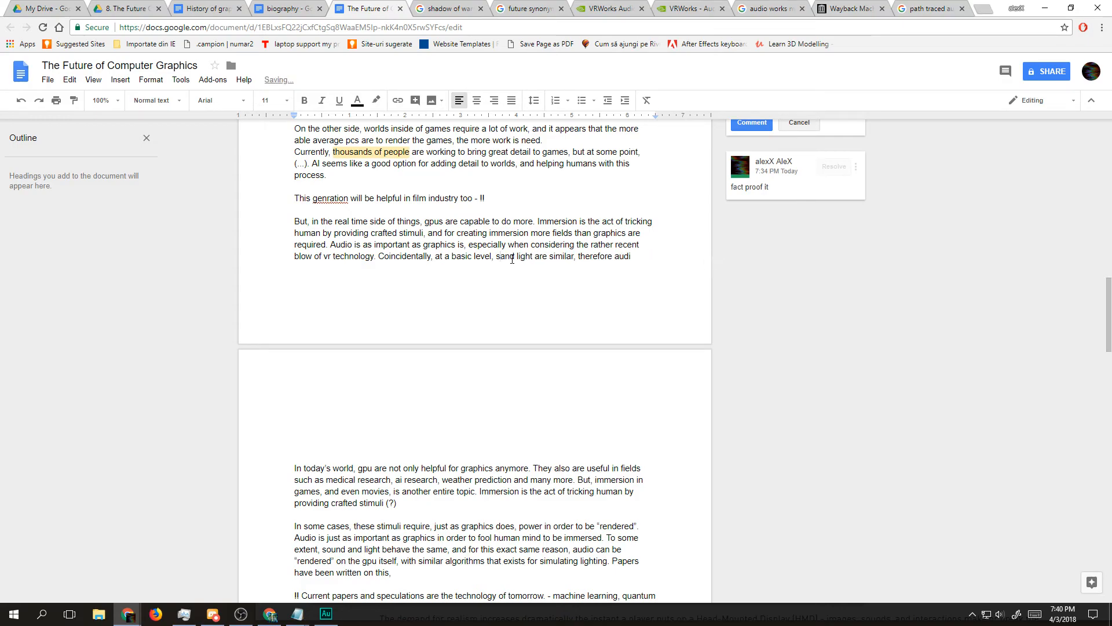
text(und )
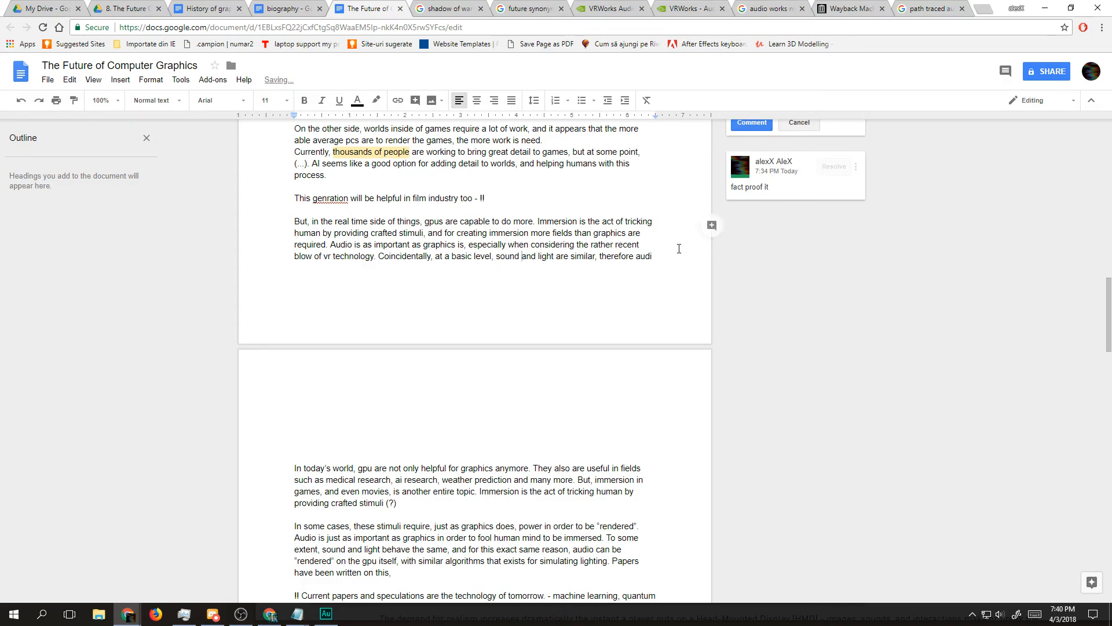
text(o can be r)
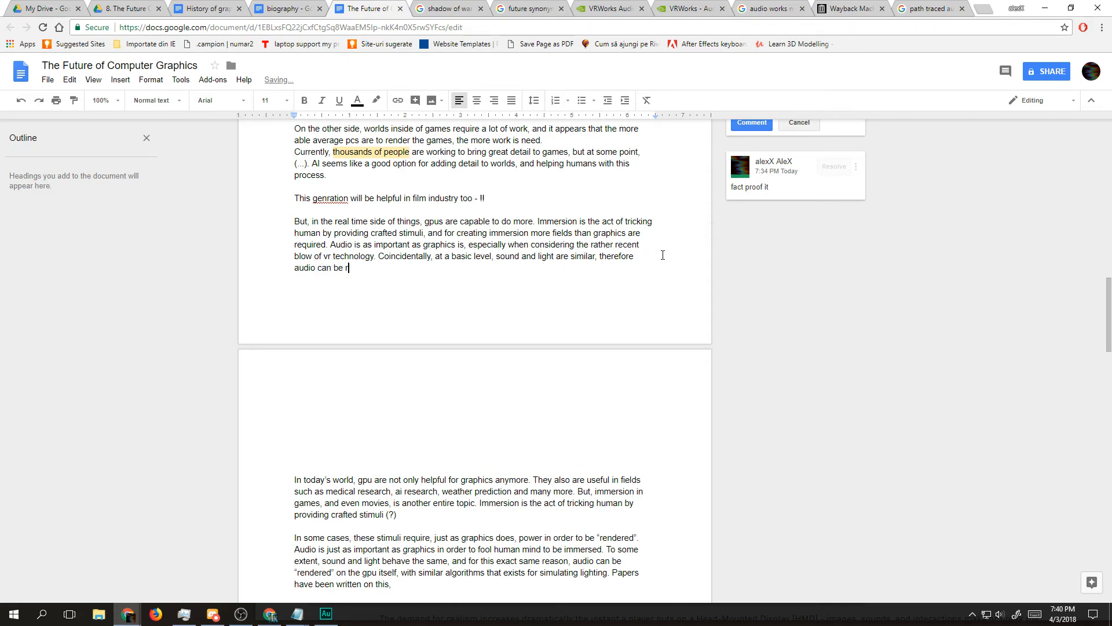
text(endered)
Step: Enclose the word "rendered" at the end of the audio sentence in quotation marks
key(ctrl+shift+Left)
key(Left)
text(")
key(ctrl+shift+Right)
key(Right)
text(" just o)
Step: Finish the sentence about rendered audio with "just like images."
key(BackSpace)
text(like)
text( grap)
key(BackSpace)
key(BackSpace)
key(BackSpace)
key(BackSpace)
text(images/ )
text(Papers, and even )
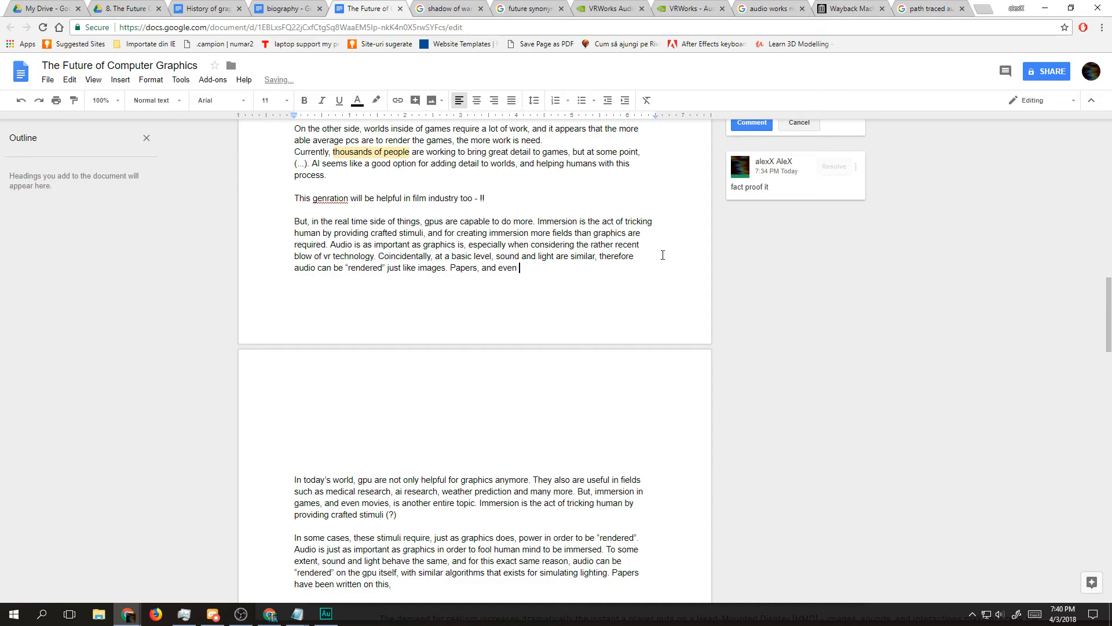
text(t)
Step: Add the sentence "Papers, and even sdks have been written for path traced audio" to the immersion paragraph
key(BackSpace)
text(sdks have been written af)
key(BackSpace)
key(BackSpace)
text(for )
text(path traced a)
text(udio)
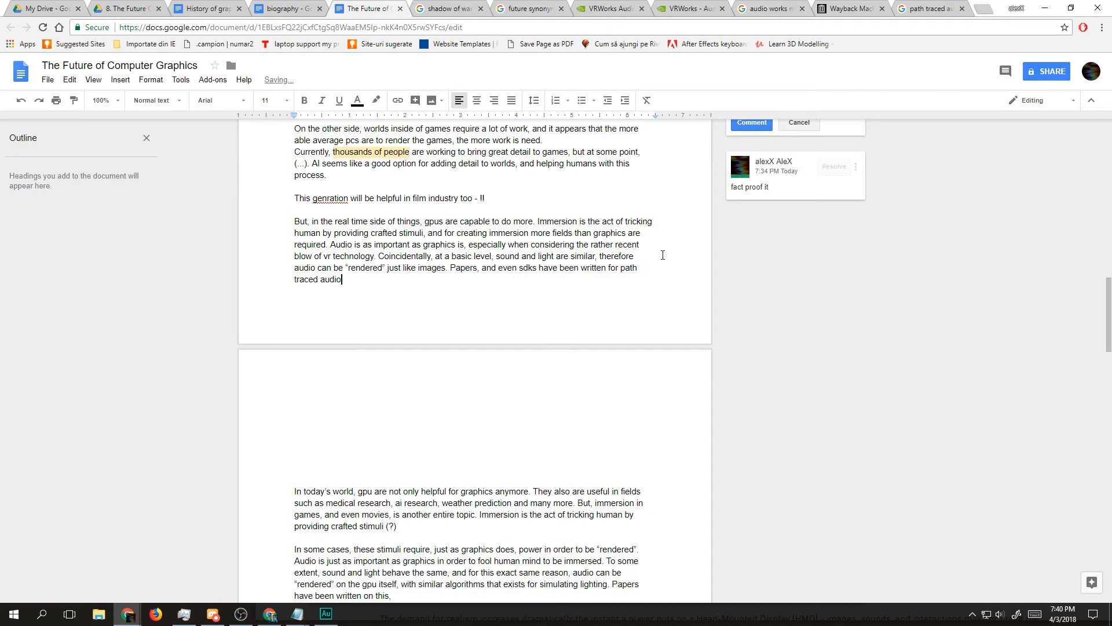
text(. Not only this, but physics is another )
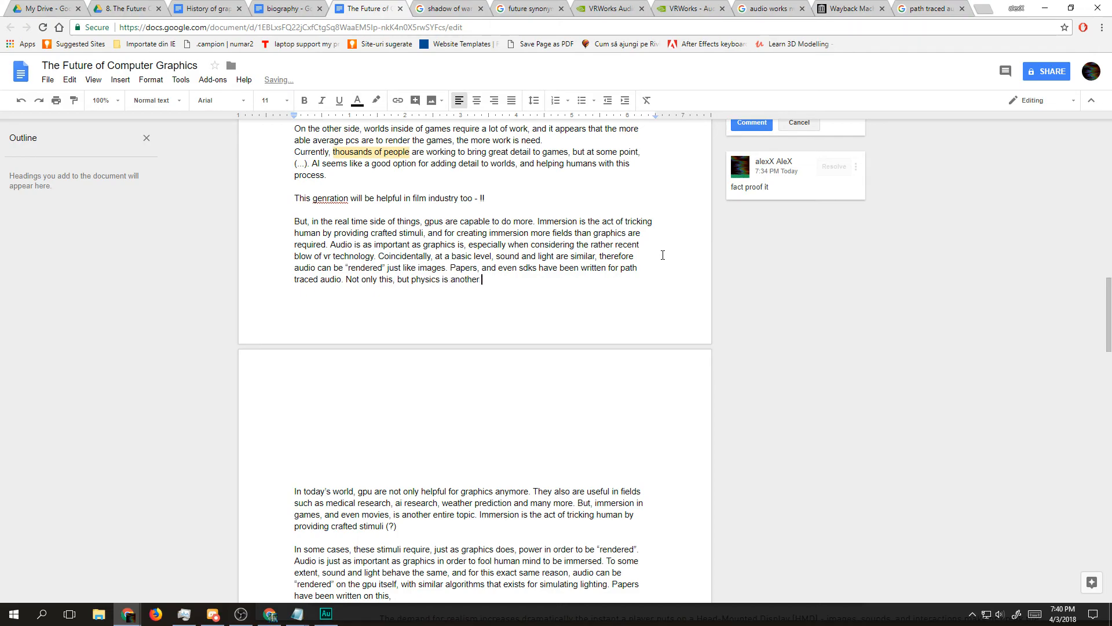
text(important area.)
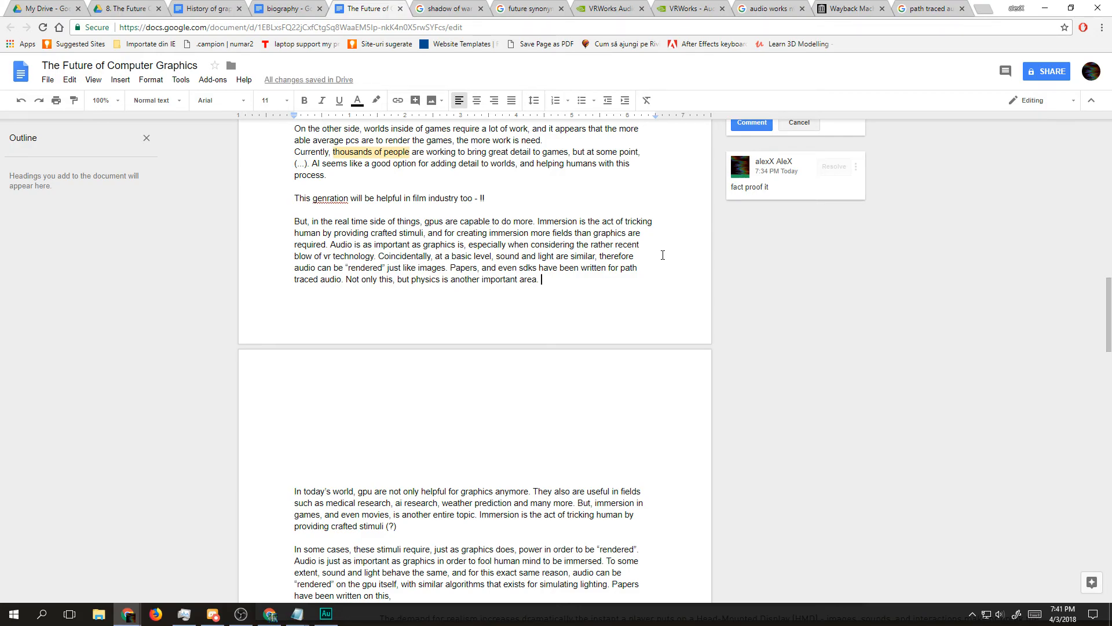
key(BackSpace)
key(BackSpace)
text(, and gpu)
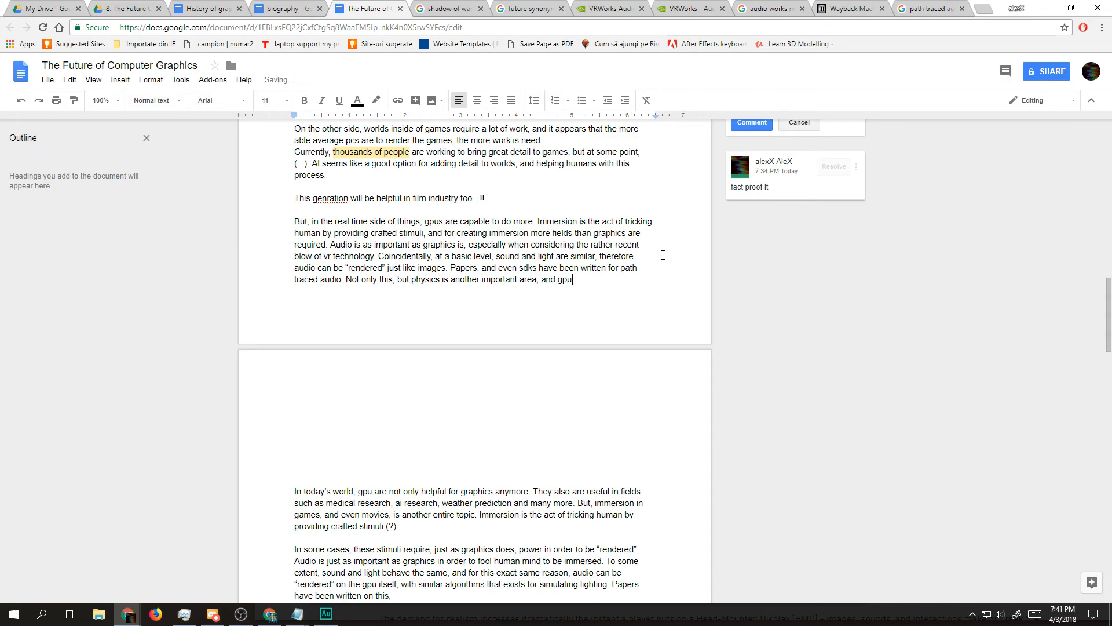
text(s are)
text(asigned th)
key(BackSpace)
key(BackSpace)
key(BackSpace)
key(BackSpace)
key(BackSpace)
key(BackSpace)
key(BackSpace)
key(BackSpace)
key(BackSpace)
key(BackSpace)
key(BackSpace)
key(BackSpace)
key(BackSpace)
key(BackSpace)
key(BackSpace)
key(BackSpace)
key(BackSpace)
key(BackSpace)
key(BackSpace)
key(BackSpace)
key(BackSpace)
key(BackSpace)
key(BackSpace)
key(BackSpace)
text(.)
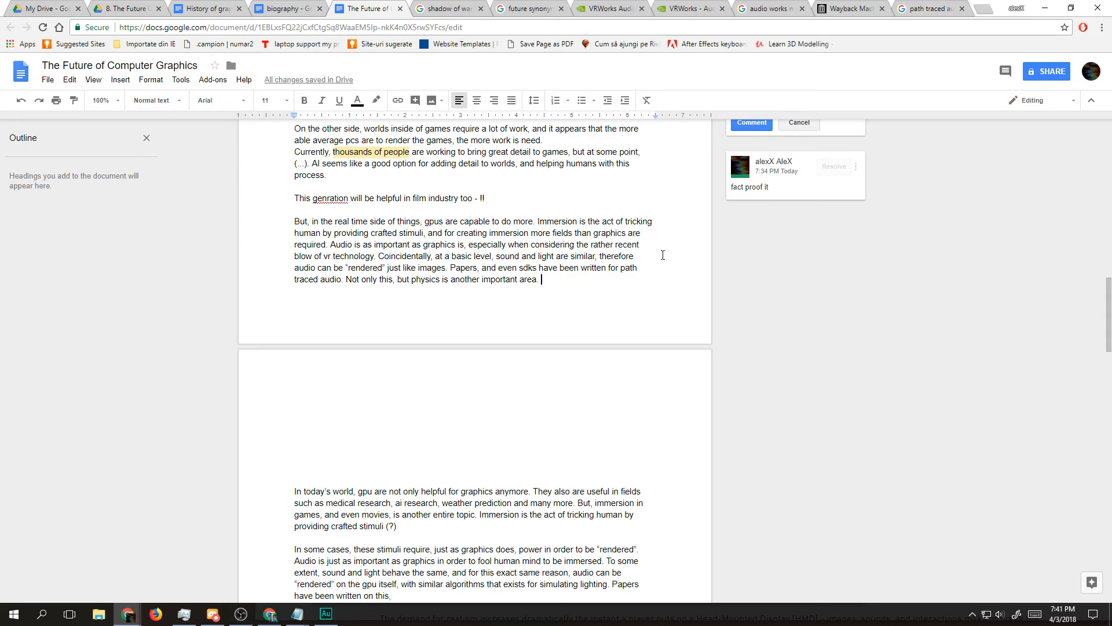
Step: Extend the physics sentence with ", and with technology such as haptics devices arising"
key(BackSpace)
key(BackSpace)
text(, and with technolog)
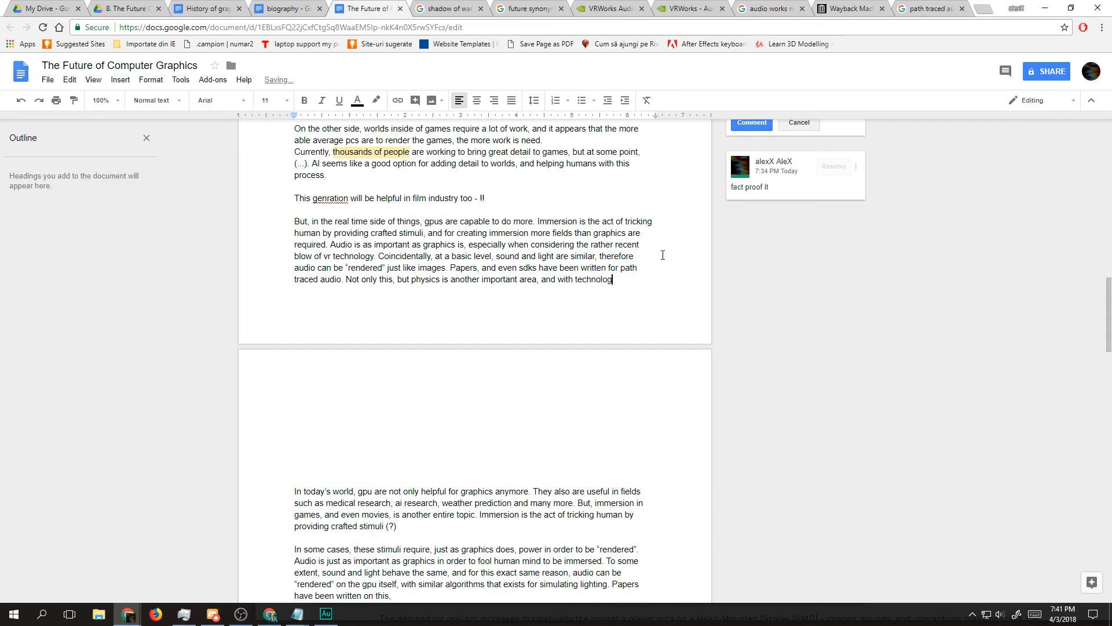
text(y such as )
text(haptic)
text(s d)
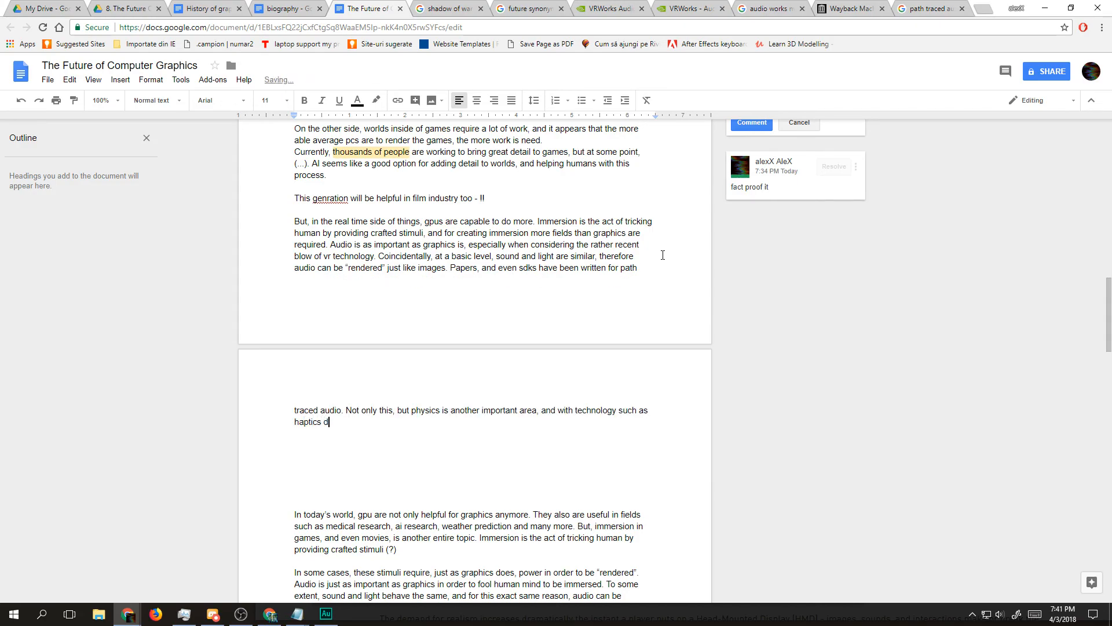
text(evices arisi)
text(ng)
text(, the simulati)
Step: Continue the physics sentence with ", simulating the world as" after the haptics devices
key(BackSpace)
key(BackSpace)
key(BackSpace)
key(BackSpace)
key(BackSpace)
key(BackSpace)
key(BackSpace)
key(BackSpace)
key(BackSpace)
key(BackSpace)
key(BackSpace)
key(BackSpace)
text(simulating the)
key(BackSpace)
key(BackSpace)
key(BackSpace)
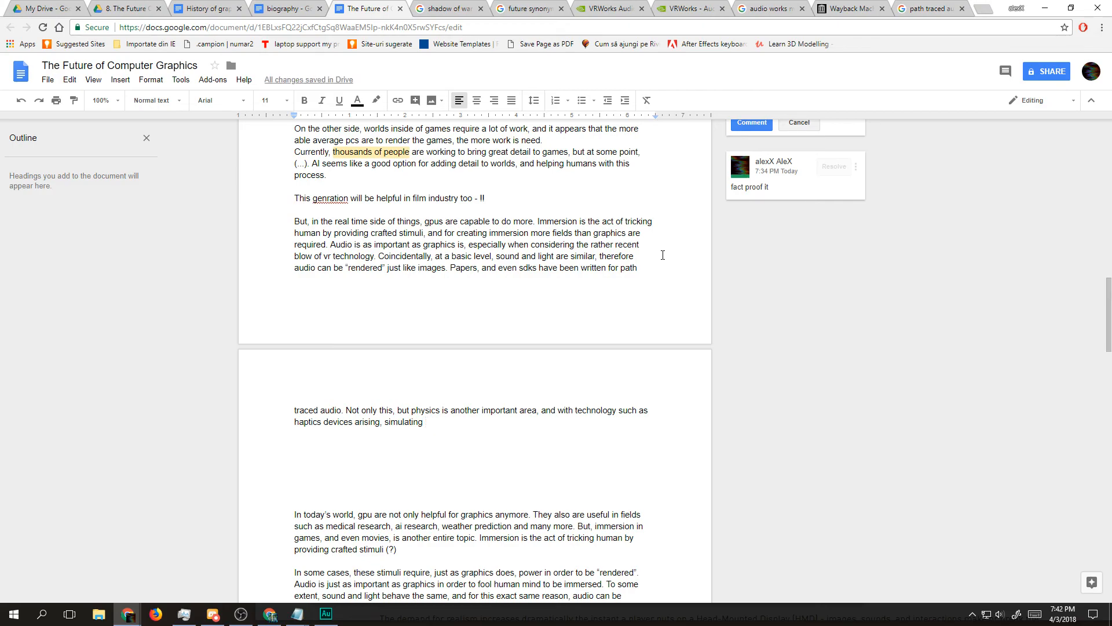
text(the world as i)
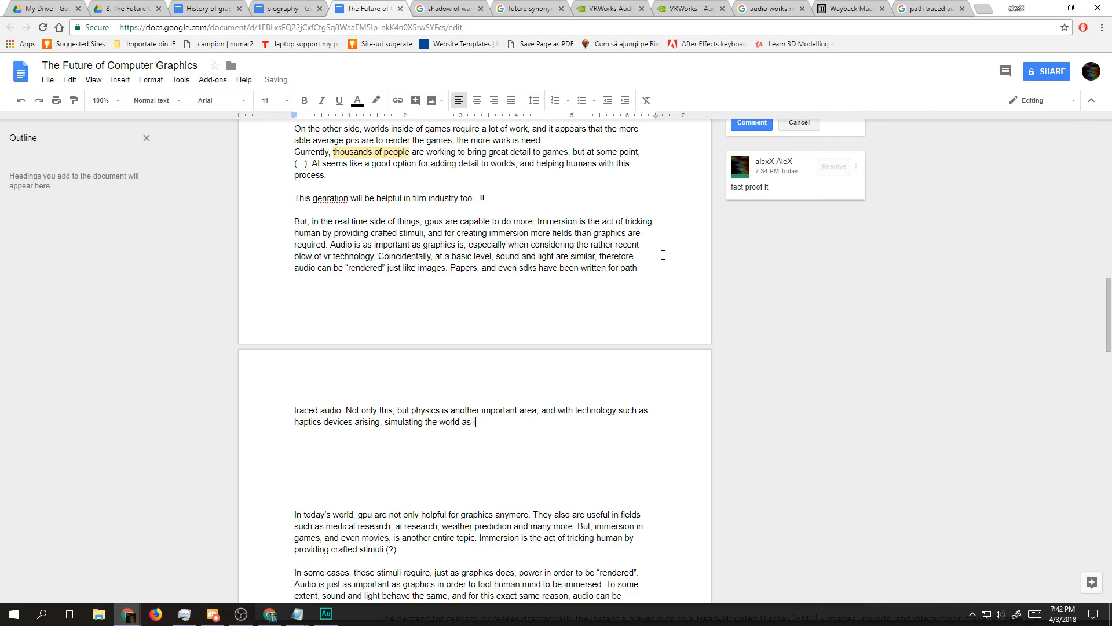
Step: Finish the physics sentence with "output to these devices becomes necessary."
key(BackSpace)
text(output to these devices becomes )
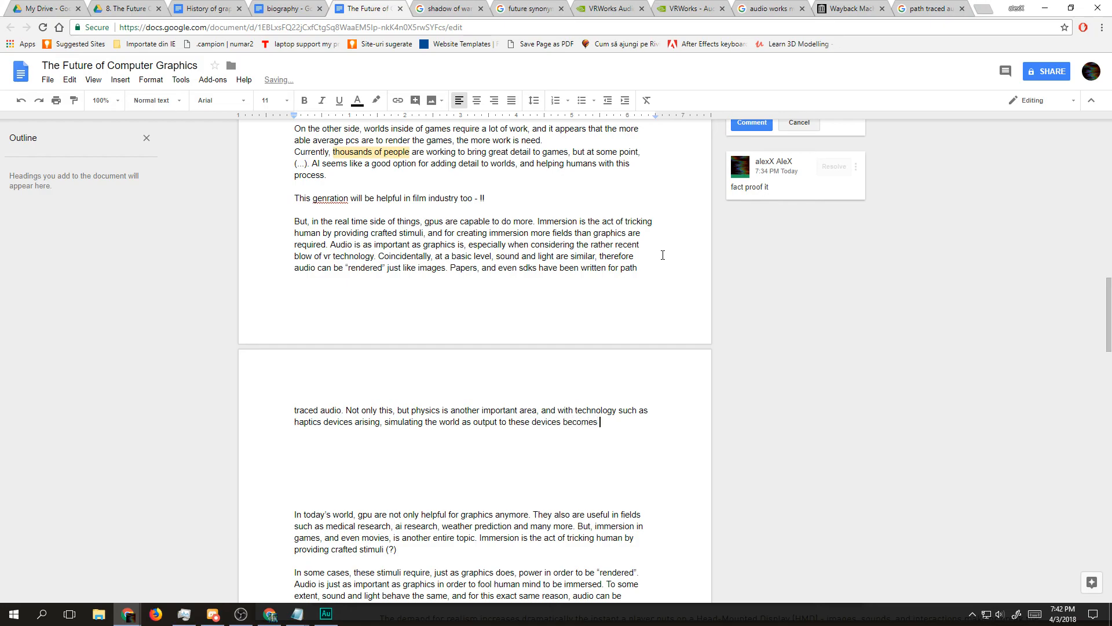
text(necessary.)
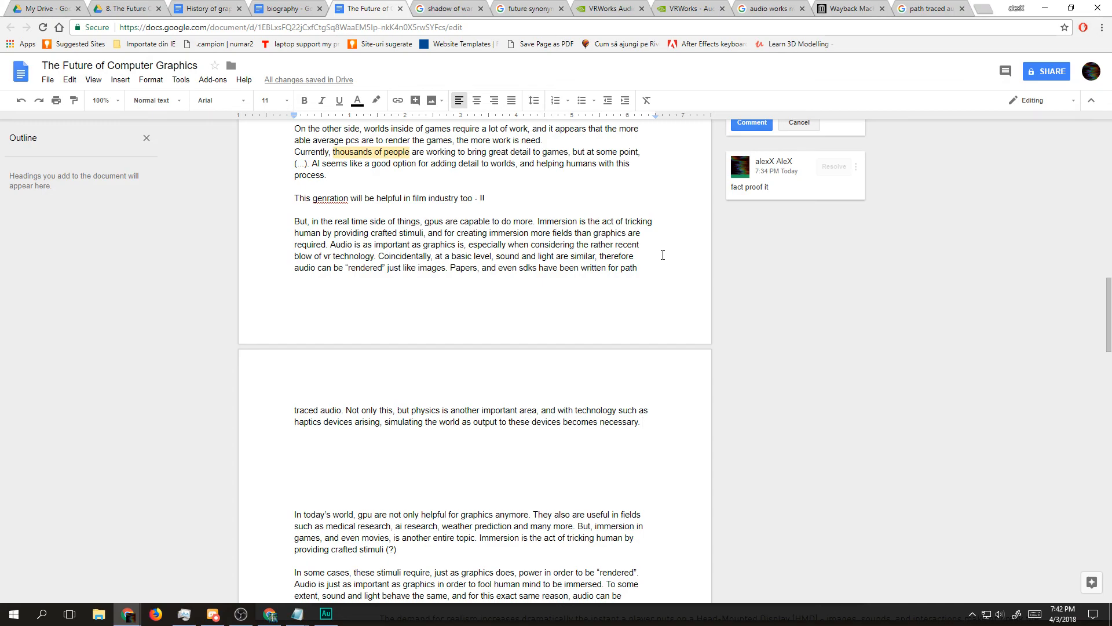
Step: Correct the misspelled word "genration" to "generation" in the film industry line
click(325, 198)
text(e)
Step: Review the script from the rendering explanation through to the draft notes and bullet ideas on the last pages
drag(631, 432, 619, 410)
scroll(355, 286, up, 8)
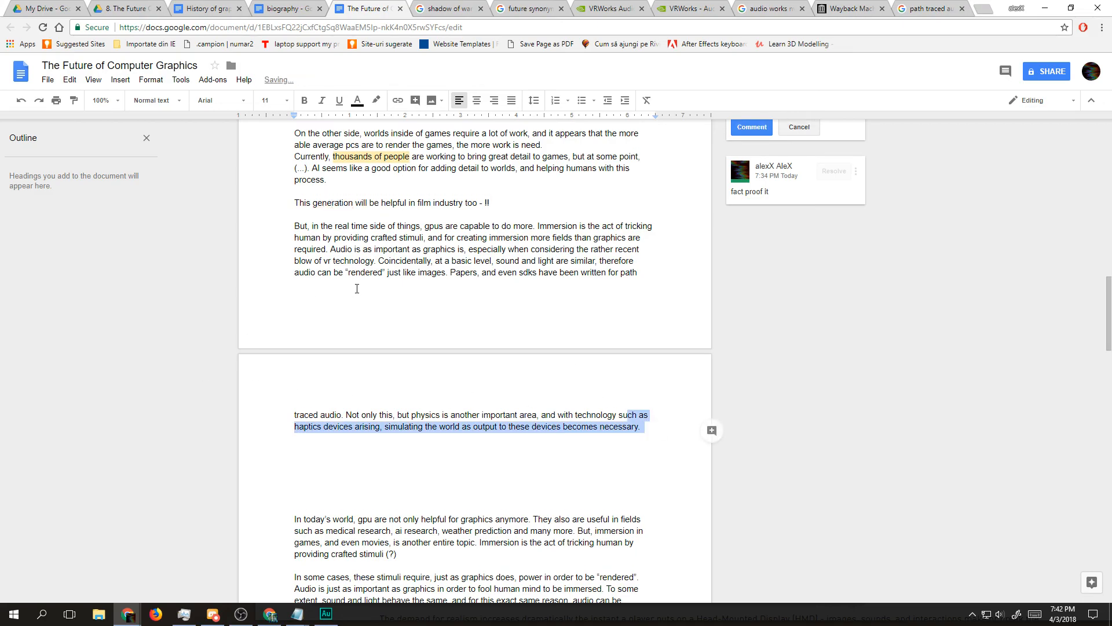
scroll(353, 288, down, 7)
scroll(351, 291, up, 18)
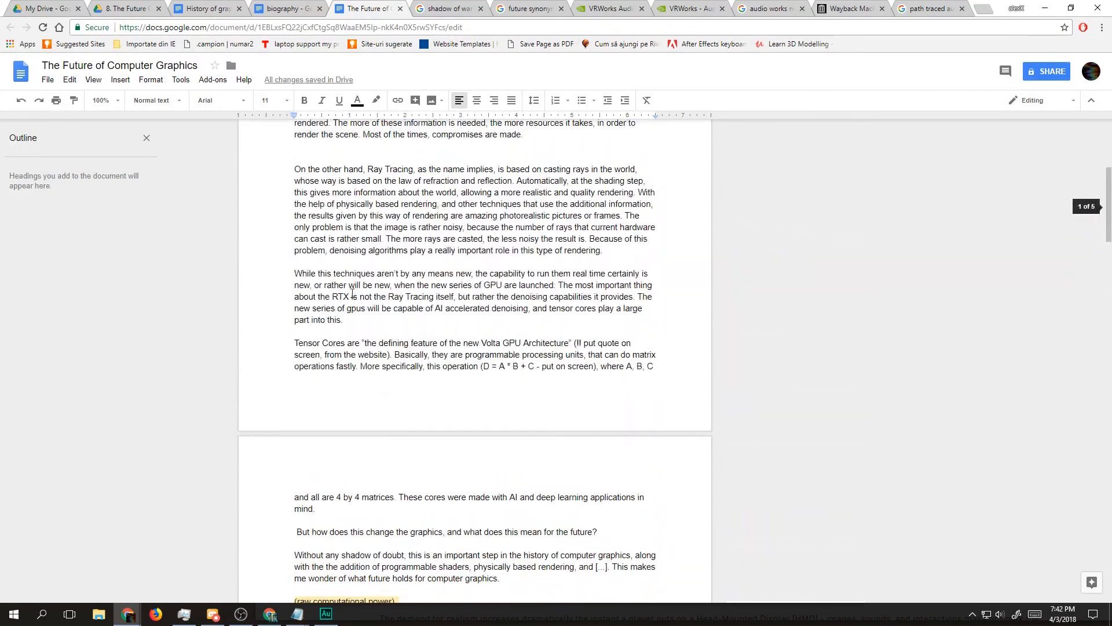
scroll(350, 293, down, 6)
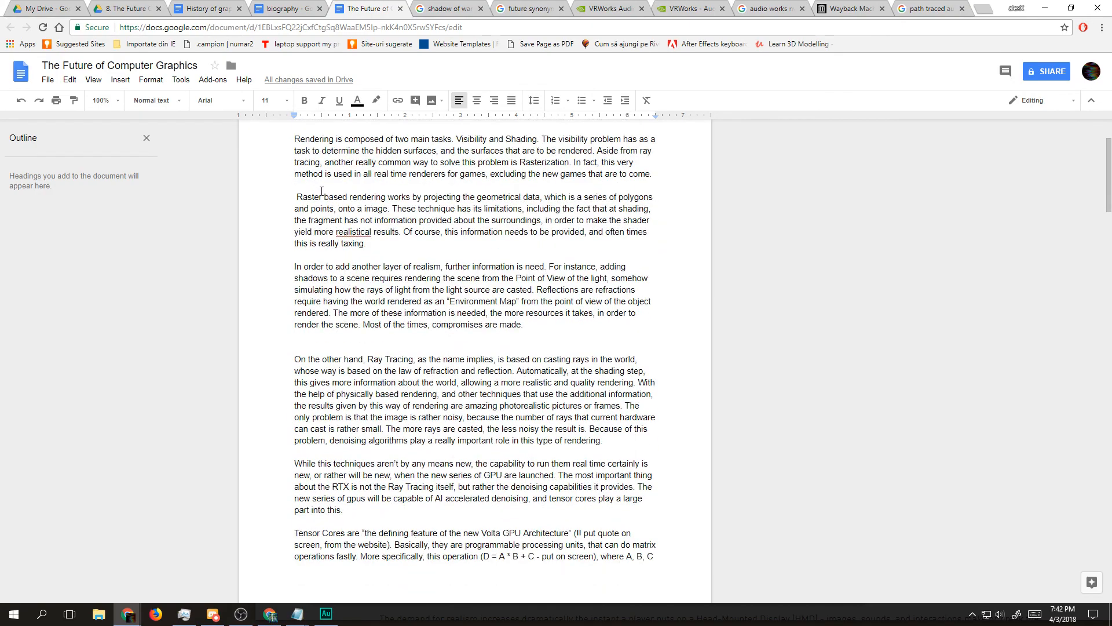
scroll(330, 206, down, 20)
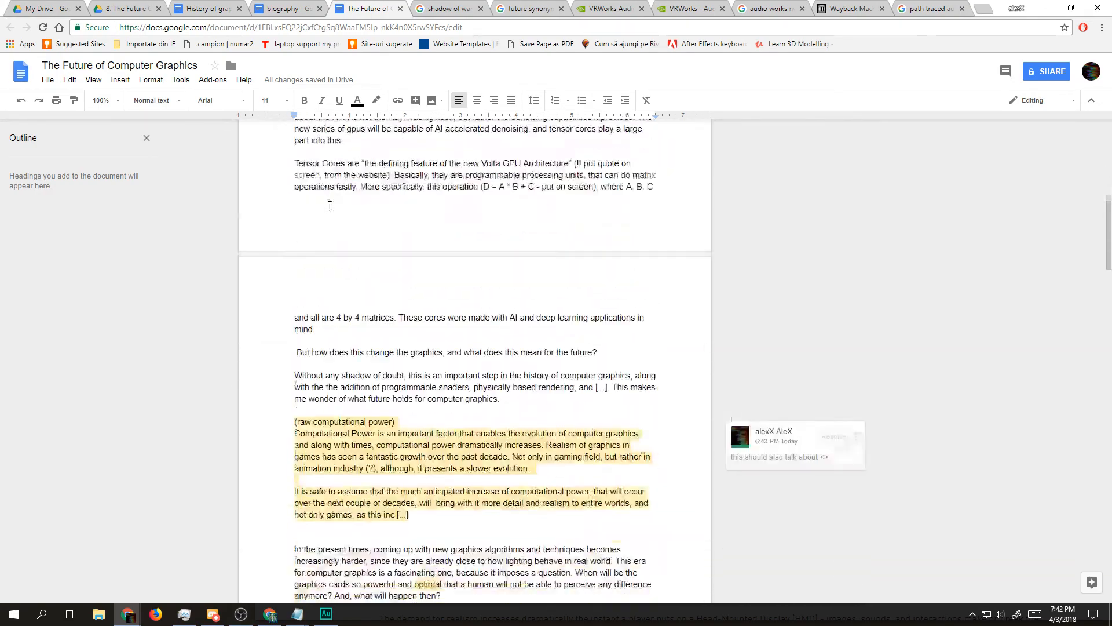
scroll(330, 206, down, 5)
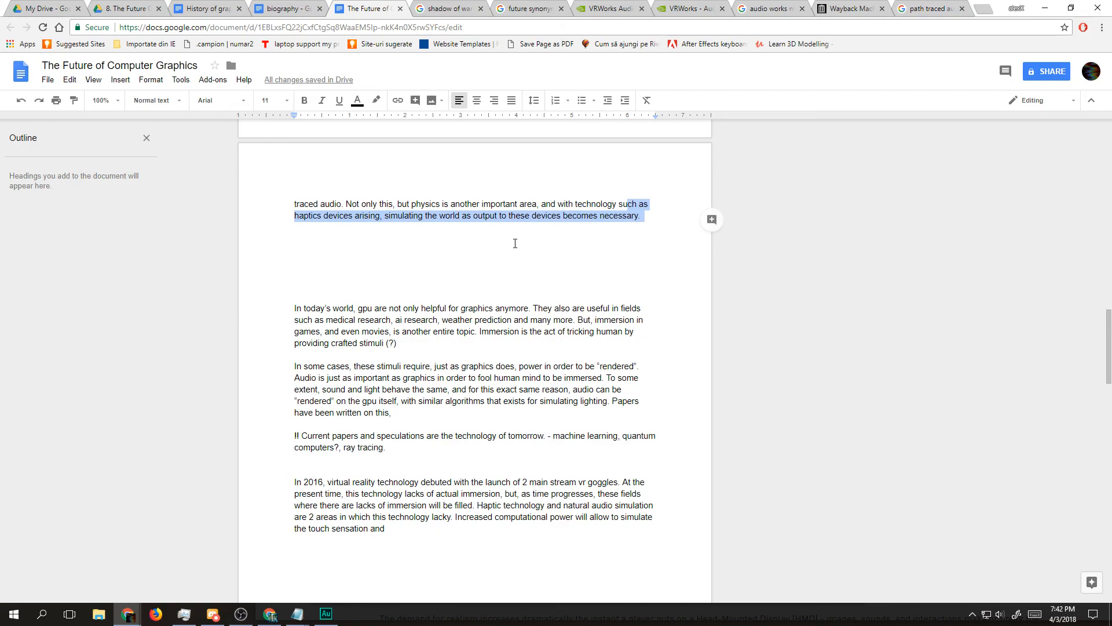
scroll(514, 243, up, 1)
click(651, 278)
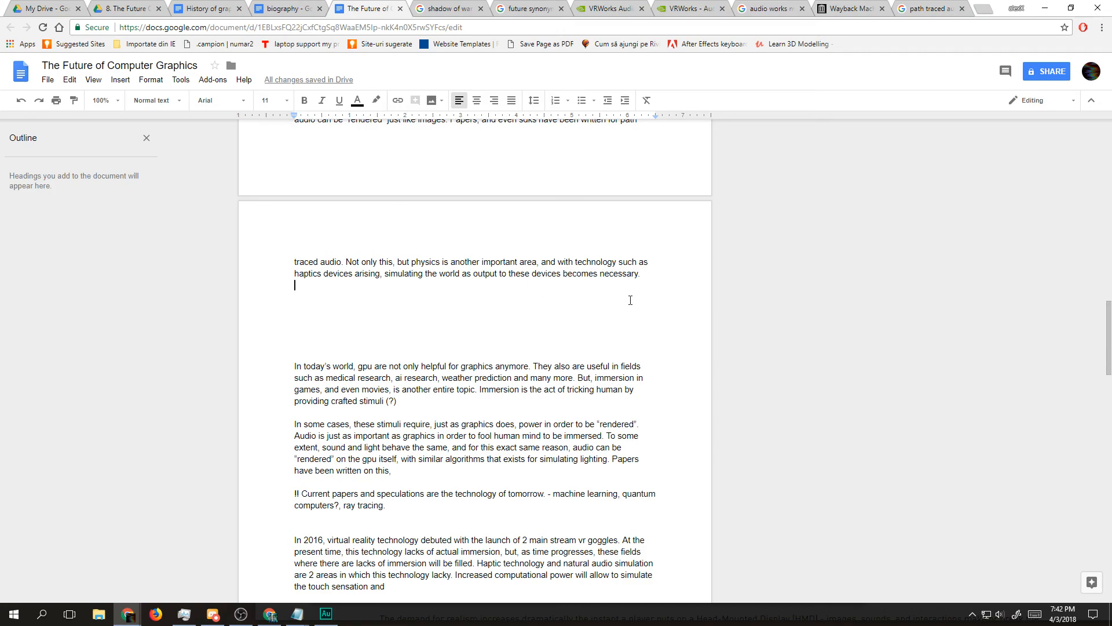
scroll(625, 300, down, 20)
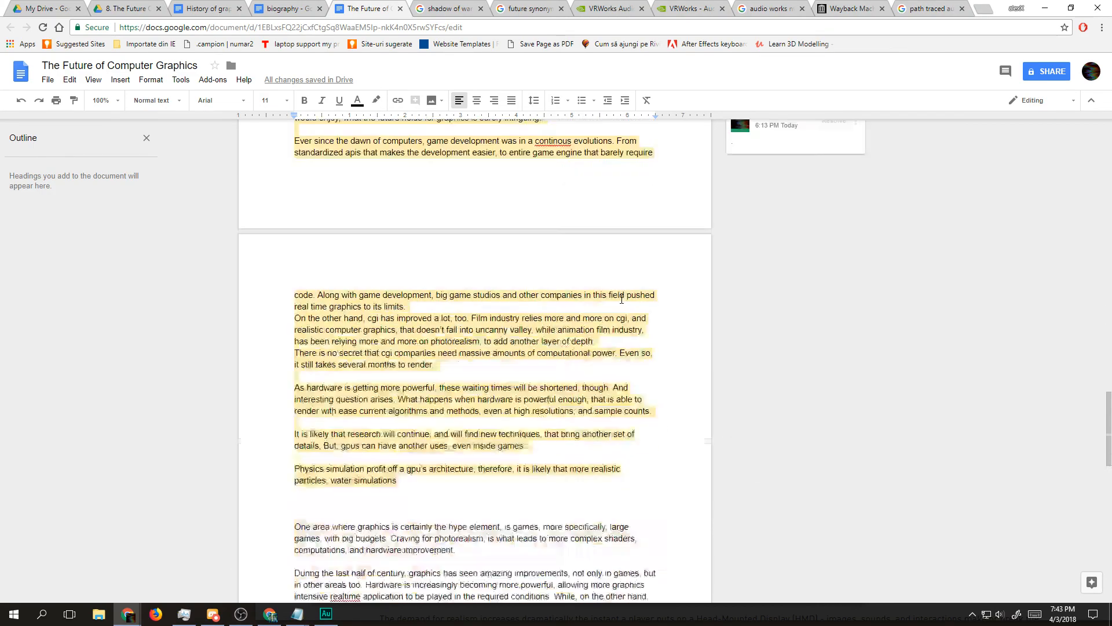
scroll(621, 299, up, 10)
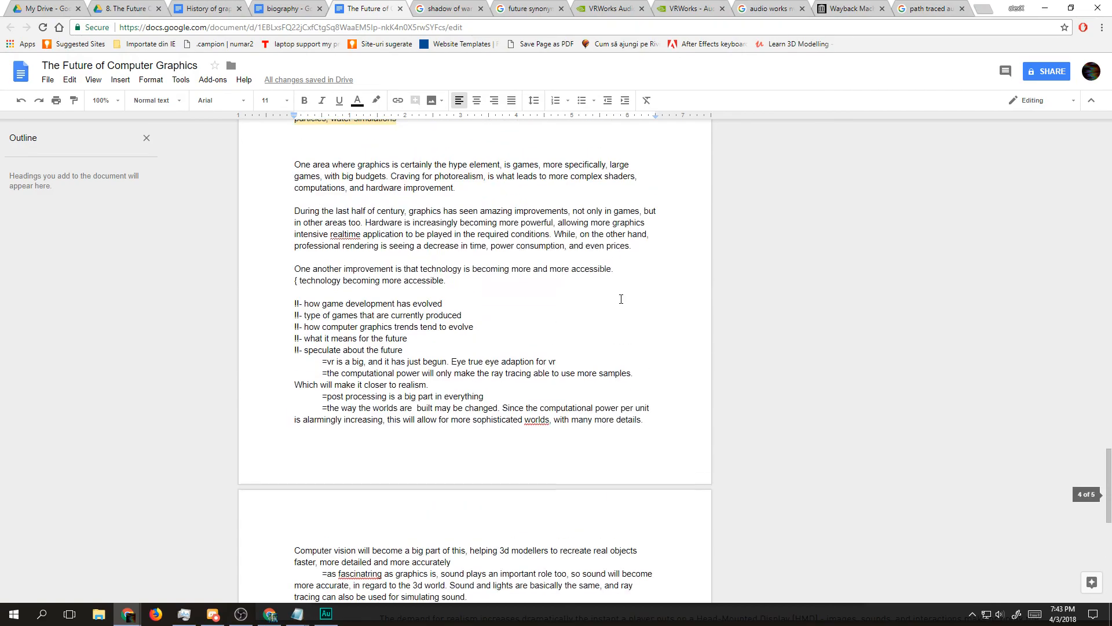
scroll(620, 299, up, 10)
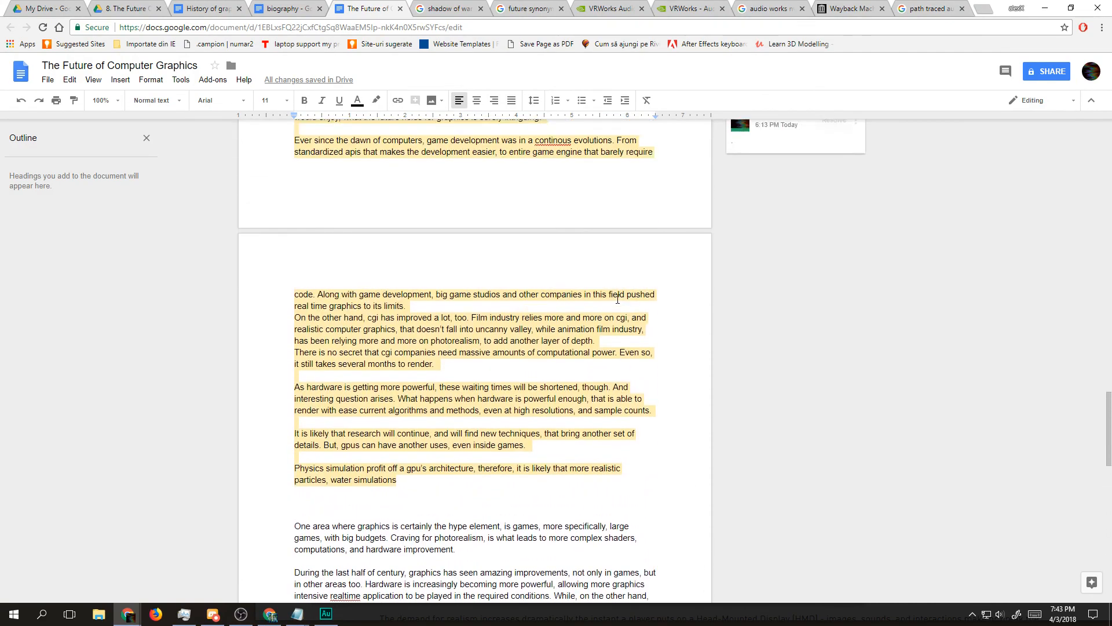
scroll(554, 284, up, 1)
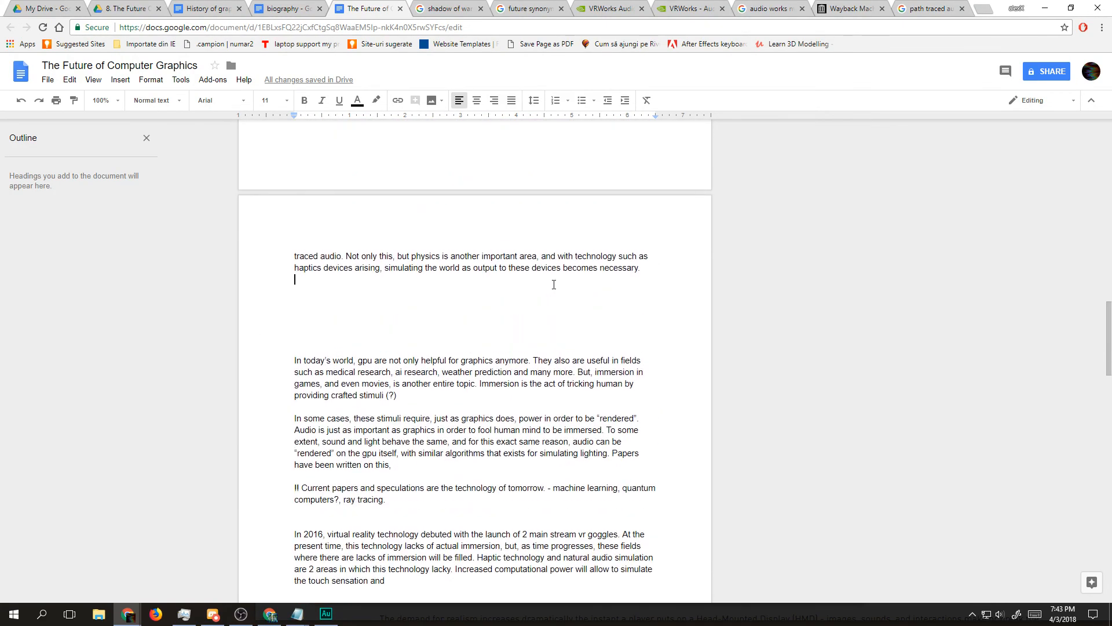
Step: Reread the passage from the present-times paragraph down to the sentence about haptics devices
click(382, 281)
scroll(374, 285, up, 4)
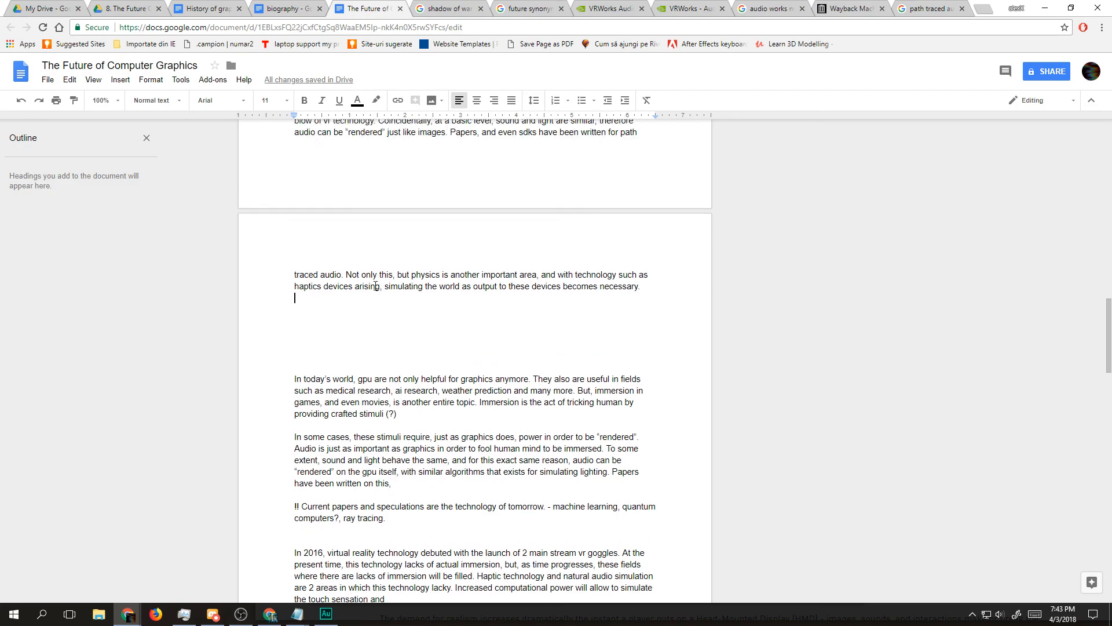
drag(294, 299, 725, 523)
click(676, 510)
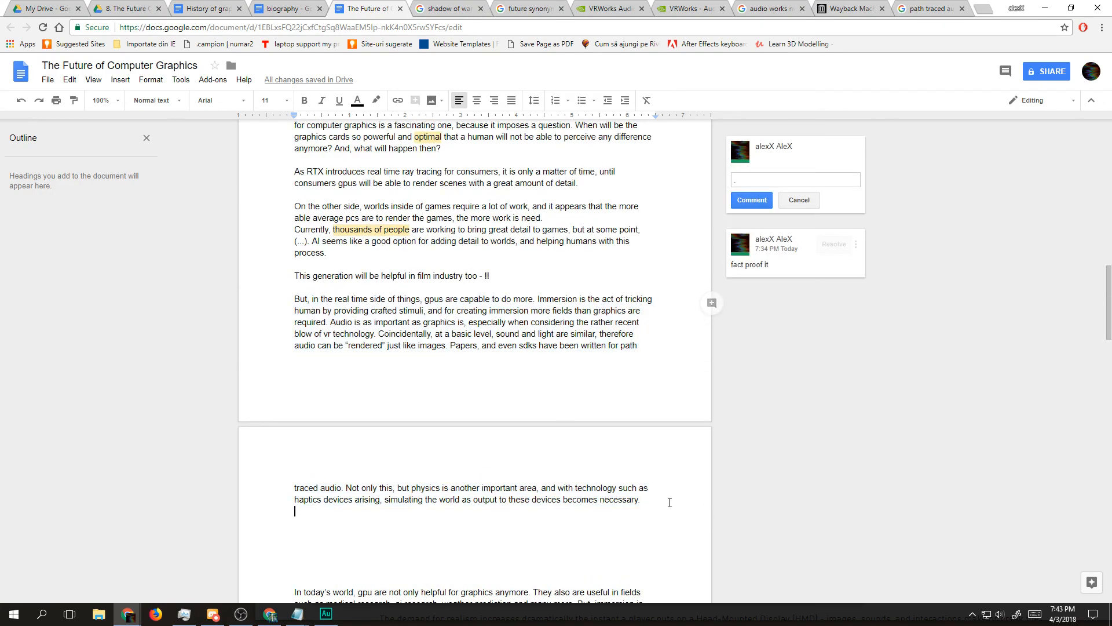
scroll(512, 392, up, 2)
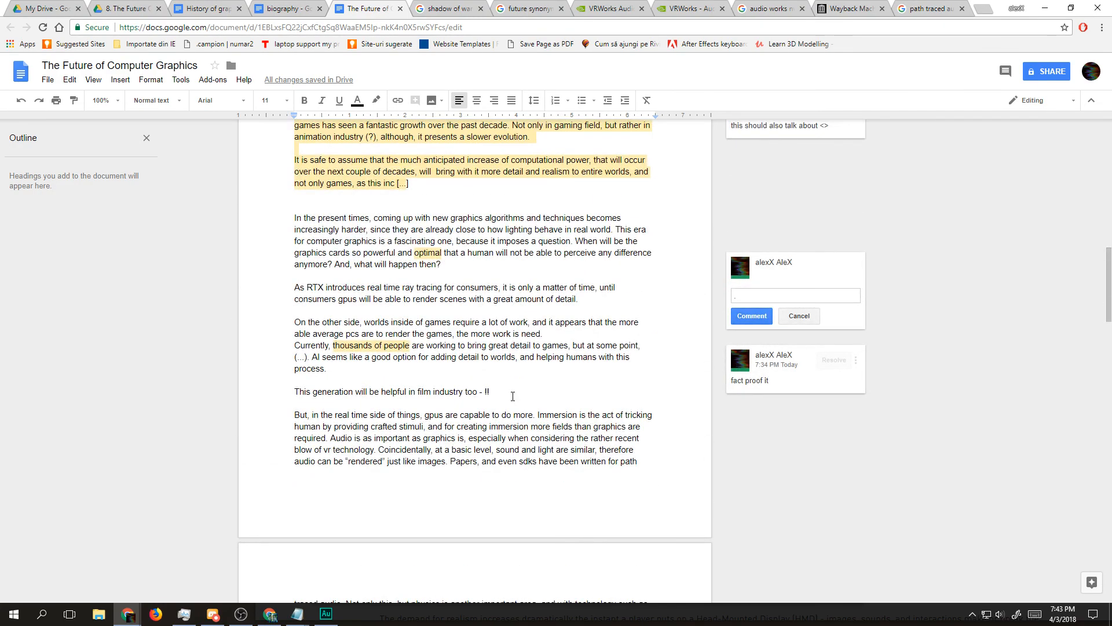
drag(405, 229, 470, 275)
click(471, 276)
scroll(491, 336, down, 5)
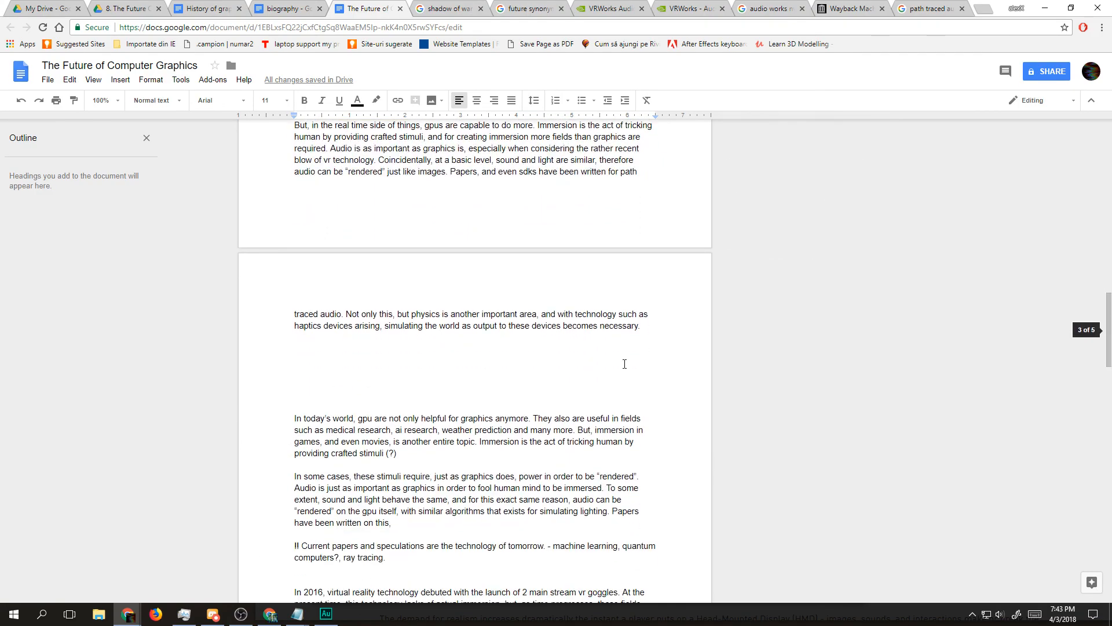
drag(669, 334, 504, 313)
scroll(406, 306, up, 2)
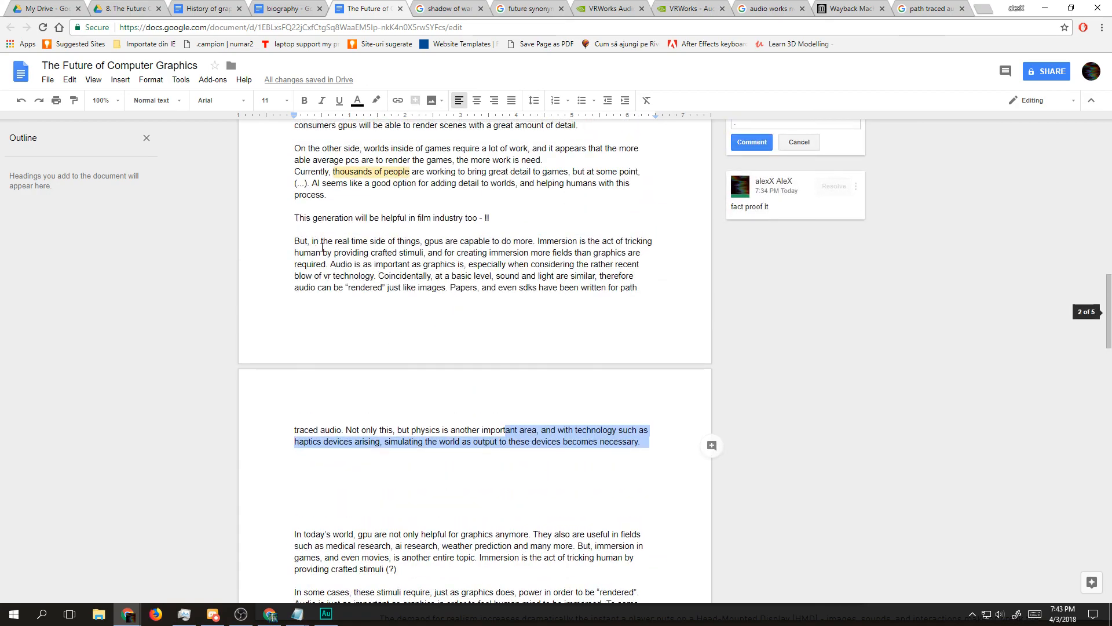
Step: Reread the script from the film industry line and immersion paragraph through the draft notes on stimuli, audio rendering and tomorrow's technology
drag(304, 233, 656, 475)
click(341, 218)
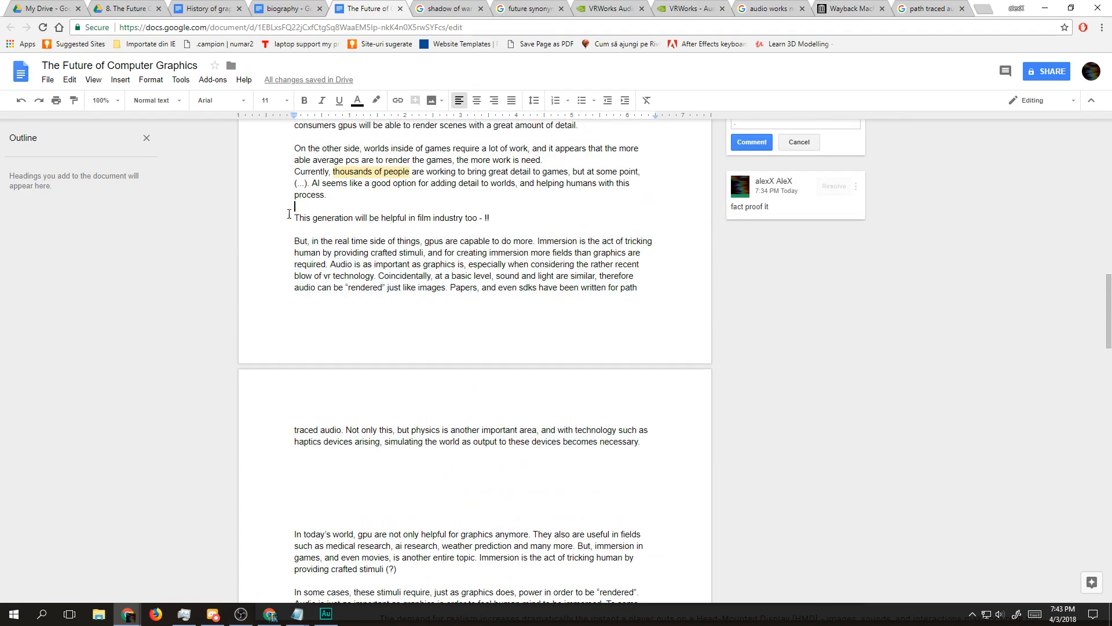
drag(343, 219, 523, 238)
click(523, 227)
scroll(510, 247, down, 2)
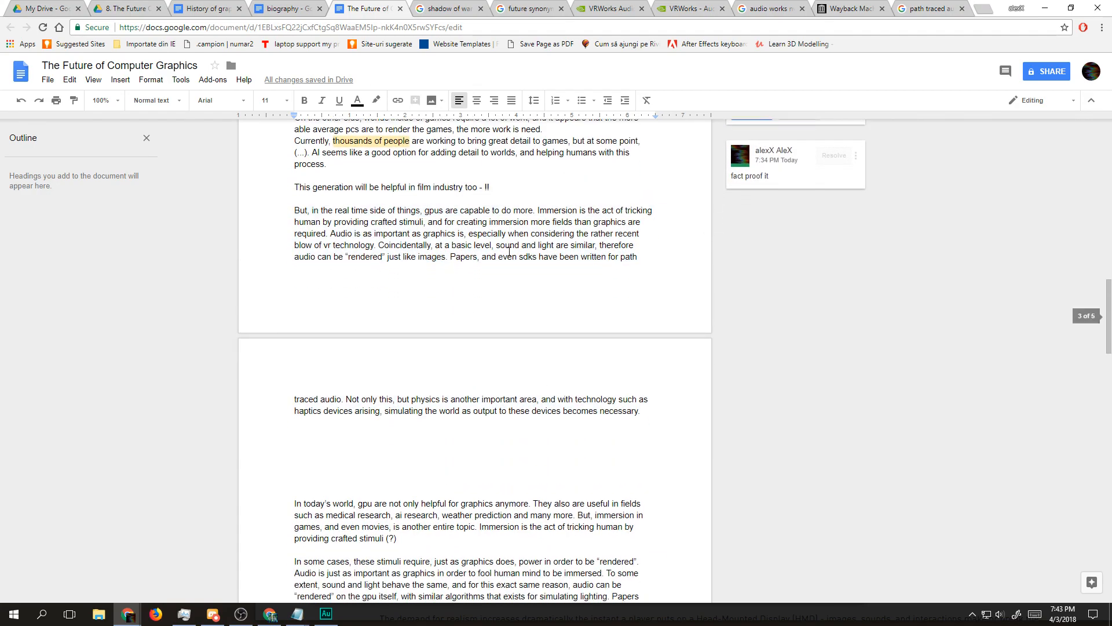
scroll(405, 307, down, 1)
mouse_move(282, 353)
mouse_down()
mouse_move(464, 411)
mouse_move(297, 361)
mouse_move(447, 375)
mouse_move(460, 394)
mouse_move(284, 366)
mouse_up()
click(412, 392)
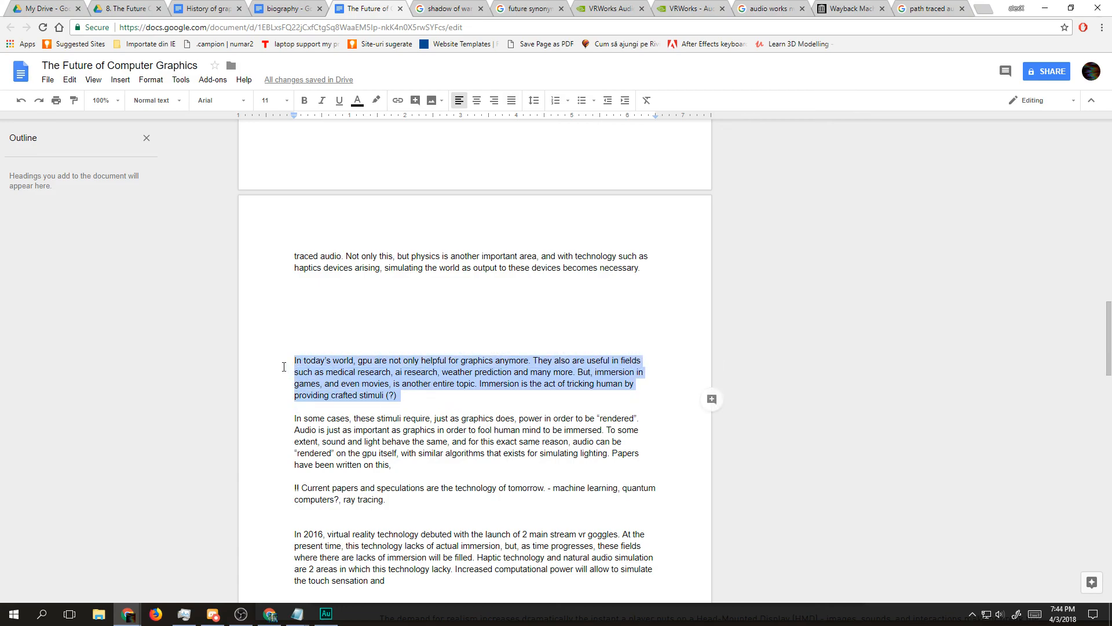
triple_click(399, 426)
scroll(420, 466, down, 4)
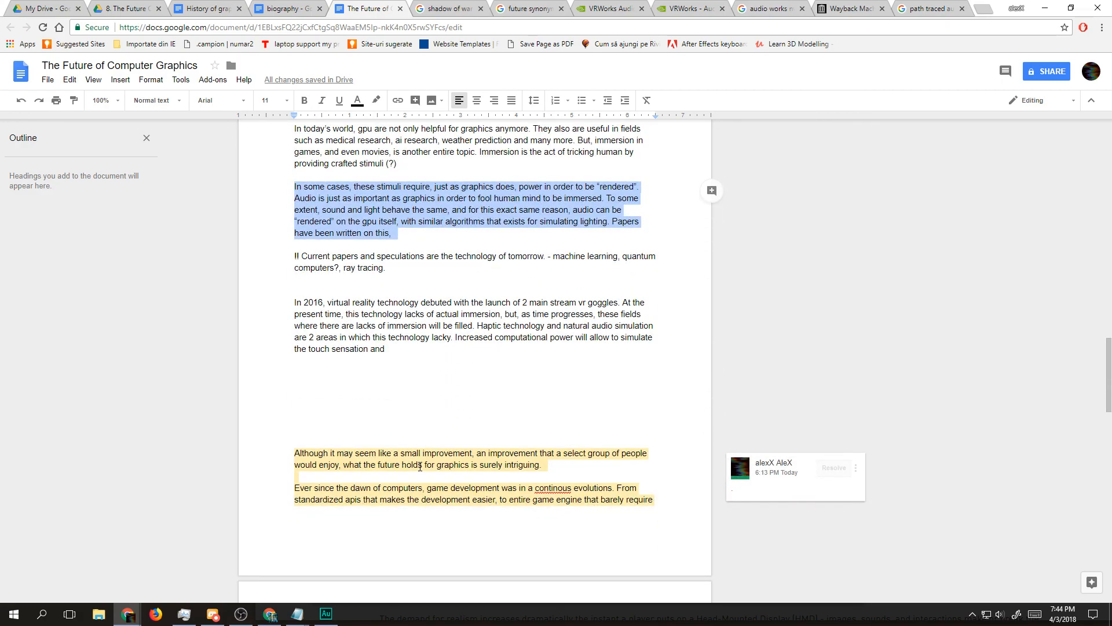
mouse_move(334, 257)
mouse_down()
mouse_move(390, 274)
mouse_move(248, 252)
mouse_move(406, 271)
mouse_move(315, 256)
mouse_up()
click(390, 274)
Step: Go back over the earlier pages, from the ray tracing and Tensor Cores explanation to the raw computational power section
scroll(373, 296, up, 5)
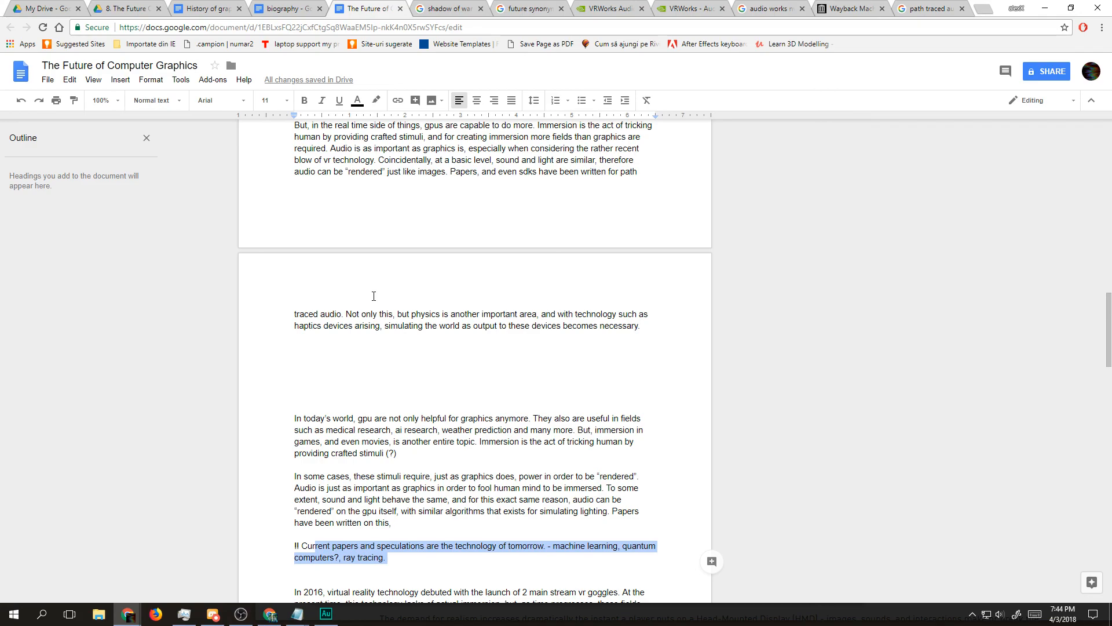
scroll(373, 296, up, 17)
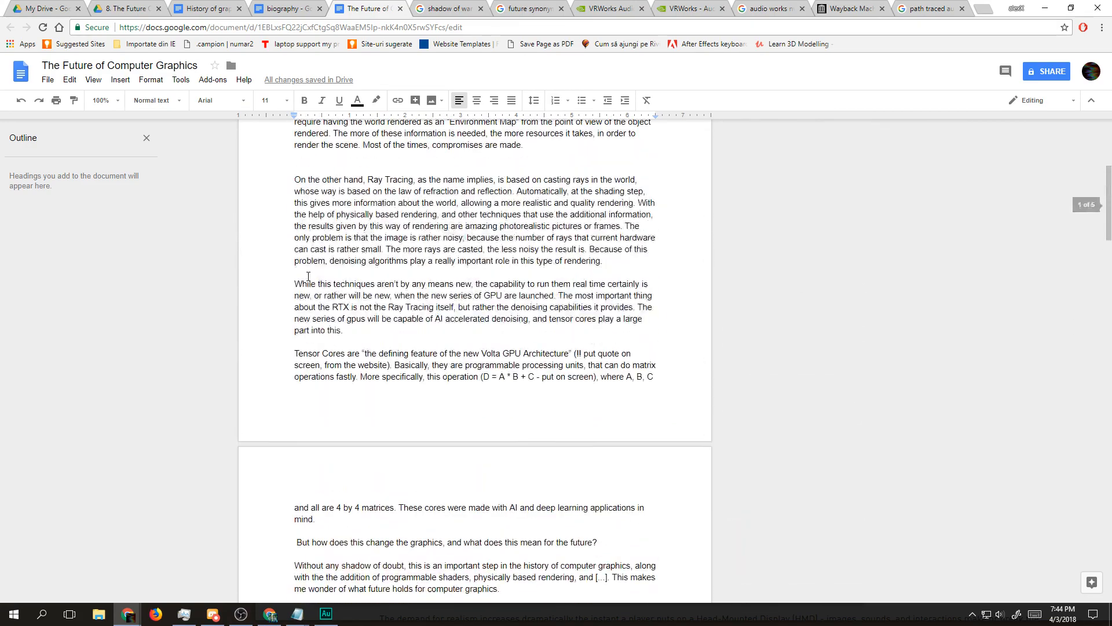
scroll(309, 276, up, 2)
scroll(302, 278, down, 7)
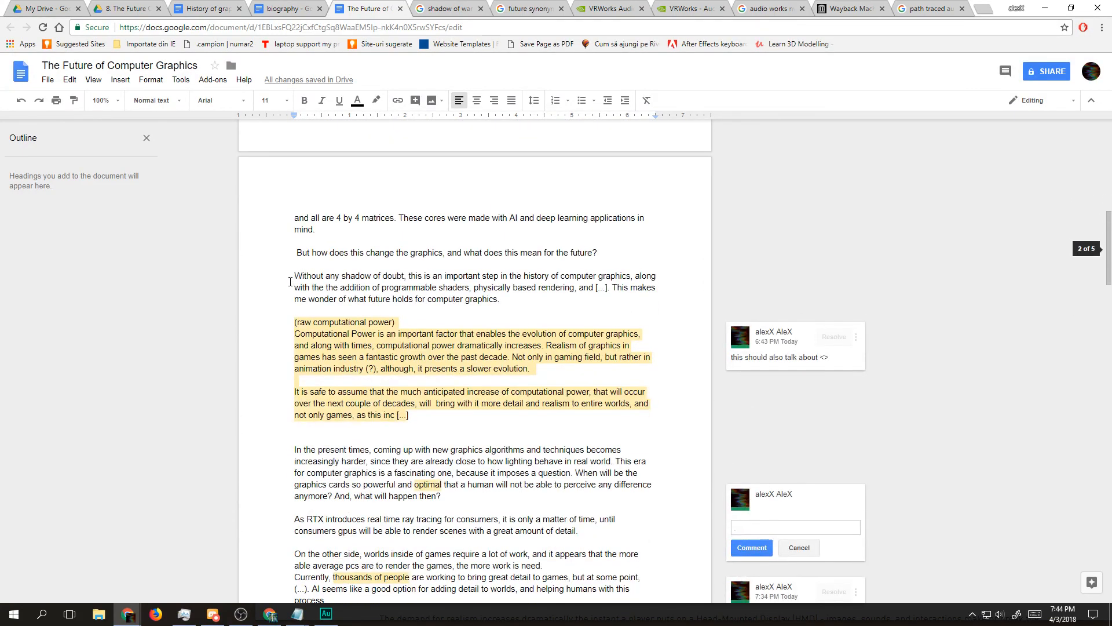